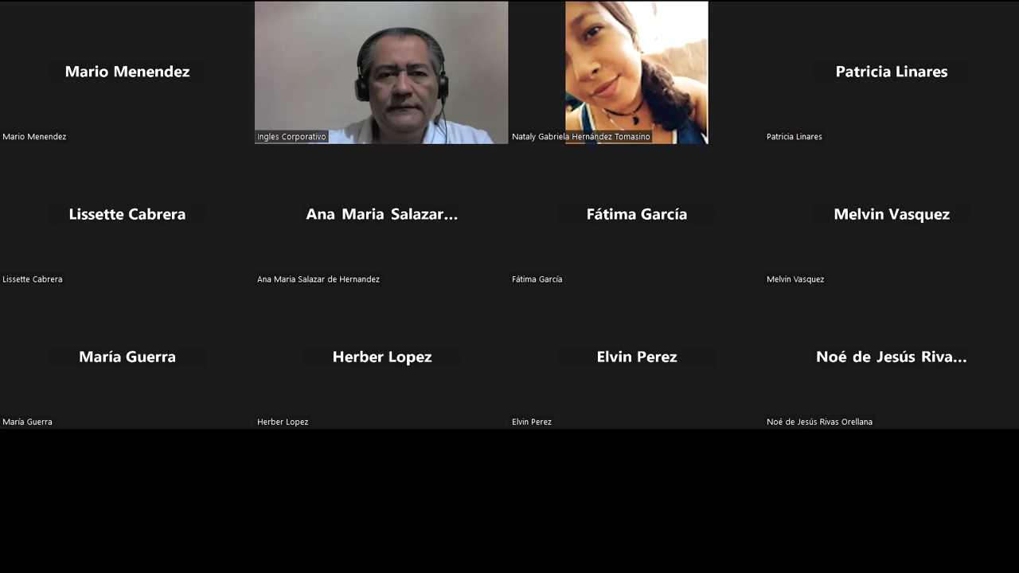
Bring up the Excel Intermedio manual PDF and move past its cover to the page 2 contents.
{"action": "key", "text": "alt+Tab"}
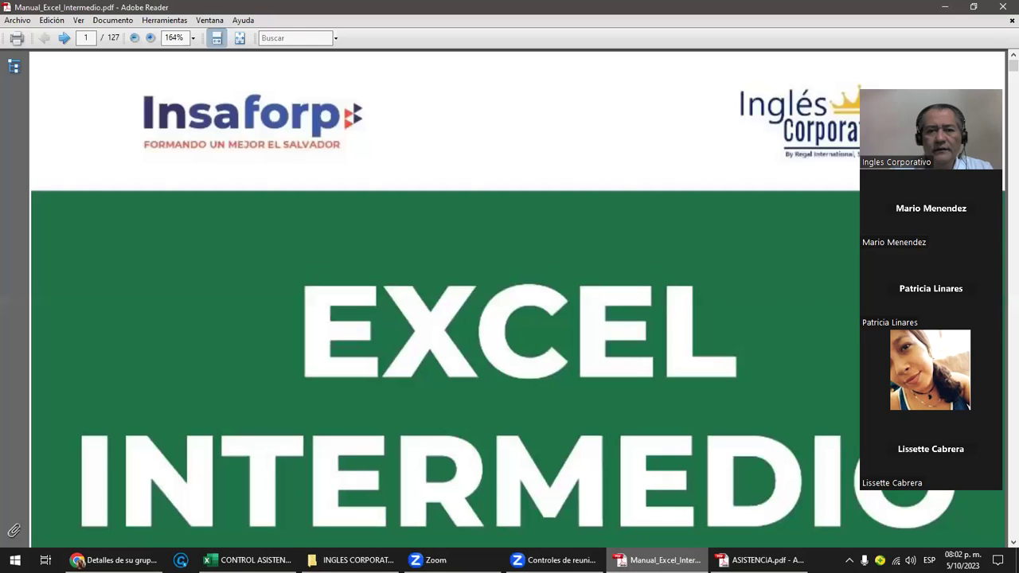
{"action": "scroll", "coordinate": [530, 173], "scroll_direction": "down", "scroll_amount": 3}
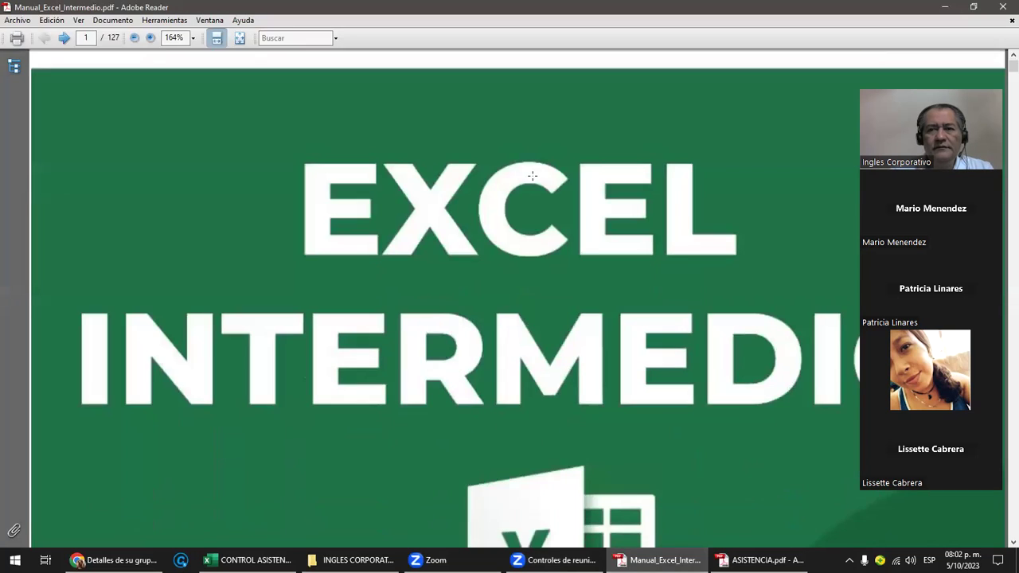
{"action": "scroll", "coordinate": [531, 173], "scroll_direction": "down", "scroll_amount": 3}
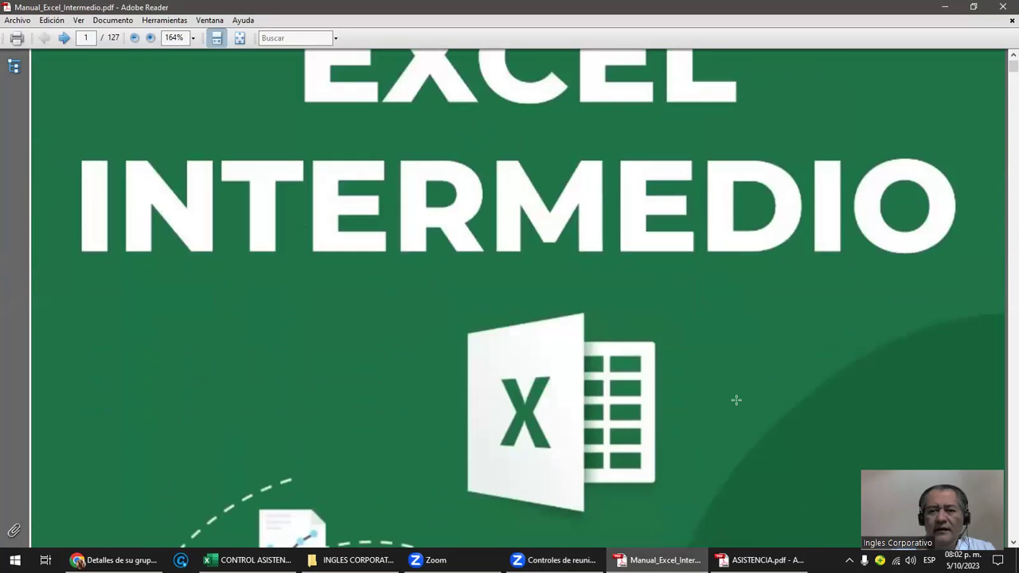
{"action": "scroll", "coordinate": [727, 399], "scroll_direction": "down", "scroll_amount": 5}
{"action": "scroll", "coordinate": [726, 398], "scroll_direction": "down", "scroll_amount": 4}
{"action": "scroll", "coordinate": [727, 396], "scroll_direction": "down", "scroll_amount": 3}
{"action": "scroll", "coordinate": [727, 395], "scroll_direction": "down", "scroll_amount": 2}
{"action": "scroll", "coordinate": [728, 393], "scroll_direction": "down", "scroll_amount": 1}
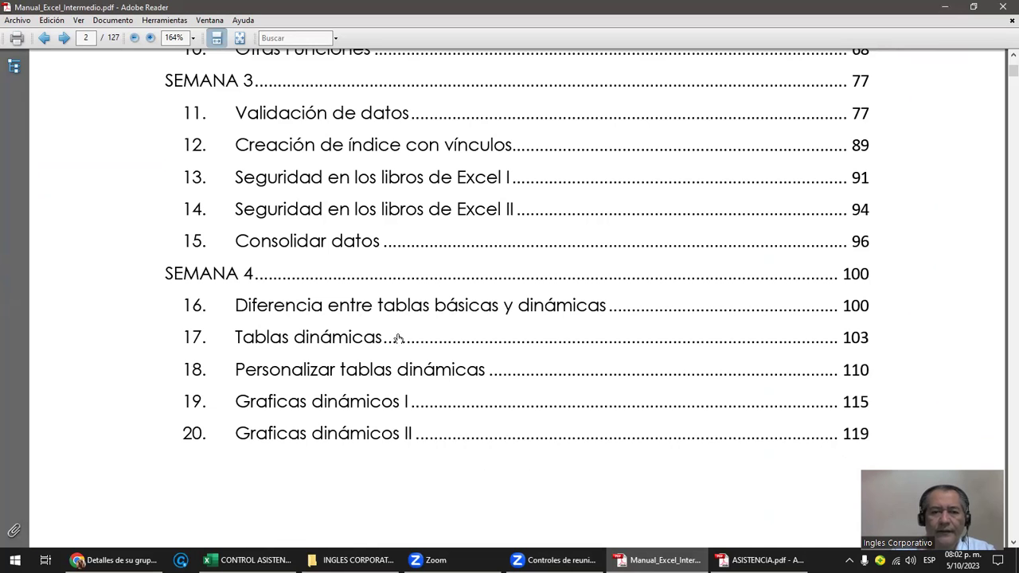
Review the Semana 3 and 4 contents and follow the Graficas dinámicos II entry to page 120.
{"action": "scroll", "coordinate": [328, 391], "scroll_direction": "down", "scroll_amount": 2}
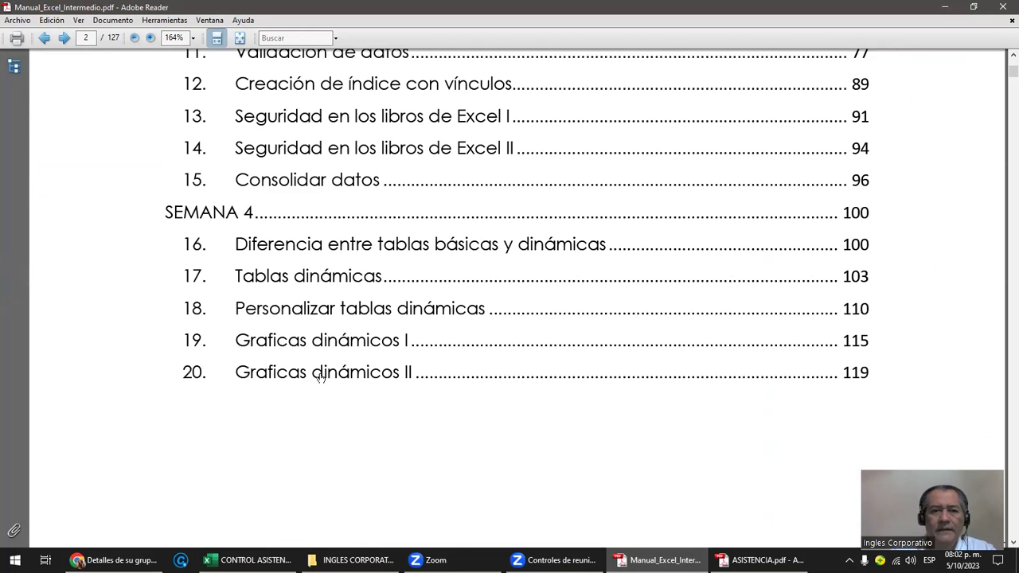
{"action": "scroll", "coordinate": [320, 376], "scroll_direction": "up", "scroll_amount": 3}
{"action": "scroll", "coordinate": [321, 377], "scroll_direction": "up", "scroll_amount": 1}
{"action": "scroll", "coordinate": [320, 377], "scroll_direction": "up", "scroll_amount": 4}
{"action": "scroll", "coordinate": [320, 376], "scroll_direction": "up", "scroll_amount": 3}
{"action": "scroll", "coordinate": [320, 377], "scroll_direction": "up", "scroll_amount": 3}
{"action": "scroll", "coordinate": [320, 377], "scroll_direction": "up", "scroll_amount": 1}
{"action": "scroll", "coordinate": [320, 376], "scroll_direction": "up", "scroll_amount": 4}
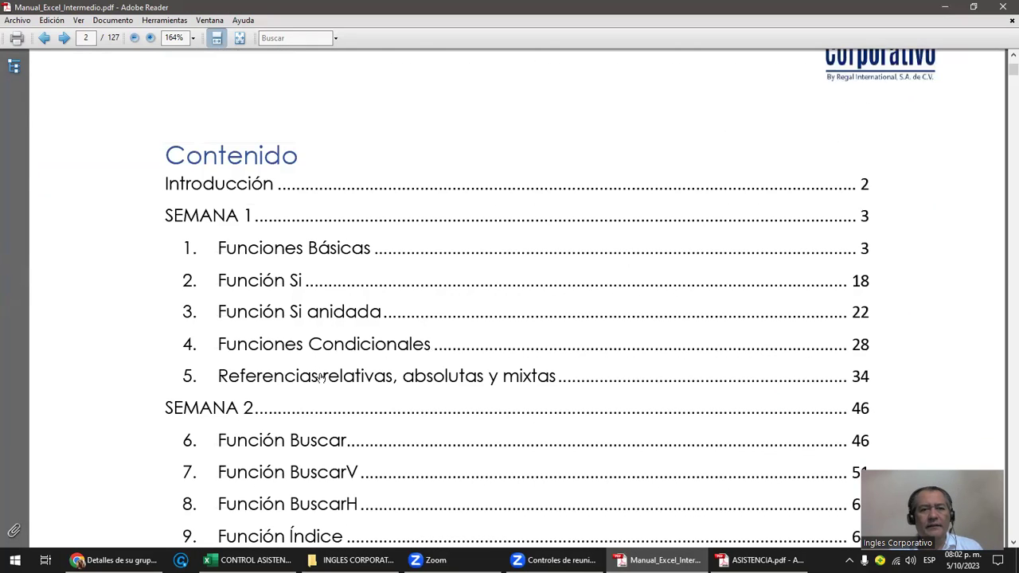
{"action": "scroll", "coordinate": [320, 377], "scroll_direction": "down", "scroll_amount": 2, "text": "ctrl"}
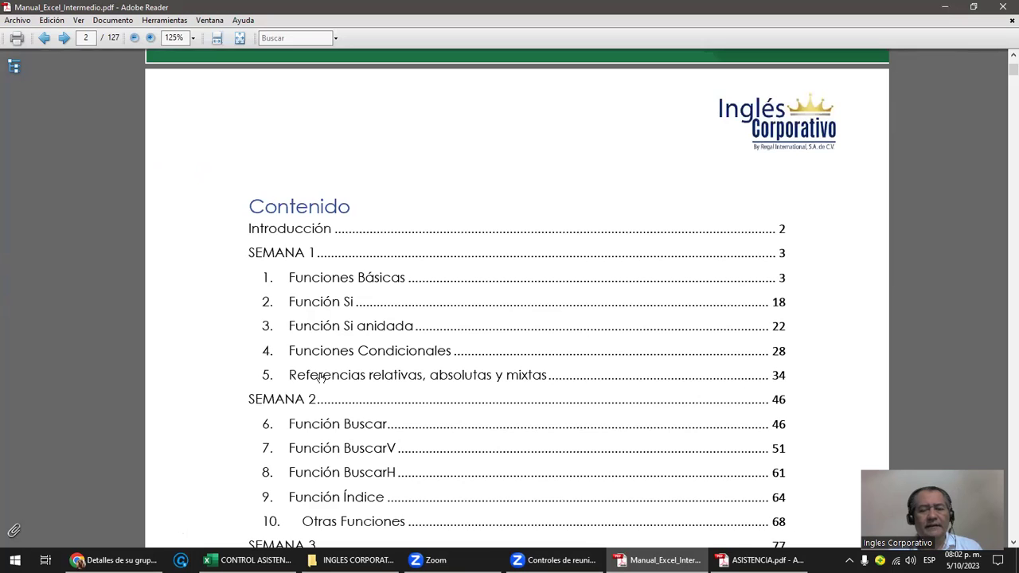
{"action": "scroll", "coordinate": [320, 377], "scroll_direction": "down", "scroll_amount": 2}
{"action": "scroll", "coordinate": [320, 377], "scroll_direction": "down", "scroll_amount": 1}
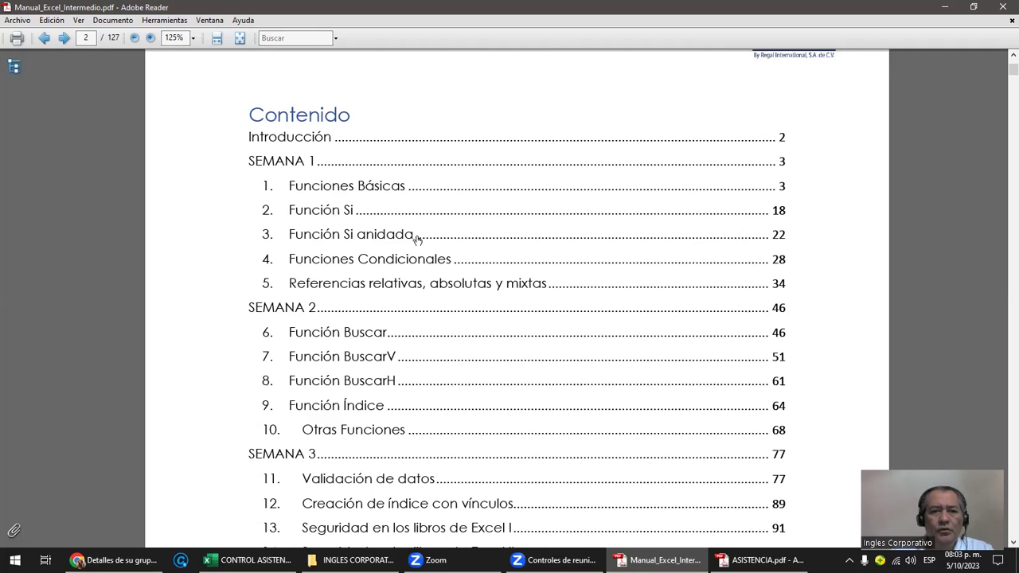
{"action": "scroll", "coordinate": [418, 239], "scroll_direction": "down", "scroll_amount": 1}
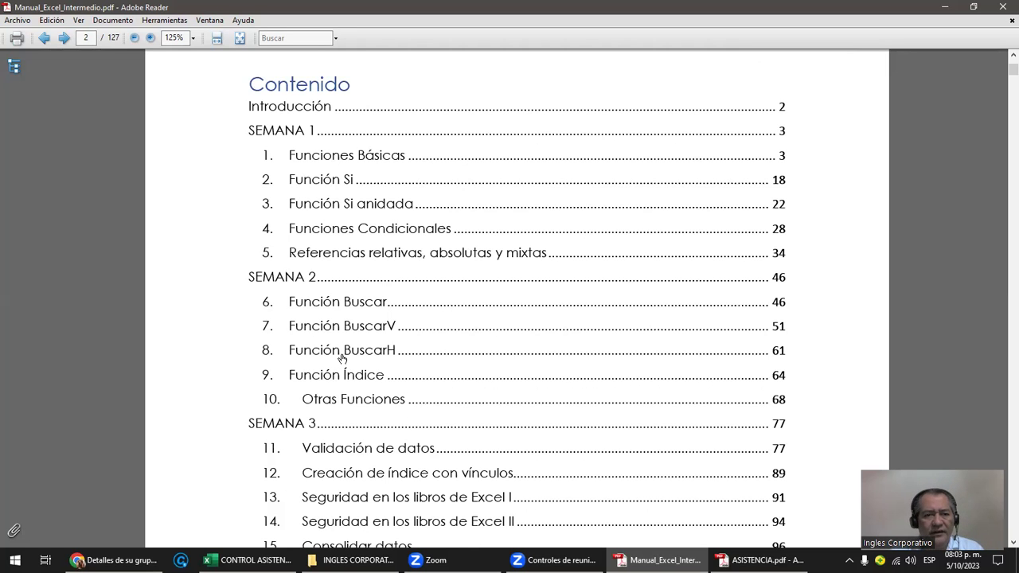
{"action": "scroll", "coordinate": [342, 361], "scroll_direction": "down", "scroll_amount": 2}
{"action": "scroll", "coordinate": [344, 361], "scroll_direction": "down", "scroll_amount": 2}
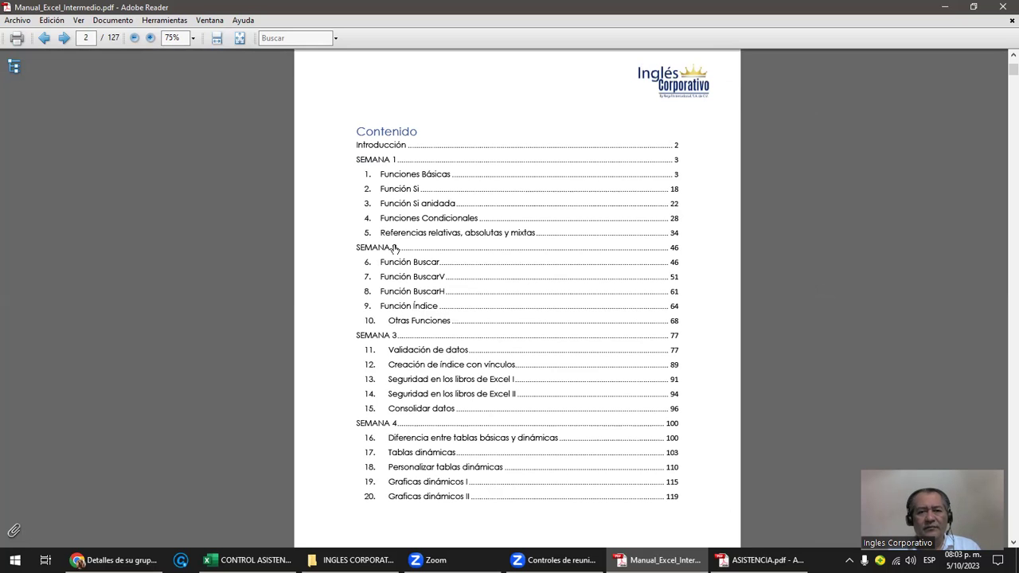
{"action": "left_click", "coordinate": [429, 497]}
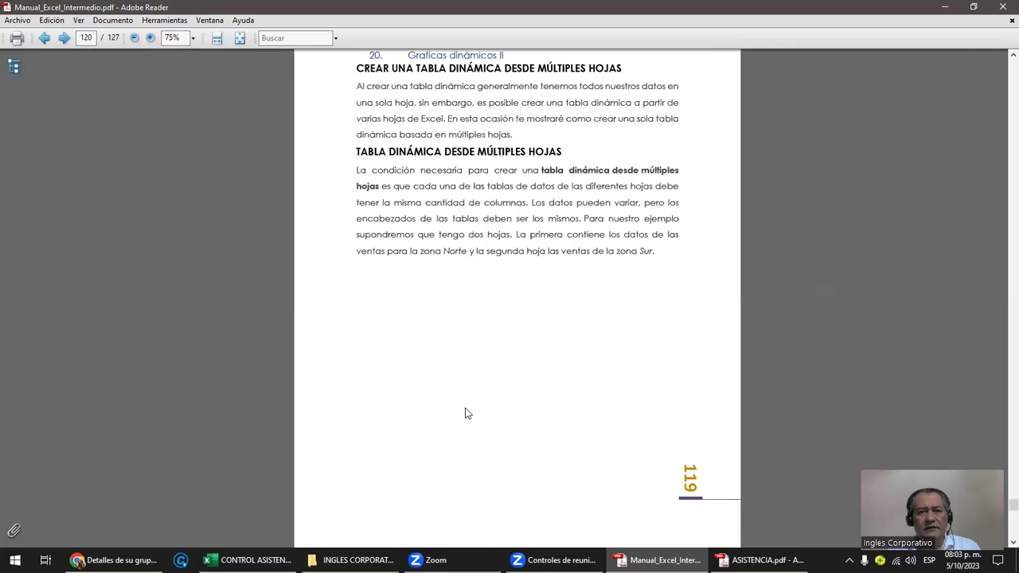
Go from the page 120 introduction down to the Norte sales table screenshot on page 121.
{"action": "scroll", "coordinate": [466, 413], "scroll_direction": "up", "scroll_amount": 1, "text": "ctrl"}
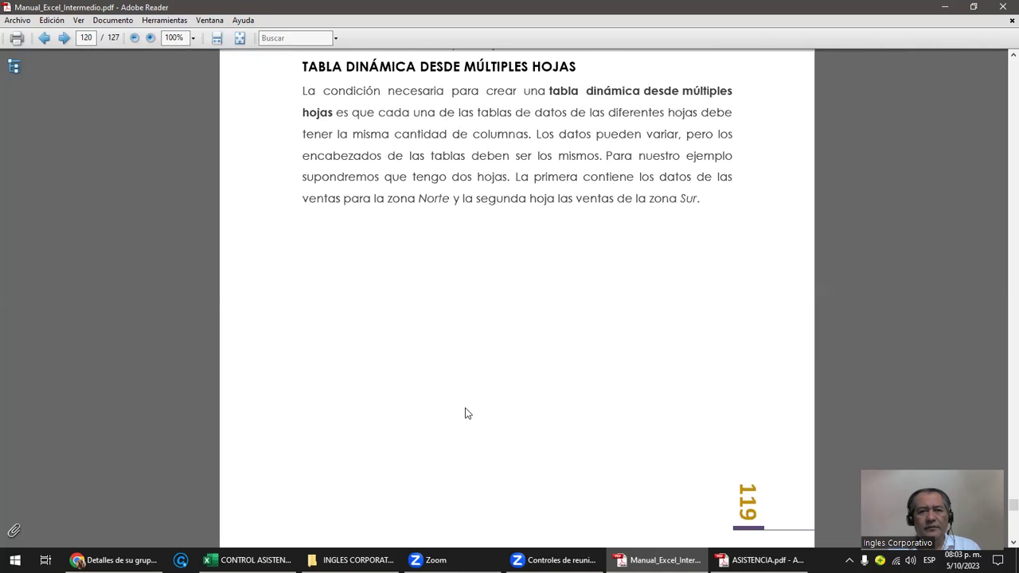
{"action": "scroll", "coordinate": [467, 414], "scroll_direction": "up", "scroll_amount": 3}
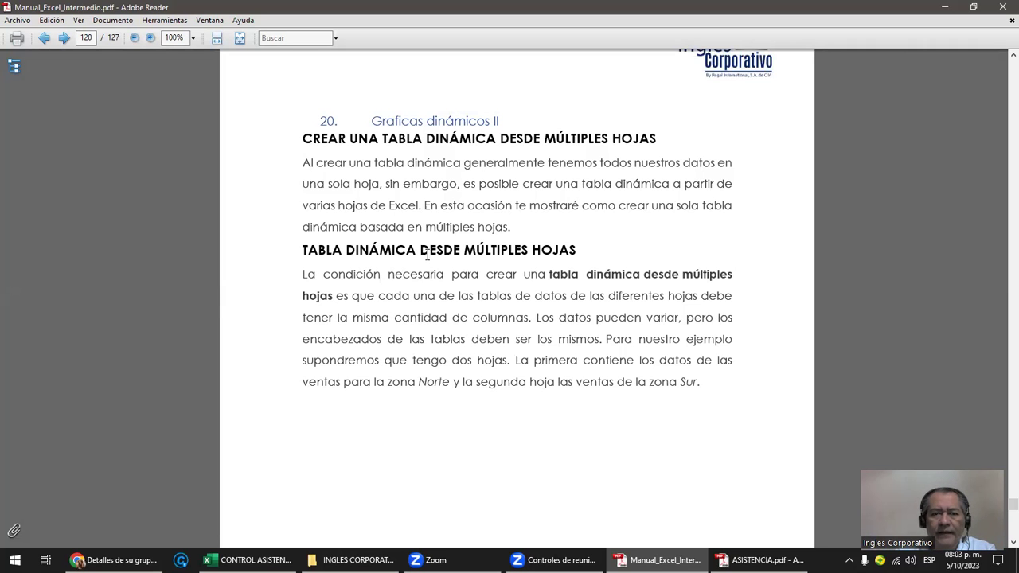
{"action": "scroll", "coordinate": [427, 253], "scroll_direction": "down", "scroll_amount": 3}
{"action": "scroll", "coordinate": [443, 268], "scroll_direction": "down", "scroll_amount": 4}
{"action": "scroll", "coordinate": [443, 268], "scroll_direction": "down", "scroll_amount": 5}
Highlight the Norte and Sur sheet tabs in the page 121 example.
{"action": "scroll", "coordinate": [451, 268], "scroll_direction": "down", "scroll_amount": 4}
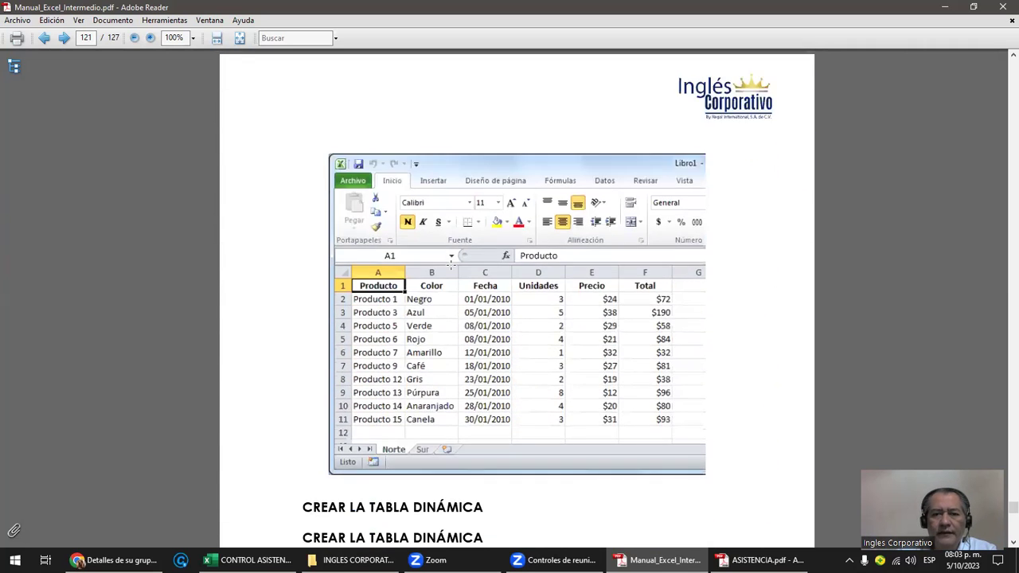
{"action": "scroll", "coordinate": [408, 310], "scroll_direction": "down", "scroll_amount": 1}
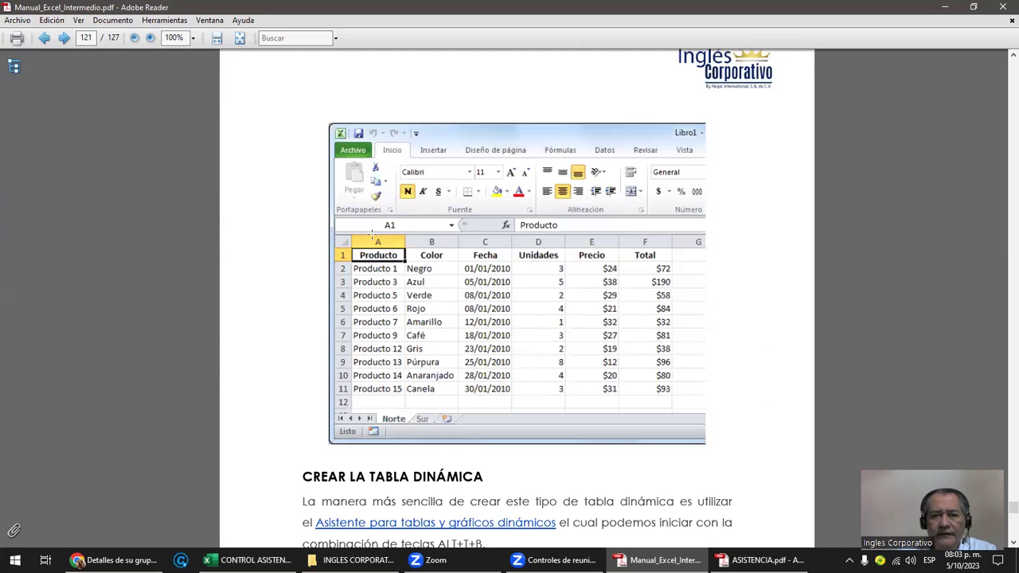
{"action": "double_click", "coordinate": [394, 419]}
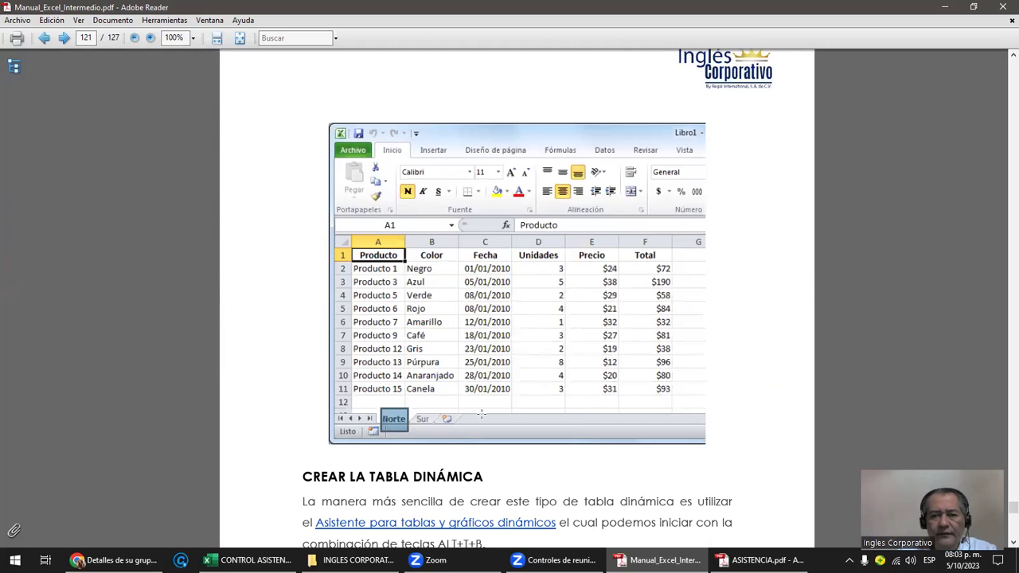
{"action": "scroll", "coordinate": [568, 416], "scroll_direction": "up", "scroll_amount": 1, "text": "ctrl"}
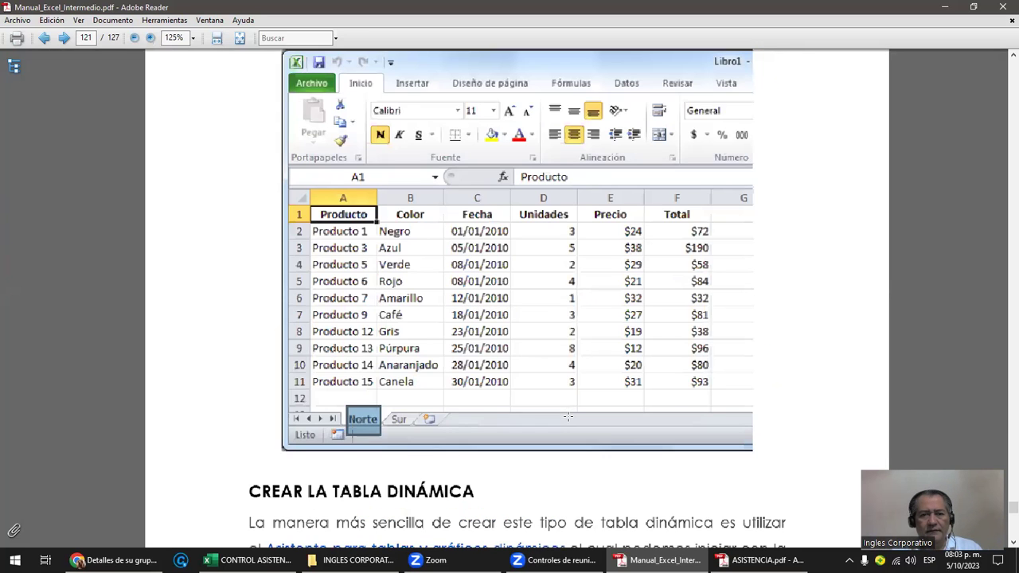
{"action": "scroll", "coordinate": [567, 416], "scroll_direction": "up", "scroll_amount": 1}
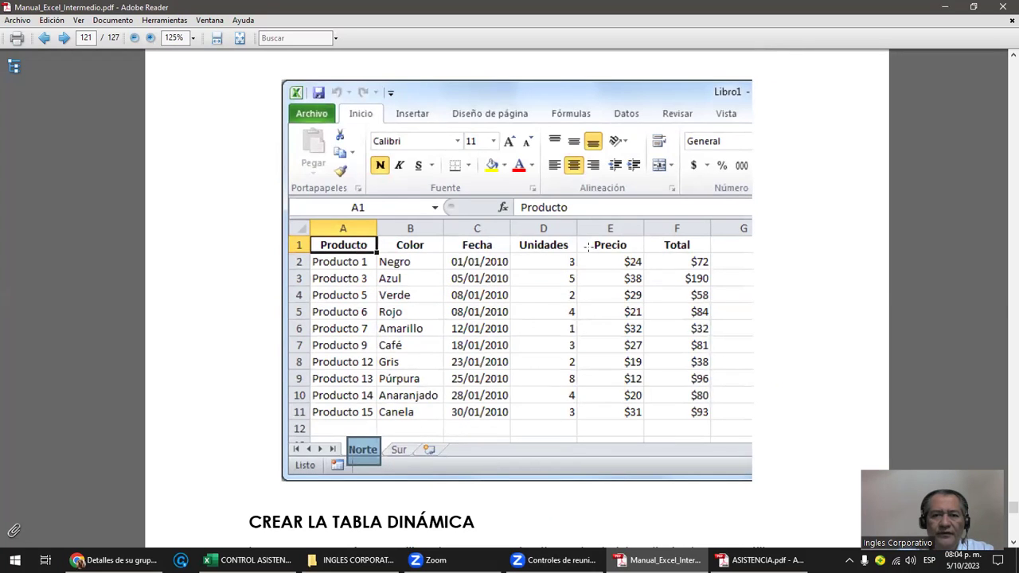
{"action": "left_click_drag", "start_coordinate": [338, 429], "coordinate": [380, 468]}
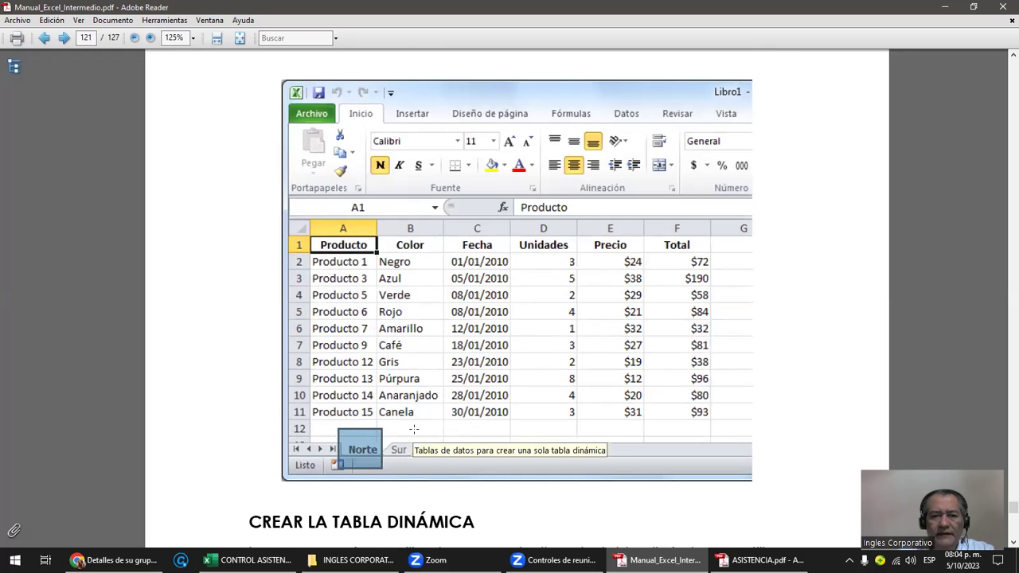
{"action": "left_click_drag", "start_coordinate": [418, 425], "coordinate": [388, 471]}
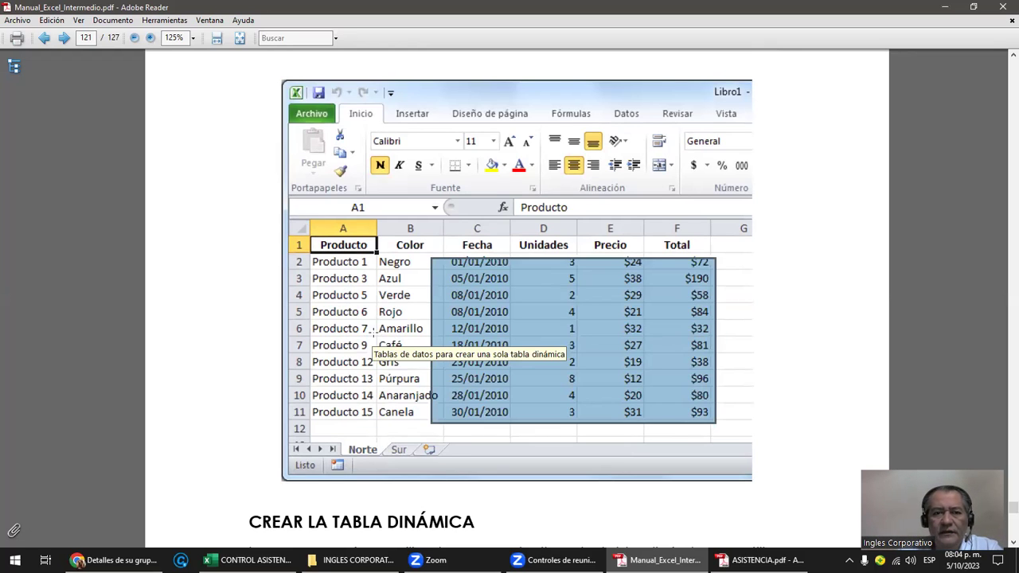
Point out the first row's product name and its $72 total.
{"action": "left_click_drag", "start_coordinate": [328, 262], "coordinate": [354, 265]}
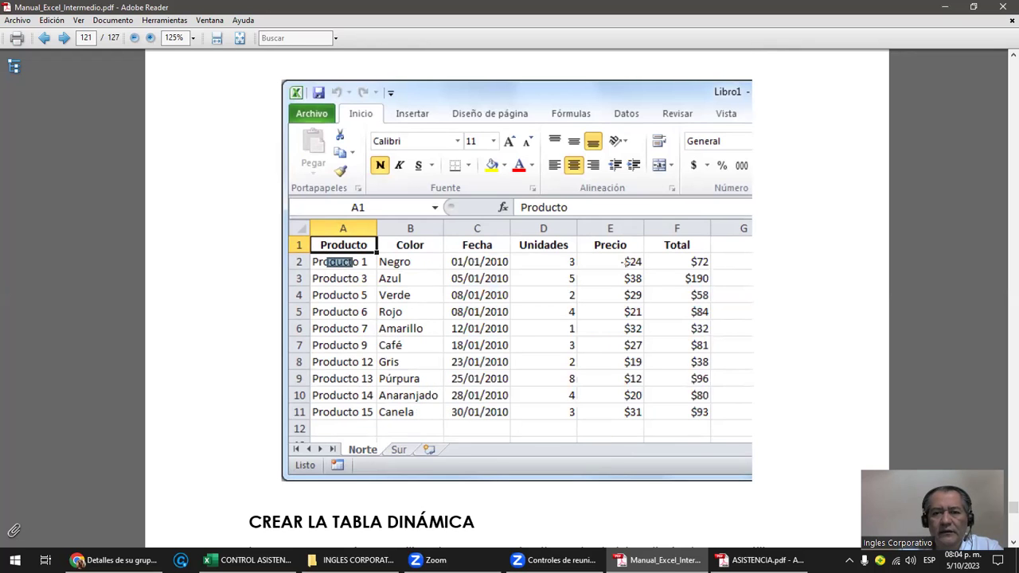
{"action": "double_click", "coordinate": [726, 265]}
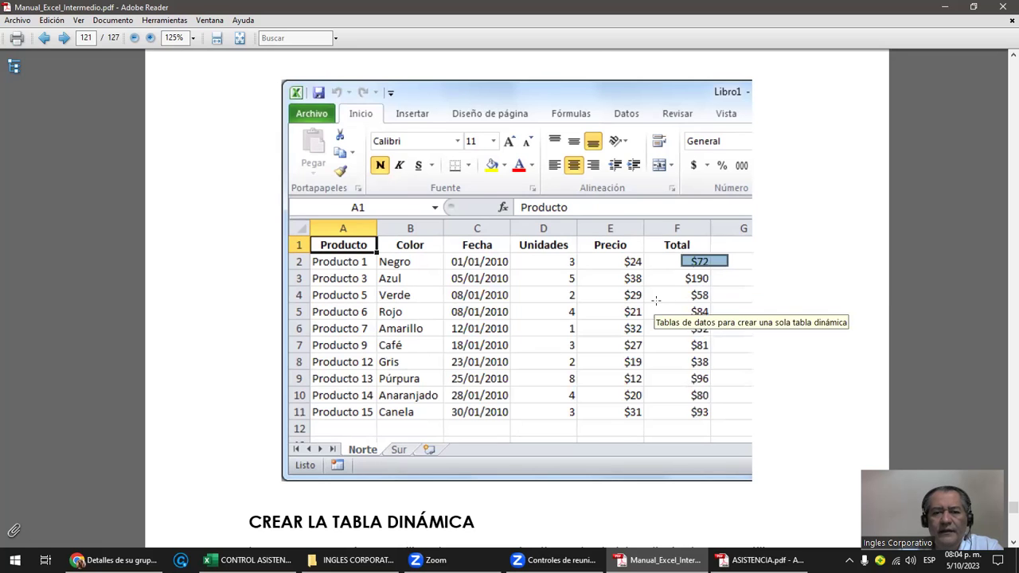
{"action": "scroll", "coordinate": [656, 300], "scroll_direction": "down", "scroll_amount": 5}
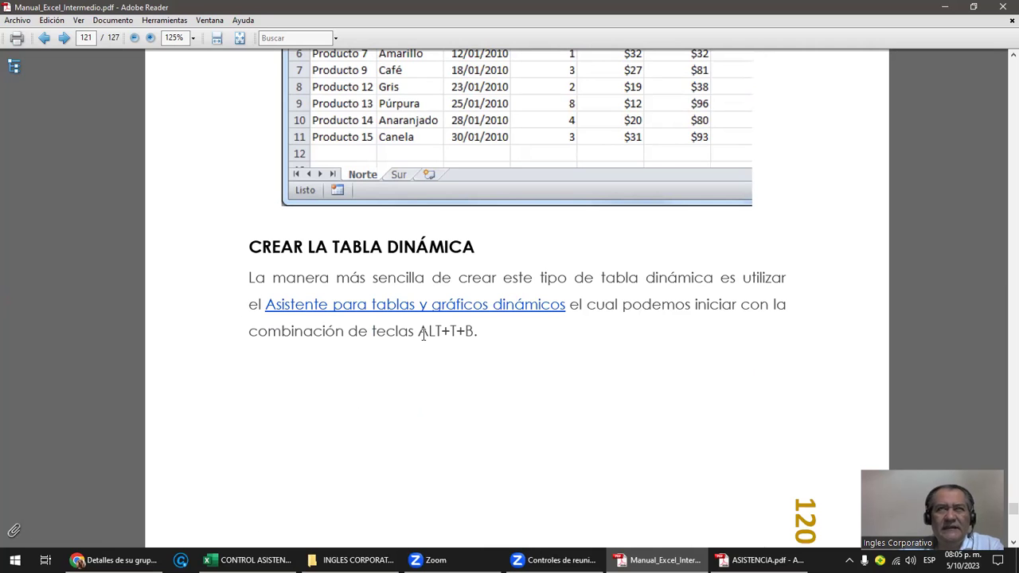
On page 122, mark the wizard's data source options and the Tabla dinámica report choice.
{"action": "scroll", "coordinate": [425, 339], "scroll_direction": "down", "scroll_amount": 4}
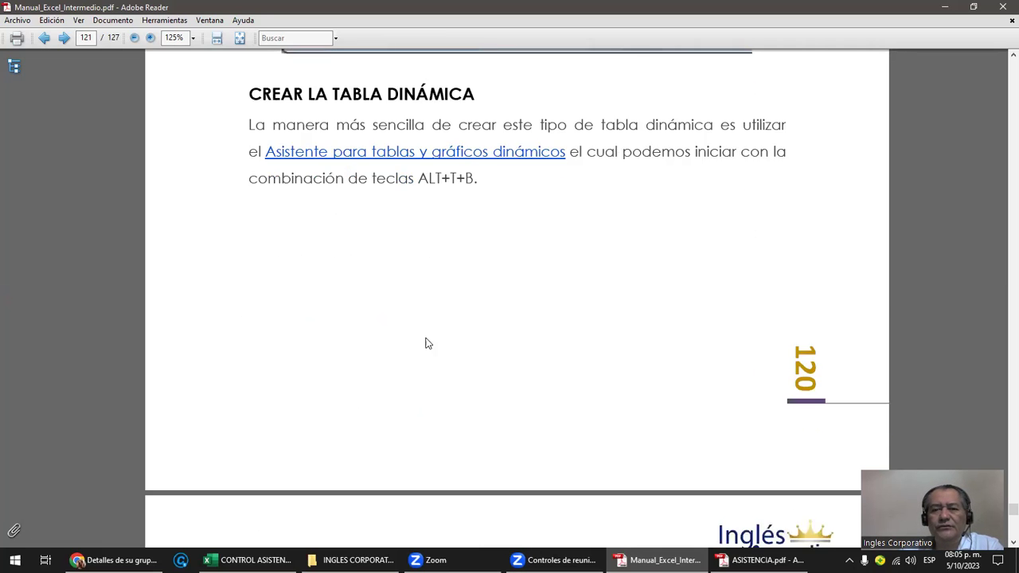
{"action": "scroll", "coordinate": [425, 342], "scroll_direction": "down", "scroll_amount": 6}
{"action": "scroll", "coordinate": [427, 341], "scroll_direction": "down", "scroll_amount": 1}
{"action": "scroll", "coordinate": [427, 340], "scroll_direction": "down", "scroll_amount": 3}
{"action": "scroll", "coordinate": [427, 341], "scroll_direction": "down", "scroll_amount": 2}
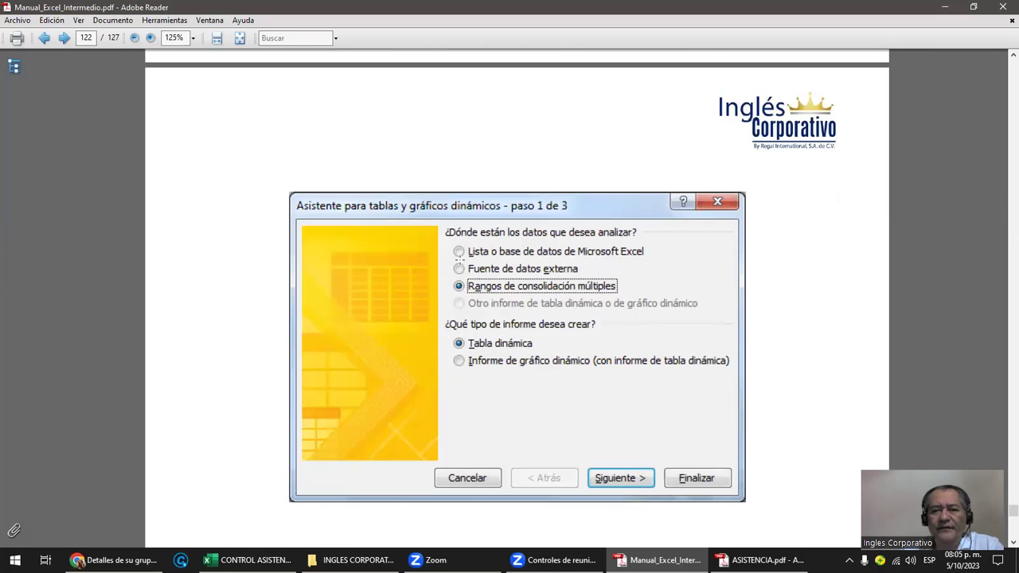
{"action": "left_click_drag", "start_coordinate": [442, 223], "coordinate": [658, 309]}
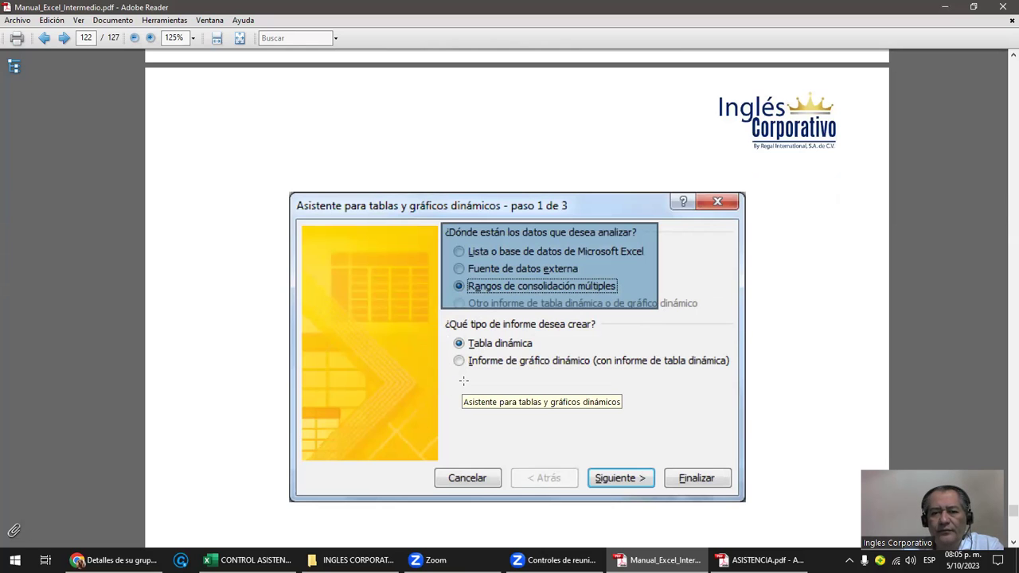
{"action": "left_click_drag", "start_coordinate": [451, 338], "coordinate": [541, 351]}
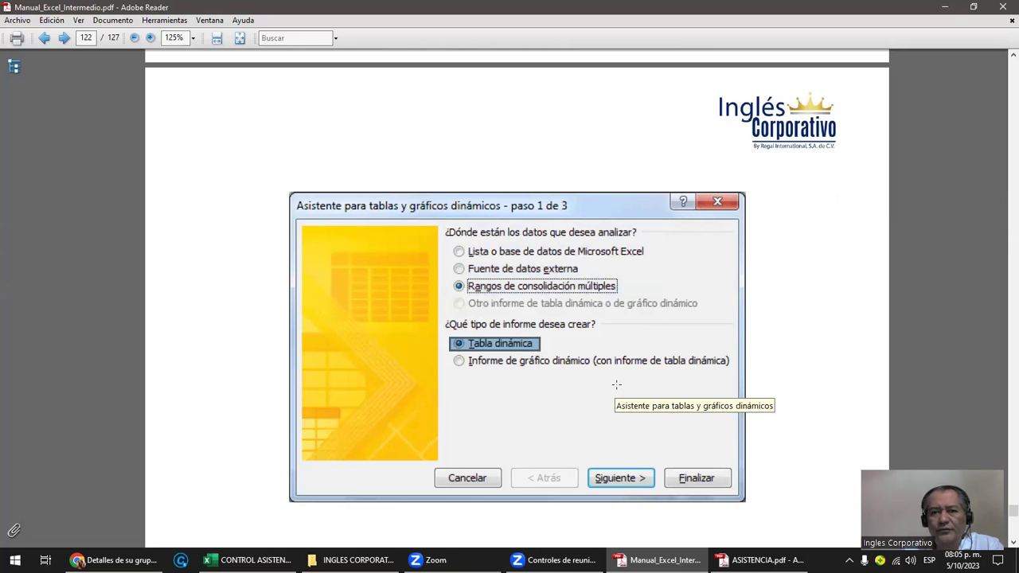
Mark the step 2a page field count options, then continue to page 123.
{"action": "scroll", "coordinate": [616, 384], "scroll_direction": "down", "scroll_amount": 2}
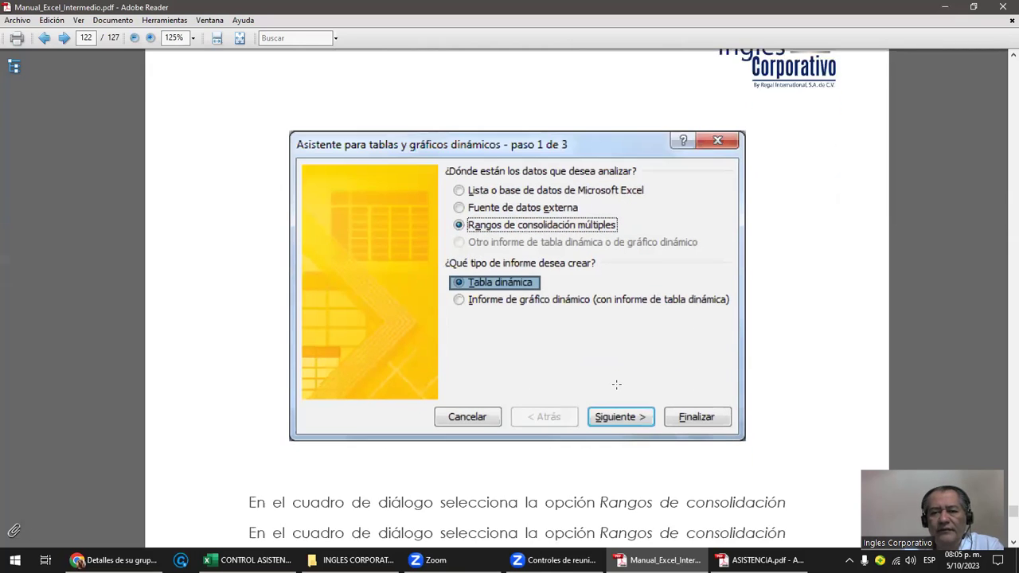
{"action": "scroll", "coordinate": [618, 390], "scroll_direction": "down", "scroll_amount": 3}
{"action": "scroll", "coordinate": [620, 396], "scroll_direction": "down", "scroll_amount": 5}
{"action": "scroll", "coordinate": [620, 396], "scroll_direction": "down", "scroll_amount": 3}
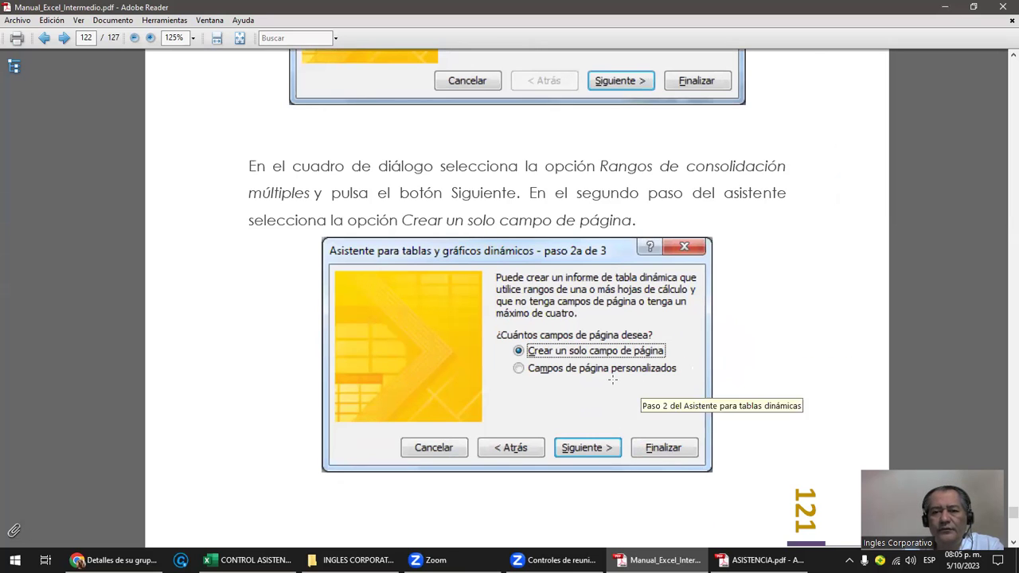
{"action": "left_click_drag", "start_coordinate": [493, 324], "coordinate": [693, 394]}
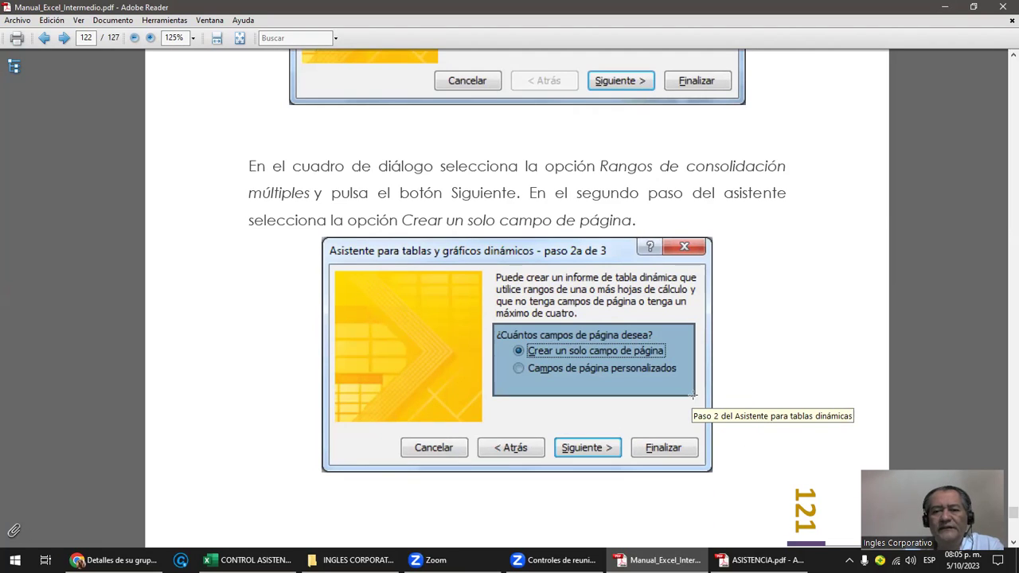
{"action": "scroll", "coordinate": [691, 398], "scroll_direction": "down", "scroll_amount": 1}
{"action": "scroll", "coordinate": [690, 404], "scroll_direction": "down", "scroll_amount": 3}
Read through pages 123–127 to the final pivot table totaling 94 units and $2,482.00.
{"action": "scroll", "coordinate": [690, 404], "scroll_direction": "down", "scroll_amount": 2}
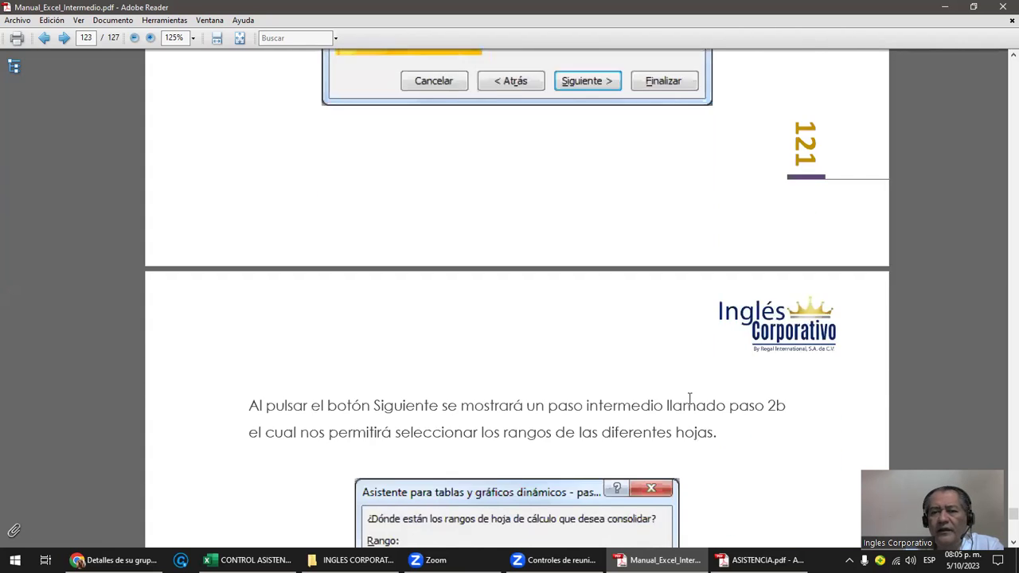
{"action": "scroll", "coordinate": [689, 405], "scroll_direction": "down", "scroll_amount": 3}
{"action": "scroll", "coordinate": [692, 403], "scroll_direction": "down", "scroll_amount": 1}
{"action": "scroll", "coordinate": [691, 404], "scroll_direction": "down", "scroll_amount": 1}
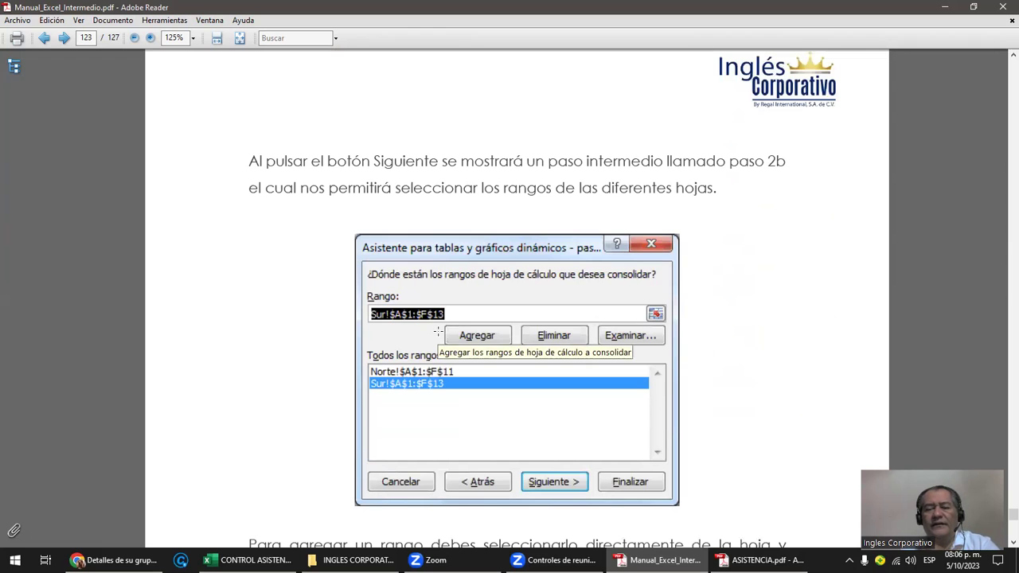
{"action": "scroll", "coordinate": [528, 451], "scroll_direction": "down", "scroll_amount": 2}
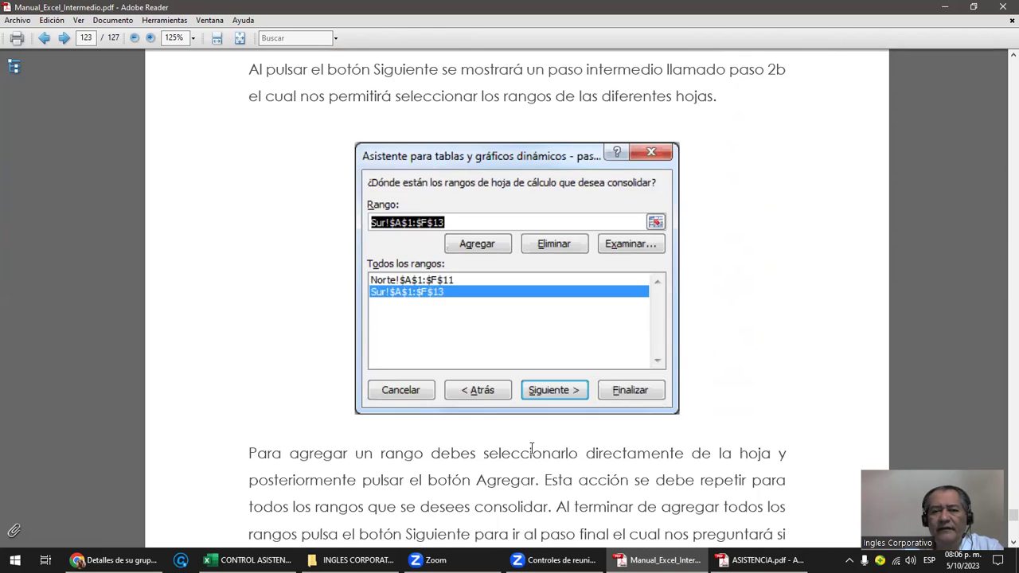
{"action": "scroll", "coordinate": [532, 450], "scroll_direction": "down", "scroll_amount": 4}
{"action": "scroll", "coordinate": [532, 450], "scroll_direction": "down", "scroll_amount": 3}
{"action": "scroll", "coordinate": [536, 446], "scroll_direction": "down", "scroll_amount": 3}
{"action": "scroll", "coordinate": [535, 446], "scroll_direction": "down", "scroll_amount": 5}
{"action": "scroll", "coordinate": [536, 446], "scroll_direction": "down", "scroll_amount": 1}
{"action": "scroll", "coordinate": [536, 446], "scroll_direction": "down", "scroll_amount": 3}
{"action": "scroll", "coordinate": [536, 446], "scroll_direction": "down", "scroll_amount": 2}
{"action": "scroll", "coordinate": [536, 447], "scroll_direction": "down", "scroll_amount": 4}
{"action": "scroll", "coordinate": [535, 447], "scroll_direction": "down", "scroll_amount": 2}
{"action": "scroll", "coordinate": [537, 450], "scroll_direction": "down", "scroll_amount": 4}
{"action": "scroll", "coordinate": [536, 450], "scroll_direction": "up", "scroll_amount": 3}
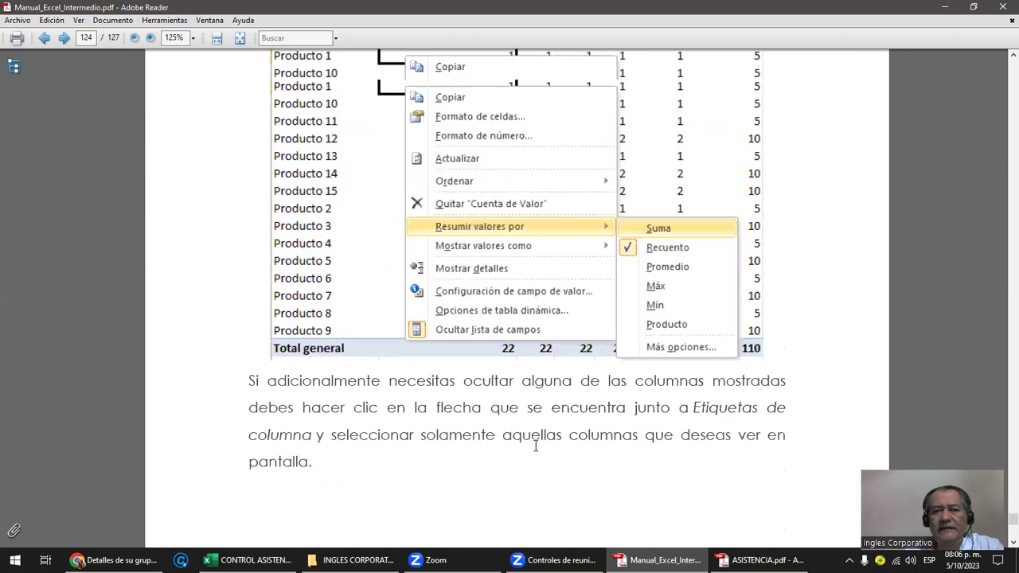
{"action": "scroll", "coordinate": [502, 382], "scroll_direction": "up", "scroll_amount": 1}
{"action": "scroll", "coordinate": [443, 275], "scroll_direction": "down", "scroll_amount": 5}
{"action": "scroll", "coordinate": [445, 279], "scroll_direction": "down", "scroll_amount": 6}
{"action": "scroll", "coordinate": [446, 287], "scroll_direction": "down", "scroll_amount": 6}
{"action": "scroll", "coordinate": [449, 293], "scroll_direction": "down", "scroll_amount": 4}
{"action": "scroll", "coordinate": [450, 297], "scroll_direction": "down", "scroll_amount": 4}
{"action": "scroll", "coordinate": [449, 294], "scroll_direction": "down", "scroll_amount": 1}
{"action": "scroll", "coordinate": [450, 293], "scroll_direction": "down", "scroll_amount": 6}
{"action": "scroll", "coordinate": [449, 289], "scroll_direction": "down", "scroll_amount": 3}
{"action": "scroll", "coordinate": [449, 289], "scroll_direction": "down", "scroll_amount": 4}
{"action": "scroll", "coordinate": [448, 289], "scroll_direction": "down", "scroll_amount": 6}
{"action": "scroll", "coordinate": [448, 288], "scroll_direction": "down", "scroll_amount": 5}
{"action": "scroll", "coordinate": [447, 289], "scroll_direction": "down", "scroll_amount": 5}
{"action": "scroll", "coordinate": [446, 288], "scroll_direction": "down", "scroll_amount": 2}
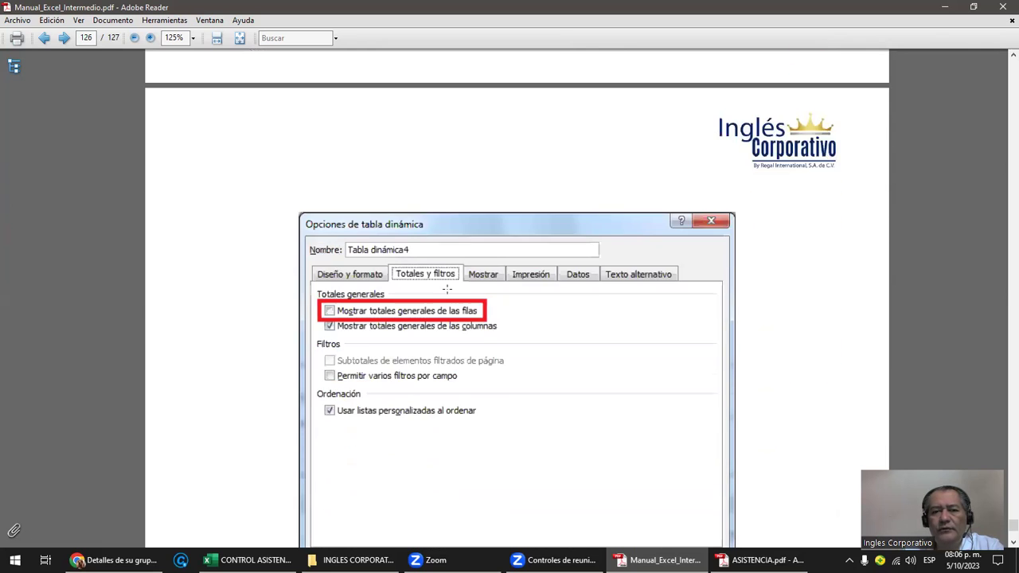
{"action": "scroll", "coordinate": [450, 289], "scroll_direction": "down", "scroll_amount": 5}
{"action": "scroll", "coordinate": [454, 290], "scroll_direction": "down", "scroll_amount": 6}
{"action": "scroll", "coordinate": [457, 290], "scroll_direction": "down", "scroll_amount": 7}
{"action": "scroll", "coordinate": [456, 289], "scroll_direction": "down", "scroll_amount": 7}
{"action": "scroll", "coordinate": [457, 289], "scroll_direction": "down", "scroll_amount": 4}
{"action": "scroll", "coordinate": [456, 289], "scroll_direction": "down", "scroll_amount": 2}
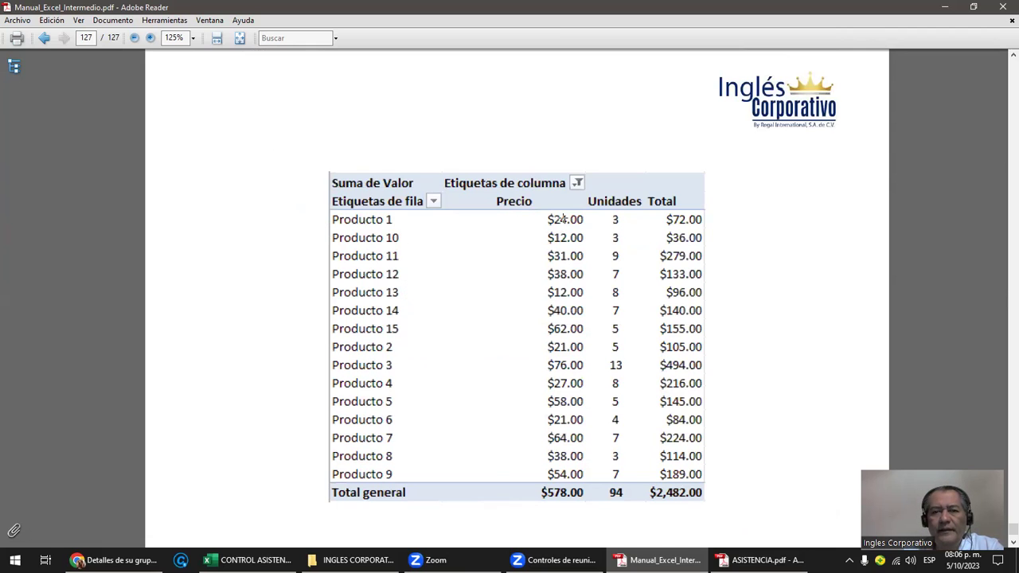
{"action": "scroll", "coordinate": [624, 389], "scroll_direction": "down", "scroll_amount": 5}
{"action": "scroll", "coordinate": [624, 390], "scroll_direction": "down", "scroll_amount": 4}
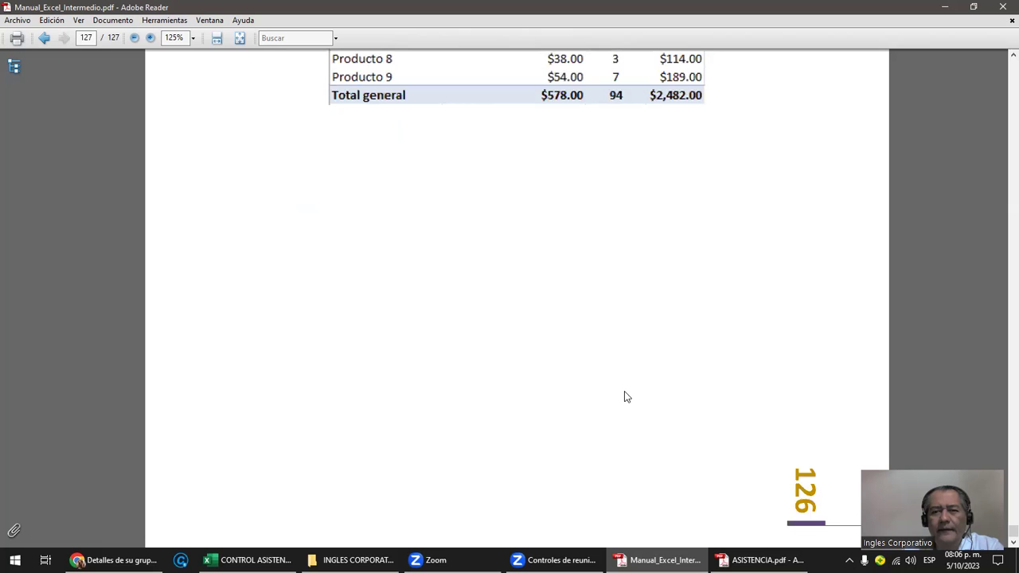
{"action": "scroll", "coordinate": [624, 401], "scroll_direction": "up", "scroll_amount": 5}
{"action": "scroll", "coordinate": [623, 400], "scroll_direction": "up", "scroll_amount": 4}
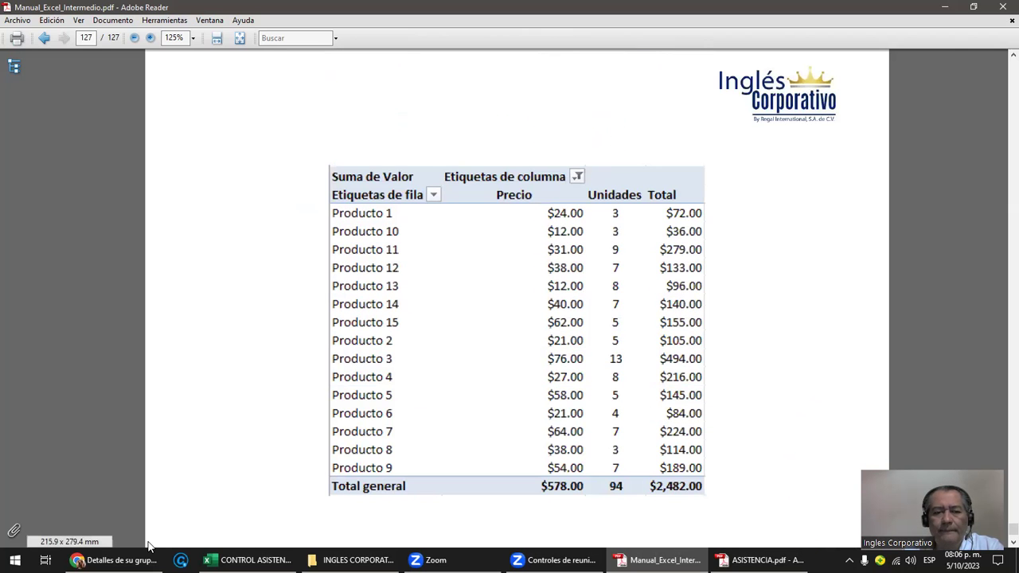
In Chrome, open the online course outline and its Section 4 pivot tables and charts unit.
{"action": "left_click", "coordinate": [120, 559]}
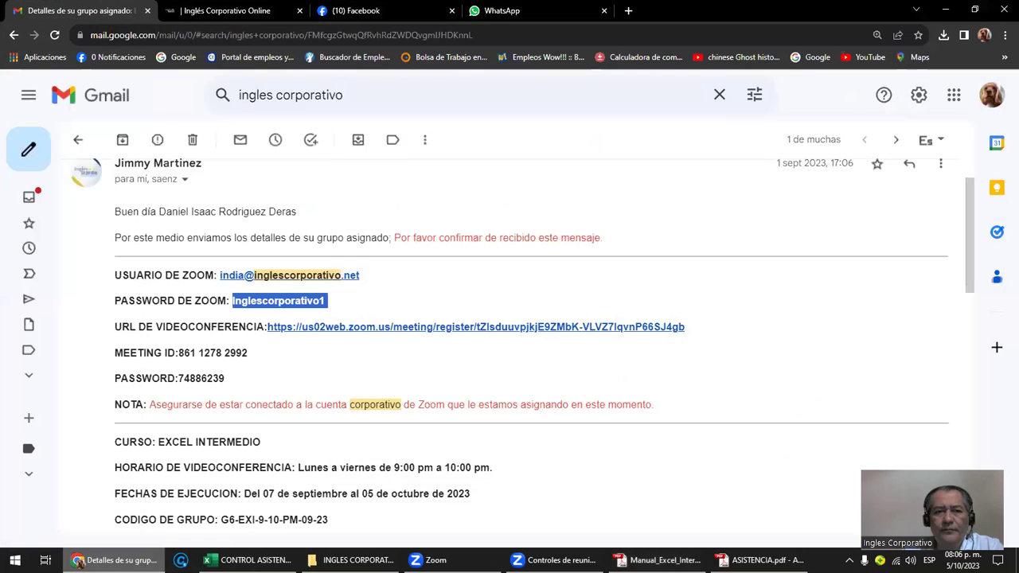
{"action": "left_click", "coordinate": [178, 16]}
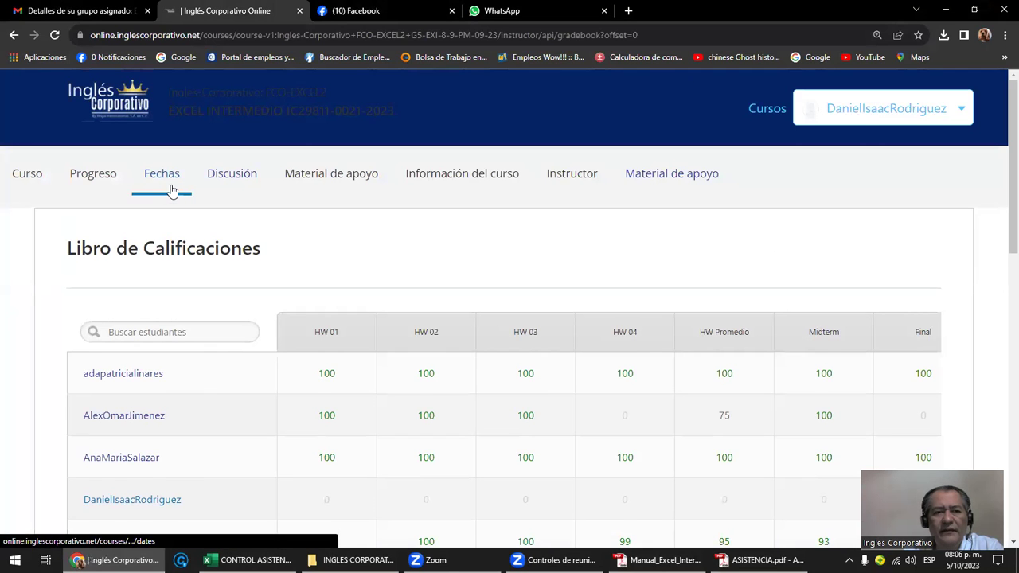
{"action": "left_click", "coordinate": [27, 178]}
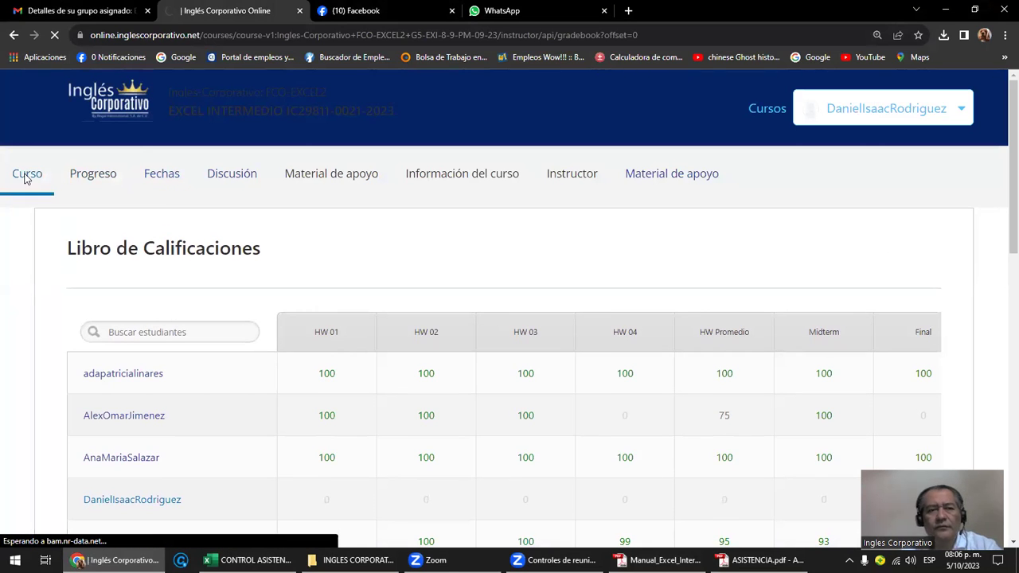
{"action": "scroll", "coordinate": [390, 285], "scroll_direction": "down", "scroll_amount": 2}
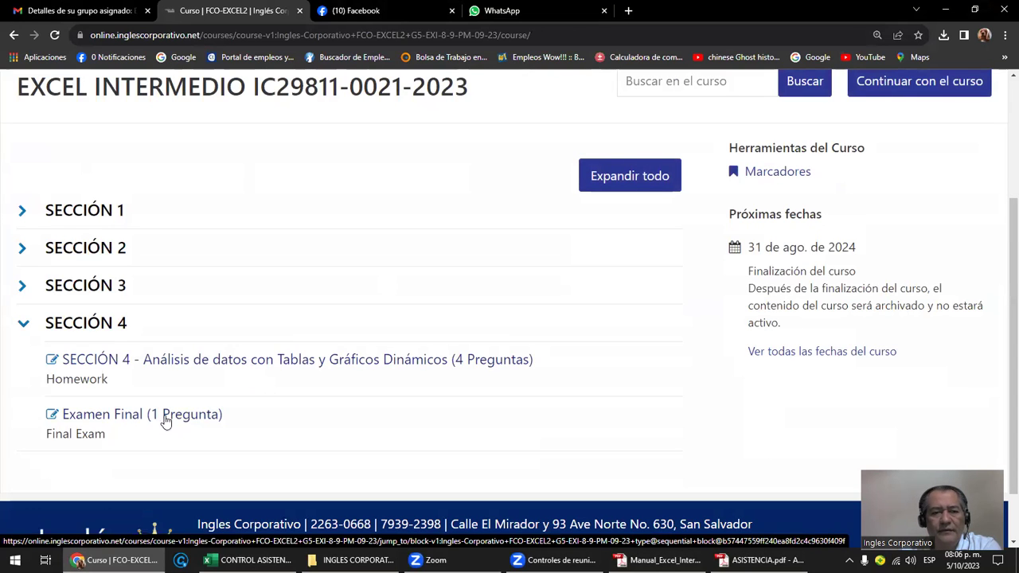
{"action": "left_click", "coordinate": [239, 359]}
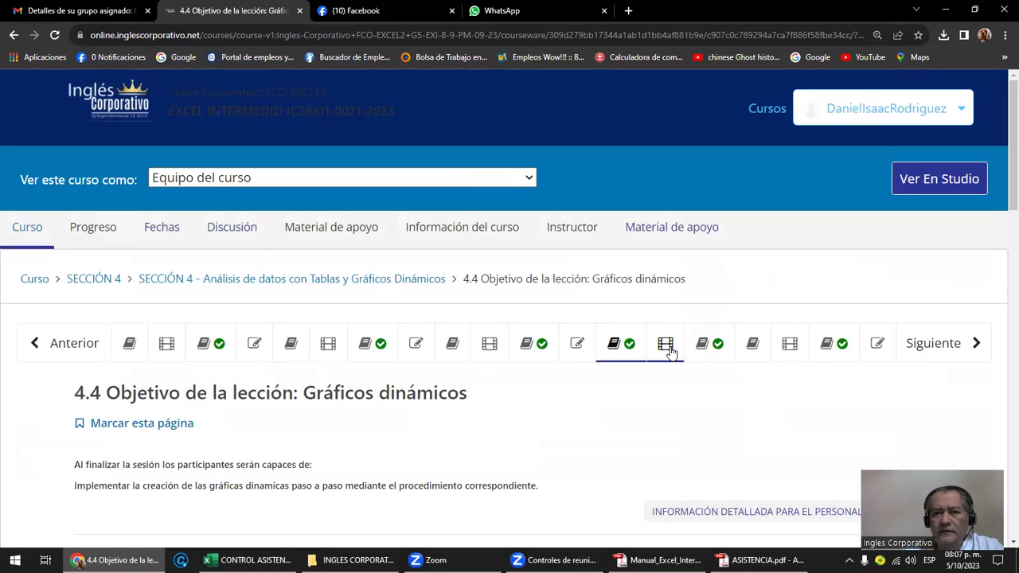
Open Videoconferencia #19 and advance past the class forum to lesson 4.5.
{"action": "left_click", "coordinate": [667, 347]}
{"action": "scroll", "coordinate": [665, 354], "scroll_direction": "down", "scroll_amount": 3}
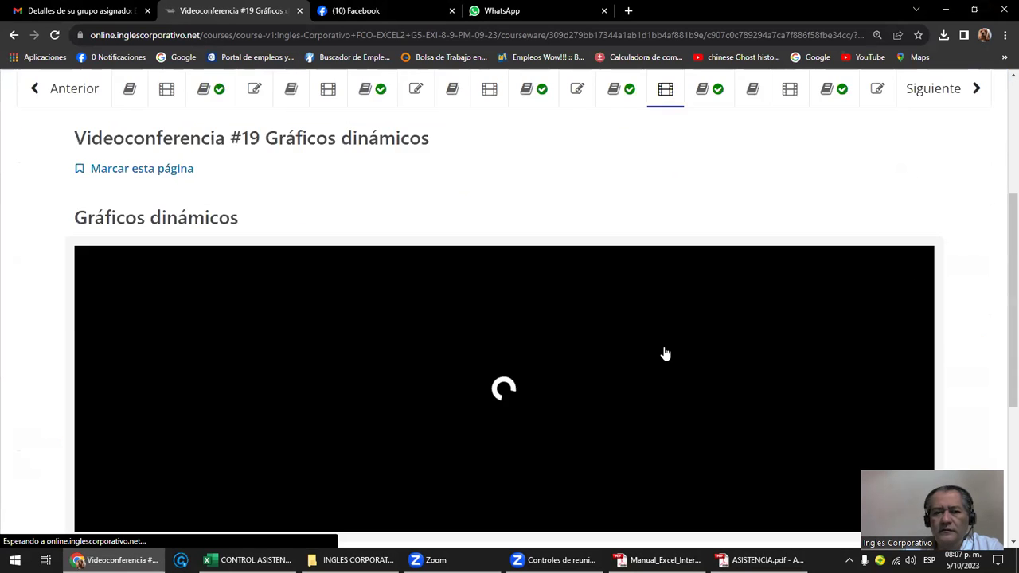
{"action": "scroll", "coordinate": [666, 353], "scroll_direction": "up", "scroll_amount": 2}
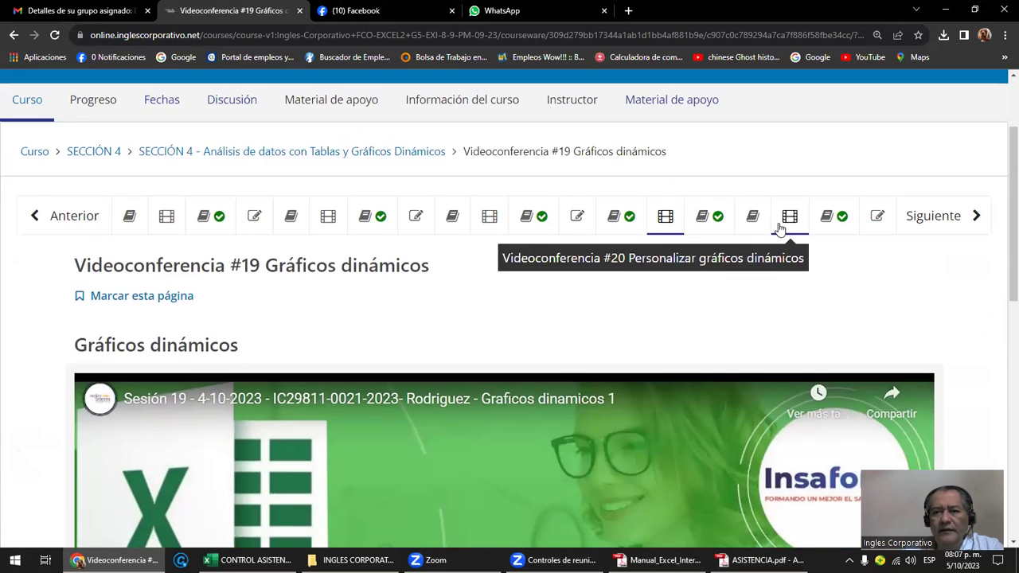
{"action": "left_click", "coordinate": [915, 222]}
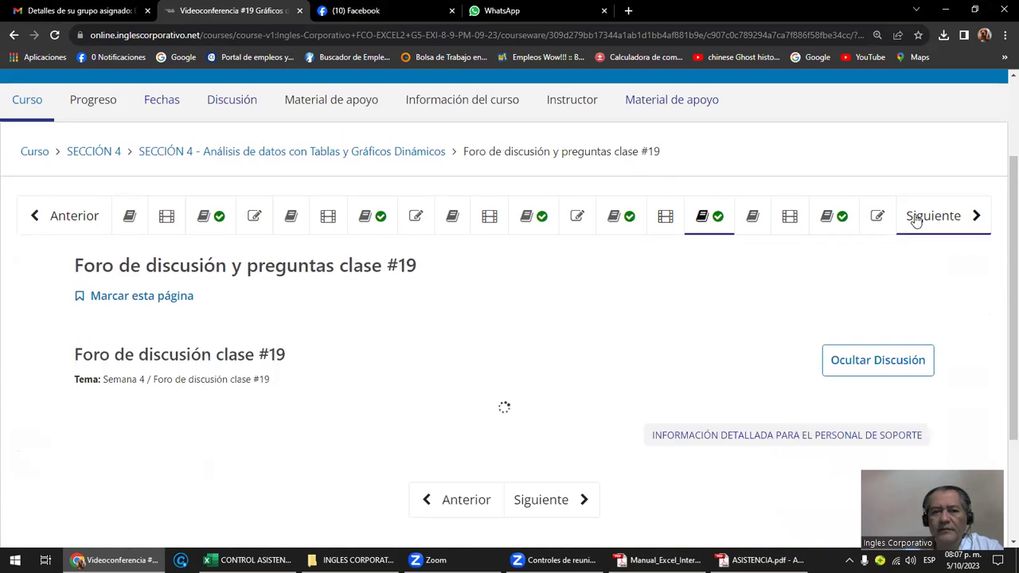
{"action": "left_click", "coordinate": [916, 222]}
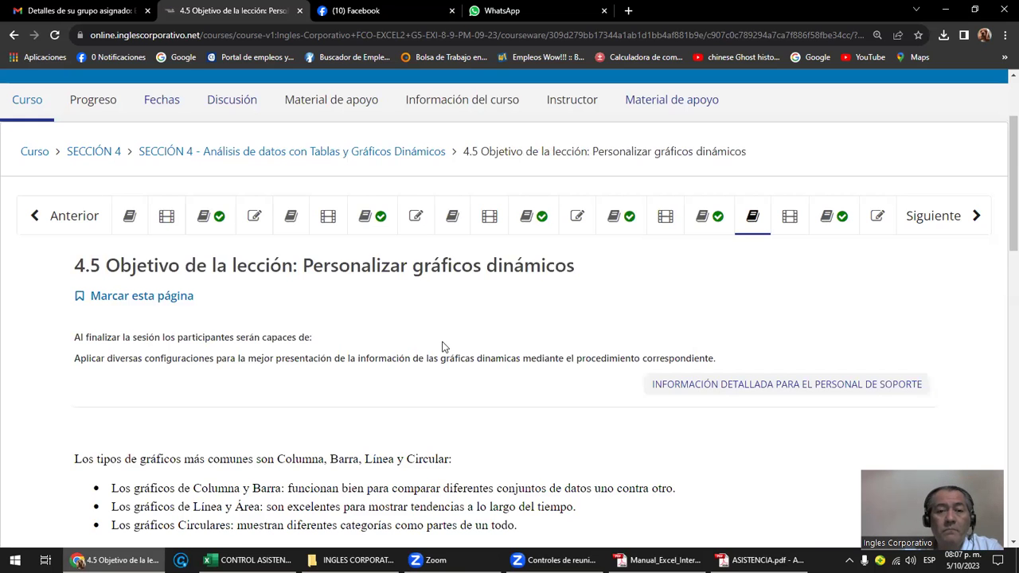
Read through lesson 4.5 on chart types and modifying a pivot chart.
{"action": "scroll", "coordinate": [443, 347], "scroll_direction": "down", "scroll_amount": 1}
{"action": "scroll", "coordinate": [443, 347], "scroll_direction": "down", "scroll_amount": 2}
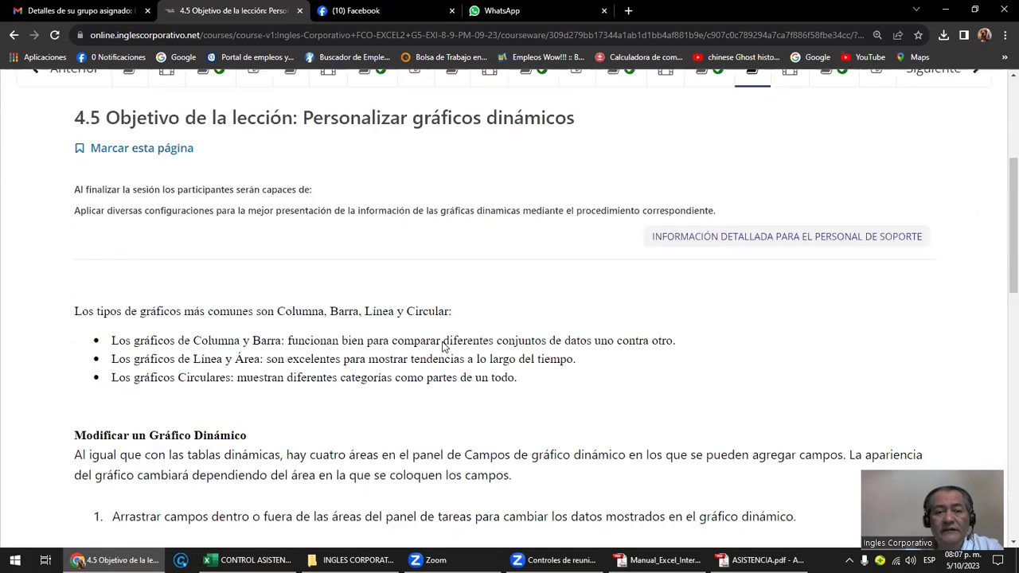
{"action": "scroll", "coordinate": [443, 347], "scroll_direction": "down", "scroll_amount": 2}
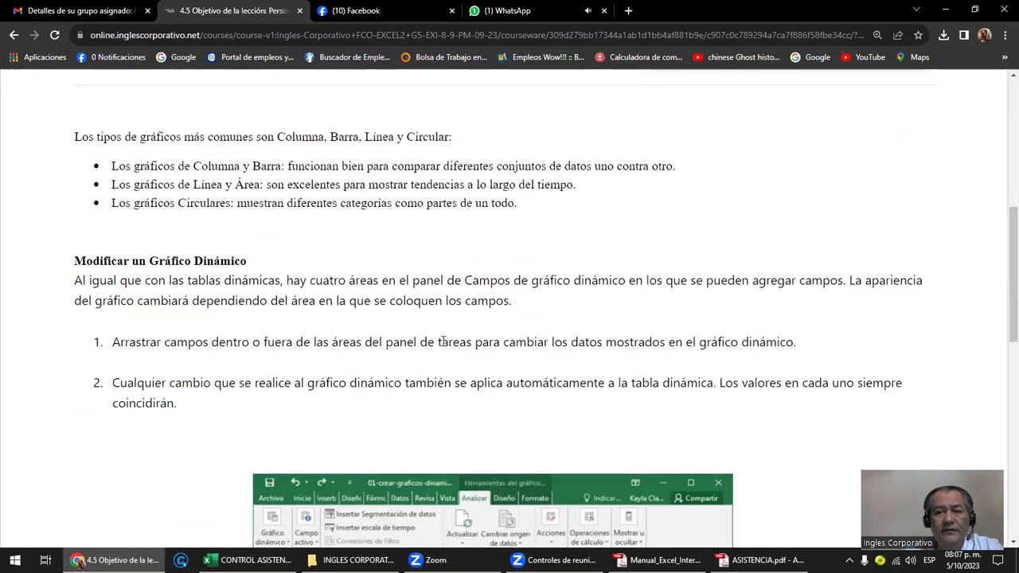
{"action": "scroll", "coordinate": [443, 347], "scroll_direction": "down", "scroll_amount": 2}
{"action": "scroll", "coordinate": [444, 347], "scroll_direction": "down", "scroll_amount": 3}
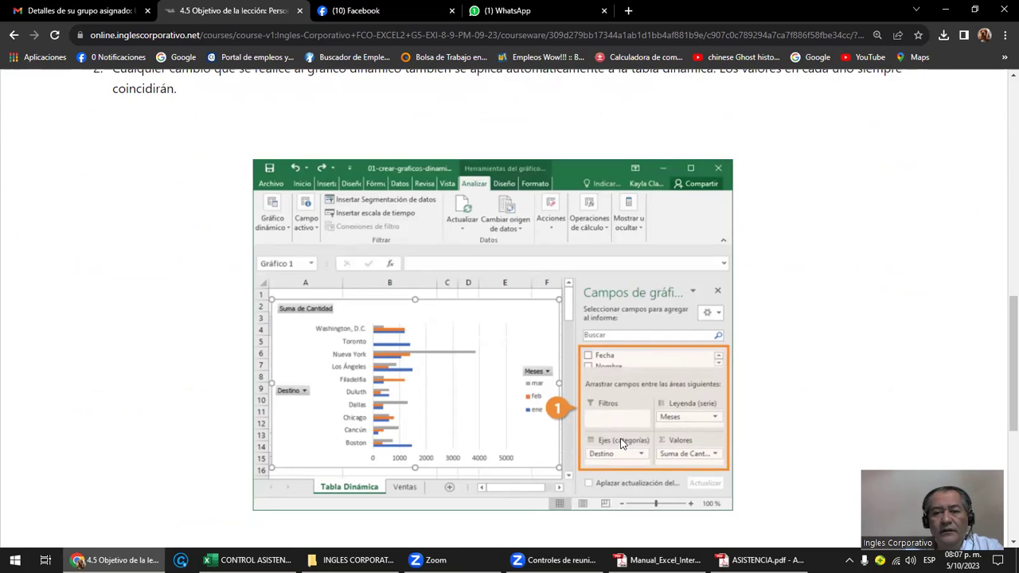
{"action": "scroll", "coordinate": [698, 441], "scroll_direction": "down", "scroll_amount": 3}
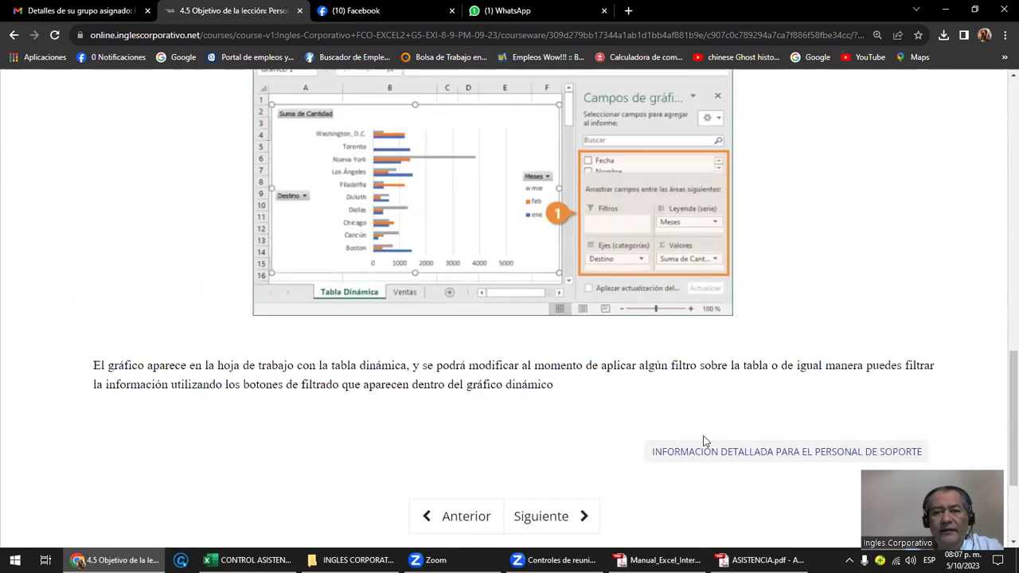
{"action": "scroll", "coordinate": [574, 399], "scroll_direction": "down", "scroll_amount": 2}
{"action": "scroll", "coordinate": [575, 399], "scroll_direction": "up", "scroll_amount": 5}
{"action": "scroll", "coordinate": [575, 399], "scroll_direction": "up", "scroll_amount": 5}
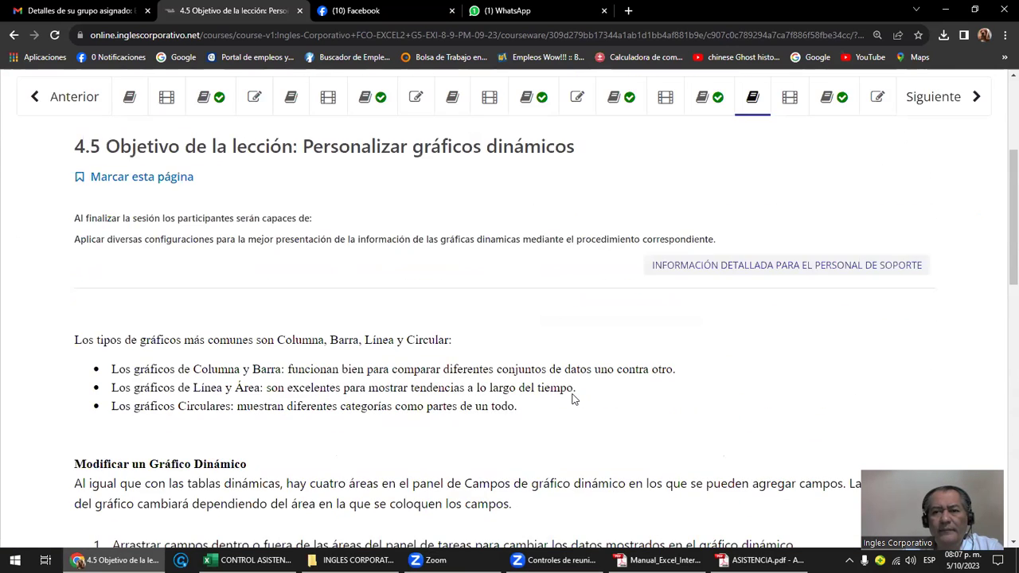
{"action": "scroll", "coordinate": [860, 243], "scroll_direction": "up", "scroll_amount": 2}
{"action": "left_click", "coordinate": [927, 233]}
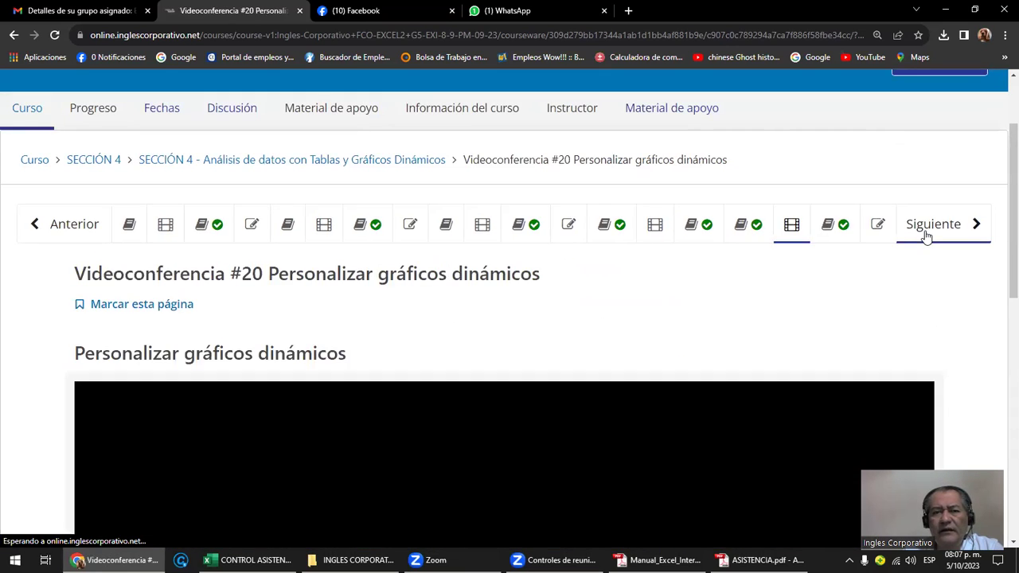
{"action": "left_click", "coordinate": [927, 232]}
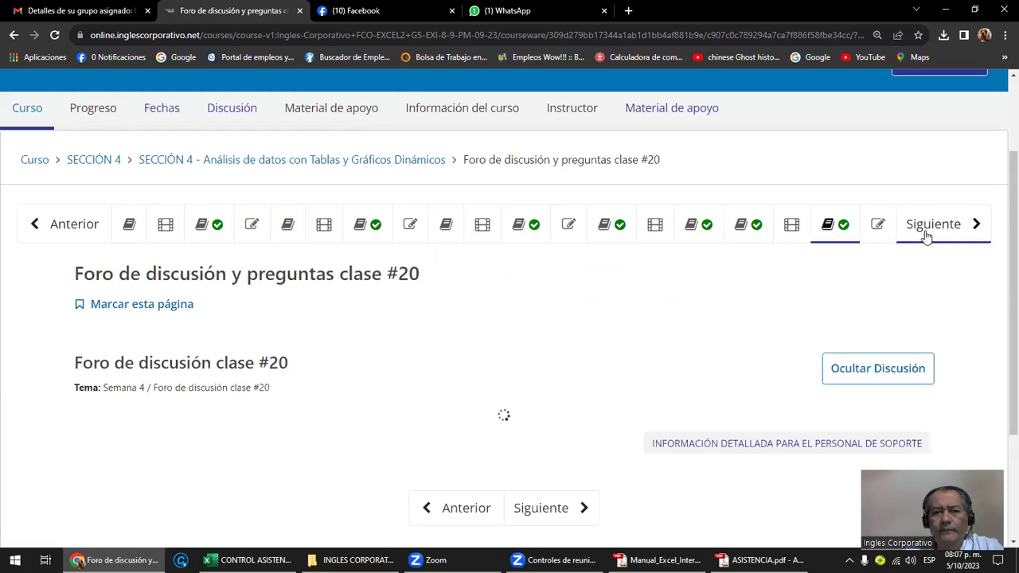
{"action": "left_click", "coordinate": [927, 232]}
{"action": "left_click", "coordinate": [928, 233]}
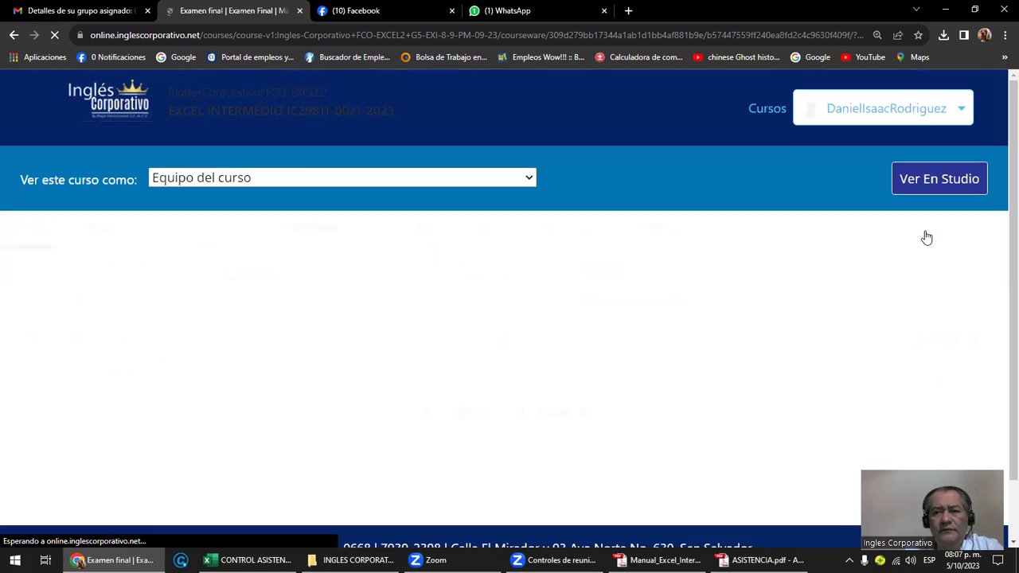
{"action": "left_click", "coordinate": [56, 342]}
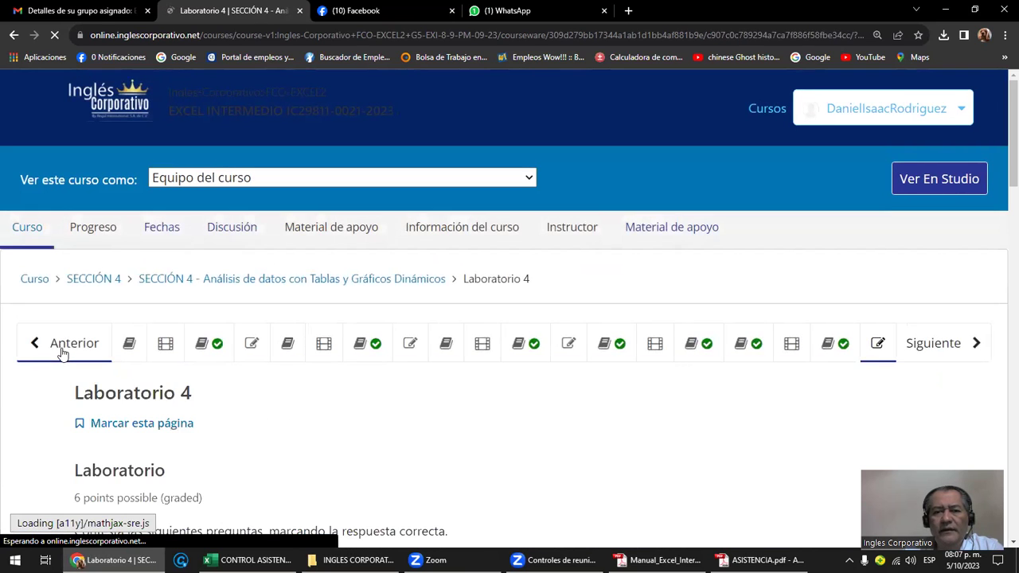
{"action": "scroll", "coordinate": [64, 353], "scroll_direction": "down", "scroll_amount": 1}
{"action": "scroll", "coordinate": [120, 342], "scroll_direction": "down", "scroll_amount": 3}
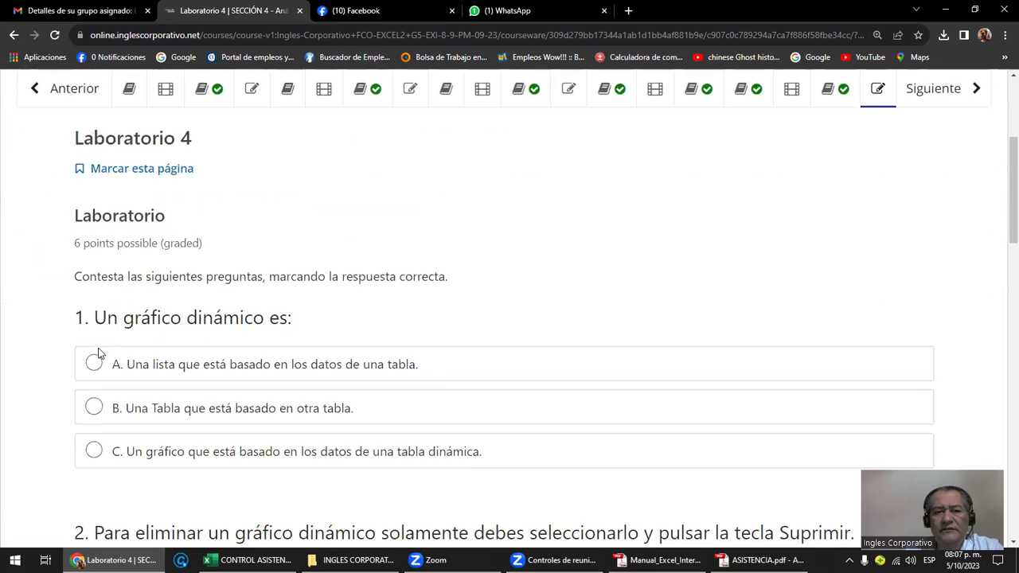
{"action": "left_click", "coordinate": [65, 93]}
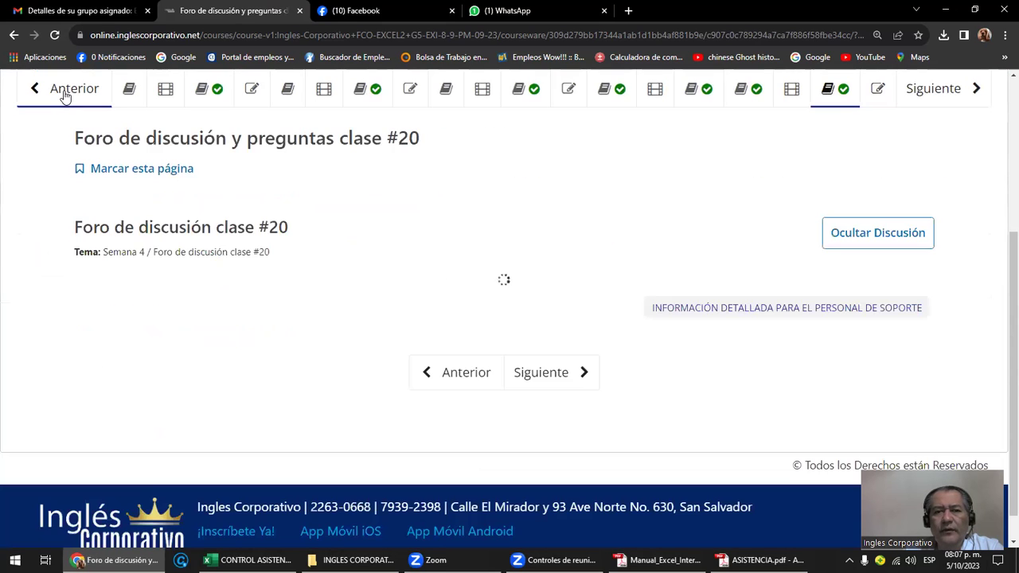
{"action": "left_click", "coordinate": [64, 92]}
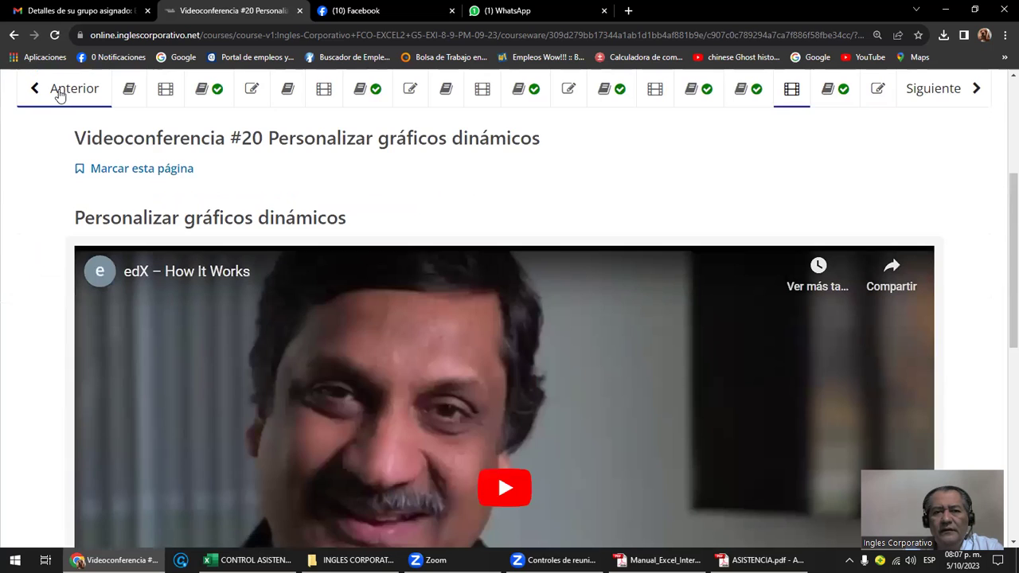
{"action": "left_click", "coordinate": [59, 92]}
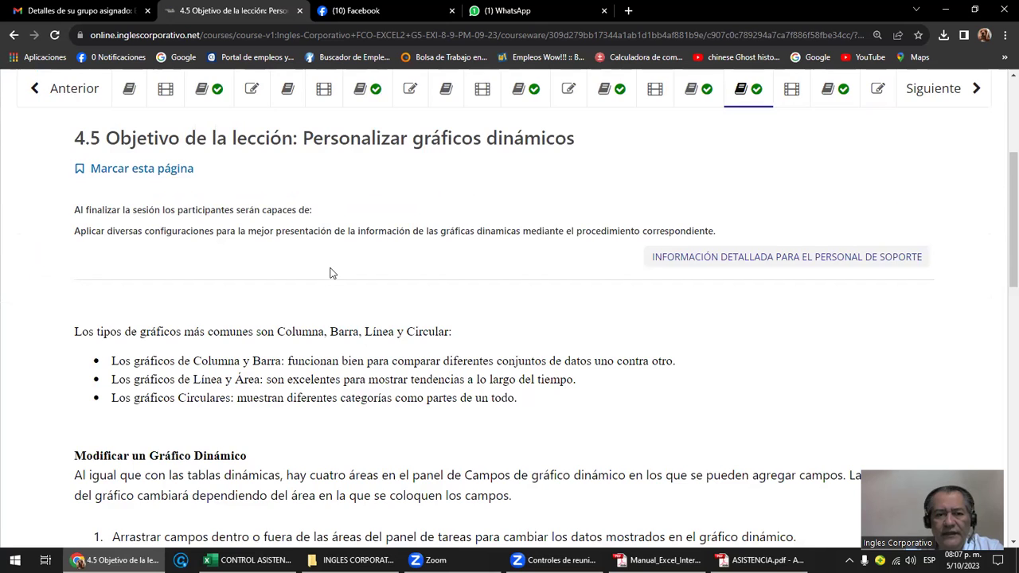
{"action": "scroll", "coordinate": [333, 273], "scroll_direction": "down", "scroll_amount": 2}
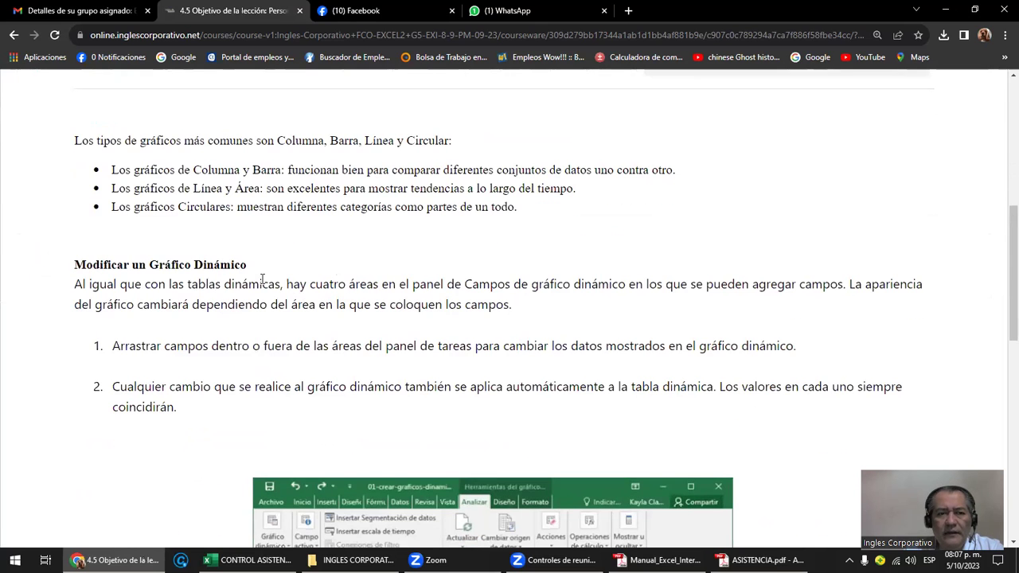
{"action": "scroll", "coordinate": [263, 280], "scroll_direction": "down", "scroll_amount": 3}
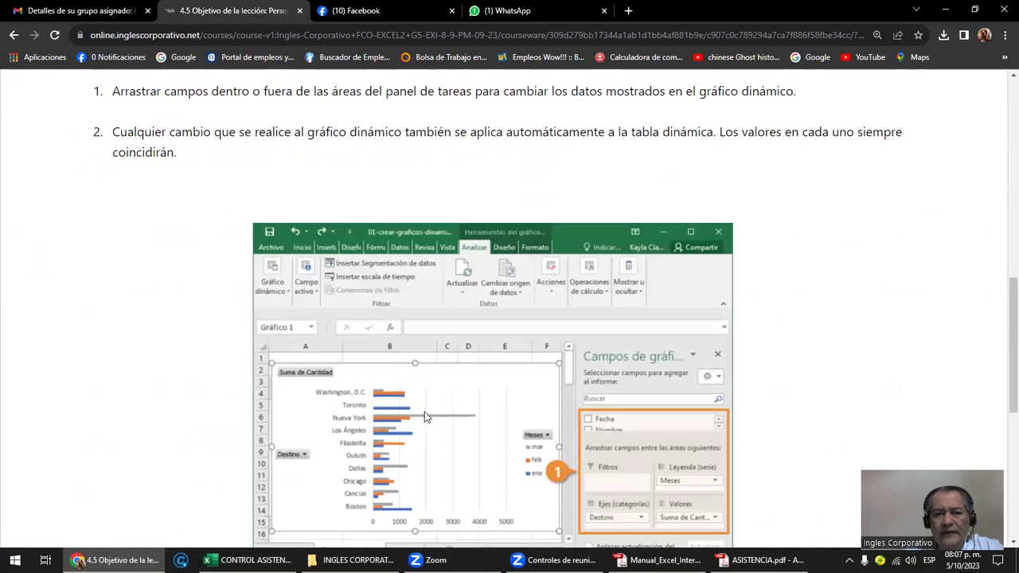
{"action": "scroll", "coordinate": [530, 393], "scroll_direction": "down", "scroll_amount": 2}
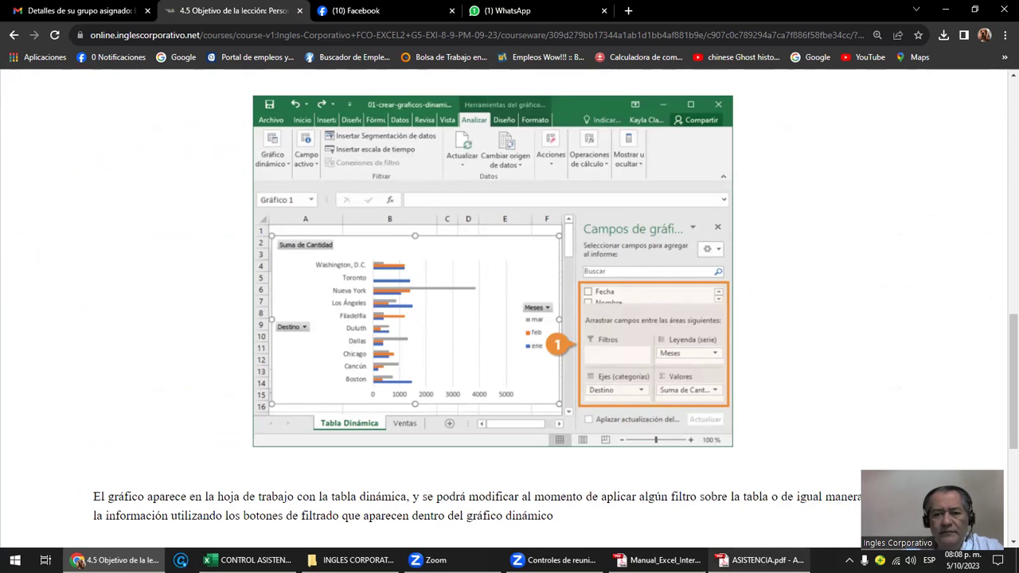
{"action": "mouse_move", "coordinate": [247, 561]}
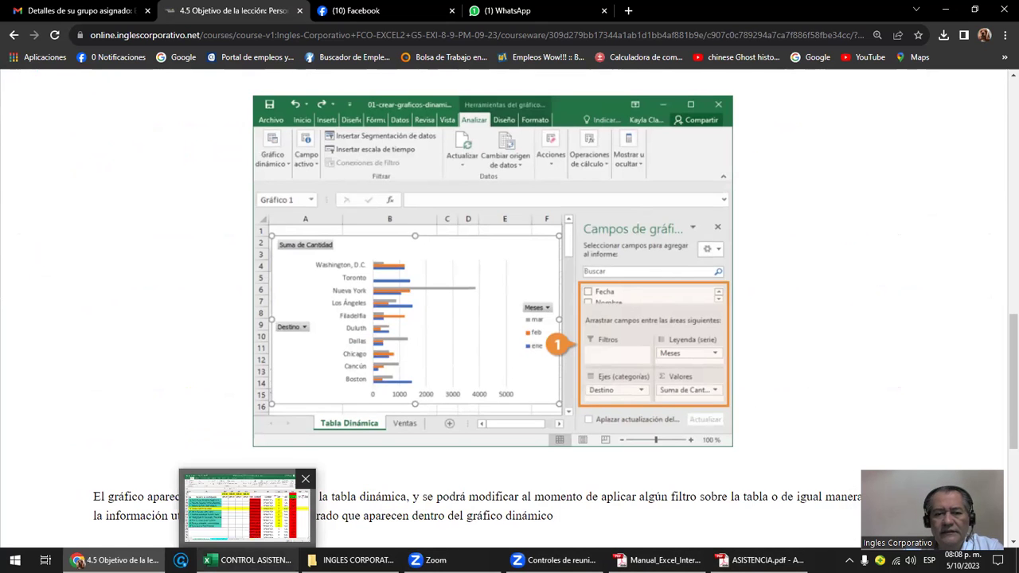
Go into EXCEL INTERMEDIO > GRUPO 8 PM and open the 18- CONSOLIDAR DATOS CON TABLA DINAMICA workbook.
{"action": "left_click", "coordinate": [350, 560]}
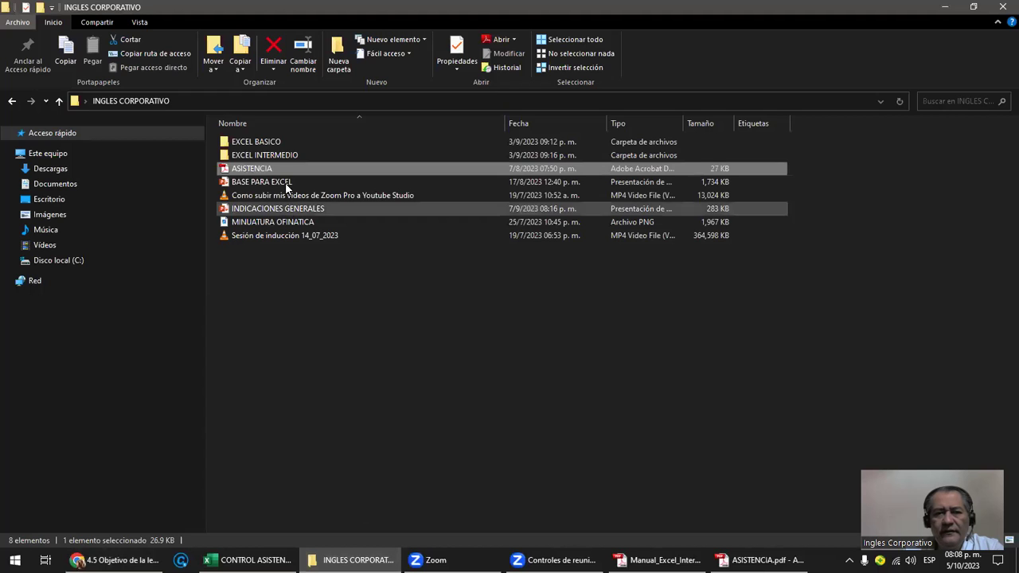
{"action": "double_click", "coordinate": [280, 156]}
{"action": "double_click", "coordinate": [266, 155]}
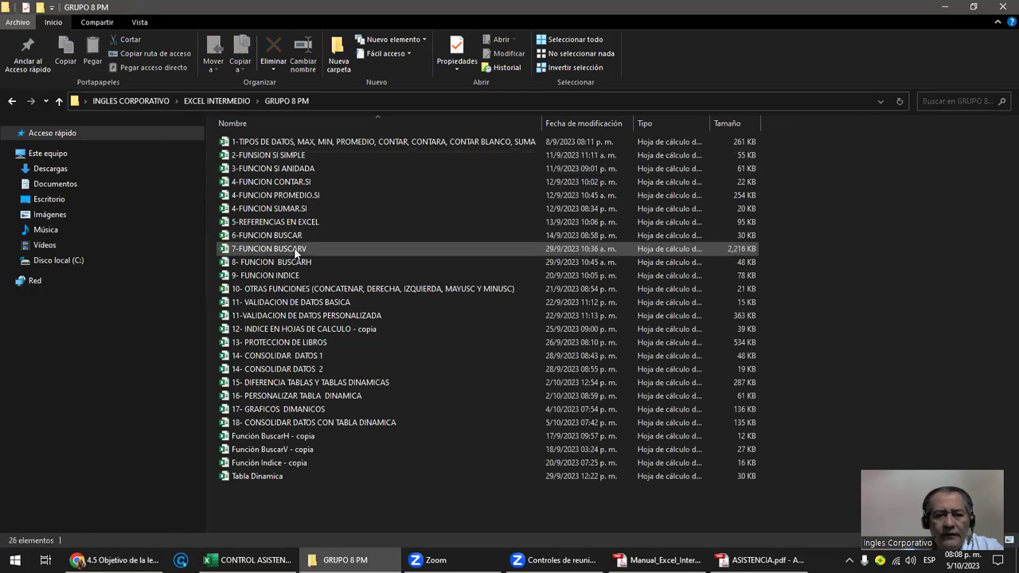
{"action": "double_click", "coordinate": [291, 422]}
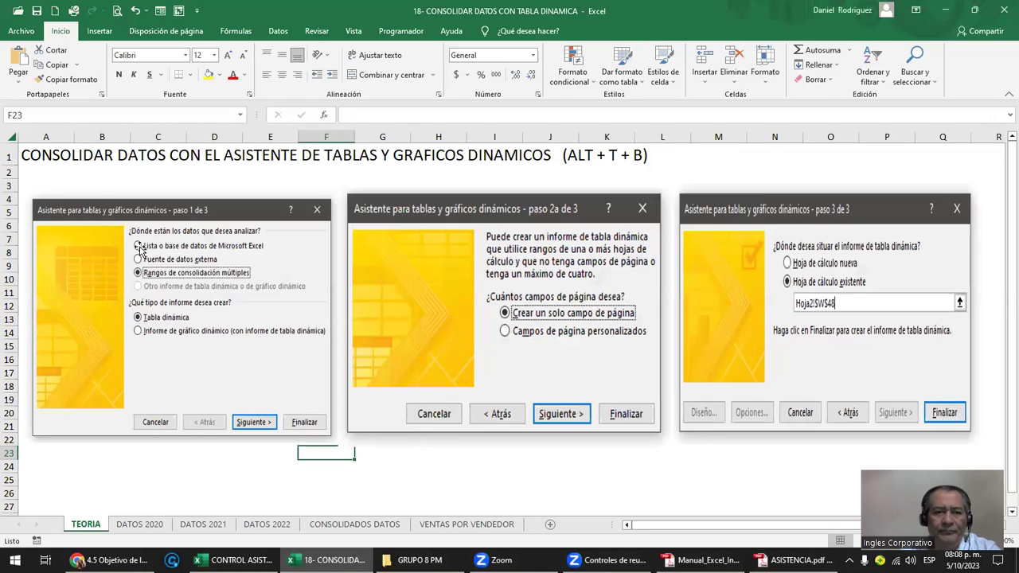
{"action": "left_click", "coordinate": [79, 159]}
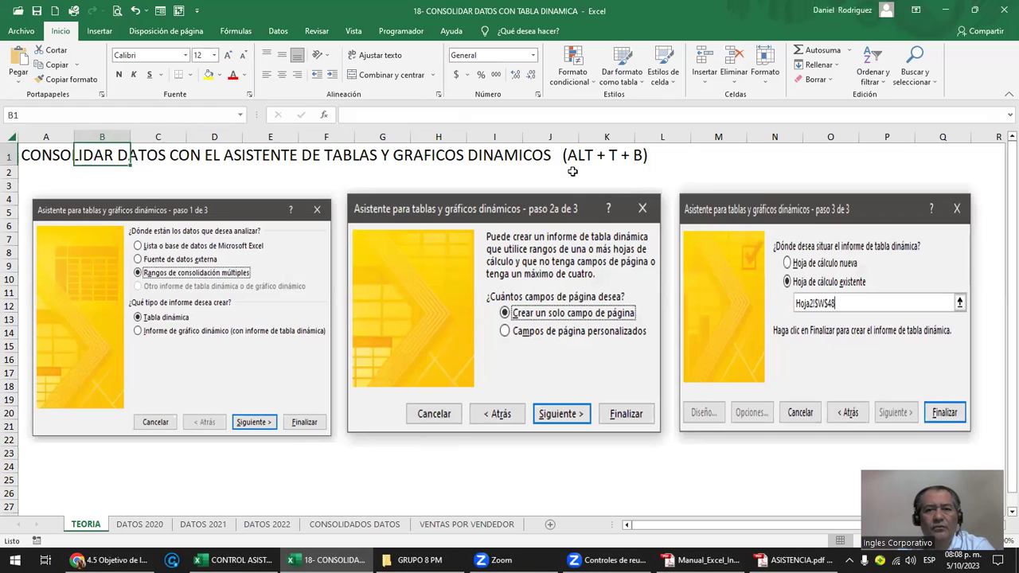
{"action": "key", "text": "alt+t"}
{"action": "key", "text": "b"}
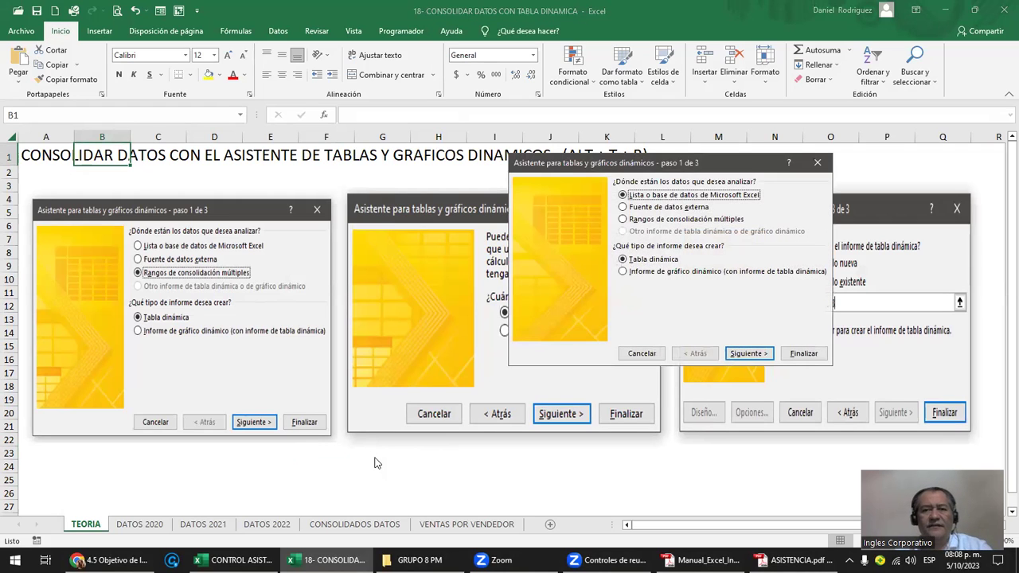
{"action": "left_click_drag", "start_coordinate": [695, 164], "coordinate": [601, 213]}
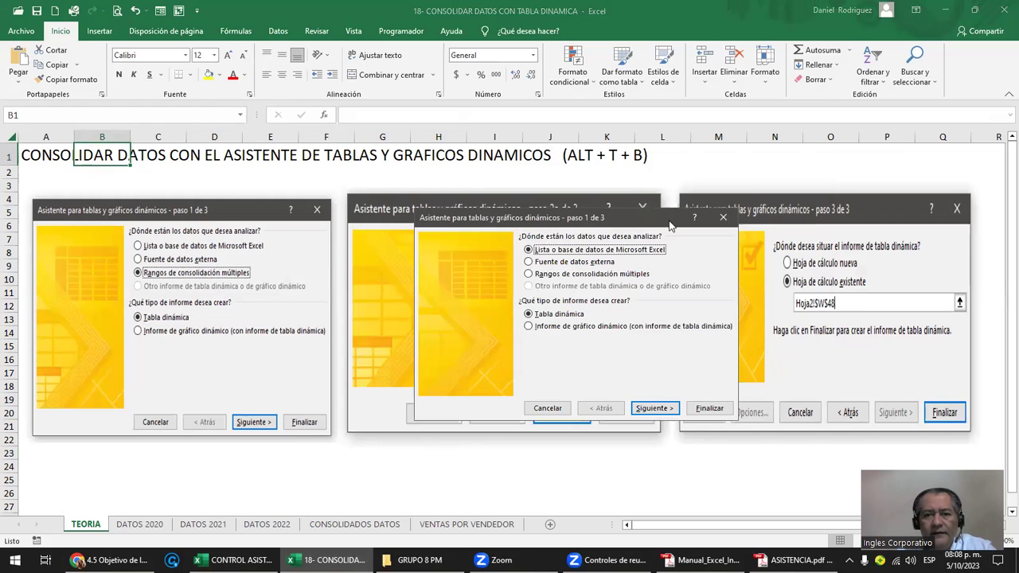
{"action": "left_click", "coordinate": [725, 219]}
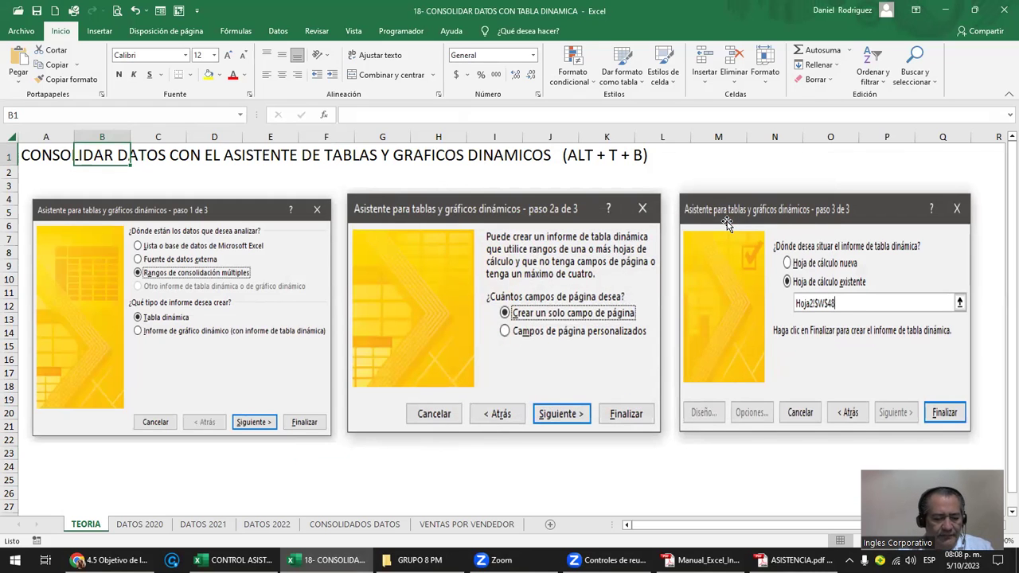
{"action": "key", "text": "alt+t"}
{"action": "key", "text": "b"}
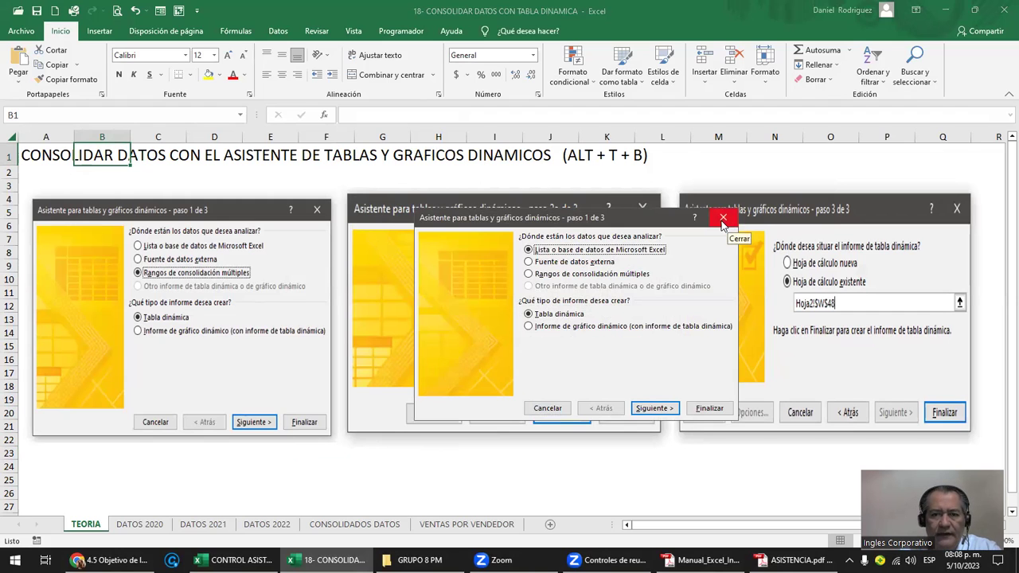
{"action": "left_click", "coordinate": [722, 218]}
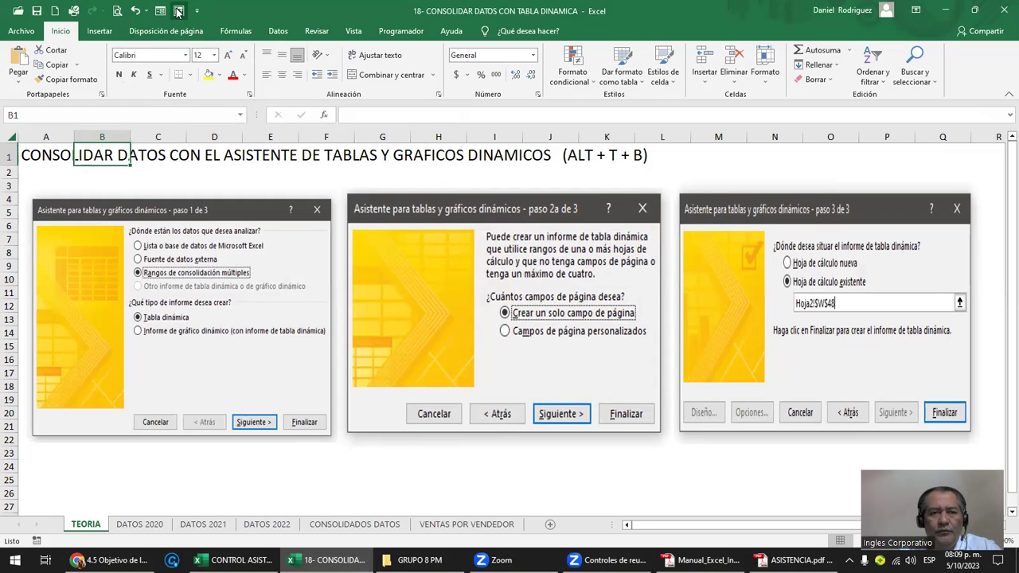
{"action": "key", "text": "alt+t"}
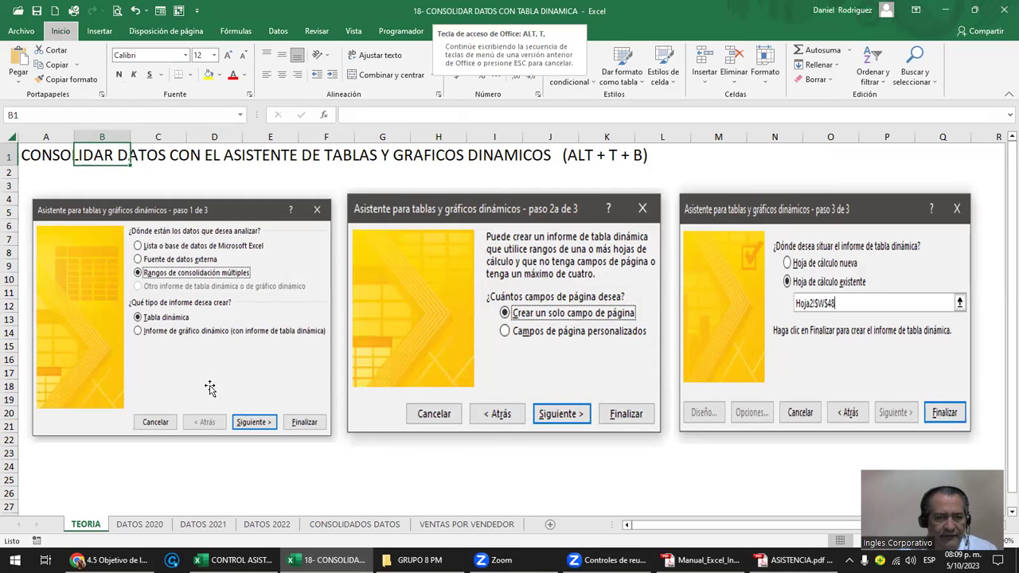
{"action": "key", "text": "b"}
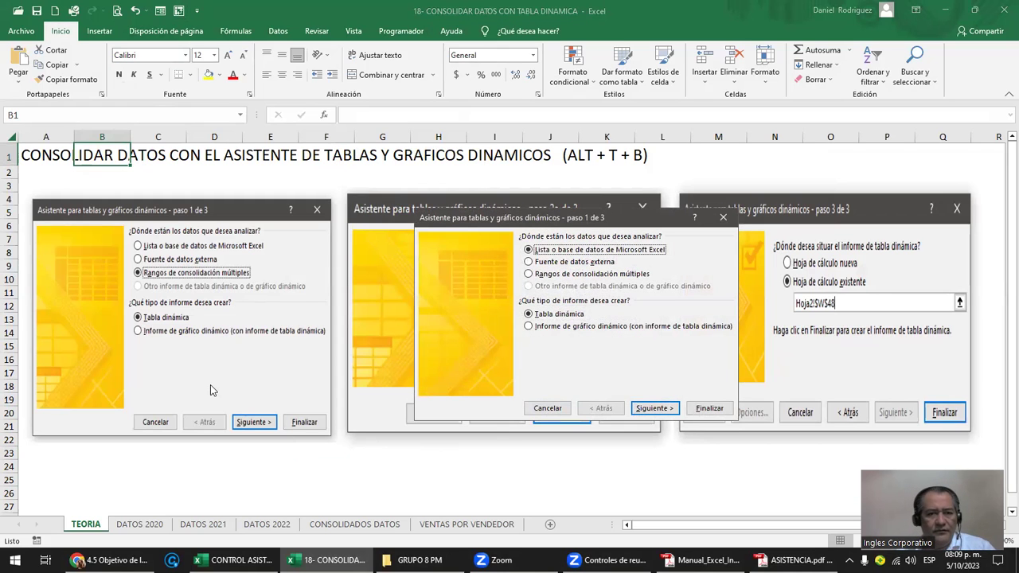
{"action": "key", "text": "Escape"}
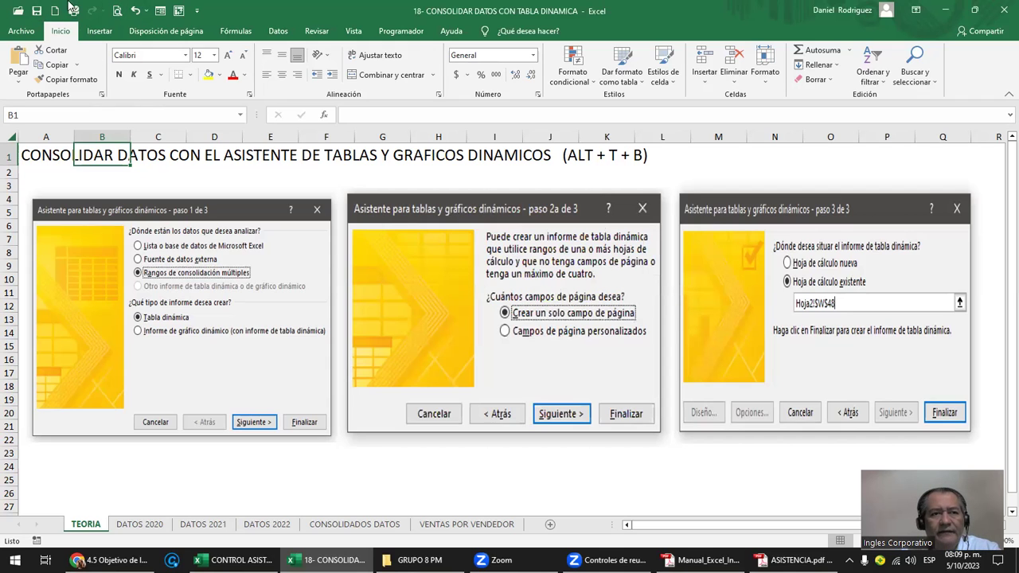
Open the Quick Access Toolbar settings in Excel Options with Todos los comandos listed.
{"action": "left_click", "coordinate": [196, 11]}
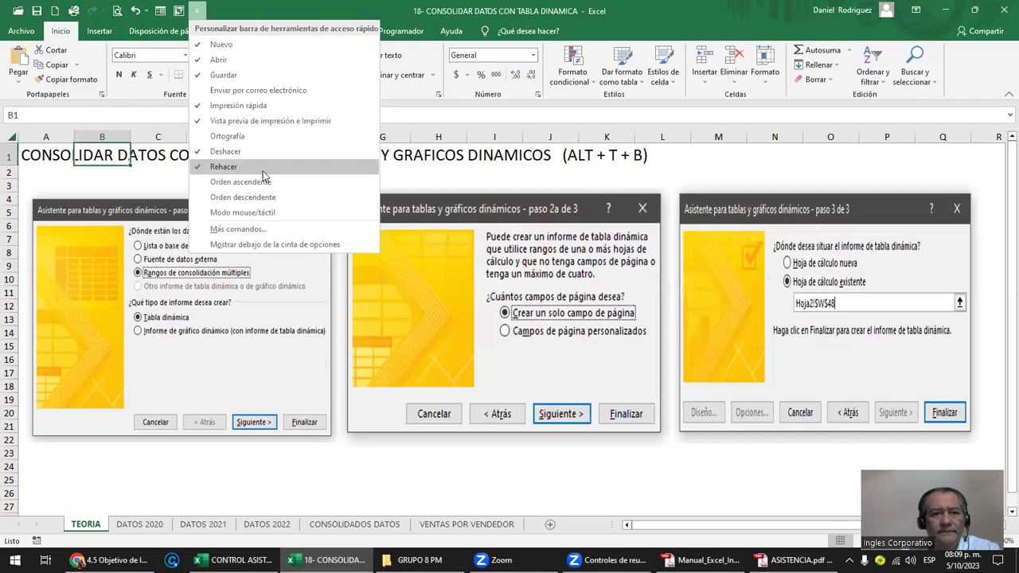
{"action": "left_click", "coordinate": [239, 229]}
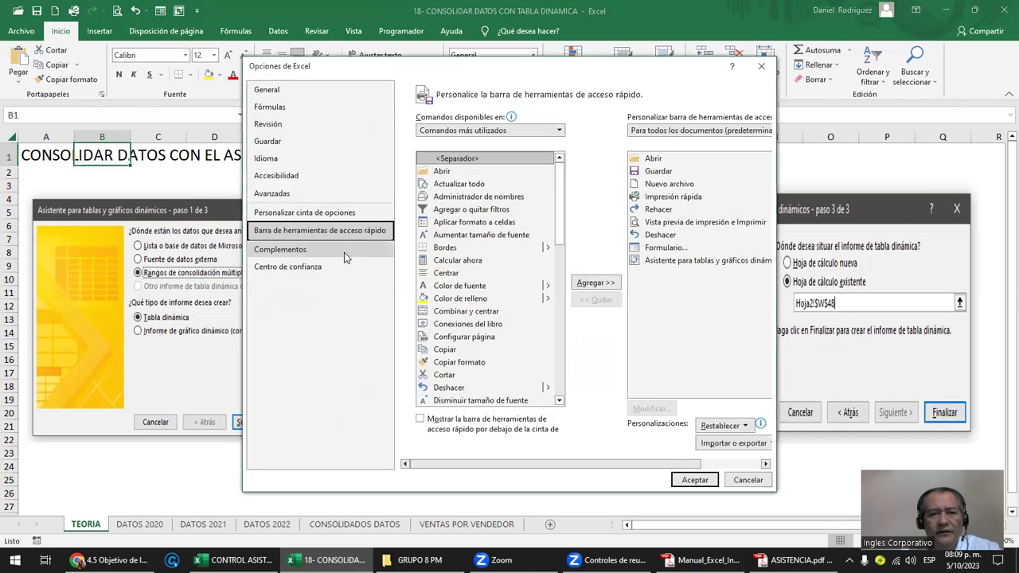
{"action": "left_click", "coordinate": [523, 131]}
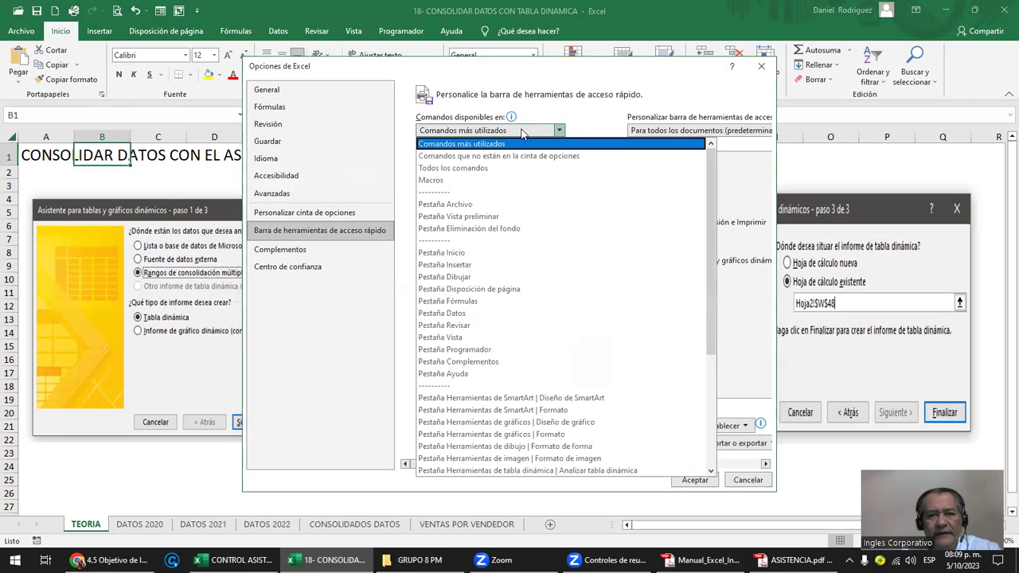
{"action": "left_click", "coordinate": [474, 170]}
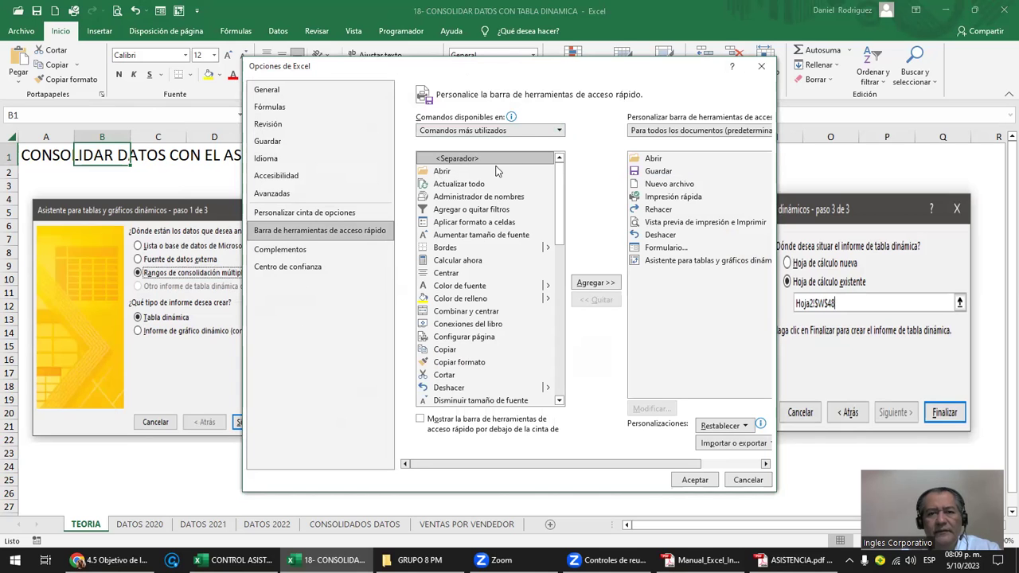
{"action": "key", "text": "Down"}
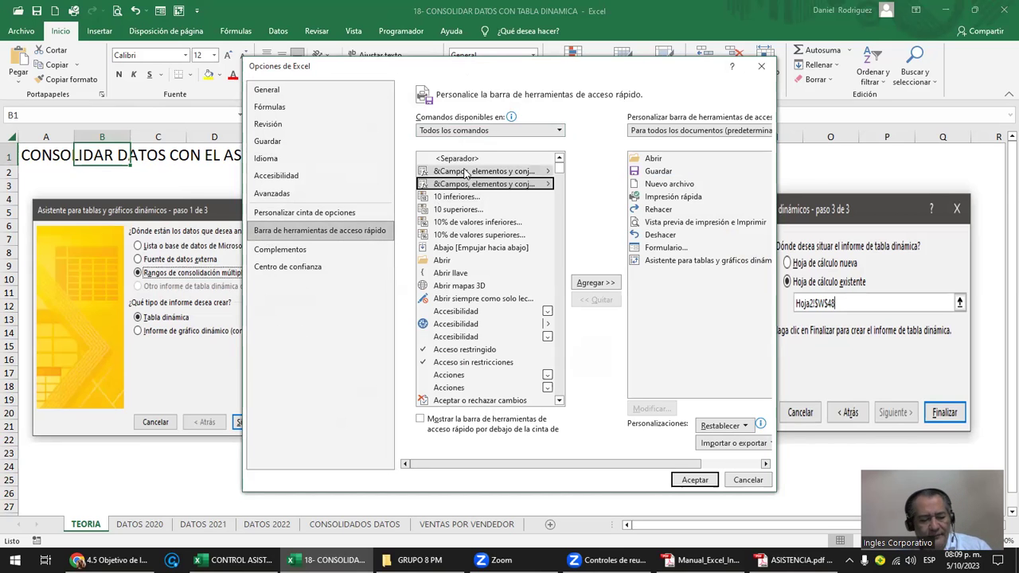
{"action": "type", "text": "abrir "}
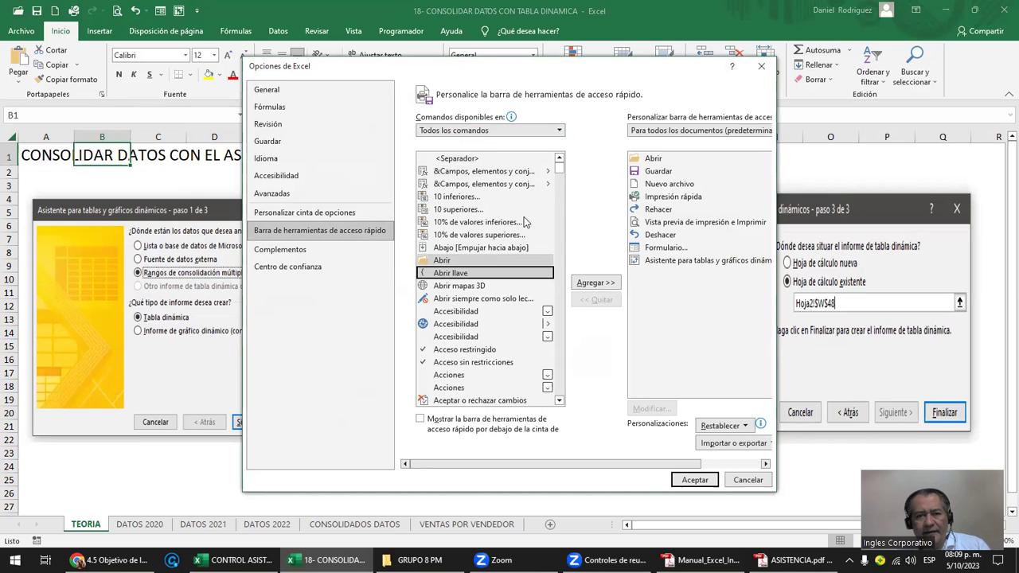
{"action": "type", "text": "s"}
{"action": "mouse_move", "coordinate": [560, 167]}
{"action": "left_mouse_down"}
{"action": "mouse_move", "coordinate": [558, 260]}
{"action": "mouse_move", "coordinate": [563, 188]}
{"action": "left_mouse_up"}
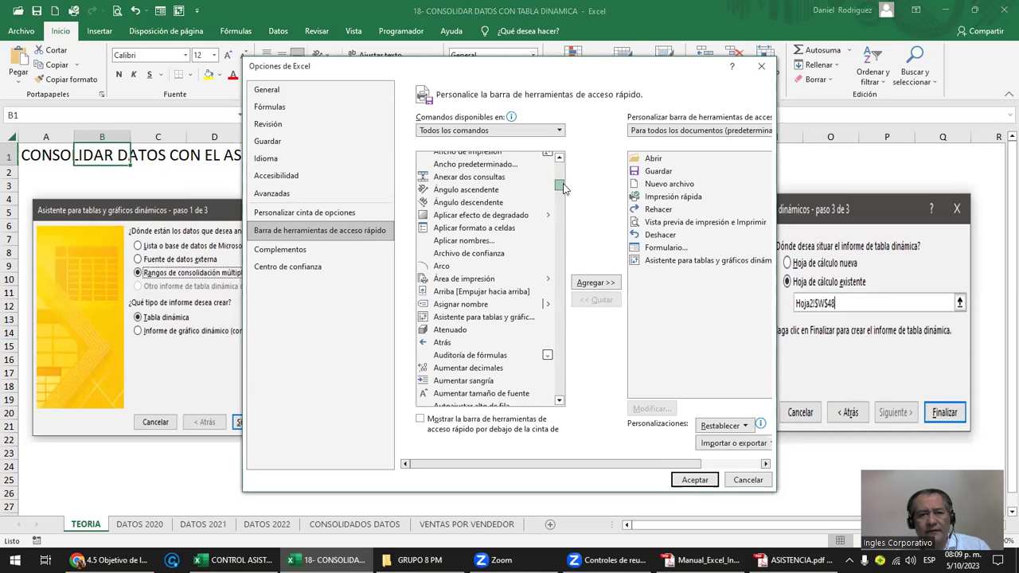
Remove Asistente para tablas y gráficos dinámicos from the toolbar list and confirm with Aceptar.
{"action": "left_click", "coordinate": [475, 293]}
{"action": "left_click", "coordinate": [475, 317]}
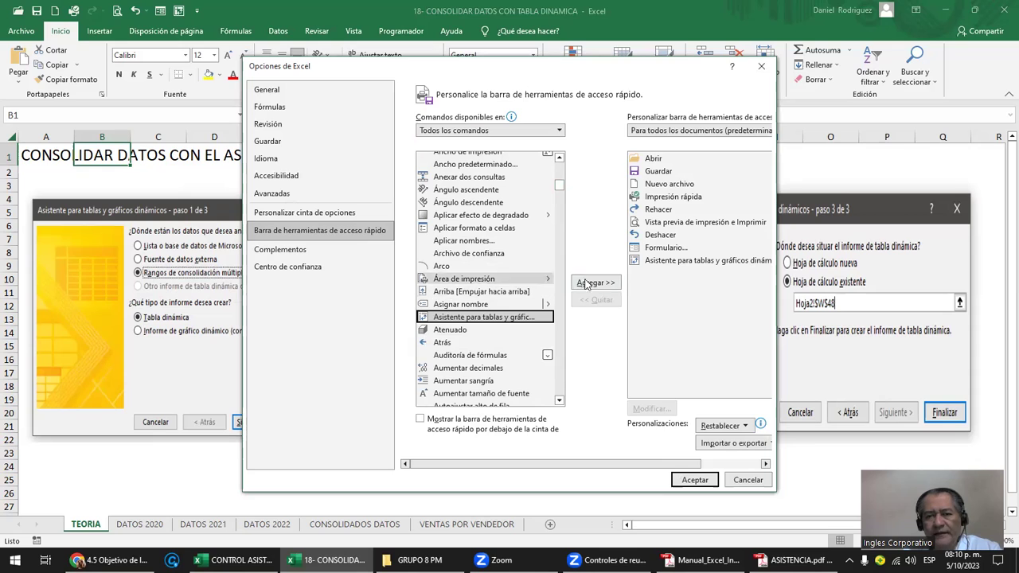
{"action": "left_click", "coordinate": [666, 261]}
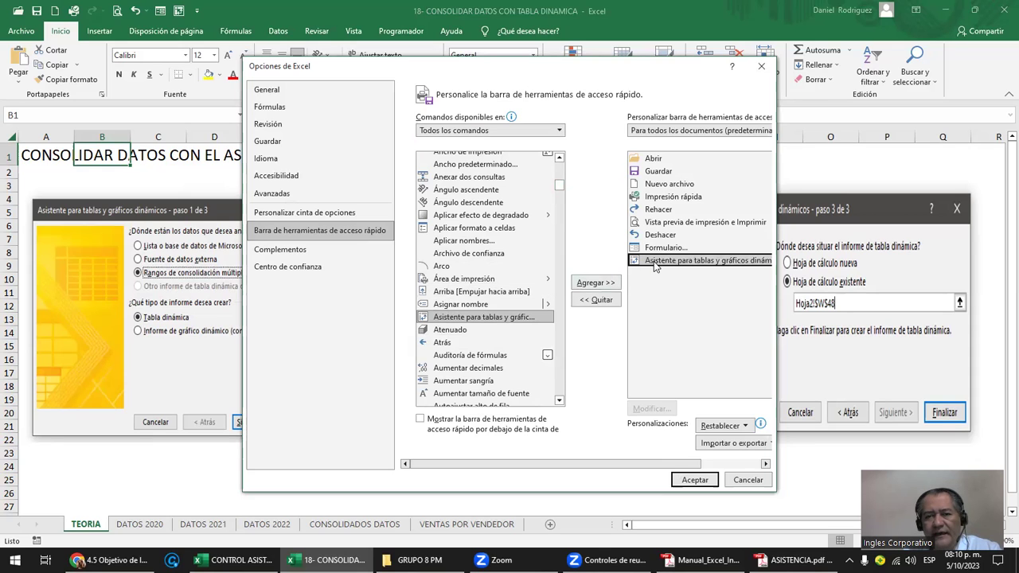
{"action": "left_click", "coordinate": [603, 301]}
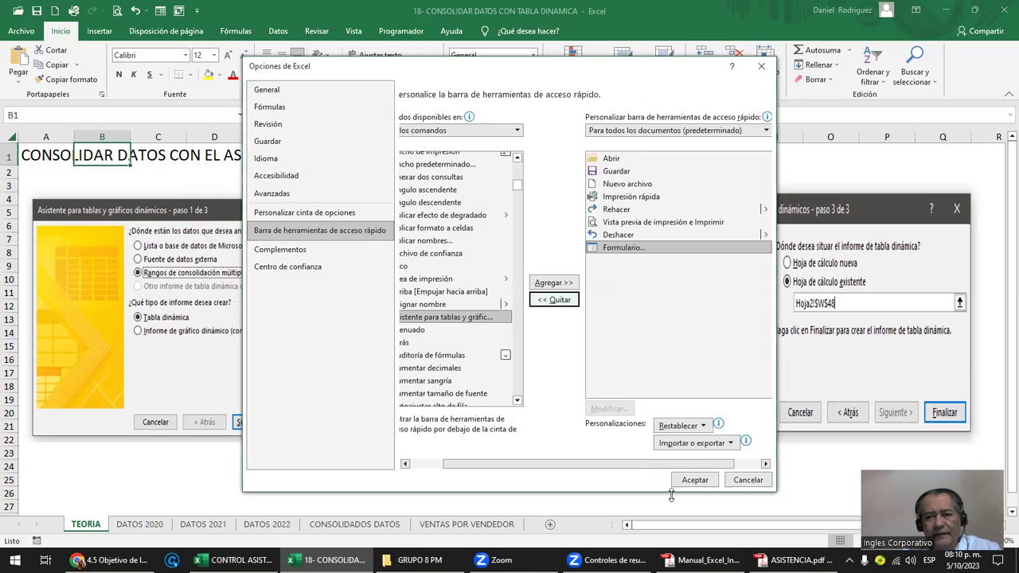
{"action": "left_click", "coordinate": [704, 484]}
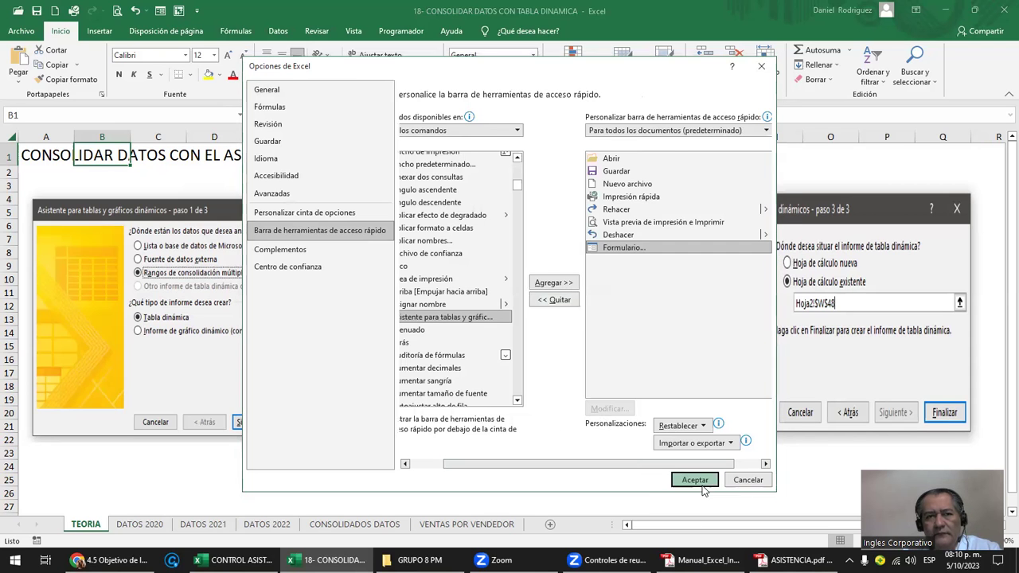
Open the Quick Access Toolbar settings and list Todos los comandos.
{"action": "left_click", "coordinate": [179, 12]}
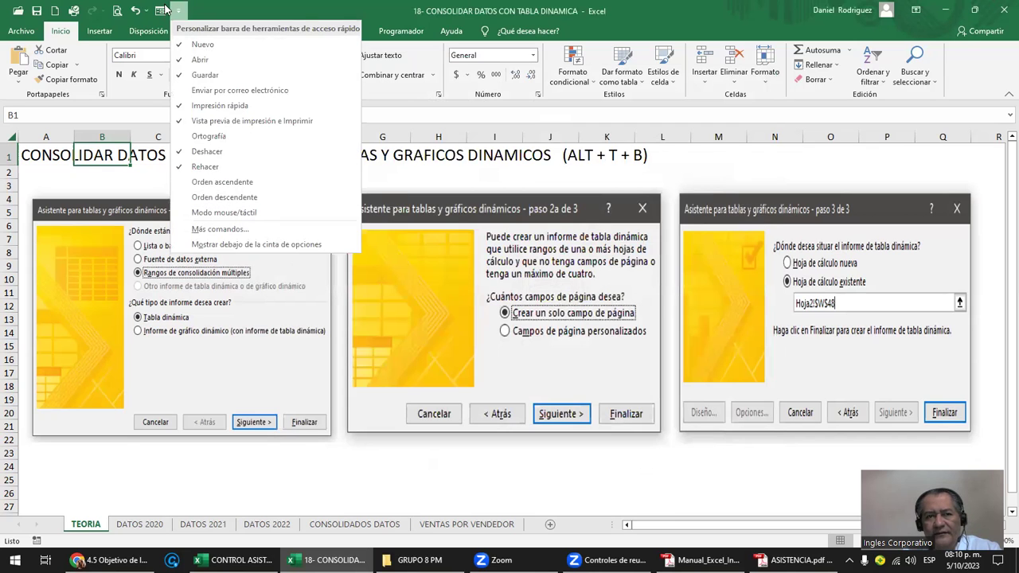
{"action": "left_click", "coordinate": [242, 229]}
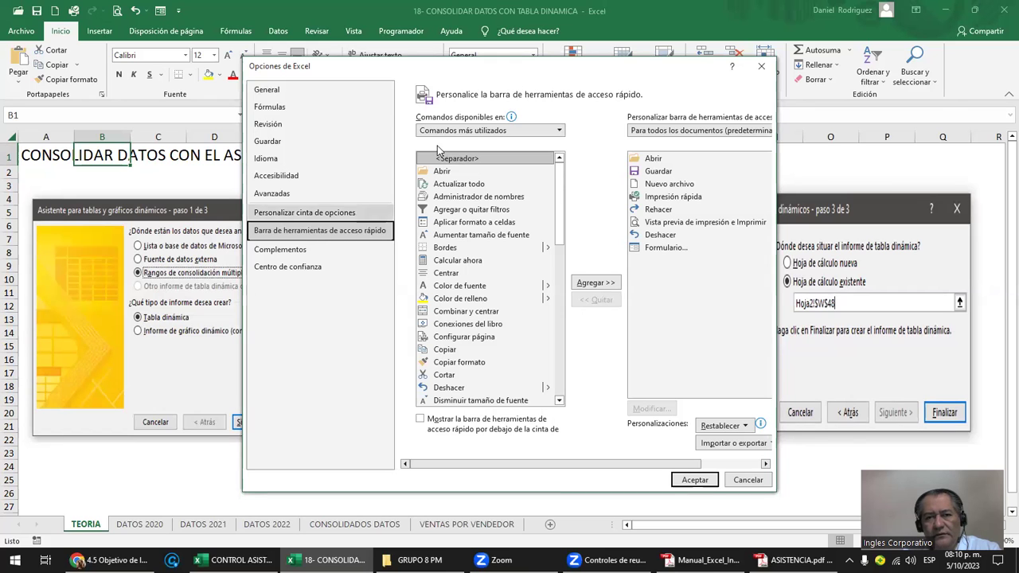
{"action": "left_click", "coordinate": [534, 131]}
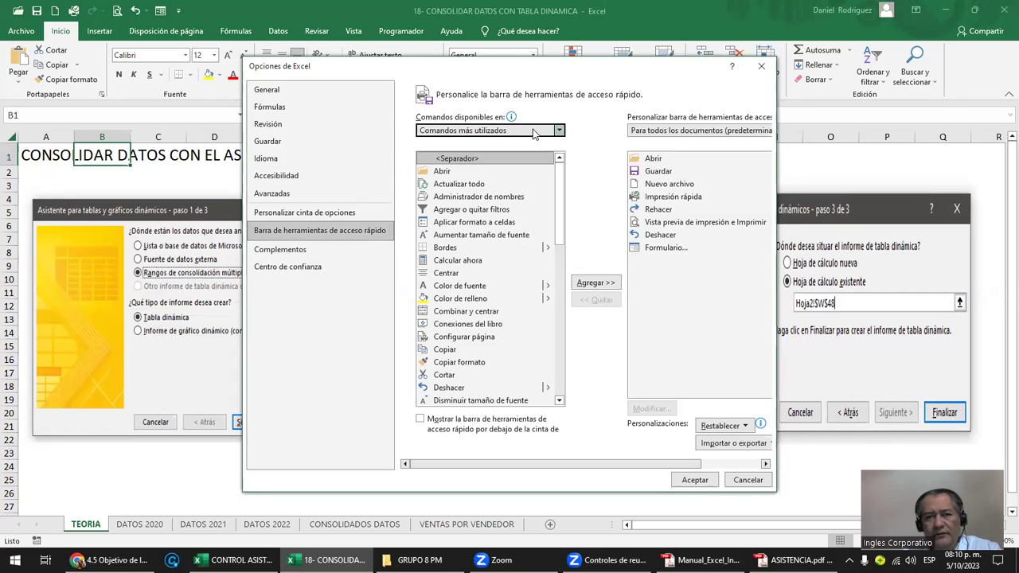
{"action": "left_click", "coordinate": [467, 172]}
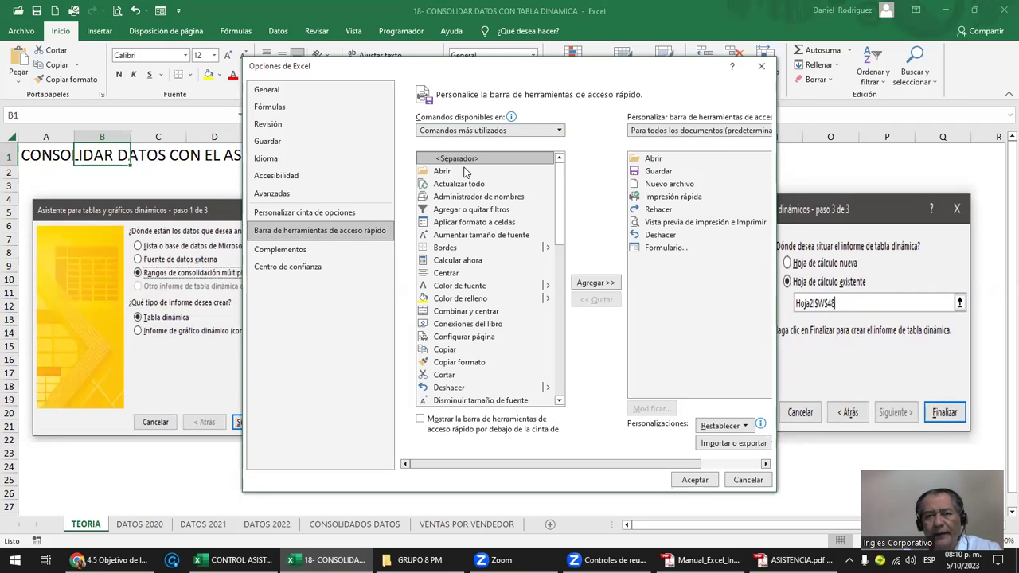
{"action": "left_click", "coordinate": [468, 172]}
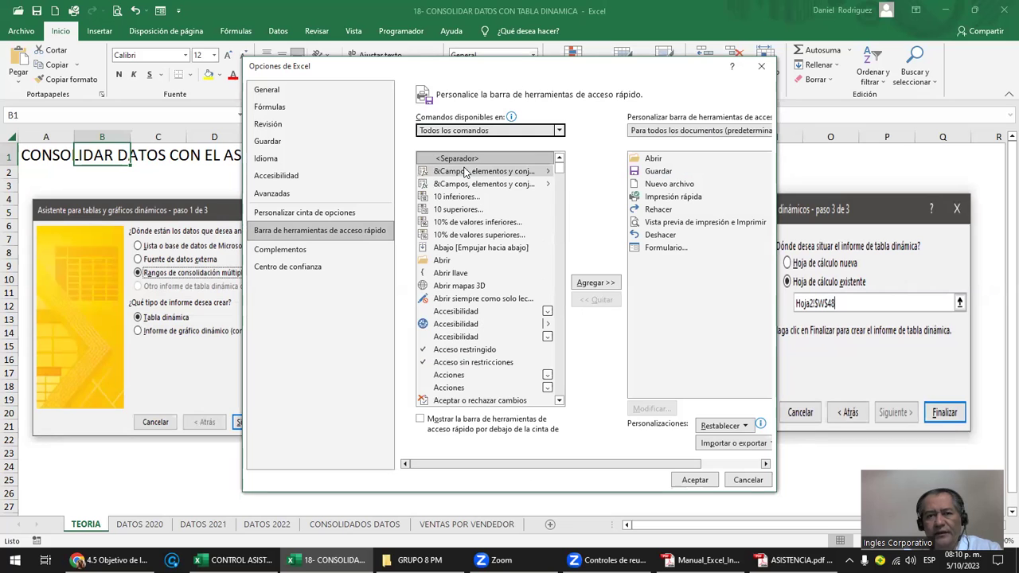
{"action": "mouse_move", "coordinate": [562, 170]}
{"action": "left_mouse_down"}
{"action": "mouse_move", "coordinate": [558, 249]}
{"action": "mouse_move", "coordinate": [557, 196]}
{"action": "left_mouse_up"}
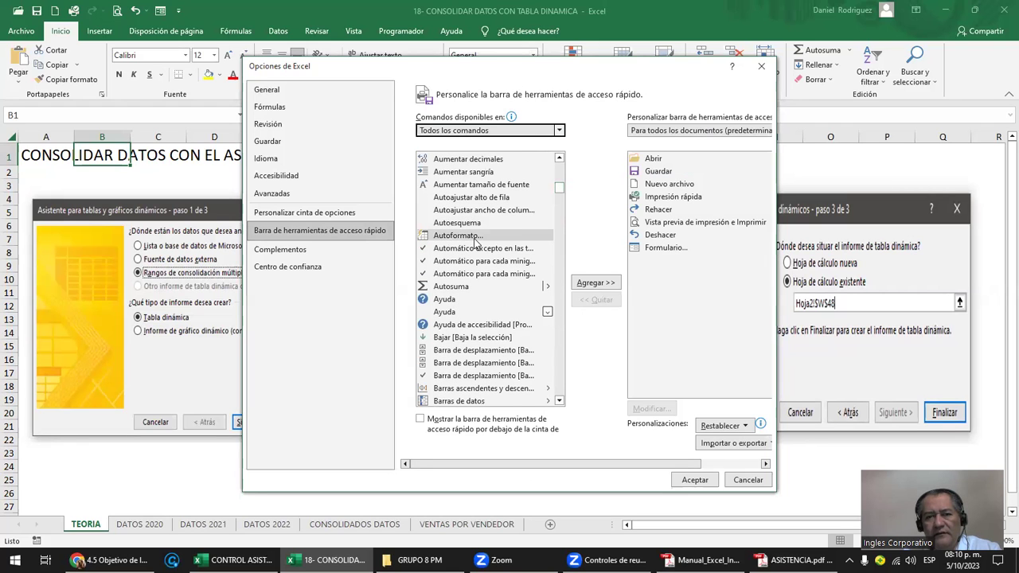
Add Asistente para tablas y gráficos dinámicos to the Quick Access Toolbar and confirm with Aceptar.
{"action": "left_click", "coordinate": [453, 252]}
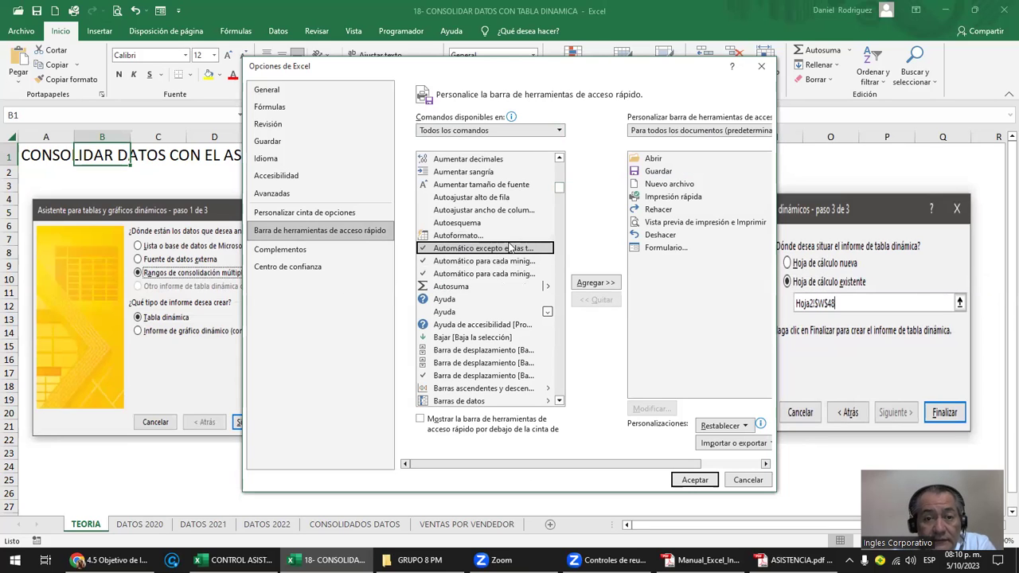
{"action": "left_click", "coordinate": [493, 224]}
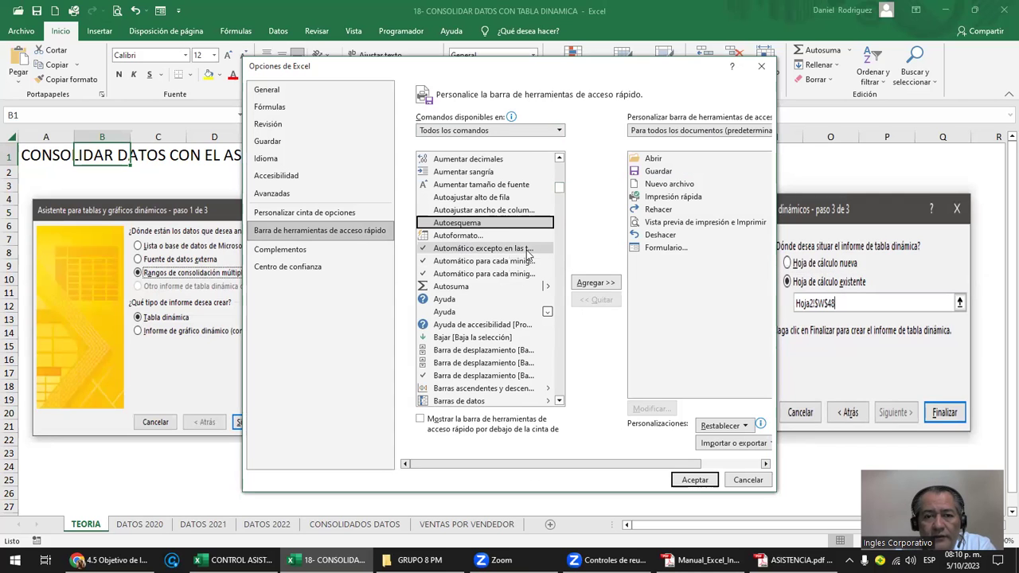
{"action": "scroll", "coordinate": [527, 253], "scroll_direction": "down", "scroll_amount": 2}
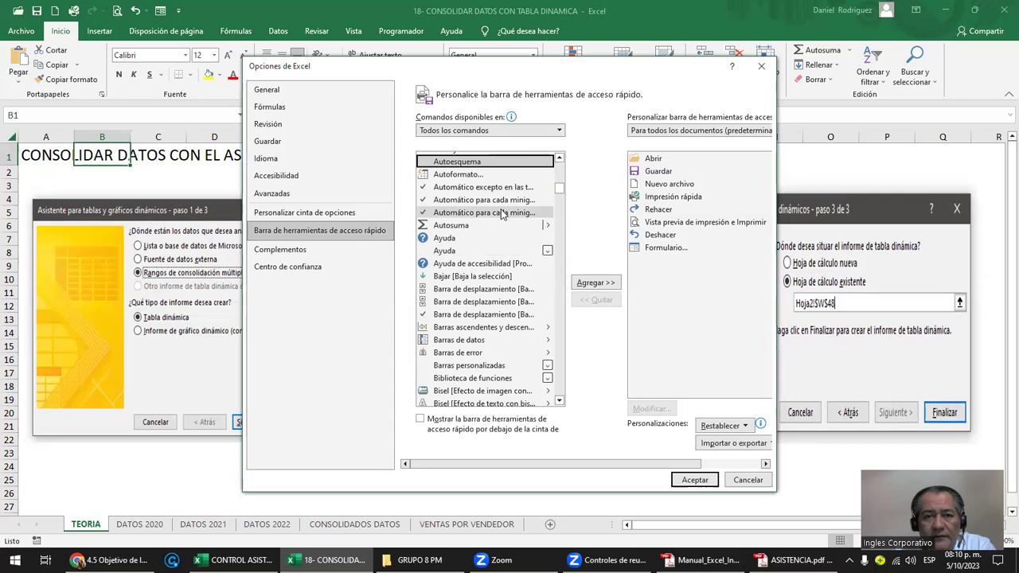
{"action": "scroll", "coordinate": [510, 223], "scroll_direction": "up", "scroll_amount": 1}
{"action": "scroll", "coordinate": [504, 216], "scroll_direction": "up", "scroll_amount": 1}
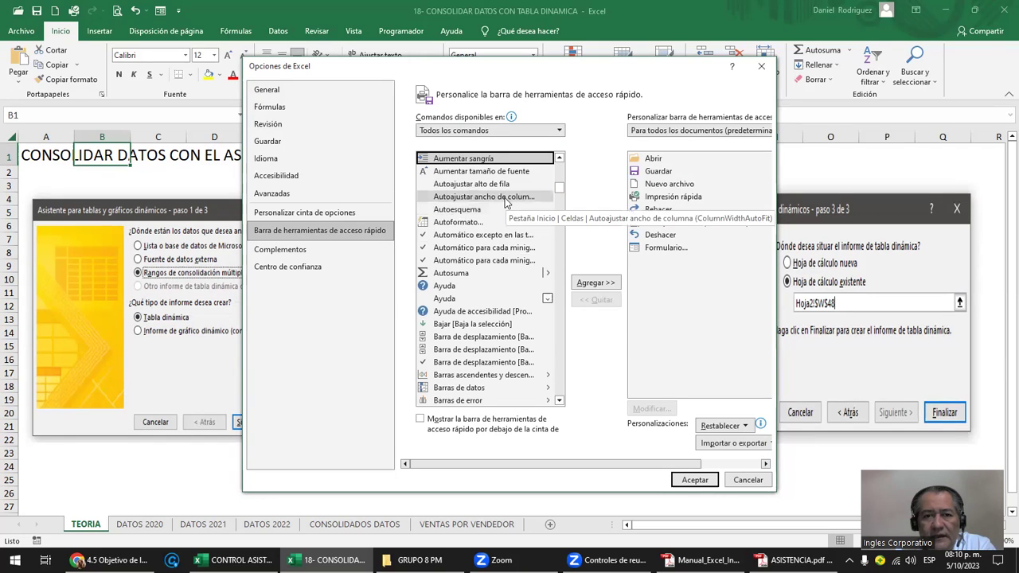
{"action": "scroll", "coordinate": [505, 203], "scroll_direction": "up", "scroll_amount": 2}
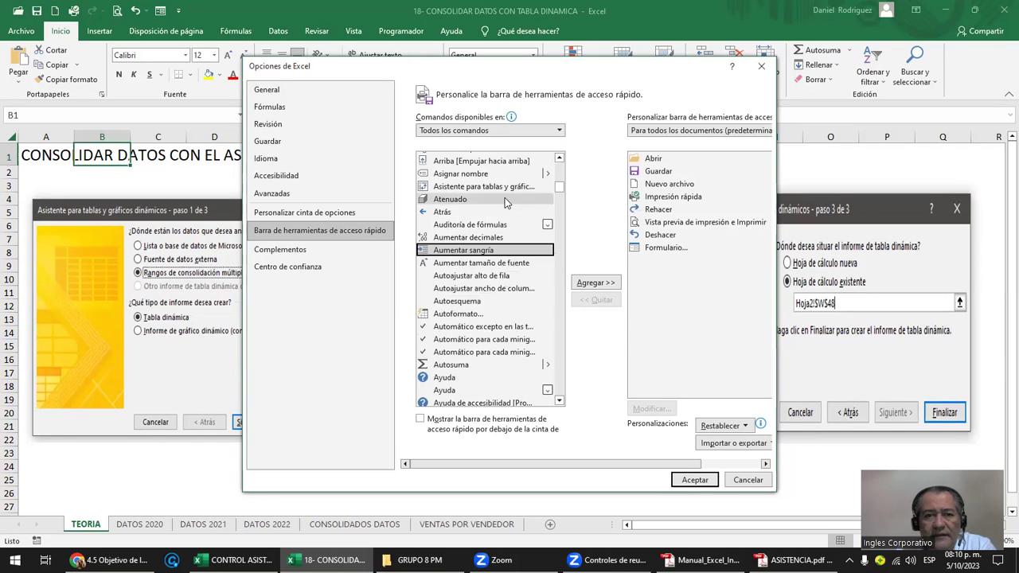
{"action": "left_click", "coordinate": [486, 188]}
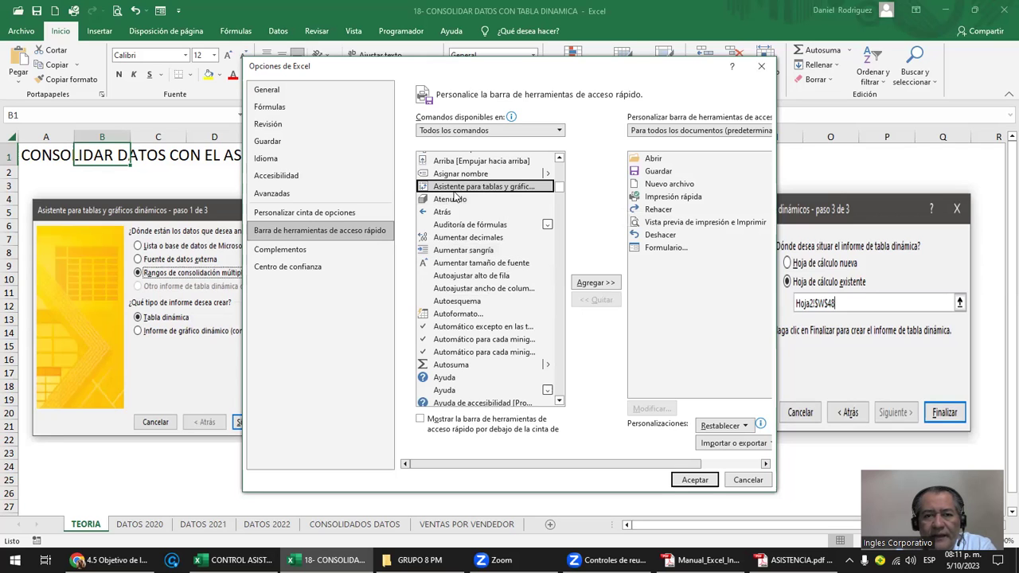
{"action": "left_click", "coordinate": [596, 283]}
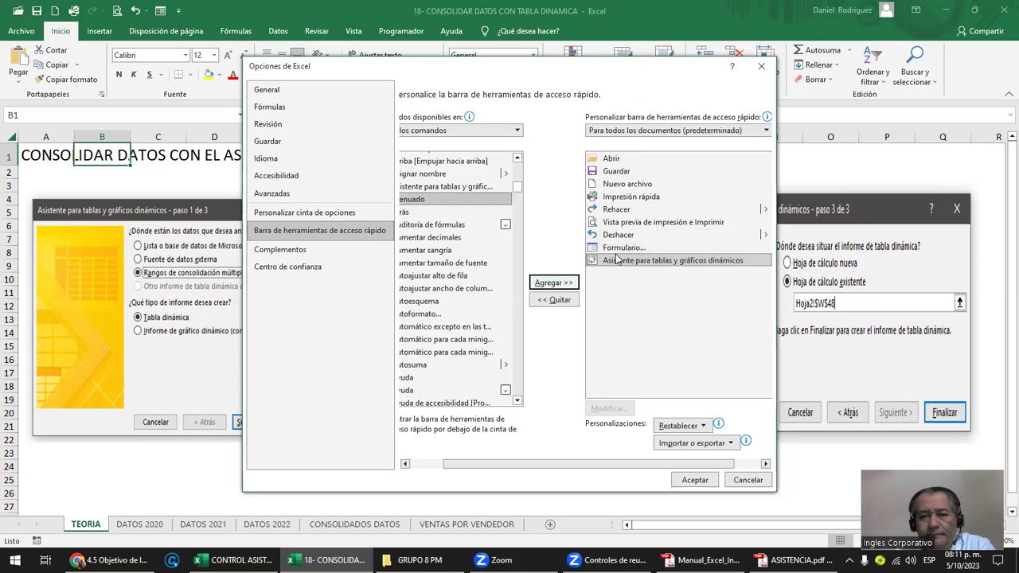
{"action": "left_click", "coordinate": [694, 480]}
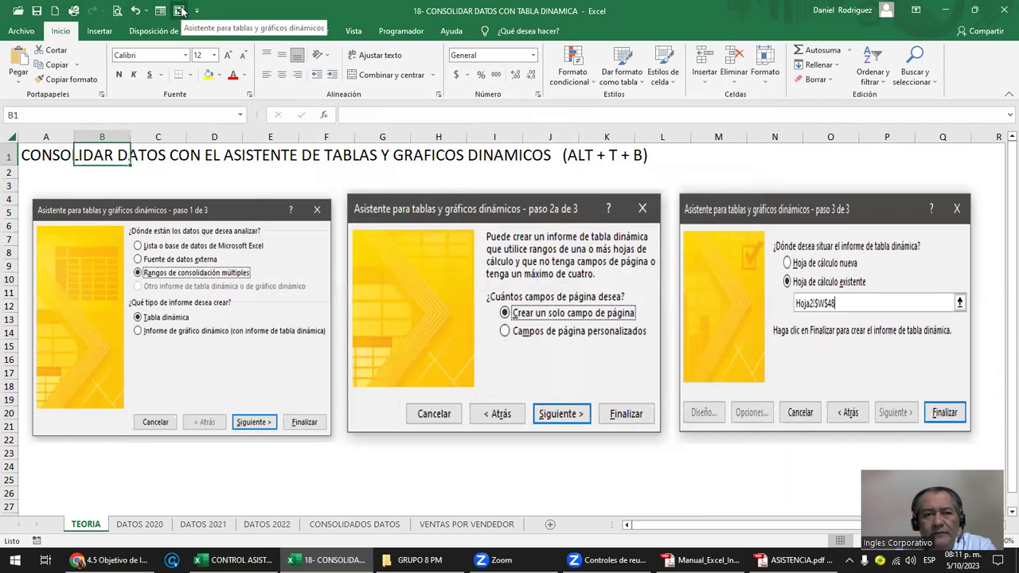
{"action": "left_click", "coordinate": [180, 11]}
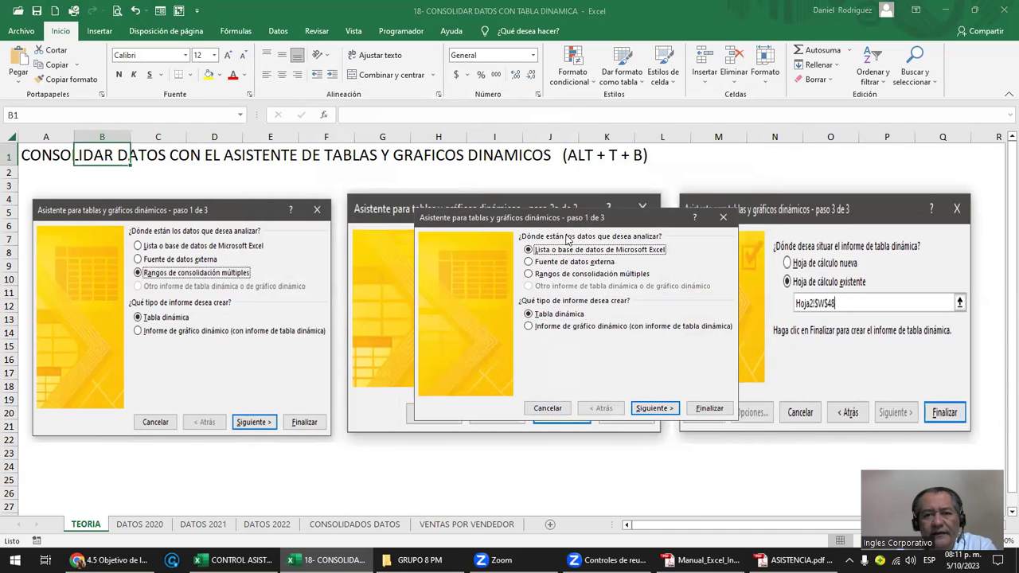
{"action": "left_click_drag", "start_coordinate": [615, 226], "coordinate": [688, 362]}
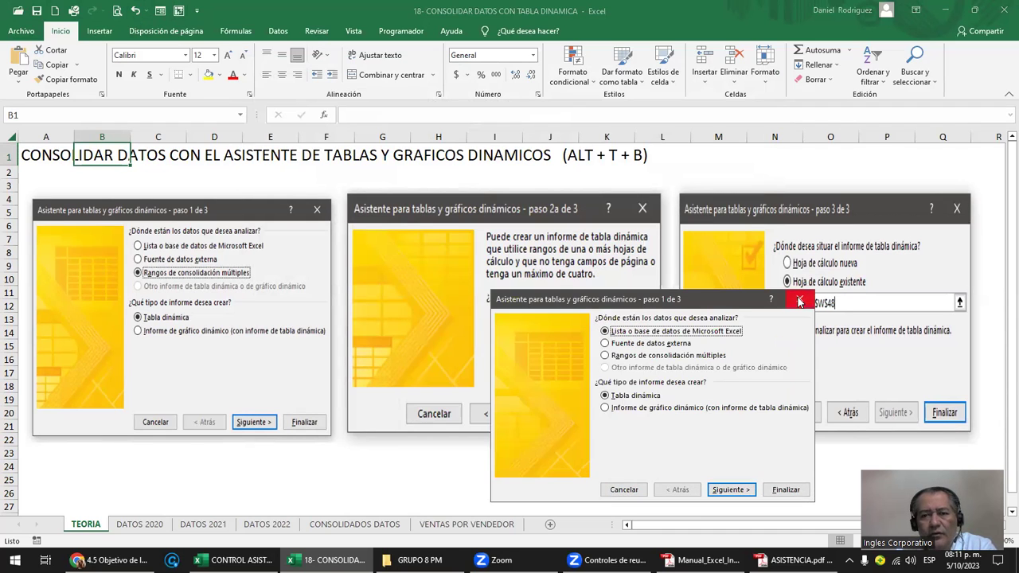
{"action": "key", "text": "Escape"}
{"action": "key", "text": "alt+t"}
{"action": "key", "text": "b"}
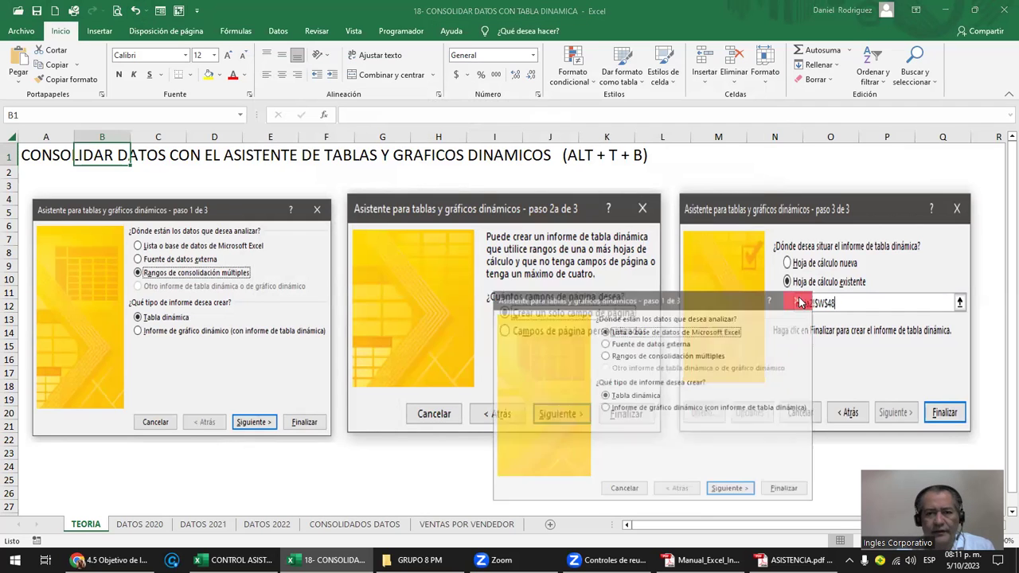
{"action": "left_click", "coordinate": [799, 301]}
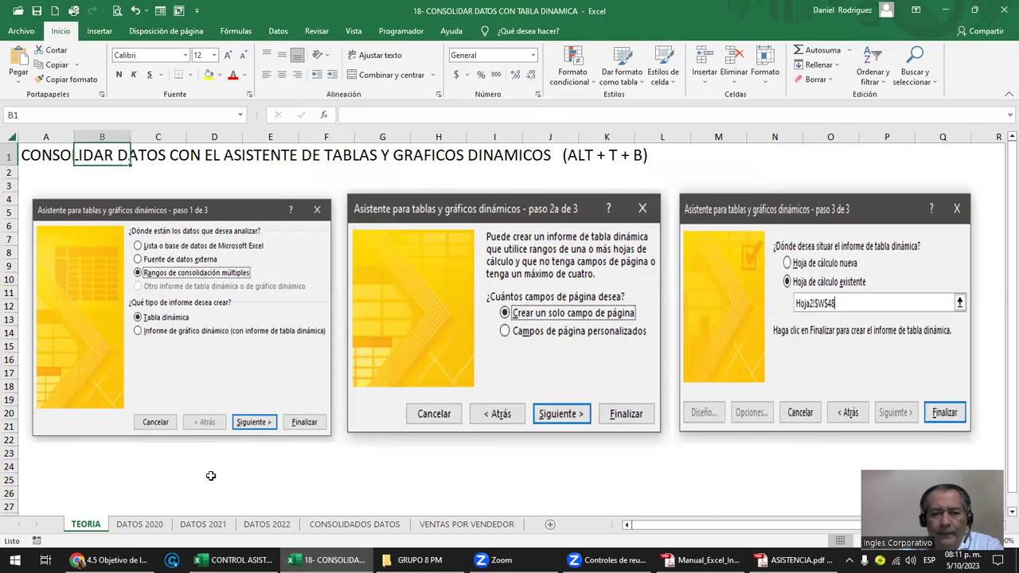
Switch to CONSOLIDADOS DATOS and look over the 2020 table in columns A–C.
{"action": "left_click", "coordinate": [354, 524]}
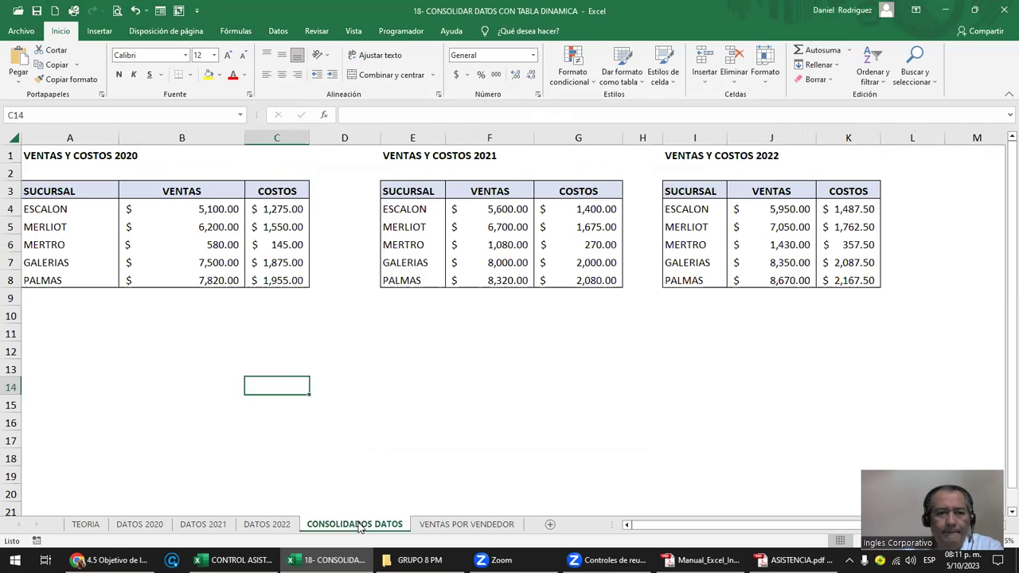
{"action": "left_click", "coordinate": [316, 350]}
{"action": "left_click", "coordinate": [52, 191]}
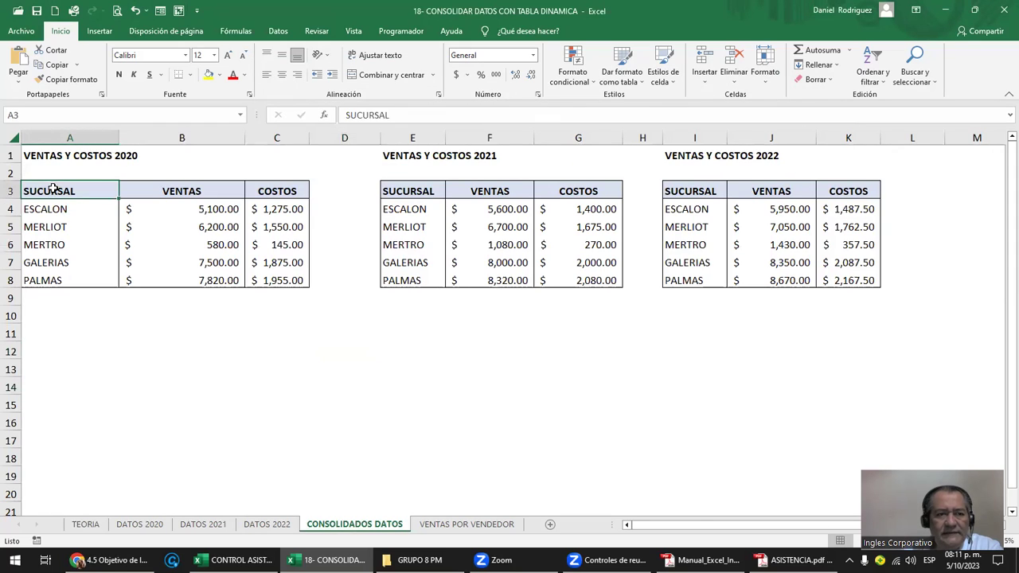
{"action": "left_click", "coordinate": [43, 209]}
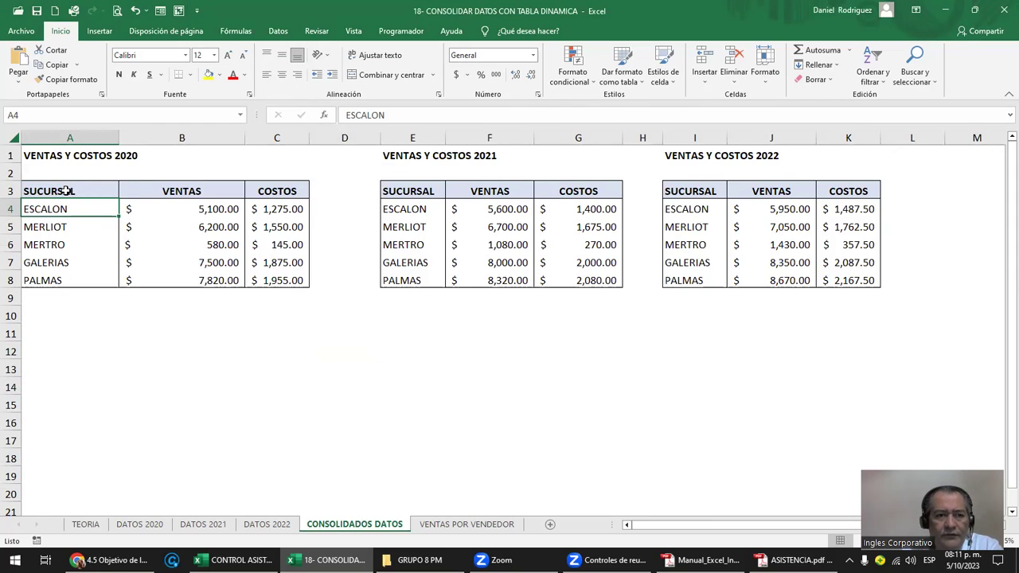
{"action": "left_click", "coordinate": [68, 137]}
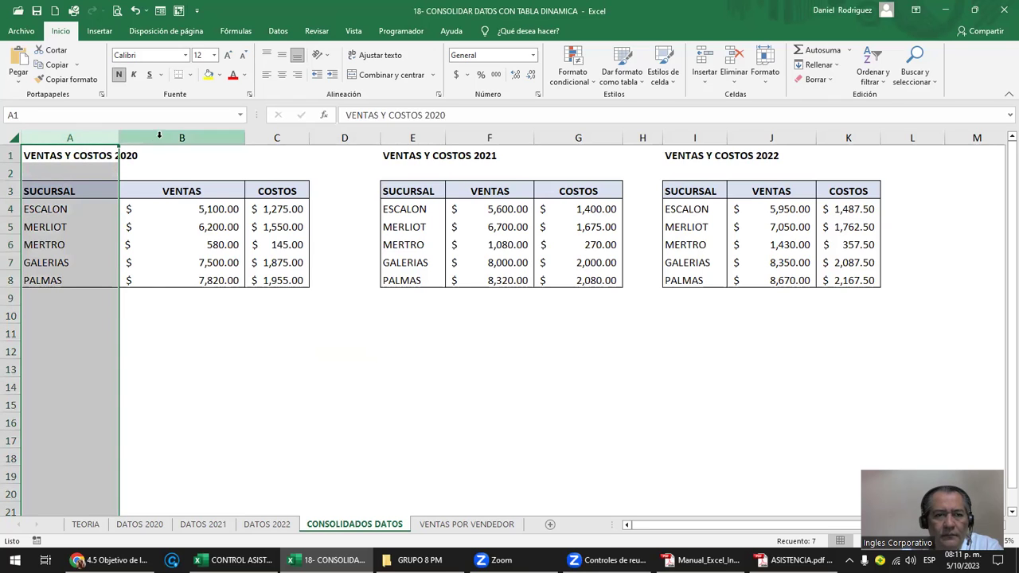
{"action": "left_click", "coordinate": [181, 137]}
{"action": "left_click", "coordinate": [276, 137]}
{"action": "left_click", "coordinate": [127, 157]}
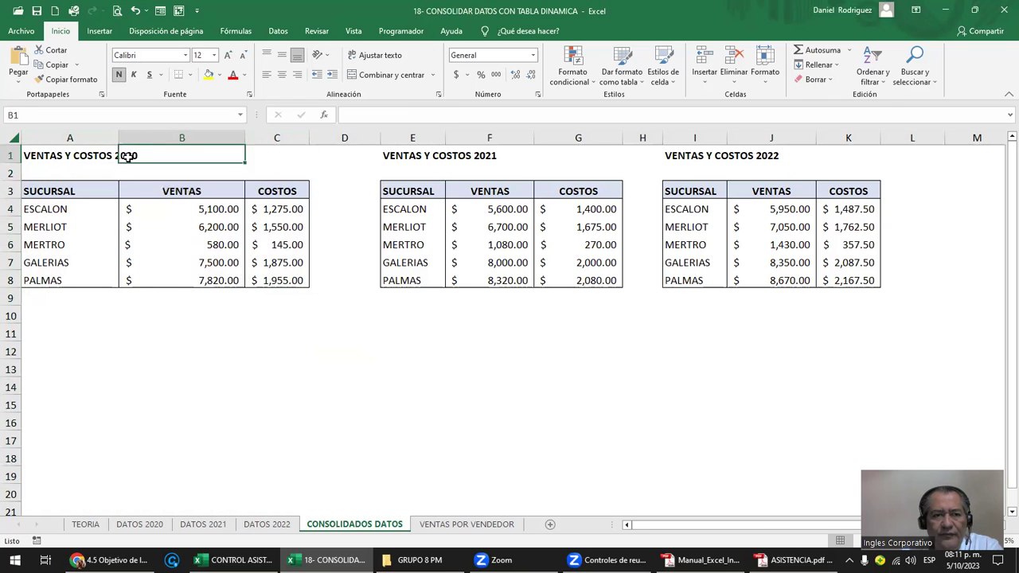
Look over the 2021 table in columns E–G and the 2022 table in columns I–K.
{"action": "left_click", "coordinate": [420, 138]}
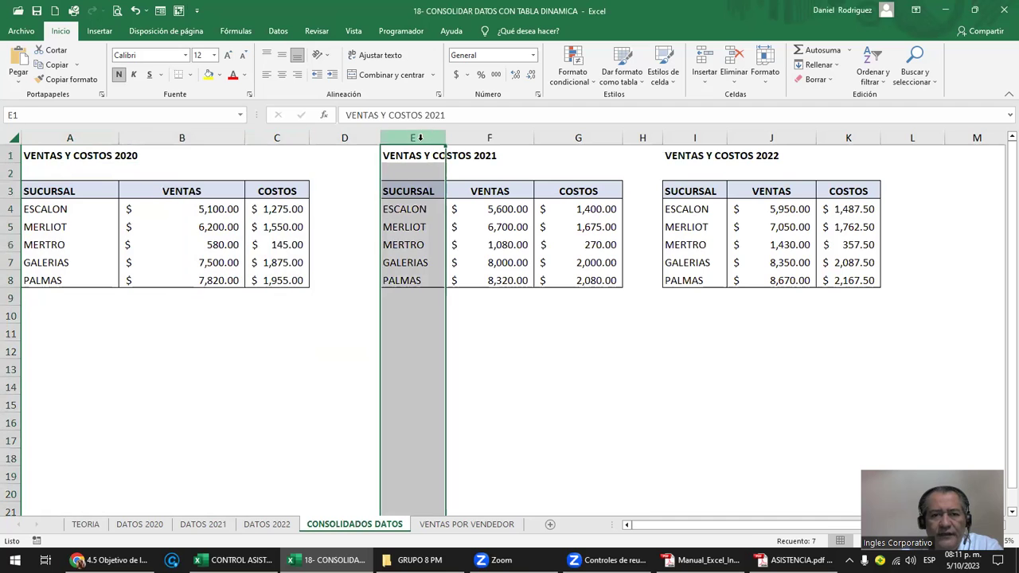
{"action": "left_click", "coordinate": [500, 138]}
{"action": "left_click", "coordinate": [549, 138]}
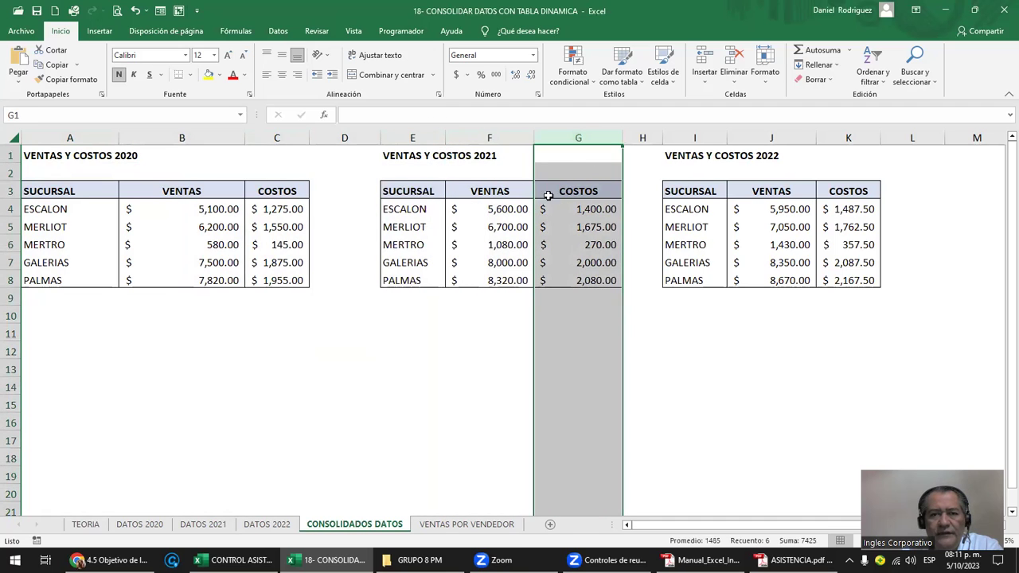
{"action": "left_click", "coordinate": [483, 157]}
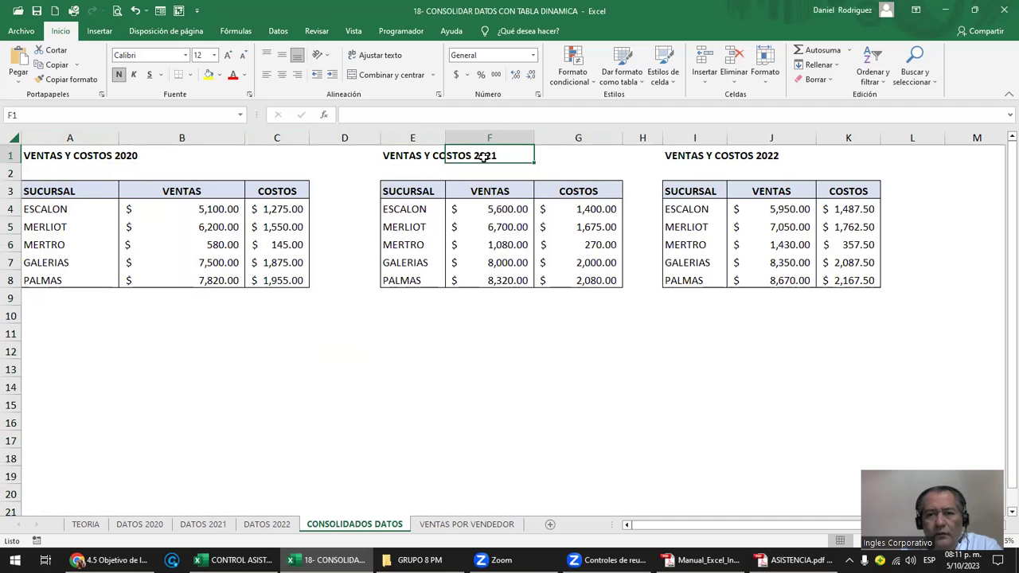
{"action": "left_click", "coordinate": [694, 138]}
{"action": "left_click", "coordinate": [771, 138]}
{"action": "left_click", "coordinate": [848, 138]}
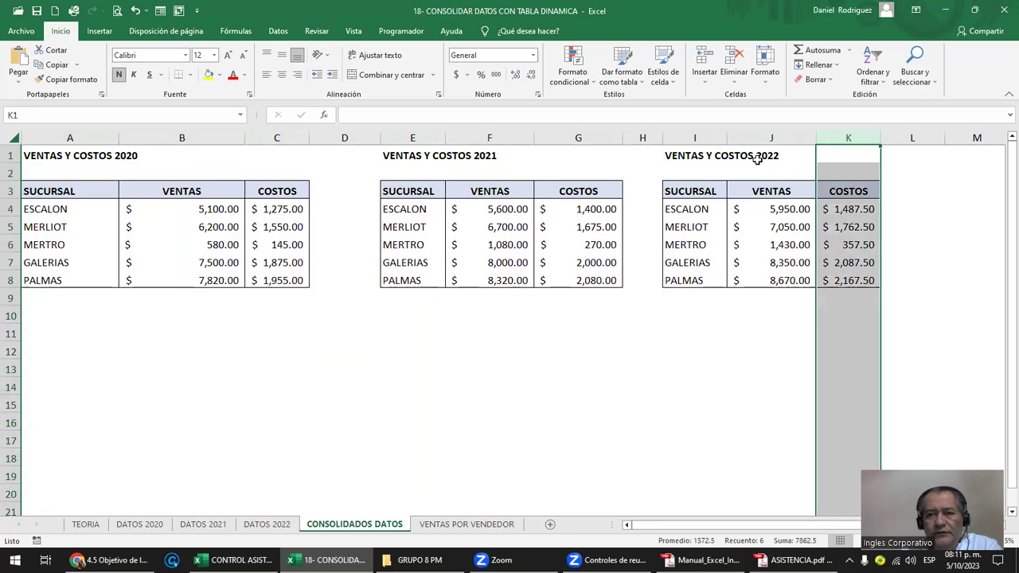
{"action": "left_click", "coordinate": [757, 159]}
Narrow gap column D between the 2020 and 2021 tables.
{"action": "left_click_drag", "start_coordinate": [55, 191], "coordinate": [258, 268]}
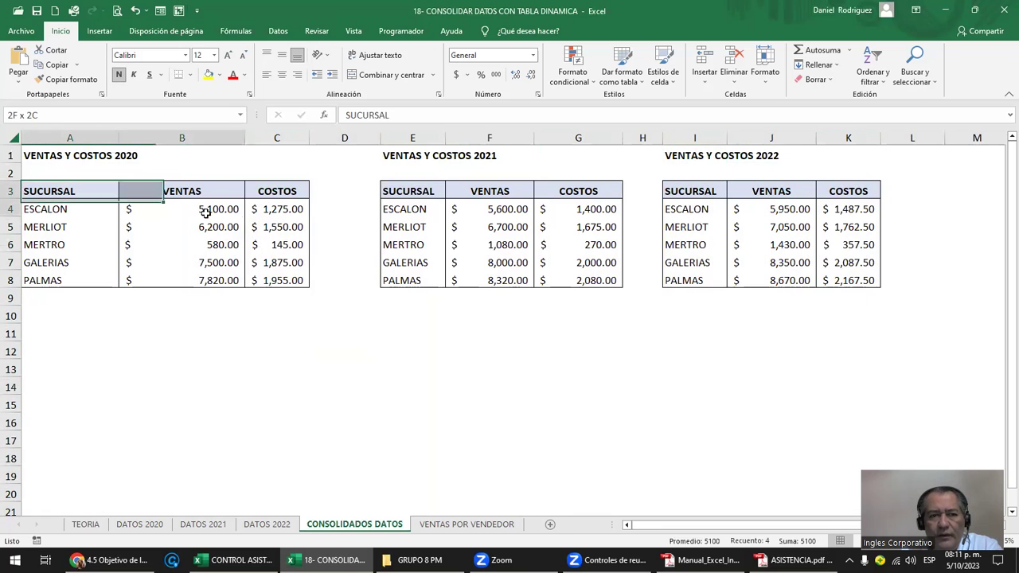
{"action": "left_click", "coordinate": [346, 210]}
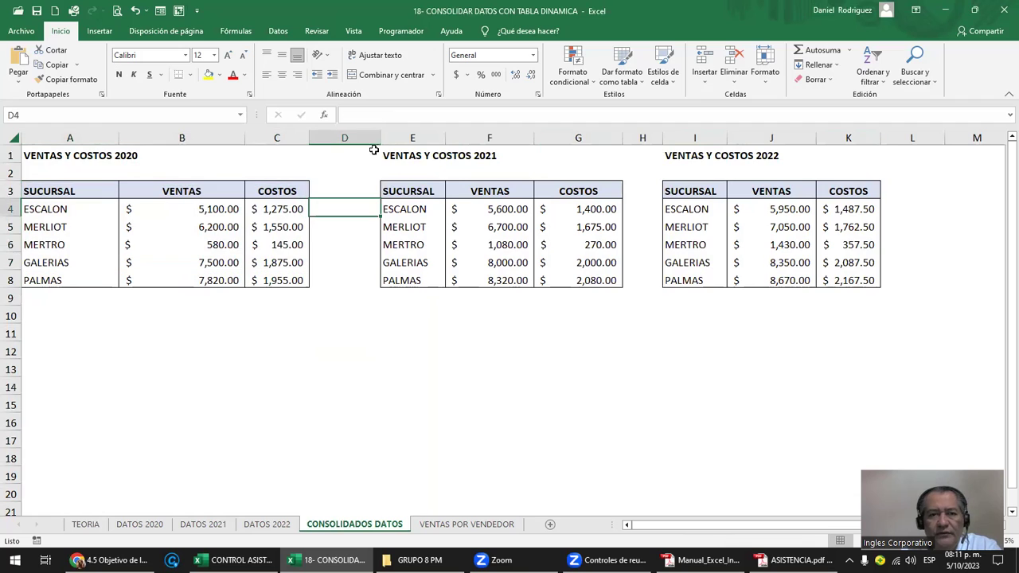
{"action": "left_click_drag", "start_coordinate": [380, 138], "coordinate": [362, 138]}
{"action": "left_click", "coordinate": [214, 215]}
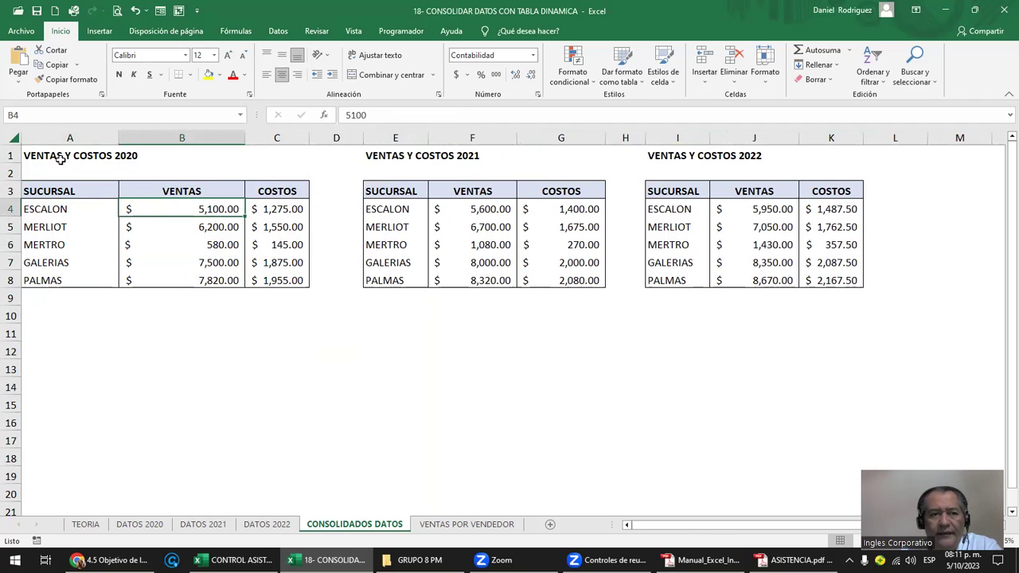
Check the table ranges A3:C8, E3:G8 and I3:K8 and the gap column D.
{"action": "left_click_drag", "start_coordinate": [35, 193], "coordinate": [265, 280]}
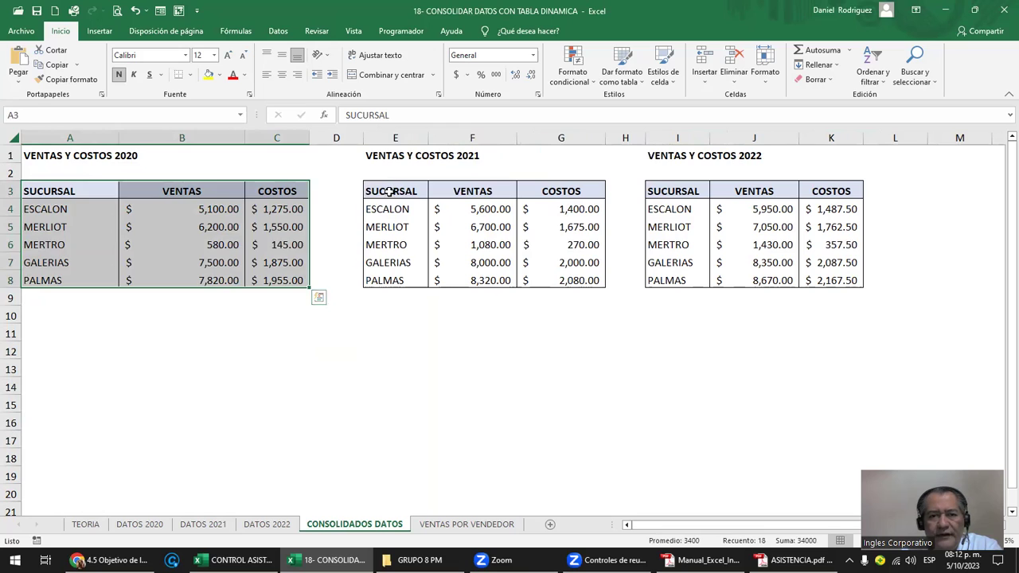
{"action": "left_click_drag", "start_coordinate": [389, 192], "coordinate": [562, 279]}
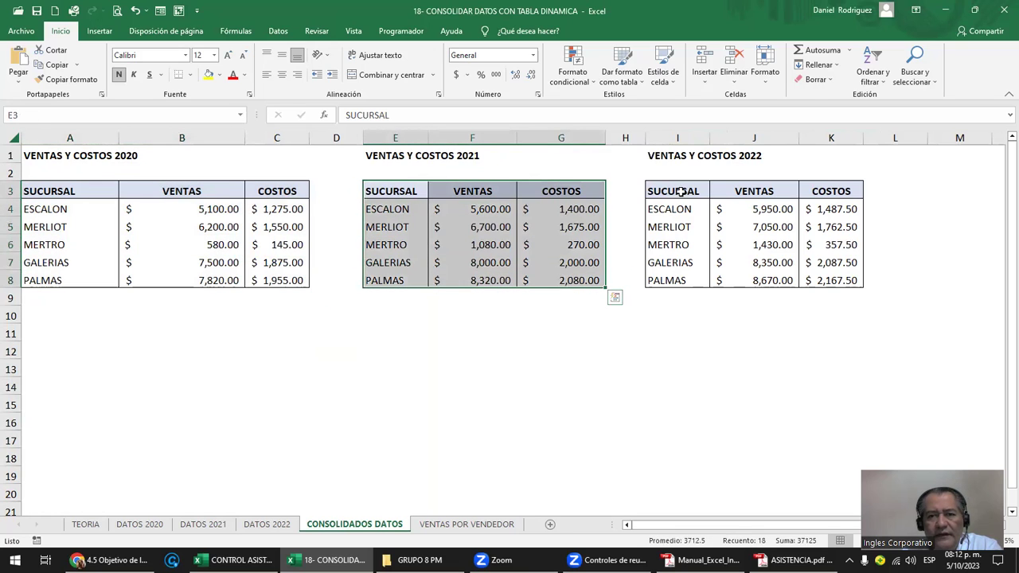
{"action": "left_click_drag", "start_coordinate": [674, 193], "coordinate": [790, 293]}
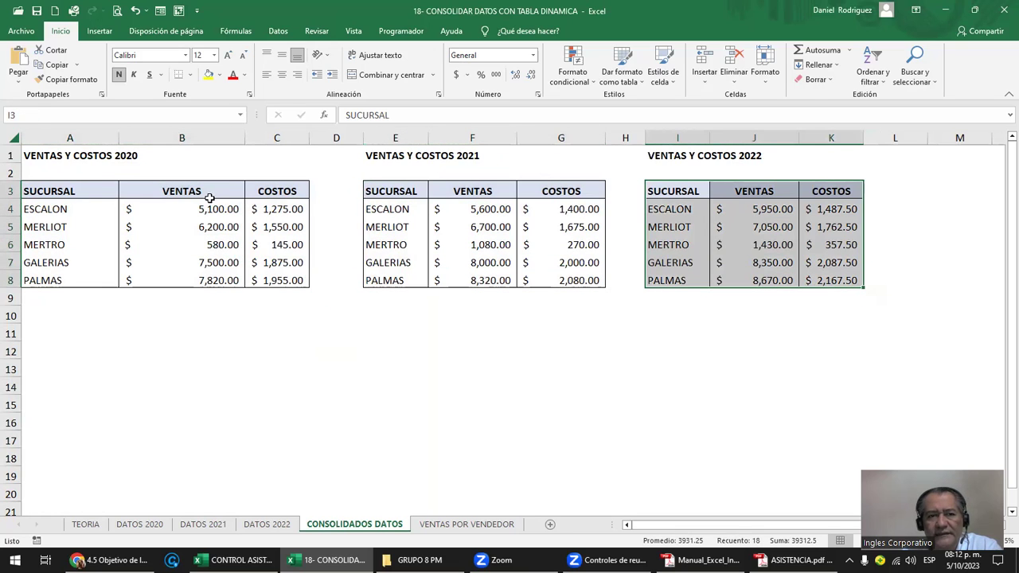
{"action": "left_click", "coordinate": [54, 195]}
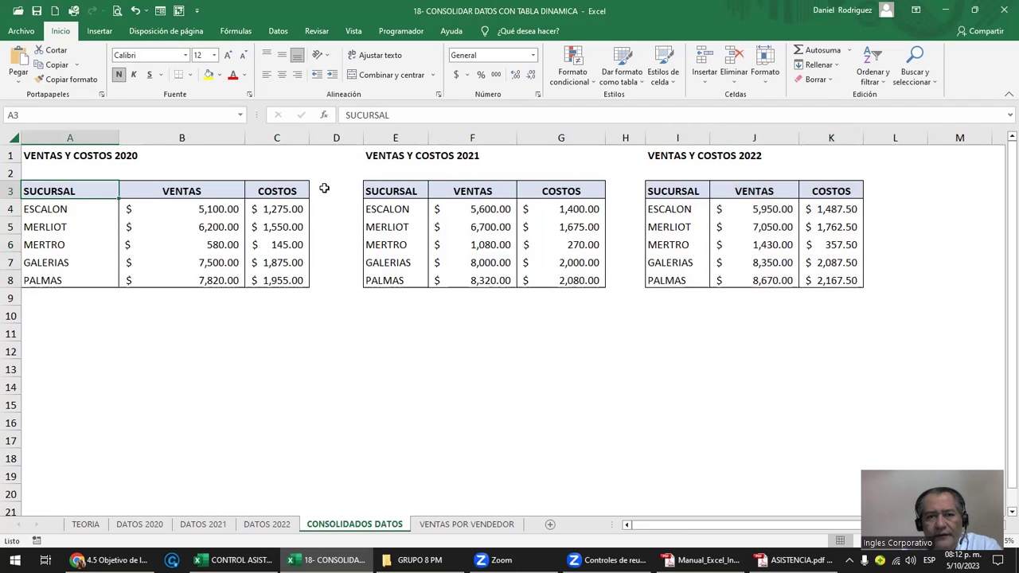
{"action": "left_click_drag", "start_coordinate": [45, 170], "coordinate": [48, 156]}
{"action": "left_click", "coordinate": [332, 133]}
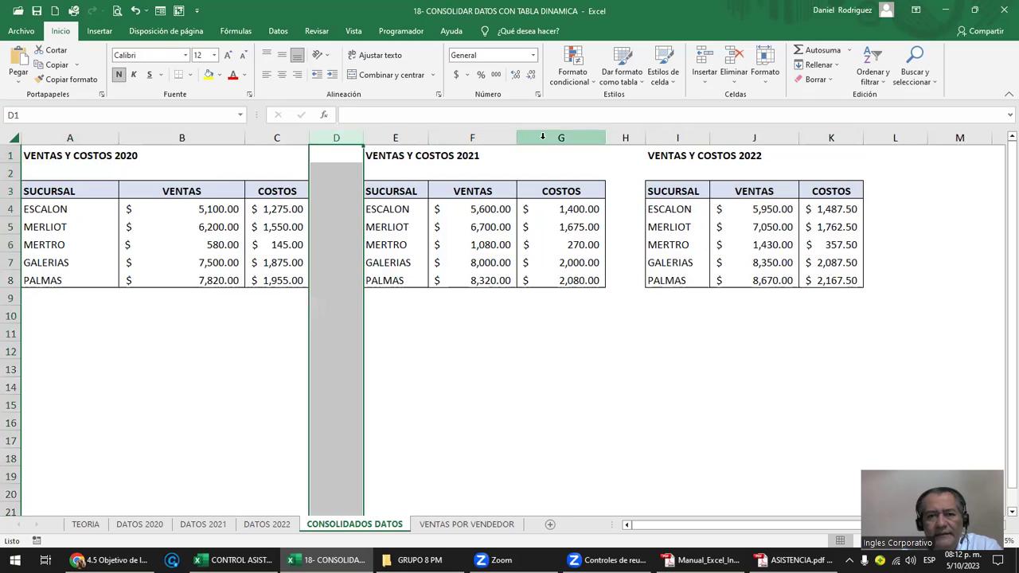
{"action": "left_click", "coordinate": [228, 349]}
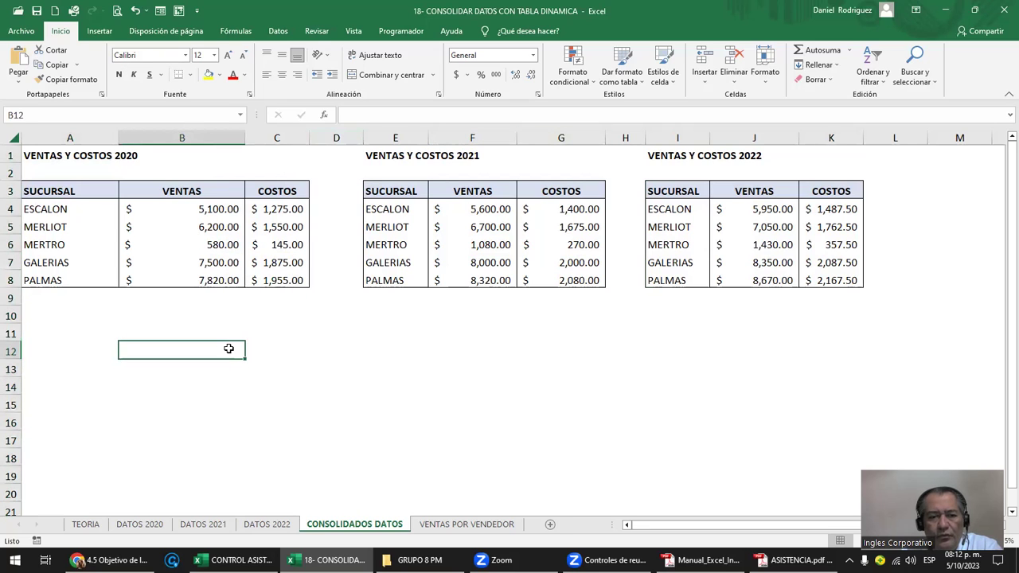
Review the DATOS 2020, 2021 and 2022 tables, then return to CONSOLIDADOS DATOS cell A13.
{"action": "left_click", "coordinate": [140, 524]}
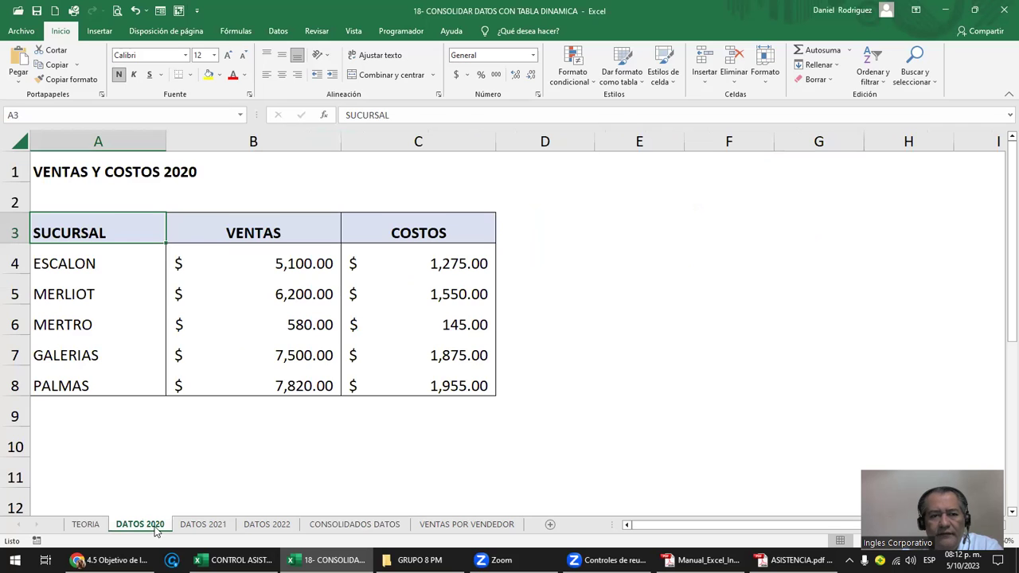
{"action": "mouse_move", "coordinate": [59, 230]}
{"action": "left_mouse_down"}
{"action": "mouse_move", "coordinate": [399, 329]}
{"action": "mouse_move", "coordinate": [421, 380]}
{"action": "left_mouse_up"}
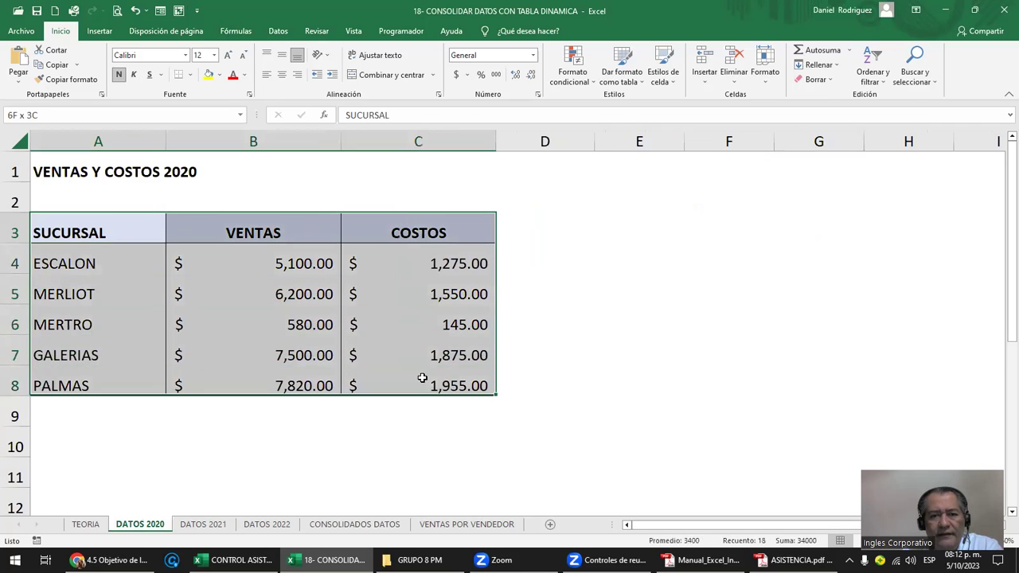
{"action": "left_click", "coordinate": [291, 434]}
{"action": "left_click", "coordinate": [206, 525]}
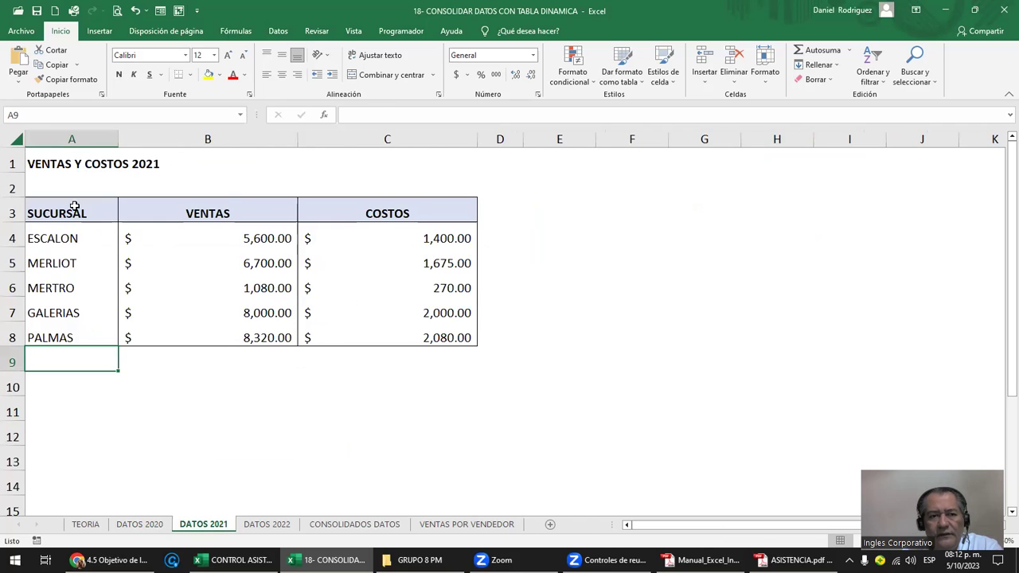
{"action": "left_click_drag", "start_coordinate": [75, 206], "coordinate": [405, 336]}
{"action": "left_click", "coordinate": [278, 532]}
{"action": "left_click_drag", "start_coordinate": [84, 220], "coordinate": [341, 388]}
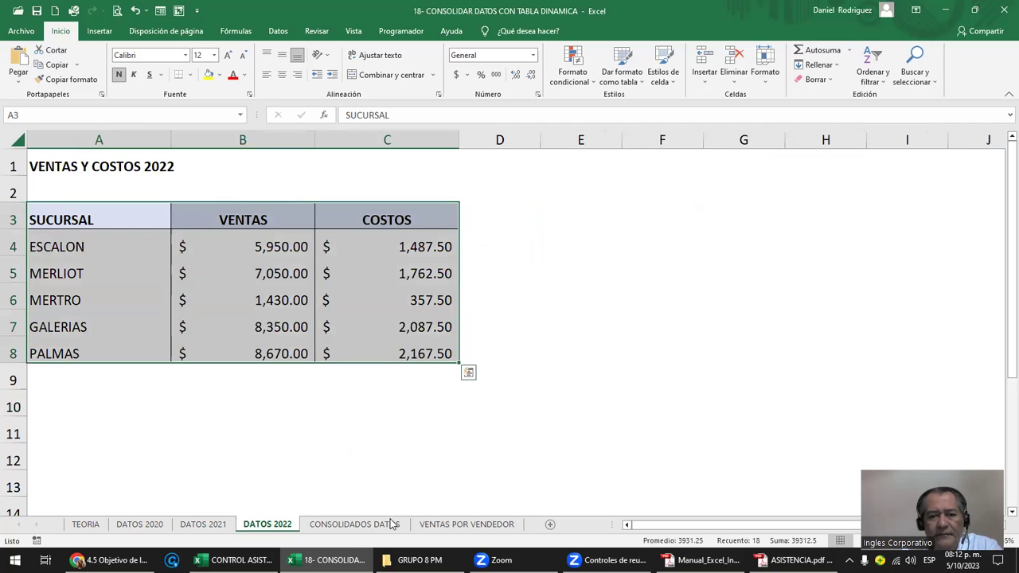
{"action": "left_click", "coordinate": [386, 525]}
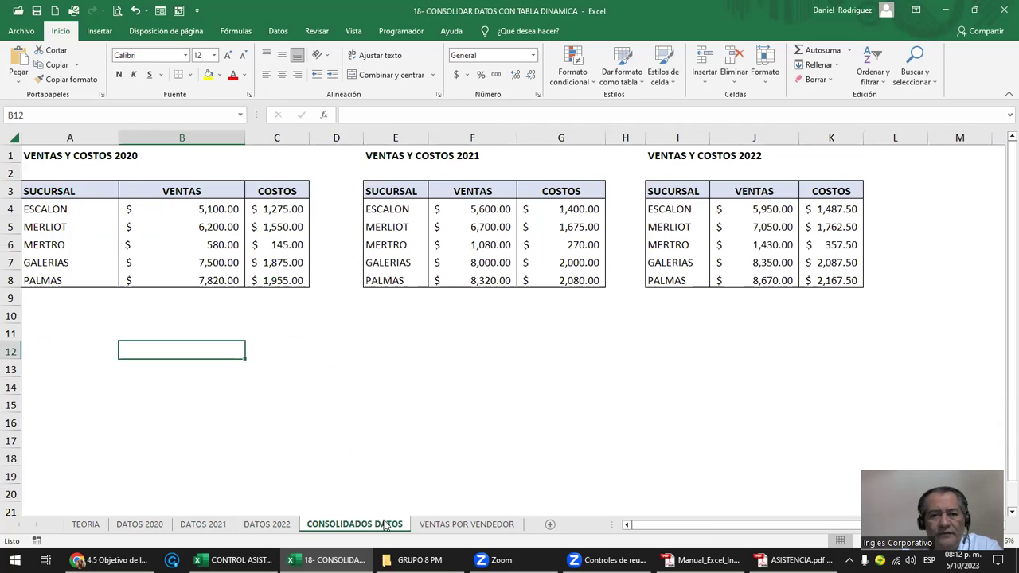
{"action": "left_click", "coordinate": [99, 371]}
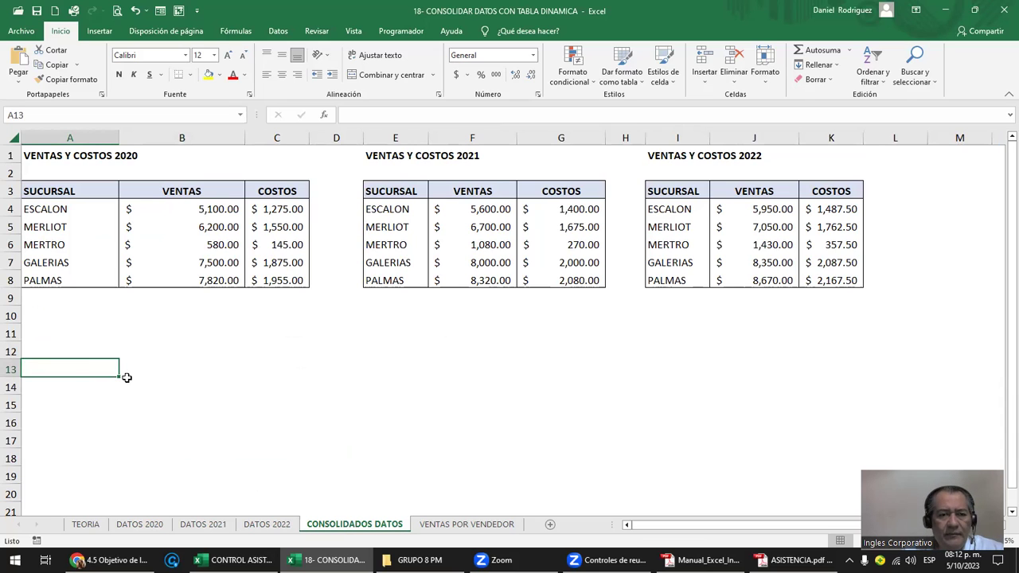
Launch the pivot wizard with Alt+D, P, choosing Rangos de consolidación múltiples and Tabla dinámica.
{"action": "key", "text": "alt+d"}
{"action": "key", "text": "p"}
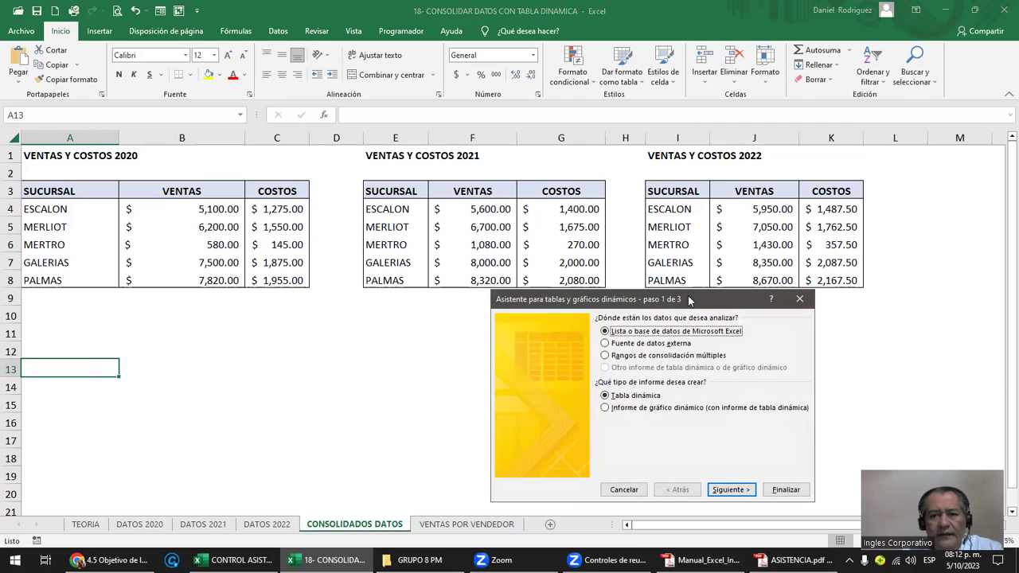
{"action": "mouse_move", "coordinate": [690, 301]}
{"action": "left_mouse_down"}
{"action": "mouse_move", "coordinate": [418, 230]}
{"action": "mouse_move", "coordinate": [480, 307]}
{"action": "left_mouse_up"}
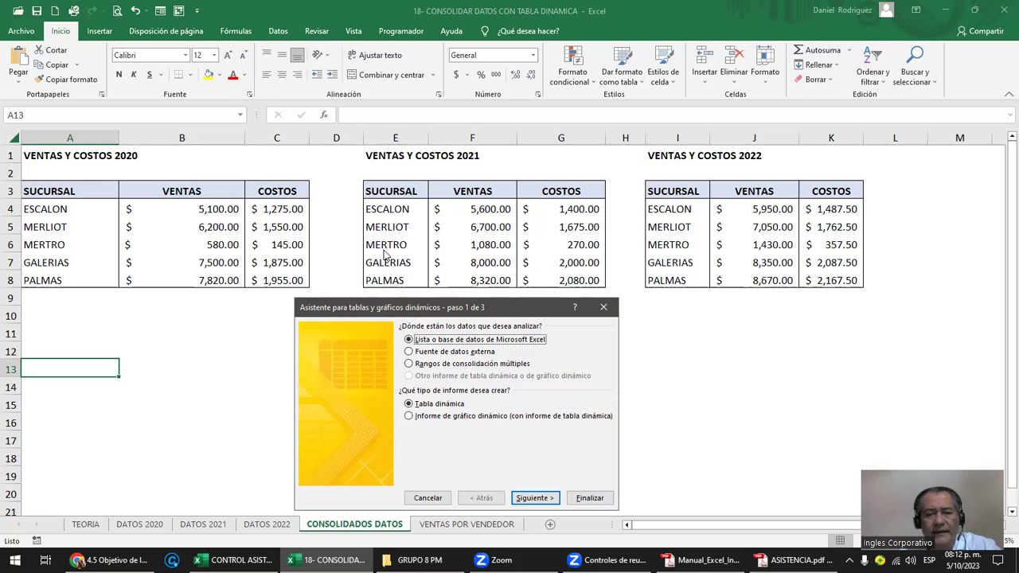
{"action": "left_click_drag", "start_coordinate": [480, 312], "coordinate": [489, 304]}
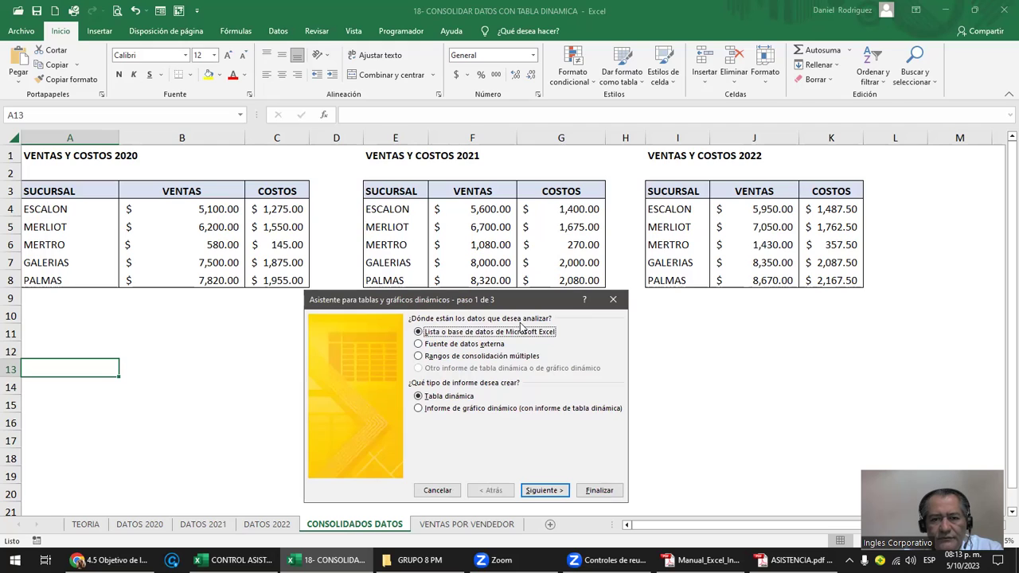
{"action": "left_click", "coordinate": [445, 358]}
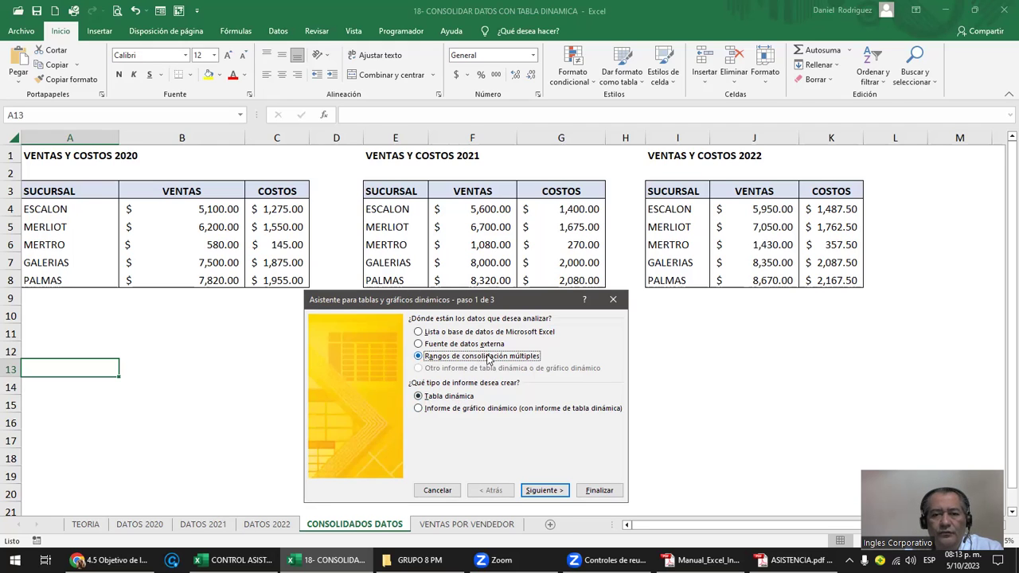
{"action": "left_click", "coordinate": [446, 401]}
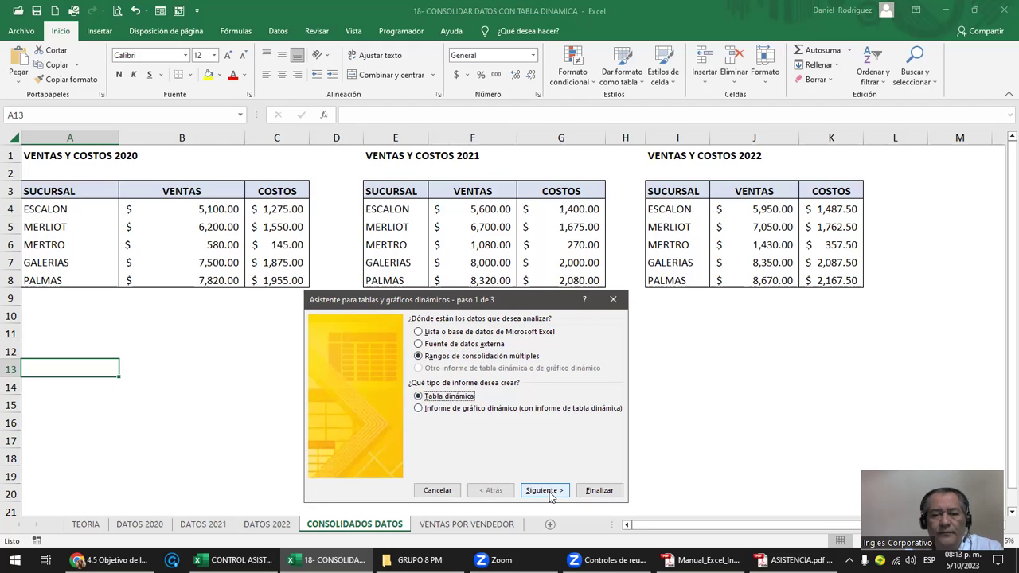
Advance the wizard to the ranges step, keeping a single page field.
{"action": "left_click", "coordinate": [550, 492]}
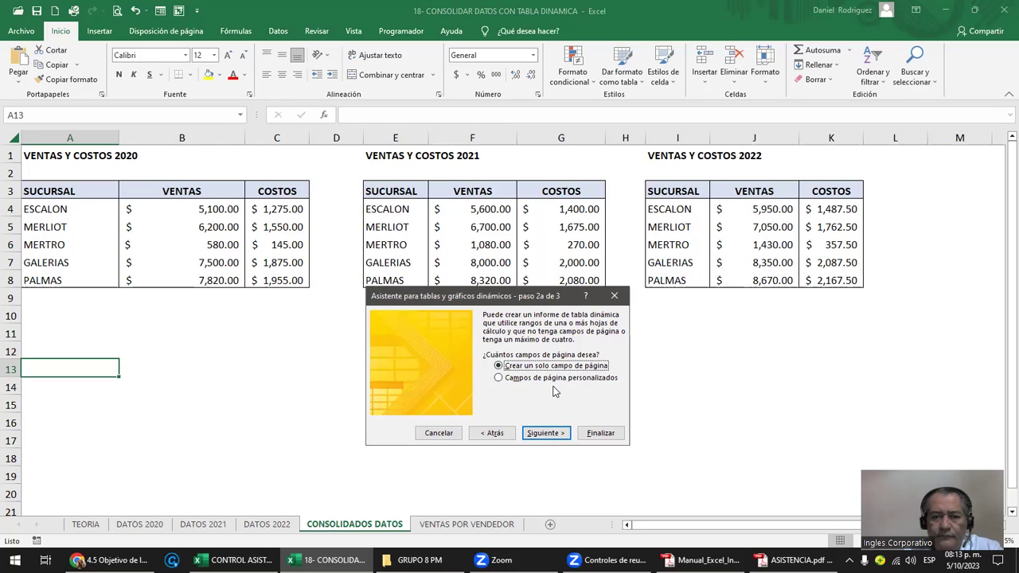
{"action": "left_click", "coordinate": [546, 434]}
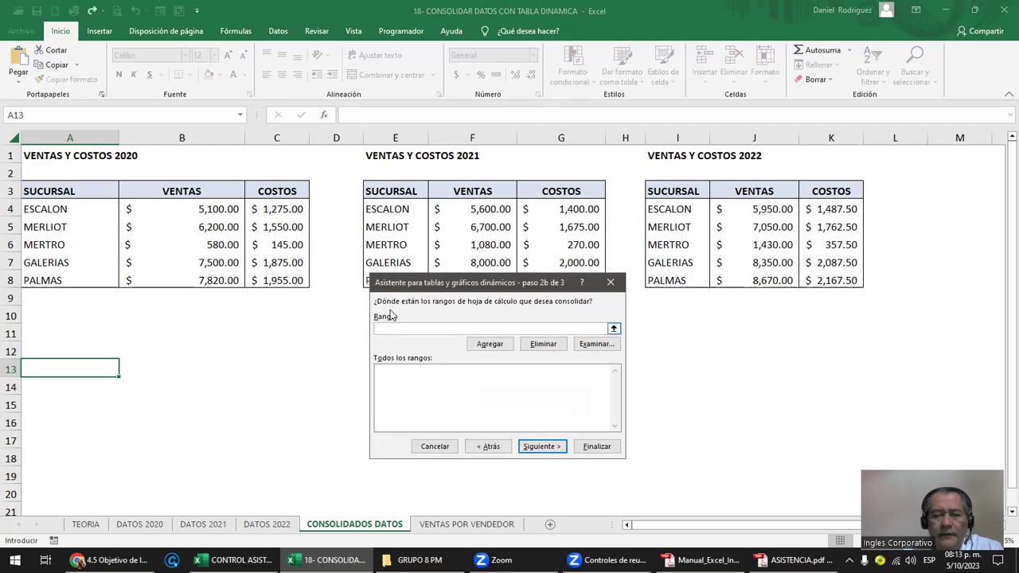
{"action": "left_click_drag", "start_coordinate": [451, 292], "coordinate": [524, 325]}
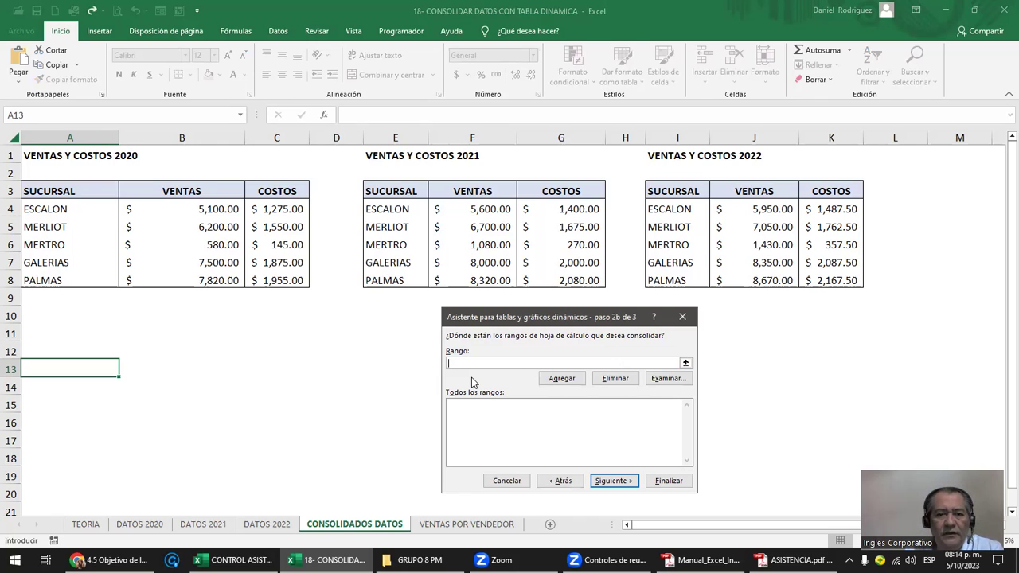
Add A3:C8, E3:G8 and I3:K8 as the consolidation ranges.
{"action": "left_click_drag", "start_coordinate": [64, 195], "coordinate": [271, 279]}
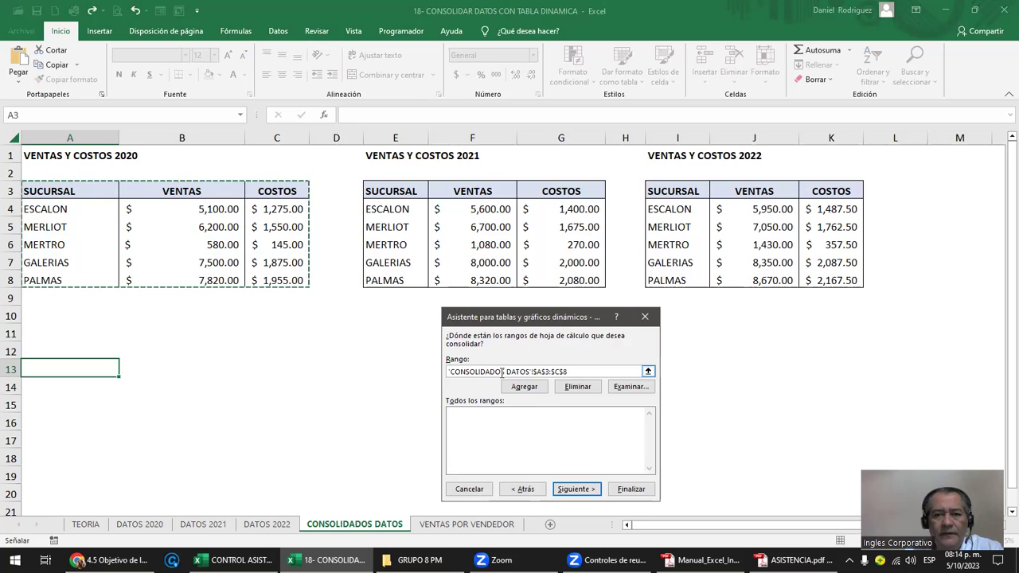
{"action": "left_click", "coordinate": [525, 388]}
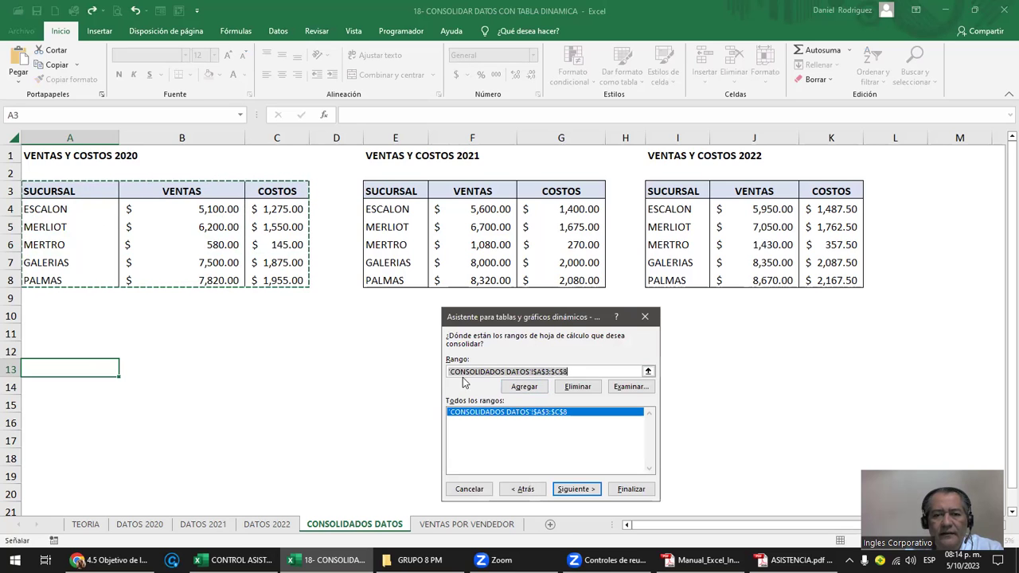
{"action": "left_click_drag", "start_coordinate": [390, 191], "coordinate": [582, 276]}
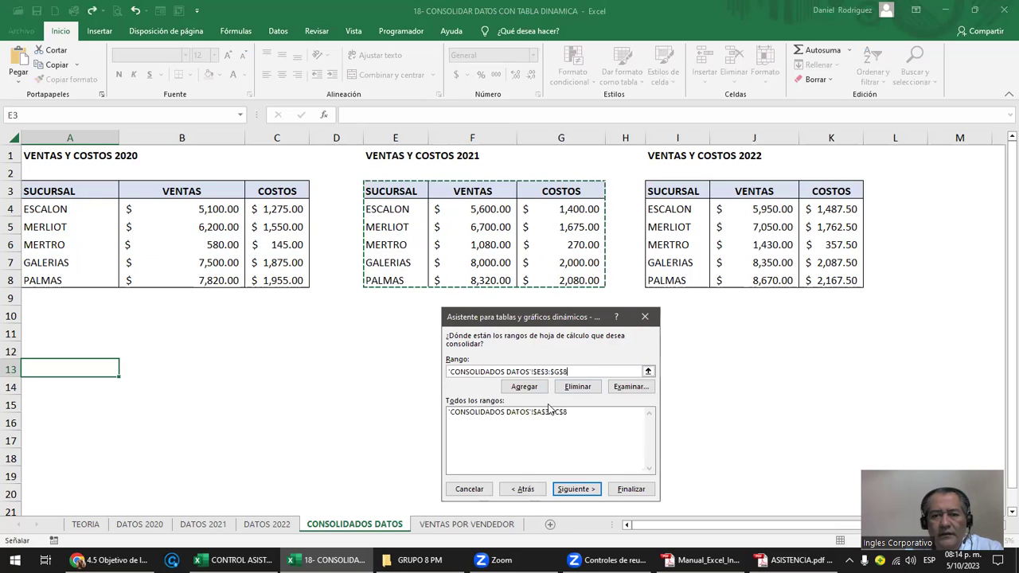
{"action": "left_click", "coordinate": [525, 387]}
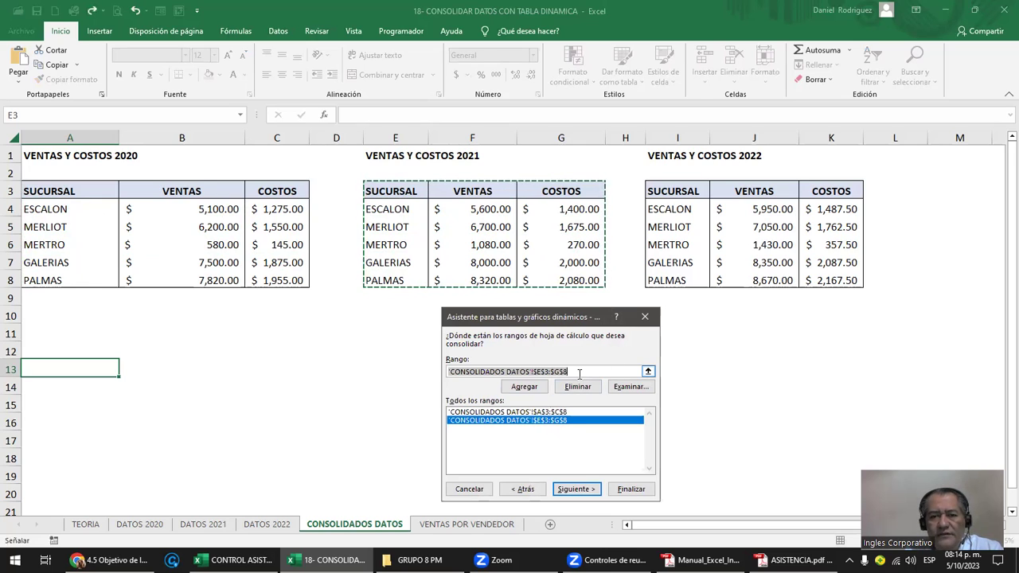
{"action": "key", "text": "Delete"}
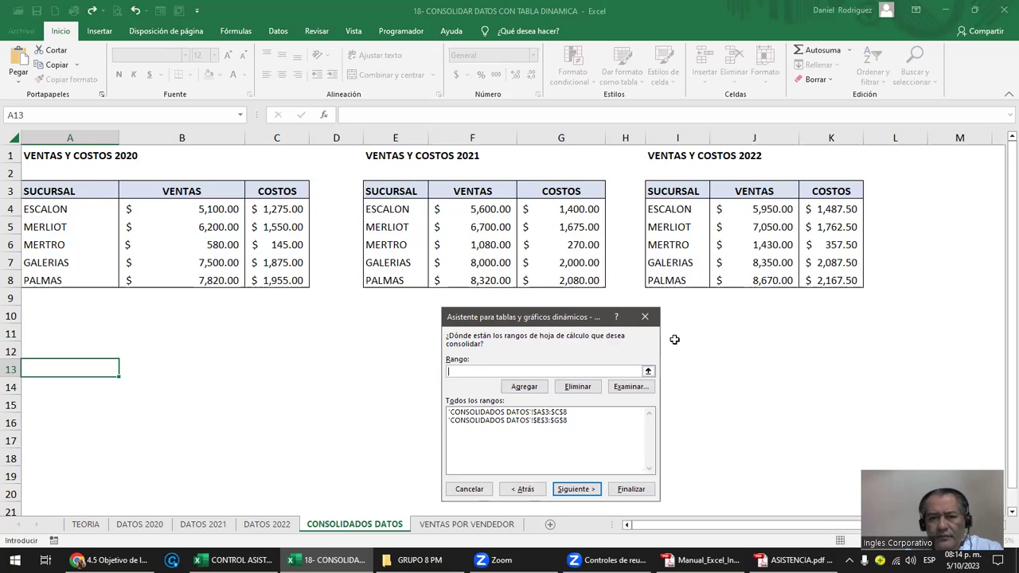
{"action": "left_click_drag", "start_coordinate": [673, 194], "coordinate": [832, 278]}
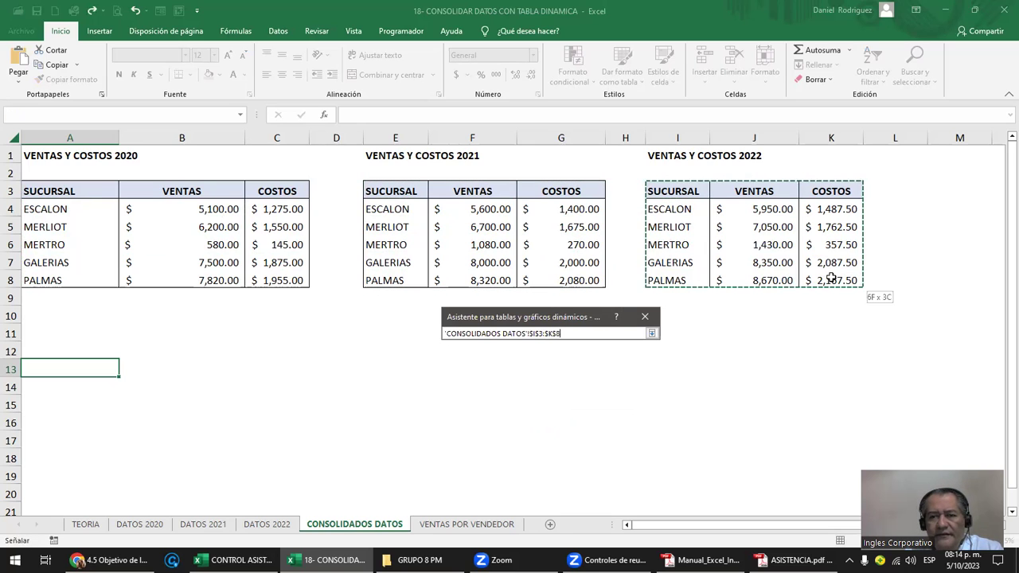
{"action": "left_click", "coordinate": [536, 389]}
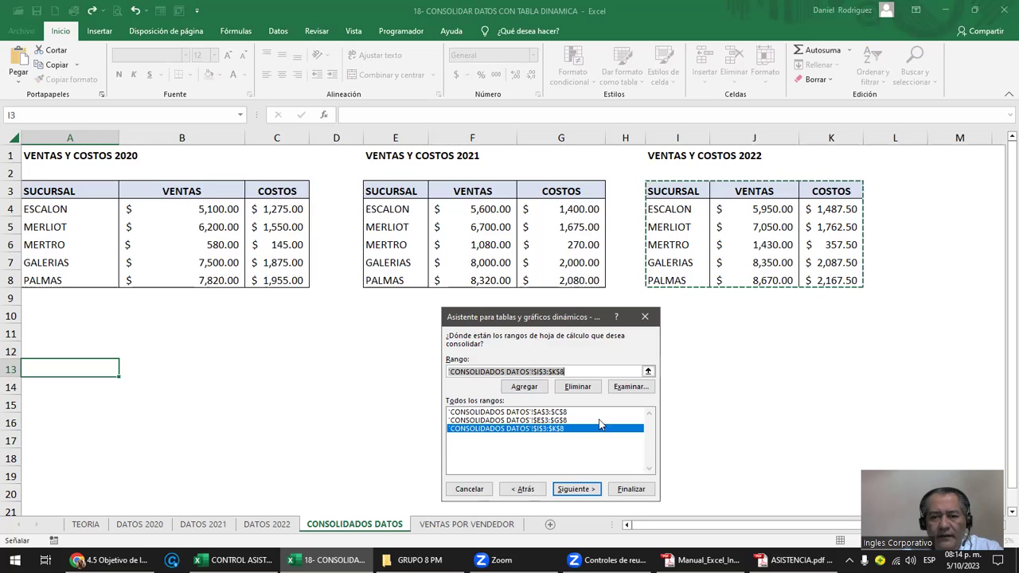
Place the consolidated PivotTable at A13 on the existing sheet and finish the wizard.
{"action": "left_click", "coordinate": [577, 491]}
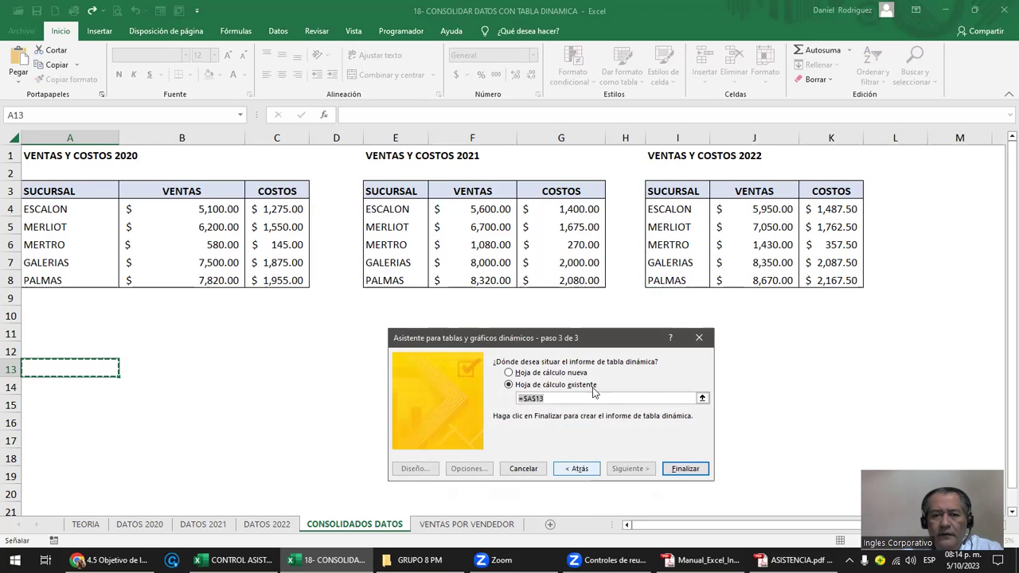
{"action": "left_click_drag", "start_coordinate": [605, 338], "coordinate": [766, 209]}
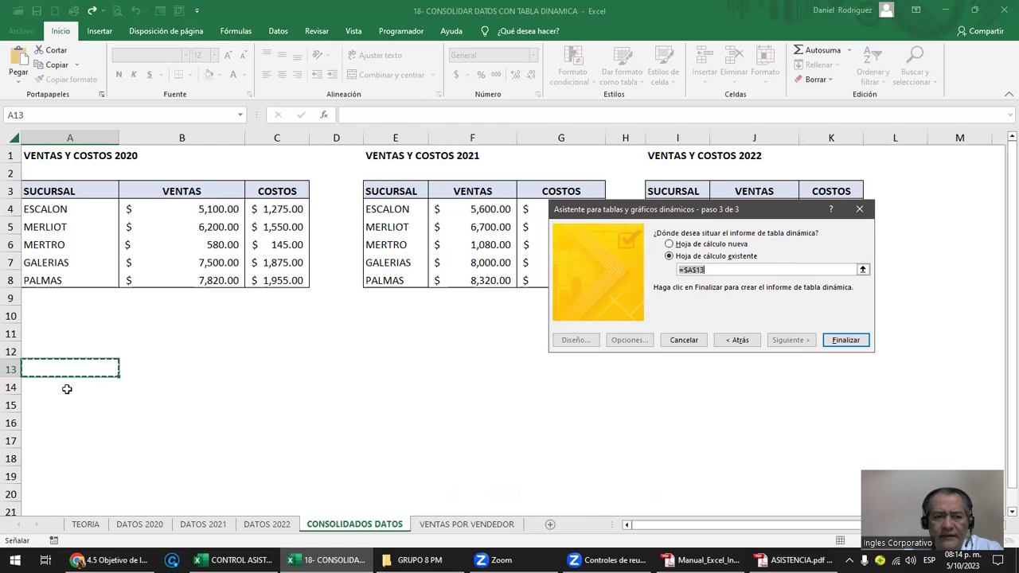
{"action": "left_click", "coordinate": [90, 367]}
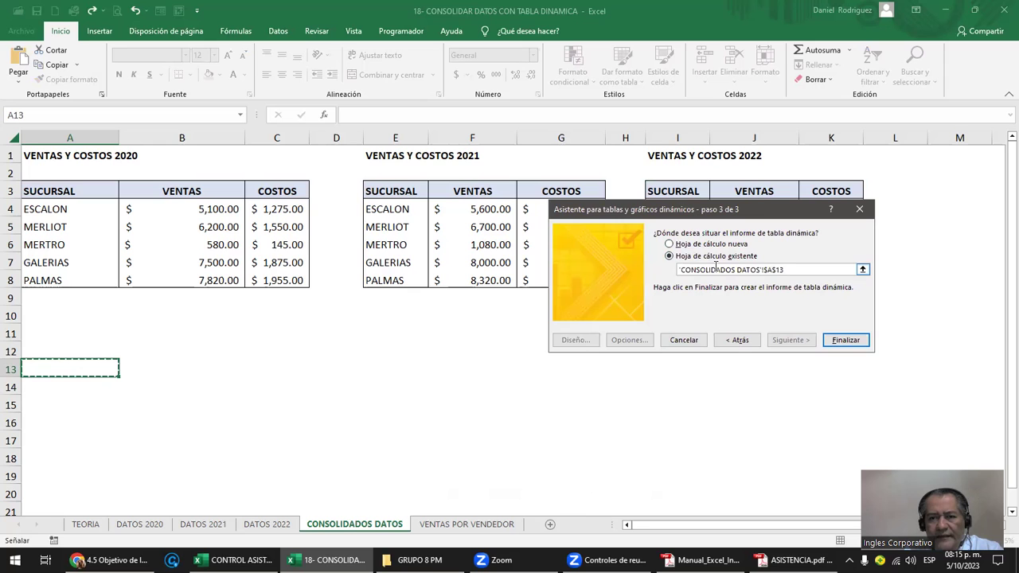
{"action": "left_click", "coordinate": [845, 340]}
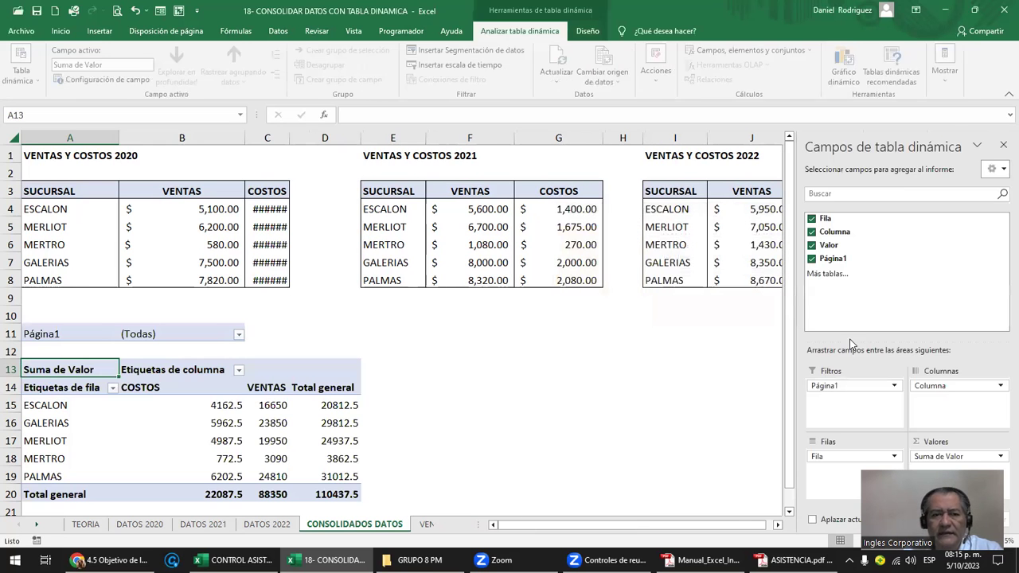
Return to the pivot's Suma de Valor cell and select its branch names.
{"action": "left_click", "coordinate": [428, 332]}
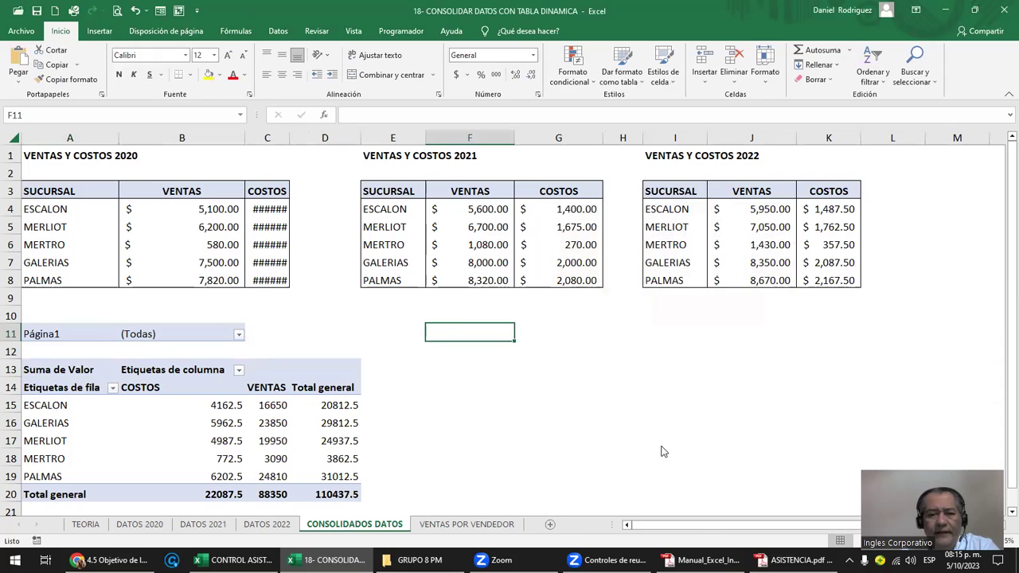
{"action": "key", "text": "Down"}
{"action": "key", "text": "Down"}
{"action": "key", "text": "Left"}
{"action": "key", "text": "Left"}
{"action": "key", "text": "Left"}
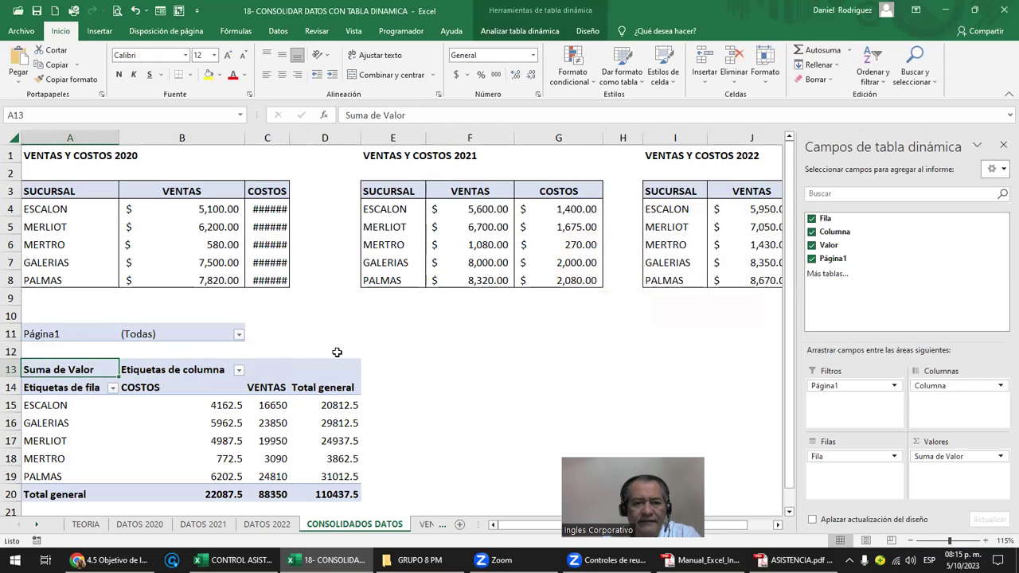
{"action": "left_click_drag", "start_coordinate": [56, 406], "coordinate": [62, 475]}
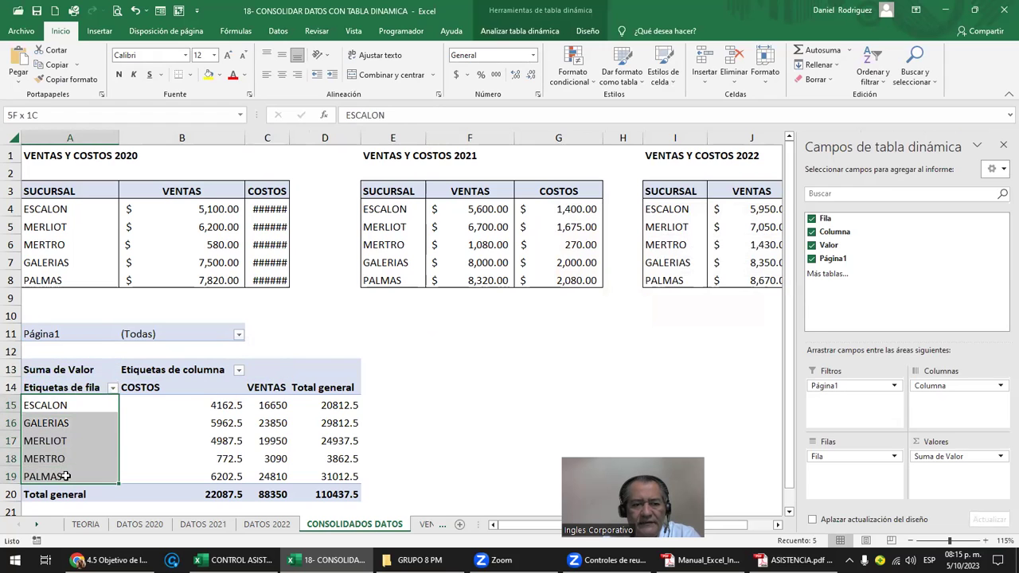
Compare the 2020 table's branches, VENTAS and COSTOS with the pivot, widening column C.
{"action": "left_click_drag", "start_coordinate": [61, 208], "coordinate": [60, 273]}
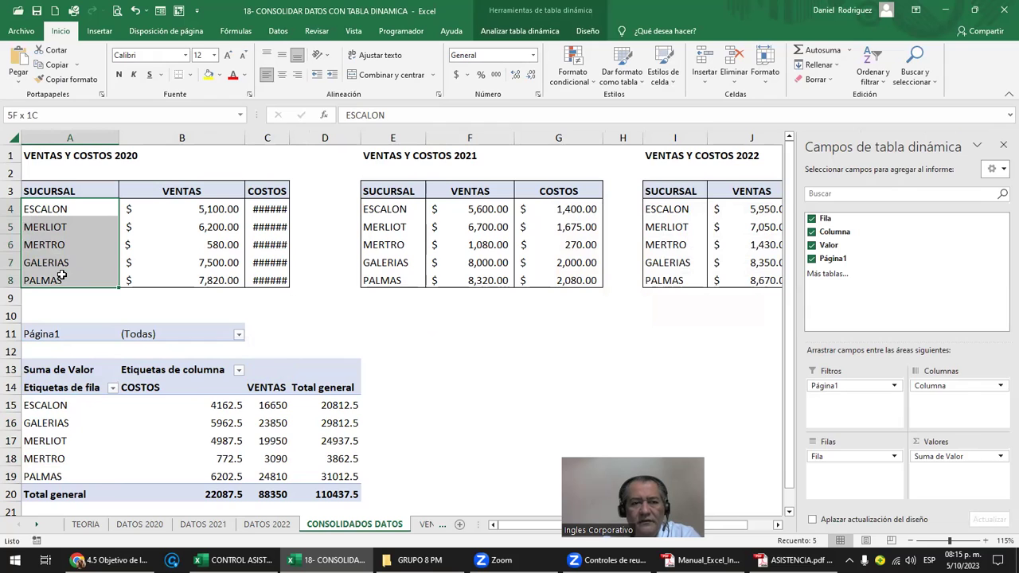
{"action": "left_click", "coordinate": [63, 193]}
{"action": "left_click", "coordinate": [62, 209]}
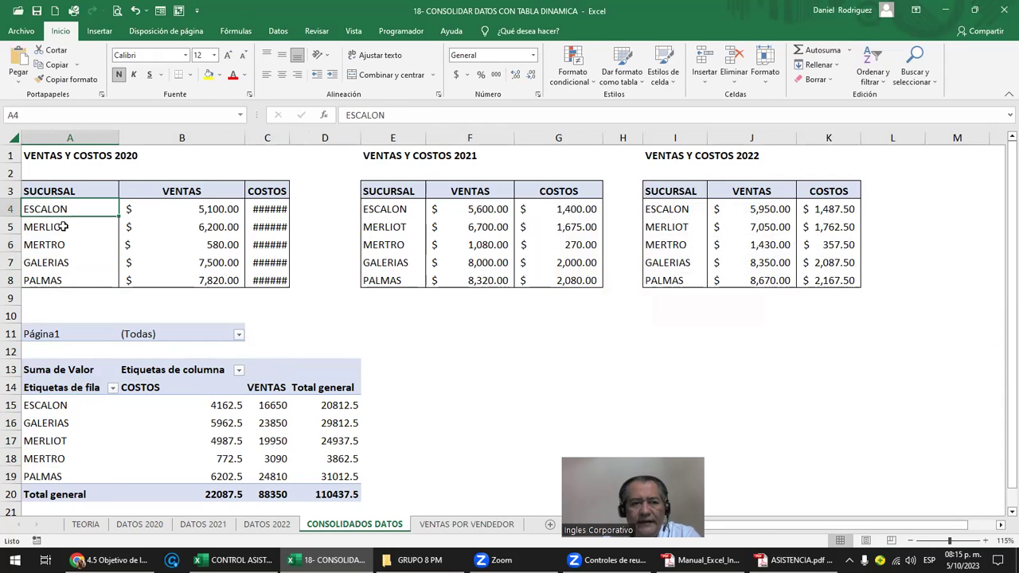
{"action": "left_click_drag", "start_coordinate": [63, 227], "coordinate": [70, 275]}
{"action": "left_click", "coordinate": [175, 192]}
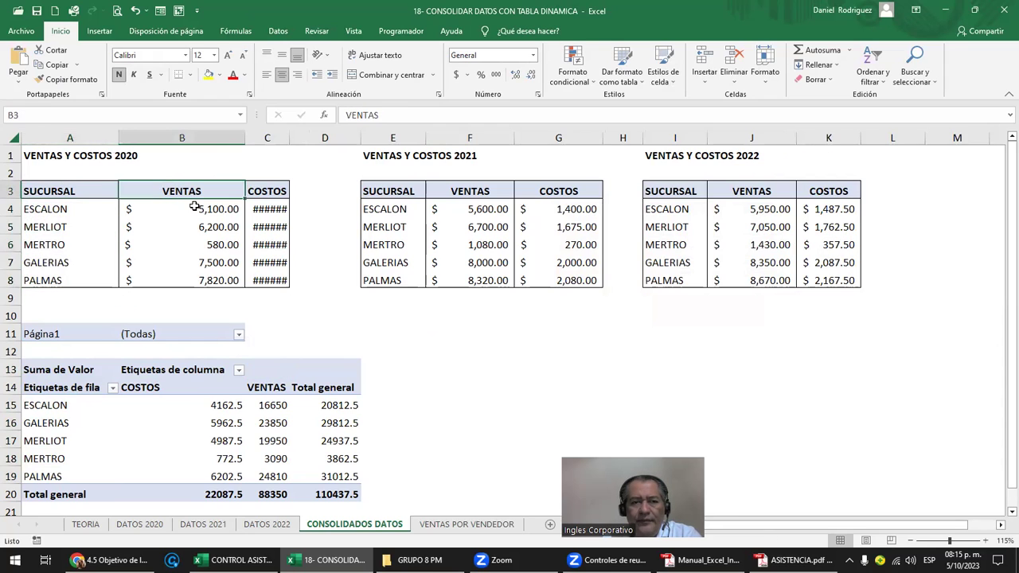
{"action": "left_click_drag", "start_coordinate": [204, 209], "coordinate": [205, 278]}
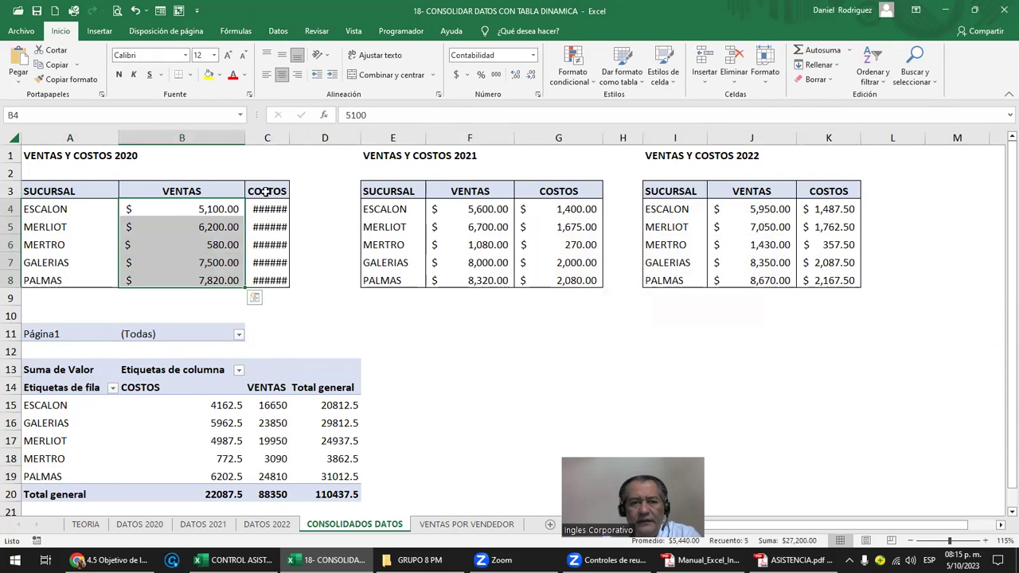
{"action": "left_click", "coordinate": [266, 192]}
{"action": "left_click_drag", "start_coordinate": [293, 140], "coordinate": [344, 141]}
{"action": "left_click_drag", "start_coordinate": [317, 210], "coordinate": [319, 282]}
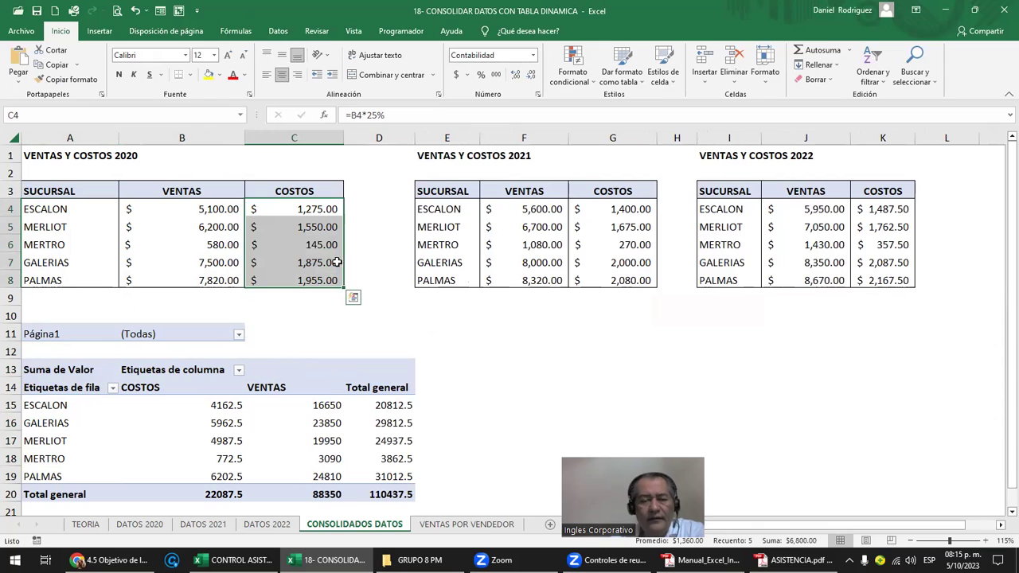
{"action": "left_click", "coordinate": [66, 370]}
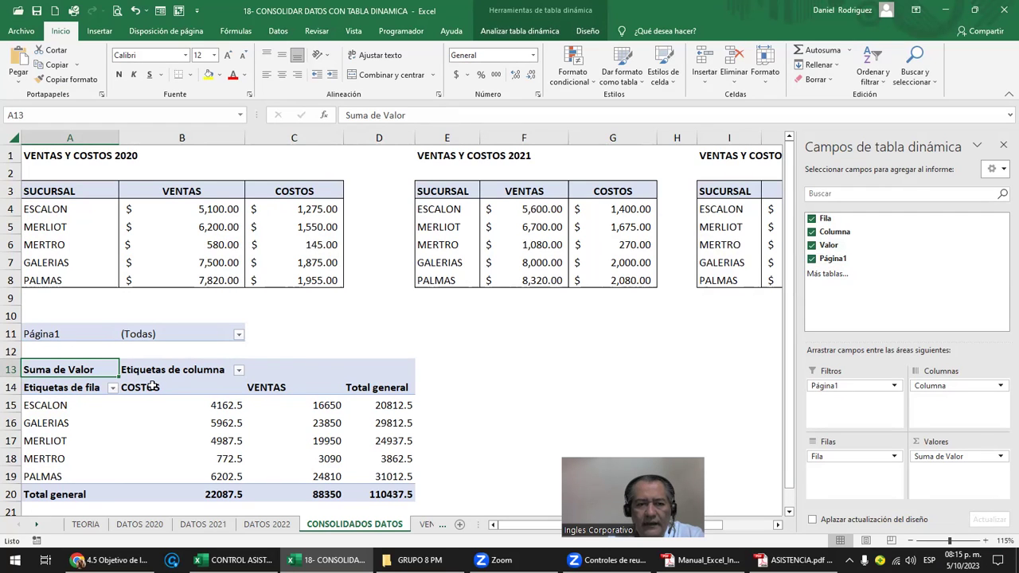
Select the pivot's branch names and its COSTOS and VENTAS values.
{"action": "left_click_drag", "start_coordinate": [56, 404], "coordinate": [45, 471]}
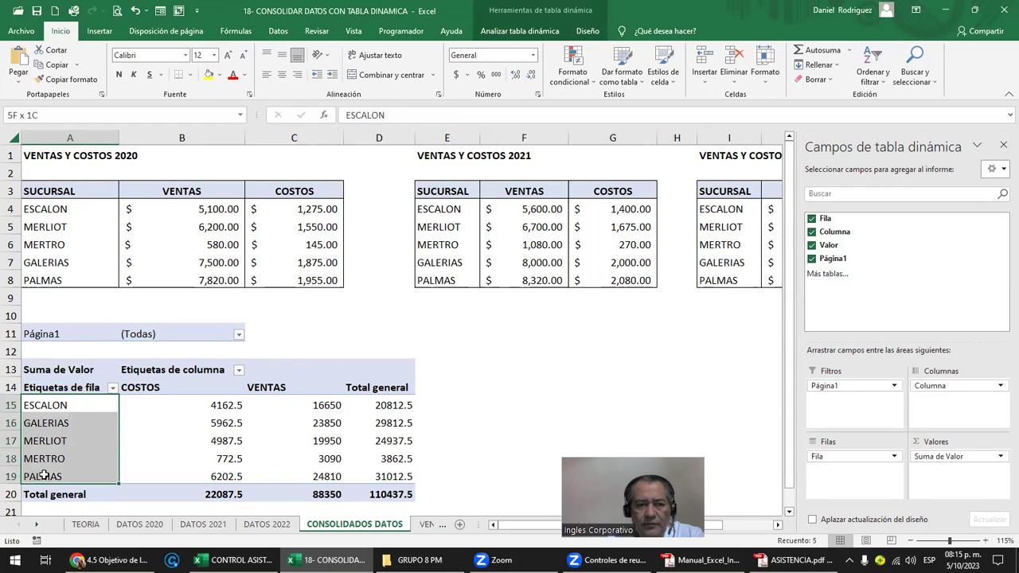
{"action": "left_click", "coordinate": [207, 403]}
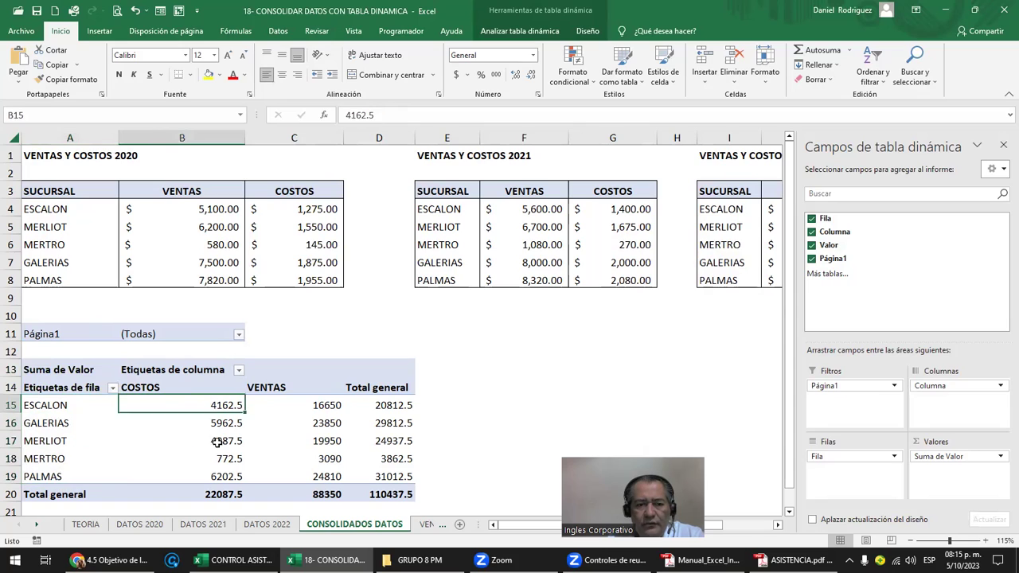
{"action": "left_click_drag", "start_coordinate": [217, 442], "coordinate": [227, 478]}
{"action": "left_click_drag", "start_coordinate": [326, 405], "coordinate": [339, 482]}
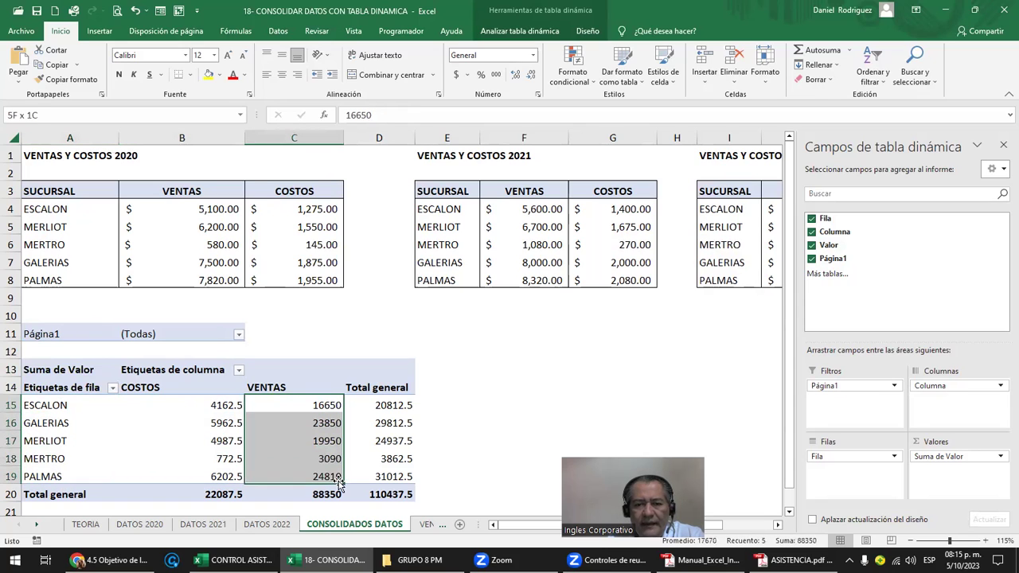
Set the Suma de Valor field's number format to Moneda with two decimals.
{"action": "left_click", "coordinate": [981, 459]}
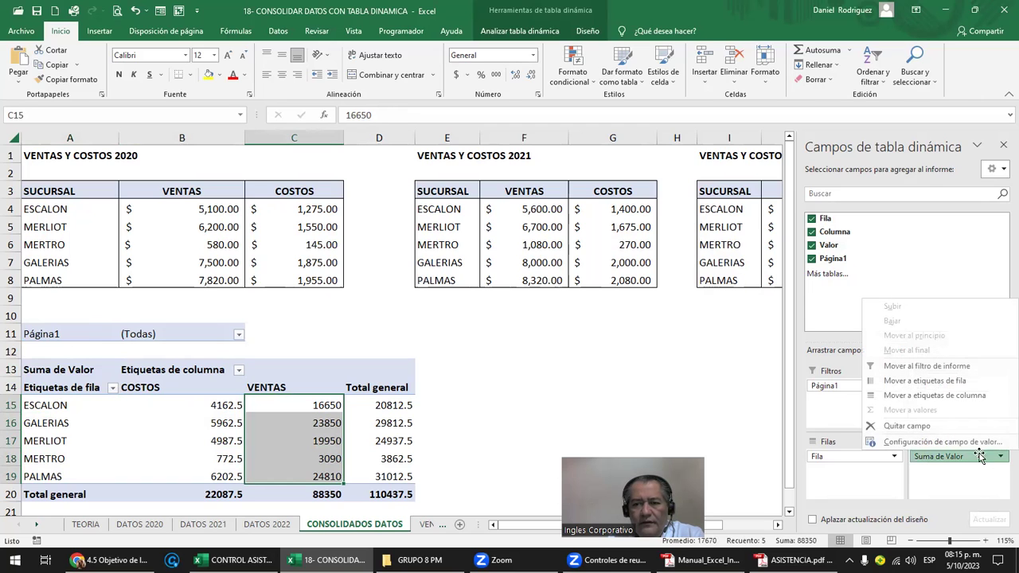
{"action": "left_click", "coordinate": [943, 442]}
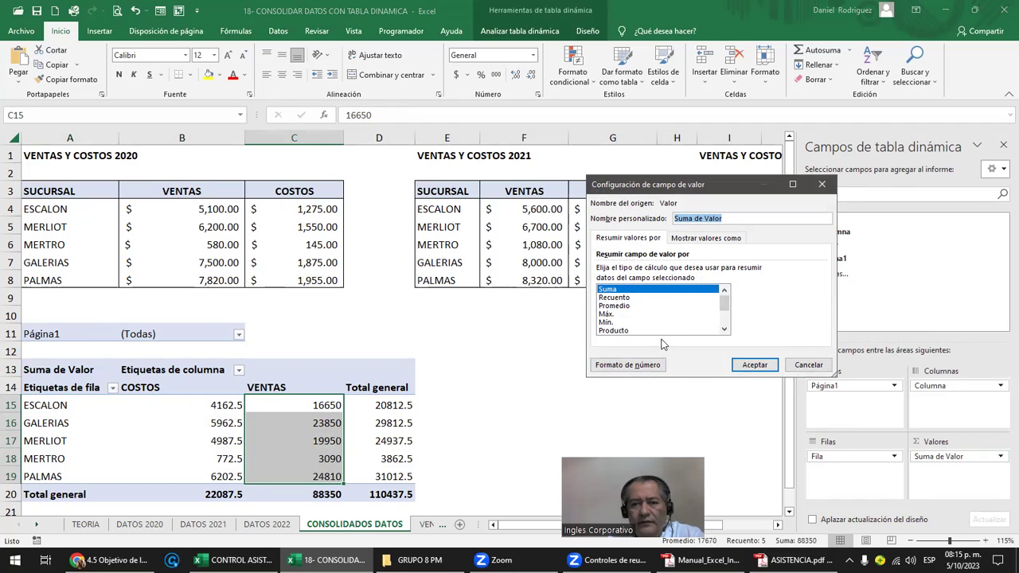
{"action": "left_click", "coordinate": [643, 366]}
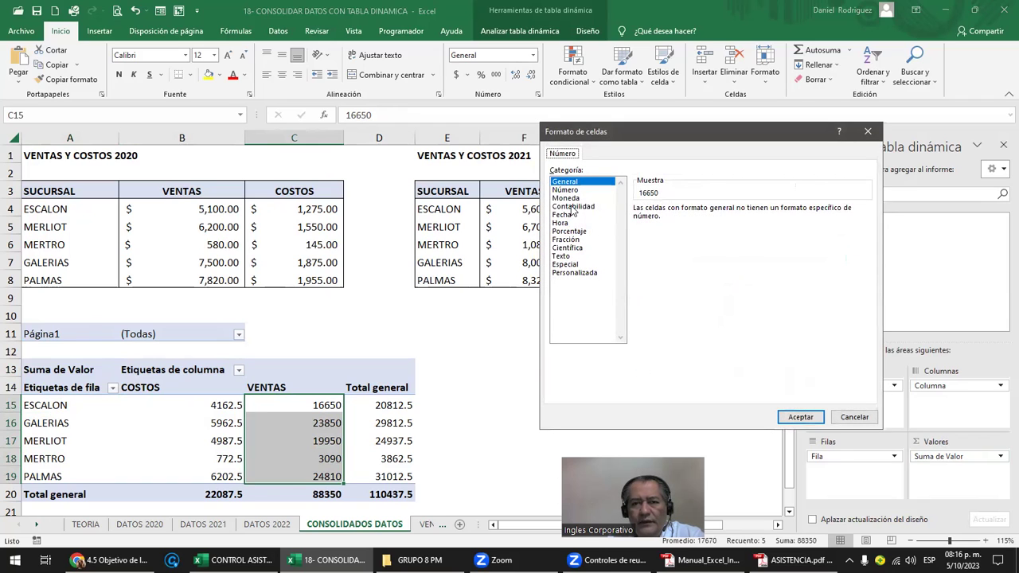
{"action": "left_click", "coordinate": [568, 198]}
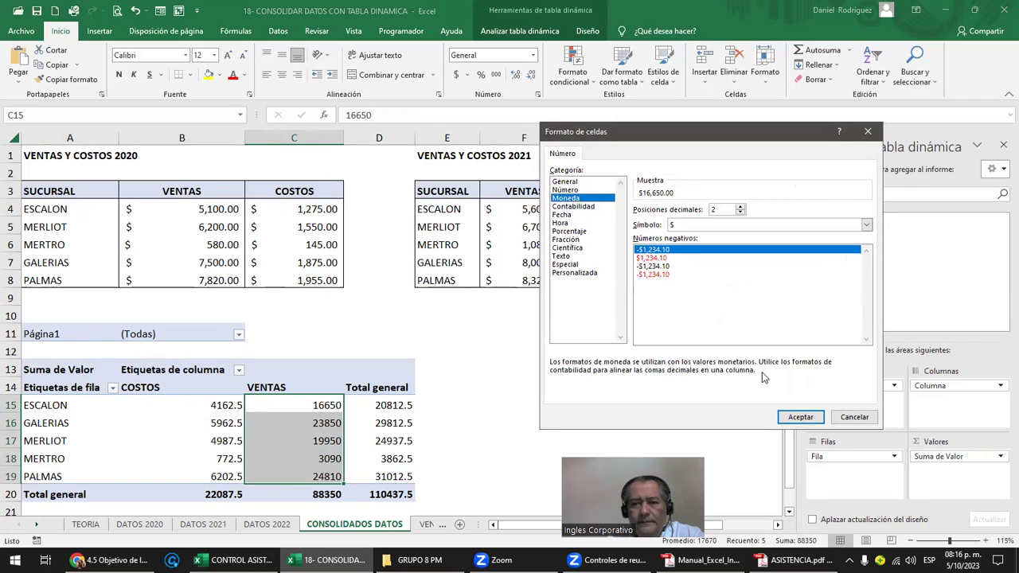
{"action": "left_click", "coordinate": [796, 419]}
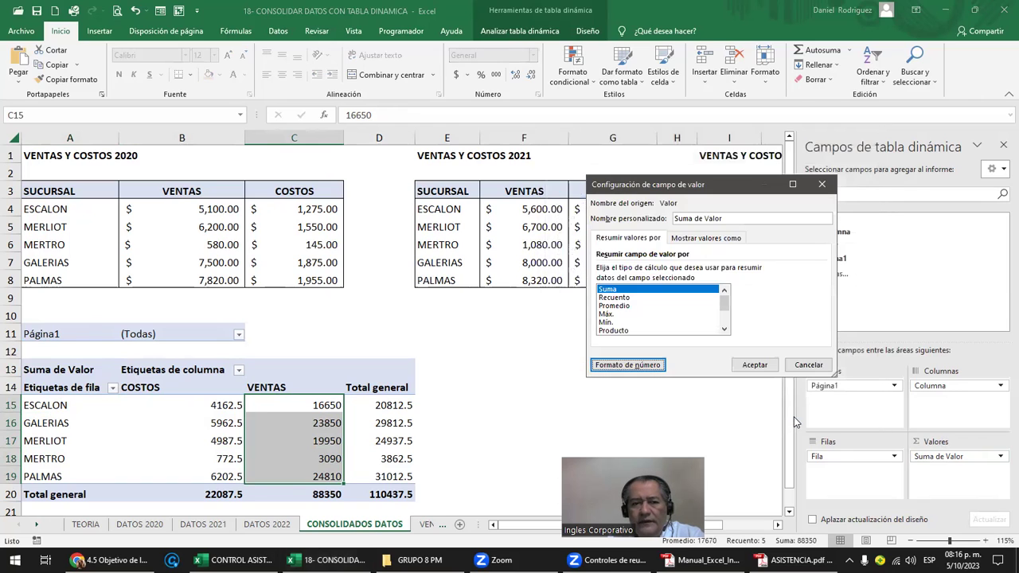
{"action": "left_click", "coordinate": [757, 368]}
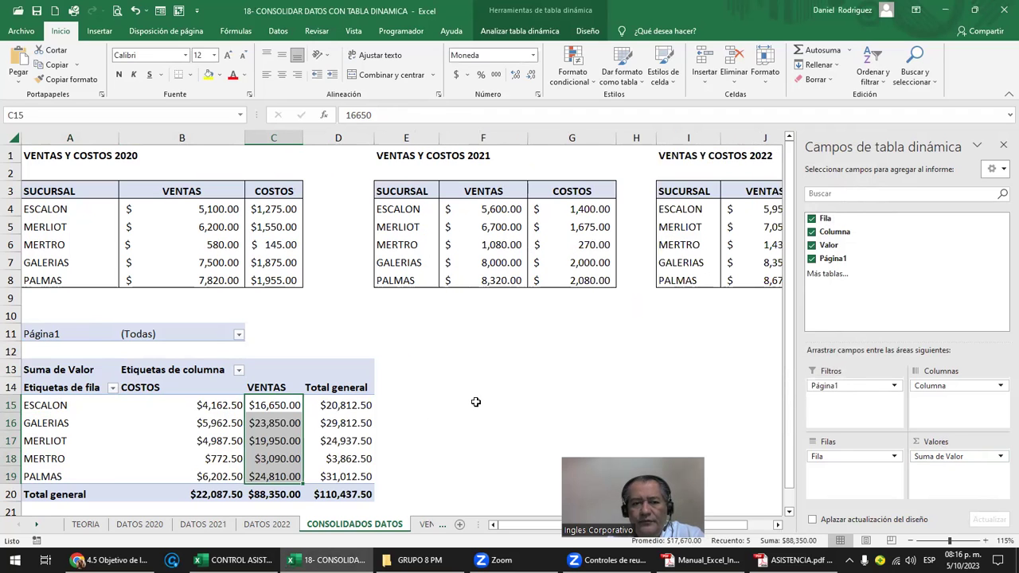
{"action": "left_click", "coordinate": [475, 402]}
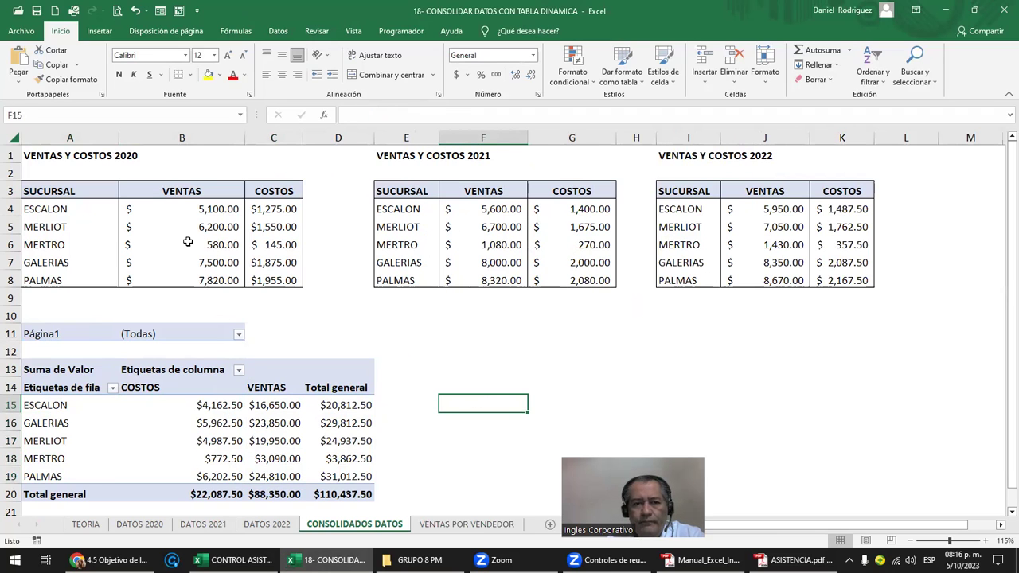
Widen columns B through D and select the pivot to show its field list.
{"action": "left_click_drag", "start_coordinate": [215, 138], "coordinate": [486, 138]}
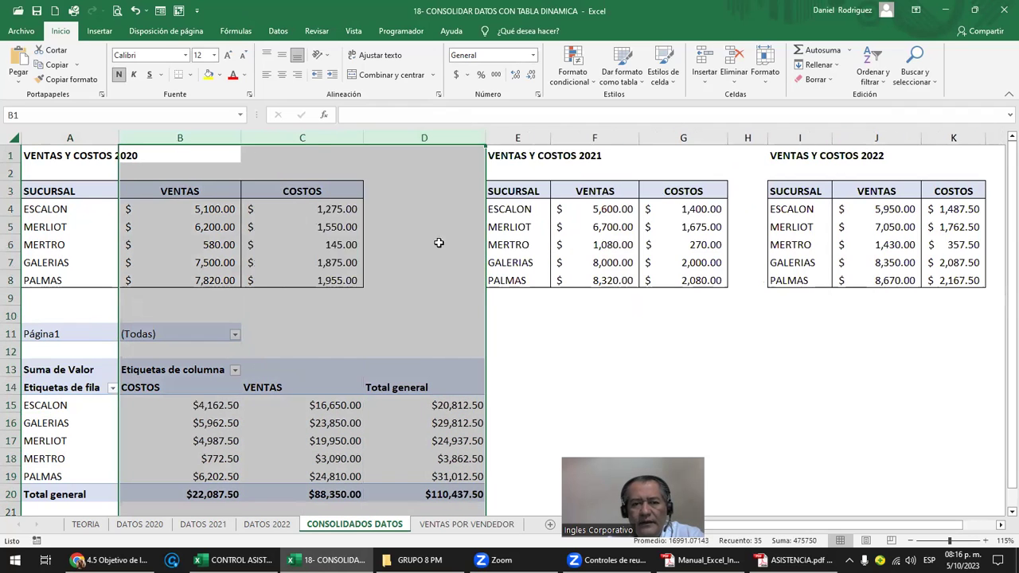
{"action": "left_click", "coordinate": [536, 366]}
{"action": "left_click", "coordinate": [153, 354]}
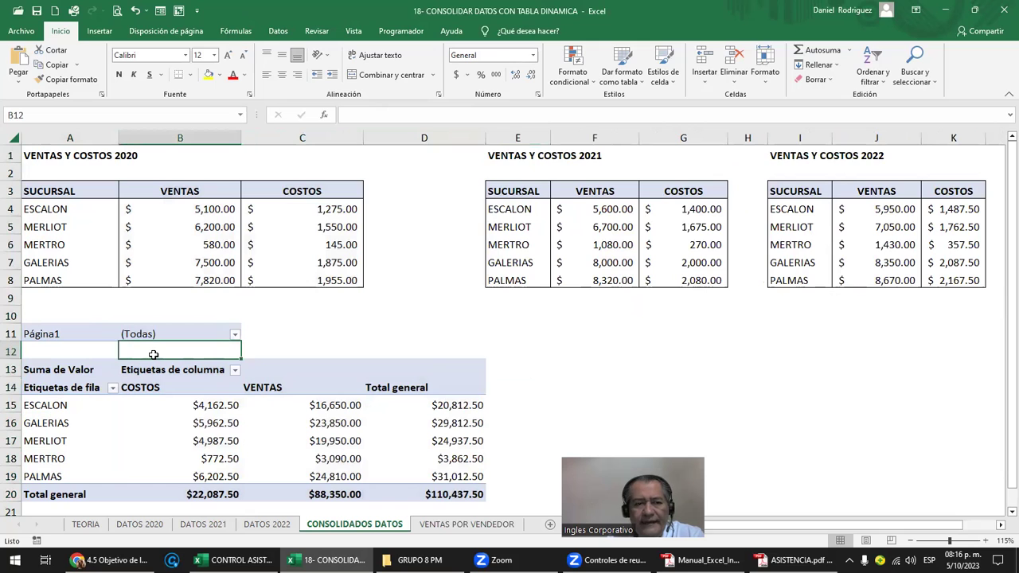
{"action": "scroll", "coordinate": [154, 354], "scroll_direction": "down", "scroll_amount": 1}
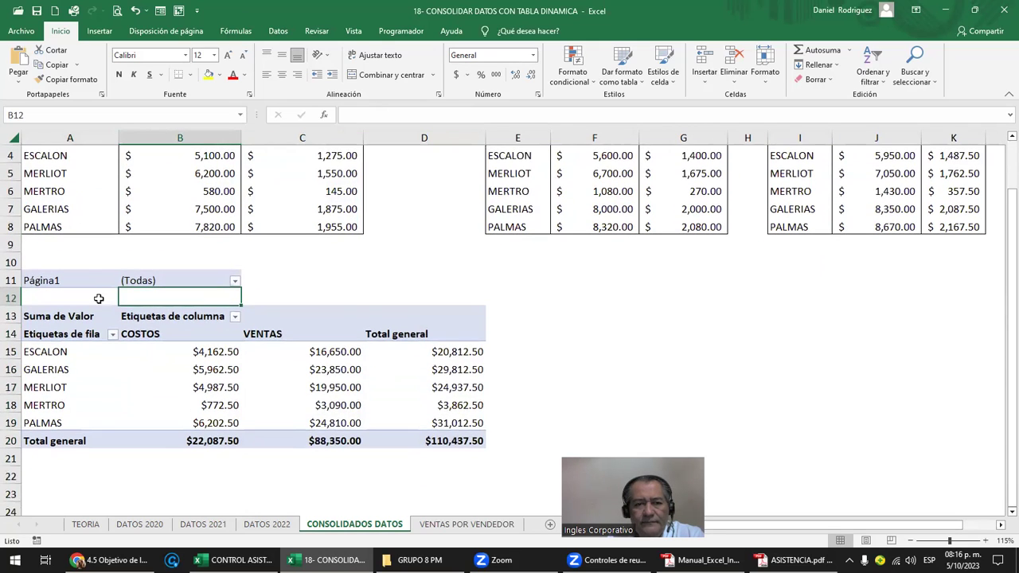
{"action": "left_click", "coordinate": [316, 317]}
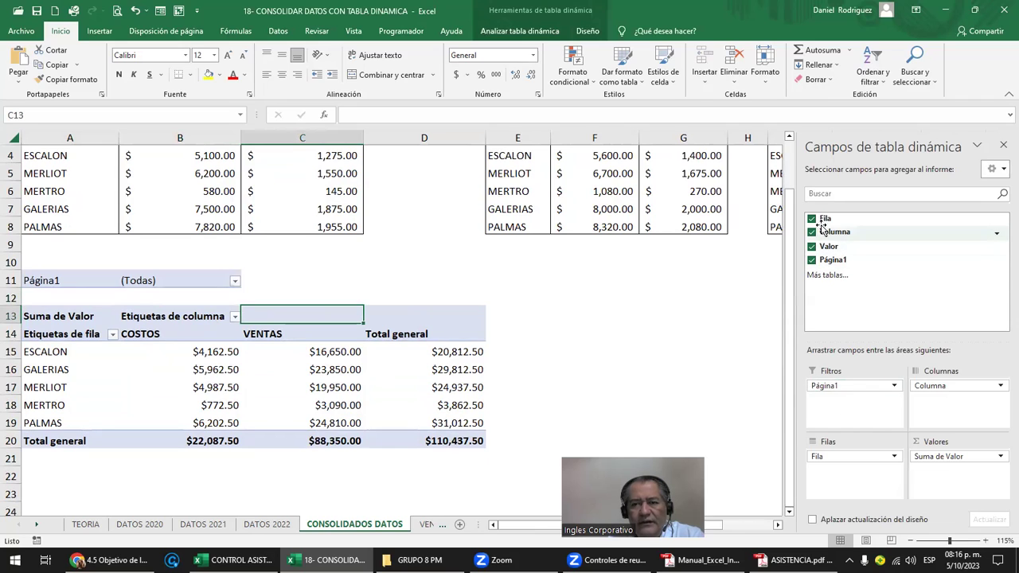
{"action": "mouse_move", "coordinate": [891, 220]}
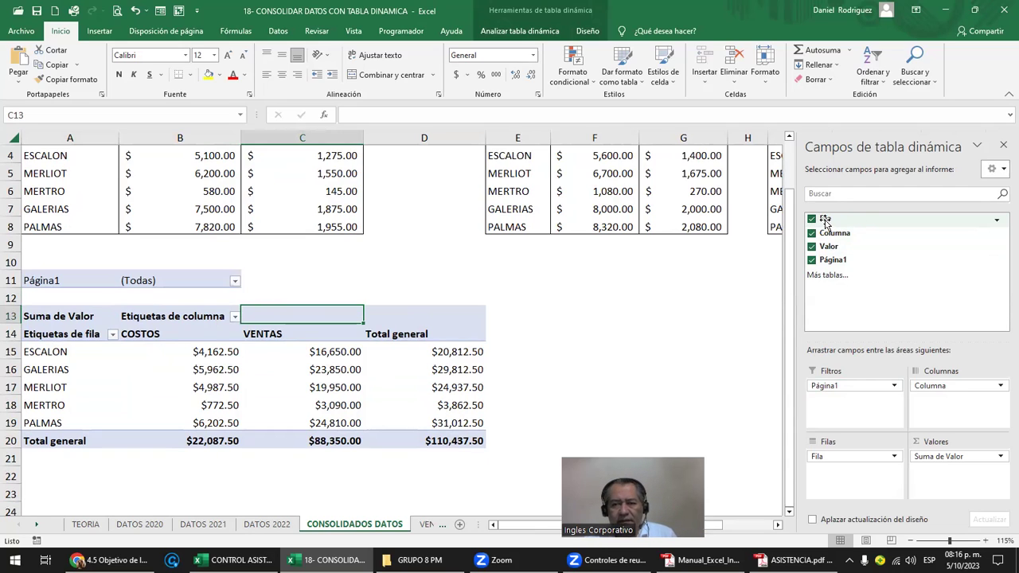
Compare the 2020 branch names with the pivot and select its VENTAS column.
{"action": "left_click_drag", "start_coordinate": [828, 221], "coordinate": [848, 460]}
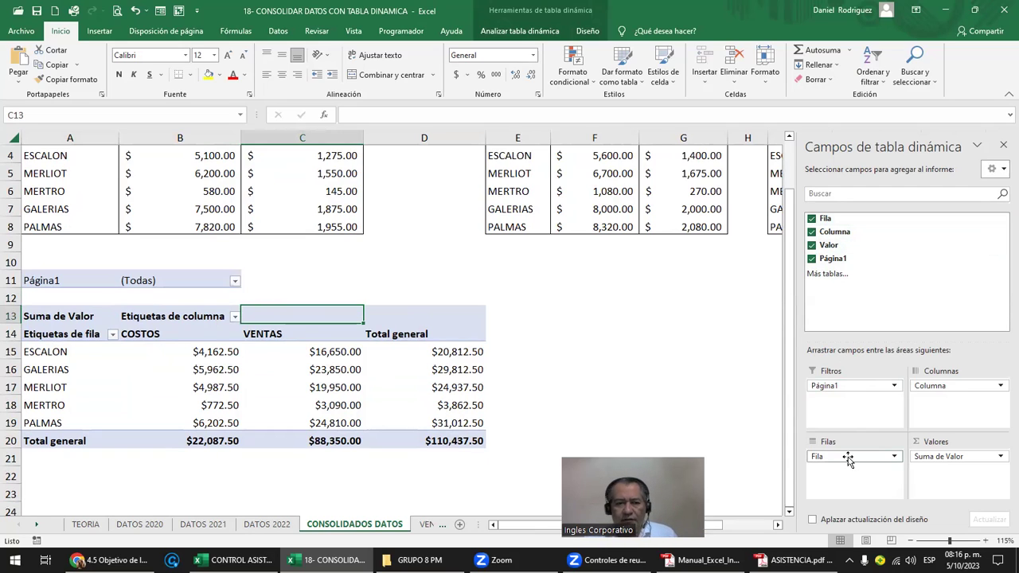
{"action": "left_click", "coordinate": [605, 293]}
{"action": "scroll", "coordinate": [371, 264], "scroll_direction": "up", "scroll_amount": 1}
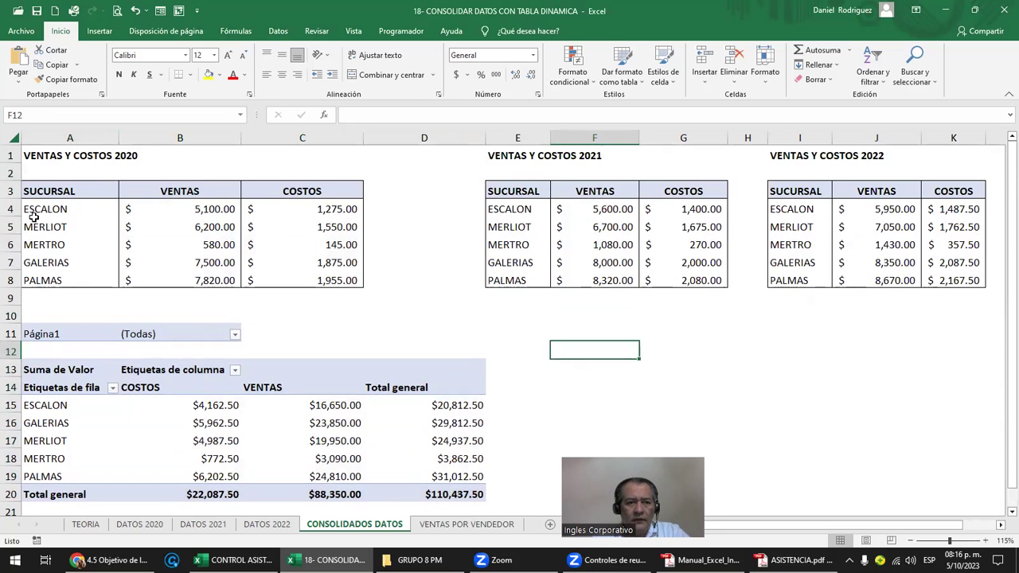
{"action": "left_click_drag", "start_coordinate": [58, 208], "coordinate": [62, 280]}
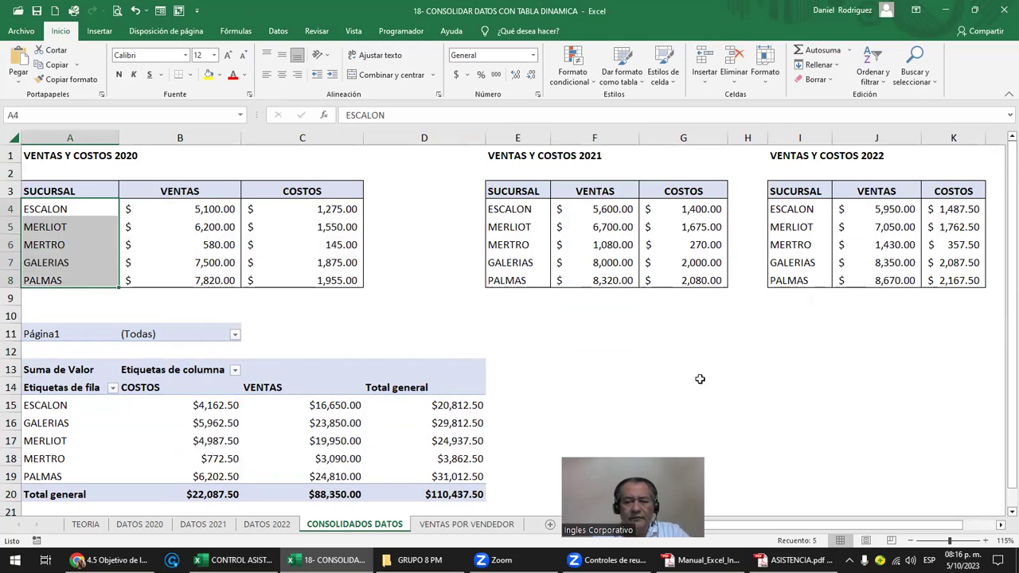
{"action": "left_click", "coordinate": [426, 370]}
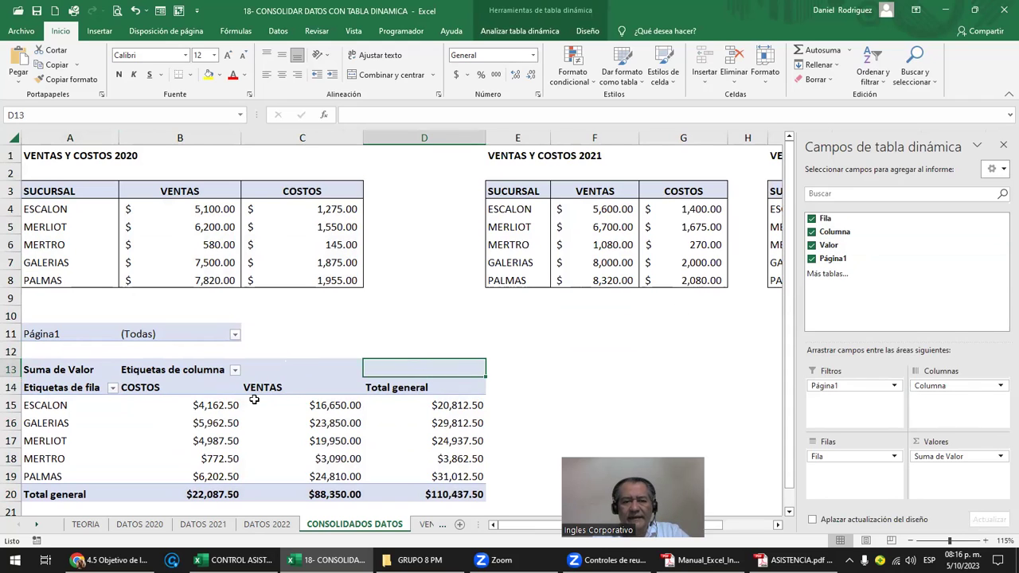
{"action": "left_click_drag", "start_coordinate": [159, 394], "coordinate": [121, 421]}
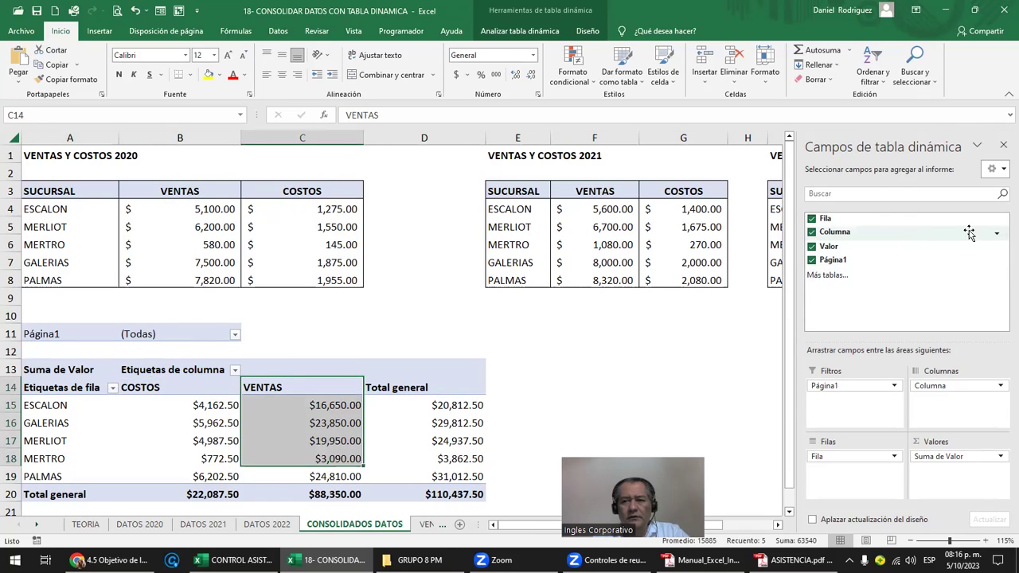
Filter VENTAS out of the pivot's column labels, leaving only COSTOS.
{"action": "left_click", "coordinate": [996, 237]}
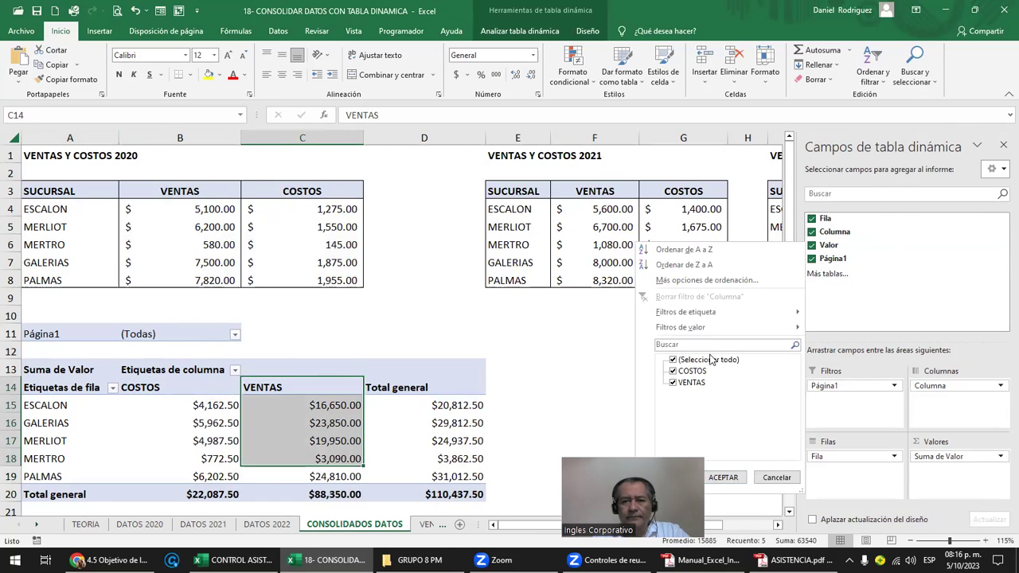
{"action": "left_click", "coordinate": [674, 383]}
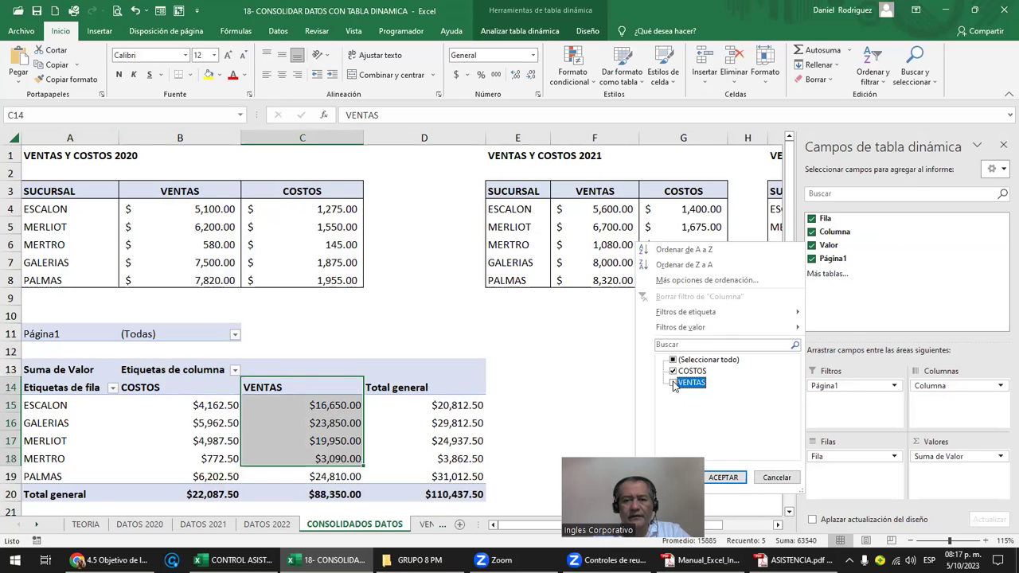
{"action": "left_click", "coordinate": [722, 477]}
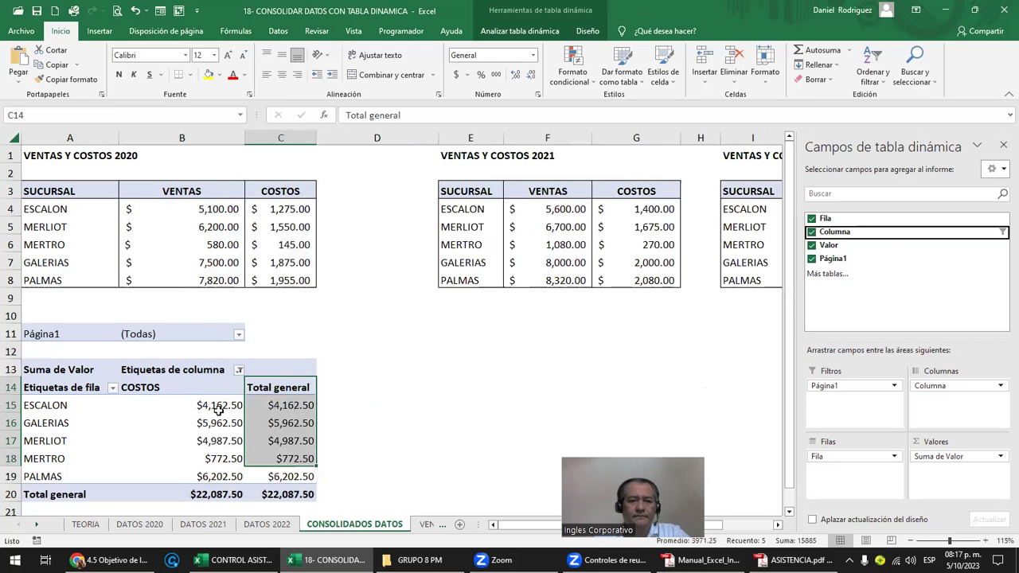
{"action": "left_click", "coordinate": [215, 408]}
Clear the Columna filter so VENTAS returns, then select B15:D20.
{"action": "mouse_move", "coordinate": [908, 232]}
{"action": "left_click", "coordinate": [987, 237]}
{"action": "left_click", "coordinate": [996, 235]}
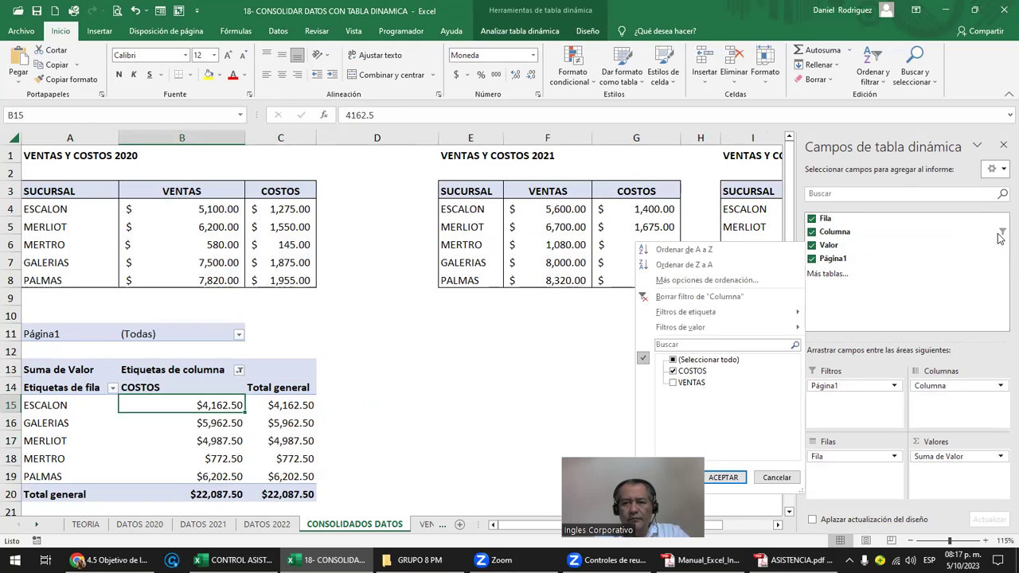
{"action": "left_click", "coordinate": [471, 369]}
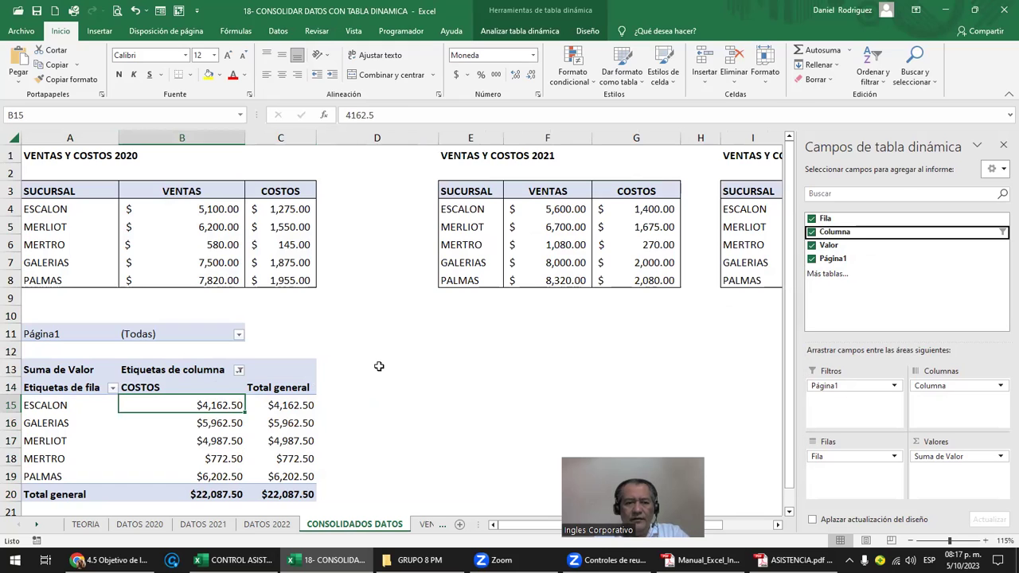
{"action": "left_click", "coordinate": [239, 371]}
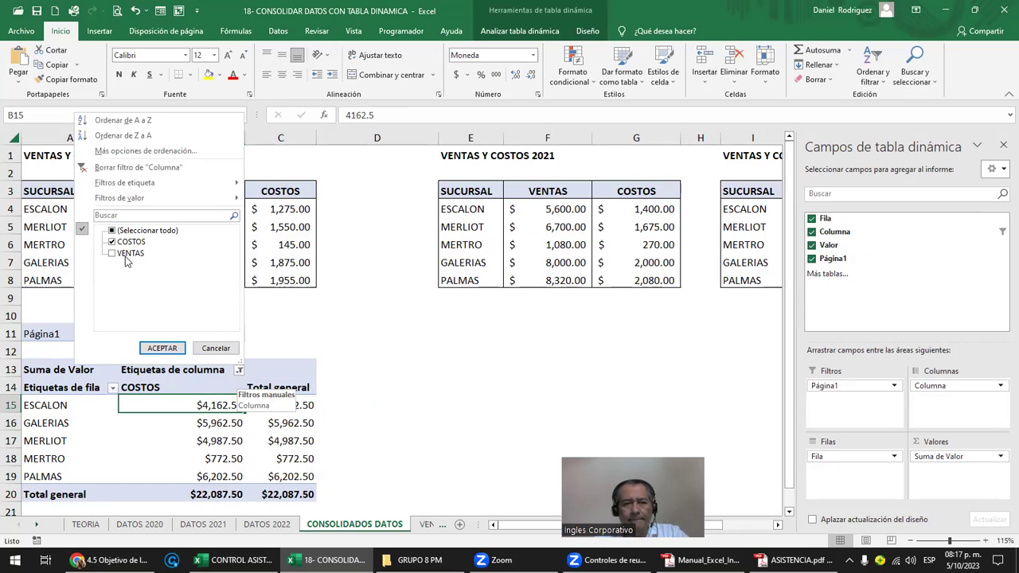
{"action": "left_click", "coordinate": [146, 169]}
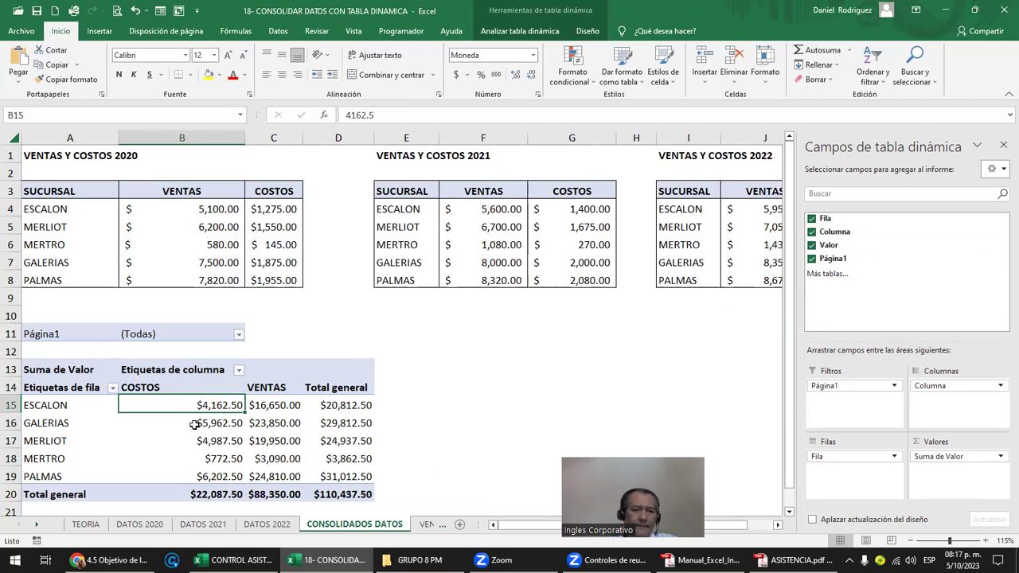
{"action": "left_click_drag", "start_coordinate": [172, 406], "coordinate": [343, 493]}
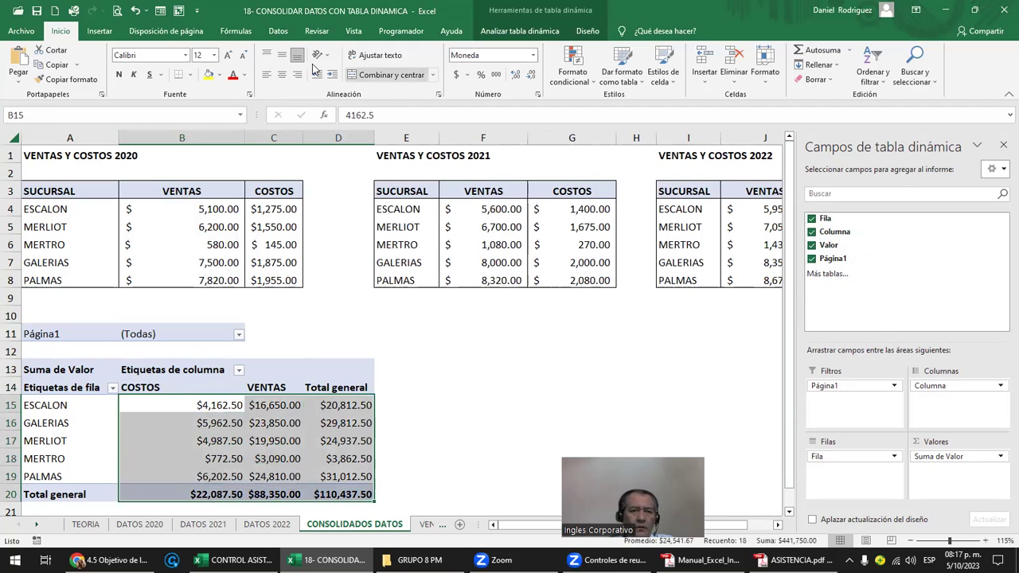
{"action": "left_click", "coordinate": [282, 74]}
{"action": "left_click", "coordinate": [445, 434]}
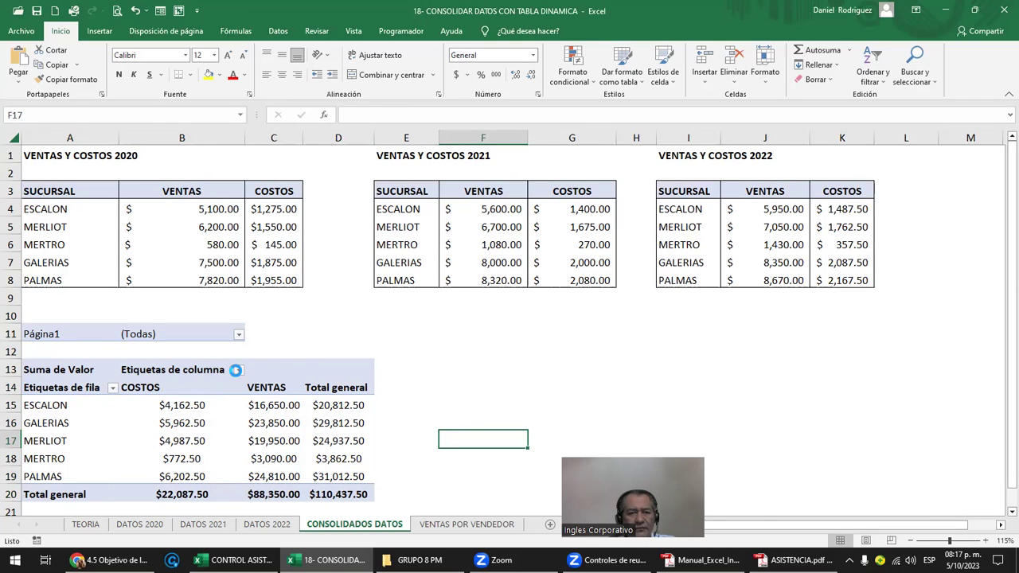
{"action": "left_click", "coordinate": [238, 370]}
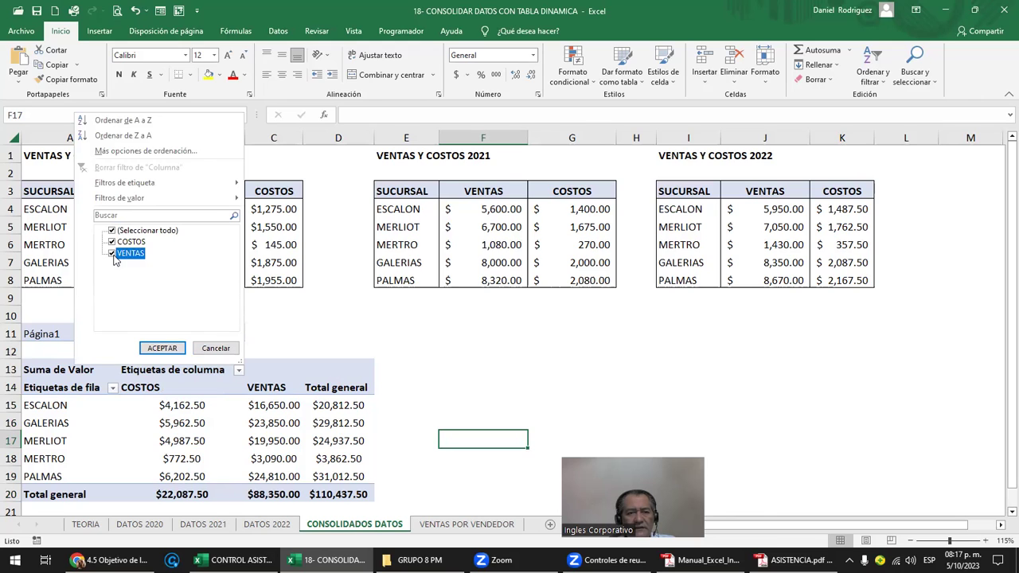
{"action": "left_click", "coordinate": [169, 348]}
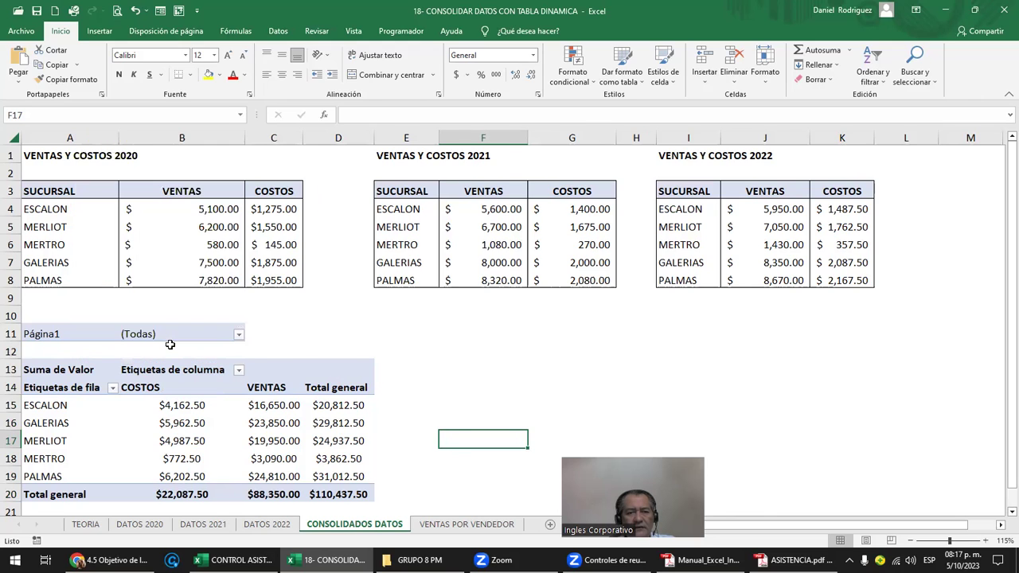
{"action": "left_click", "coordinate": [238, 371]}
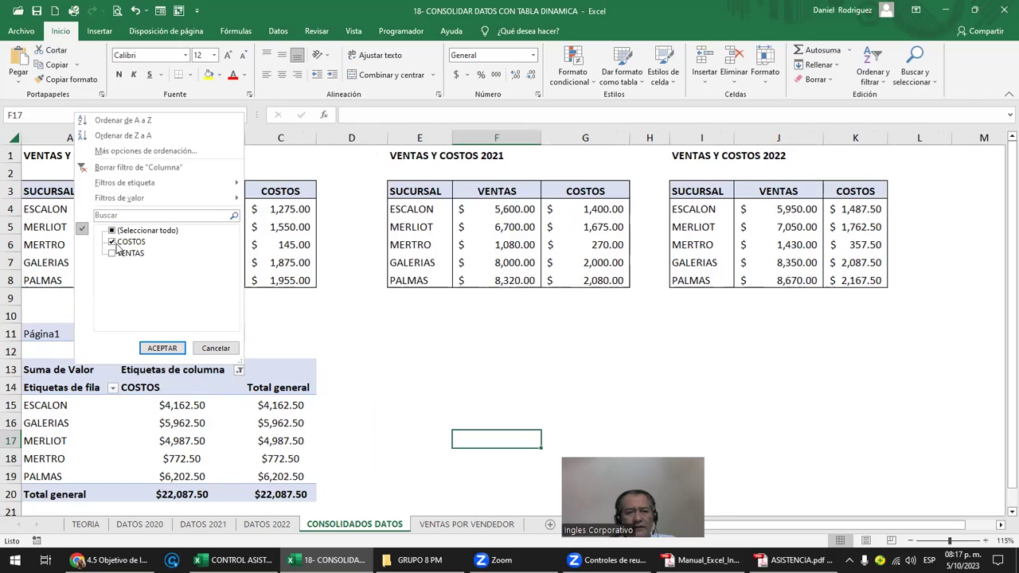
{"action": "left_click", "coordinate": [112, 242]}
{"action": "left_click", "coordinate": [112, 254]}
{"action": "left_click", "coordinate": [163, 348]}
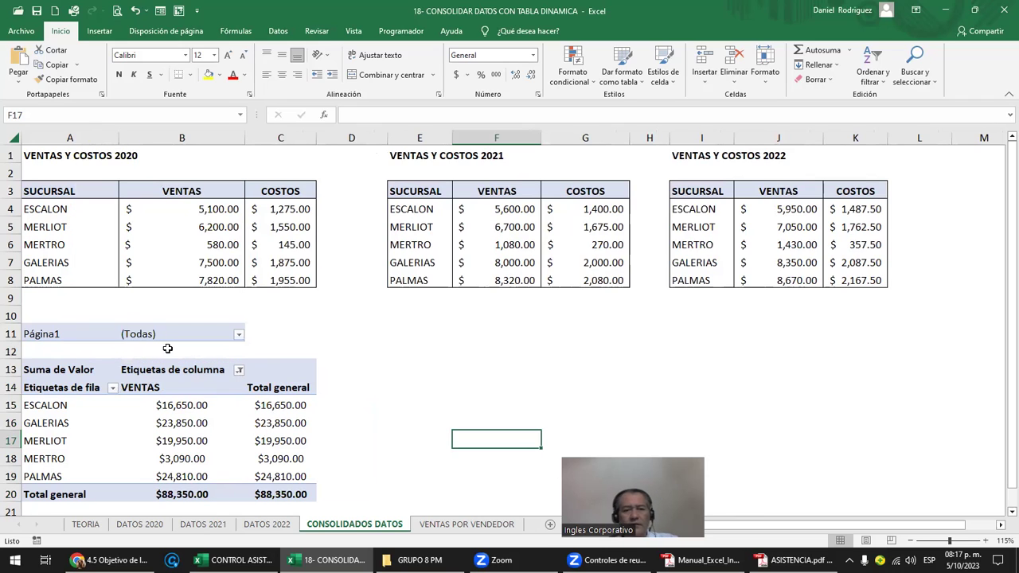
{"action": "left_click", "coordinate": [292, 366]}
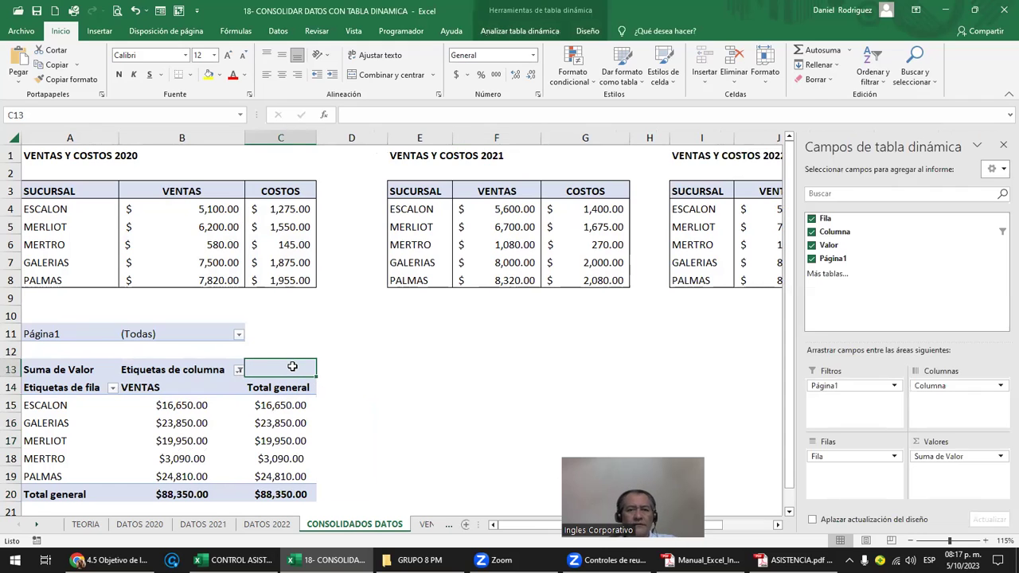
{"action": "left_click", "coordinate": [239, 370]}
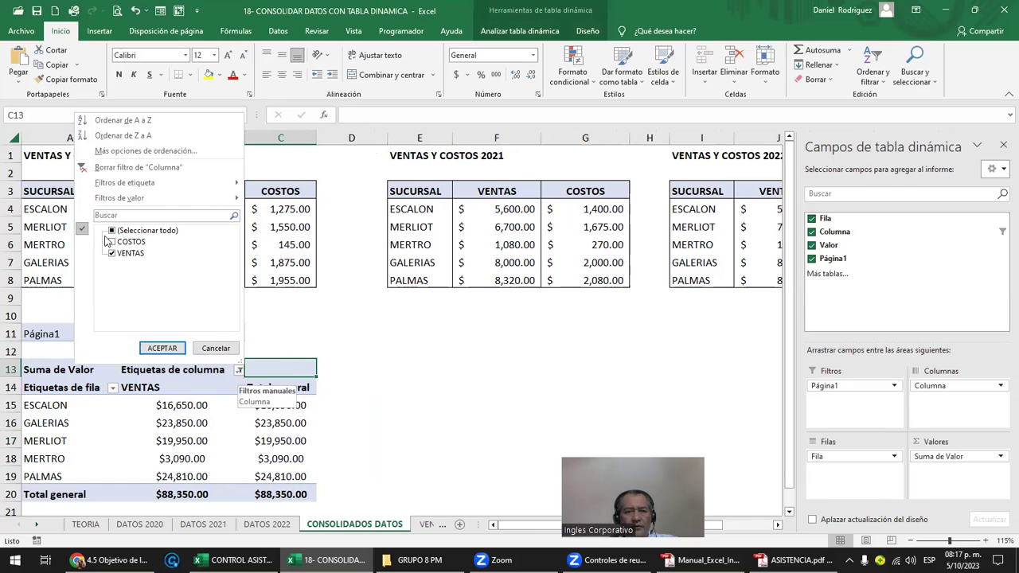
{"action": "left_click", "coordinate": [102, 167]}
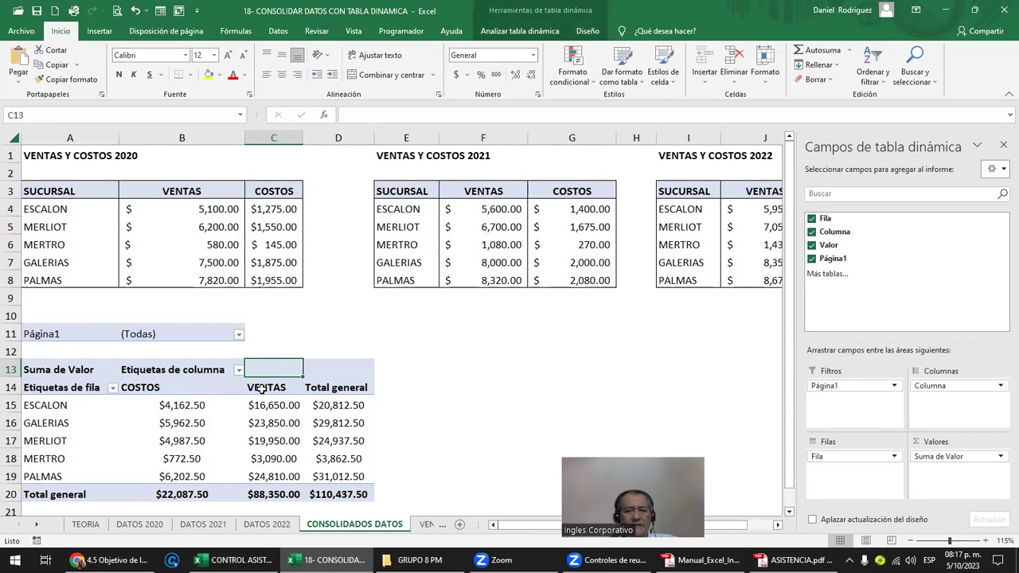
{"action": "left_click_drag", "start_coordinate": [263, 389], "coordinate": [266, 476]}
Sort the pivot's column labels Z to A, then back to A to Z.
{"action": "left_click_drag", "start_coordinate": [181, 390], "coordinate": [181, 476]}
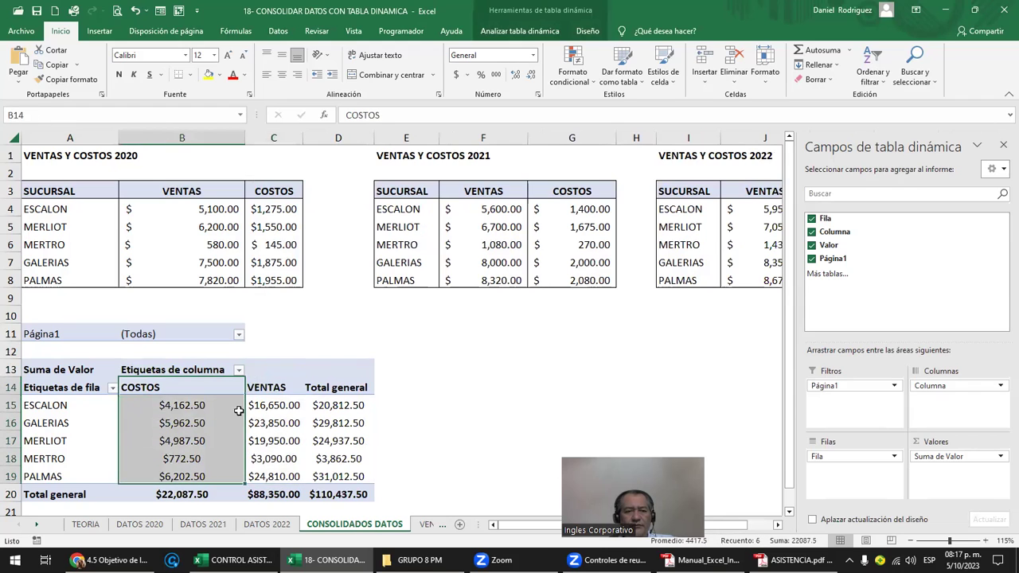
{"action": "left_click", "coordinate": [239, 371]}
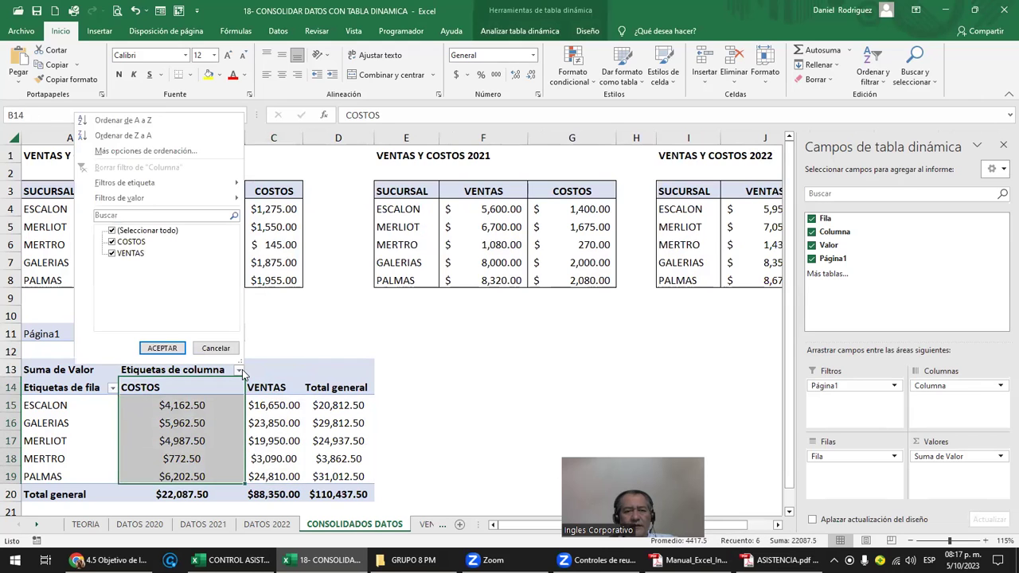
{"action": "left_click", "coordinate": [122, 135]}
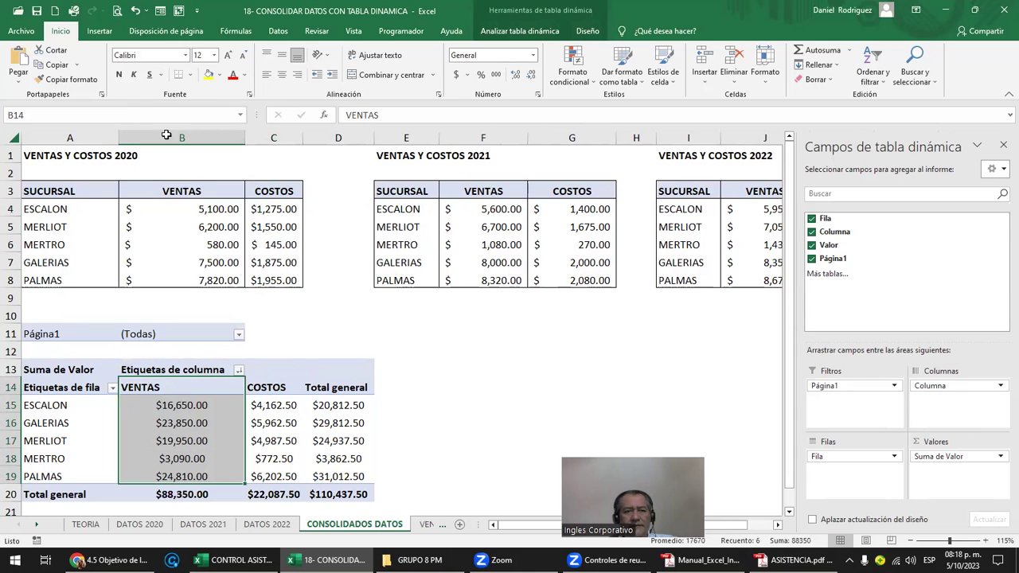
{"action": "left_click", "coordinate": [239, 371]}
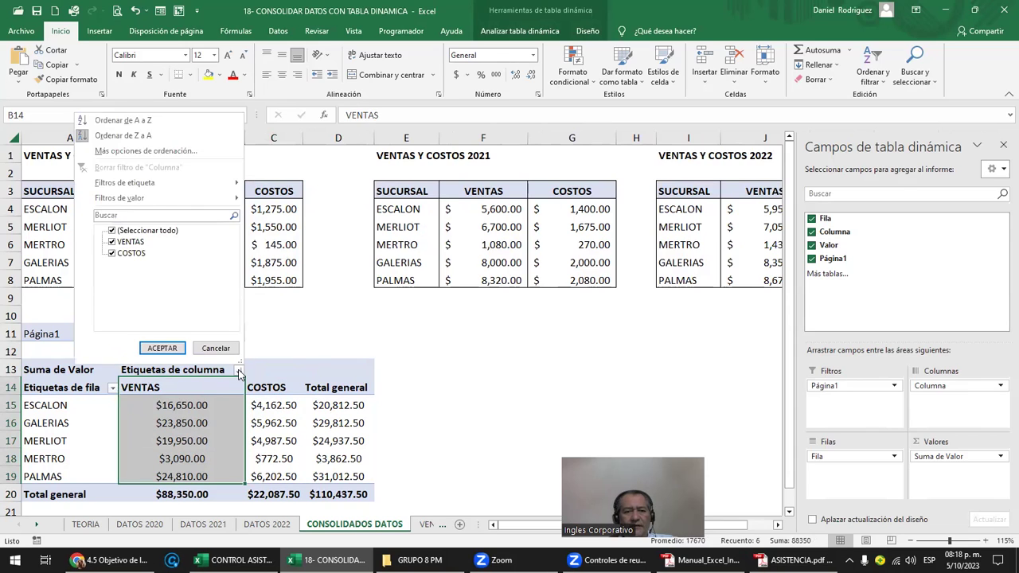
{"action": "left_click", "coordinate": [116, 122]}
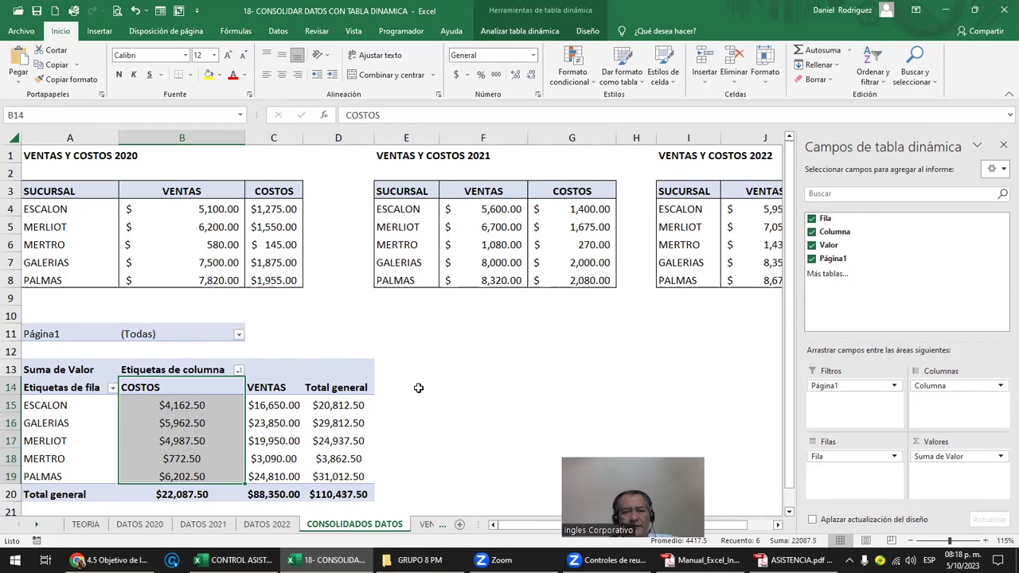
Select ESCALON's COSTOS and VENTAS values in the pivot table.
{"action": "left_click", "coordinate": [407, 387]}
{"action": "left_click", "coordinate": [199, 391]}
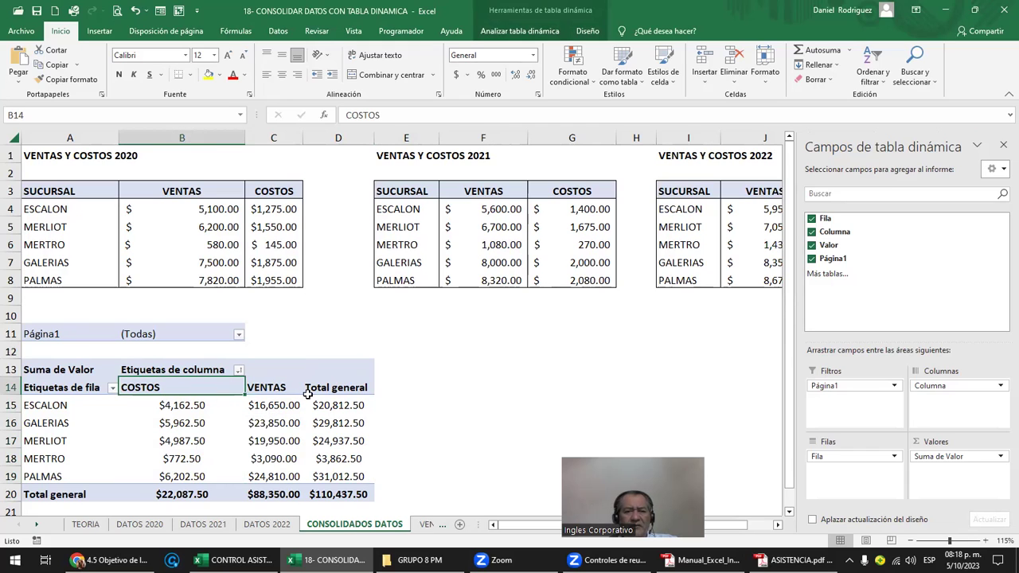
{"action": "left_click", "coordinate": [332, 402]}
{"action": "left_click_drag", "start_coordinate": [279, 407], "coordinate": [193, 414]}
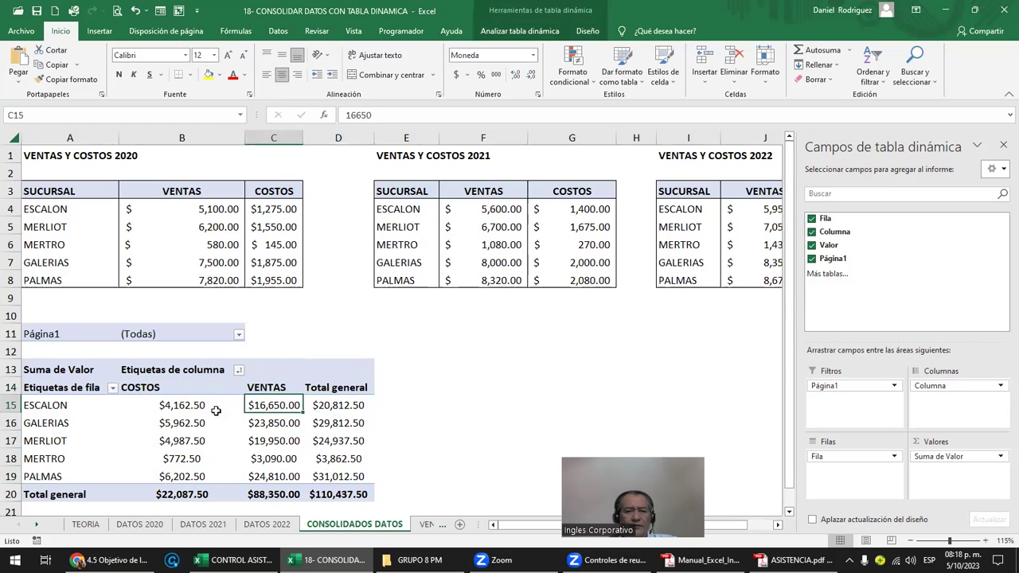
{"action": "left_click", "coordinate": [480, 405]}
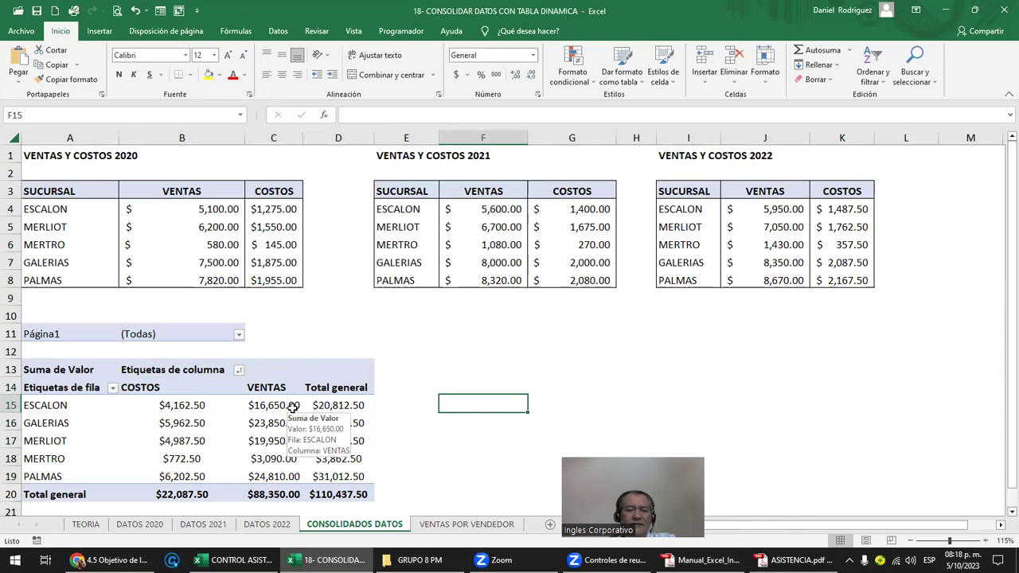
{"action": "scroll", "coordinate": [293, 407], "scroll_direction": "down", "scroll_amount": 1}
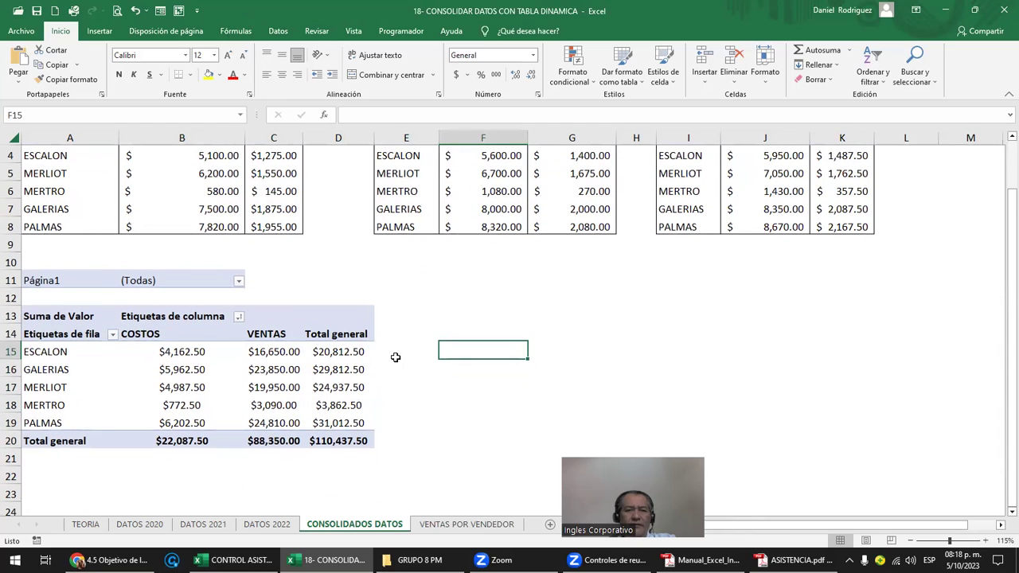
From a COSTOS pivot cell, start a PivotChart via Insertar > Gráfico dinámico.
{"action": "left_click", "coordinate": [174, 360]}
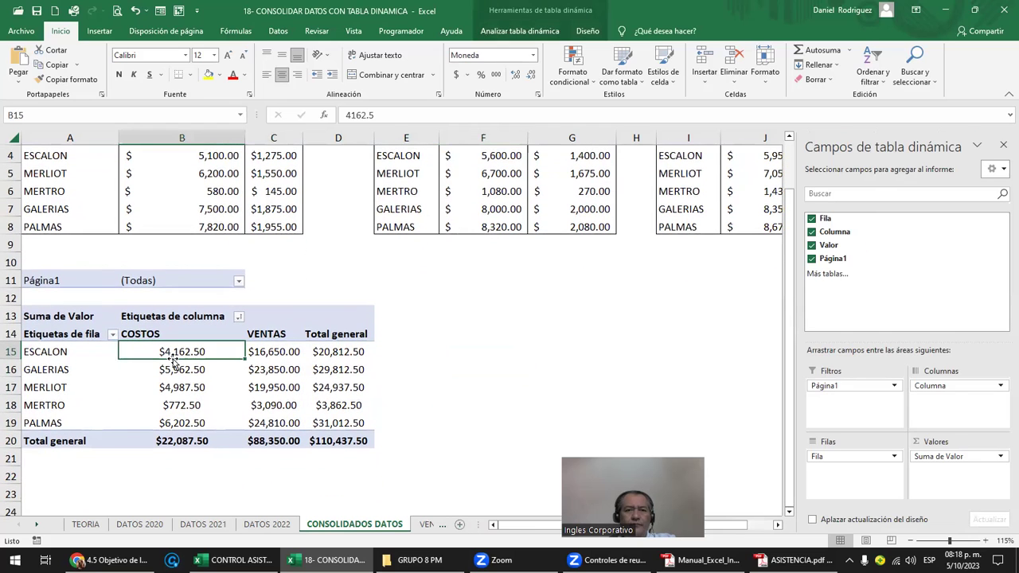
{"action": "left_click", "coordinate": [100, 32]}
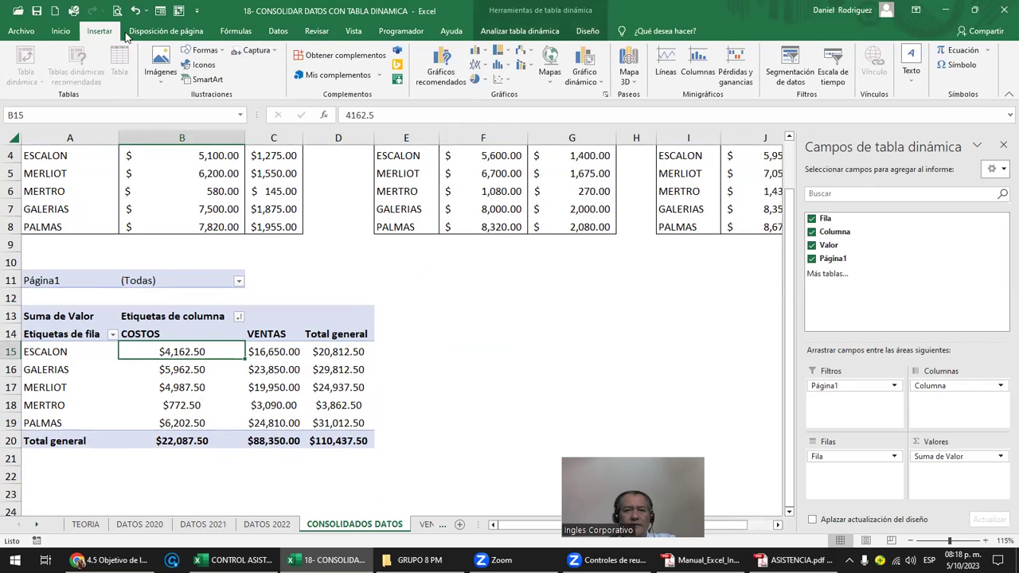
{"action": "left_click", "coordinate": [584, 78]}
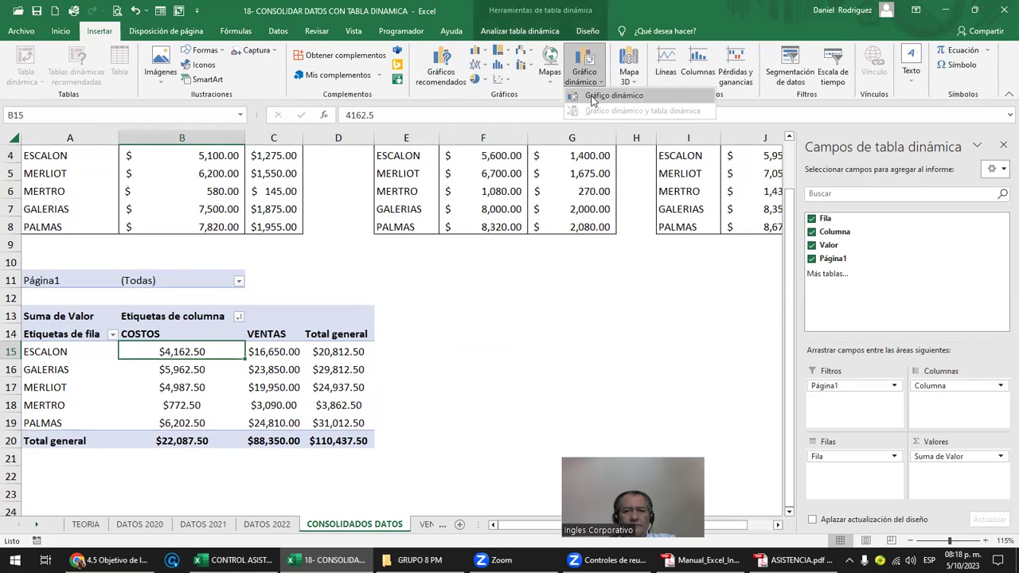
{"action": "left_click", "coordinate": [593, 97]}
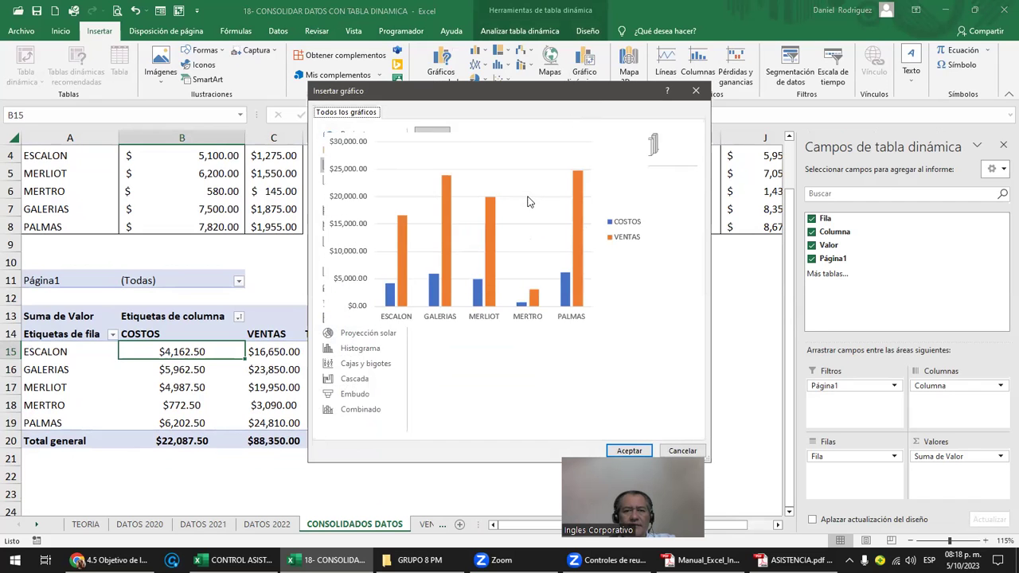
Insert the clustered column PivotChart, move it right of the pivot table and enlarge it downward.
{"action": "left_click", "coordinate": [627, 449]}
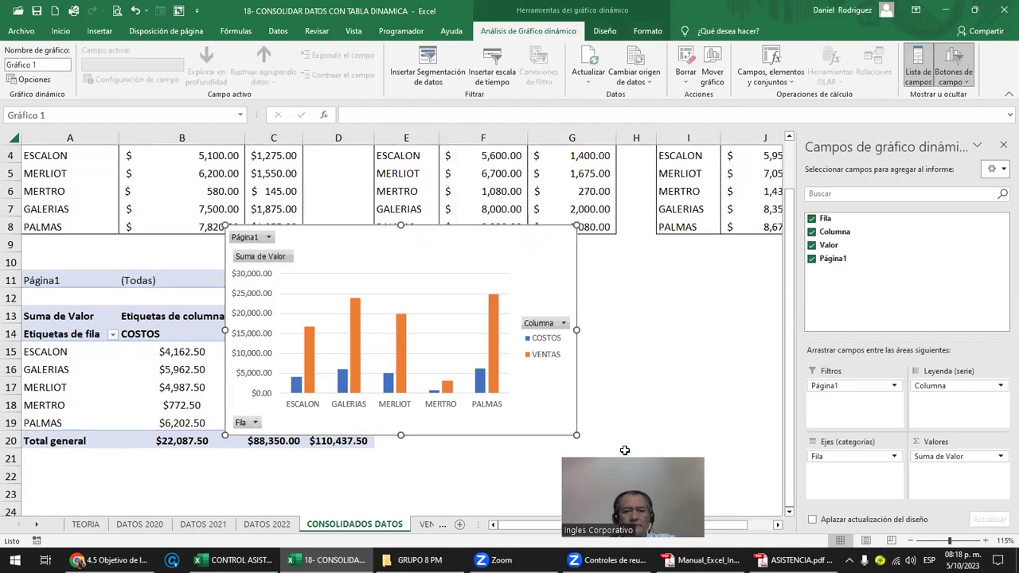
{"action": "left_click_drag", "start_coordinate": [434, 274], "coordinate": [615, 304]}
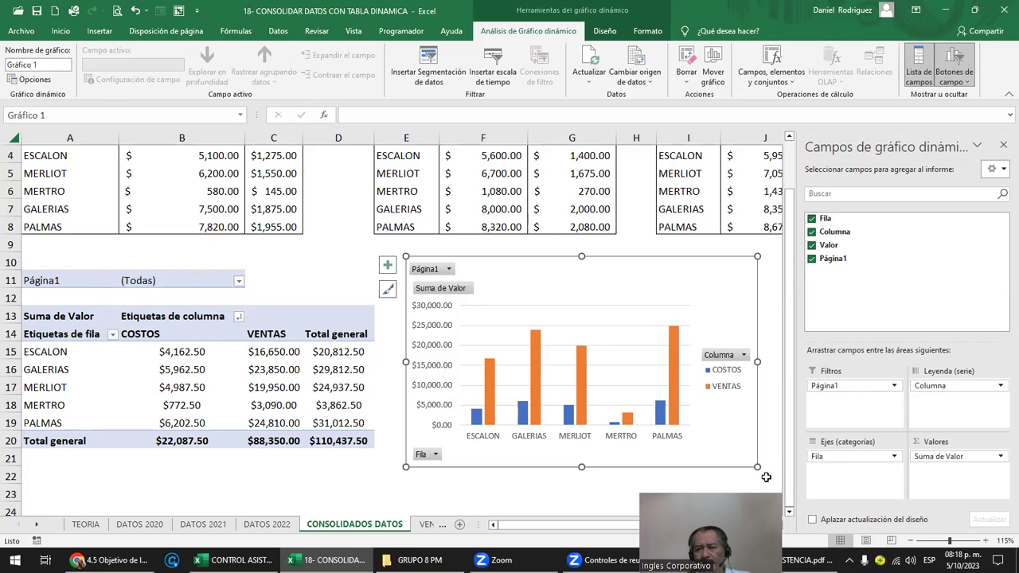
{"action": "left_click_drag", "start_coordinate": [757, 466], "coordinate": [762, 495]}
{"action": "left_click", "coordinate": [287, 253]}
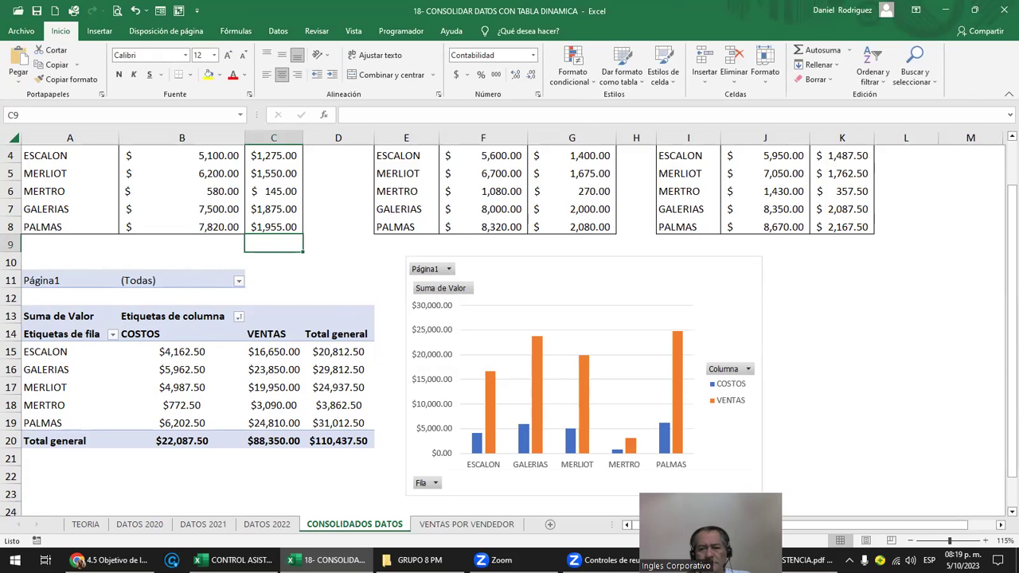
{"action": "left_click", "coordinate": [297, 495]}
{"action": "scroll", "coordinate": [293, 489], "scroll_direction": "up", "scroll_amount": 1}
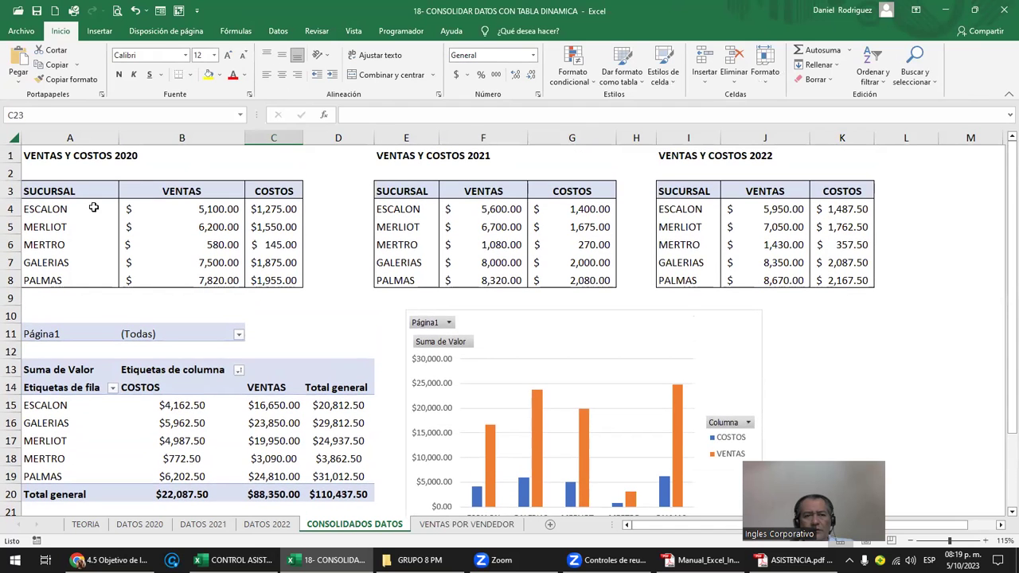
{"action": "left_click_drag", "start_coordinate": [94, 208], "coordinate": [74, 273]}
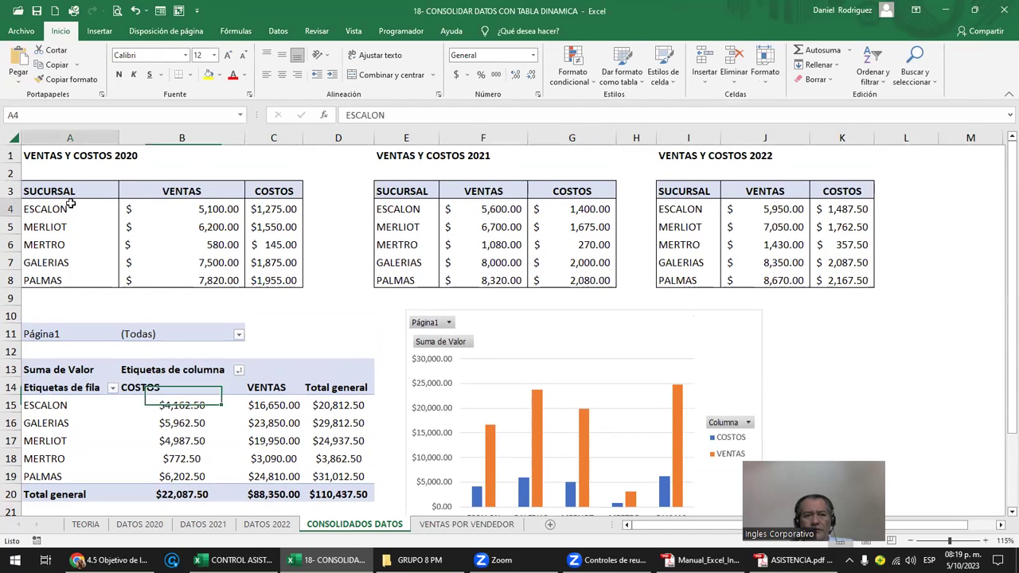
{"action": "left_click", "coordinate": [75, 273]}
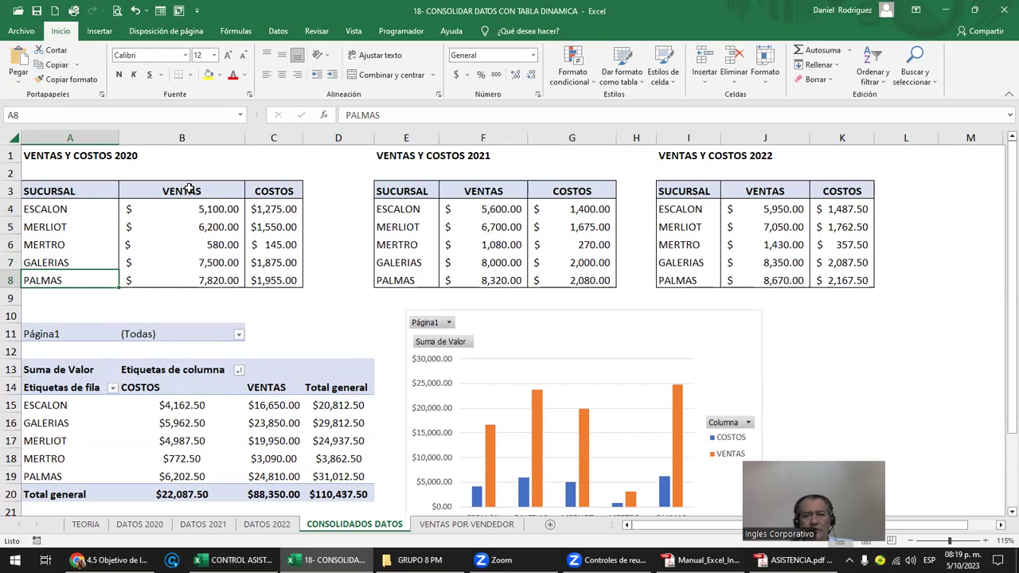
{"action": "key", "text": "Up"}
{"action": "key", "text": "Up"}
{"action": "key", "text": "Up"}
{"action": "key", "text": "Up"}
{"action": "key", "text": "Up"}
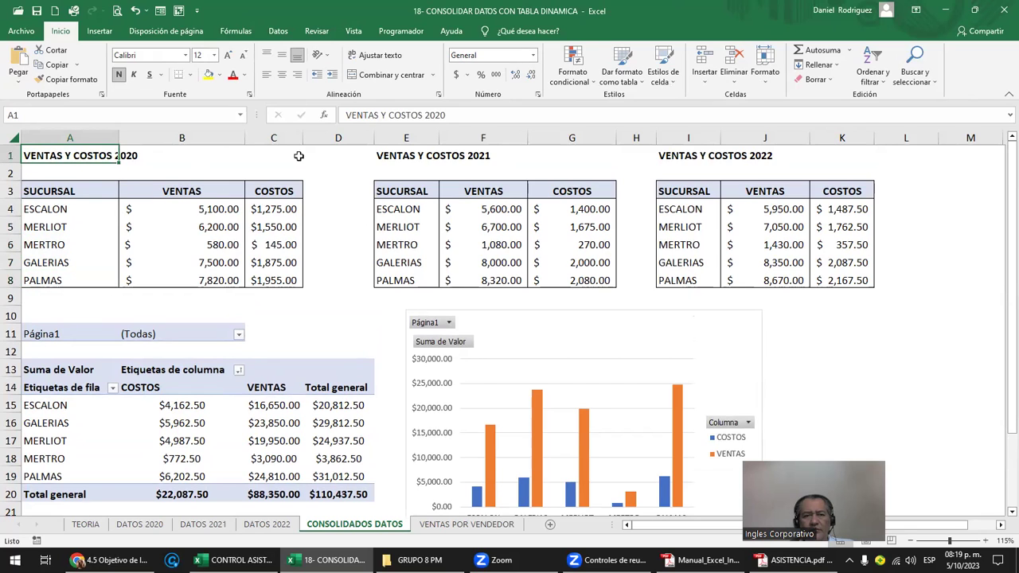
{"action": "left_click", "coordinate": [404, 159]}
{"action": "left_click", "coordinate": [684, 160]}
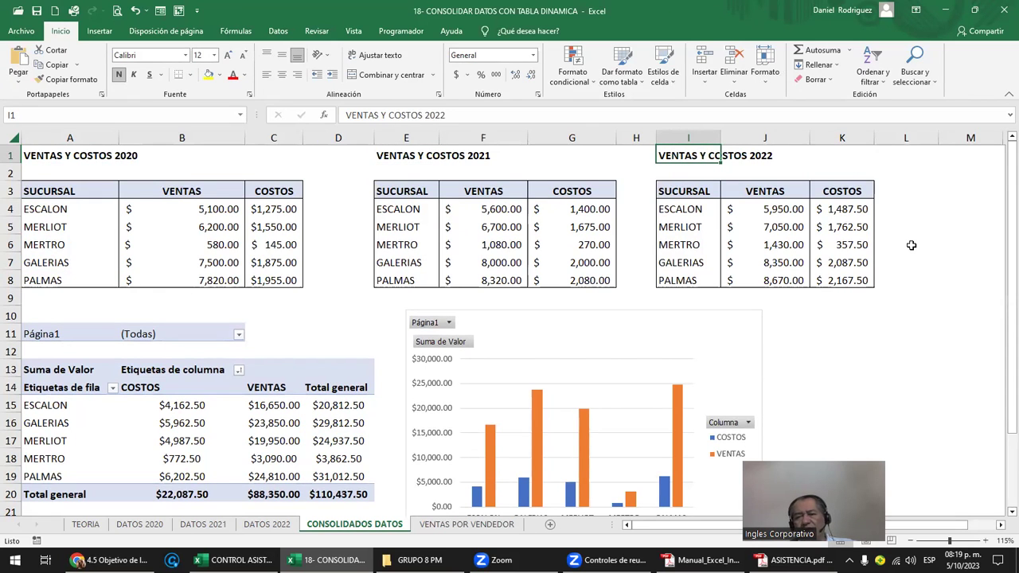
{"action": "scroll", "coordinate": [319, 335], "scroll_direction": "down", "scroll_amount": 1}
{"action": "left_click", "coordinate": [179, 358]}
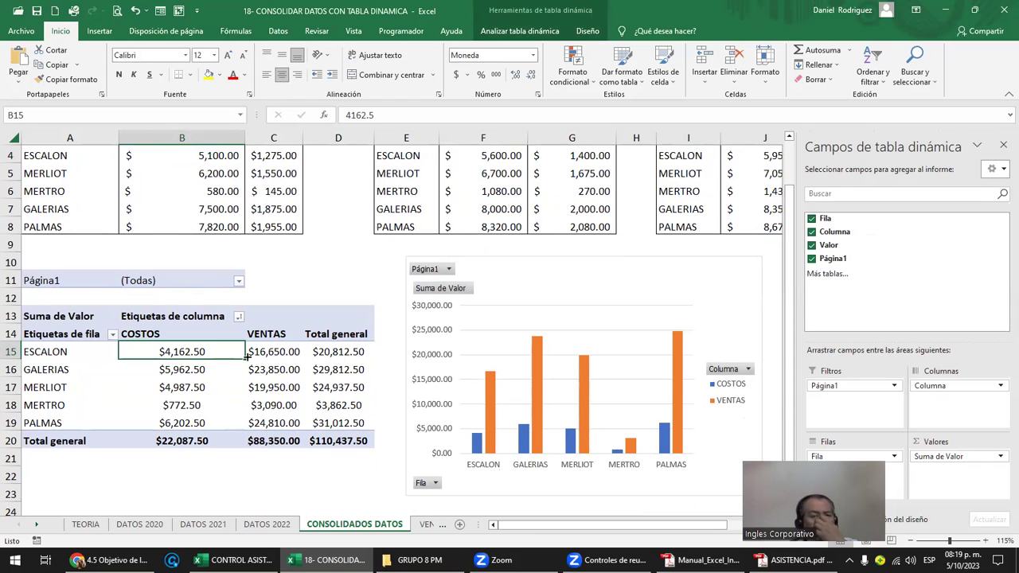
{"action": "scroll", "coordinate": [247, 358], "scroll_direction": "up", "scroll_amount": 1}
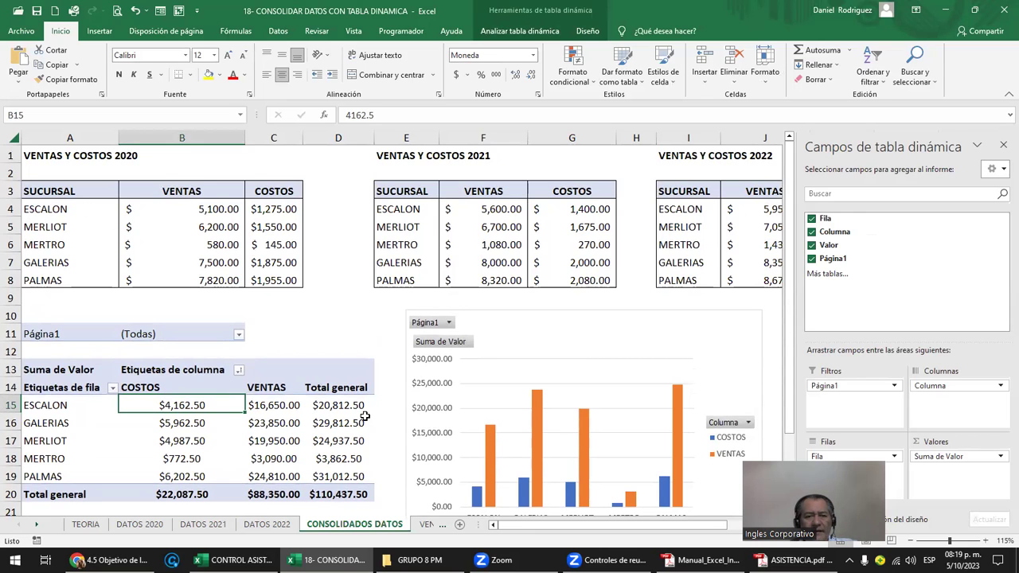
{"action": "scroll", "coordinate": [360, 418], "scroll_direction": "down", "scroll_amount": 1}
{"action": "mouse_move", "coordinate": [338, 494]}
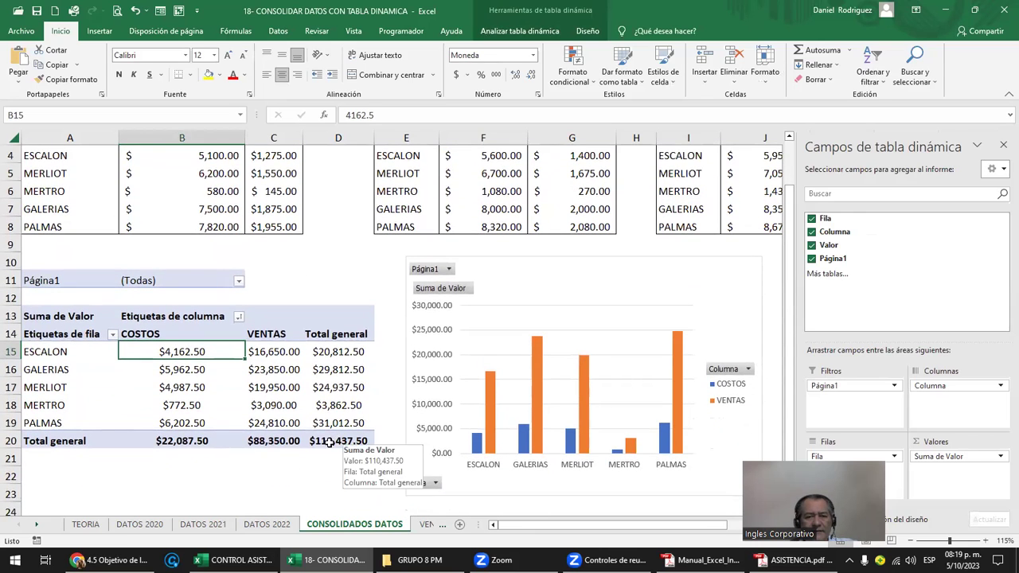
Drill into the pivot's grand total to list its source records on Hoja1.
{"action": "double_click", "coordinate": [330, 441]}
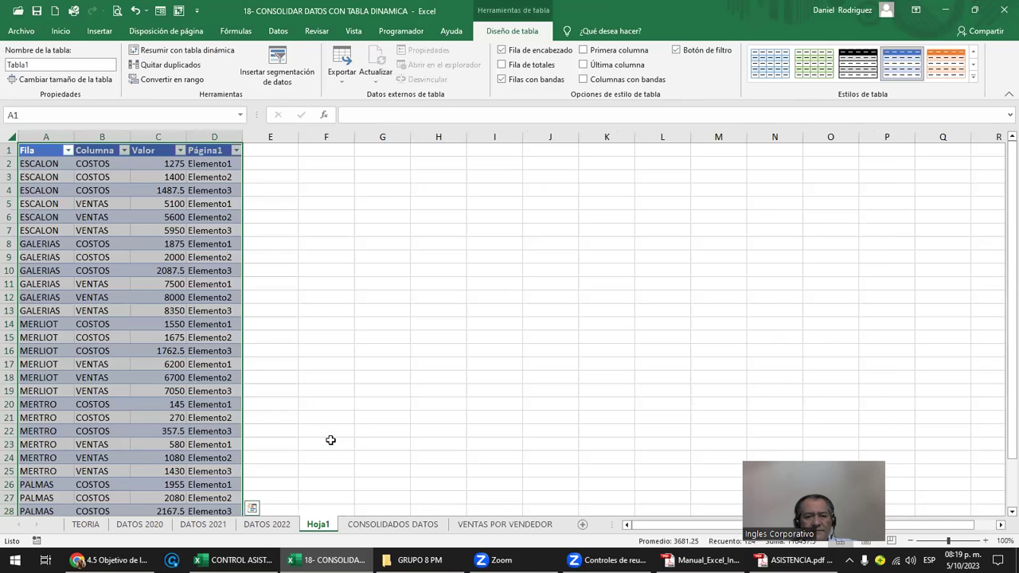
{"action": "left_click", "coordinate": [366, 321]}
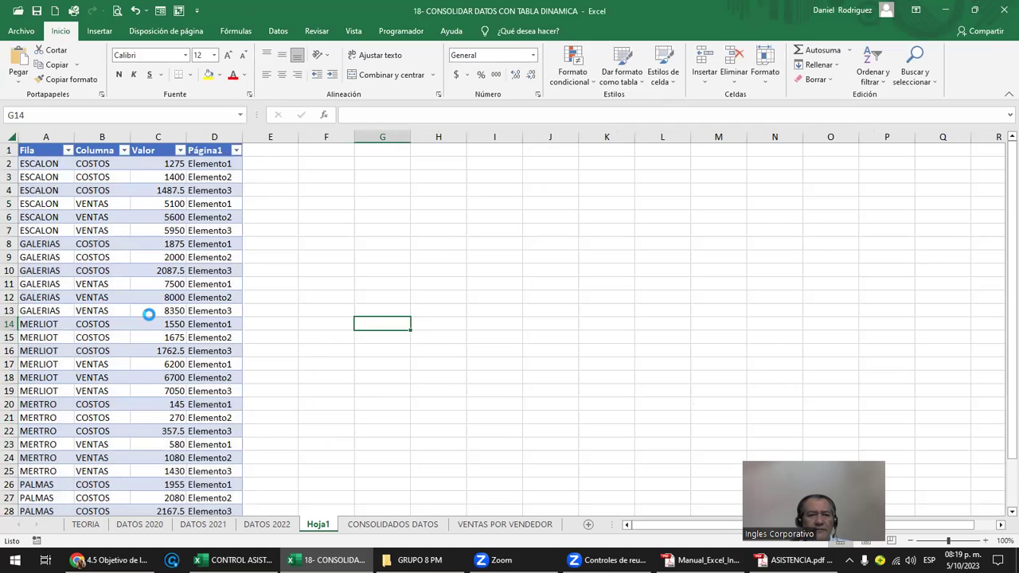
{"action": "scroll", "coordinate": [149, 312], "scroll_direction": "up", "scroll_amount": 3, "text": "ctrl"}
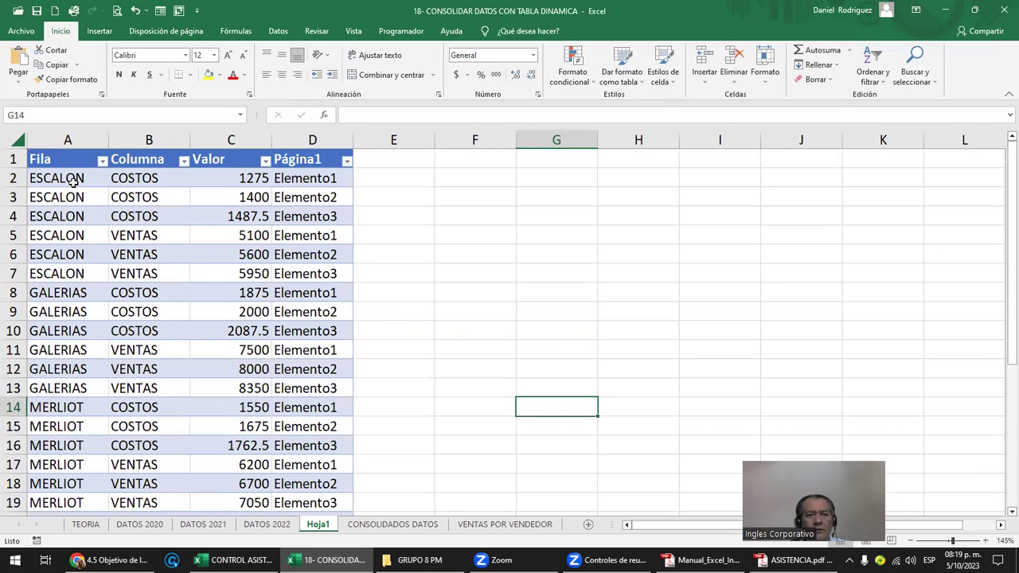
{"action": "left_click", "coordinate": [70, 178]}
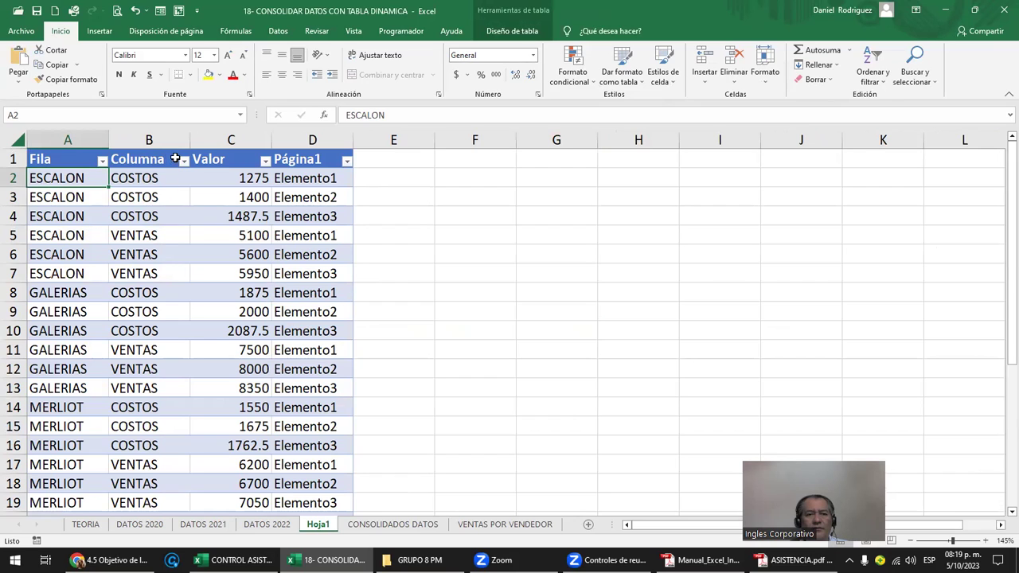
Widen column B (Columna) on Hoja1, check the headers, and return to CONSOLIDADOS DATOS.
{"action": "left_click_drag", "start_coordinate": [192, 140], "coordinate": [209, 140]}
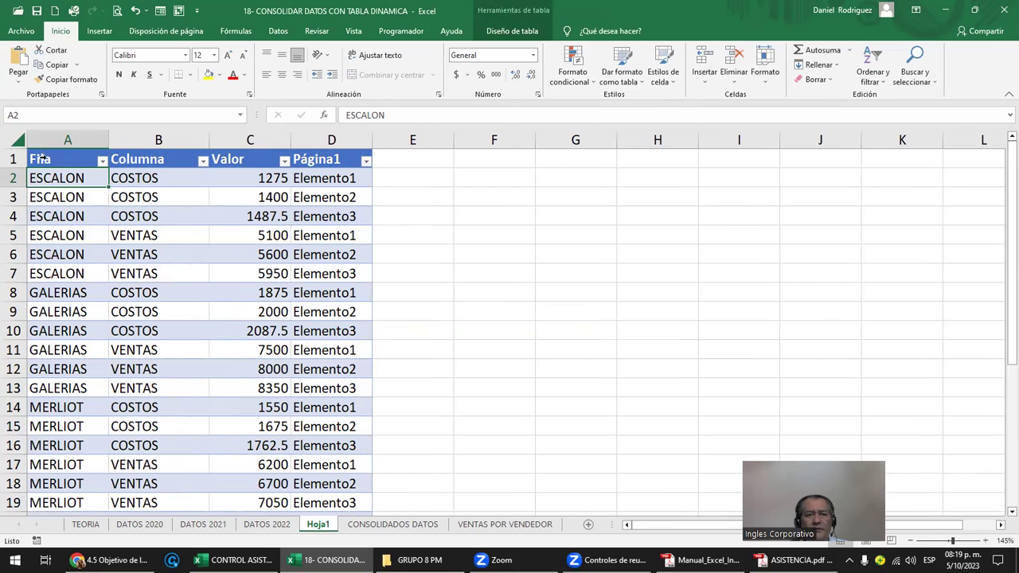
{"action": "left_click", "coordinate": [49, 158]}
{"action": "left_click", "coordinate": [127, 158]}
{"action": "left_click", "coordinate": [223, 158]}
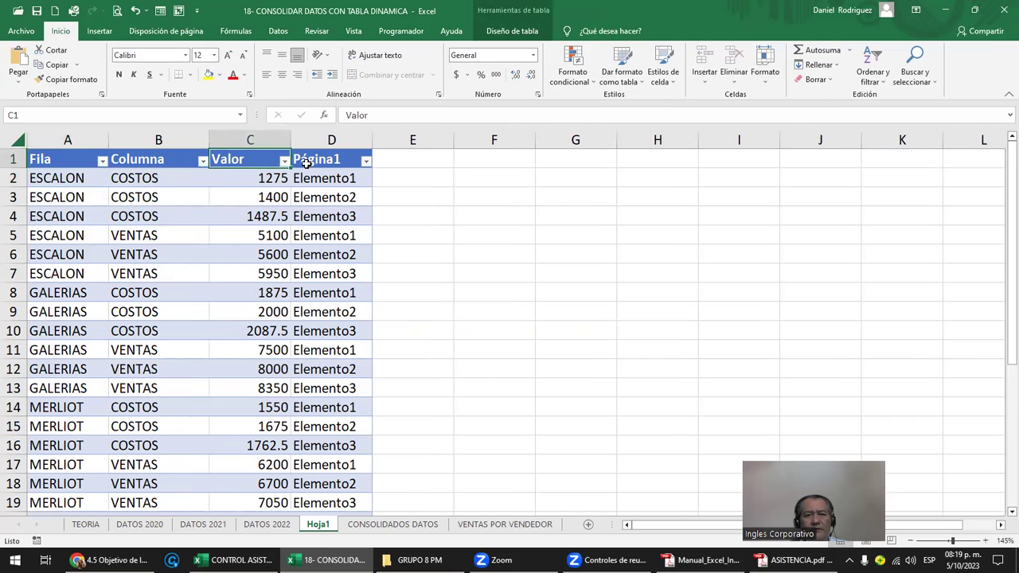
{"action": "left_click", "coordinate": [310, 159]}
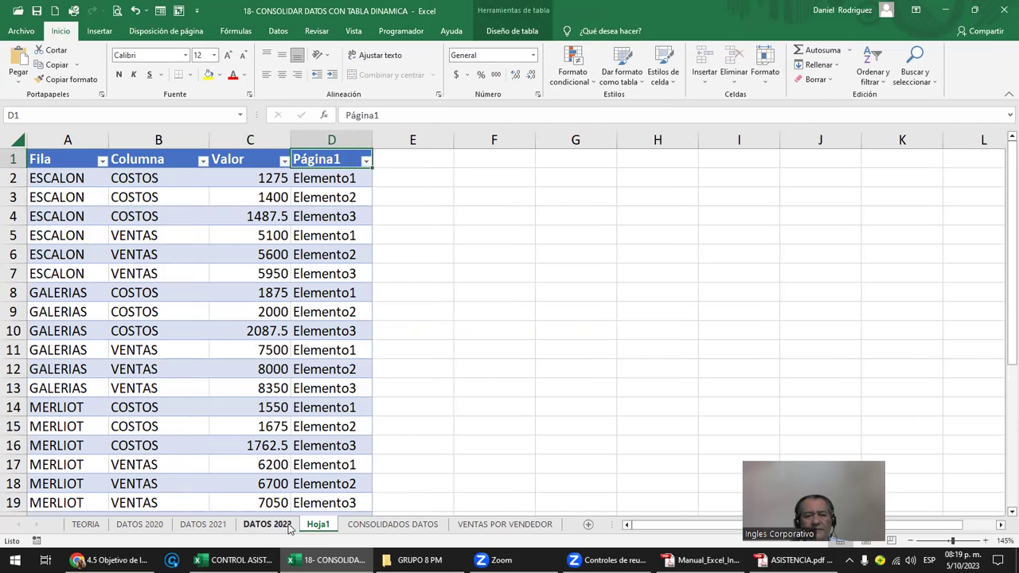
{"action": "left_click", "coordinate": [392, 524]}
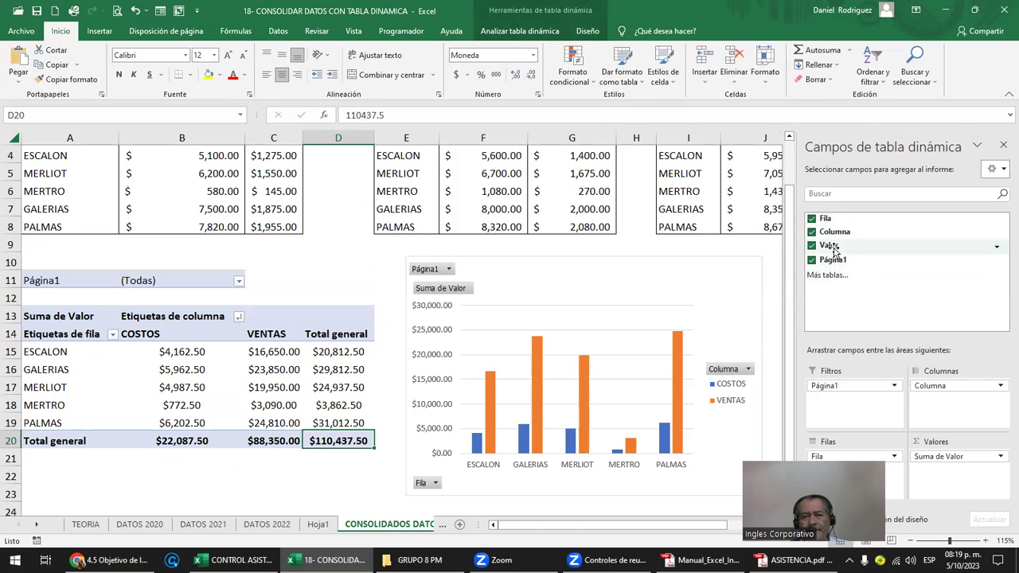
Select the 2020, 2021 and 2022 tables (A4:C8, E4:G8, I4:K8), then Hoja1's Fila entries.
{"action": "scroll", "coordinate": [350, 254], "scroll_direction": "up", "scroll_amount": 1}
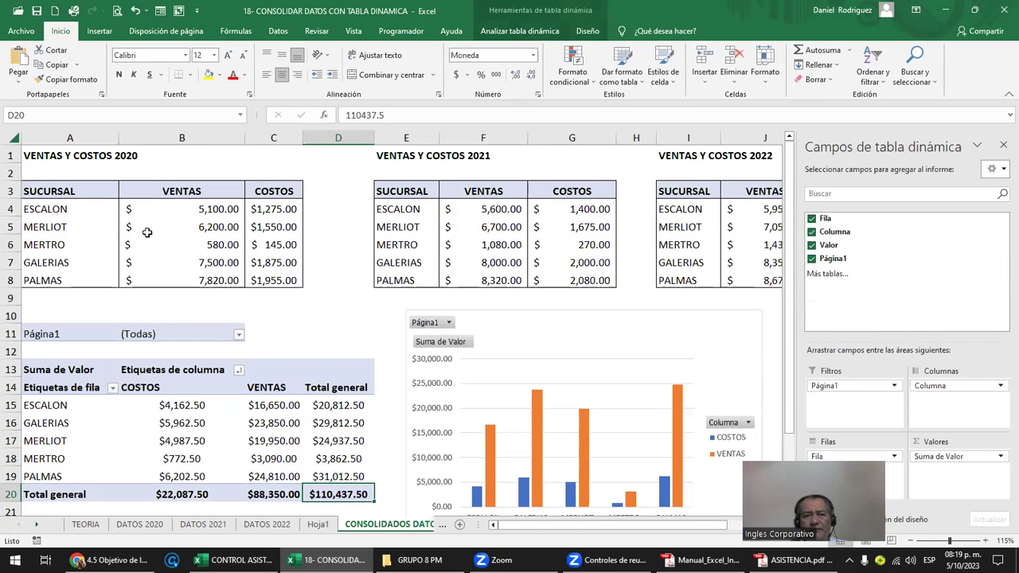
{"action": "left_click", "coordinate": [60, 209]}
{"action": "left_click_drag", "start_coordinate": [58, 224], "coordinate": [139, 276]}
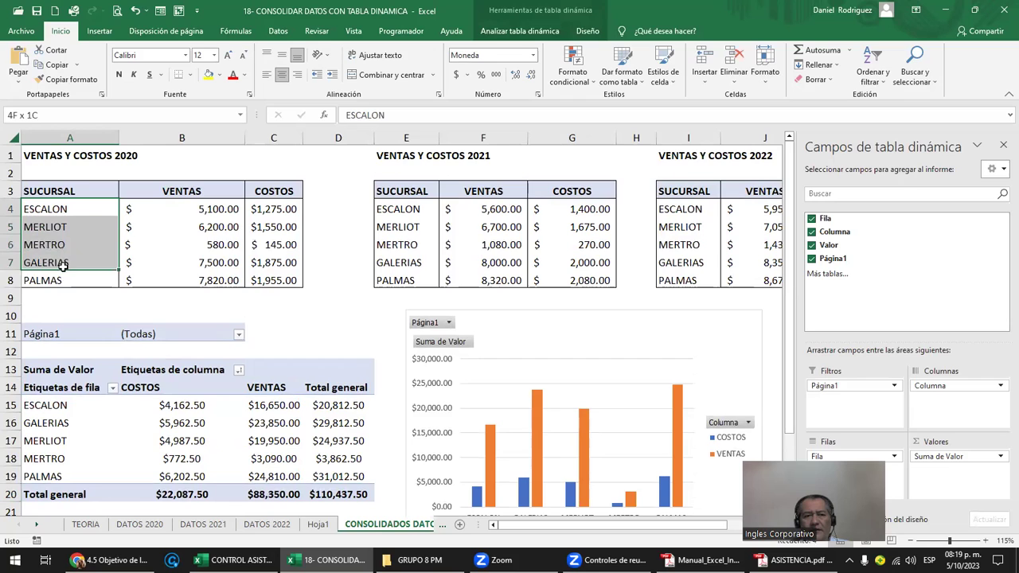
{"action": "left_click_drag", "start_coordinate": [139, 276], "coordinate": [271, 279]}
{"action": "left_click_drag", "start_coordinate": [395, 210], "coordinate": [569, 283]}
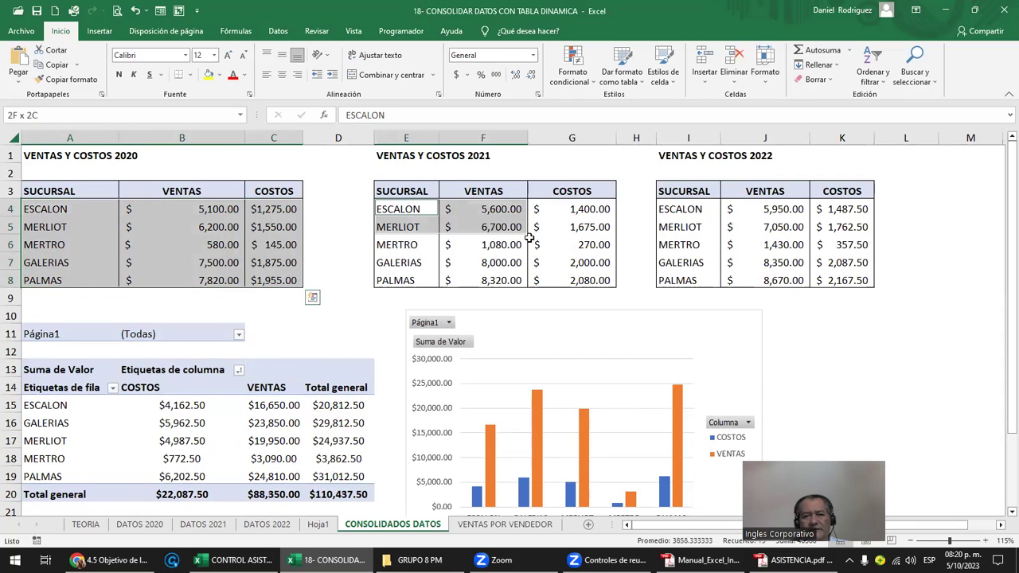
{"action": "left_click_drag", "start_coordinate": [673, 209], "coordinate": [832, 277]}
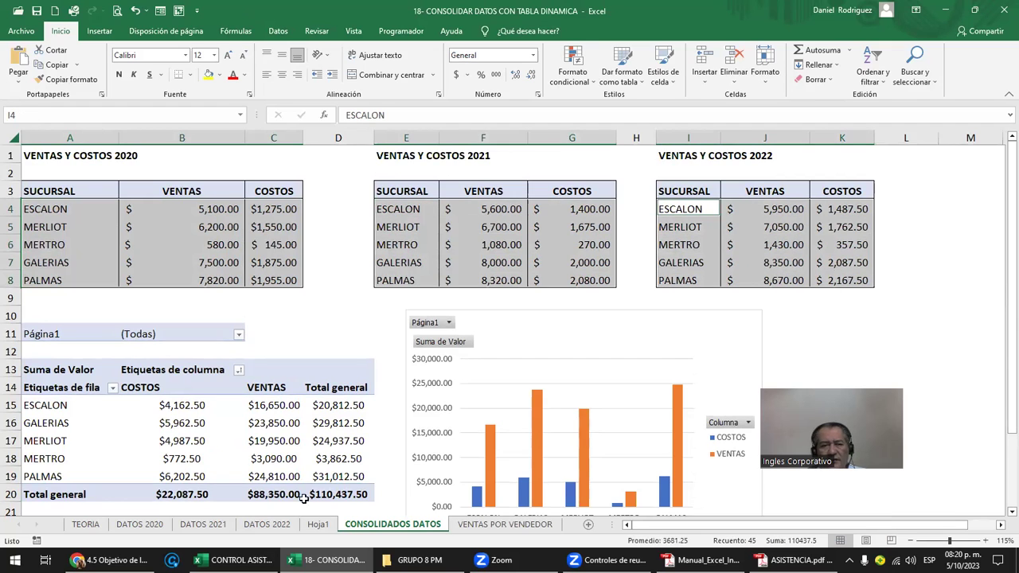
{"action": "left_click", "coordinate": [318, 524]}
{"action": "mouse_move", "coordinate": [64, 182]}
{"action": "left_mouse_down"}
{"action": "mouse_move", "coordinate": [89, 538]}
{"action": "mouse_move", "coordinate": [90, 485]}
{"action": "left_mouse_up"}
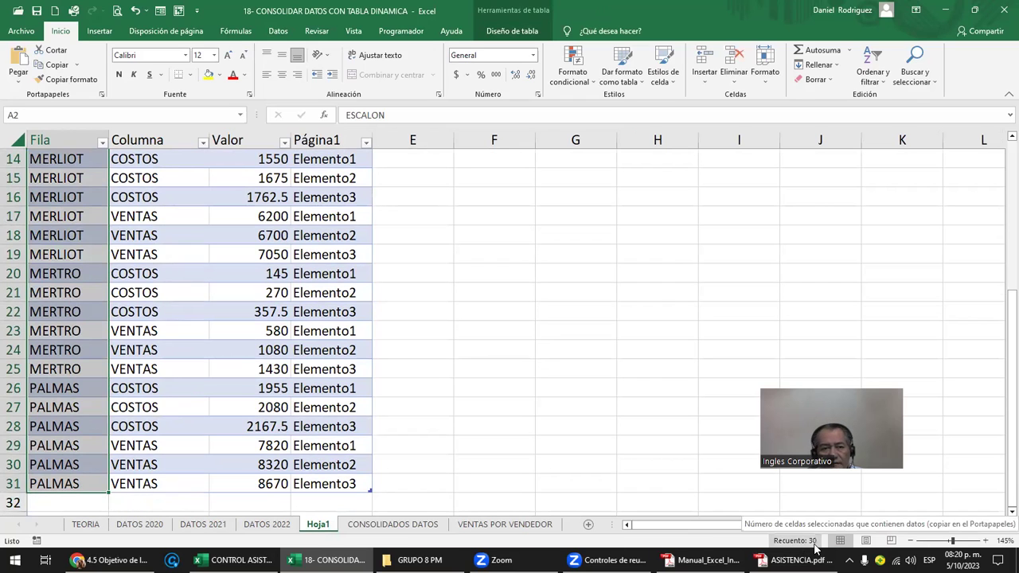
Select the six ESCALON rows A2:A7 on Hoja1, then go back to CONSOLIDADOS DATOS.
{"action": "scroll", "coordinate": [414, 456], "scroll_direction": "up", "scroll_amount": 1}
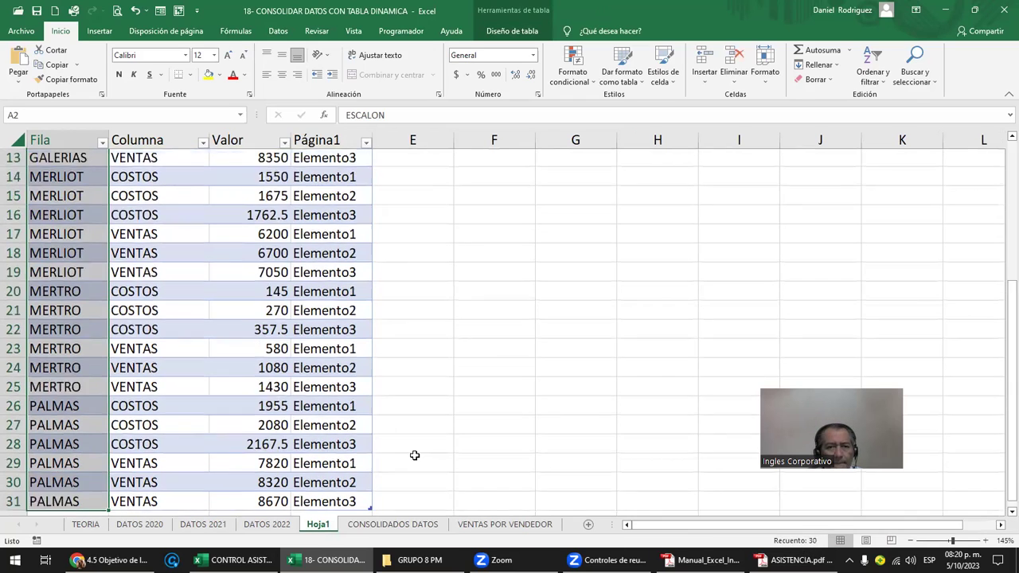
{"action": "scroll", "coordinate": [414, 456], "scroll_direction": "up", "scroll_amount": 4}
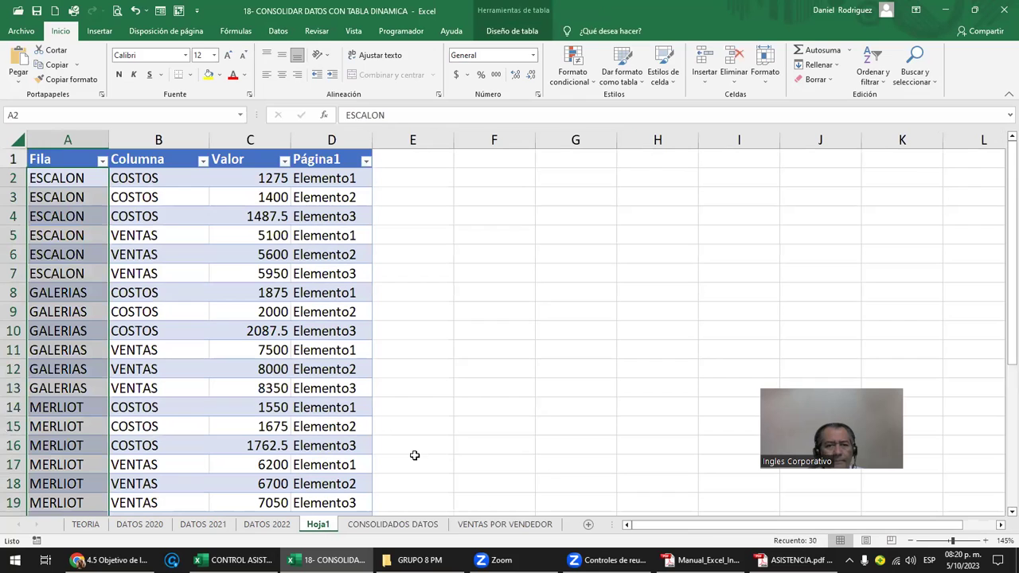
{"action": "left_click", "coordinate": [82, 179]}
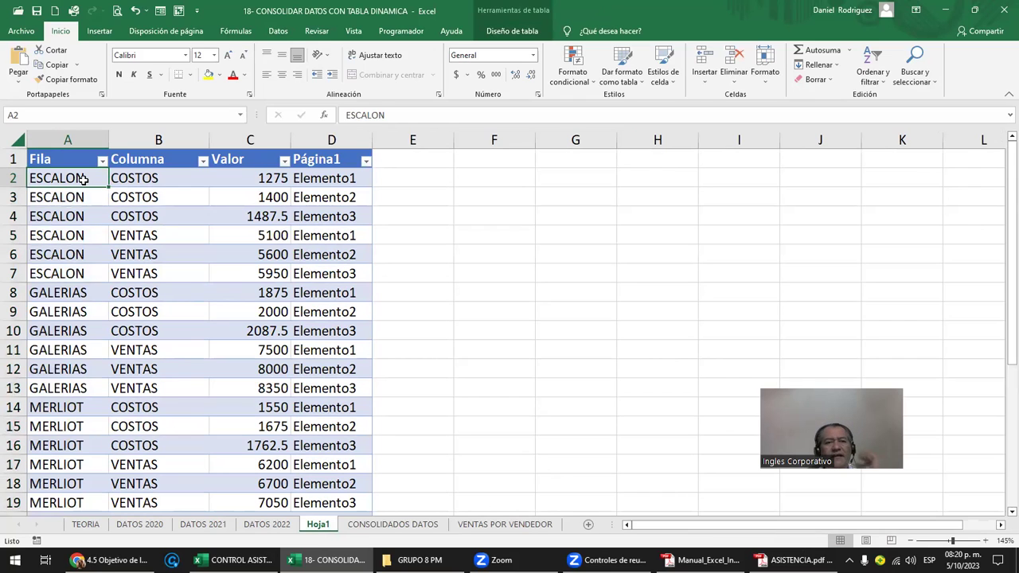
{"action": "left_click_drag", "start_coordinate": [69, 178], "coordinate": [66, 270]}
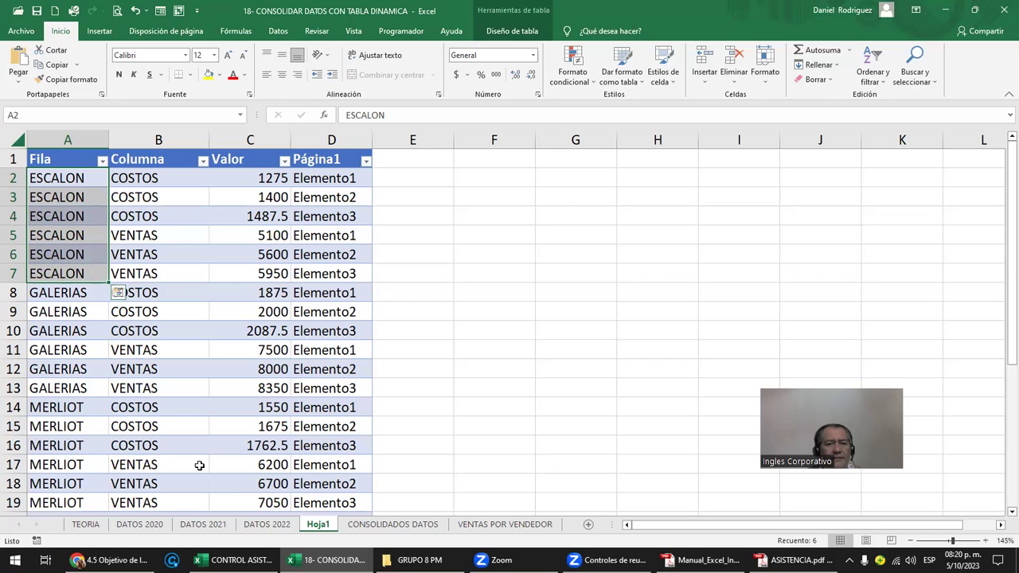
{"action": "left_click", "coordinate": [408, 526]}
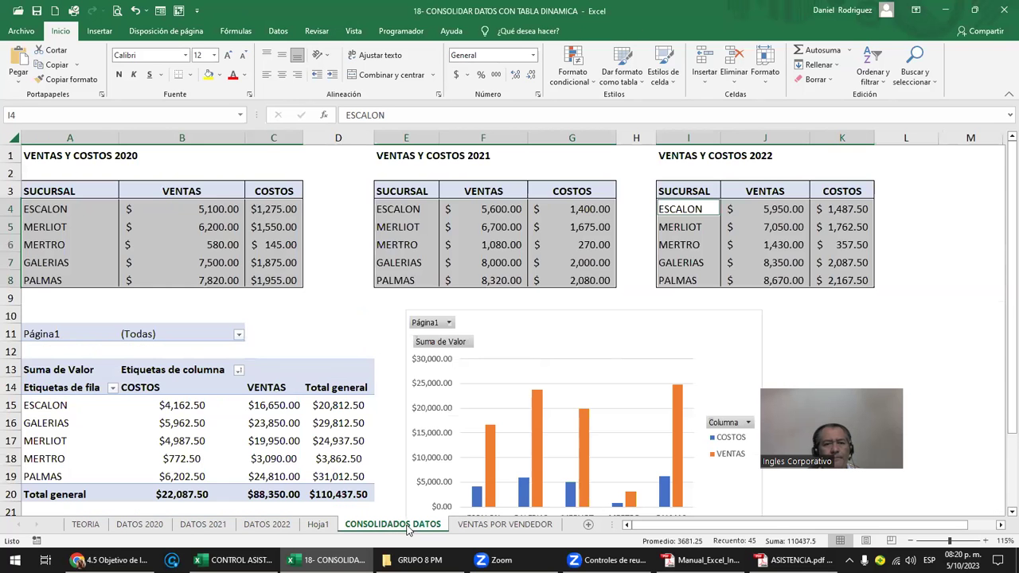
Select ESCALON's row A4:K4 across all three years, then switch to Hoja1.
{"action": "left_click", "coordinate": [187, 214]}
{"action": "left_click_drag", "start_coordinate": [66, 213], "coordinate": [55, 278]}
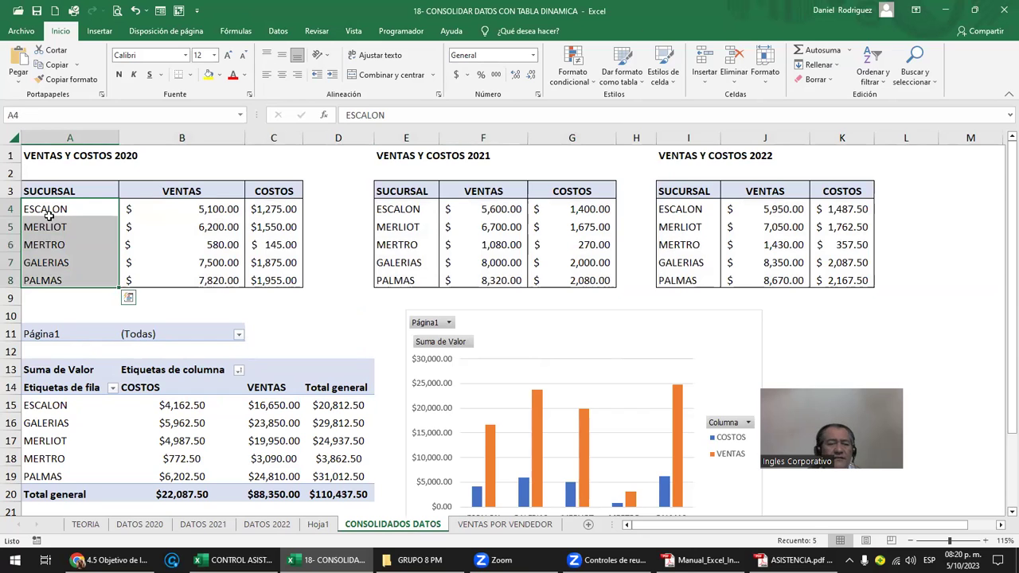
{"action": "left_click_drag", "start_coordinate": [52, 207], "coordinate": [259, 203]}
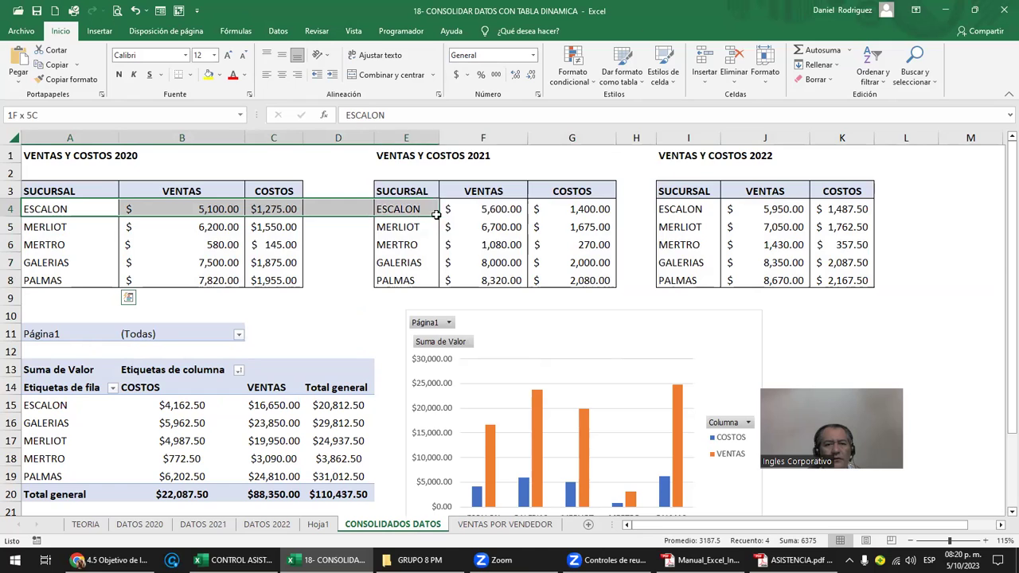
{"action": "left_click_drag", "start_coordinate": [261, 205], "coordinate": [836, 208]}
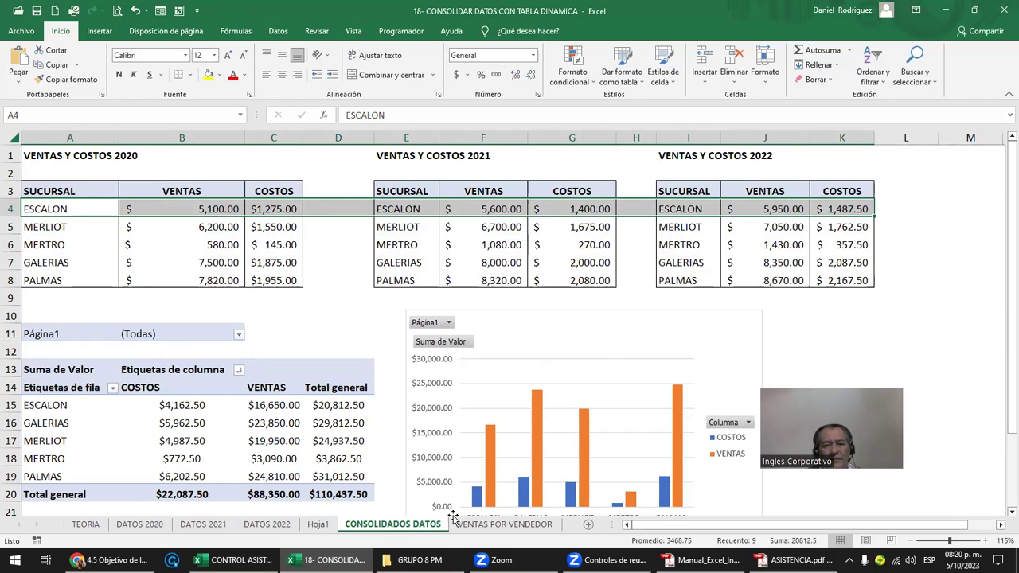
{"action": "left_click", "coordinate": [318, 526]}
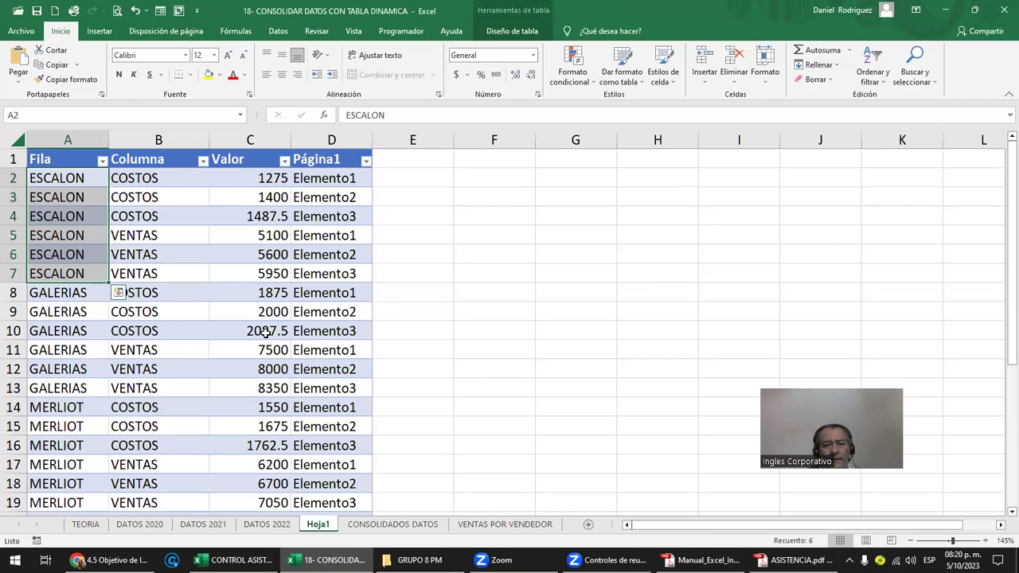
{"action": "left_click", "coordinate": [236, 181]}
{"action": "left_click", "coordinate": [341, 178]}
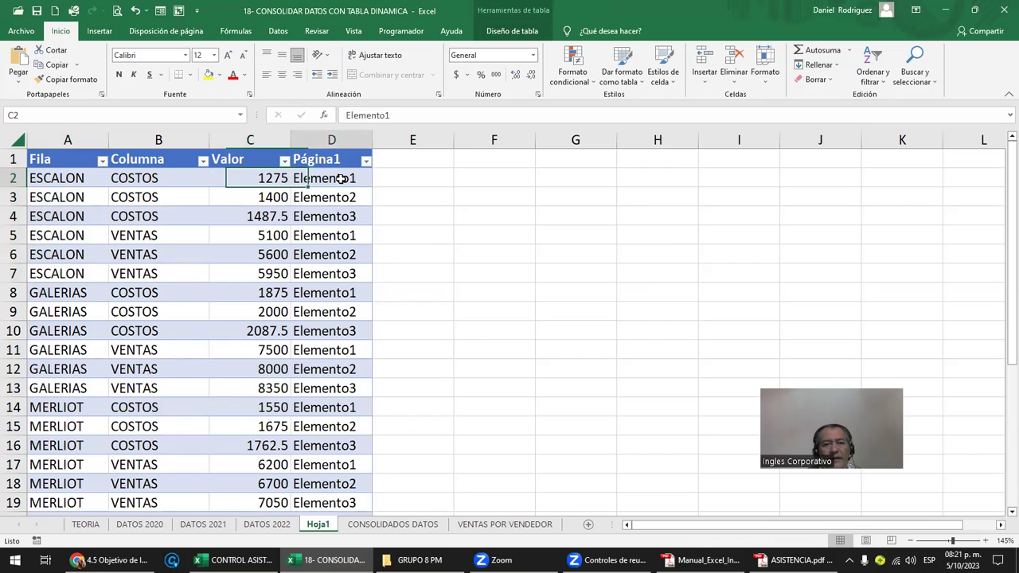
{"action": "scroll", "coordinate": [357, 264], "scroll_direction": "down", "scroll_amount": 3}
{"action": "scroll", "coordinate": [357, 264], "scroll_direction": "up", "scroll_amount": 3}
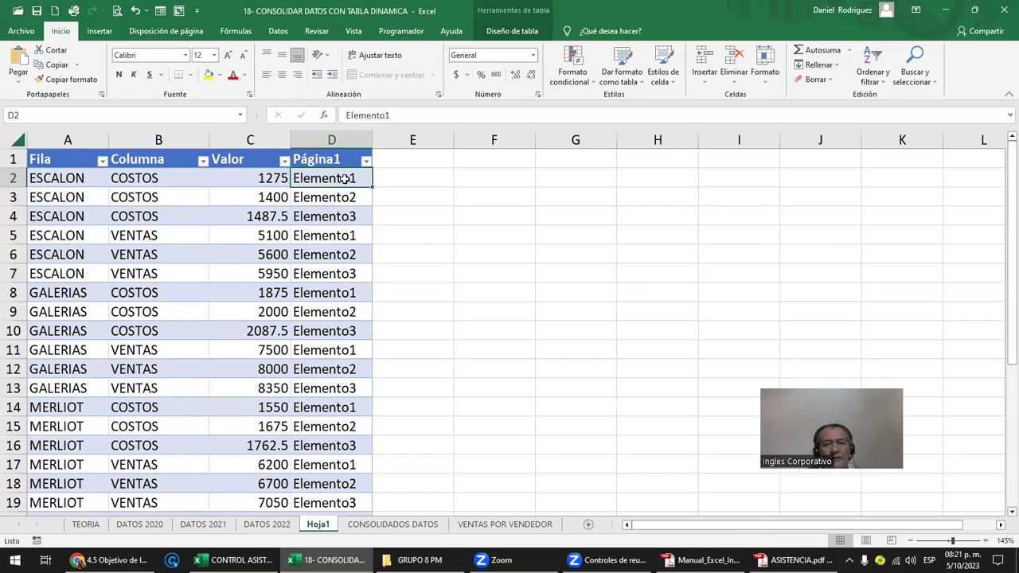
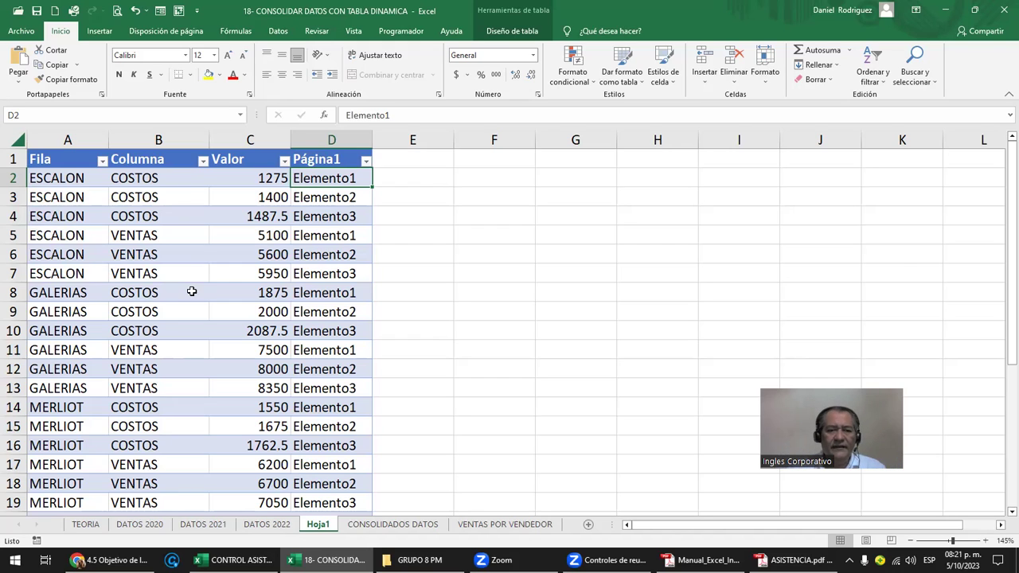
Delete the Hoja1 sheet permanently.
{"action": "right_click", "coordinate": [320, 528]}
{"action": "left_click", "coordinate": [383, 388]}
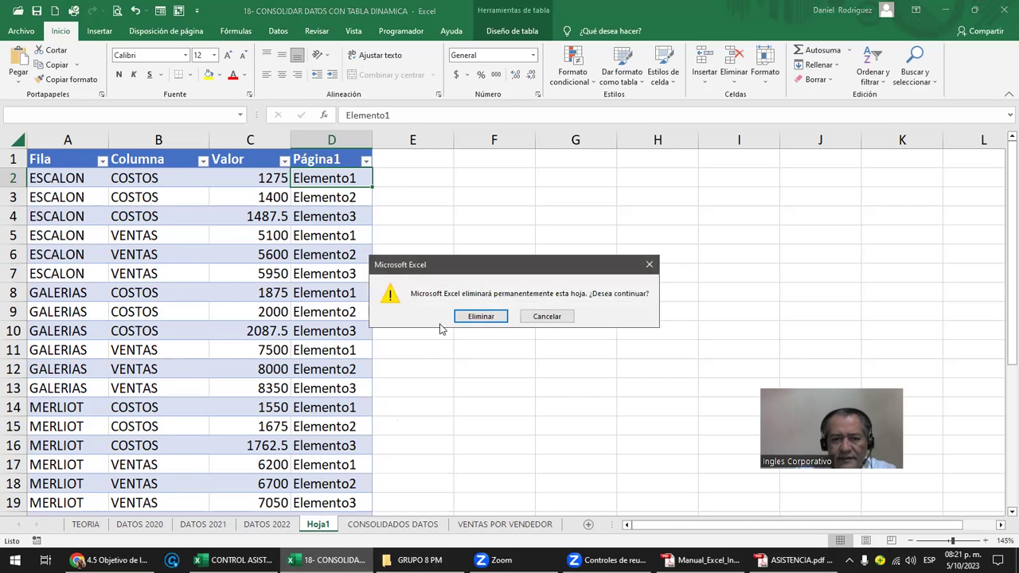
{"action": "left_click", "coordinate": [481, 316]}
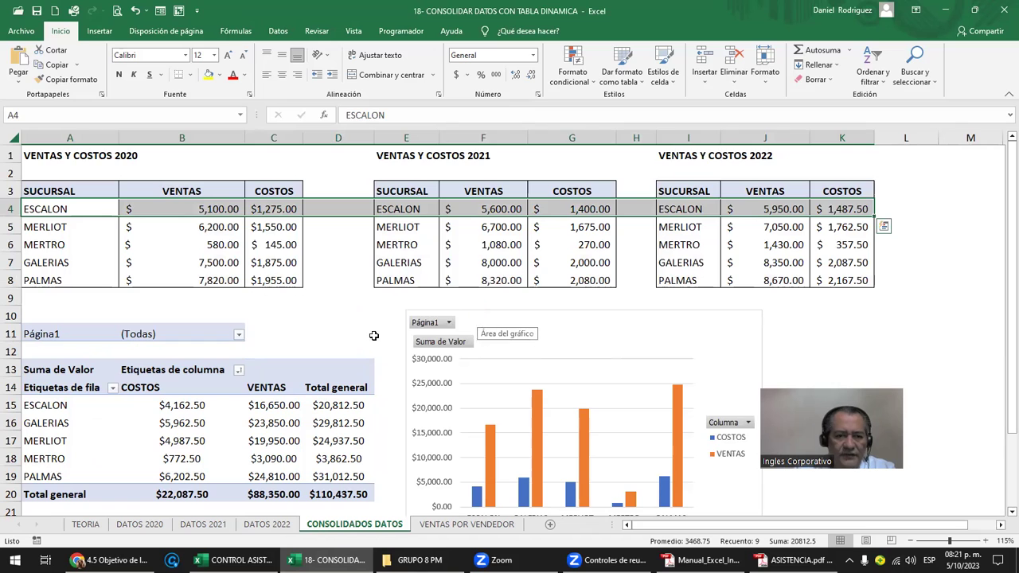
Review the CONSOLIDADOS DATOS pivot's COSTOS and VENTAS values, the yearly VENTAS columns and the pivot chart.
{"action": "left_click", "coordinate": [332, 329]}
{"action": "scroll", "coordinate": [332, 334], "scroll_direction": "down", "scroll_amount": 1}
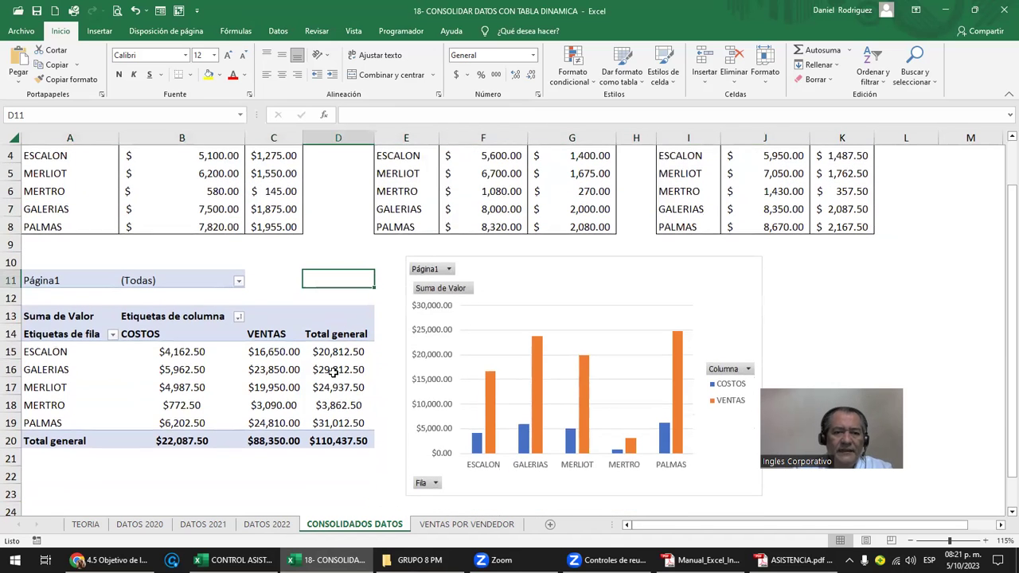
{"action": "left_click", "coordinate": [165, 352]}
{"action": "left_click_drag", "start_coordinate": [165, 352], "coordinate": [165, 423]}
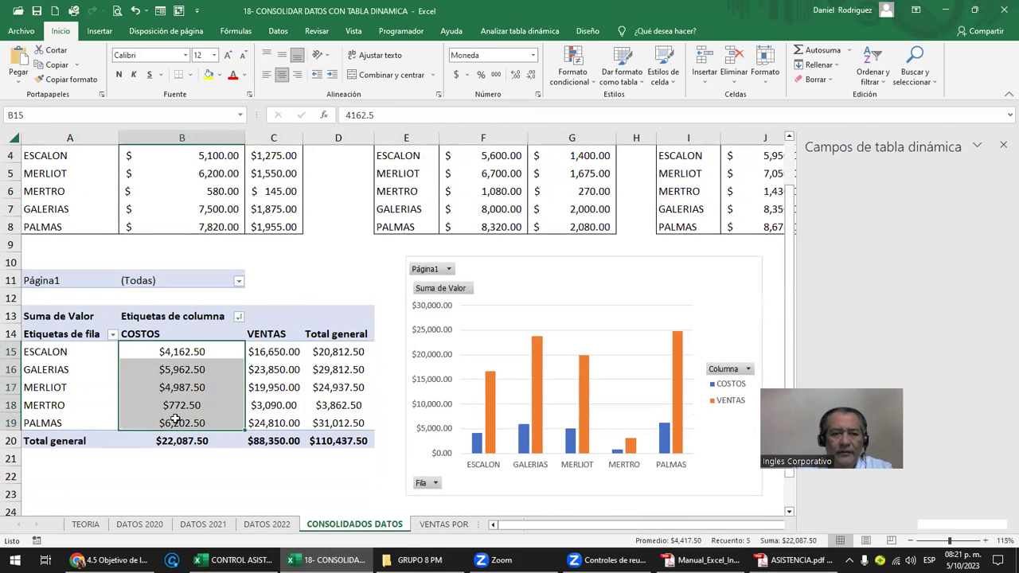
{"action": "left_click_drag", "start_coordinate": [256, 352], "coordinate": [262, 427]}
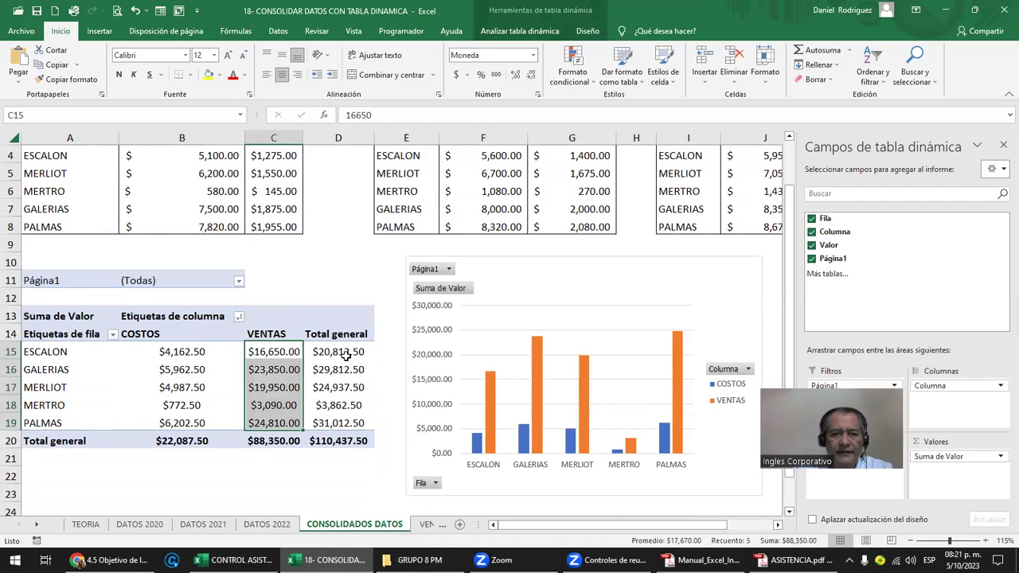
{"action": "left_click_drag", "start_coordinate": [346, 356], "coordinate": [344, 425]}
{"action": "scroll", "coordinate": [310, 323], "scroll_direction": "up", "scroll_amount": 1}
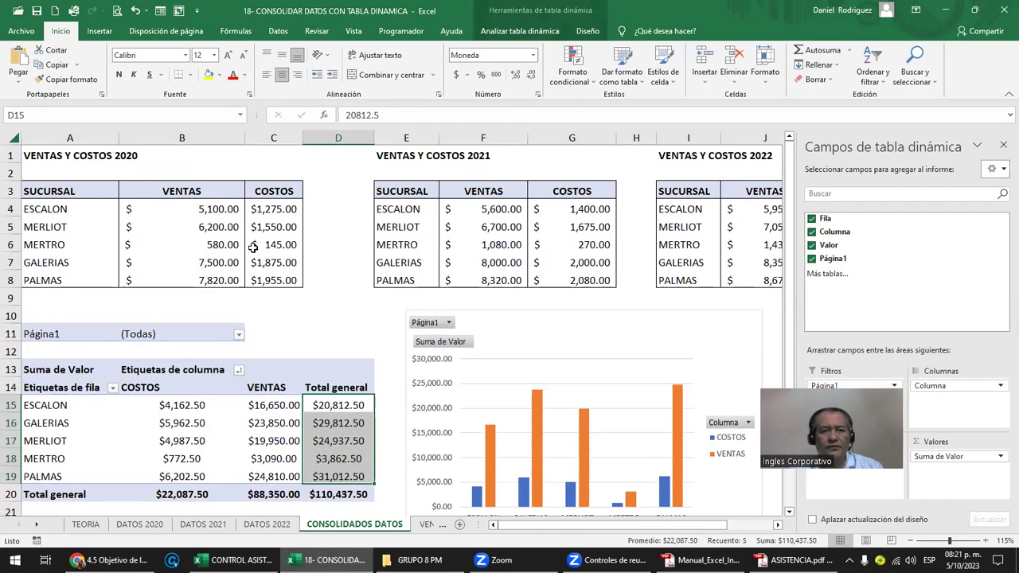
{"action": "left_click_drag", "start_coordinate": [215, 209], "coordinate": [217, 280]}
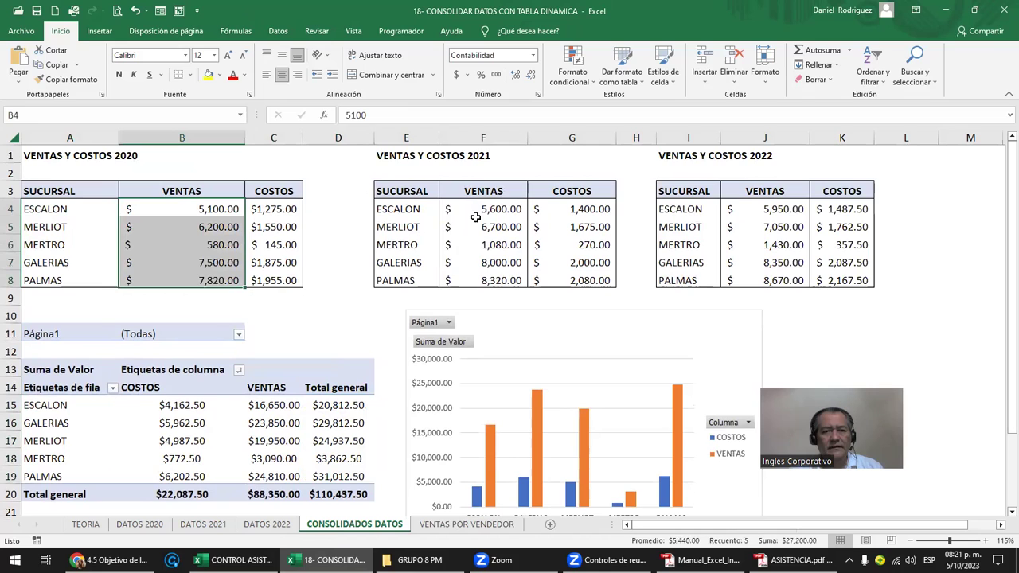
{"action": "left_click_drag", "start_coordinate": [475, 214], "coordinate": [482, 279]}
{"action": "left_click_drag", "start_coordinate": [780, 209], "coordinate": [780, 280]}
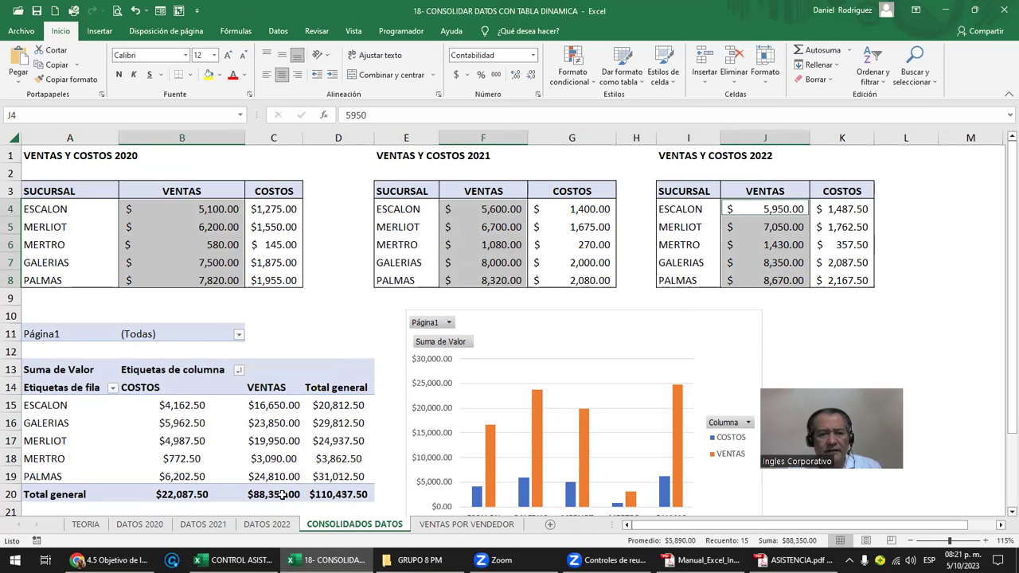
{"action": "left_click", "coordinate": [322, 299]}
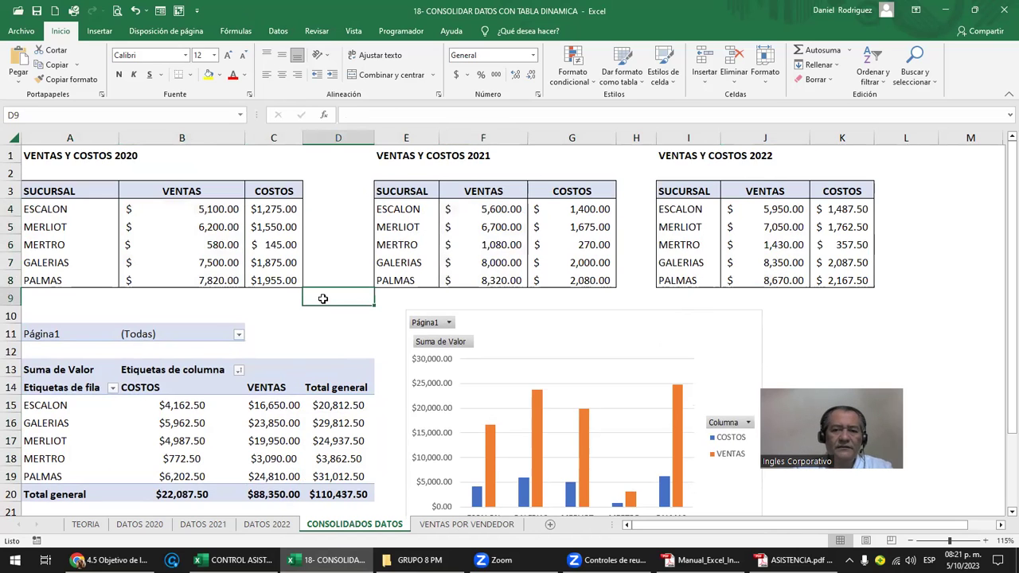
{"action": "left_click", "coordinate": [685, 352]}
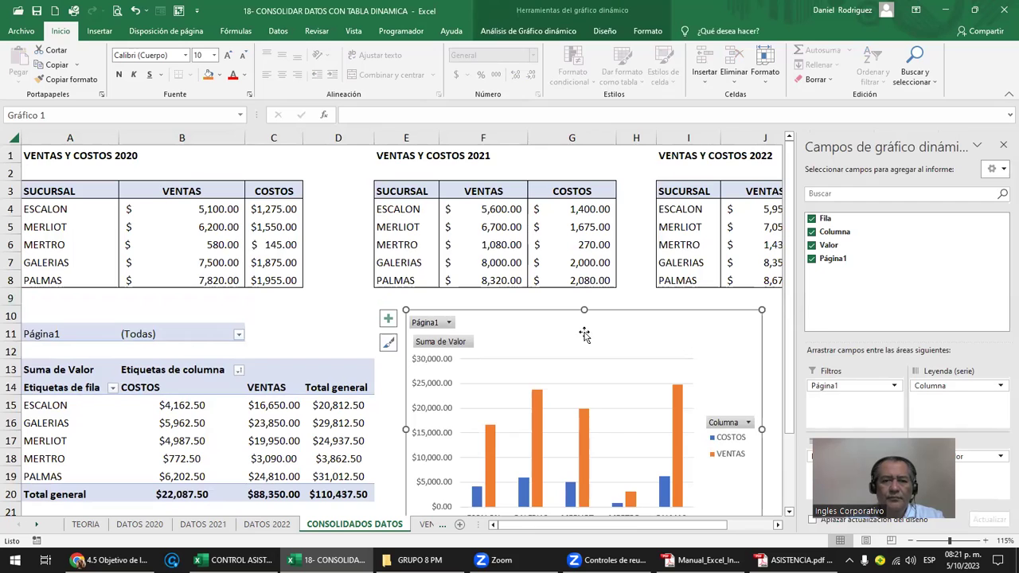
{"action": "left_click", "coordinate": [335, 311]}
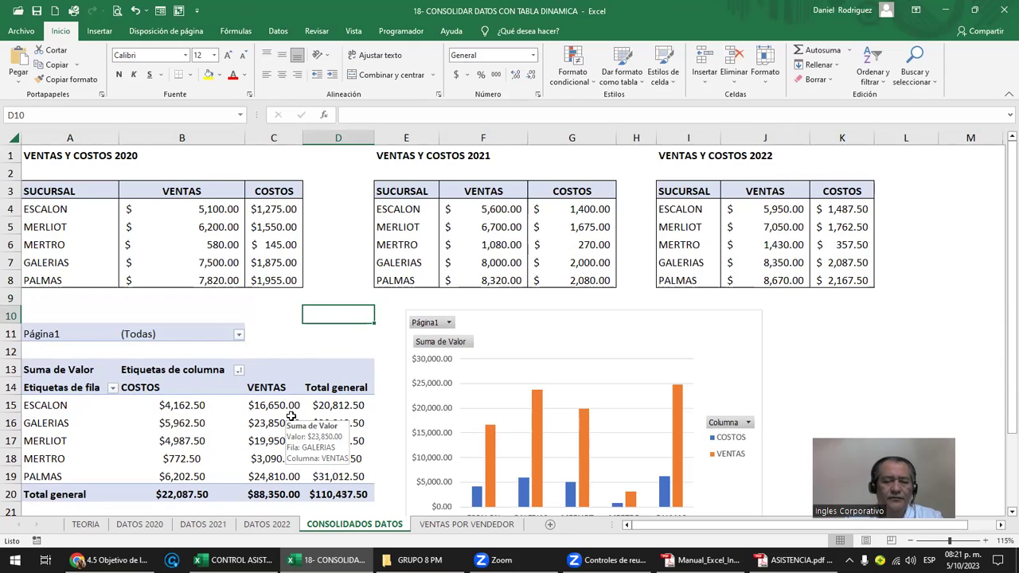
Look through the DATOS 2020–2022 sheets, check the pivot's Página1 filter, and end on DATOS 2020.
{"action": "left_click", "coordinate": [139, 526]}
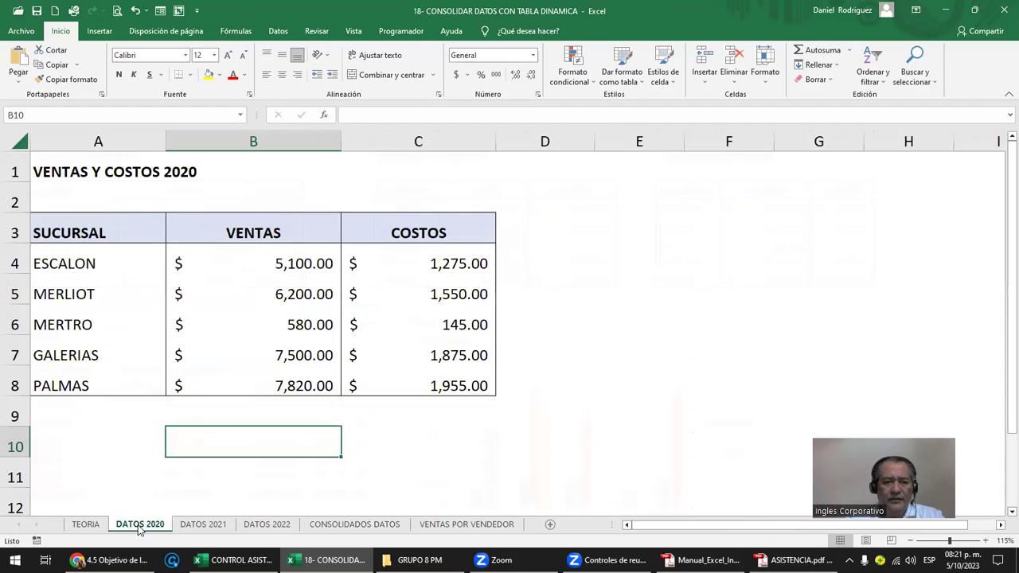
{"action": "left_click", "coordinate": [204, 525]}
{"action": "left_click", "coordinate": [263, 527]}
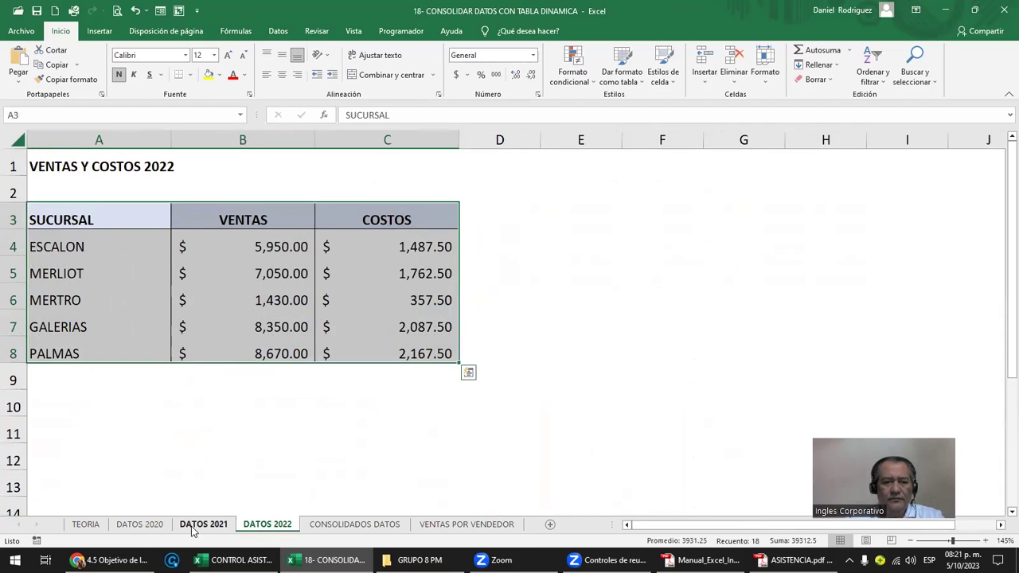
{"action": "left_click", "coordinate": [147, 526]}
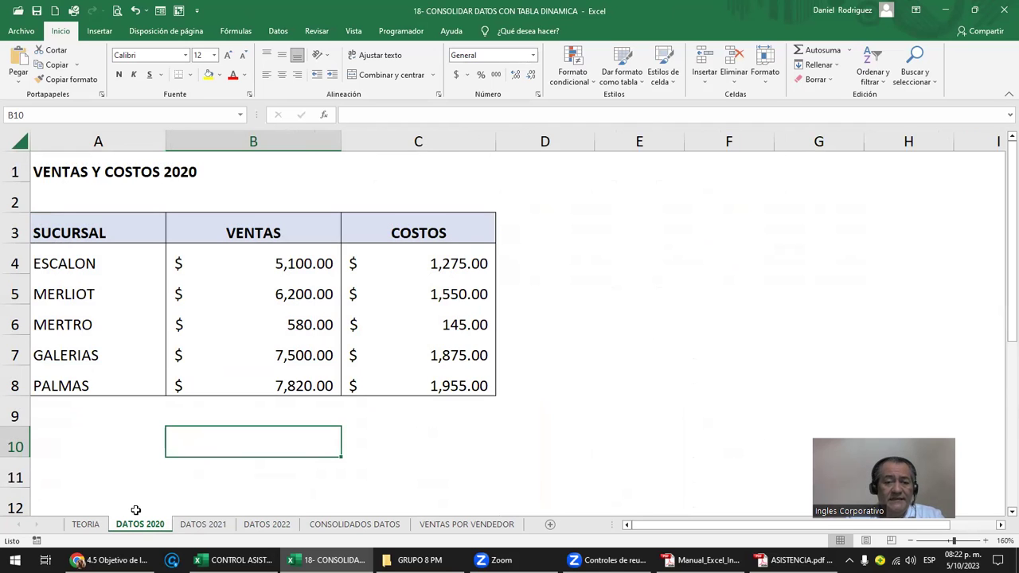
{"action": "left_click", "coordinate": [363, 528]}
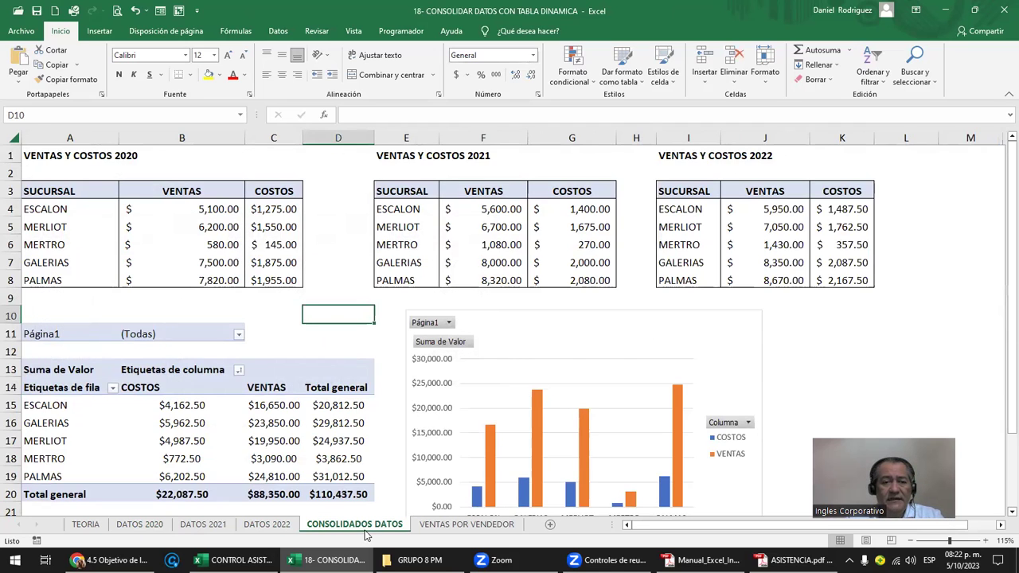
{"action": "left_click", "coordinate": [57, 313]}
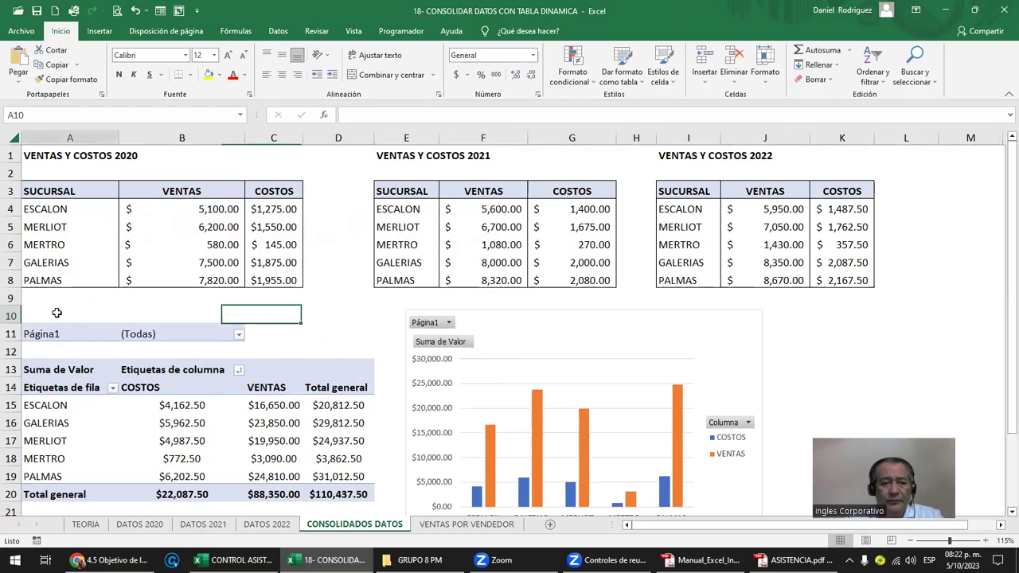
{"action": "left_click", "coordinate": [238, 335]}
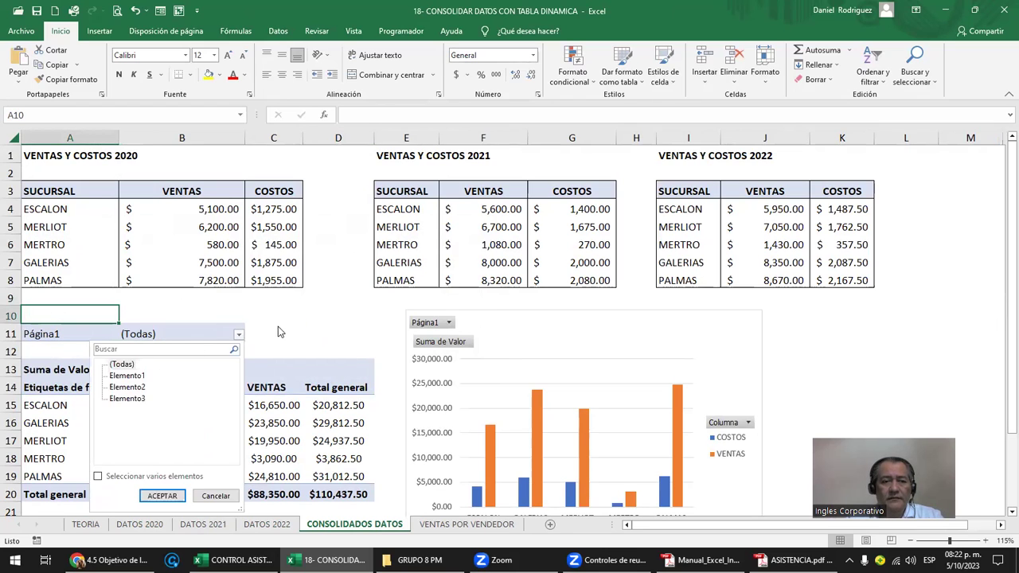
{"action": "left_click", "coordinate": [279, 329]}
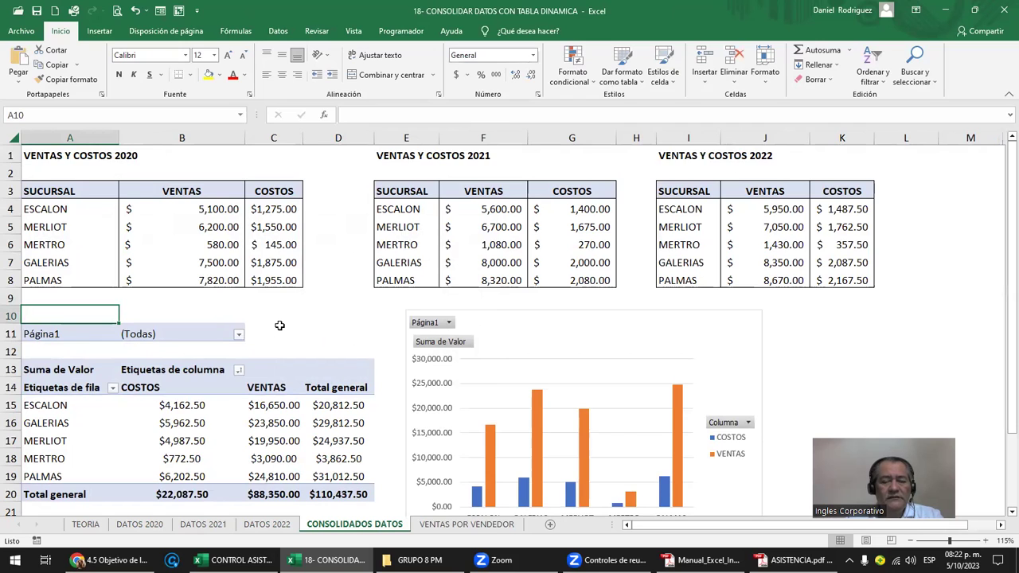
{"action": "left_click", "coordinate": [151, 525]}
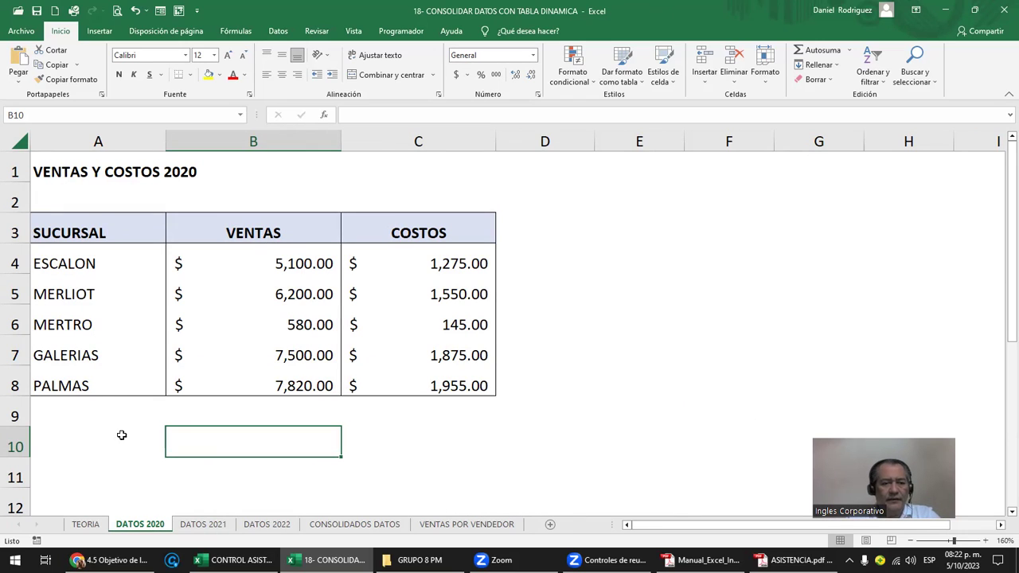
Start the PivotTable wizard with multiple consolidation ranges and a single page field.
{"action": "left_click", "coordinate": [80, 422]}
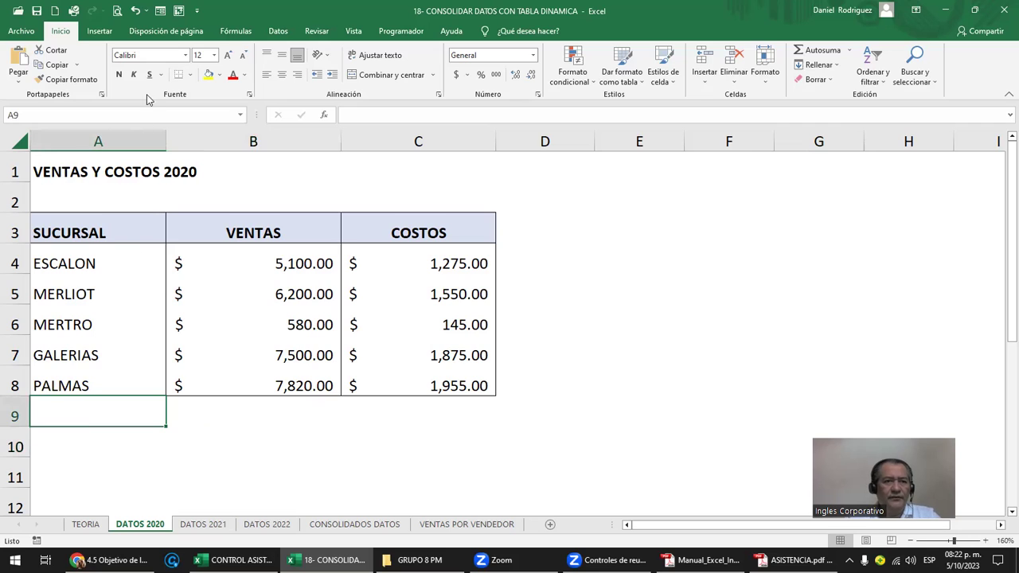
{"action": "left_click", "coordinate": [178, 19]}
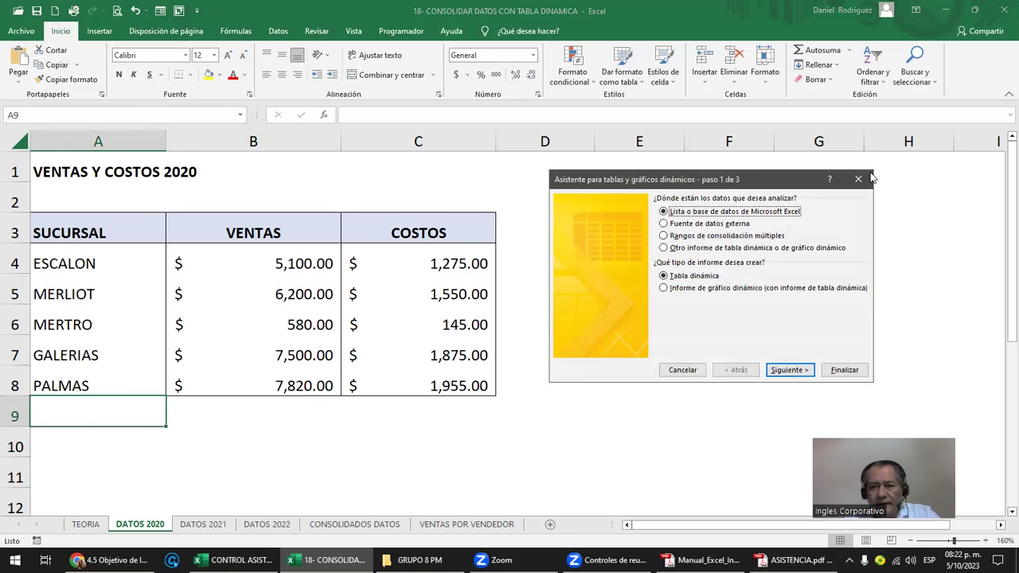
{"action": "left_click", "coordinate": [702, 238]}
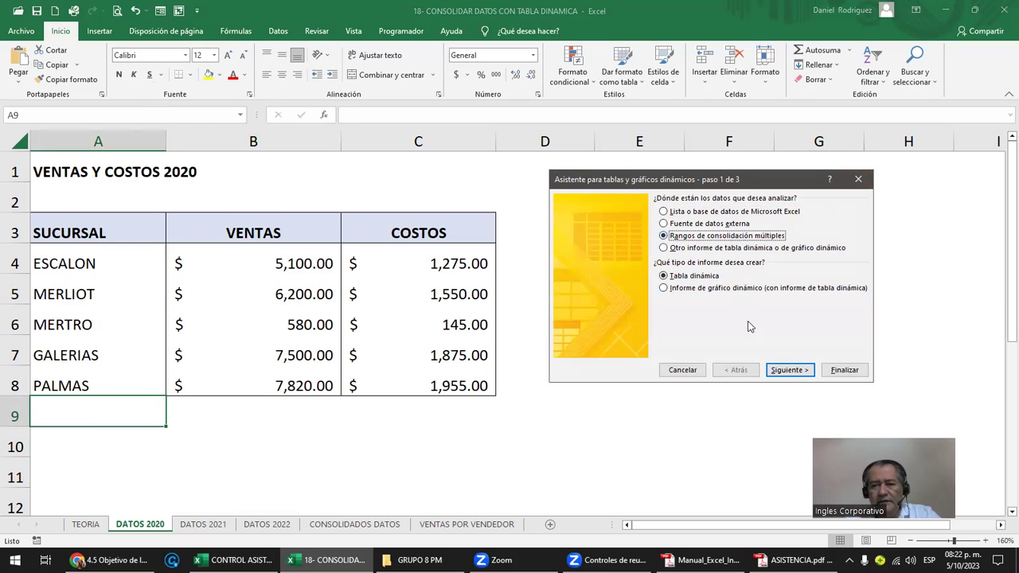
{"action": "left_click", "coordinate": [788, 370]}
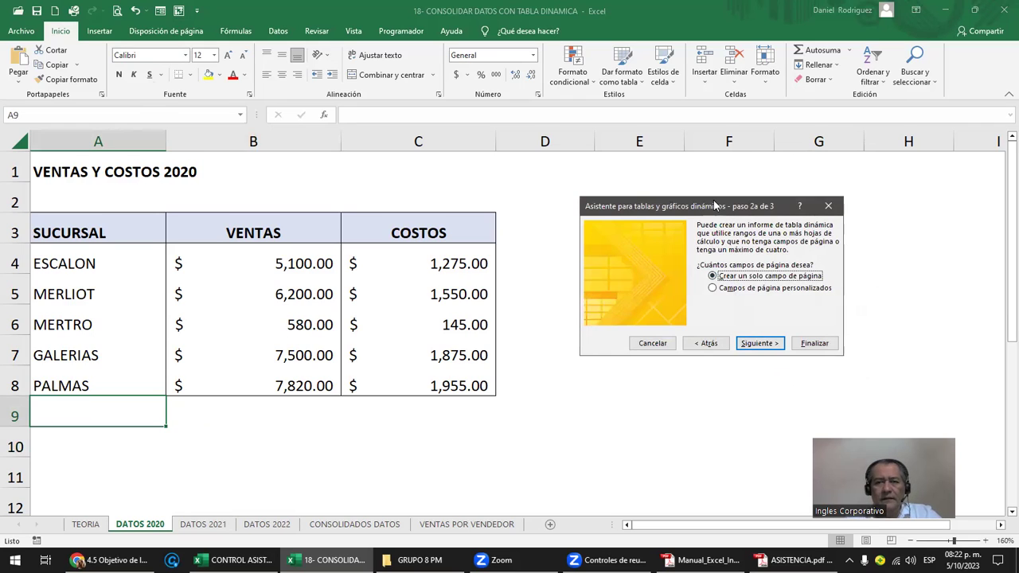
{"action": "left_click_drag", "start_coordinate": [706, 207], "coordinate": [644, 222]}
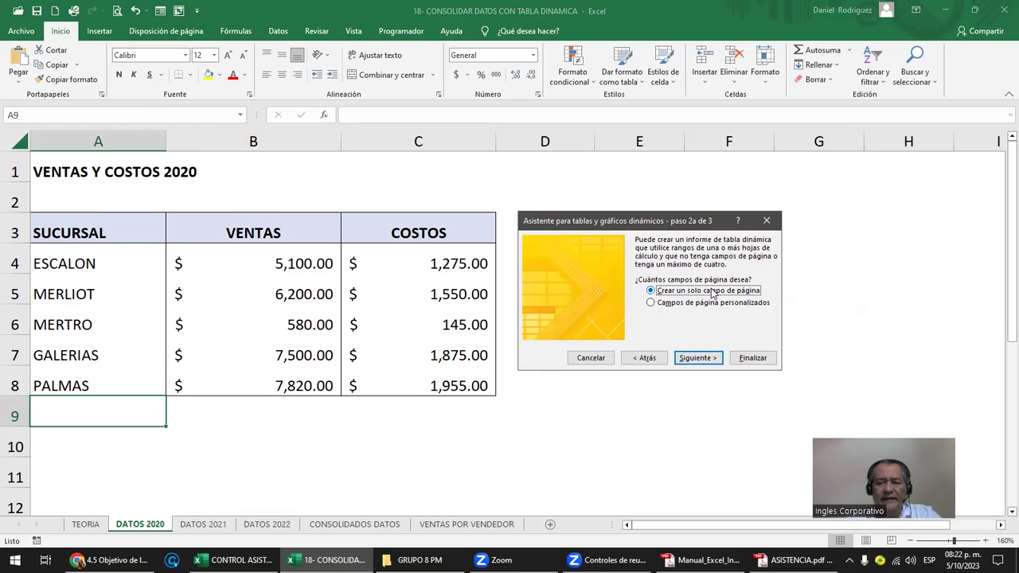
{"action": "left_click", "coordinate": [698, 358]}
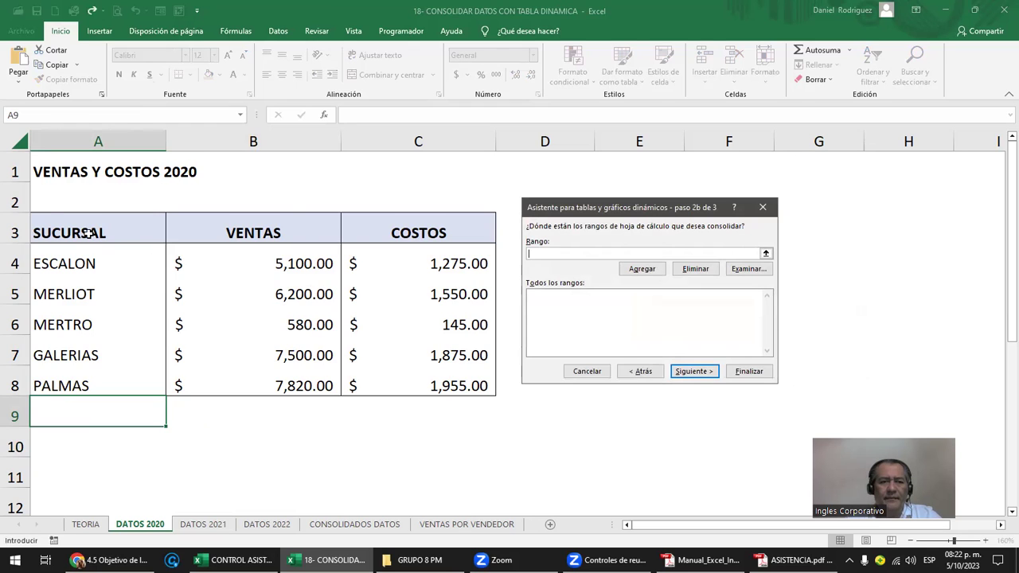
Add the A3:C8 tables from DATOS 2020, DATOS 2021 and DATOS 2022 as consolidation ranges.
{"action": "left_click_drag", "start_coordinate": [88, 233], "coordinate": [387, 387]}
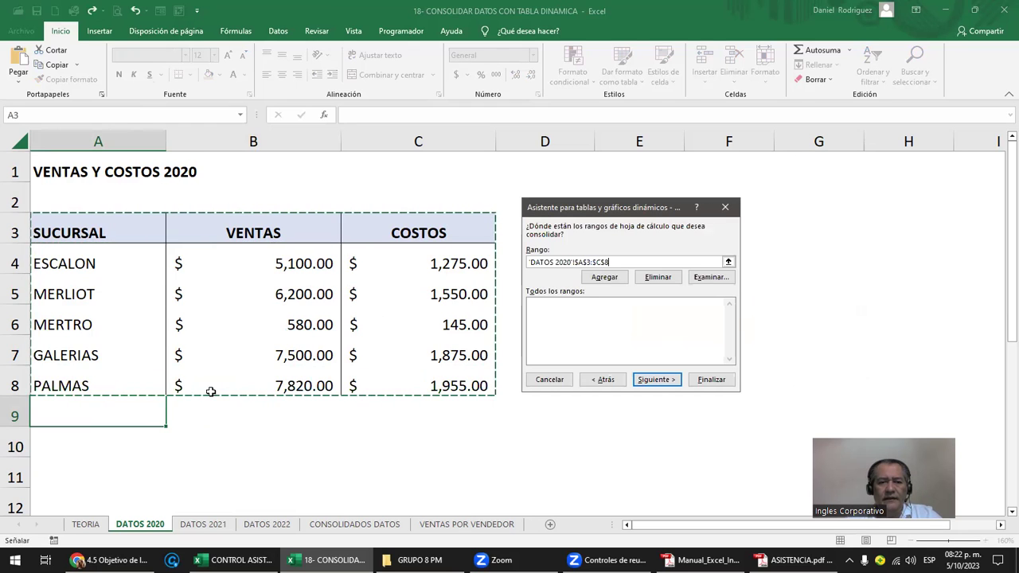
{"action": "left_click", "coordinate": [605, 277]}
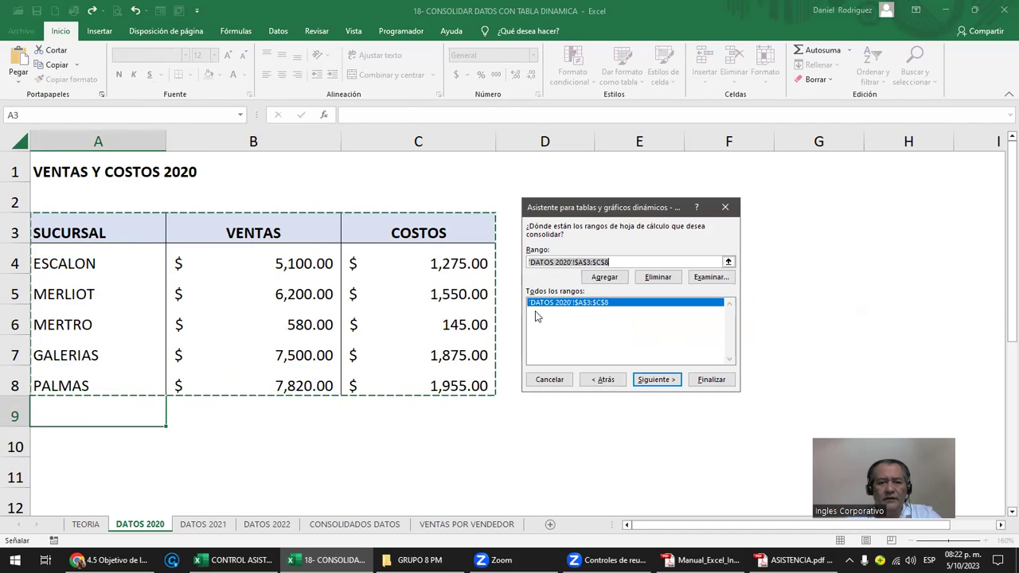
{"action": "left_click", "coordinate": [212, 524]}
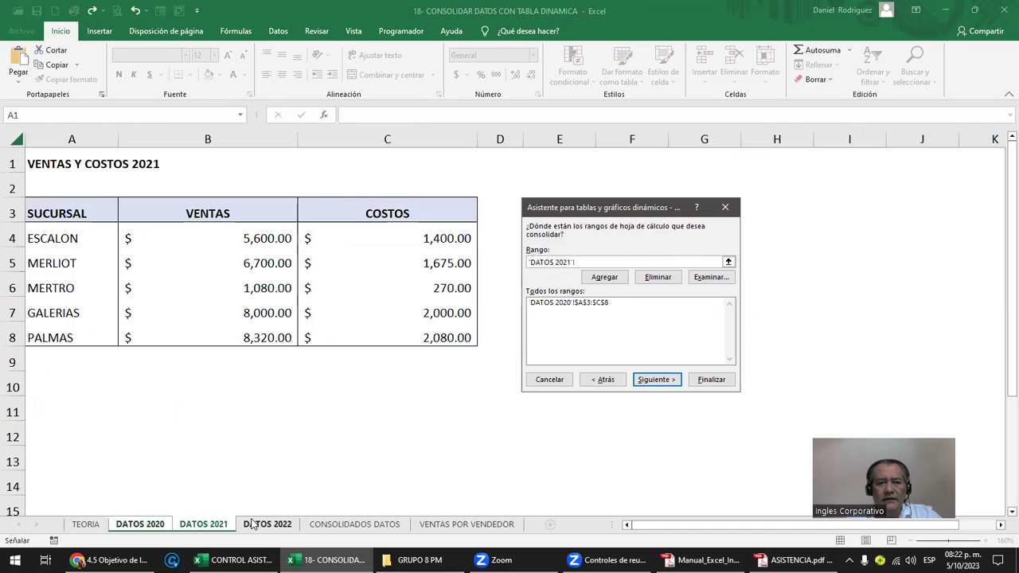
{"action": "left_click_drag", "start_coordinate": [66, 216], "coordinate": [394, 329]}
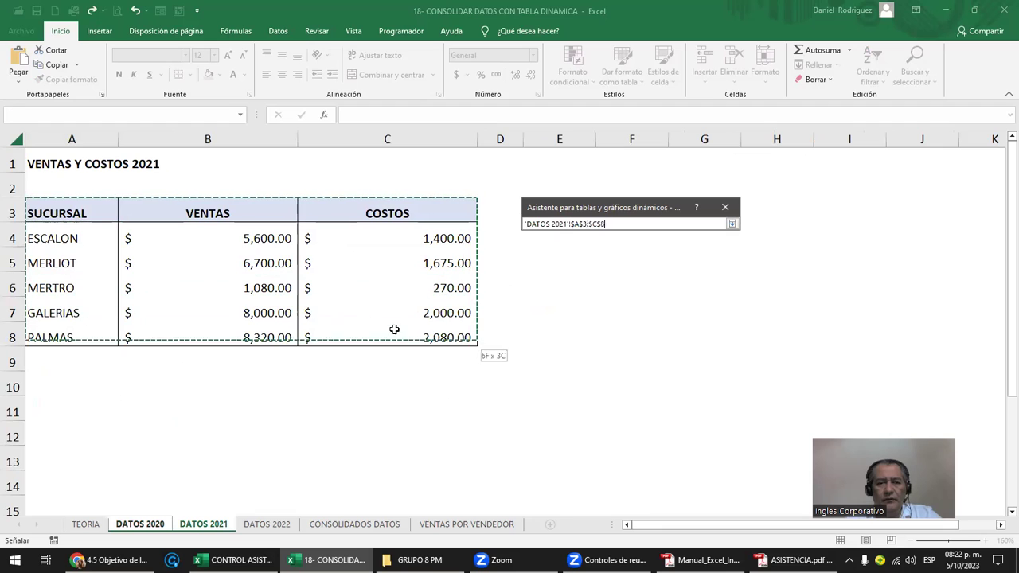
{"action": "left_click", "coordinate": [605, 277]}
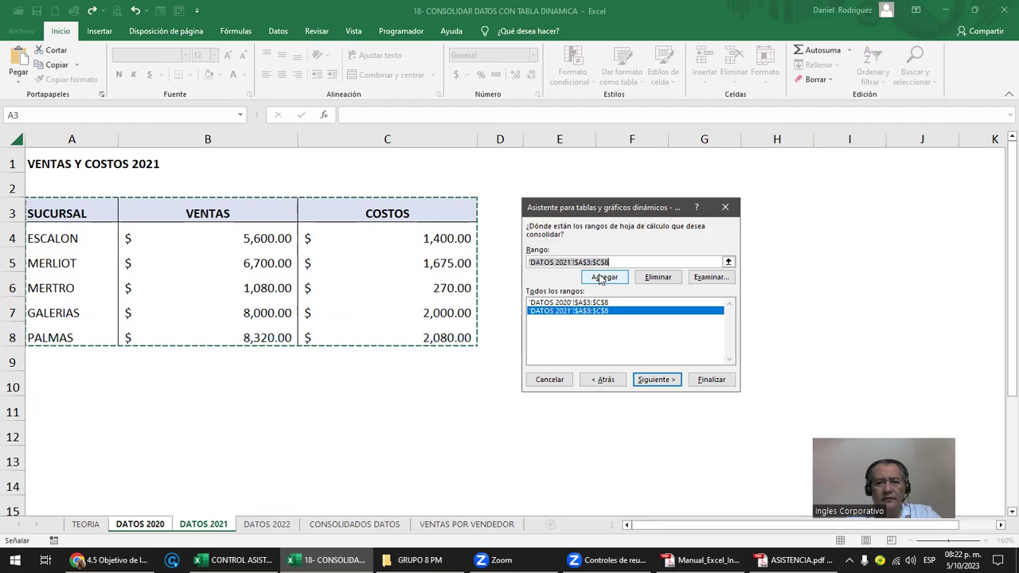
{"action": "left_click", "coordinate": [281, 526]}
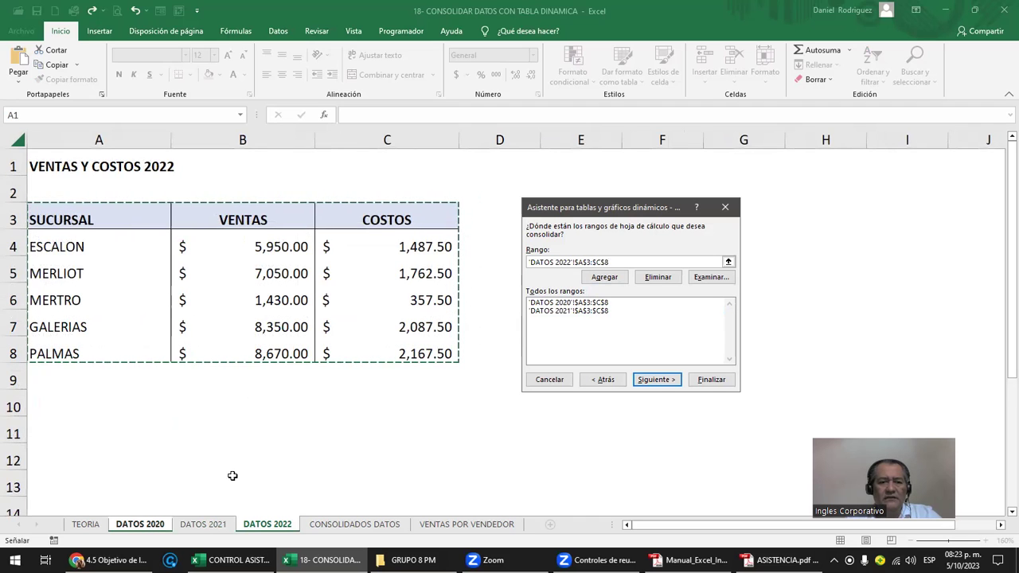
{"action": "mouse_move", "coordinate": [113, 221]}
{"action": "left_mouse_down"}
{"action": "mouse_move", "coordinate": [437, 344]}
{"action": "mouse_move", "coordinate": [458, 335]}
{"action": "left_mouse_up"}
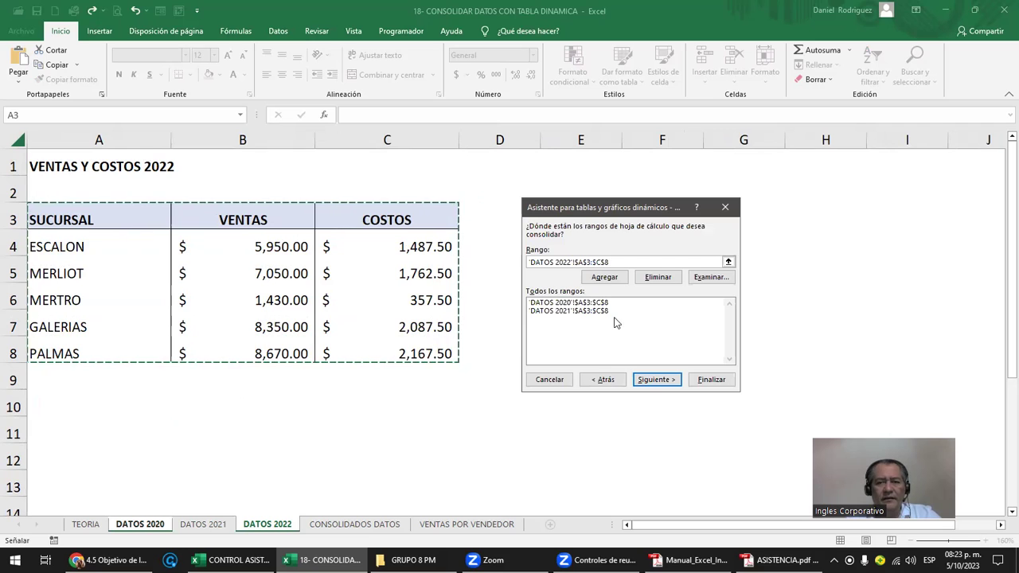
{"action": "left_click", "coordinate": [606, 279]}
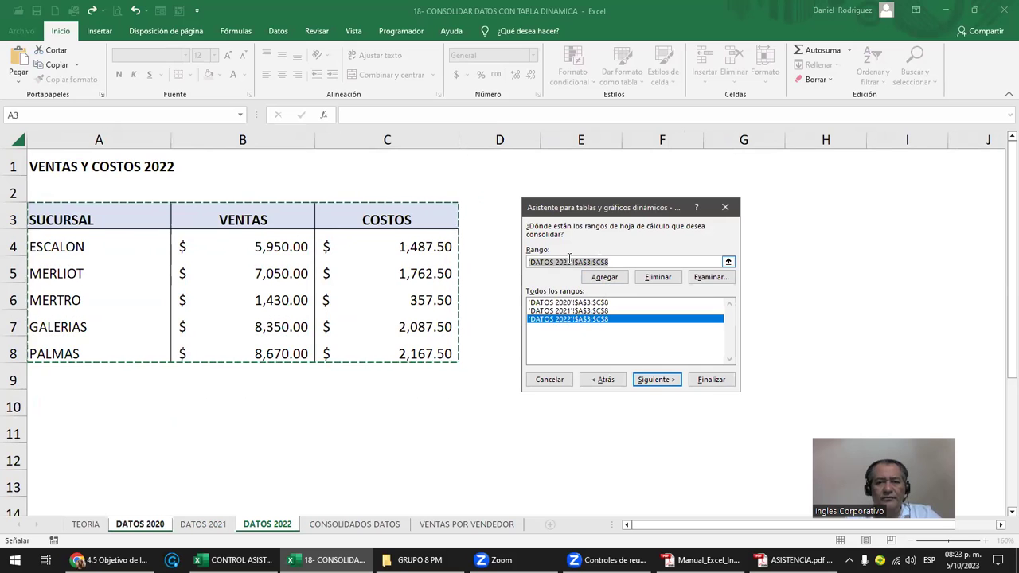
Finish the wizard with the pivot table placed on a new worksheet.
{"action": "left_click", "coordinate": [656, 383]}
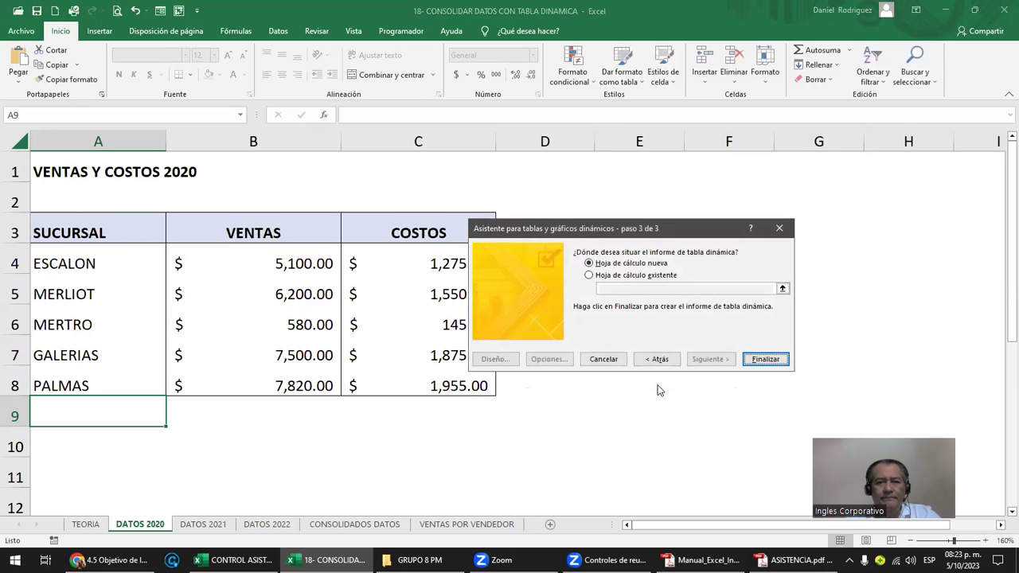
{"action": "left_click_drag", "start_coordinate": [599, 233], "coordinate": [659, 224]}
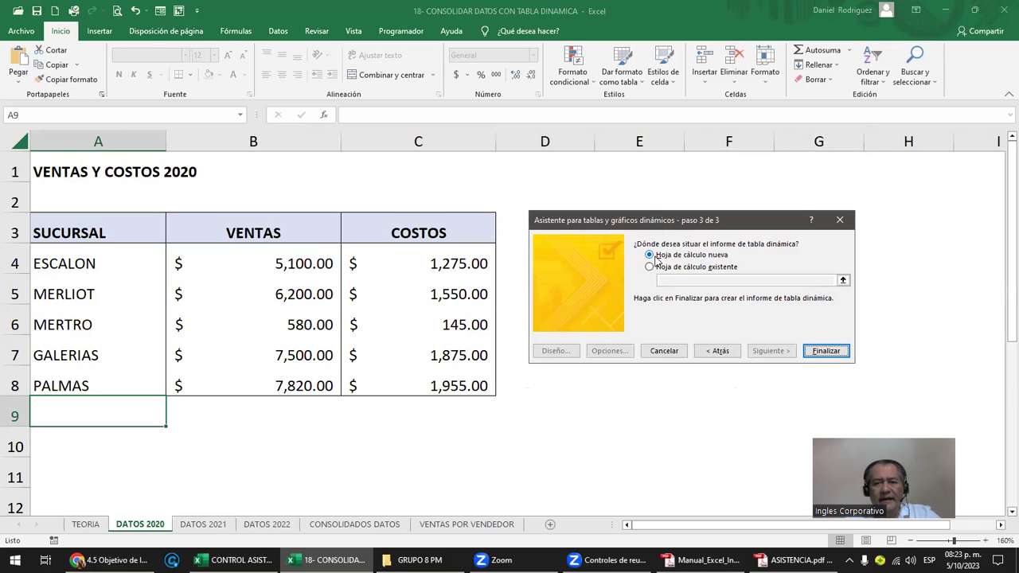
{"action": "left_click", "coordinate": [826, 352]}
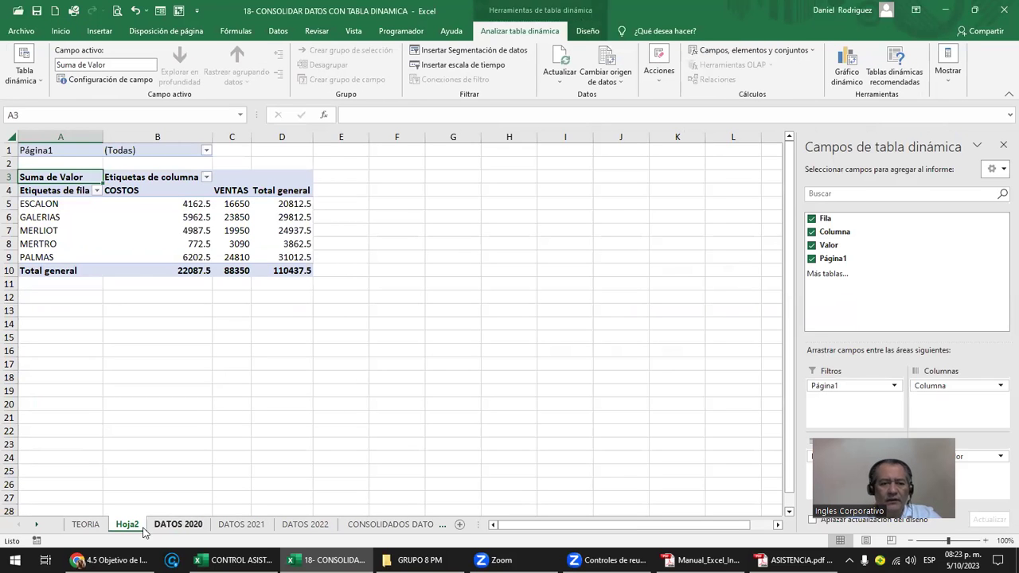
Rename the new pivot sheet to 'CONSOLIDADOS SUCURSALES'.
{"action": "double_click", "coordinate": [127, 526]}
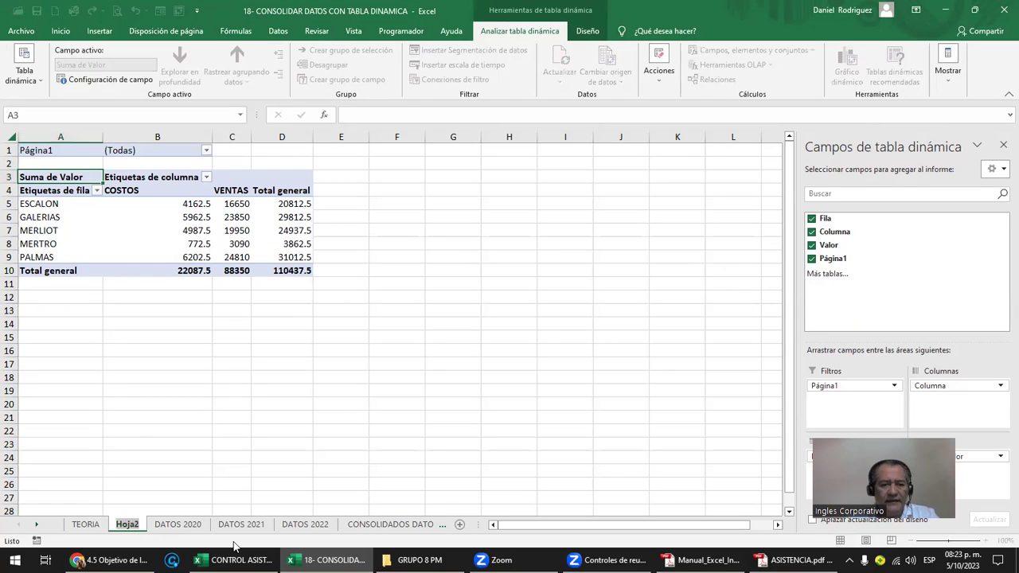
{"action": "type", "text": "CONSOLIDADOS SUCURSALES"}
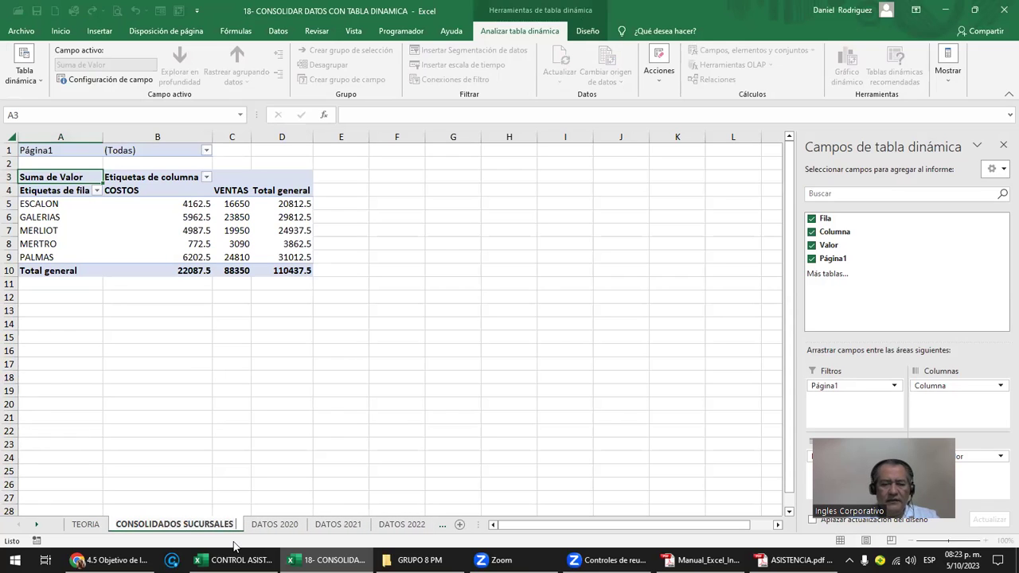
{"action": "key", "text": "Return"}
Format the pivot values B5:D10 as Moneda currency, then go to the CONSOLIDADOS DATOS sheet.
{"action": "left_click", "coordinate": [162, 404]}
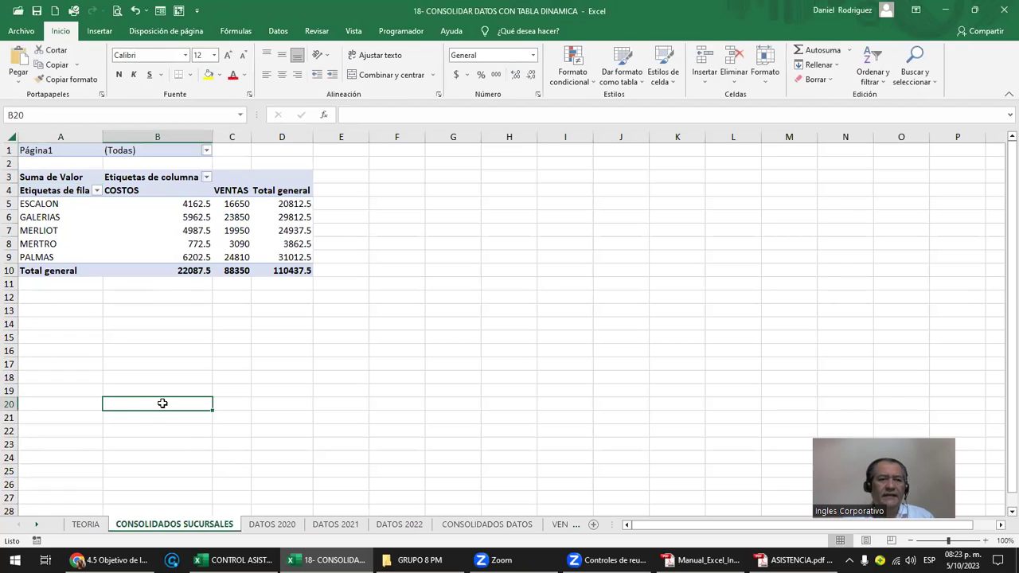
{"action": "scroll", "coordinate": [156, 403], "scroll_direction": "up", "scroll_amount": 4, "text": "ctrl"}
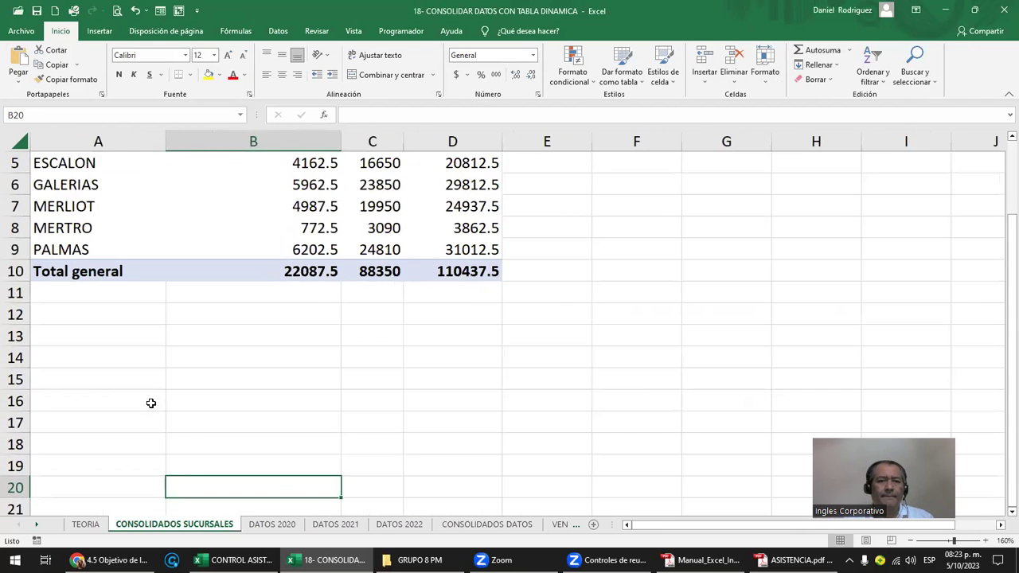
{"action": "scroll", "coordinate": [250, 263], "scroll_direction": "up", "scroll_amount": 2}
{"action": "left_click_drag", "start_coordinate": [279, 250], "coordinate": [477, 358]}
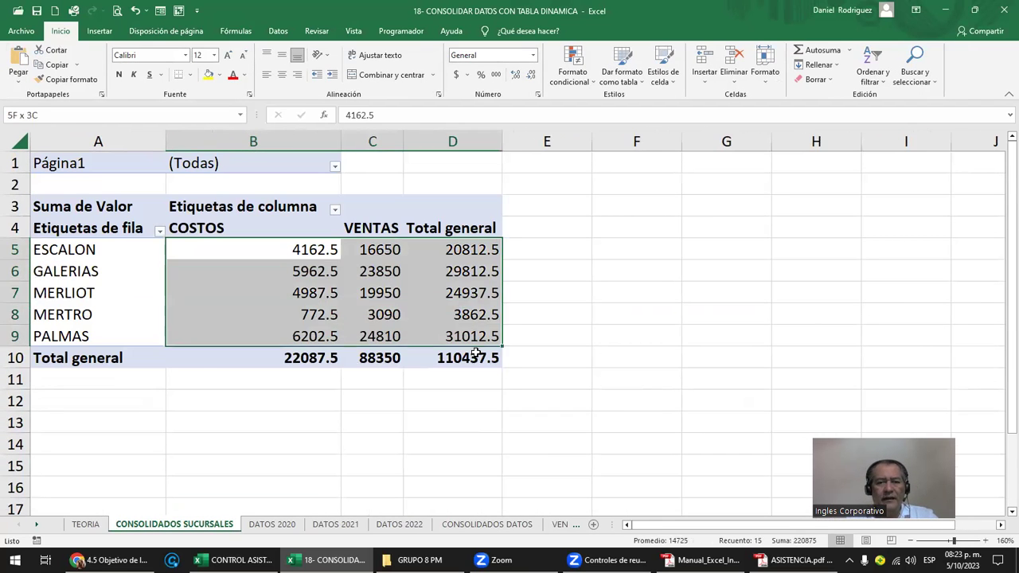
{"action": "left_click", "coordinate": [533, 54]}
{"action": "left_click", "coordinate": [498, 133]}
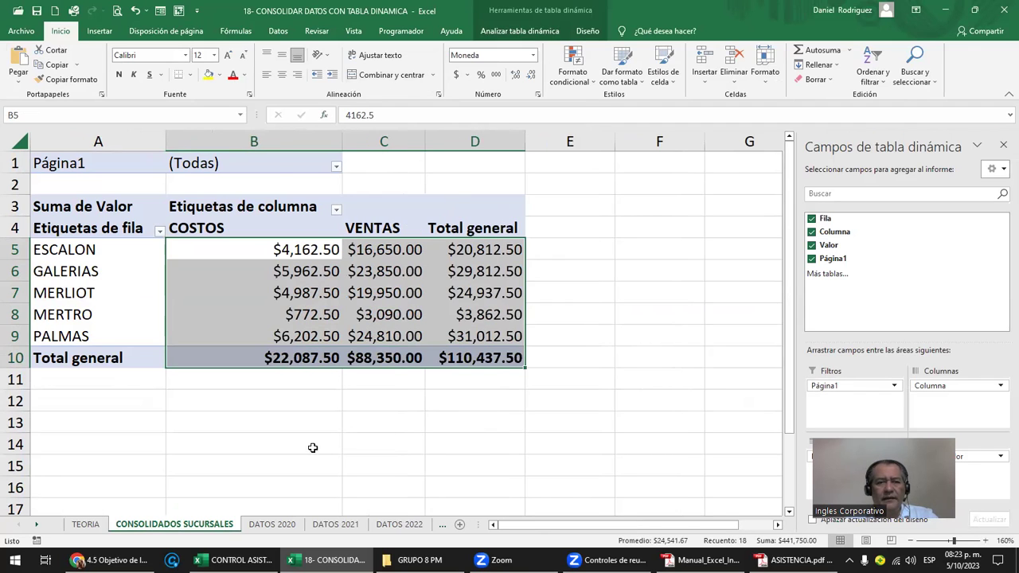
{"action": "left_click", "coordinate": [582, 275]}
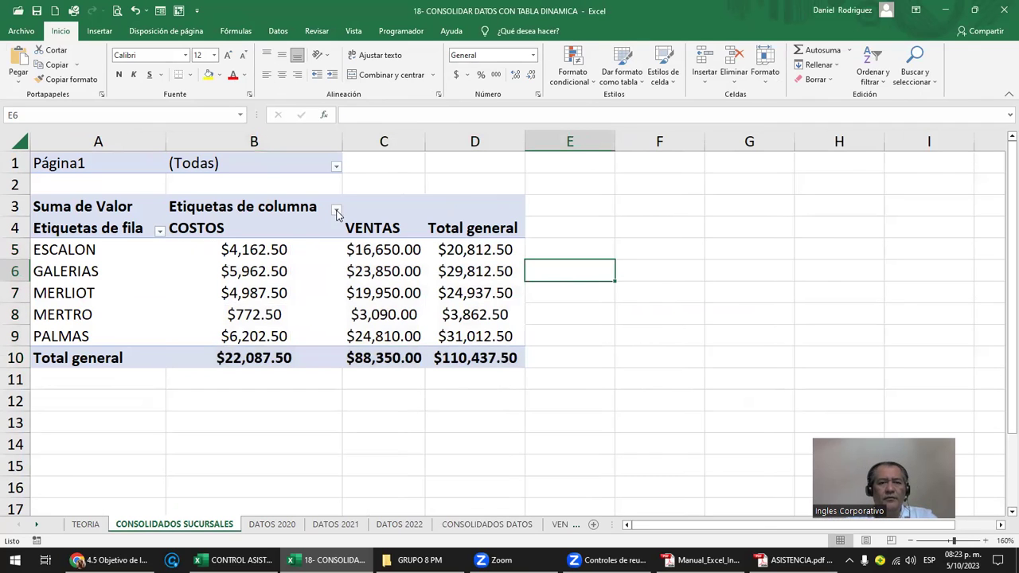
{"action": "left_click", "coordinate": [381, 209]}
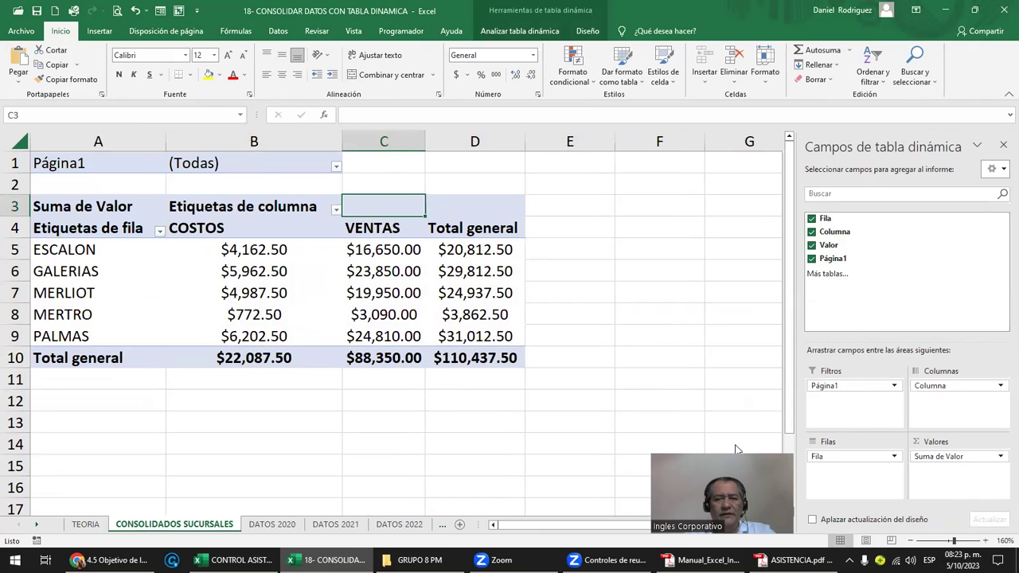
{"action": "left_click", "coordinate": [392, 525]}
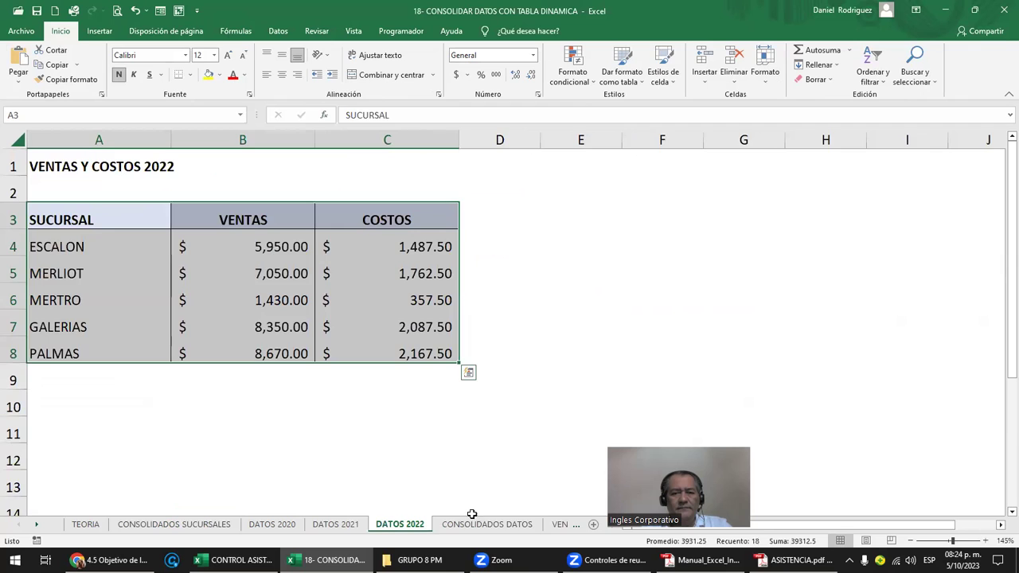
{"action": "left_click", "coordinate": [487, 524]}
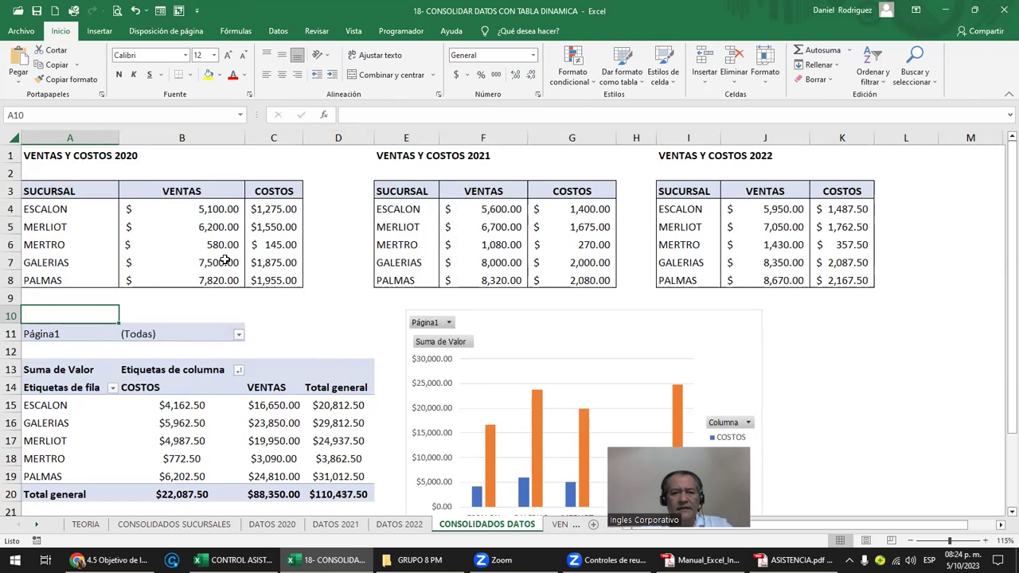
Place the CONSOLIDADOS SUCURSALES tab after DATOS 2022 and select a cell in its pivot table.
{"action": "left_click_drag", "start_coordinate": [57, 193], "coordinate": [844, 286]}
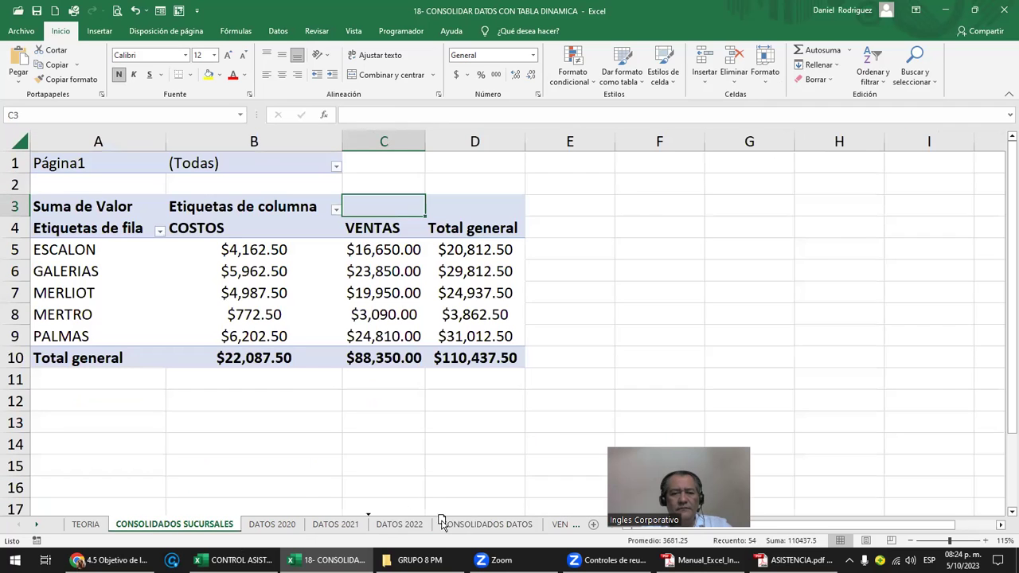
{"action": "left_click_drag", "start_coordinate": [174, 524], "coordinate": [385, 524]}
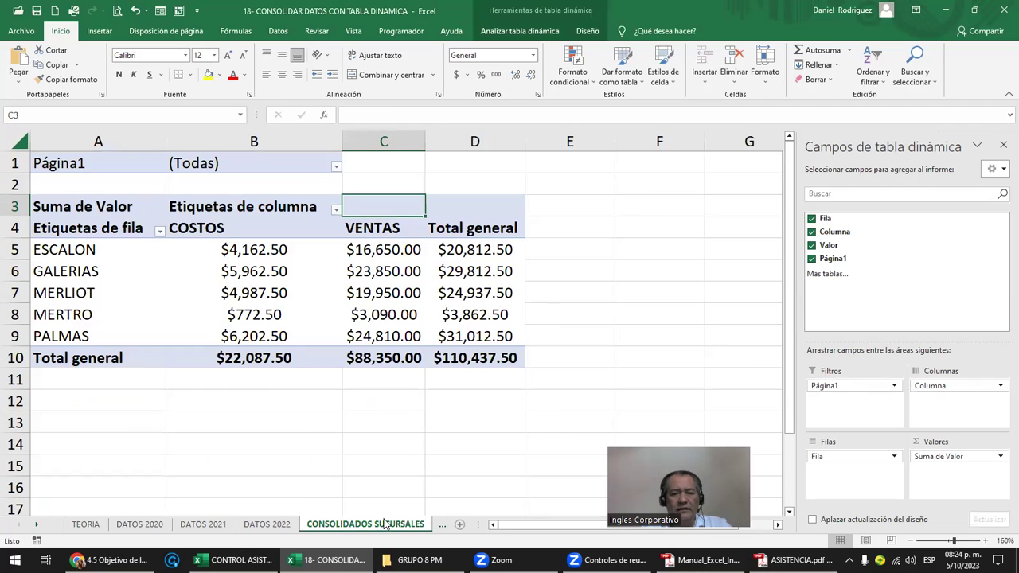
{"action": "left_click", "coordinate": [267, 524]}
{"action": "left_click", "coordinate": [205, 524]}
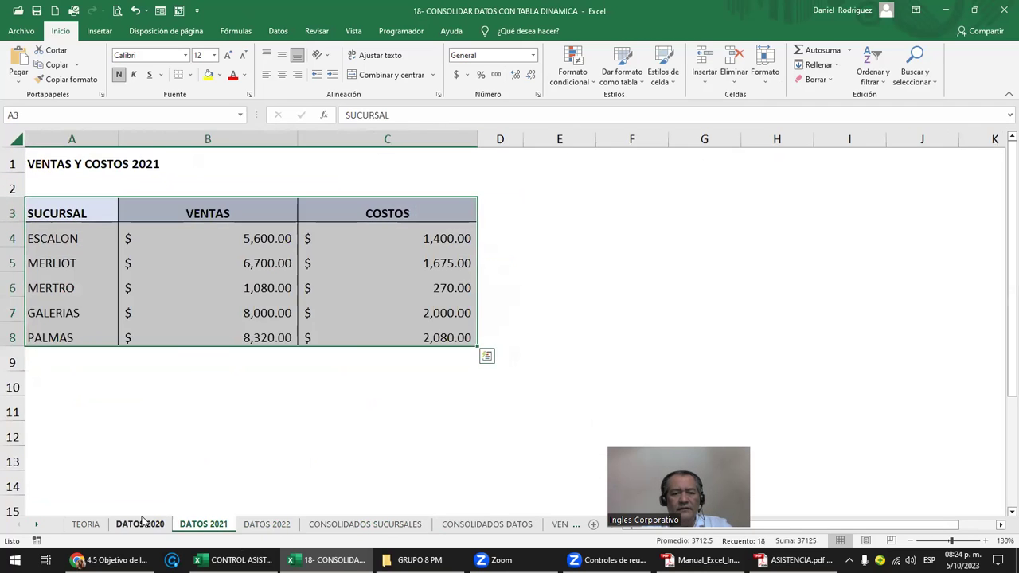
{"action": "left_click", "coordinate": [140, 524]}
{"action": "left_click", "coordinate": [364, 524]}
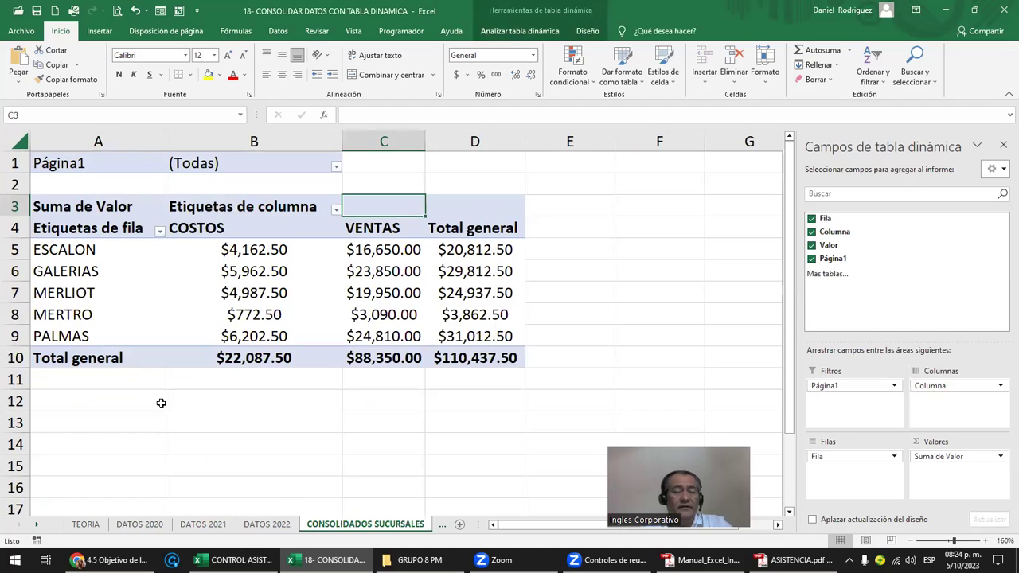
{"action": "left_click", "coordinate": [109, 396]}
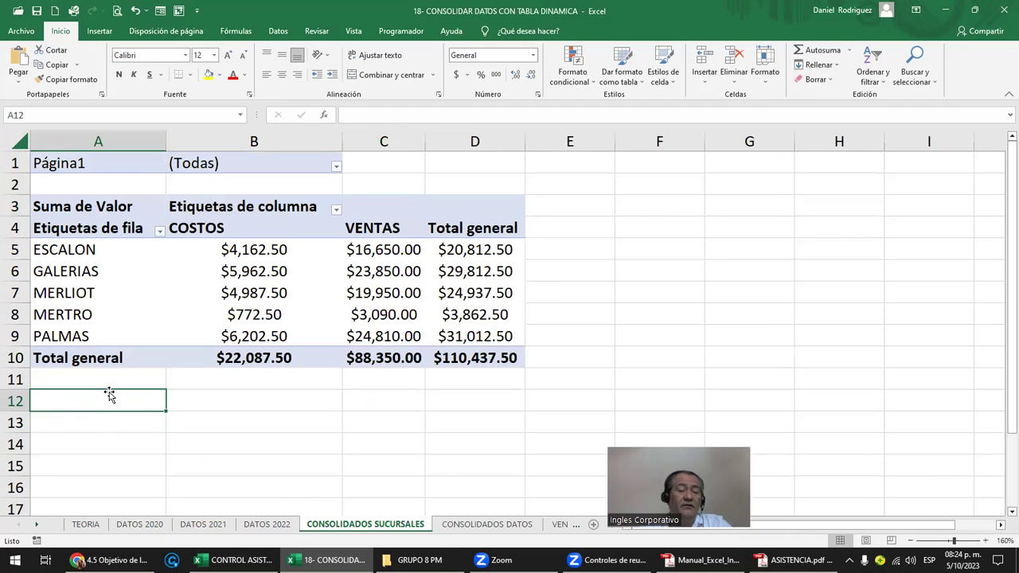
{"action": "scroll", "coordinate": [109, 394], "scroll_direction": "up", "scroll_amount": 2}
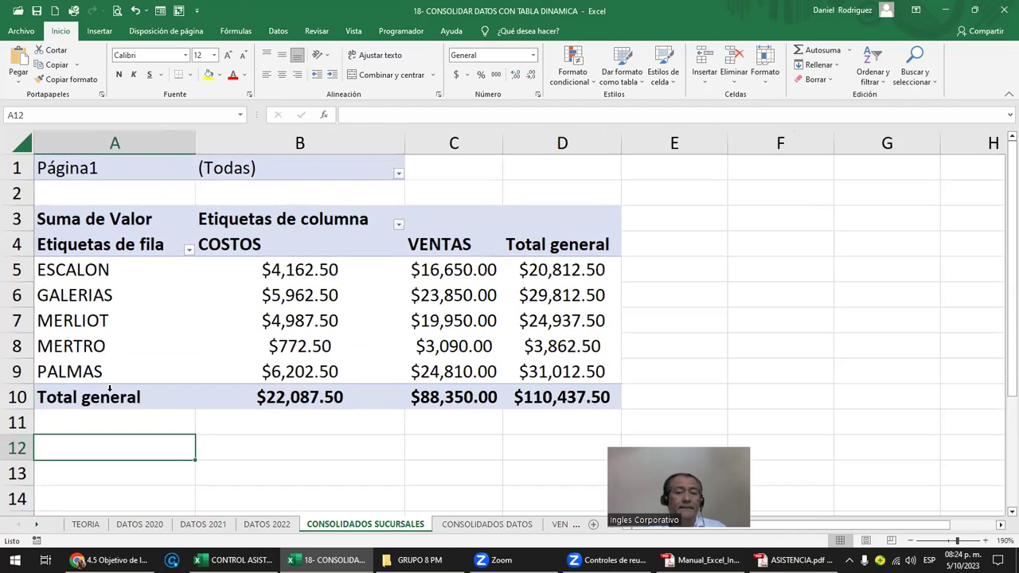
{"action": "mouse_move", "coordinate": [254, 314]}
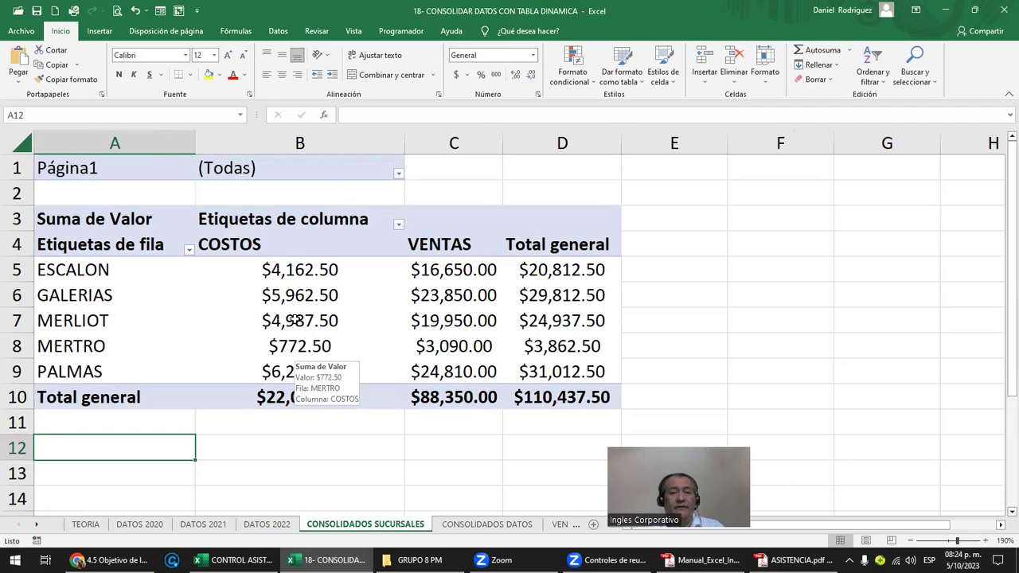
{"action": "left_click", "coordinate": [295, 270]}
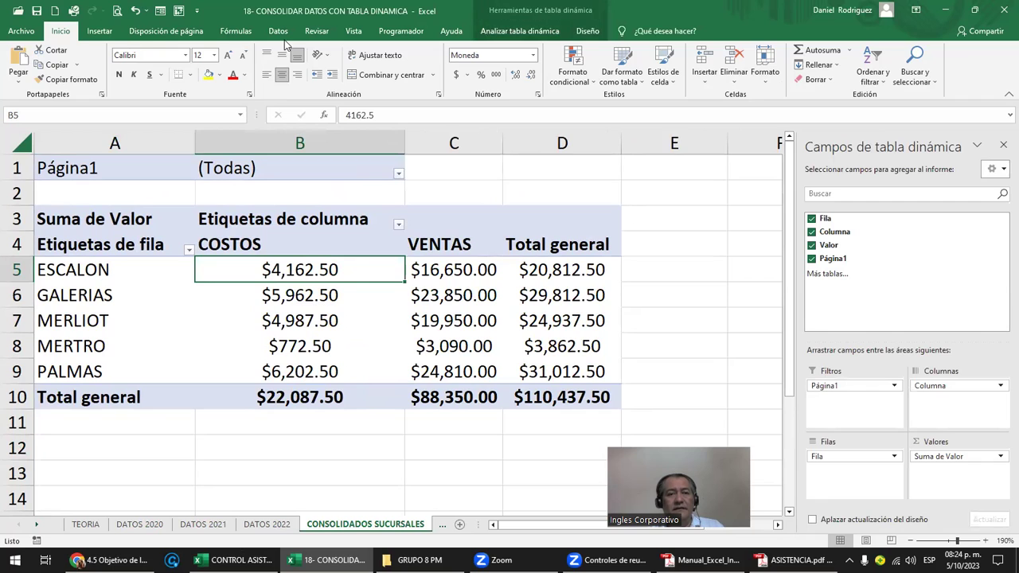
Insert a clustered column pivot chart and position it right of the pivot table.
{"action": "left_click", "coordinate": [101, 32]}
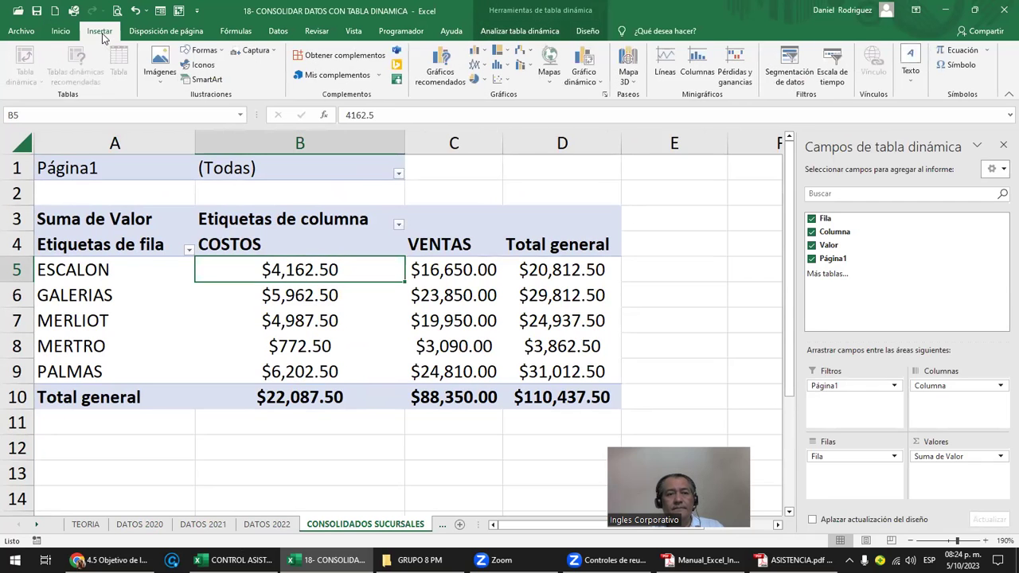
{"action": "left_click", "coordinate": [585, 77]}
{"action": "left_click", "coordinate": [614, 96]}
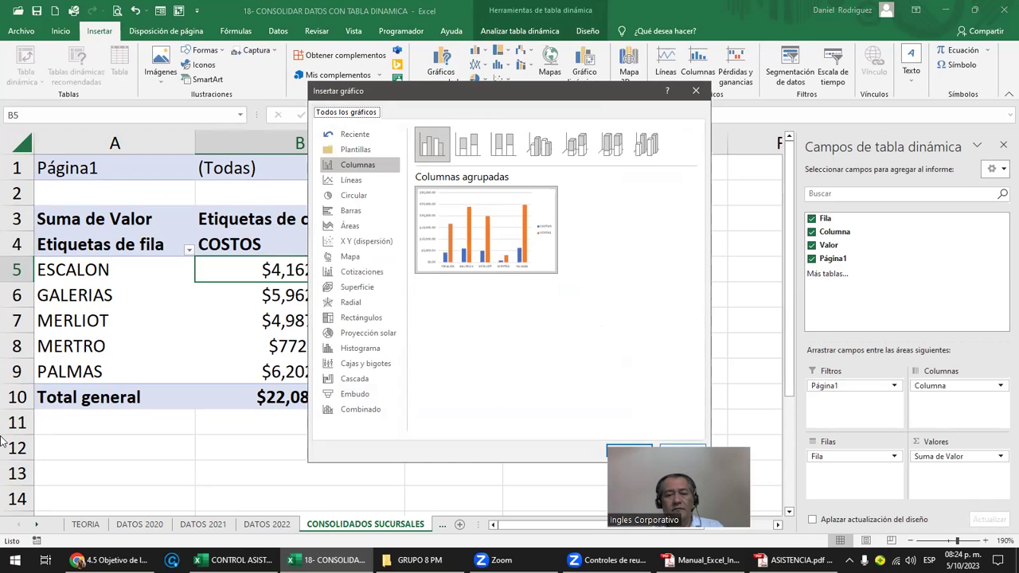
{"action": "left_click", "coordinate": [628, 450]}
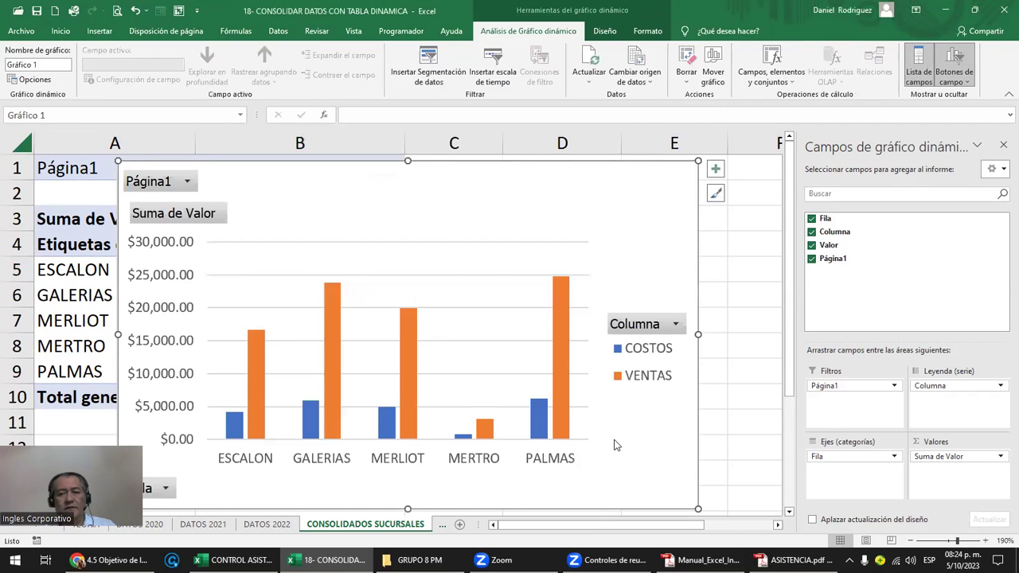
{"action": "left_click", "coordinate": [734, 283]}
{"action": "scroll", "coordinate": [735, 283], "scroll_direction": "down", "scroll_amount": 3, "text": "ctrl"}
{"action": "mouse_move", "coordinate": [480, 198]}
{"action": "left_mouse_down"}
{"action": "mouse_move", "coordinate": [889, 191]}
{"action": "mouse_move", "coordinate": [864, 189]}
{"action": "left_mouse_up"}
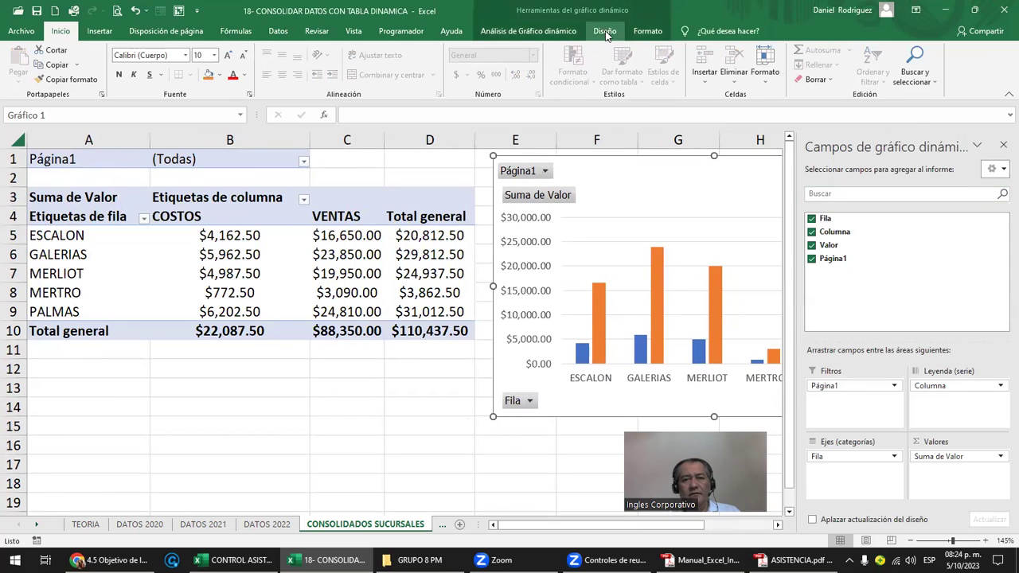
Hide the worksheet gridlines and widen the chart so its legend shows.
{"action": "left_click", "coordinate": [353, 32]}
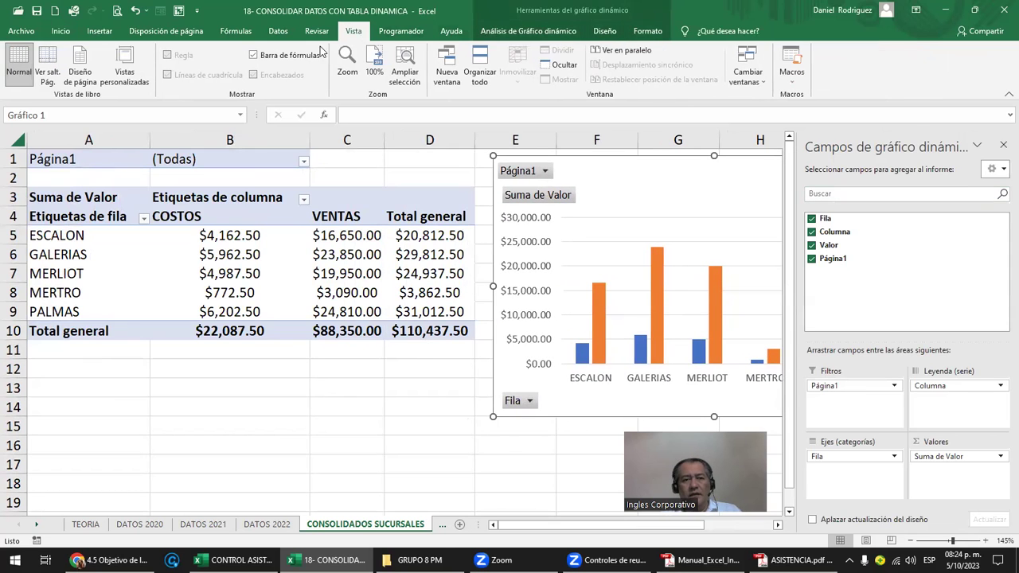
{"action": "left_click", "coordinate": [254, 407]}
{"action": "left_click", "coordinate": [197, 77]}
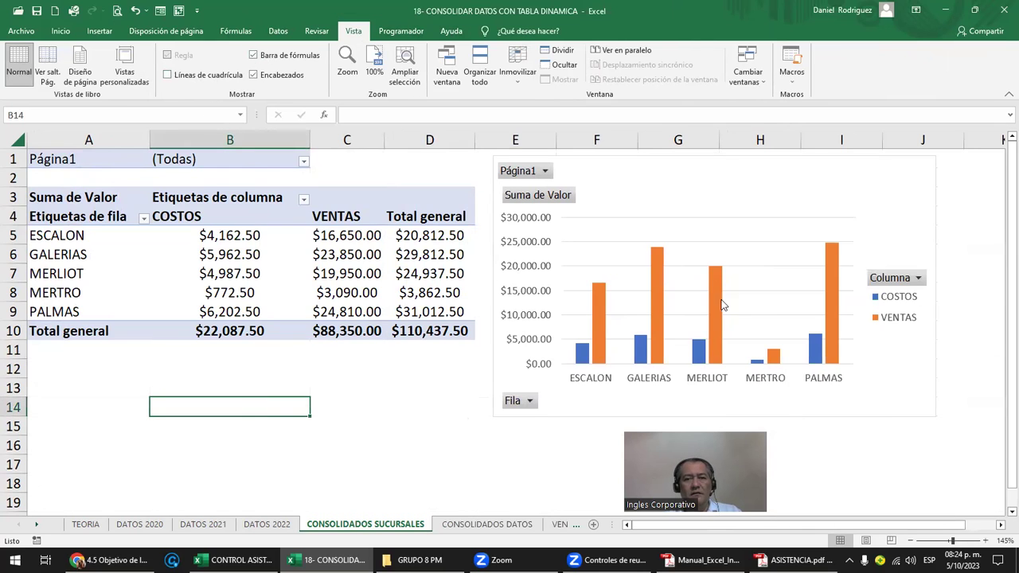
{"action": "left_click", "coordinate": [936, 193]}
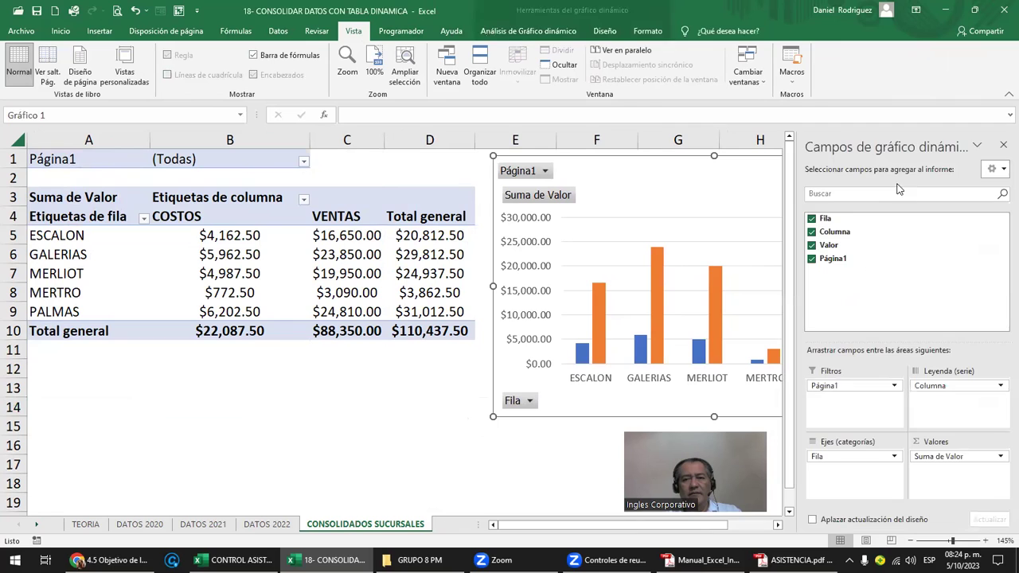
{"action": "left_click", "coordinate": [1002, 150]}
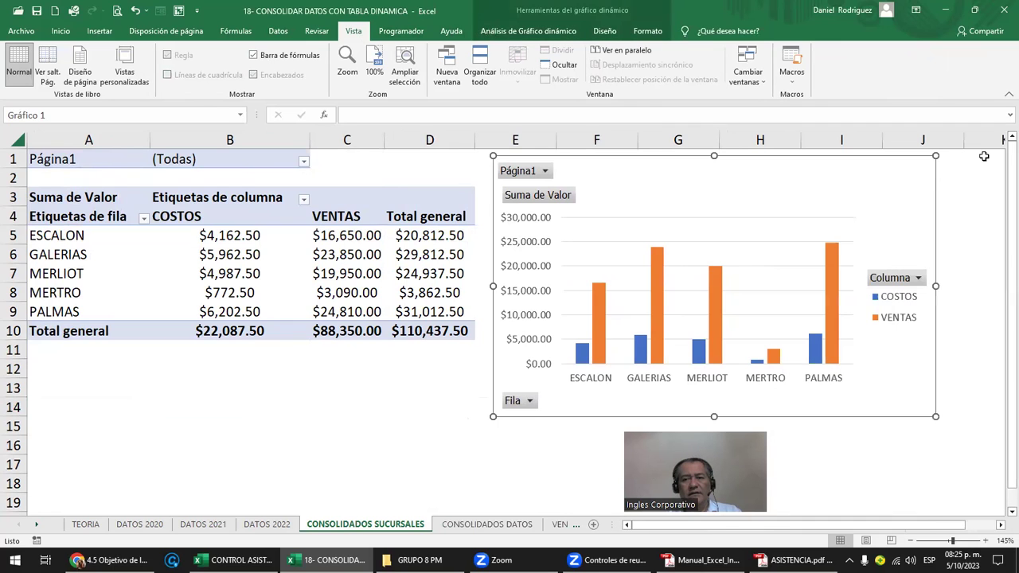
{"action": "left_click", "coordinate": [954, 167]}
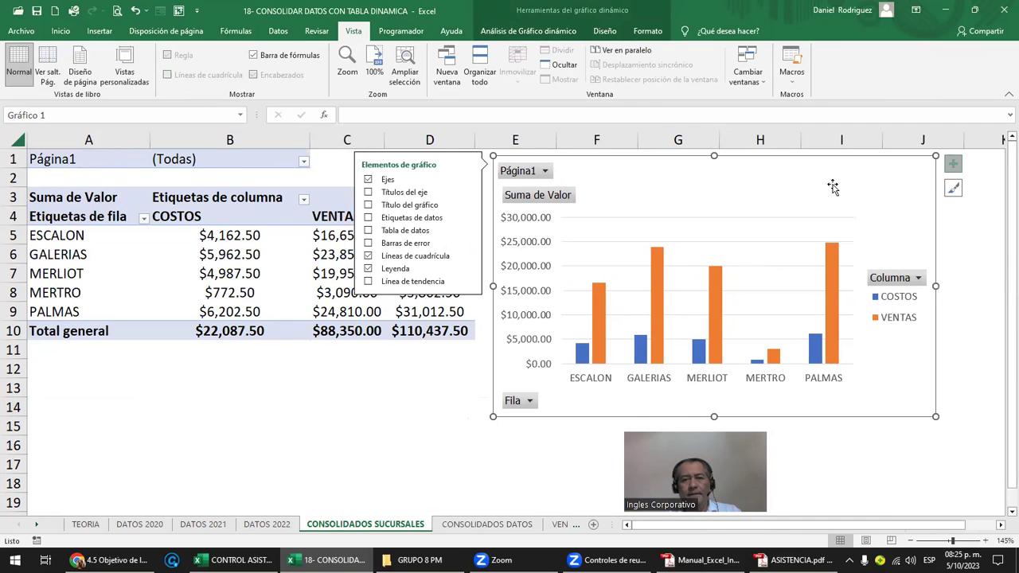
{"action": "left_click", "coordinate": [420, 209]}
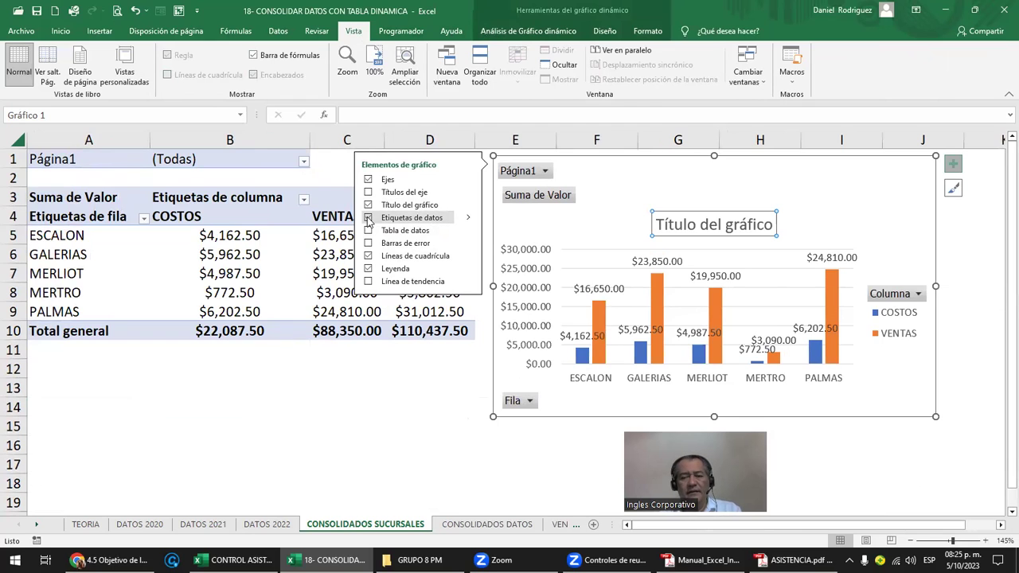
{"action": "left_click", "coordinate": [419, 506]}
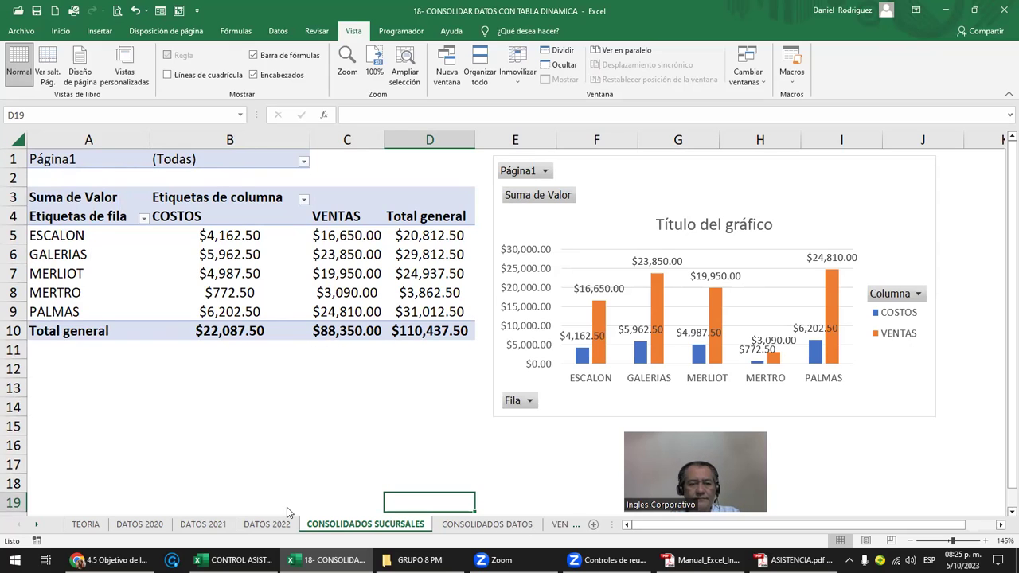
{"action": "left_click", "coordinate": [405, 368]}
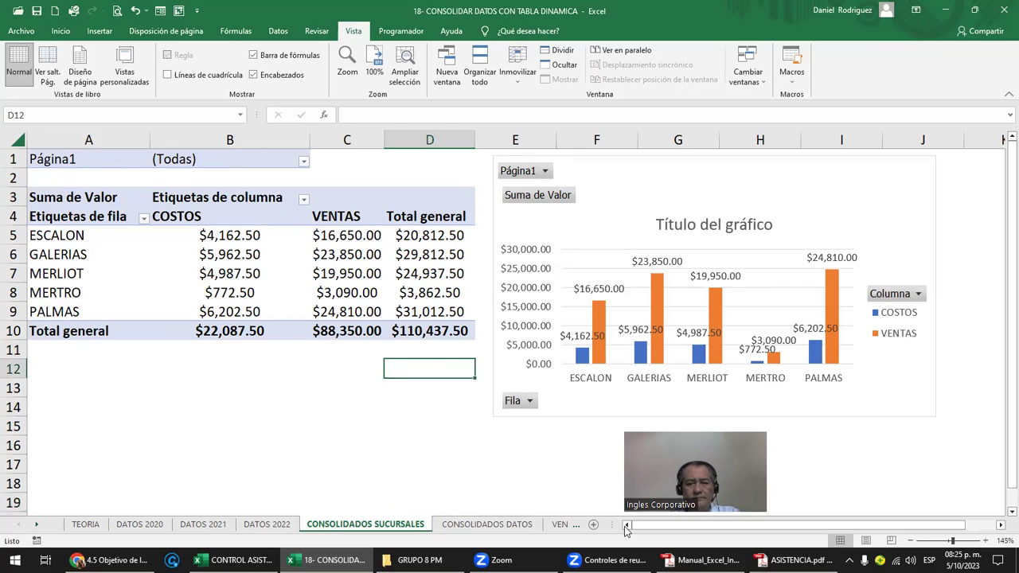
{"action": "left_click_drag", "start_coordinate": [612, 524], "coordinate": [770, 527]}
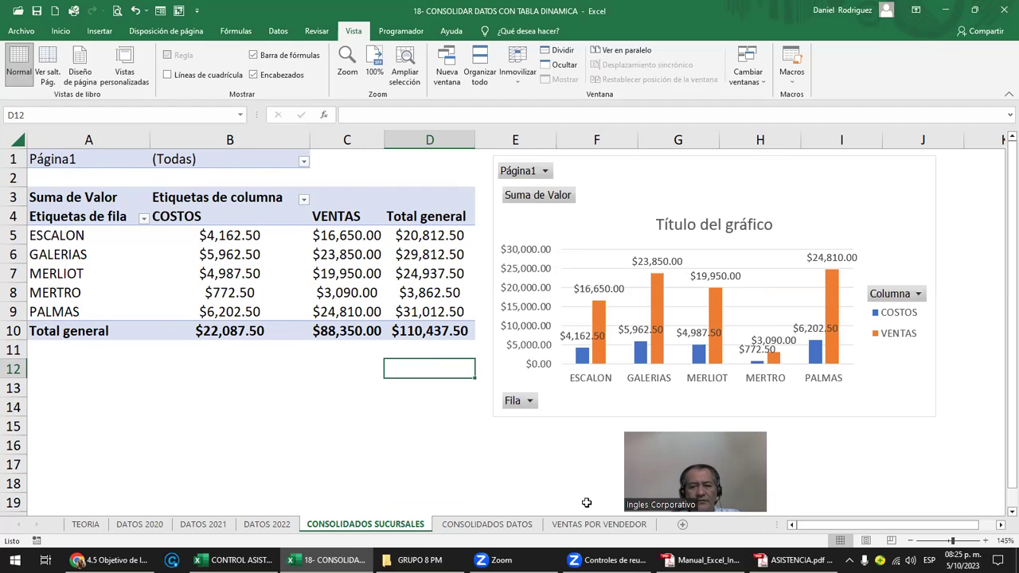
{"action": "left_click", "coordinate": [595, 526]}
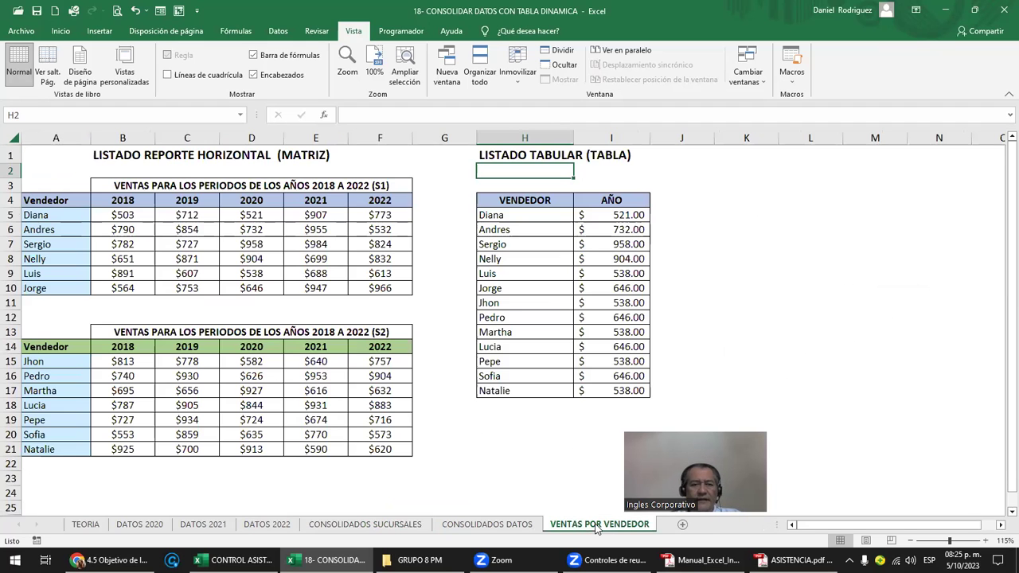
{"action": "left_click", "coordinate": [449, 342]}
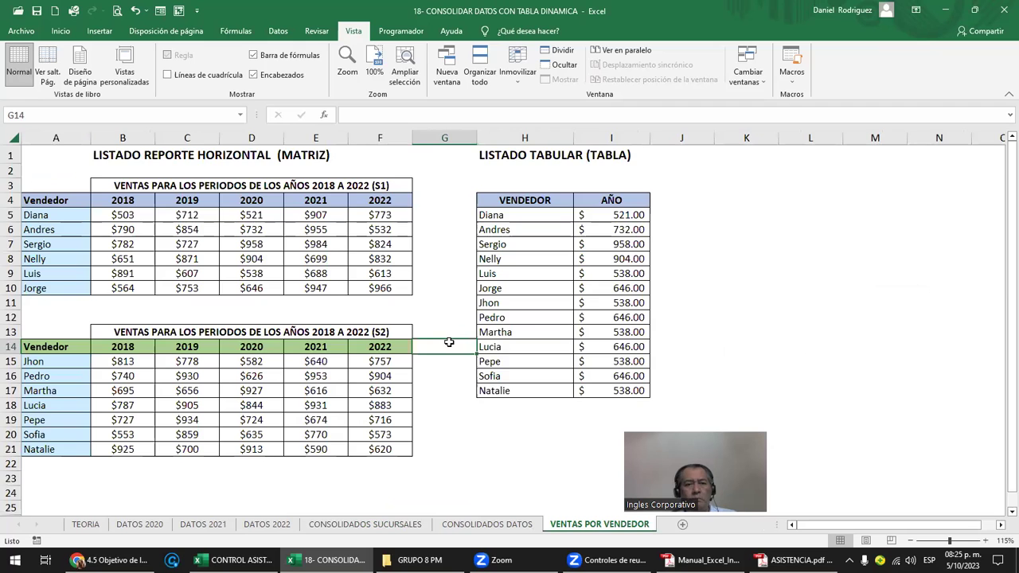
{"action": "scroll", "coordinate": [449, 342], "scroll_direction": "up", "scroll_amount": 1}
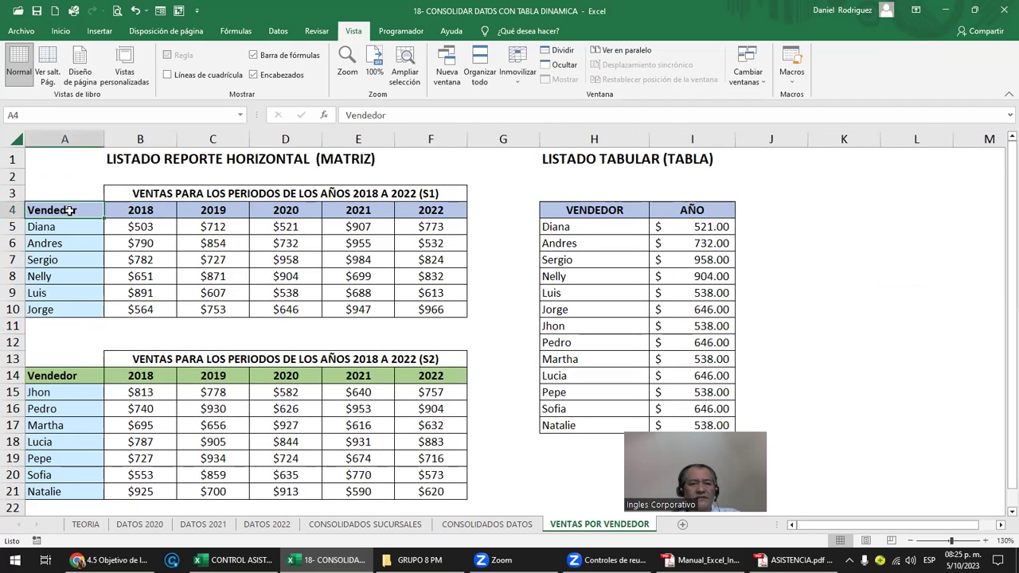
{"action": "left_click_drag", "start_coordinate": [64, 210], "coordinate": [239, 234]}
{"action": "left_click", "coordinate": [151, 157]}
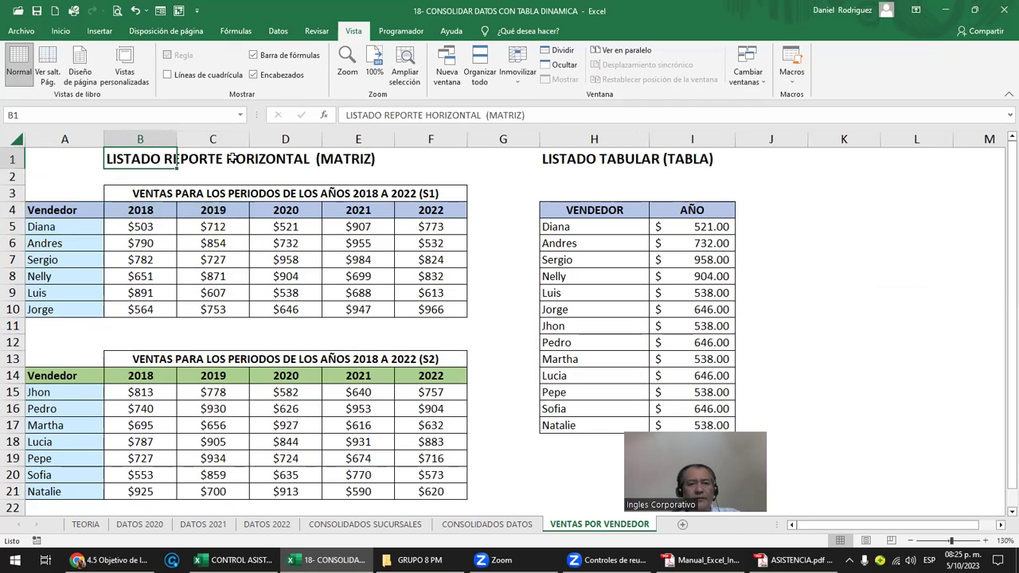
{"action": "left_click", "coordinate": [78, 210]}
{"action": "left_click_drag", "start_coordinate": [78, 211], "coordinate": [440, 312]}
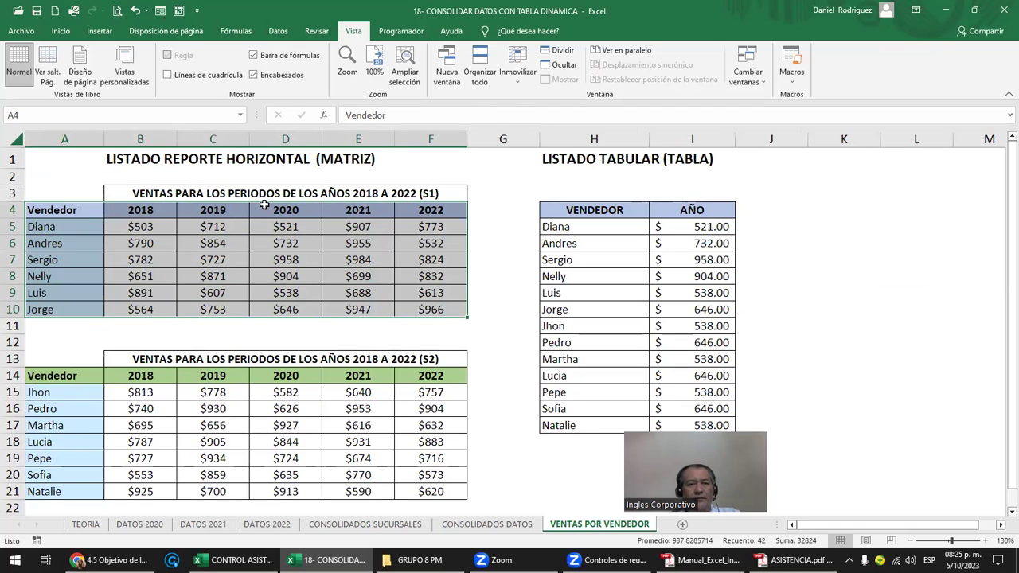
{"action": "left_click", "coordinate": [447, 193]}
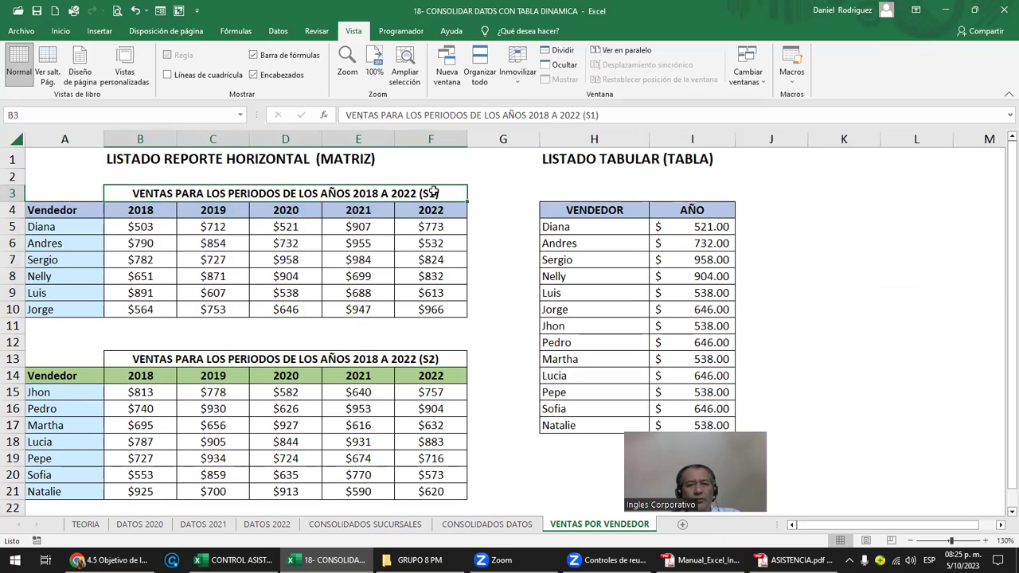
{"action": "double_click", "coordinate": [434, 193]}
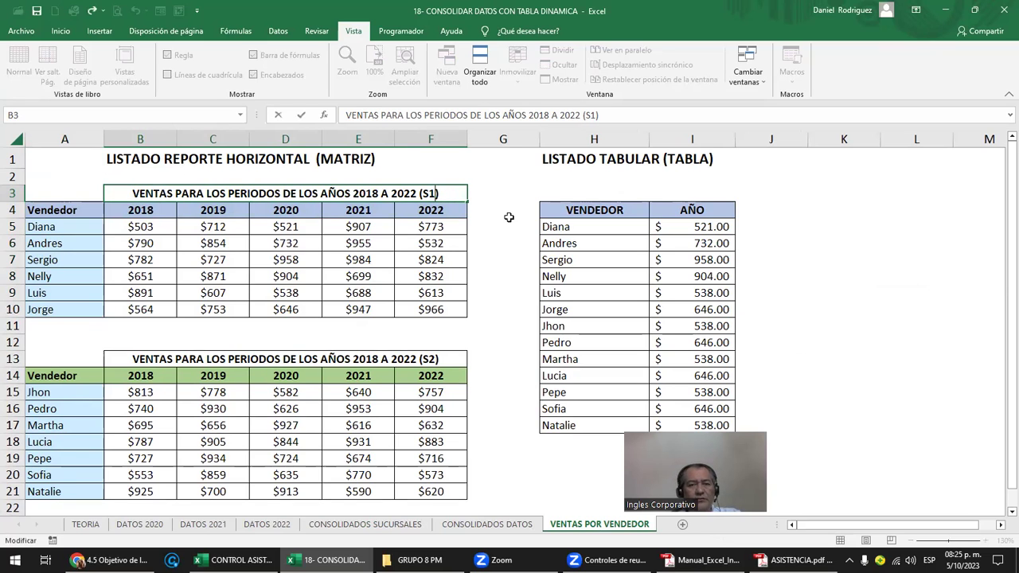
{"action": "type", "text": "UCURSAL"}
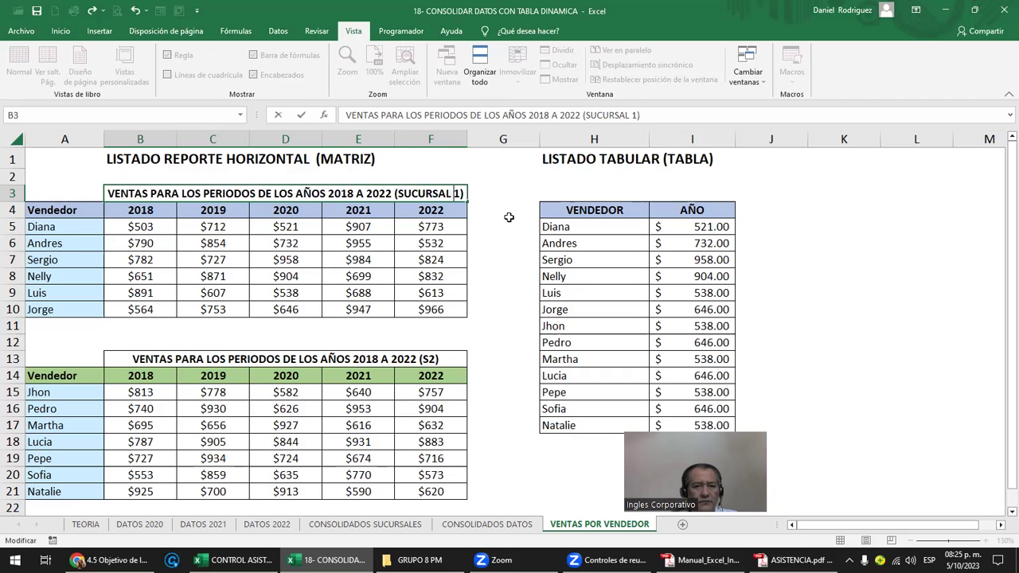
{"action": "key", "text": "Return"}
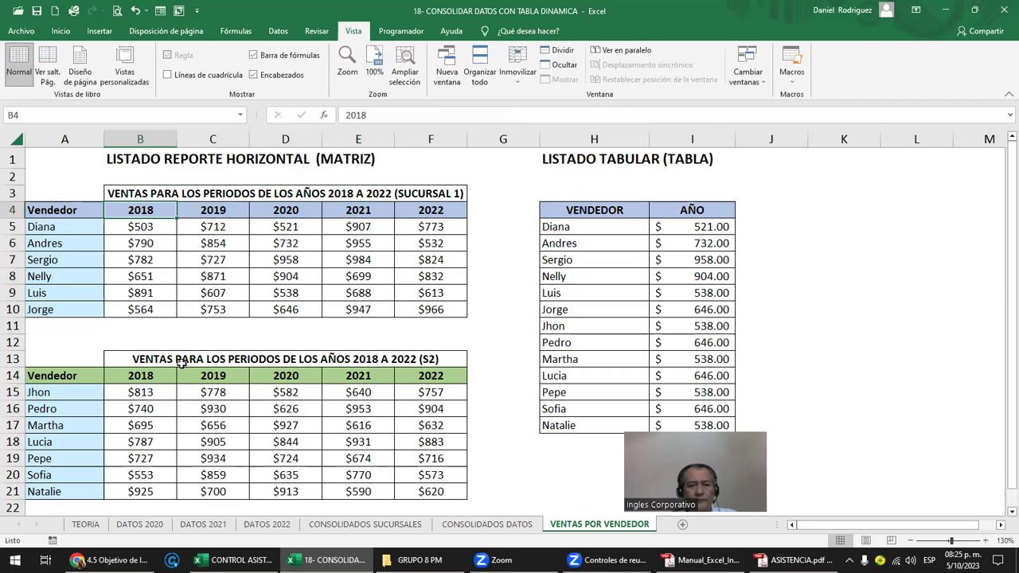
{"action": "left_click", "coordinate": [140, 361]}
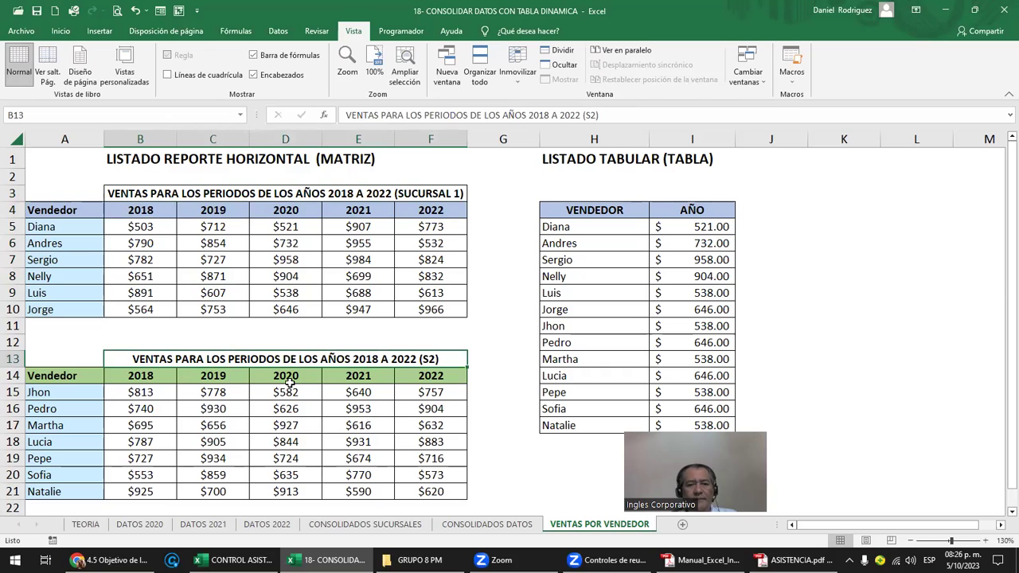
{"action": "key", "text": "F2"}
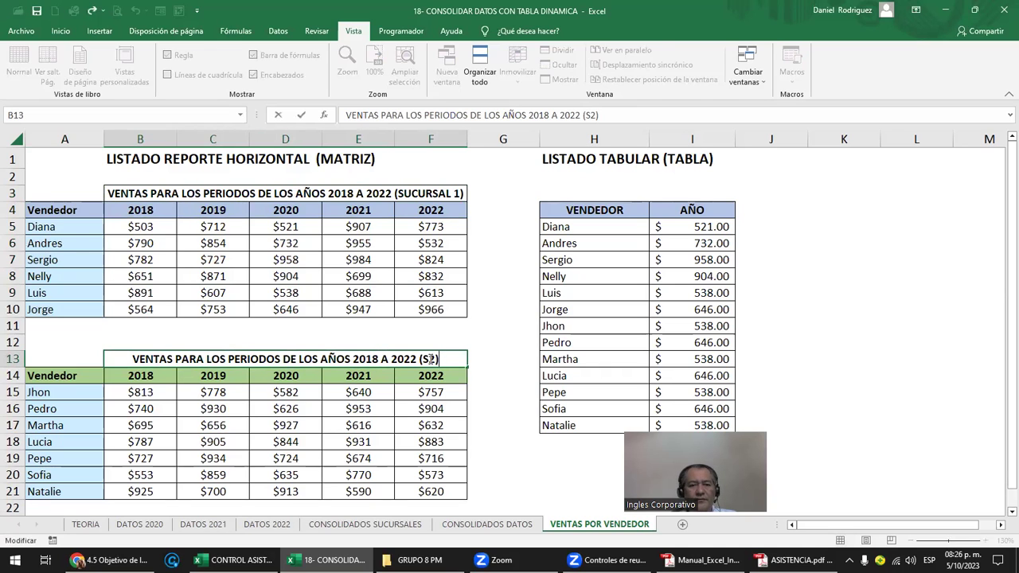
{"action": "type", "text": "UCURSAL"}
{"action": "key", "text": "Return"}
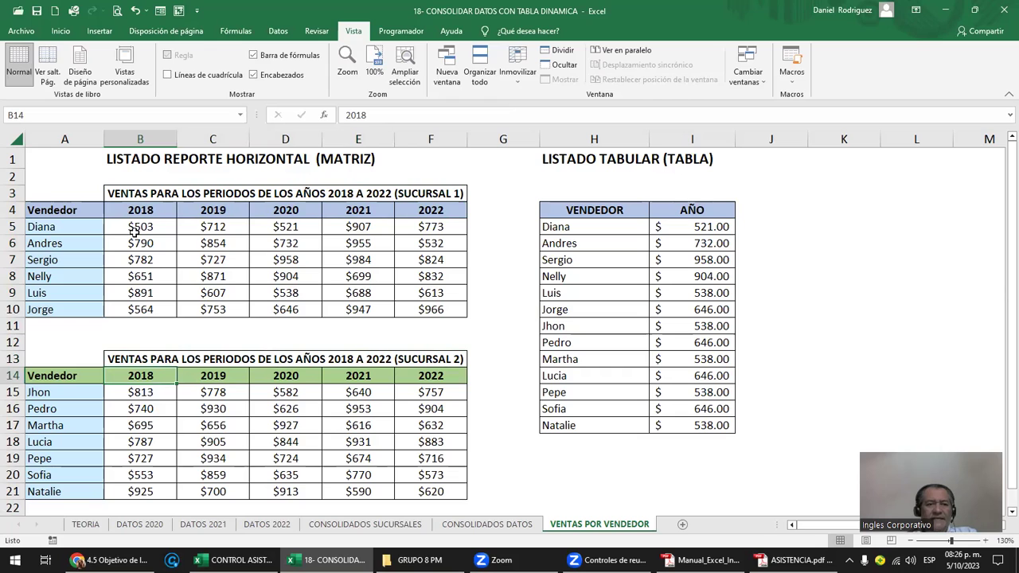
{"action": "left_click_drag", "start_coordinate": [51, 210], "coordinate": [418, 310]}
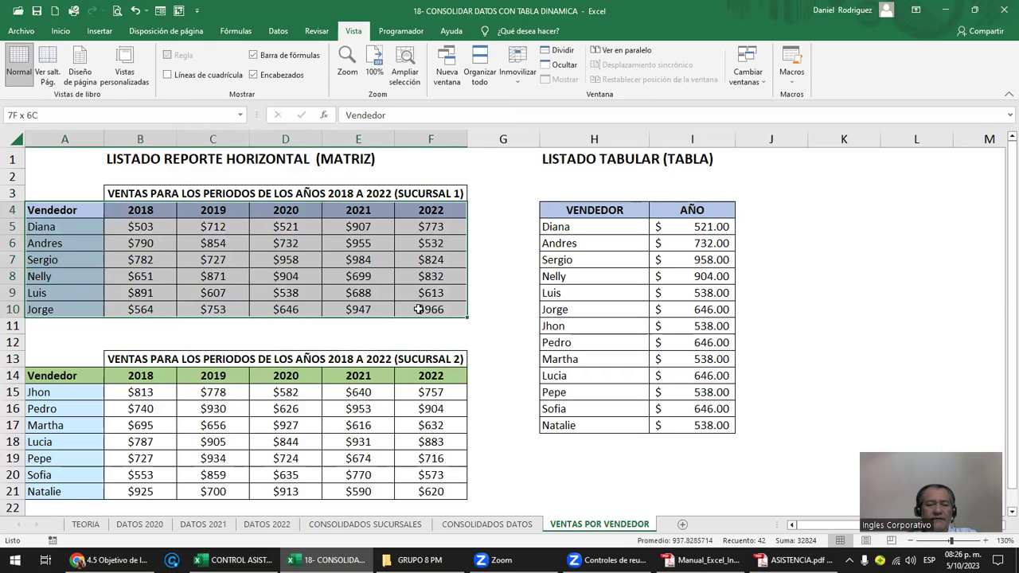
{"action": "left_click_drag", "start_coordinate": [419, 310], "coordinate": [418, 310]}
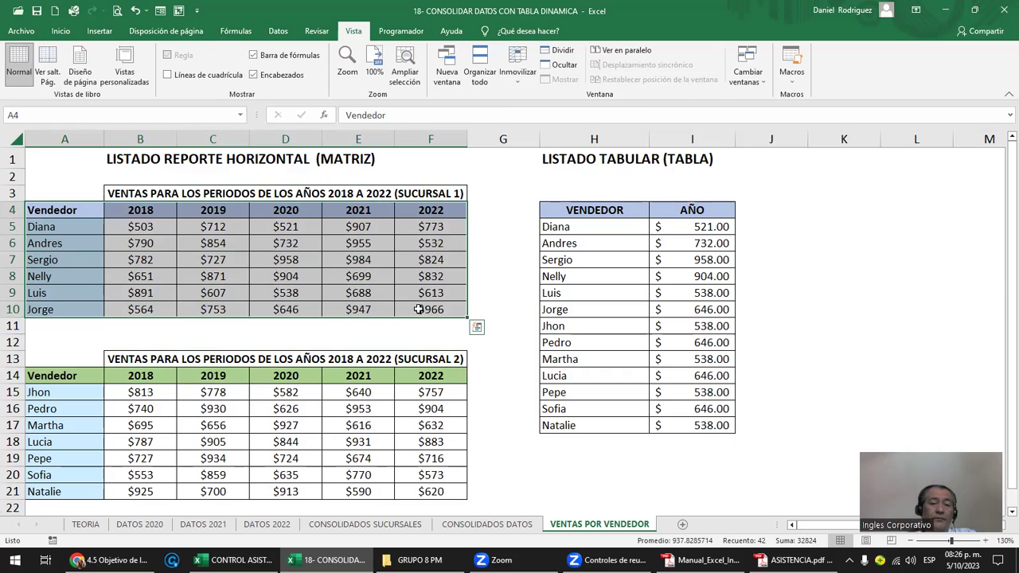
{"action": "left_click", "coordinate": [348, 166]}
{"action": "left_click_drag", "start_coordinate": [82, 210], "coordinate": [63, 310]}
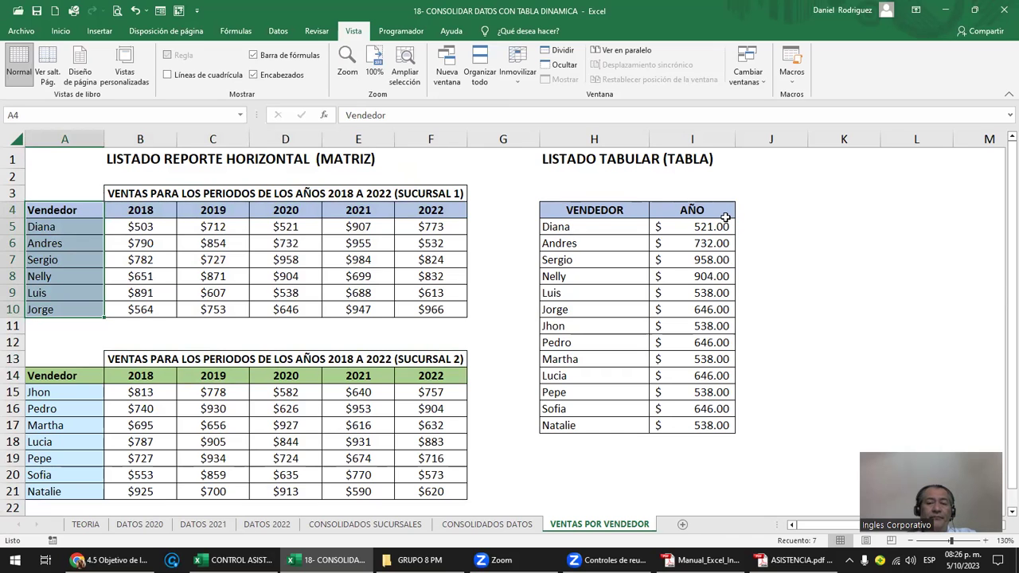
{"action": "left_click_drag", "start_coordinate": [720, 227], "coordinate": [726, 417]}
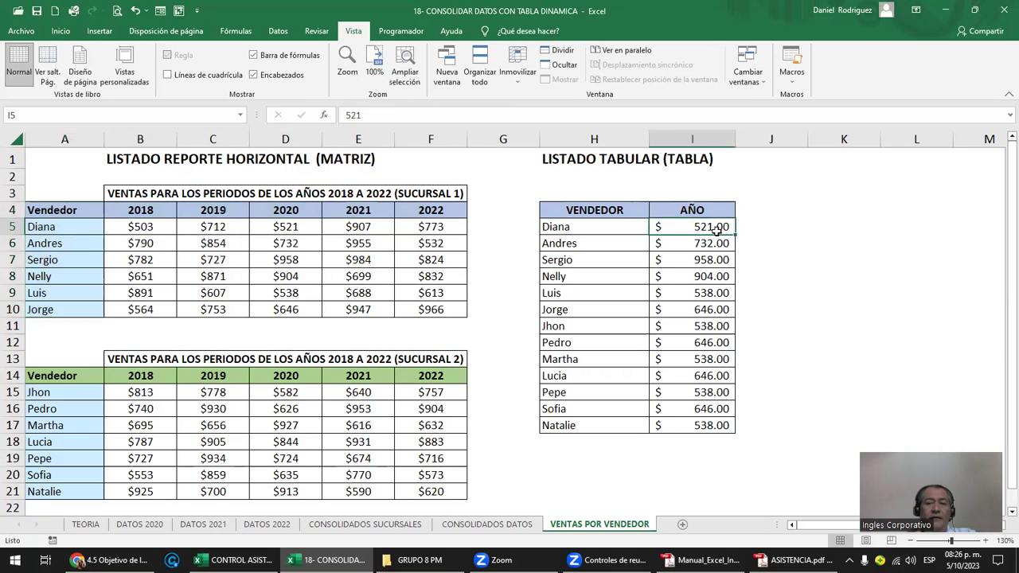
{"action": "left_click", "coordinate": [726, 417]}
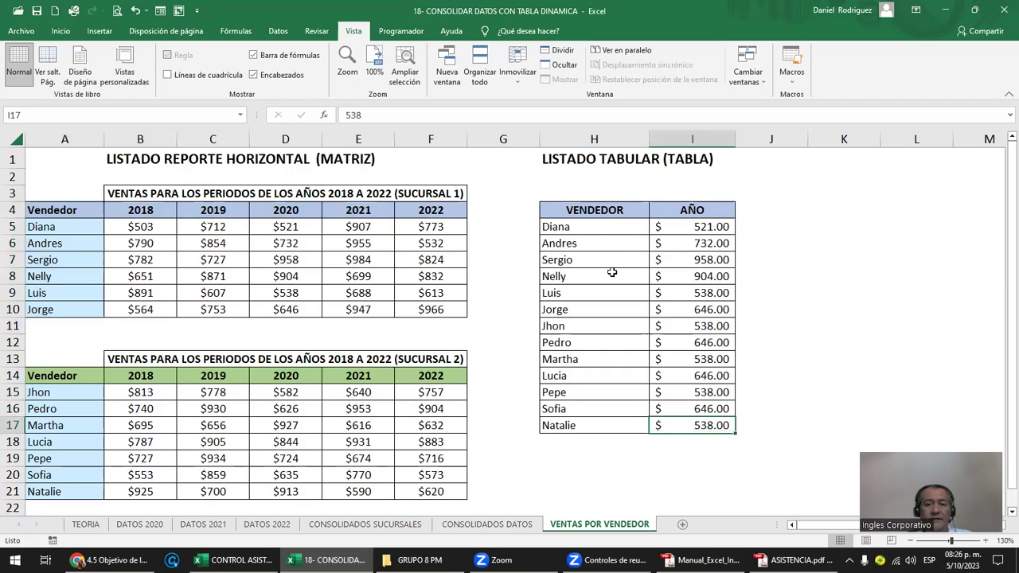
{"action": "left_click", "coordinate": [598, 231]}
{"action": "key", "text": "ctrl+c"}
{"action": "key", "text": "Down"}
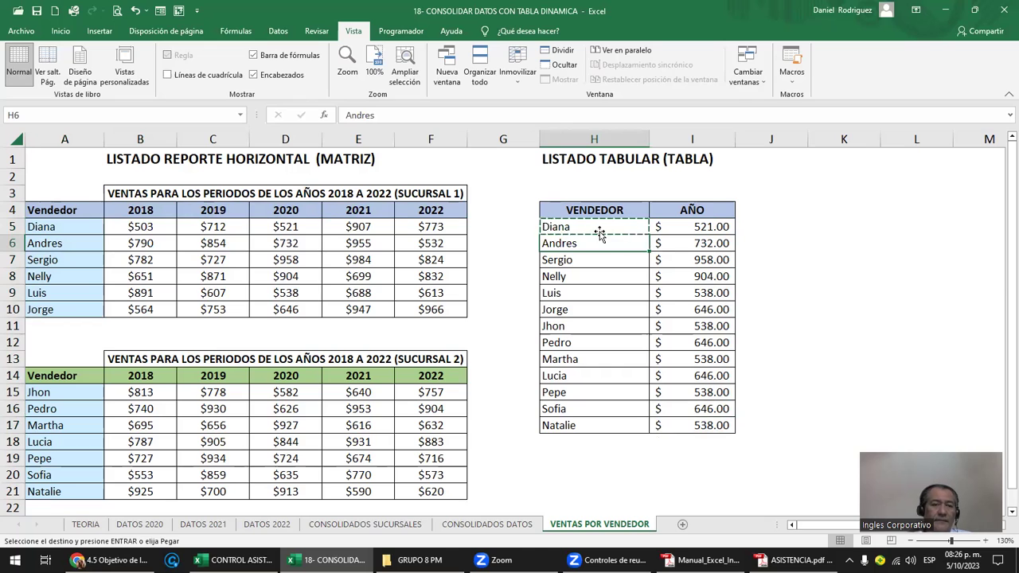
{"action": "left_click", "coordinate": [61, 230]}
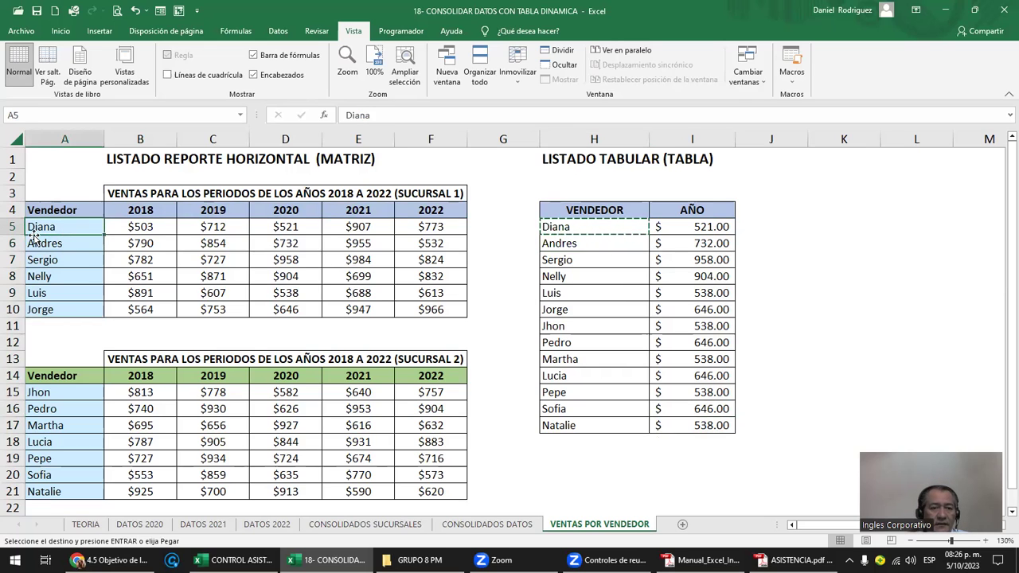
{"action": "left_click_drag", "start_coordinate": [130, 227], "coordinate": [417, 228]}
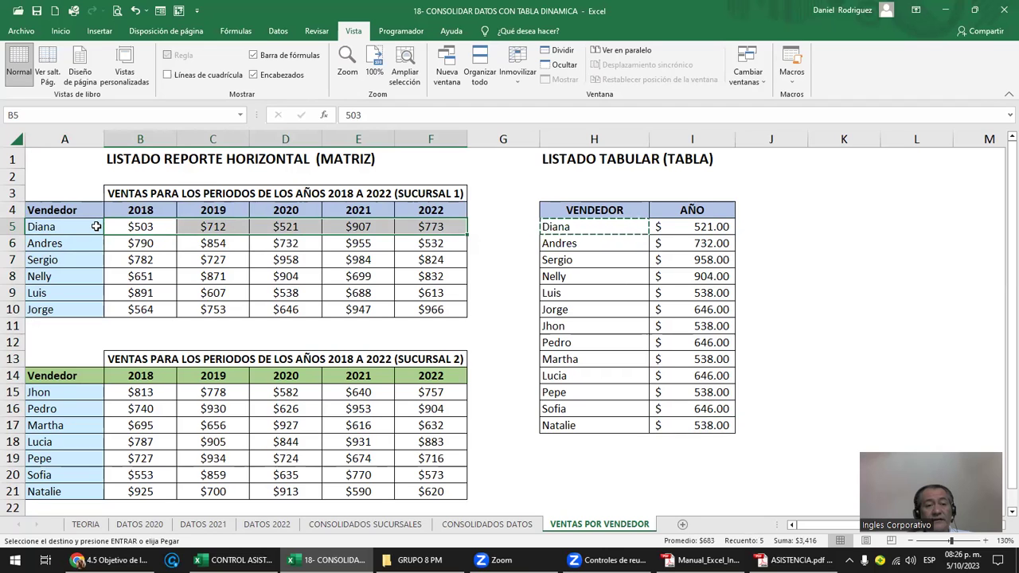
{"action": "left_click", "coordinate": [603, 230]}
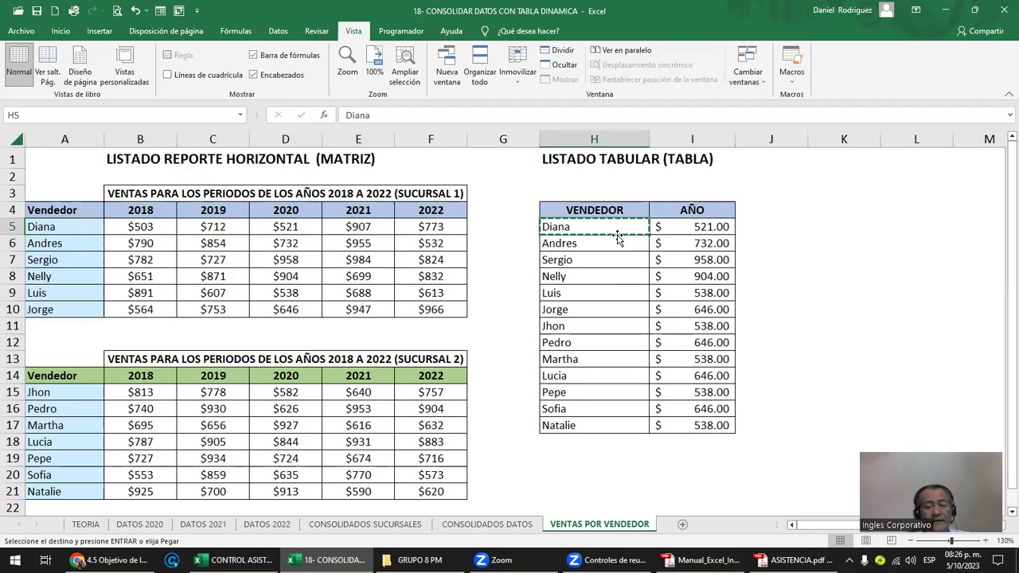
{"action": "key", "text": "Down"}
{"action": "key", "text": "Up"}
{"action": "key", "text": "shift+Down"}
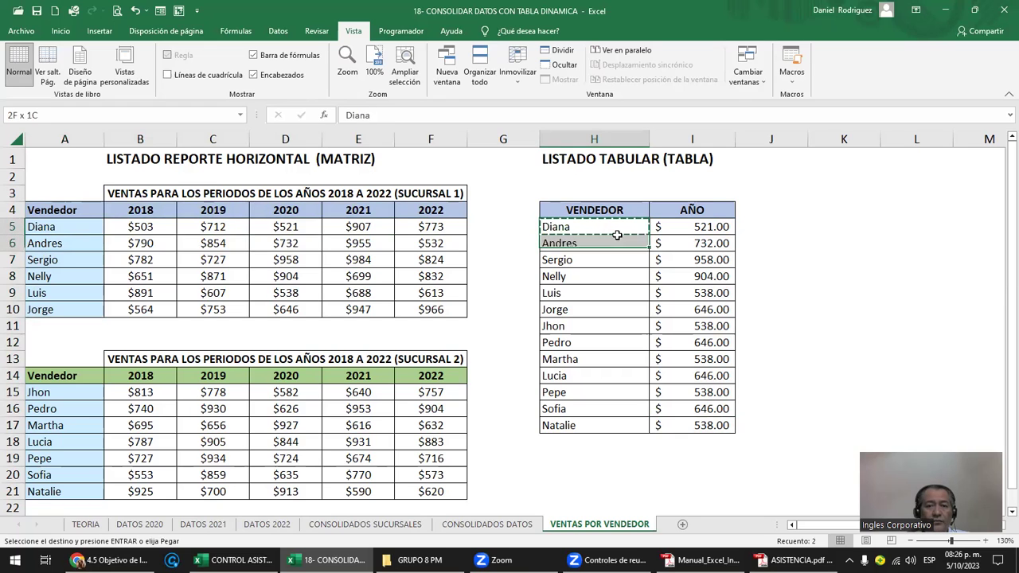
{"action": "key", "text": "shift+Down"}
{"action": "key", "text": "shift+Down"}
{"action": "key", "text": "shift+Down"}
{"action": "key", "text": "Return"}
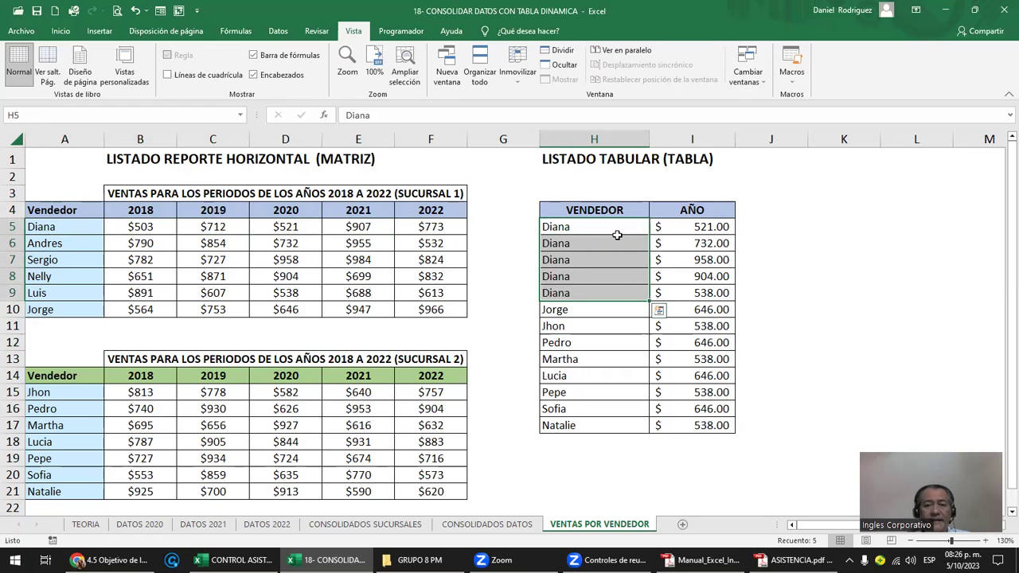
{"action": "left_click", "coordinate": [157, 177]}
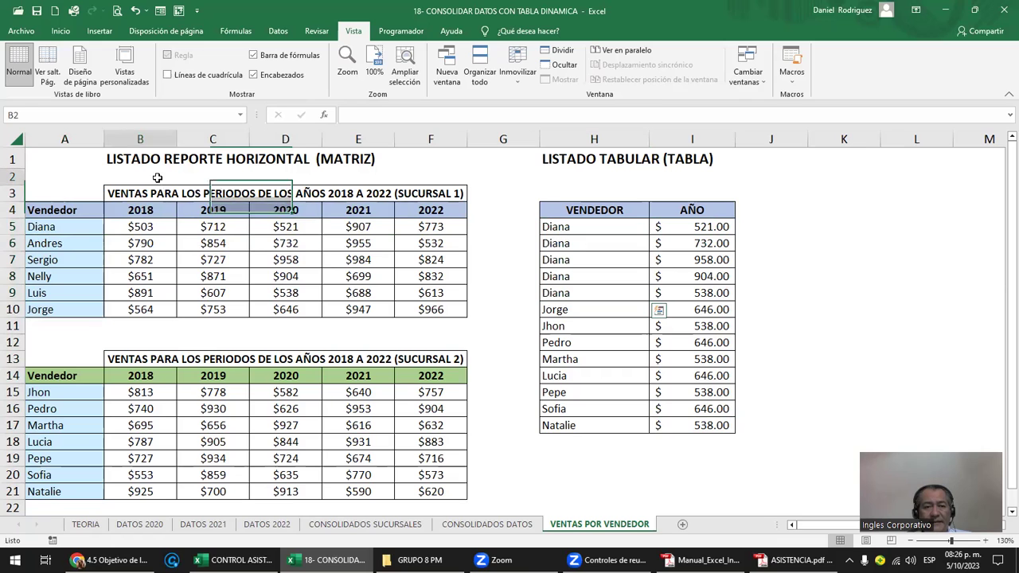
{"action": "left_click", "coordinate": [96, 32]}
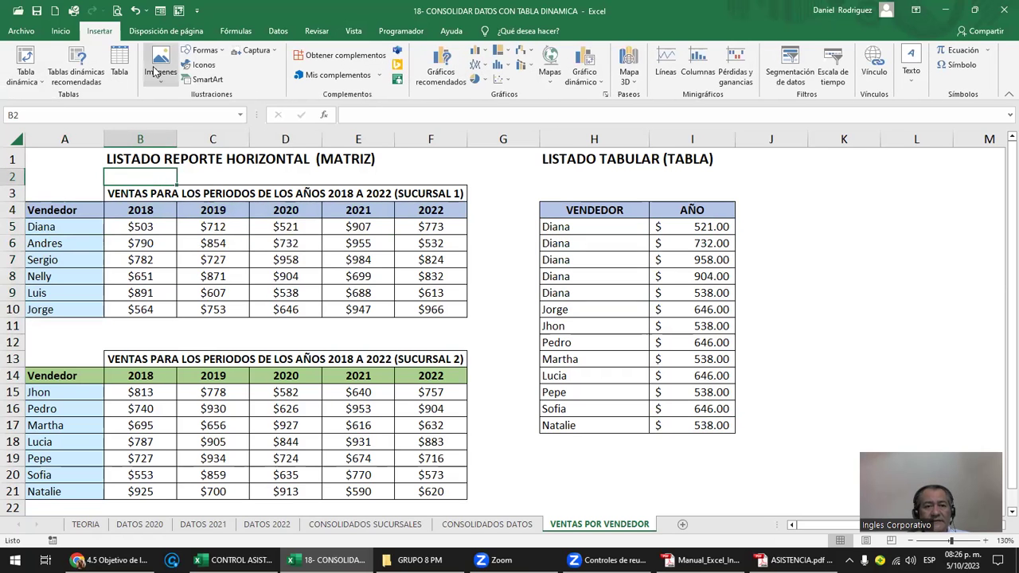
{"action": "left_click", "coordinate": [213, 52]}
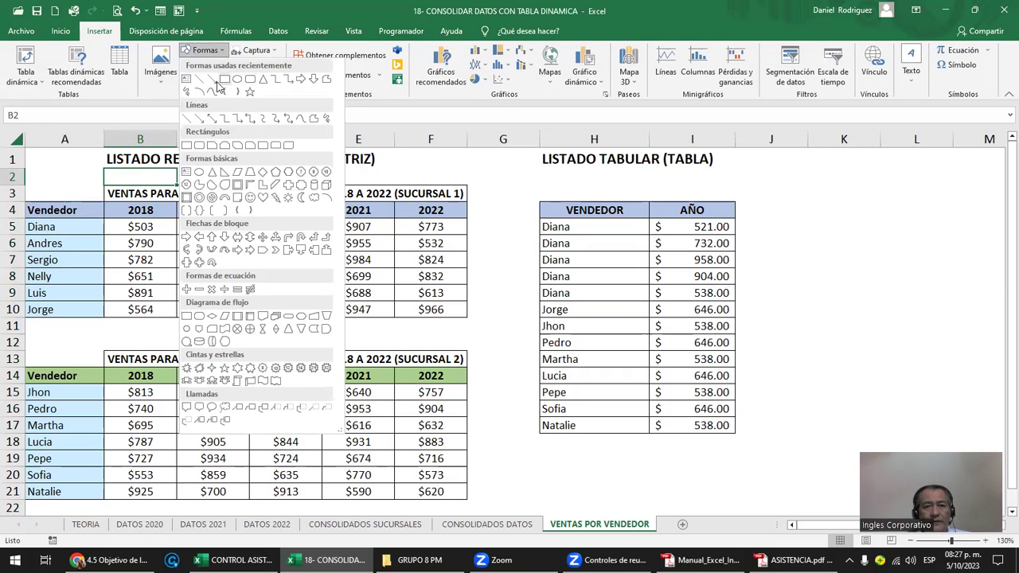
Draw a right-pointing arrow shape between the Sucursal 1 table and the tabular list.
{"action": "left_click", "coordinate": [300, 79]}
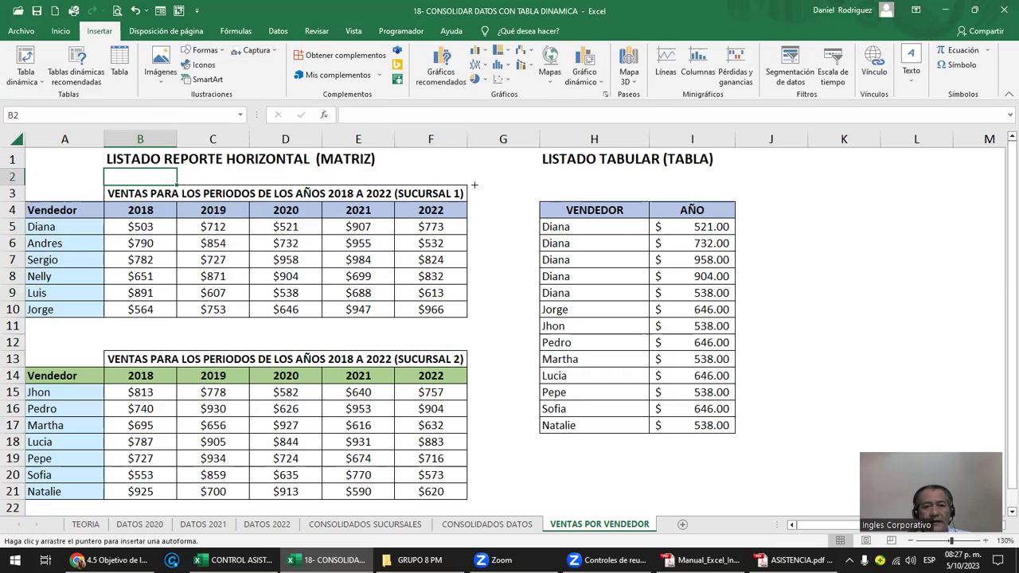
{"action": "left_click_drag", "start_coordinate": [483, 234], "coordinate": [523, 253]}
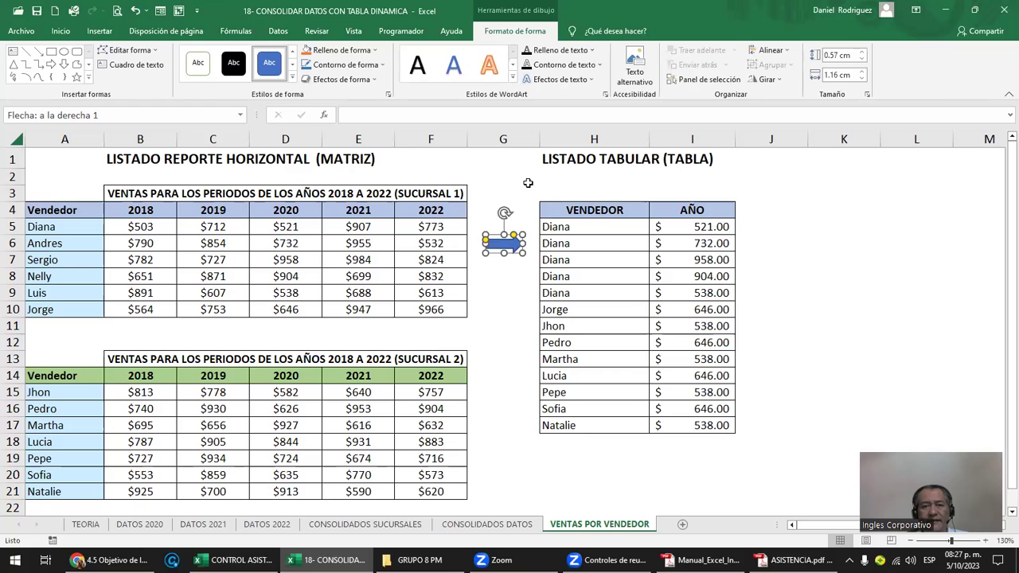
{"action": "left_click", "coordinate": [490, 179]}
Clear the other sellers' rows H10:I18 and the AÑO values in I5:I9.
{"action": "left_click", "coordinate": [608, 317]}
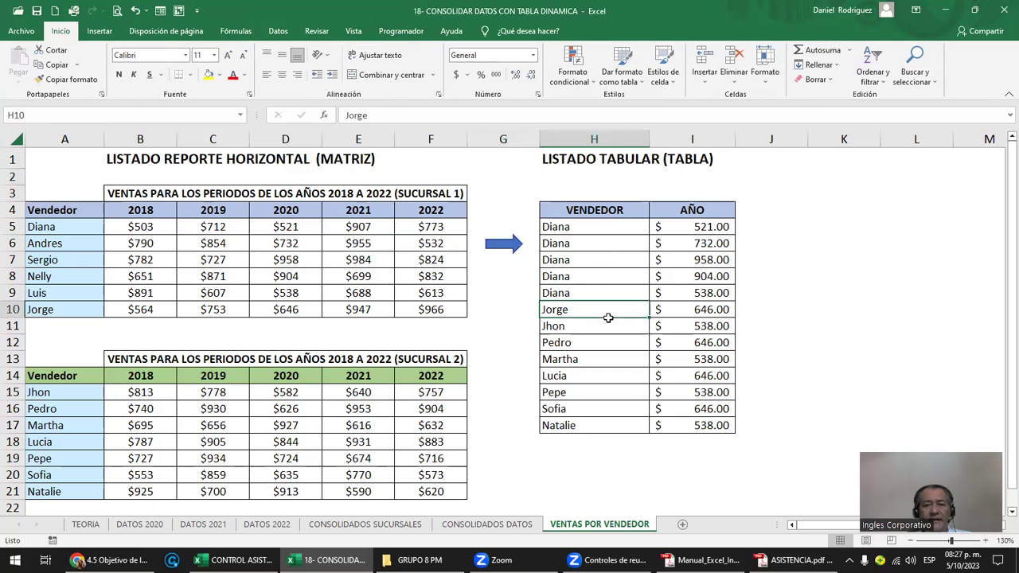
{"action": "left_click_drag", "start_coordinate": [607, 317], "coordinate": [719, 440]}
{"action": "key", "text": "Delete"}
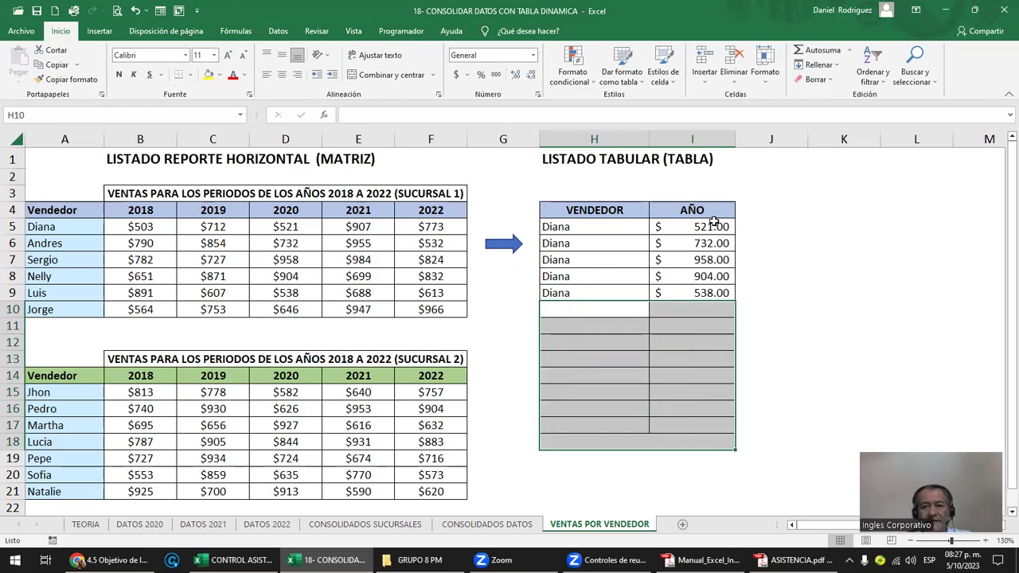
{"action": "left_click", "coordinate": [714, 225]}
{"action": "key", "text": "Delete"}
{"action": "left_click", "coordinate": [705, 243]}
{"action": "key", "text": "Delete"}
{"action": "left_click", "coordinate": [705, 259]}
{"action": "key", "text": "Delete"}
{"action": "left_click", "coordinate": [706, 276]}
{"action": "key", "text": "Delete"}
{"action": "left_click", "coordinate": [710, 293]}
{"action": "key", "text": "Delete"}
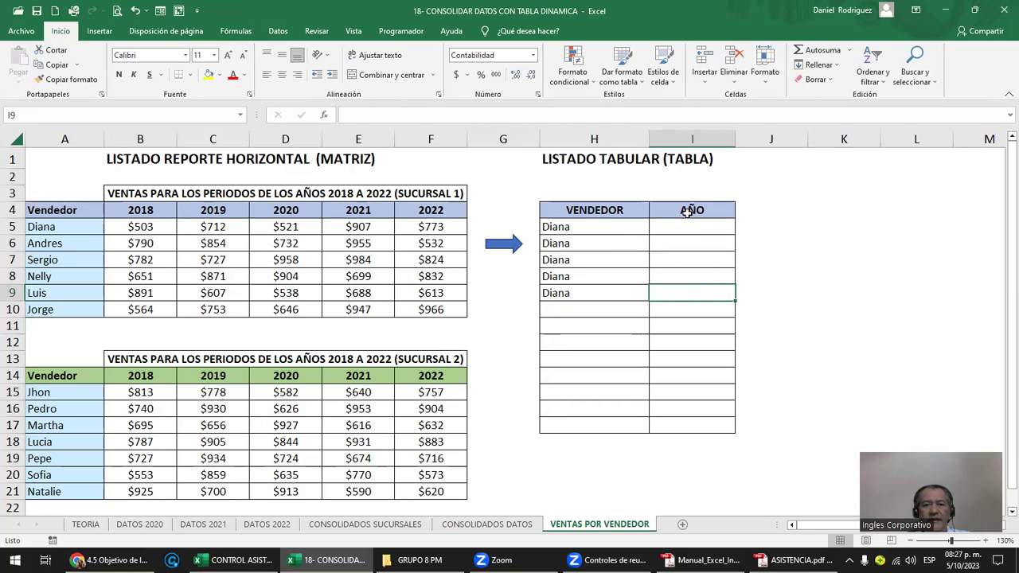
Copy the bordered AÑO column block into column J and head it 'VENTA'.
{"action": "left_click", "coordinate": [688, 213]}
{"action": "left_click", "coordinate": [675, 230]}
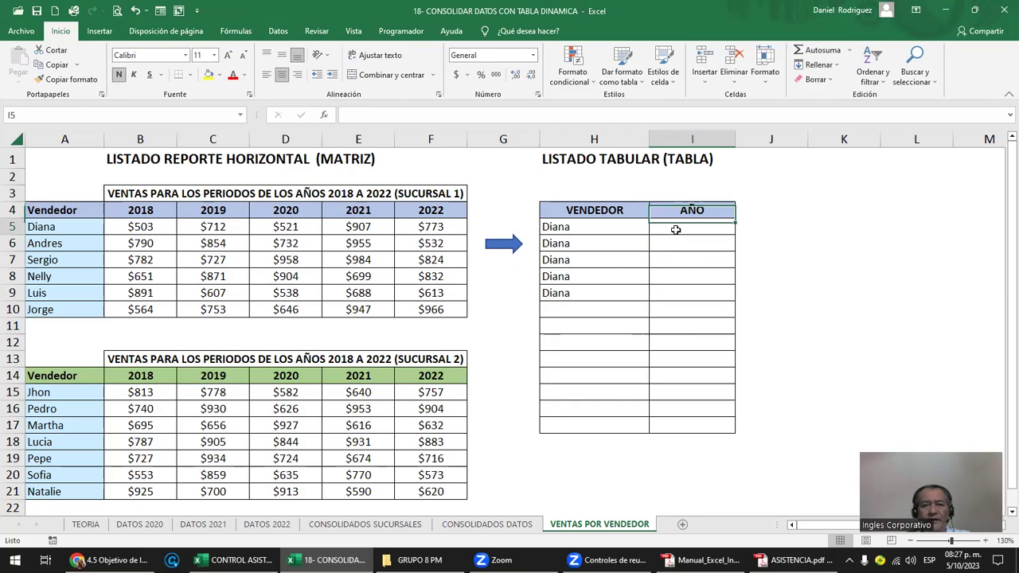
{"action": "key", "text": "Up"}
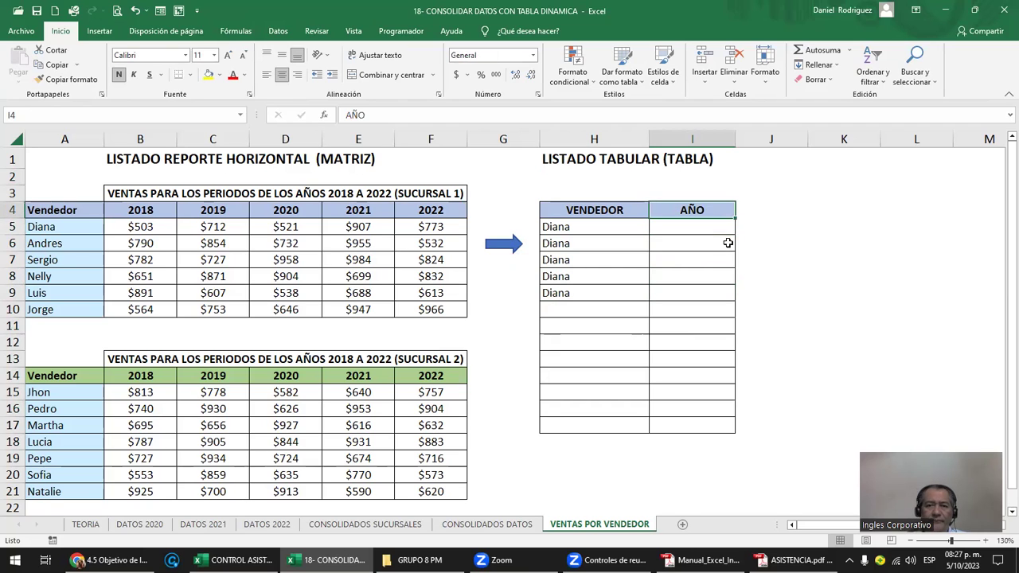
{"action": "key", "text": "shift+Down"}
{"action": "key", "text": "shift+Down"}
{"action": "key", "text": "shift+Down"}
{"action": "key", "text": "shift+Down"}
{"action": "key", "text": "shift+Down"}
{"action": "key", "text": "shift+Down"}
{"action": "key", "text": "shift+Down"}
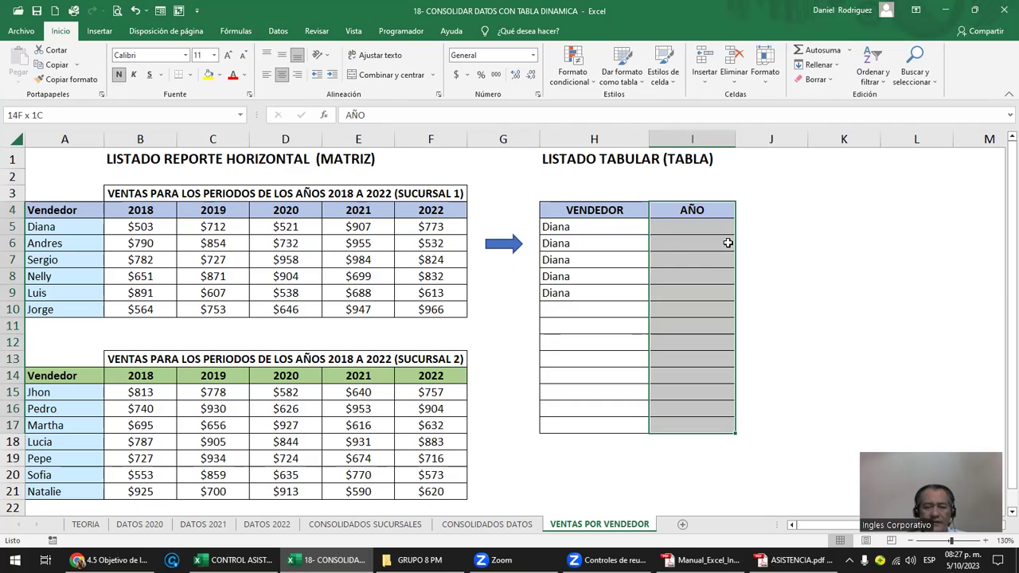
{"action": "key", "text": "ctrl+c"}
{"action": "key", "text": "Right"}
{"action": "key", "text": "ctrl+v"}
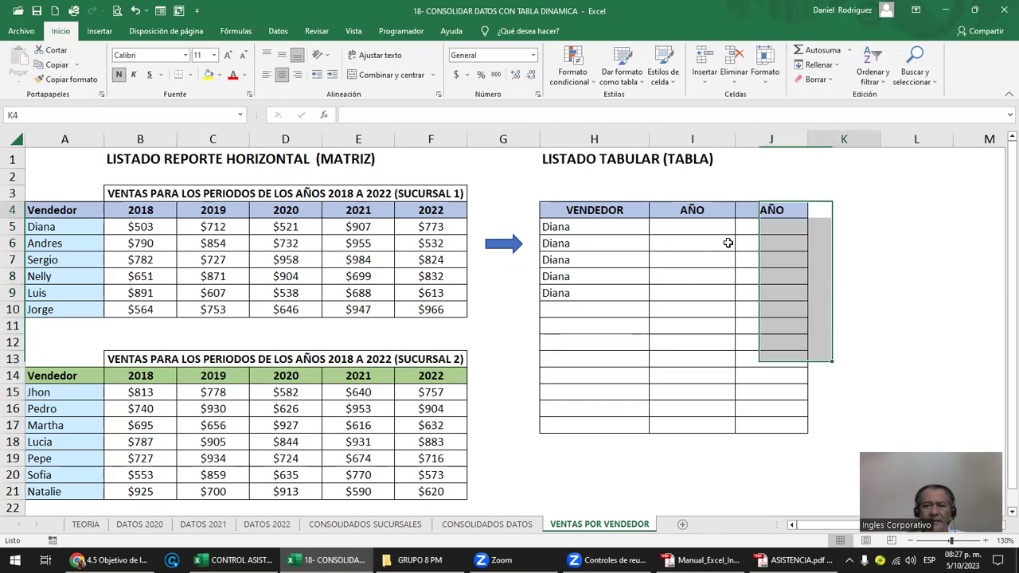
{"action": "type", "text": "VENTA"}
{"action": "key", "text": "Return"}
Discard the trial formulas and link I5 to the 2018 year header with =B4.
{"action": "type", "text": "="}
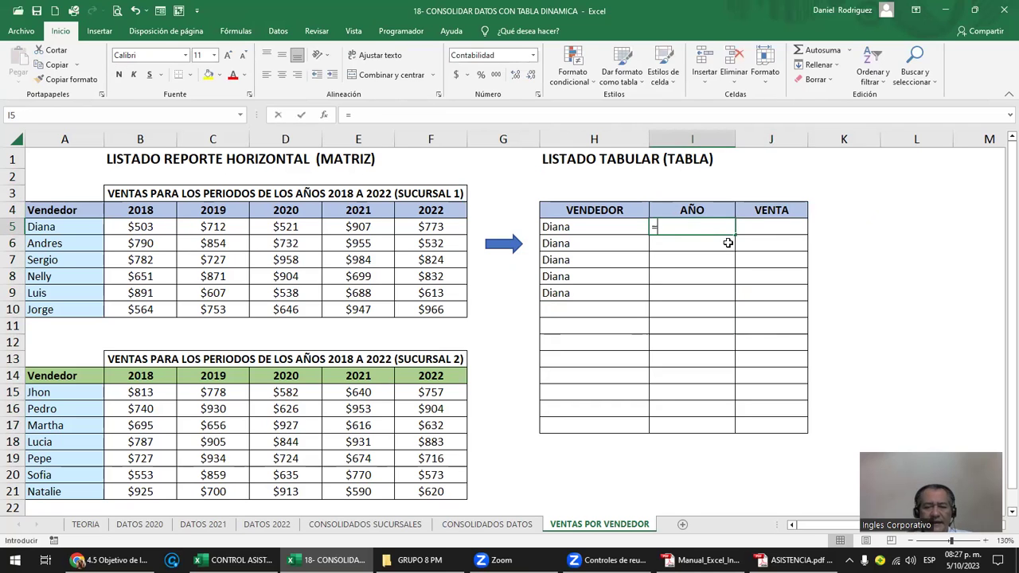
{"action": "left_click", "coordinate": [150, 228]}
{"action": "key", "text": "Return"}
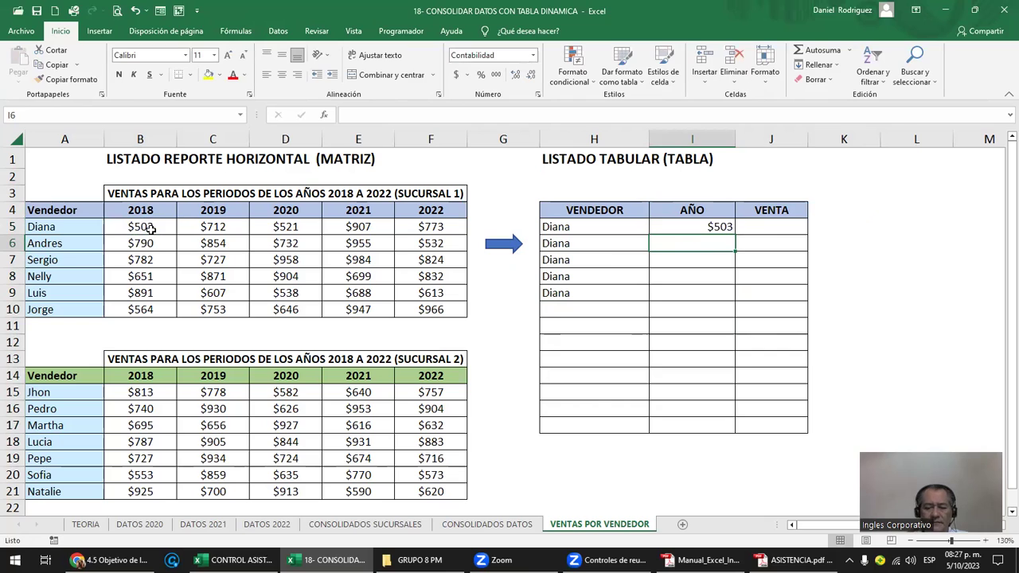
{"action": "type", "text": "="}
{"action": "key", "text": "Escape"}
{"action": "key", "text": "Up"}
{"action": "key", "text": "ctrl+c"}
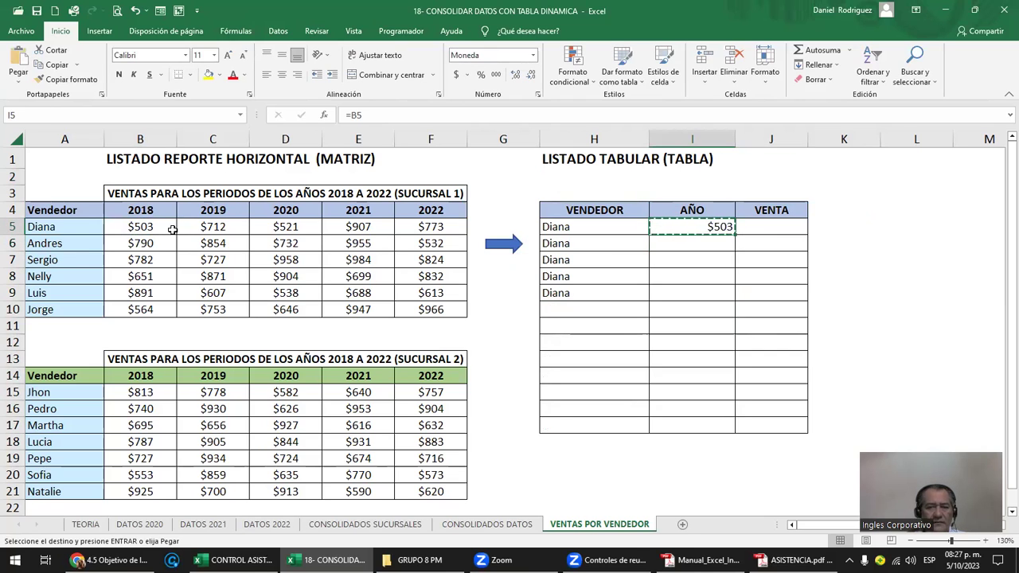
{"action": "key", "text": "Right"}
{"action": "key", "text": "Return"}
{"action": "key", "text": "Delete"}
{"action": "key", "text": "Left"}
{"action": "key", "text": "Delete"}
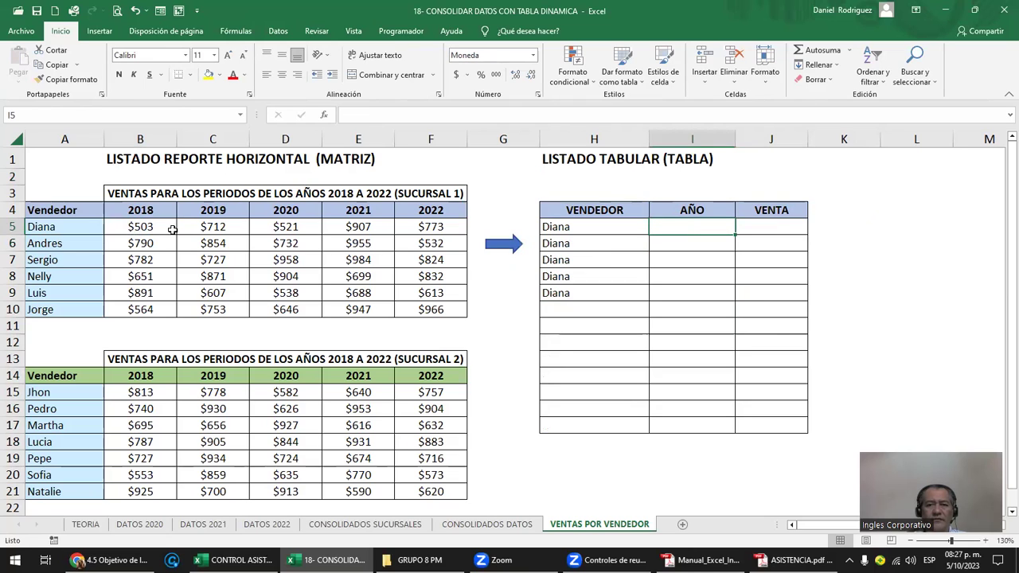
{"action": "type", "text": "="}
{"action": "left_click", "coordinate": [148, 207]}
{"action": "key", "text": "Return"}
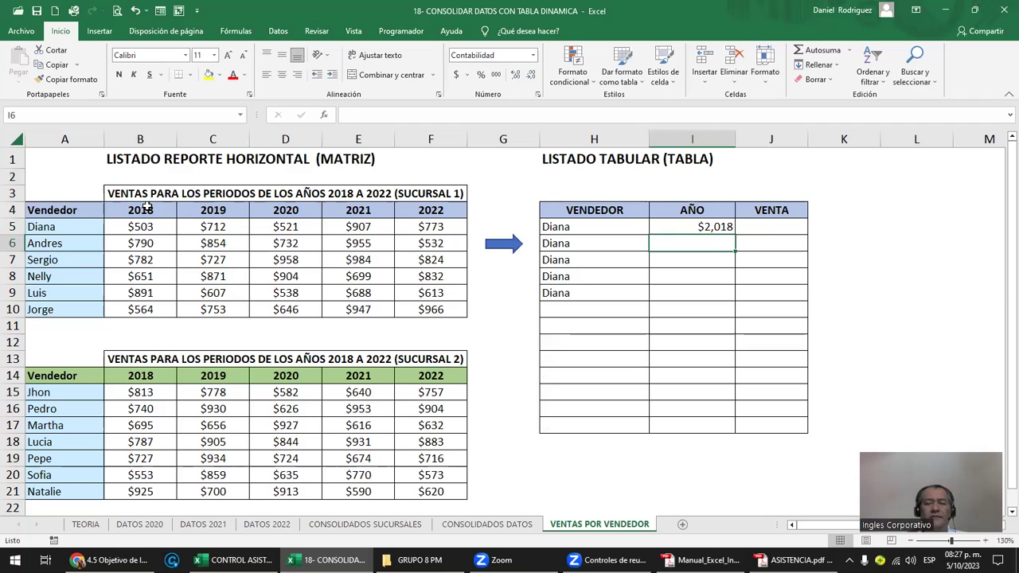
{"action": "key", "text": "Up"}
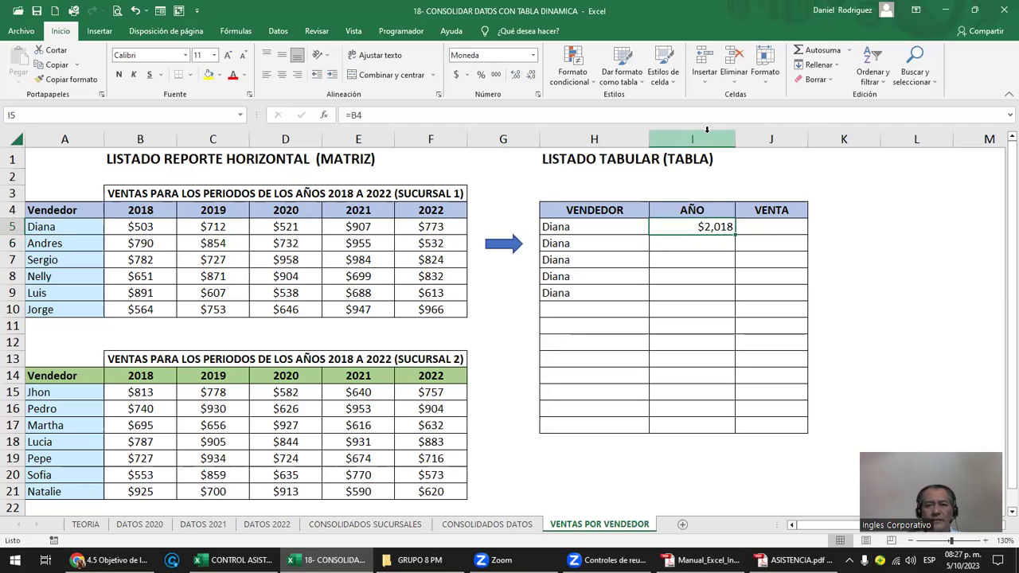
Set column I to General number format and centre it.
{"action": "left_click", "coordinate": [691, 140]}
{"action": "left_click", "coordinate": [534, 55]}
{"action": "left_click", "coordinate": [522, 80]}
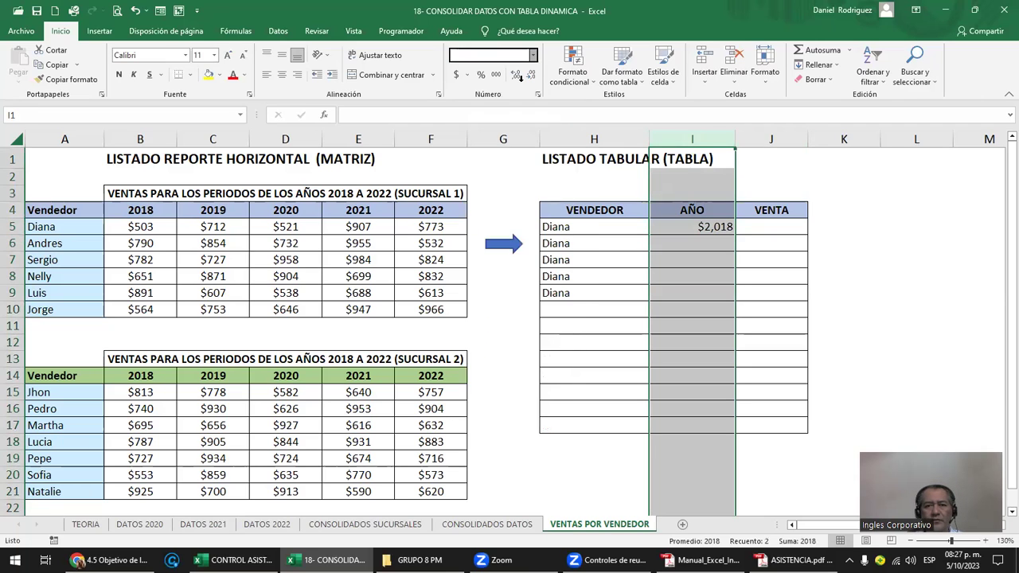
{"action": "left_click", "coordinate": [282, 75]}
{"action": "left_click", "coordinate": [590, 168]}
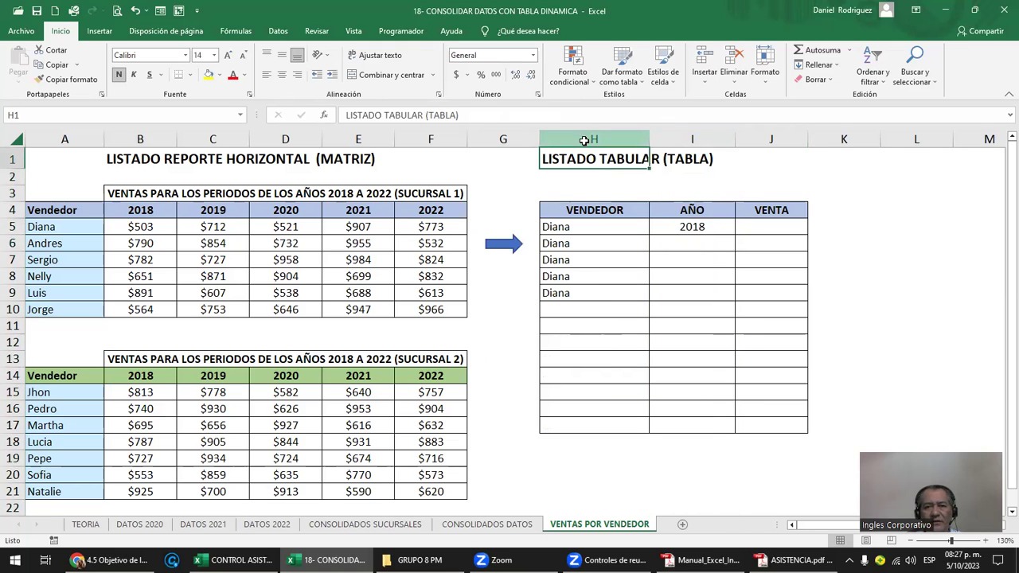
{"action": "left_click_drag", "start_coordinate": [582, 140], "coordinate": [700, 141]}
{"action": "left_click", "coordinate": [673, 243]}
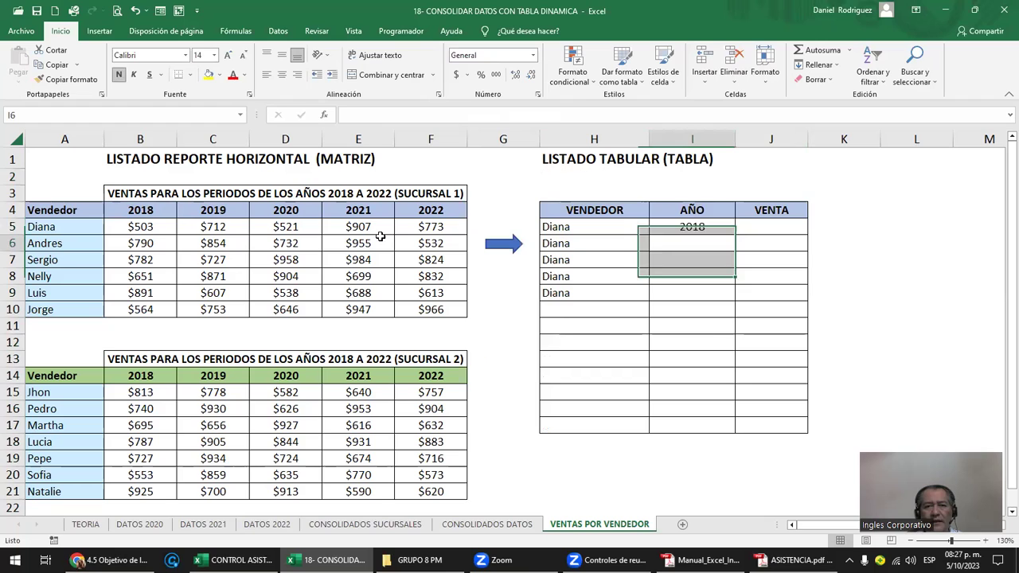
Link I6:I9 to the 2019–2022 headers with =C4, =D4, =E4 and =F4.
{"action": "mouse_move", "coordinate": [140, 210]}
{"action": "left_mouse_down"}
{"action": "mouse_move", "coordinate": [348, 213]}
{"action": "mouse_move", "coordinate": [357, 228]}
{"action": "left_mouse_up"}
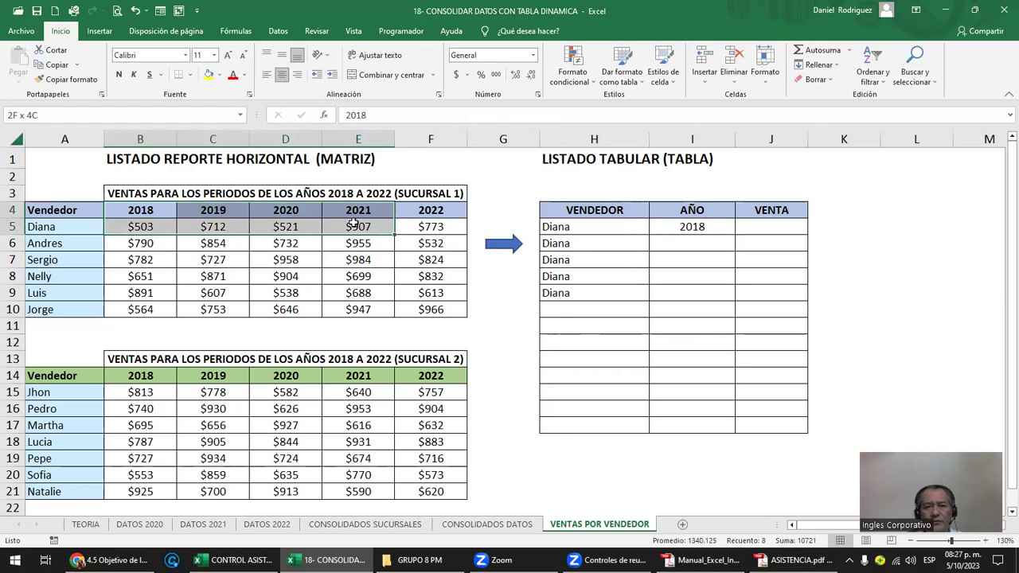
{"action": "left_click", "coordinate": [716, 243]}
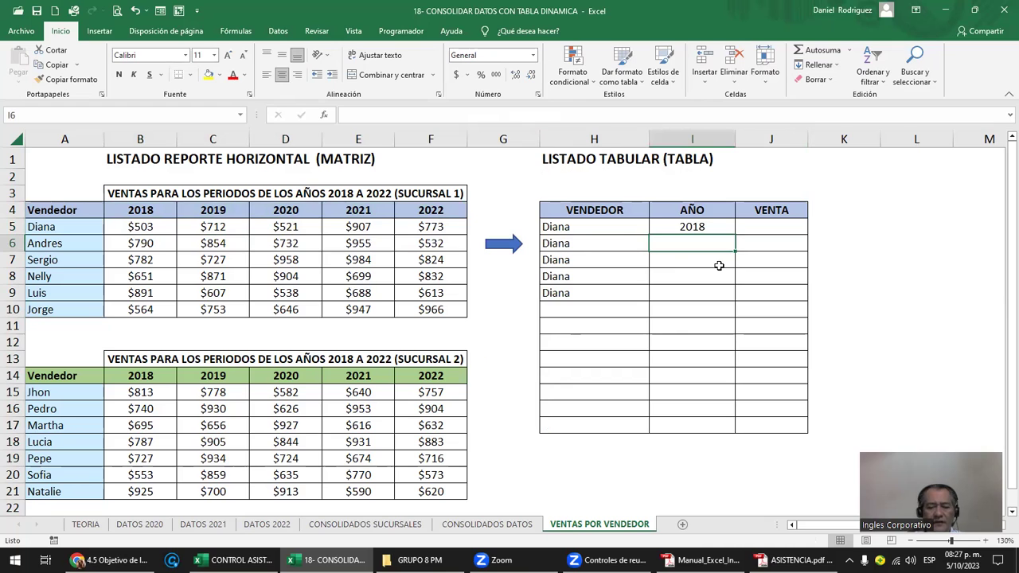
{"action": "type", "text": "="}
{"action": "left_click", "coordinate": [215, 207]}
{"action": "key", "text": "Return"}
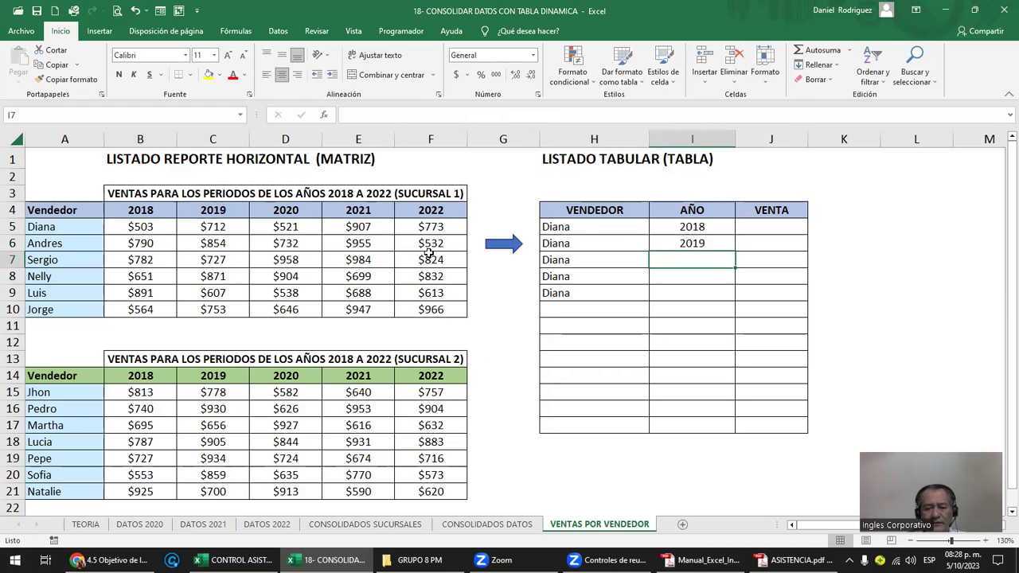
{"action": "type", "text": "="}
{"action": "left_click", "coordinate": [306, 211]}
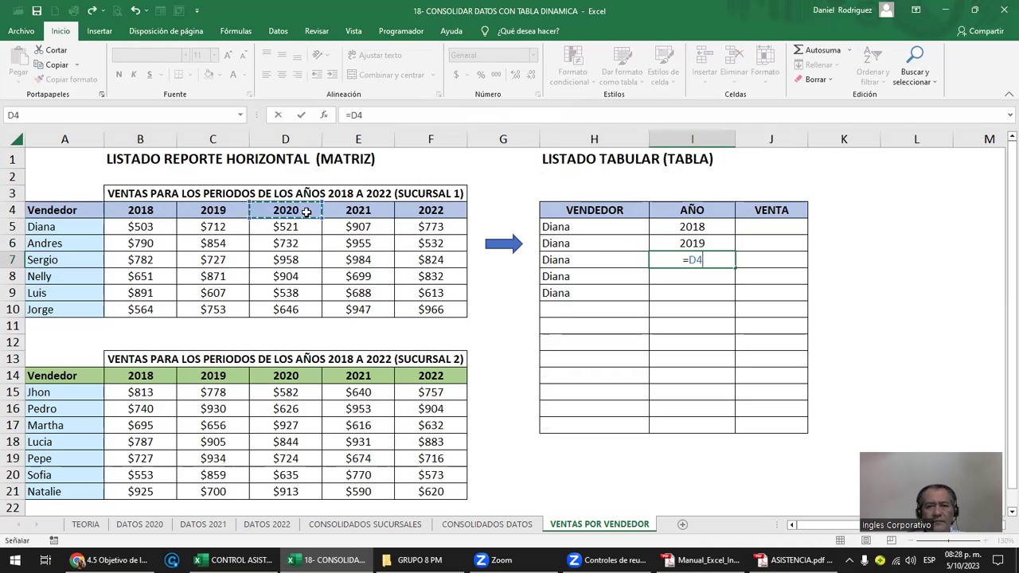
{"action": "key", "text": "Return"}
{"action": "type", "text": "="}
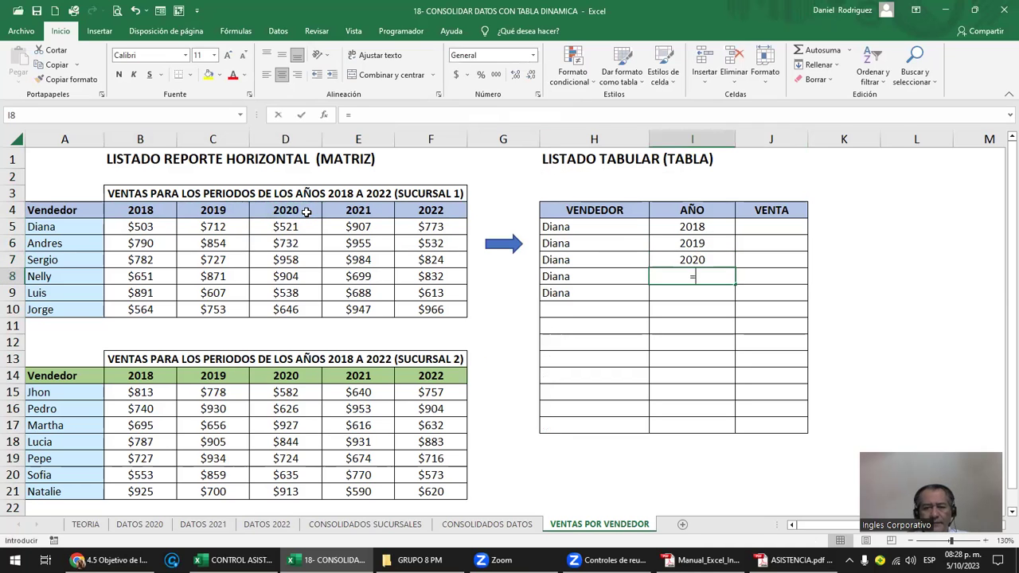
{"action": "left_click", "coordinate": [349, 210]}
{"action": "key", "text": "Return"}
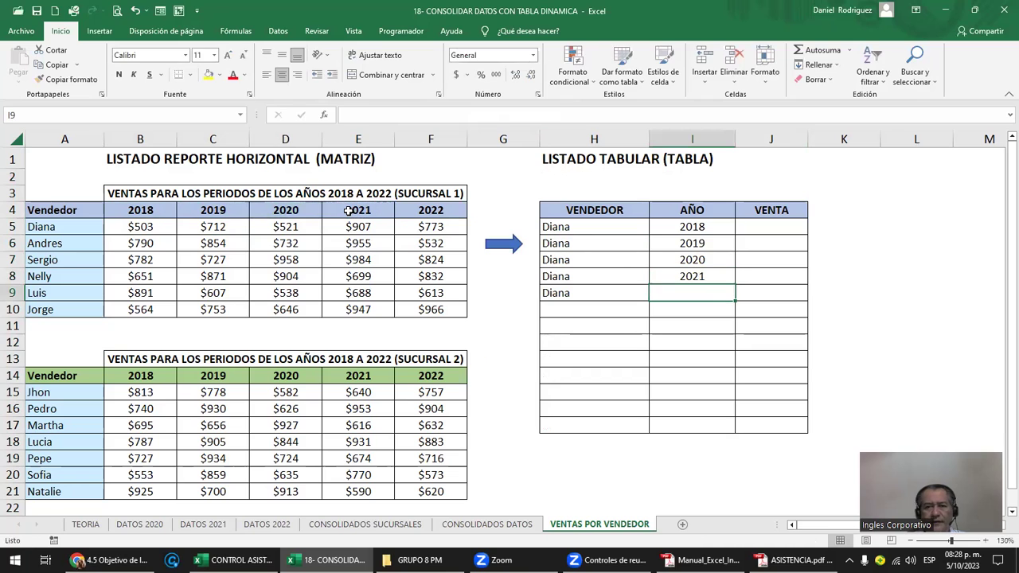
{"action": "type", "text": "="}
{"action": "left_click", "coordinate": [423, 210]}
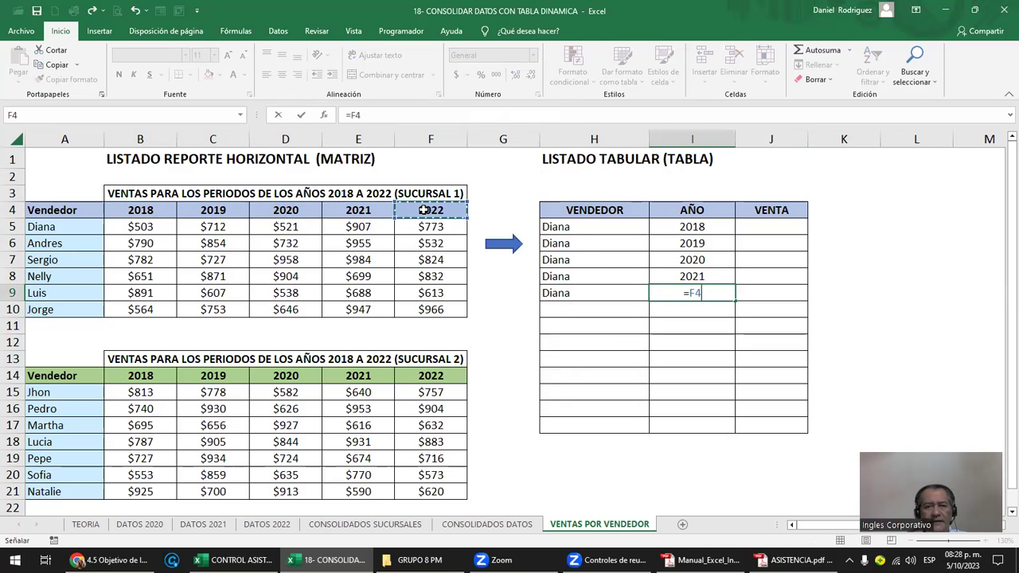
{"action": "key", "text": "Return"}
{"action": "left_click", "coordinate": [553, 226]}
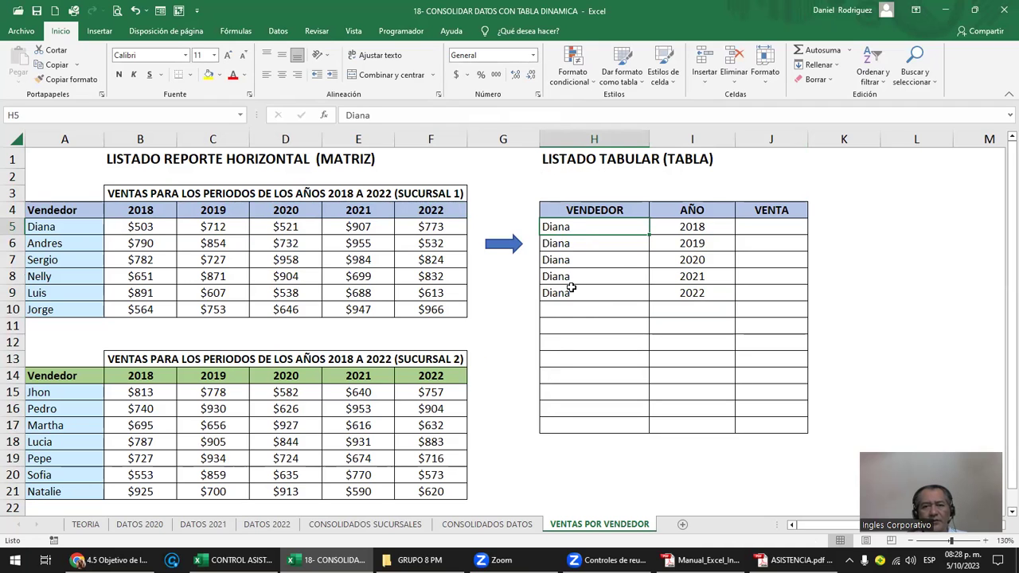
{"action": "left_click_drag", "start_coordinate": [694, 226], "coordinate": [693, 290]}
Paste Diana's Sucursal 1 sales B5:F5 as transposed values into J5:J9 ($503–$773).
{"action": "left_click", "coordinate": [764, 226]}
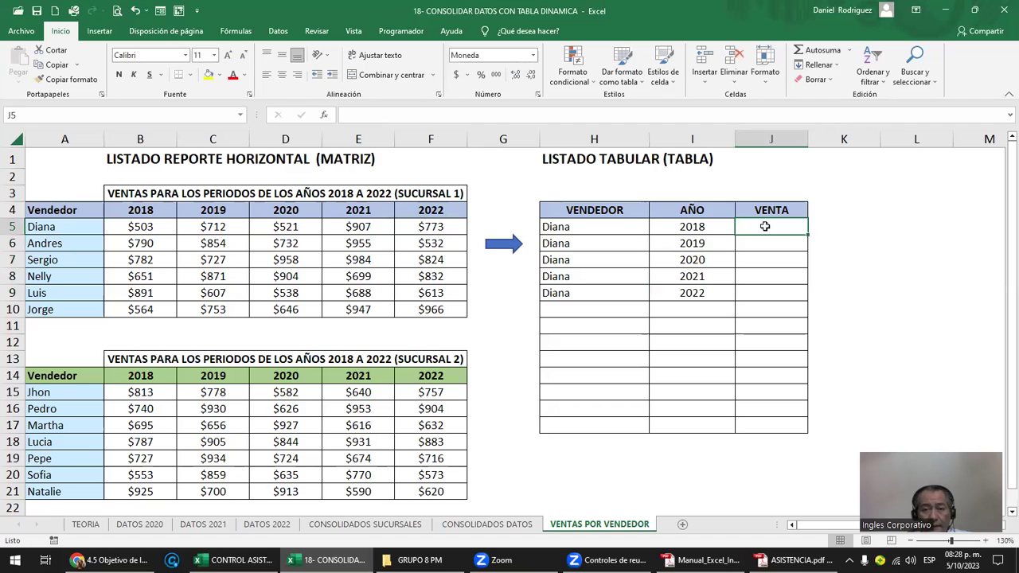
{"action": "type", "text": "="}
{"action": "key", "text": "Escape"}
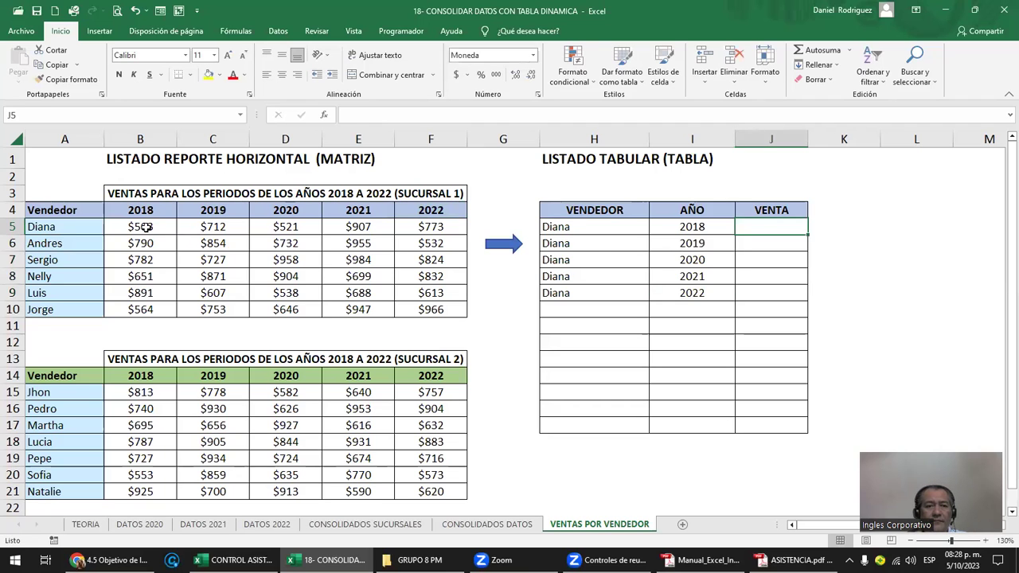
{"action": "left_click_drag", "start_coordinate": [140, 227], "coordinate": [434, 226]}
{"action": "key", "text": "ctrl+c"}
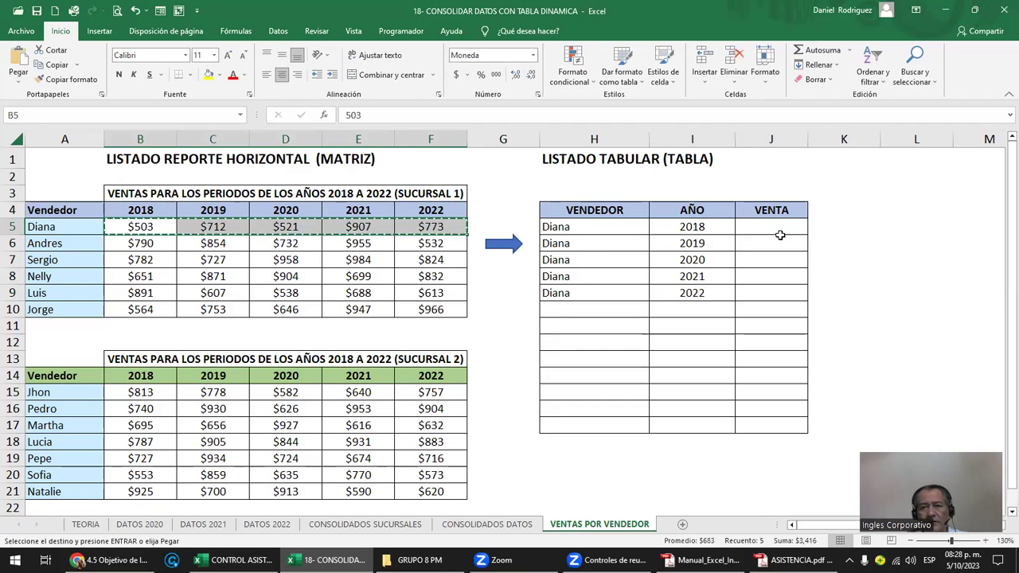
{"action": "left_click", "coordinate": [769, 228]}
{"action": "right_click", "coordinate": [769, 228]}
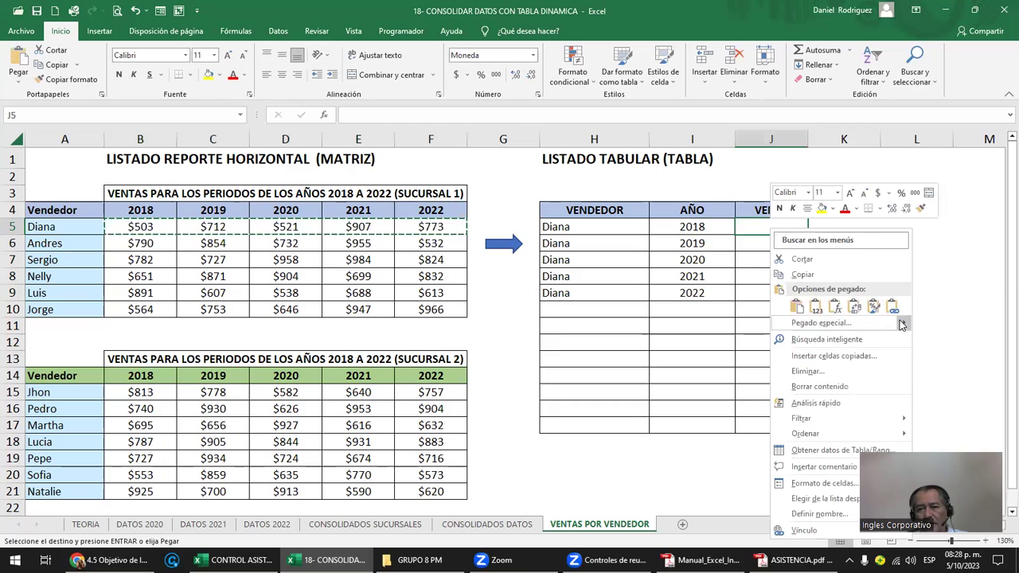
{"action": "left_click", "coordinate": [956, 444]}
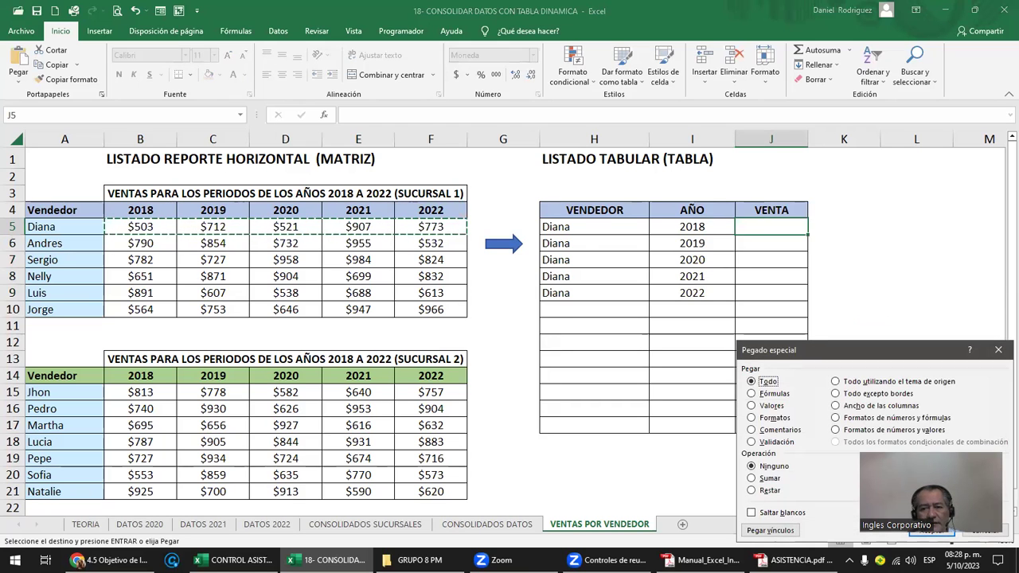
{"action": "left_click", "coordinate": [769, 407]}
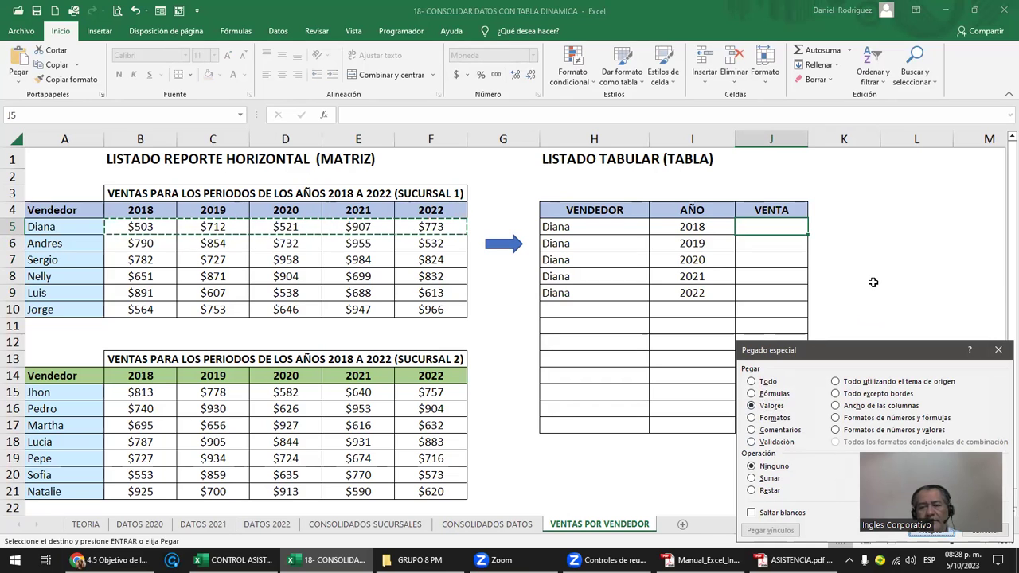
{"action": "key", "text": "Return"}
{"action": "key", "text": "Escape"}
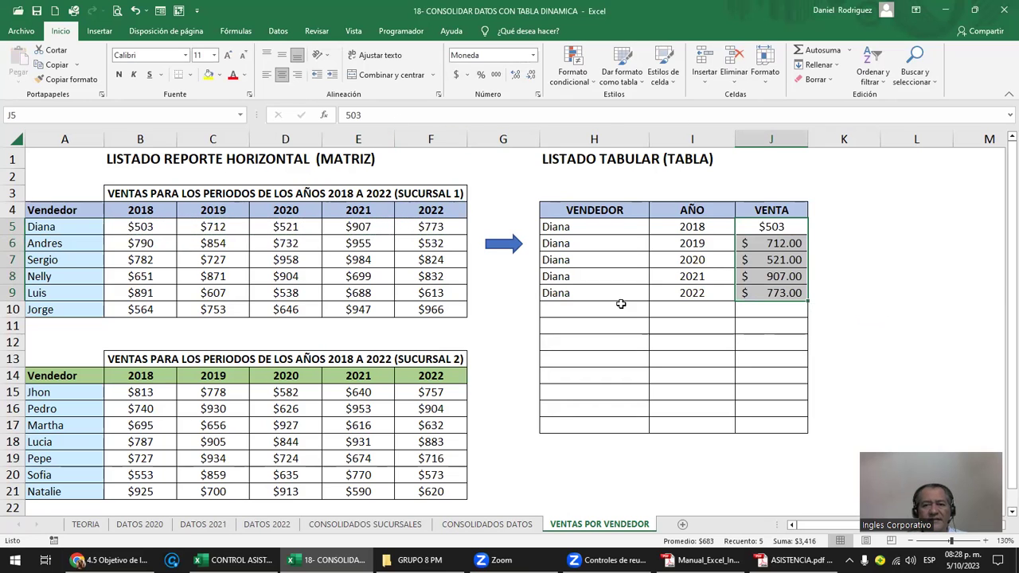
{"action": "left_click", "coordinate": [844, 310]}
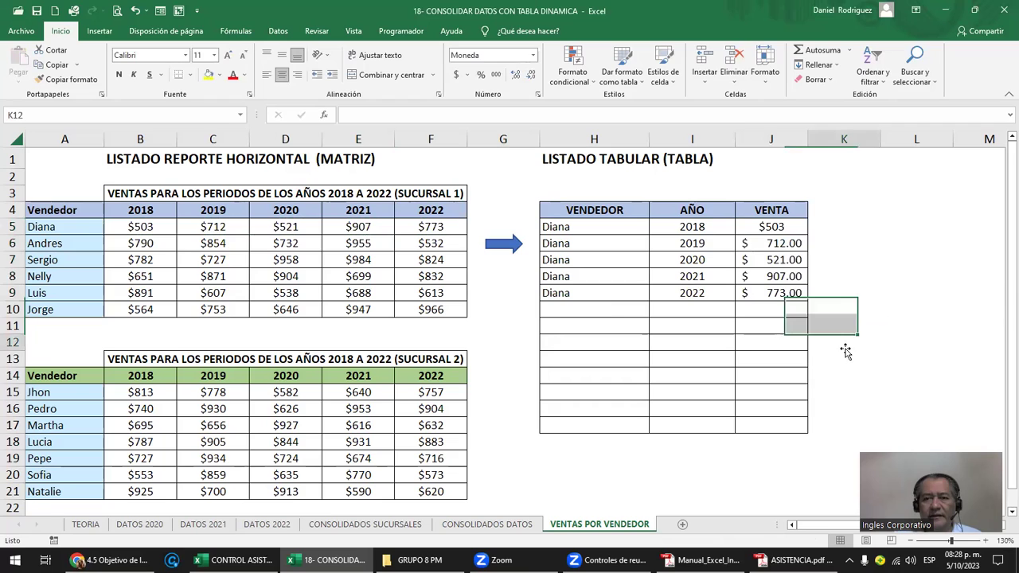
{"action": "left_click", "coordinate": [773, 228]}
Copy J5's currency format onto Diana's other sales in J6:J9.
{"action": "left_click", "coordinate": [67, 79]}
{"action": "left_click", "coordinate": [764, 246]}
{"action": "left_click_drag", "start_coordinate": [767, 259], "coordinate": [769, 295]}
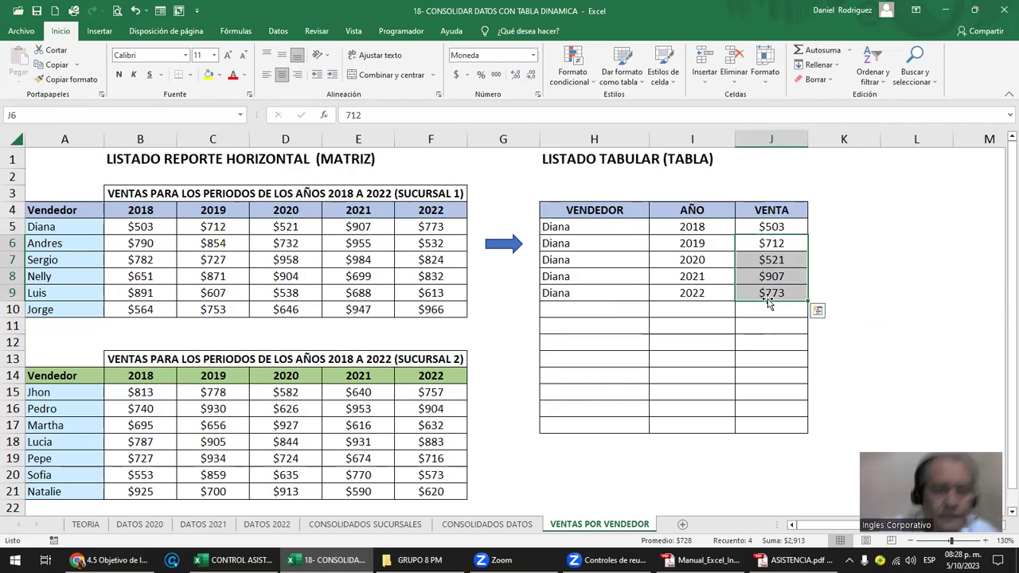
Fill the name Andres into the VENDEDOR cells H10 through H14.
{"action": "left_click", "coordinate": [75, 244]}
{"action": "left_click_drag", "start_coordinate": [132, 243], "coordinate": [426, 242]}
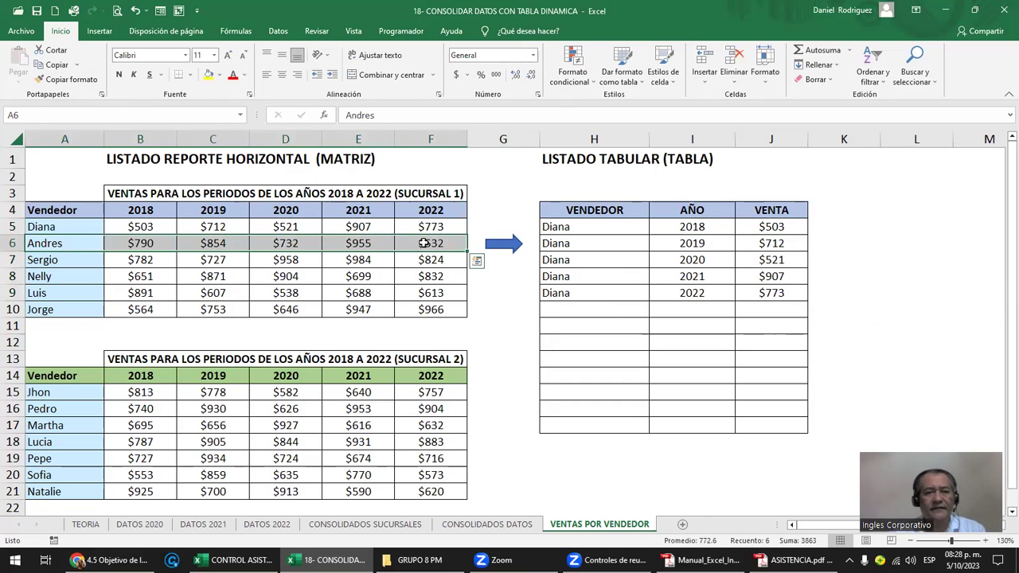
{"action": "left_click", "coordinate": [82, 244]}
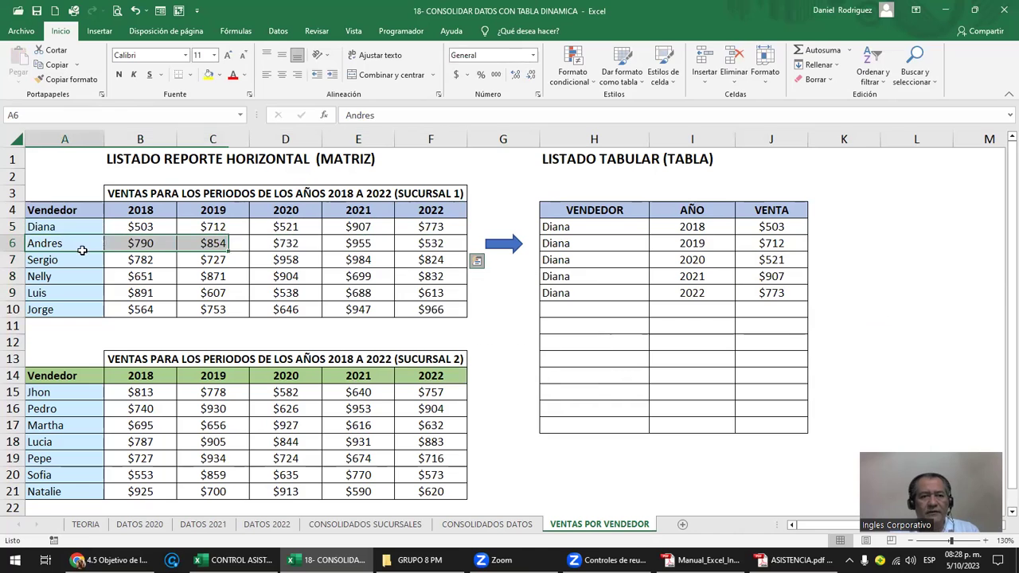
{"action": "key", "text": "ctrl+c"}
{"action": "left_click", "coordinate": [571, 309]}
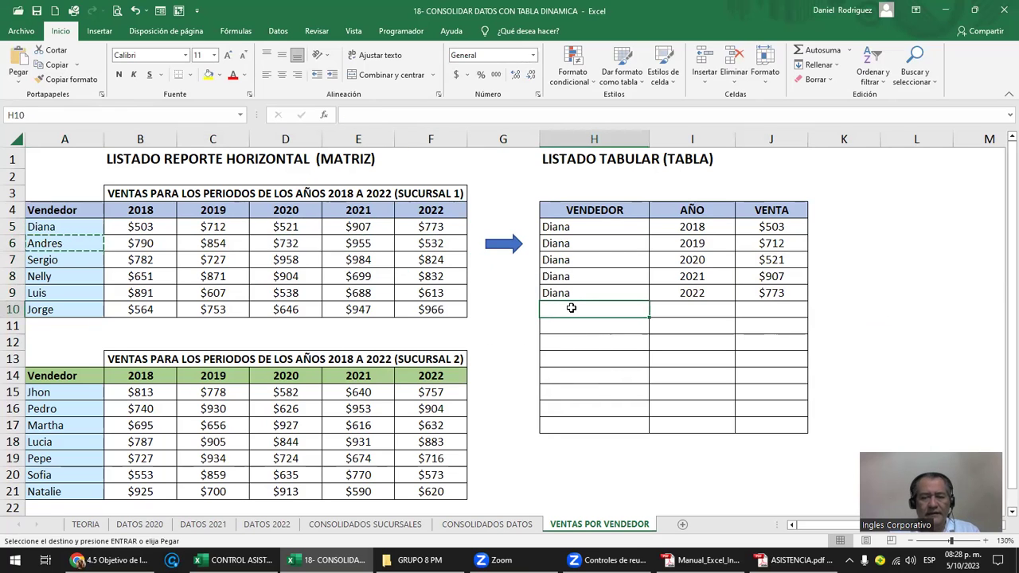
{"action": "key", "text": "Return"}
{"action": "key", "text": "ctrl+c"}
{"action": "key", "text": "Down"}
{"action": "key", "text": "shift+Down"}
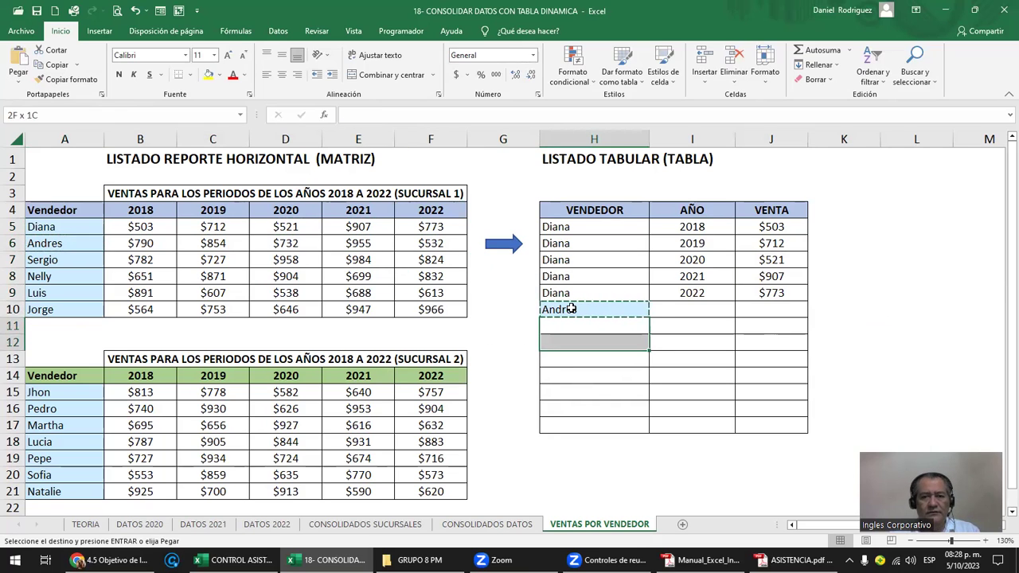
{"action": "key", "text": "shift+Down"}
{"action": "key", "text": "shift+Down"}
{"action": "key", "text": "Return"}
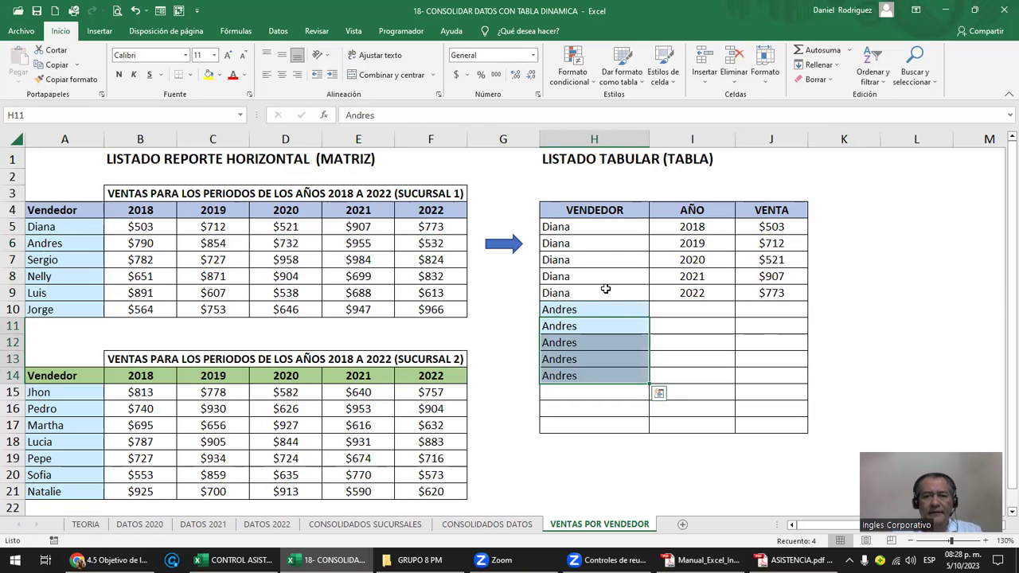
Copy Diana's five years into Andres's AÑO cells.
{"action": "left_click_drag", "start_coordinate": [707, 227], "coordinate": [712, 290]}
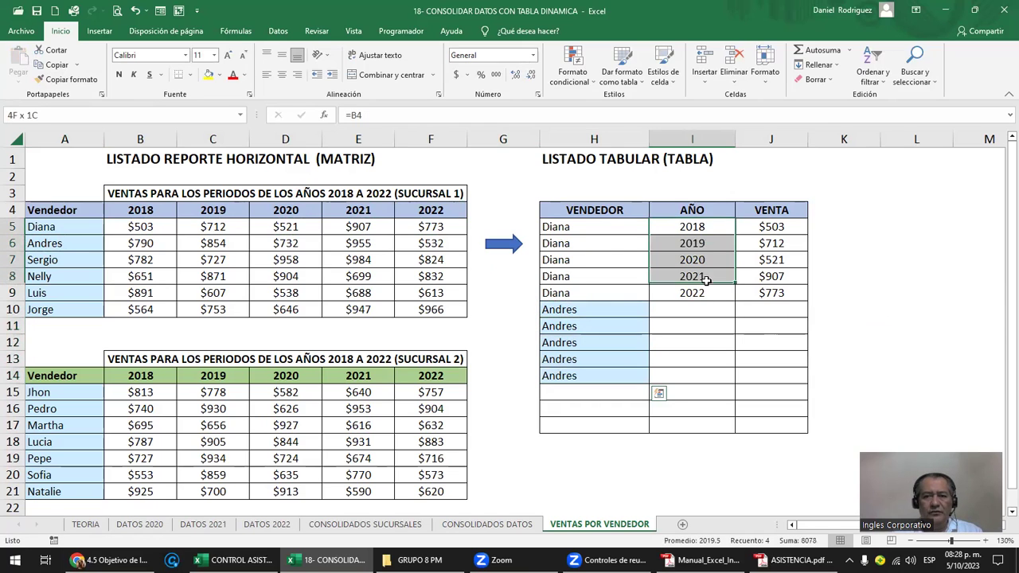
{"action": "key", "text": "ctrl+c"}
{"action": "key", "text": "Up"}
{"action": "key", "text": "Down"}
{"action": "key", "text": "Down"}
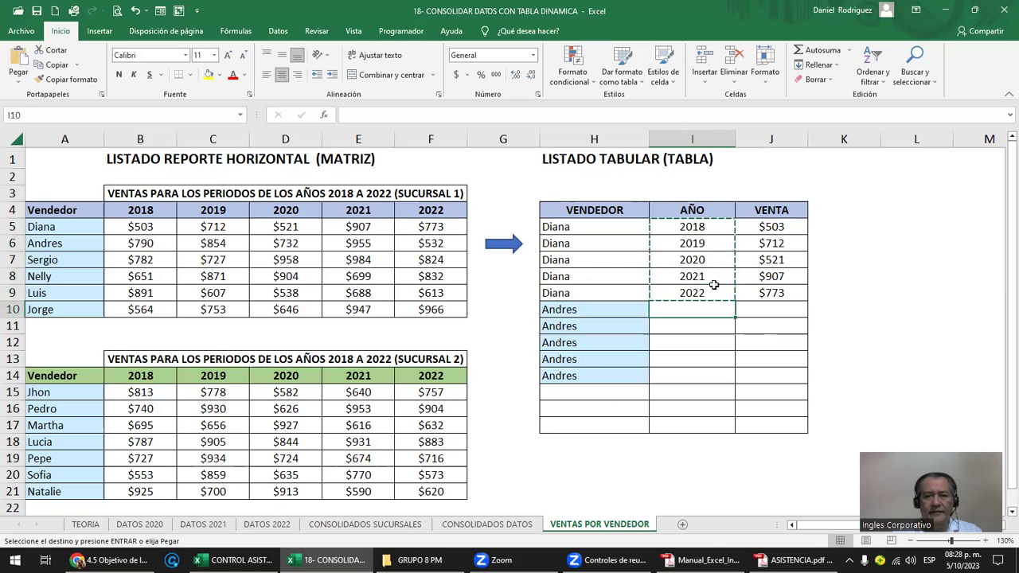
{"action": "key", "text": "Return"}
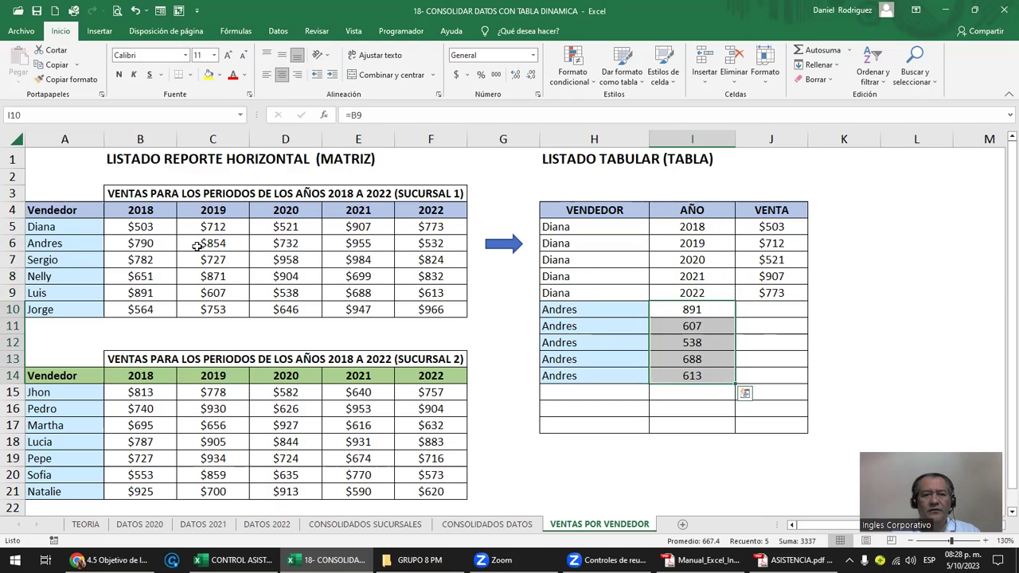
Paste Andres's sales B6:F6 as transposed values into J10:J14 ($790, $854, $732, $955, $532).
{"action": "left_click_drag", "start_coordinate": [148, 244], "coordinate": [446, 243]}
{"action": "key", "text": "ctrl+c"}
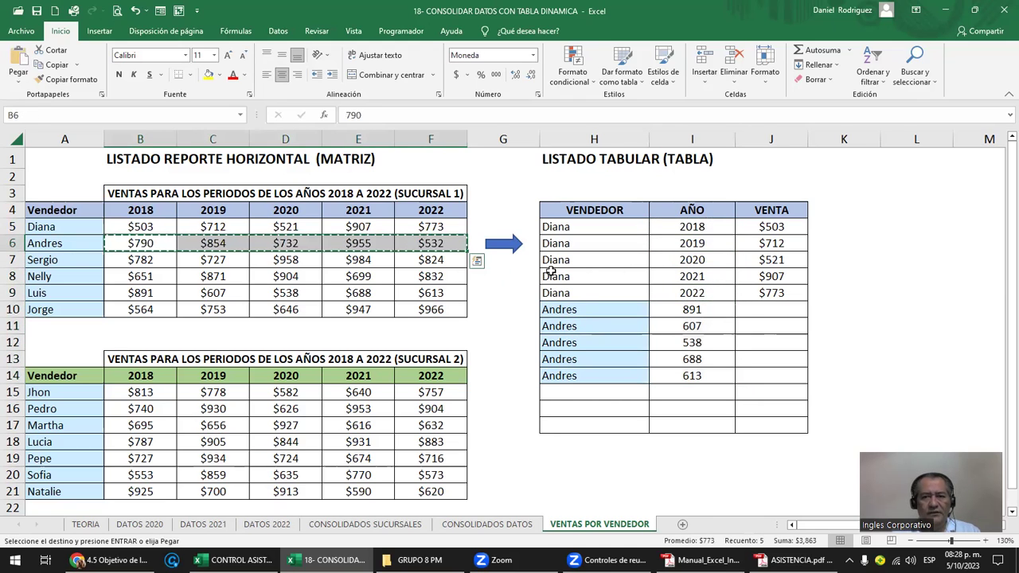
{"action": "right_click", "coordinate": [745, 311]}
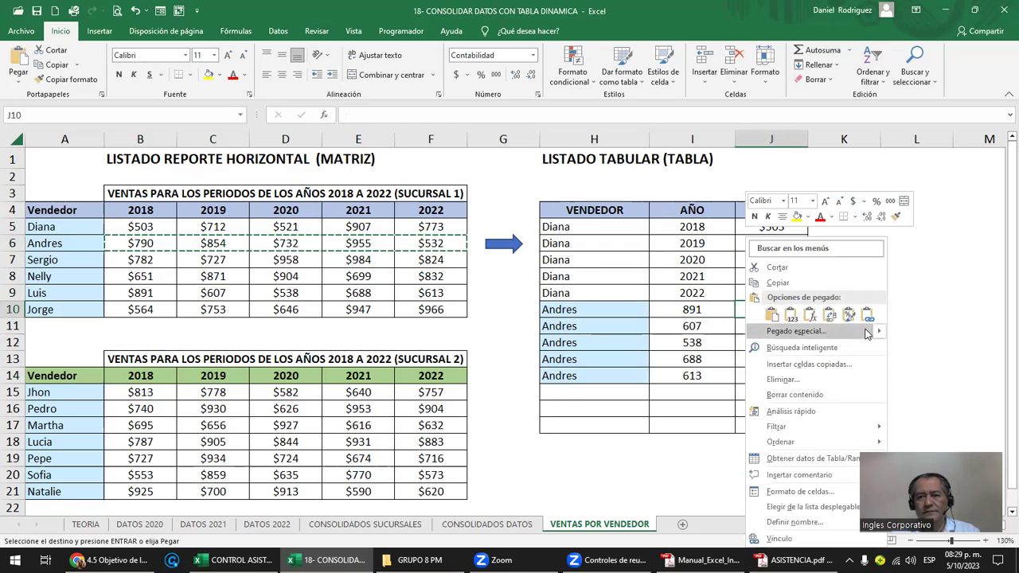
{"action": "mouse_move", "coordinate": [796, 331]}
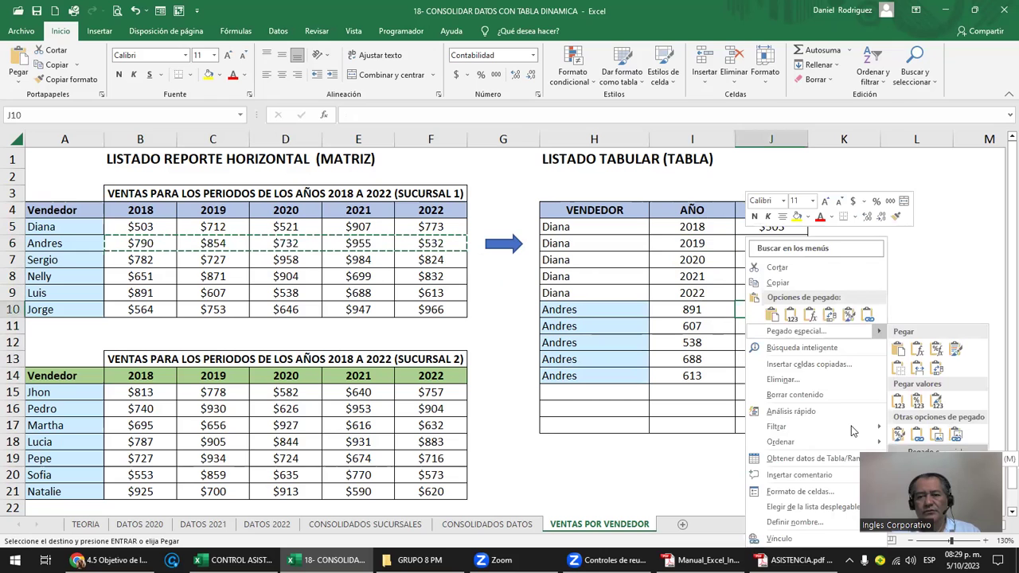
{"action": "left_click", "coordinate": [923, 452]}
{"action": "left_click", "coordinate": [402, 414]}
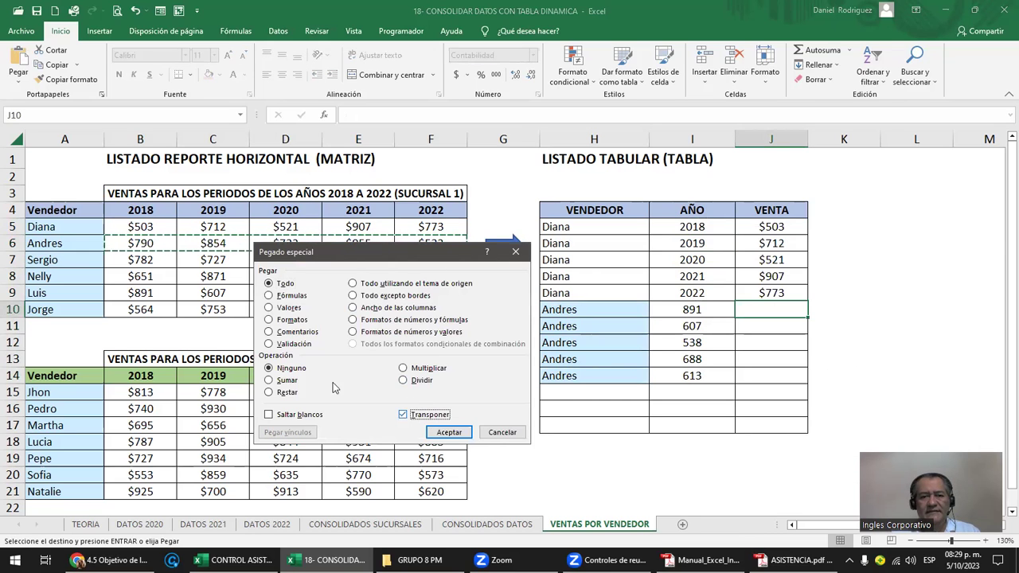
{"action": "left_click", "coordinate": [269, 307]}
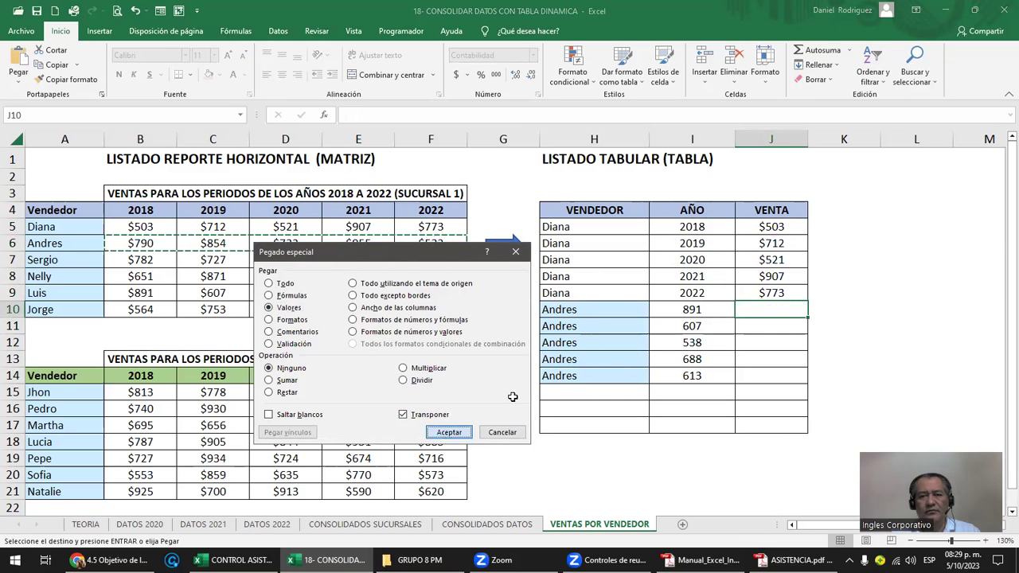
{"action": "left_click", "coordinate": [449, 432]}
Apply row 9's formatting to the Andres rows 10–14.
{"action": "left_click_drag", "start_coordinate": [556, 293], "coordinate": [752, 293]}
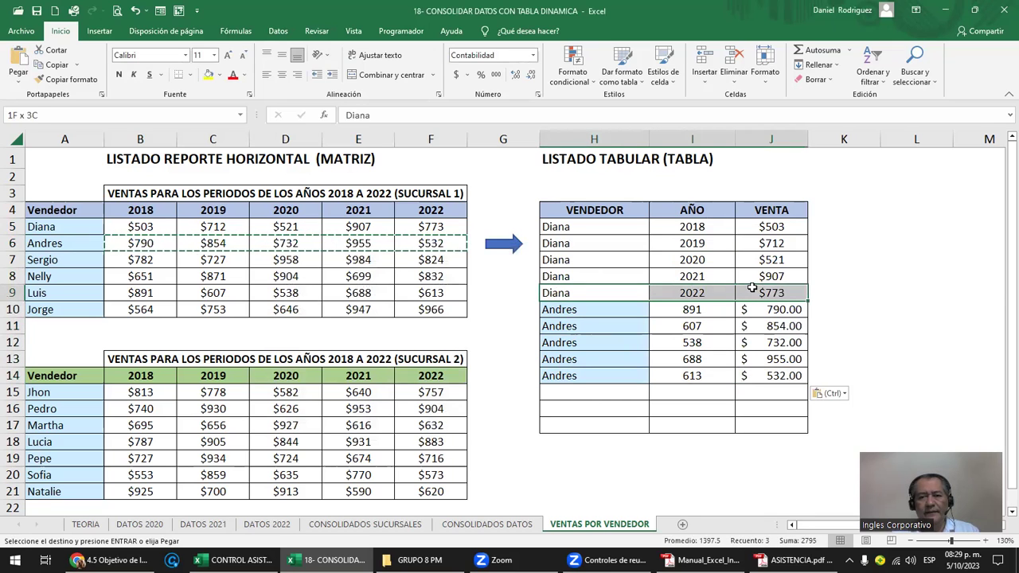
{"action": "left_click", "coordinate": [70, 79]}
{"action": "left_click_drag", "start_coordinate": [558, 309], "coordinate": [751, 375]}
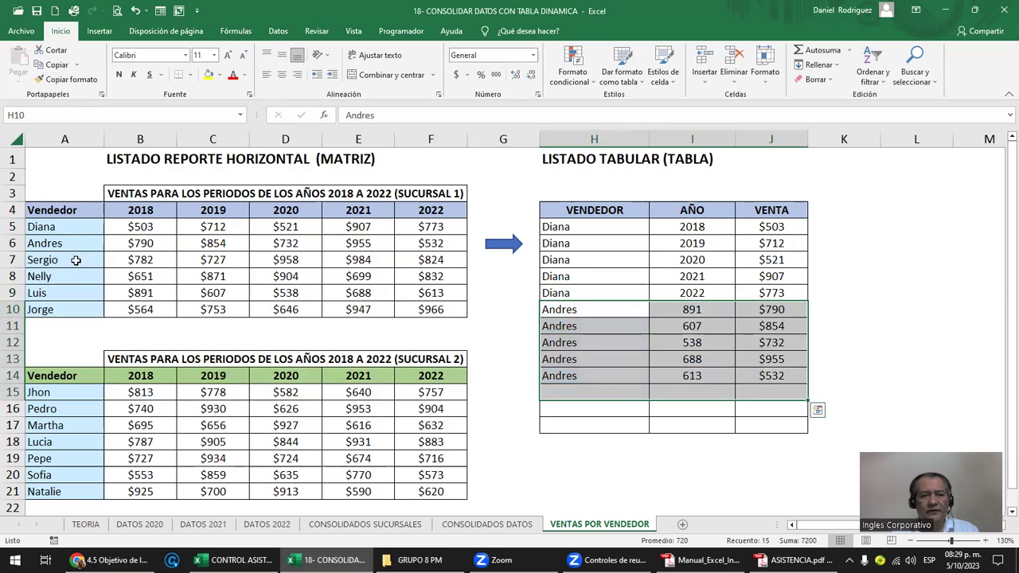
Review both branches' seller name lists, the 2018 heading and list columns H to J.
{"action": "left_click", "coordinate": [62, 226]}
{"action": "left_click_drag", "start_coordinate": [62, 226], "coordinate": [58, 309]}
{"action": "left_click_drag", "start_coordinate": [59, 396], "coordinate": [76, 490]}
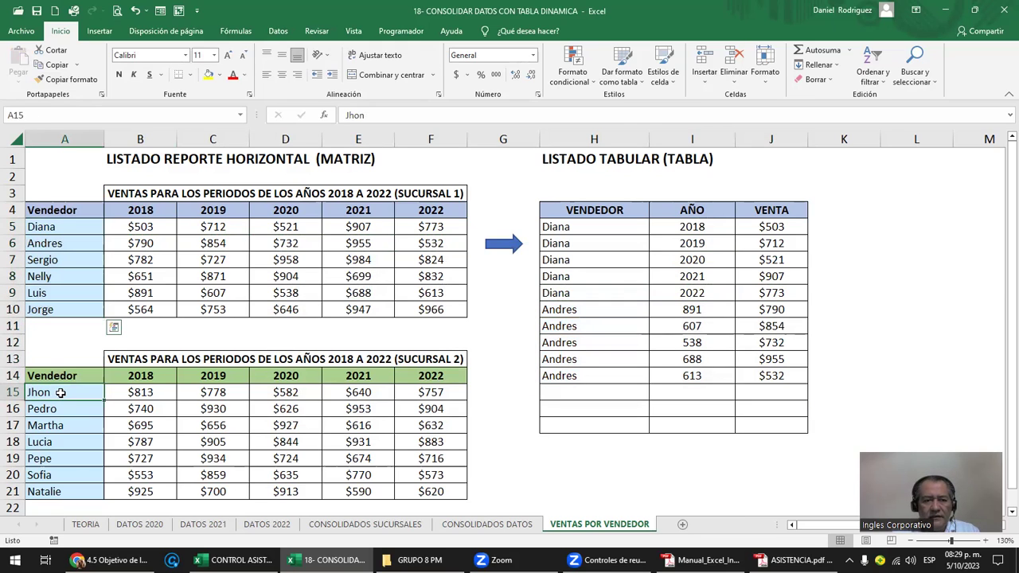
{"action": "left_click_drag", "start_coordinate": [69, 310], "coordinate": [76, 229]}
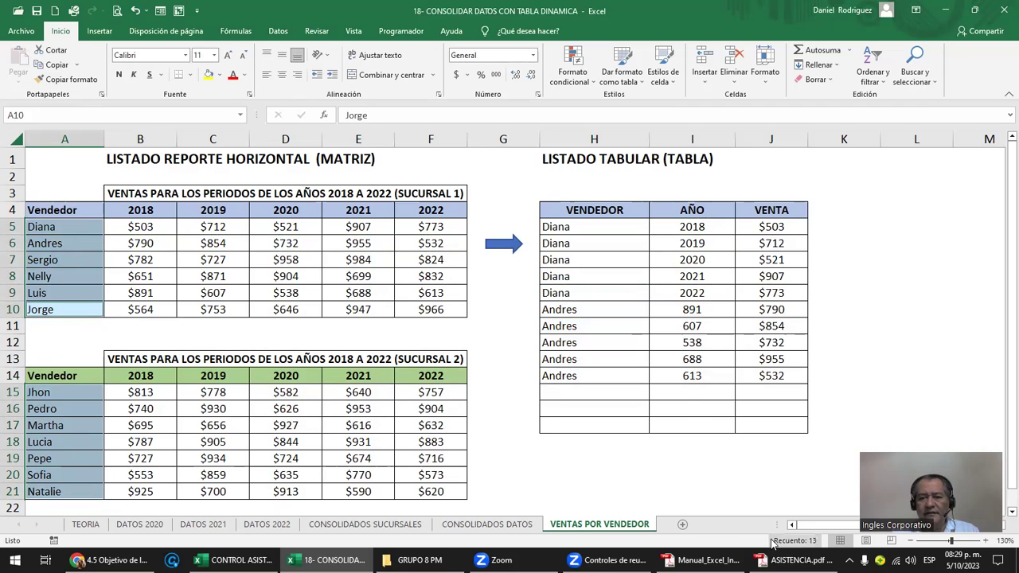
{"action": "left_click", "coordinate": [147, 215]}
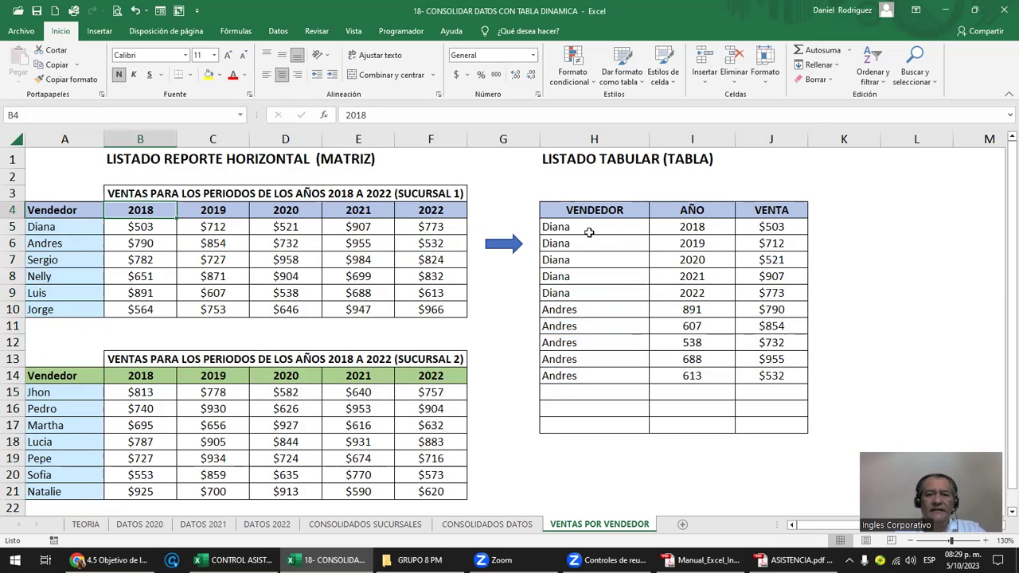
{"action": "left_click_drag", "start_coordinate": [587, 139], "coordinate": [770, 139]}
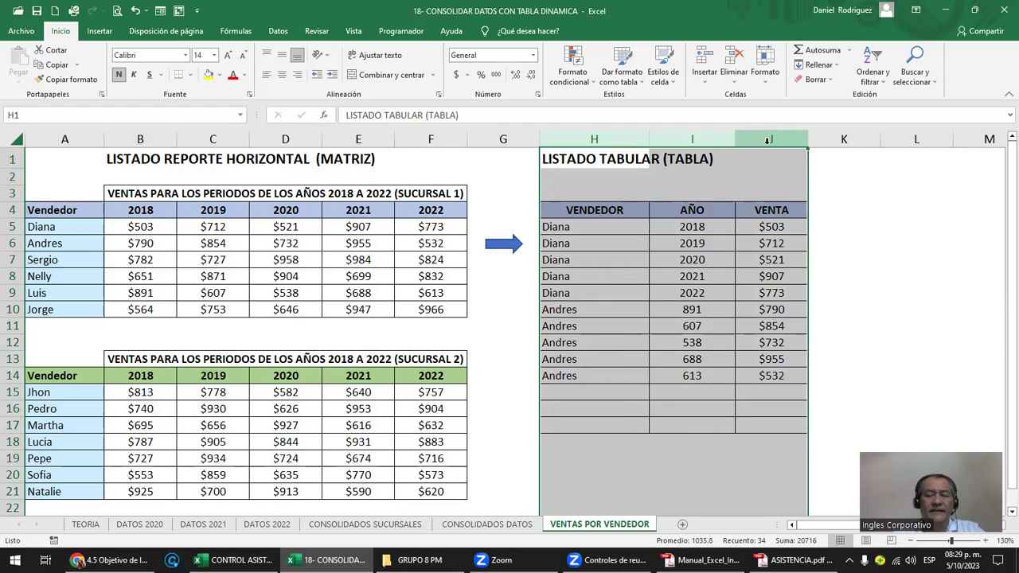
{"action": "left_click_drag", "start_coordinate": [769, 140], "coordinate": [756, 129]}
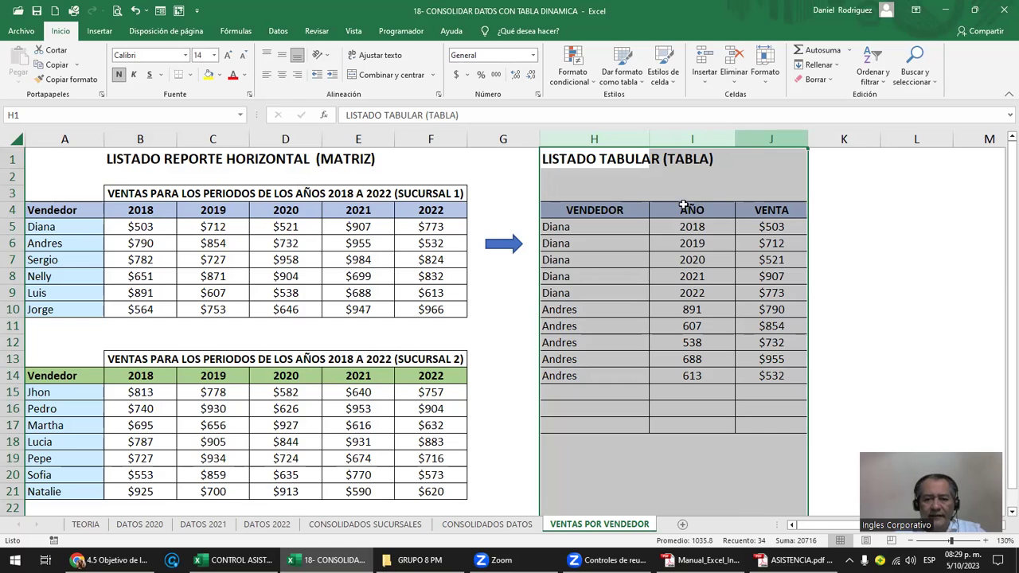
{"action": "left_click", "coordinate": [613, 473]}
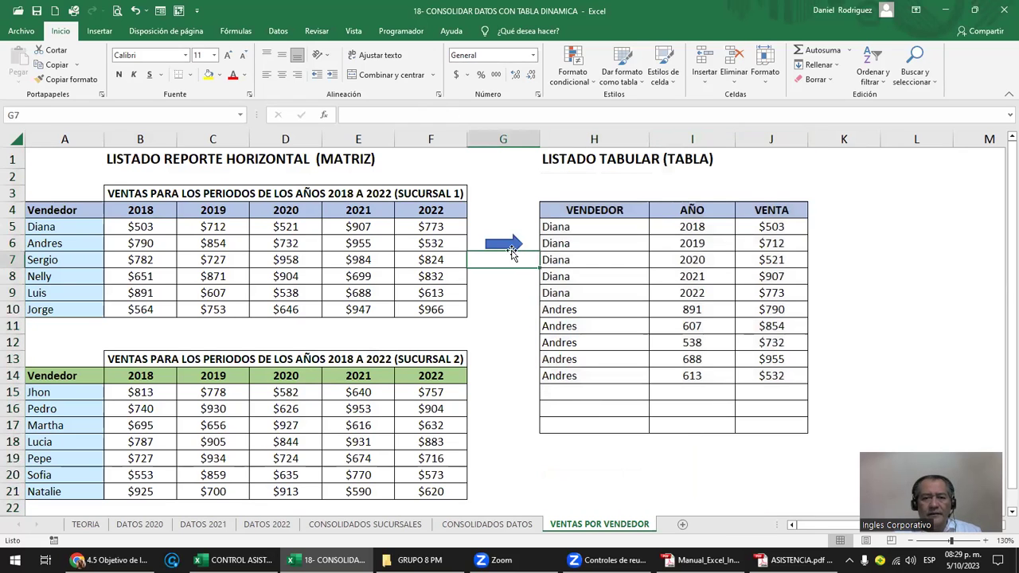
Duplicate the blue right arrow, point the copy down, and place it beside rows 15–17.
{"action": "left_click", "coordinate": [515, 254]}
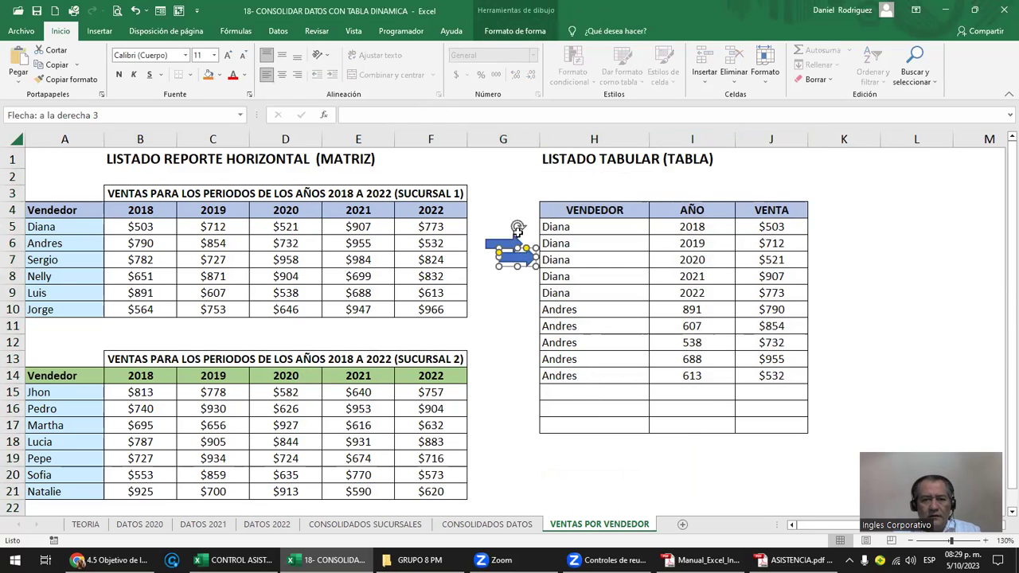
{"action": "left_click_drag", "start_coordinate": [527, 226], "coordinate": [553, 263]}
{"action": "left_click_drag", "start_coordinate": [516, 256], "coordinate": [524, 410]}
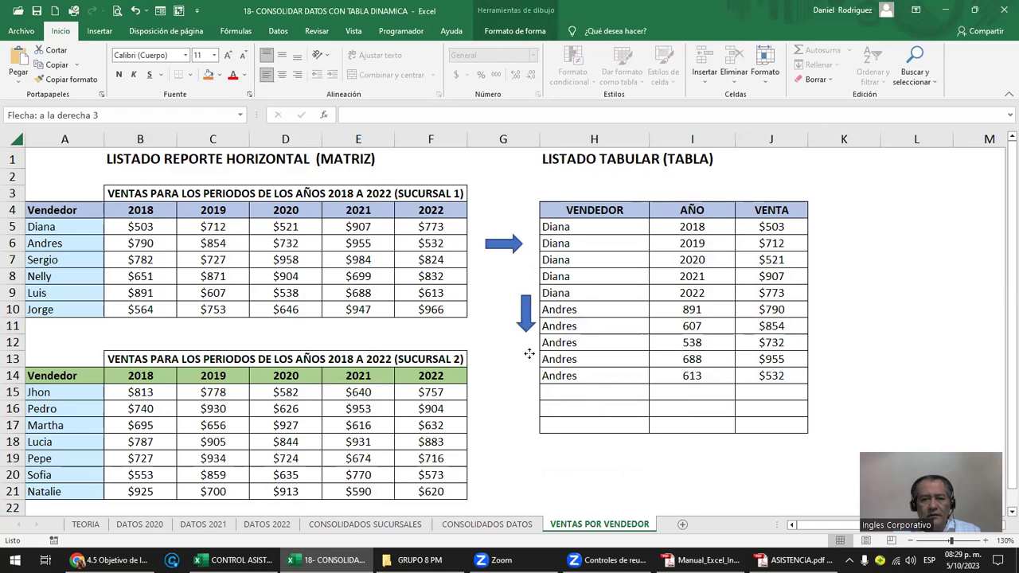
{"action": "left_click", "coordinate": [560, 468]}
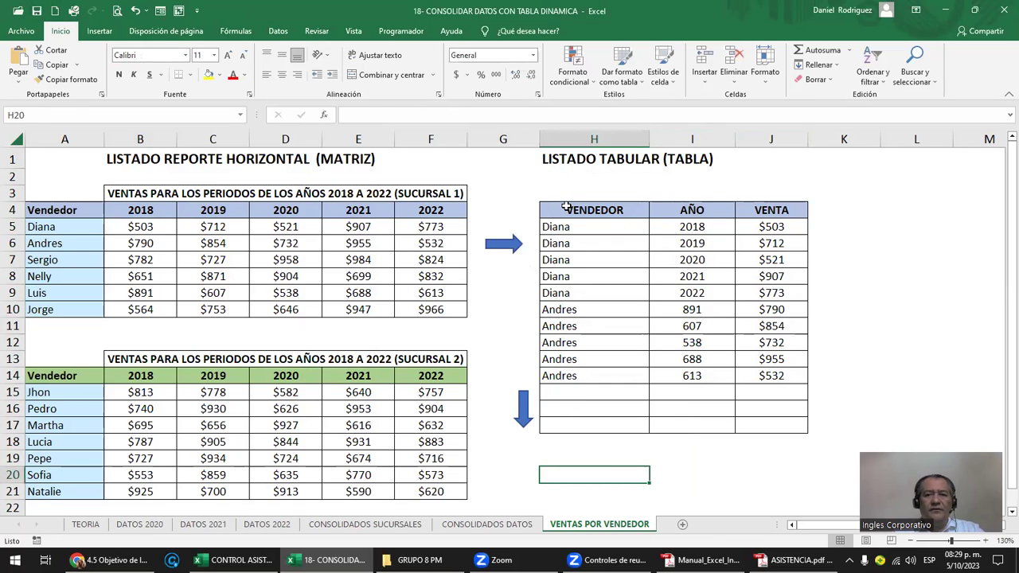
{"action": "left_click_drag", "start_coordinate": [562, 210], "coordinate": [769, 420]}
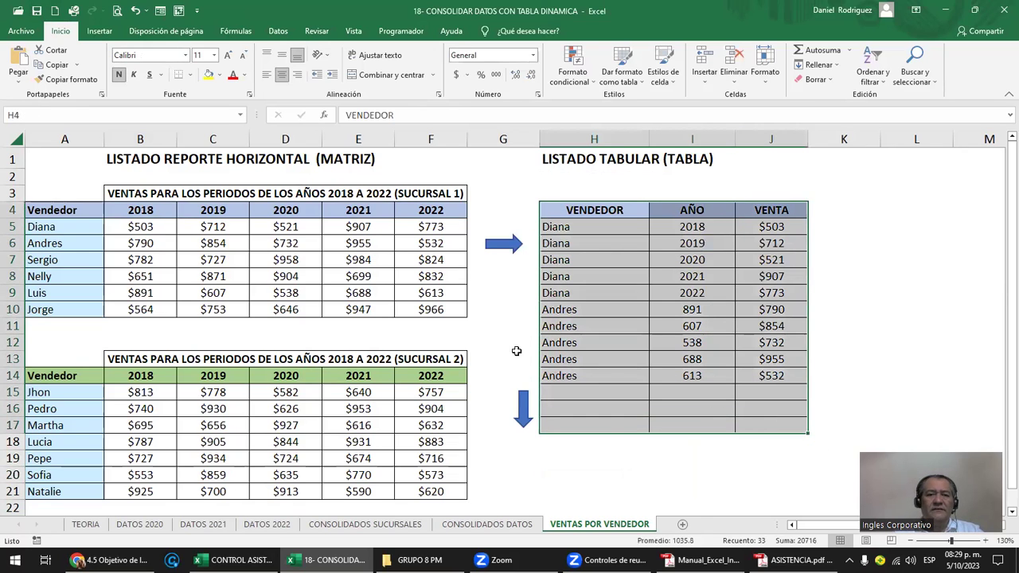
{"action": "left_click", "coordinate": [460, 330]}
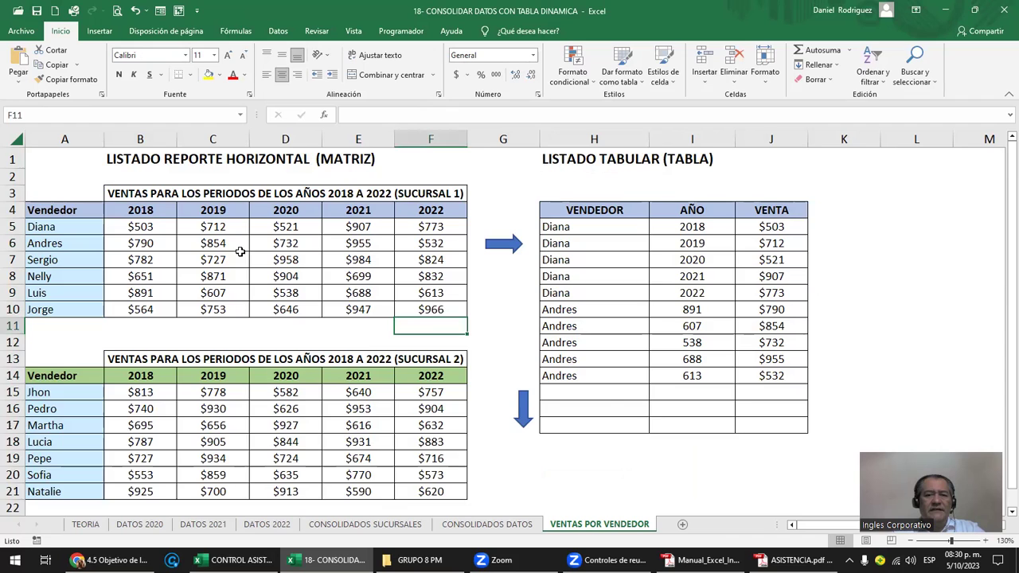
{"action": "scroll", "coordinate": [240, 252], "scroll_direction": "down", "scroll_amount": 1}
Start the PivotTable wizard from B24 using Rangos de consolidación múltiples.
{"action": "left_click", "coordinate": [135, 490]}
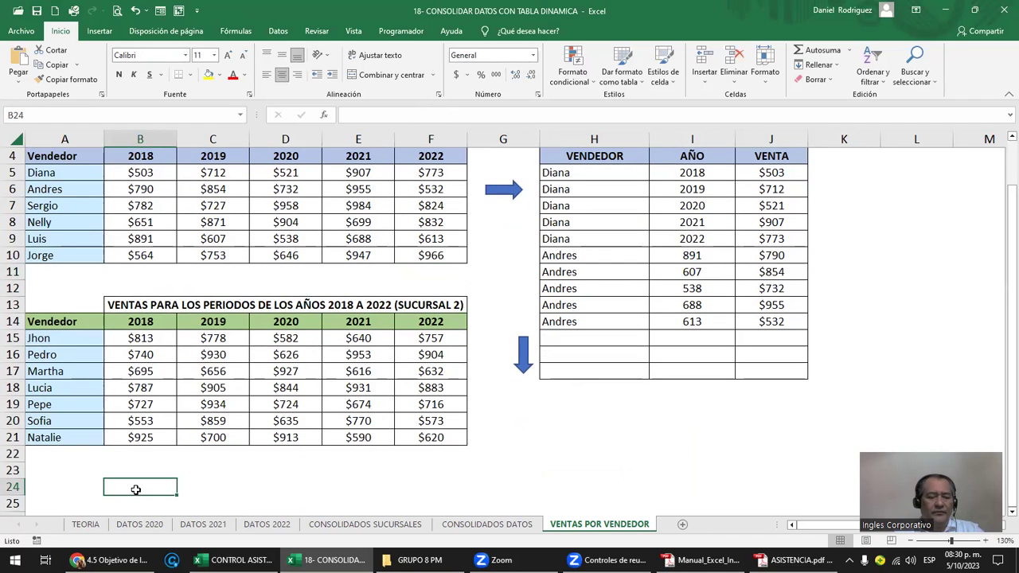
{"action": "key", "text": "alt+d"}
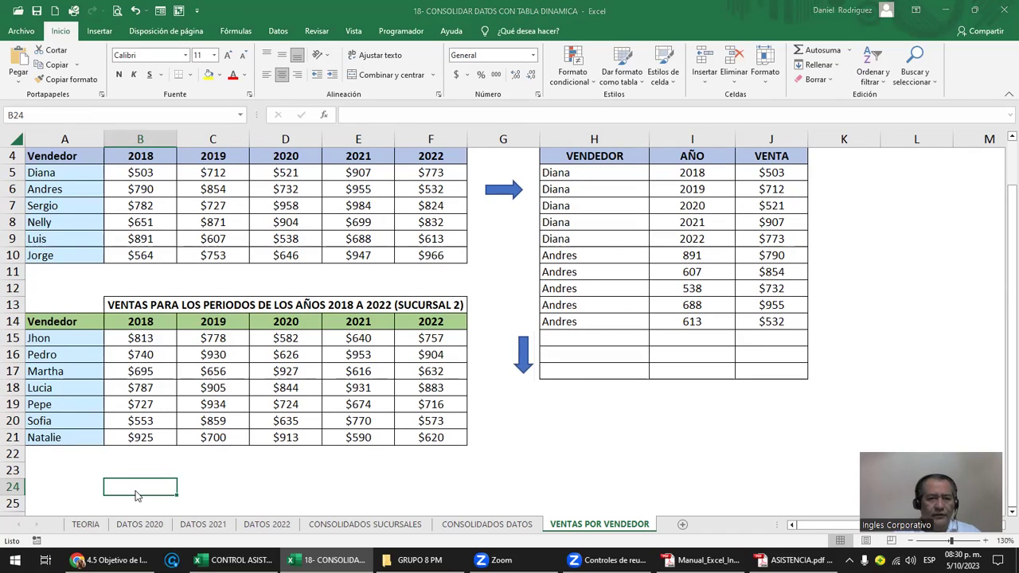
{"action": "key", "text": "p"}
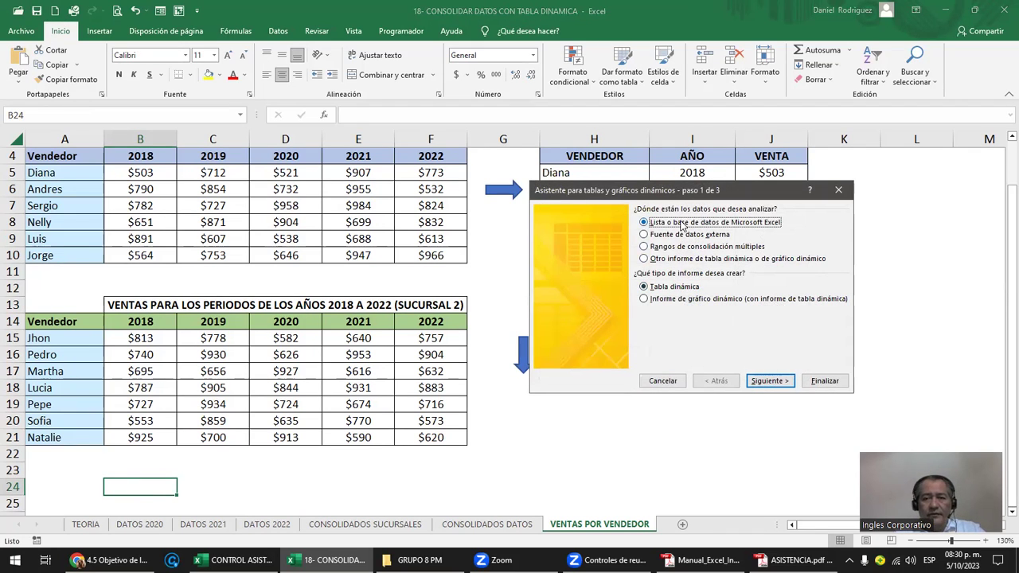
{"action": "left_click", "coordinate": [687, 250]}
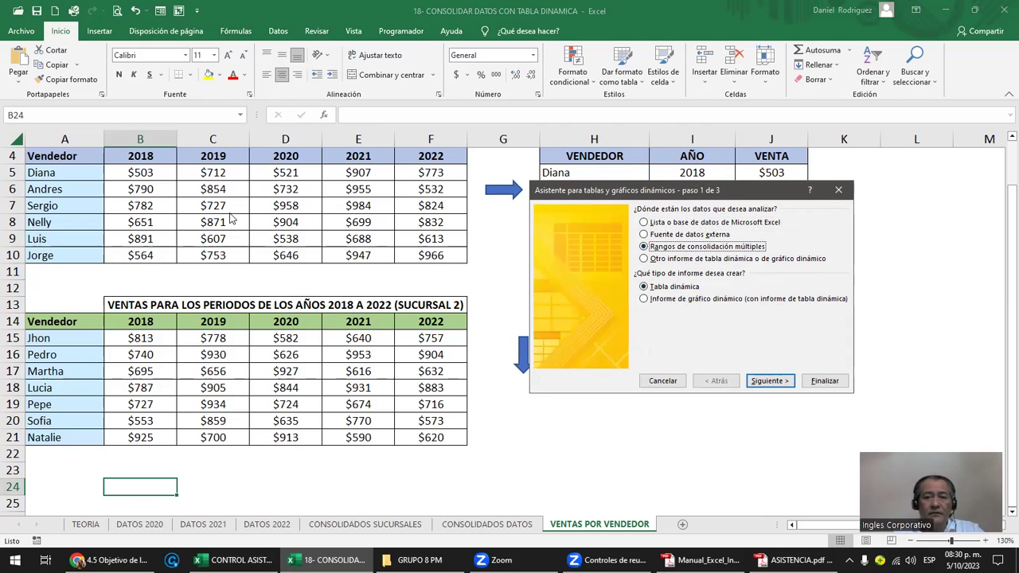
{"action": "left_click", "coordinate": [770, 380]}
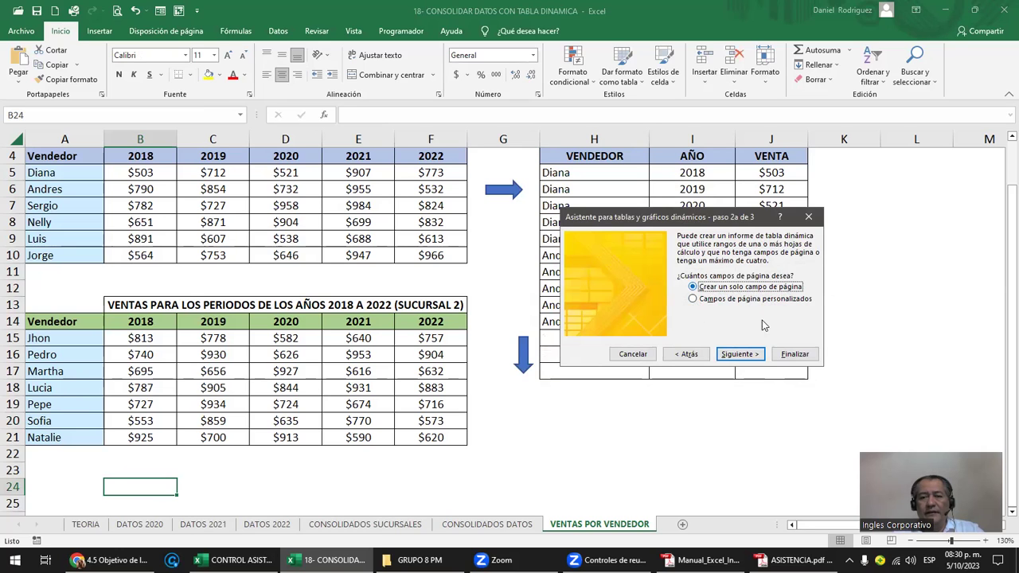
{"action": "left_click", "coordinate": [741, 355]}
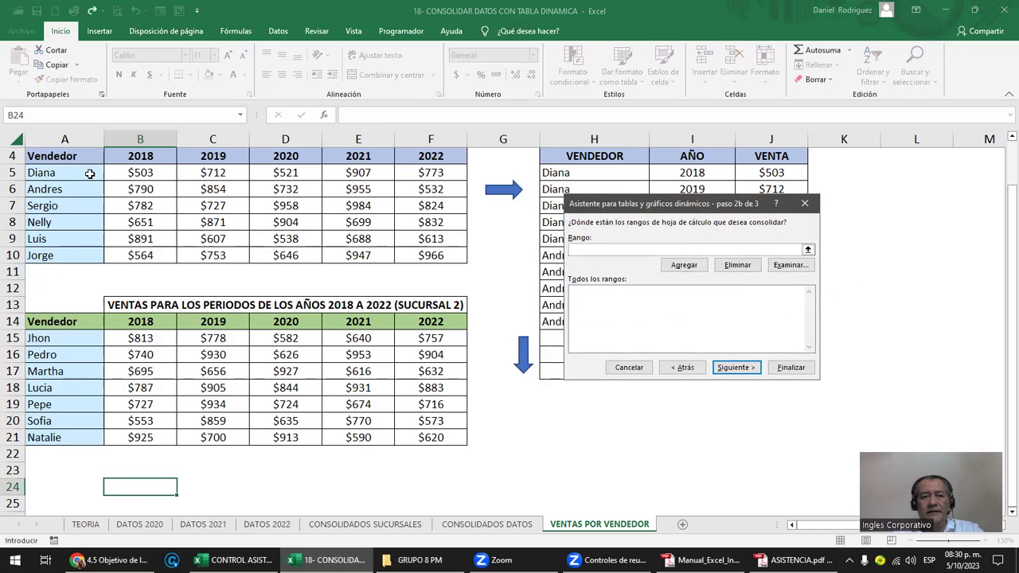
Add ranges A4:F10 and A14:F21 and place the report at $B$24 on the existing sheet.
{"action": "left_click_drag", "start_coordinate": [77, 159], "coordinate": [458, 253]}
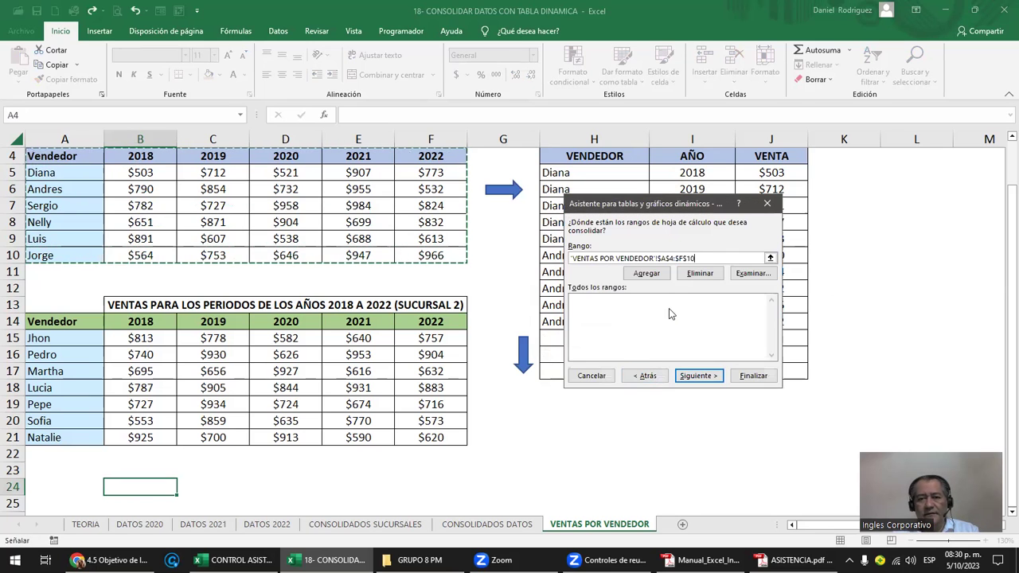
{"action": "left_click", "coordinate": [647, 273]}
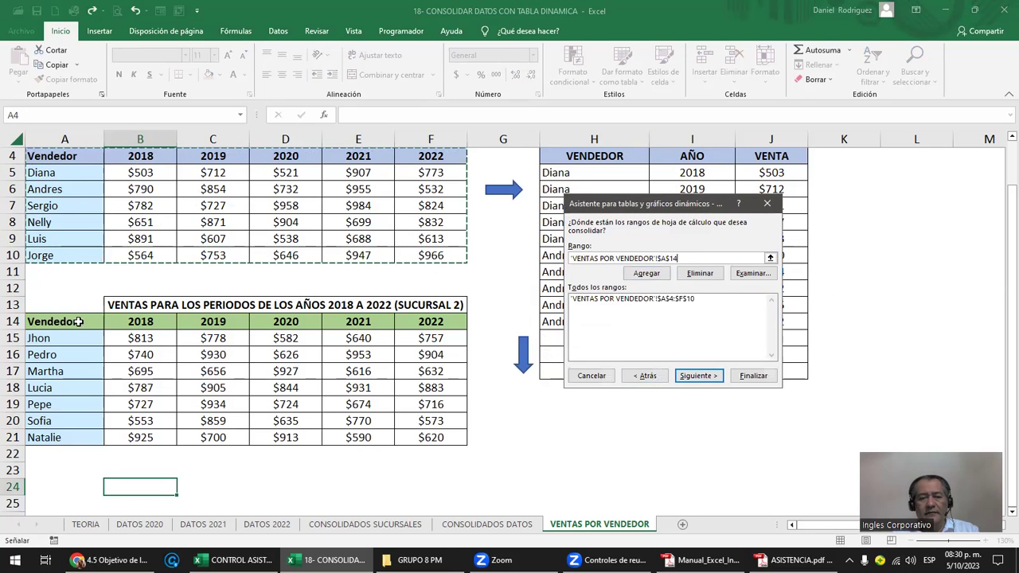
{"action": "left_click_drag", "start_coordinate": [98, 325], "coordinate": [458, 437]}
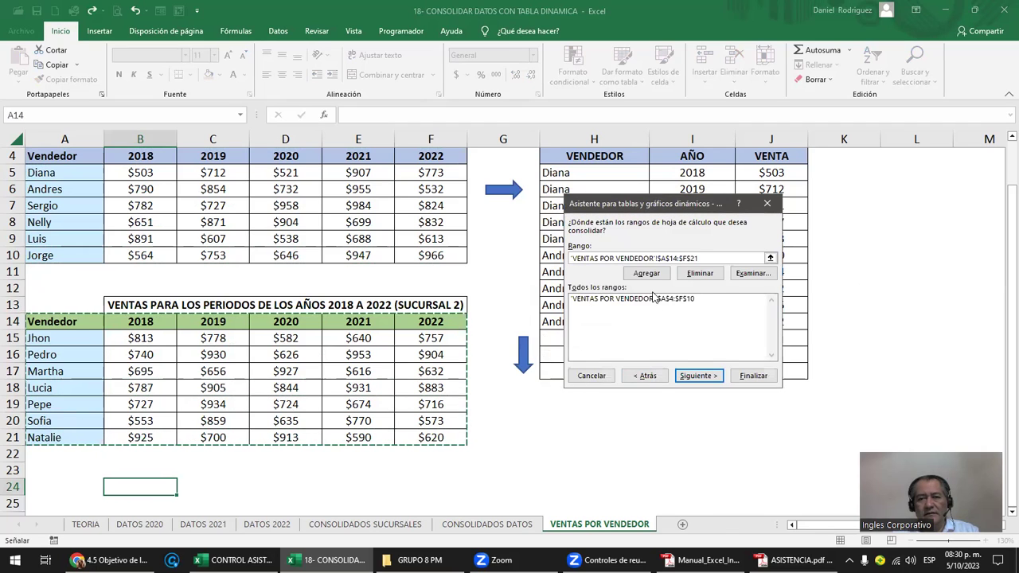
{"action": "left_click", "coordinate": [646, 273]}
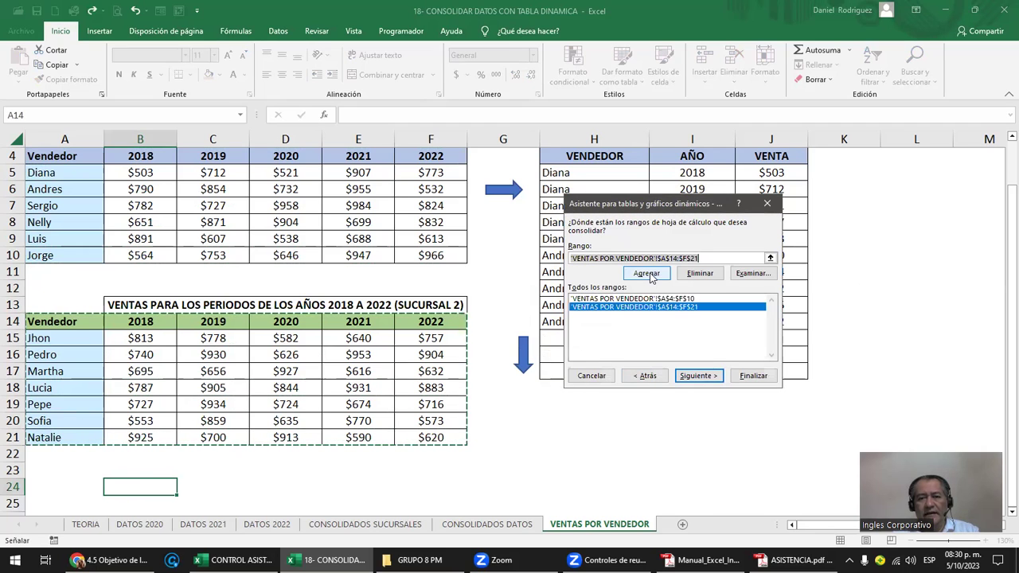
{"action": "left_click", "coordinate": [693, 376]}
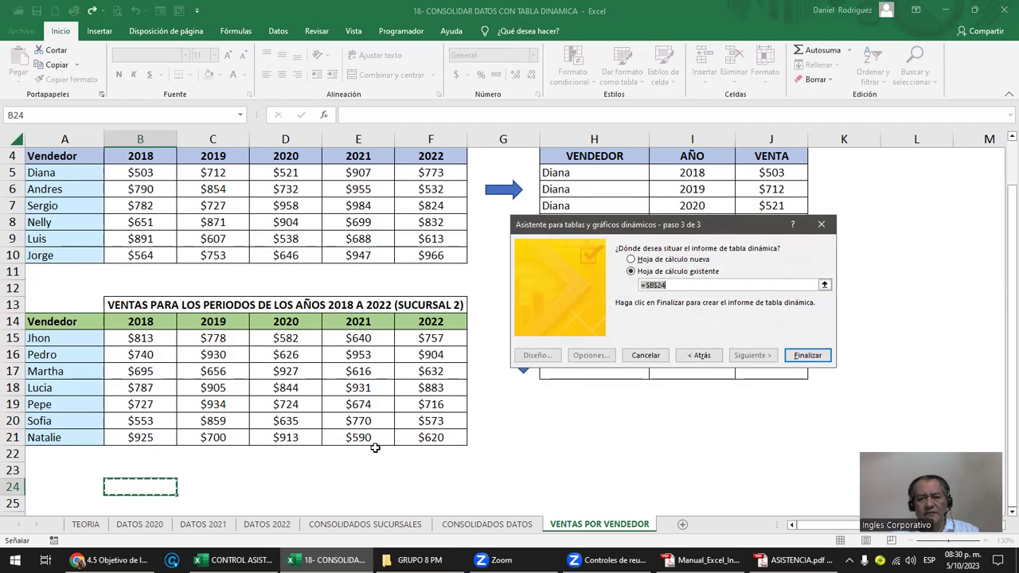
{"action": "left_click", "coordinate": [791, 356]}
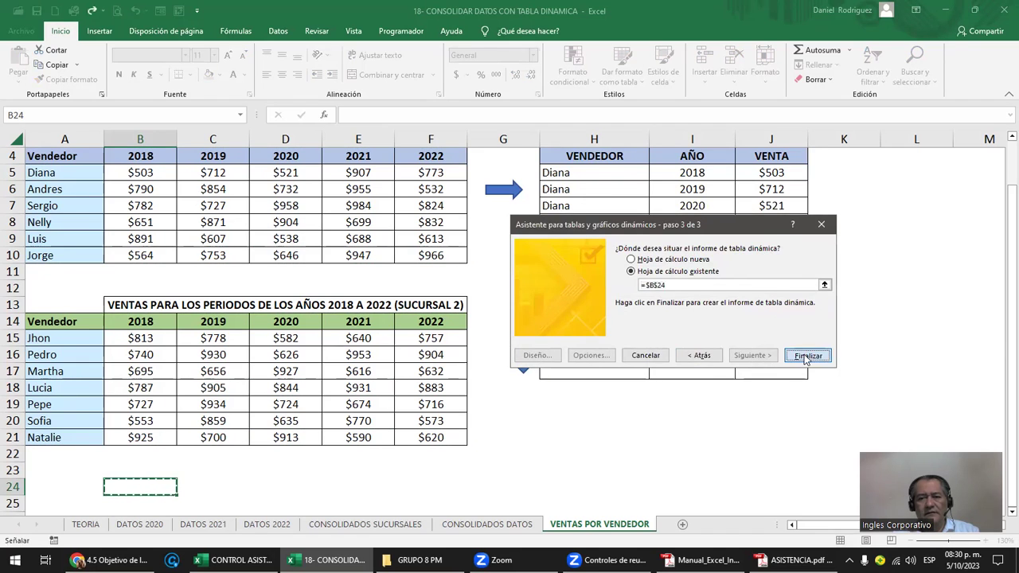
Insert an empty row at row 22, above the pivot table.
{"action": "scroll", "coordinate": [498, 437], "scroll_direction": "down", "scroll_amount": 1}
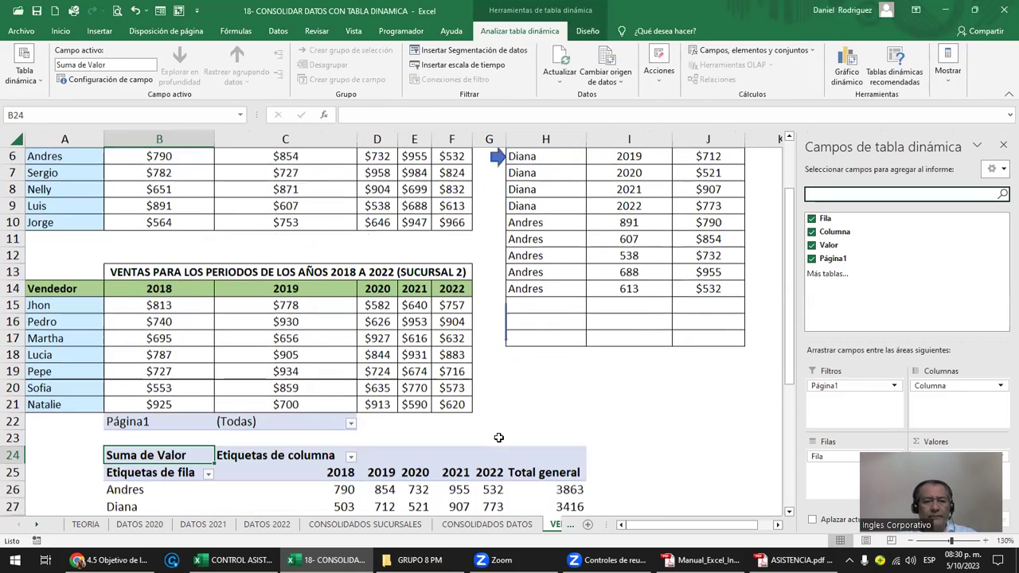
{"action": "scroll", "coordinate": [467, 439], "scroll_direction": "down", "scroll_amount": 2}
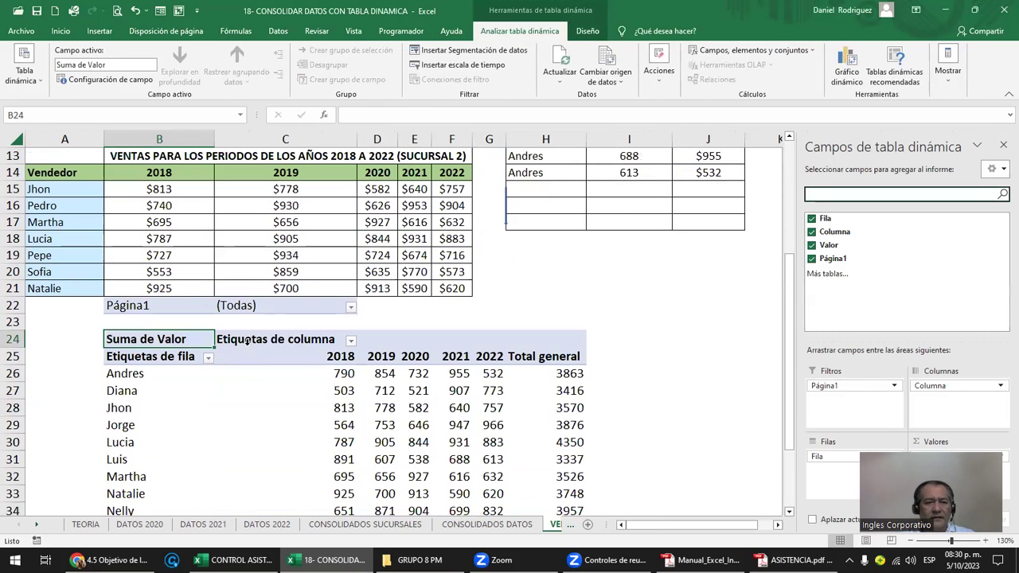
{"action": "left_click", "coordinate": [12, 305]}
{"action": "right_click", "coordinate": [12, 305]}
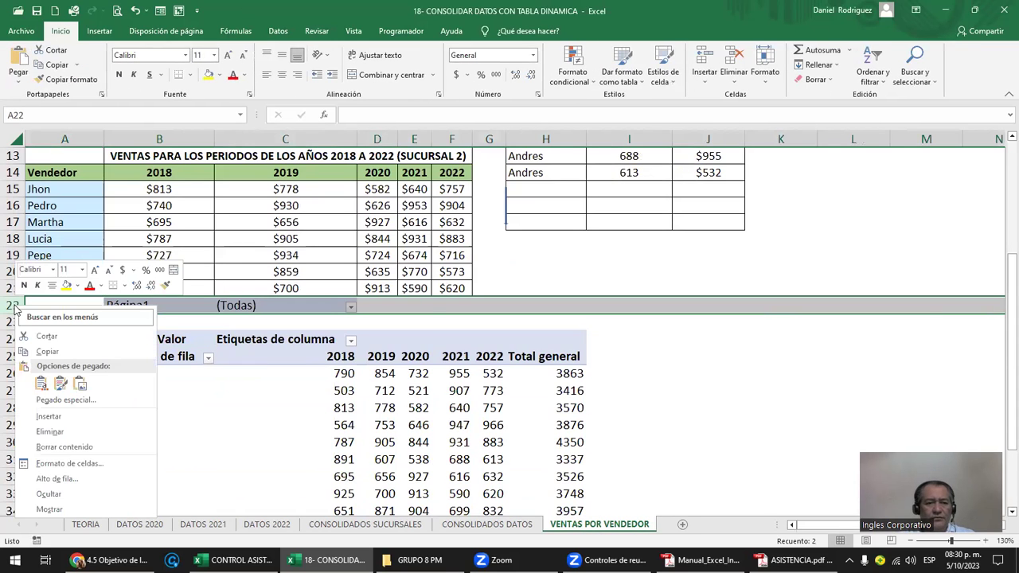
{"action": "left_click", "coordinate": [72, 415]}
{"action": "left_click", "coordinate": [462, 326]}
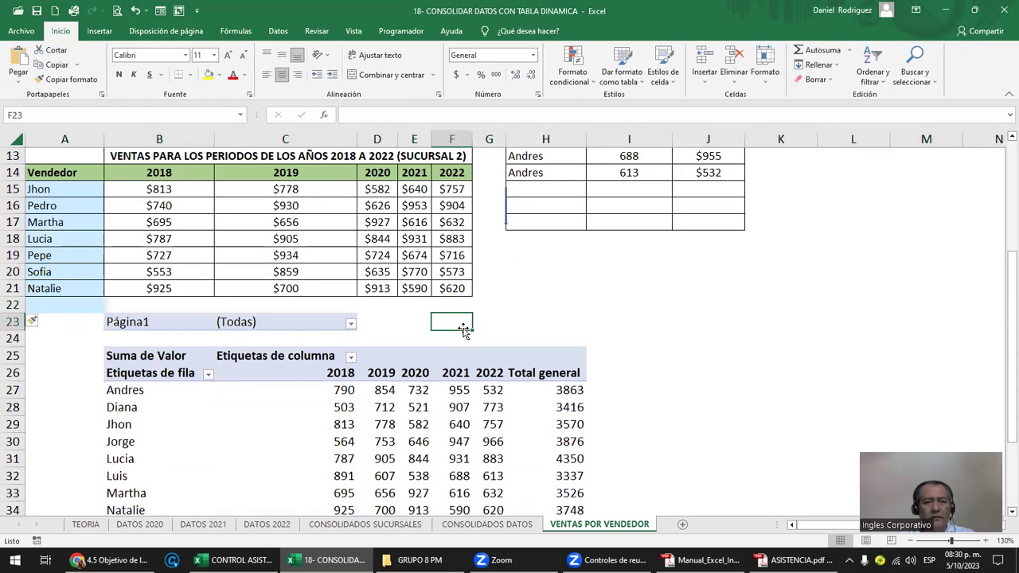
{"action": "left_click", "coordinate": [56, 323]}
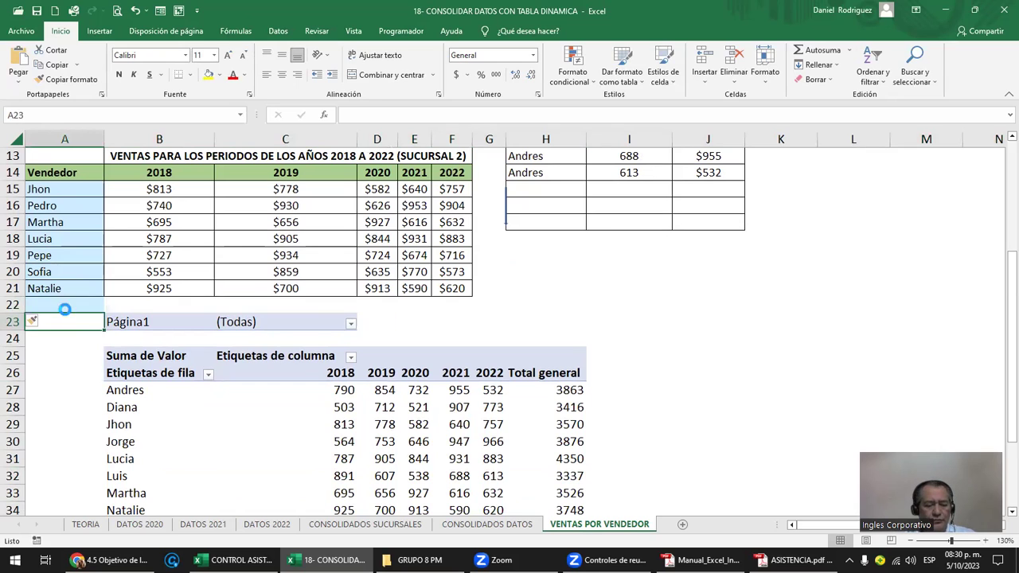
{"action": "left_click", "coordinate": [63, 309]}
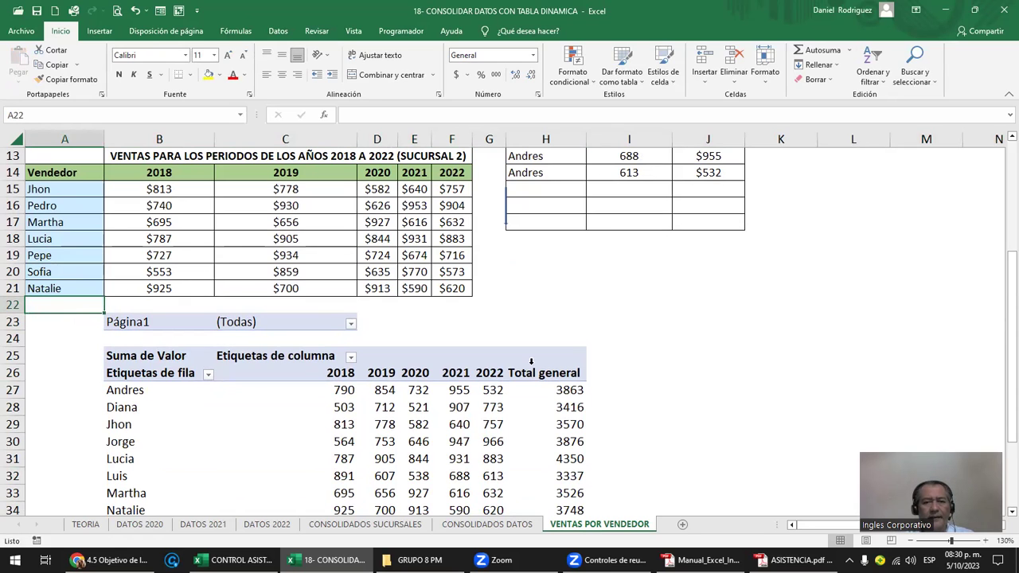
Compare the source year headers with the pivot's, checking Diana's row and Andres's total 3863.
{"action": "scroll", "coordinate": [593, 363], "scroll_direction": "down", "scroll_amount": 1}
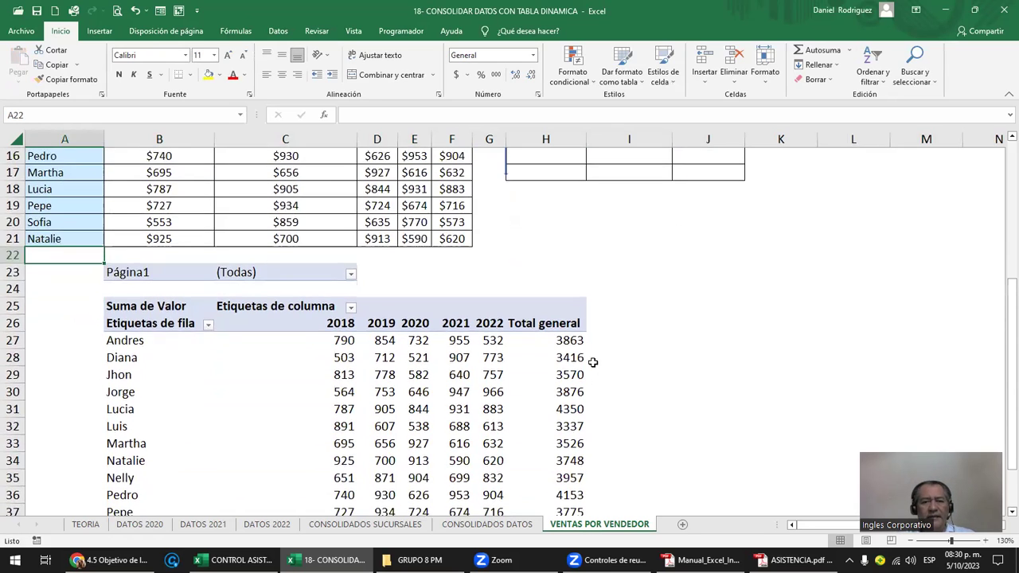
{"action": "left_click", "coordinate": [340, 323]}
{"action": "scroll", "coordinate": [172, 260], "scroll_direction": "up", "scroll_amount": 2}
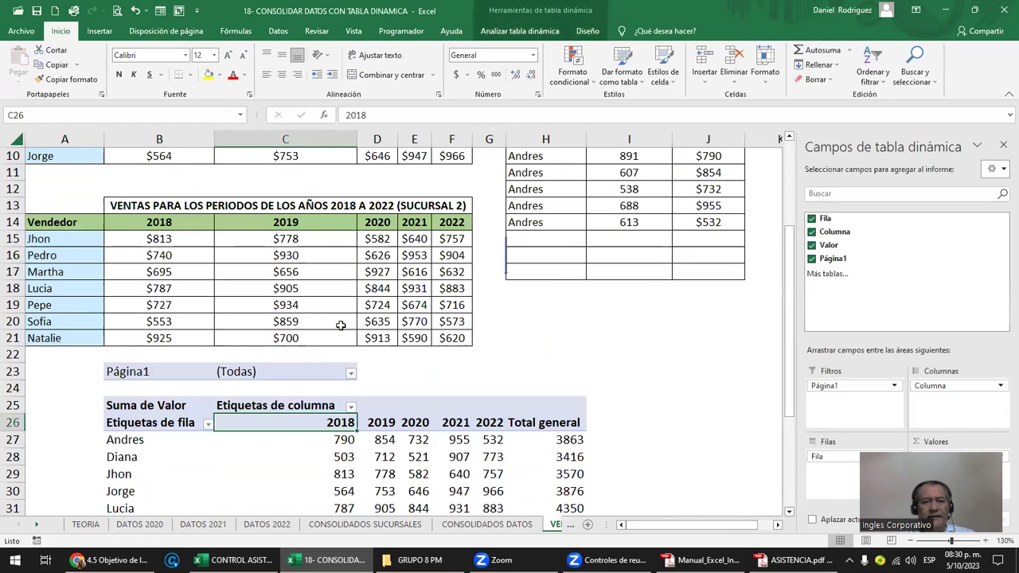
{"action": "left_click", "coordinate": [155, 226]}
{"action": "left_click_drag", "start_coordinate": [272, 228], "coordinate": [449, 229]}
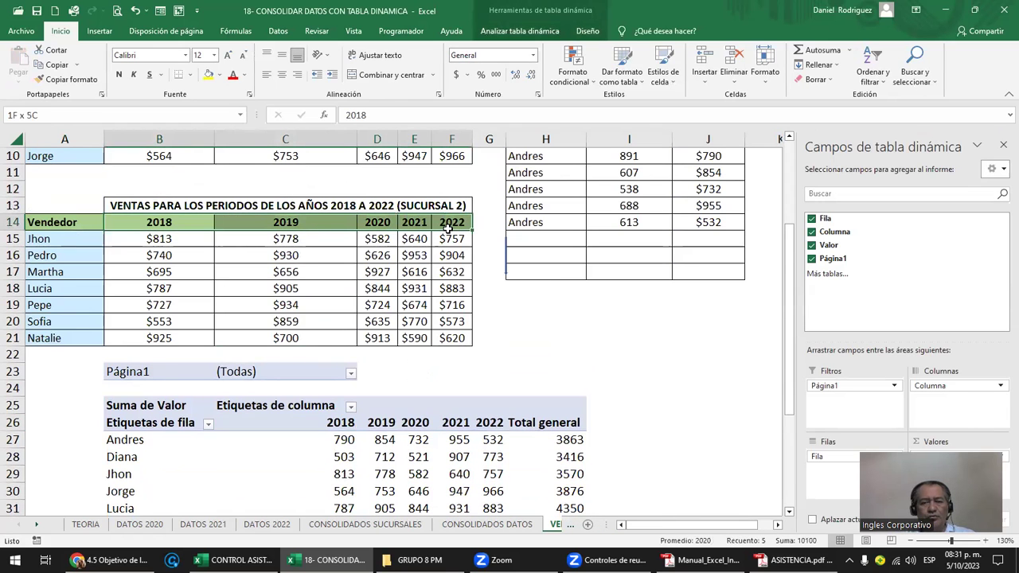
{"action": "left_click_drag", "start_coordinate": [318, 422], "coordinate": [504, 422]}
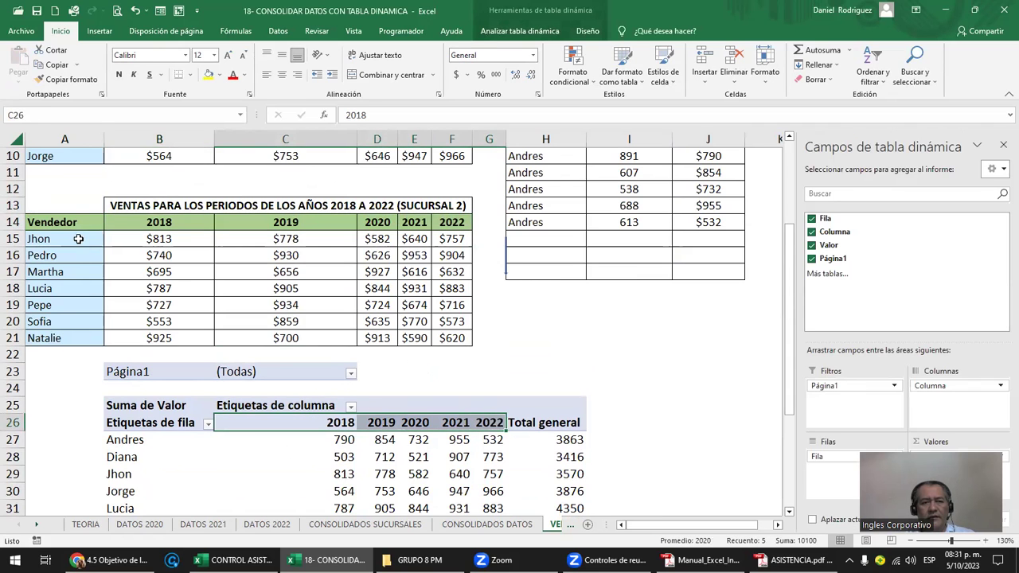
{"action": "left_click_drag", "start_coordinate": [78, 239], "coordinate": [63, 337]}
{"action": "scroll", "coordinate": [135, 362], "scroll_direction": "down", "scroll_amount": 2}
{"action": "left_click_drag", "start_coordinate": [147, 341], "coordinate": [177, 468]}
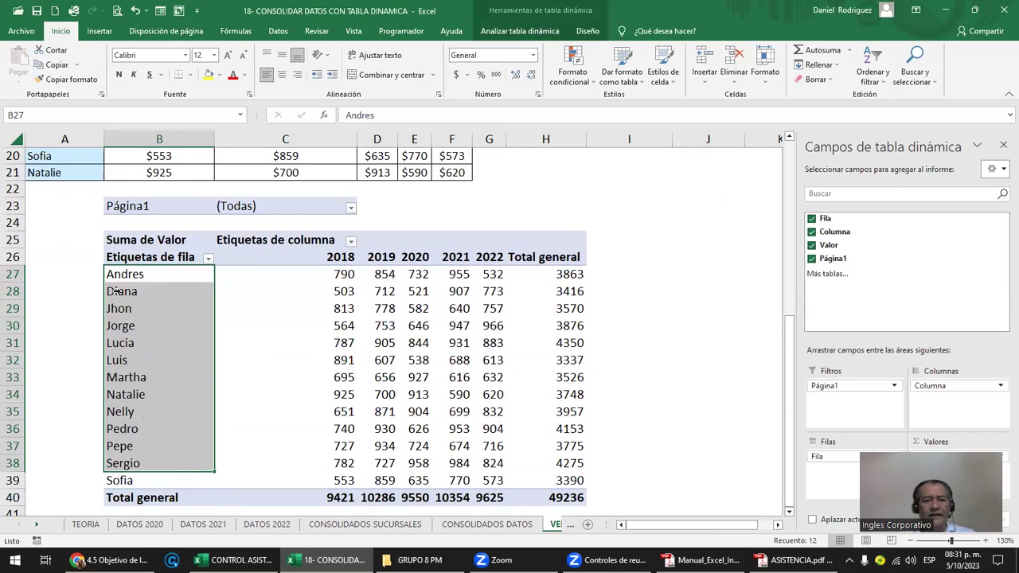
{"action": "left_click", "coordinate": [116, 292]}
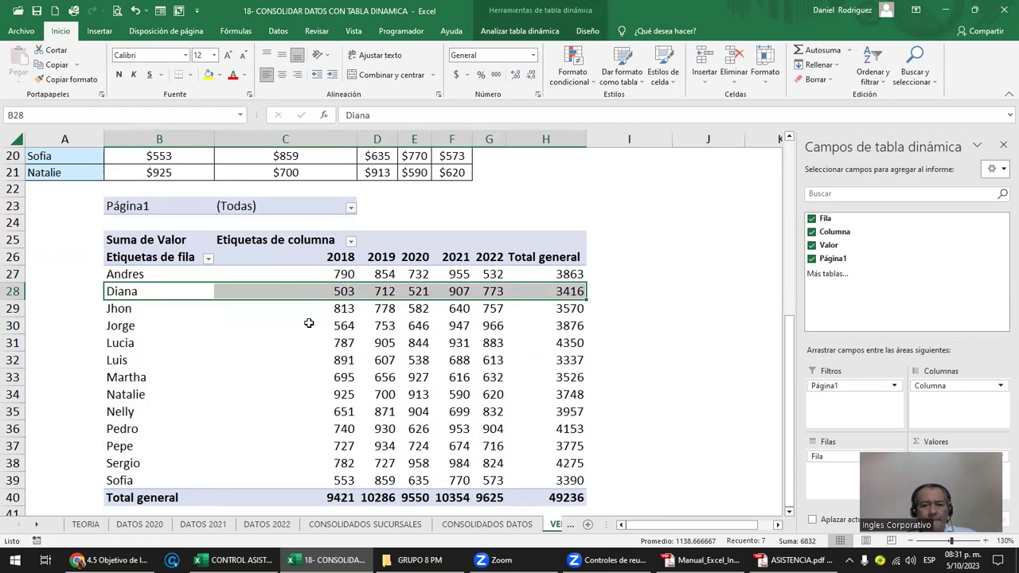
{"action": "left_click", "coordinate": [572, 276]}
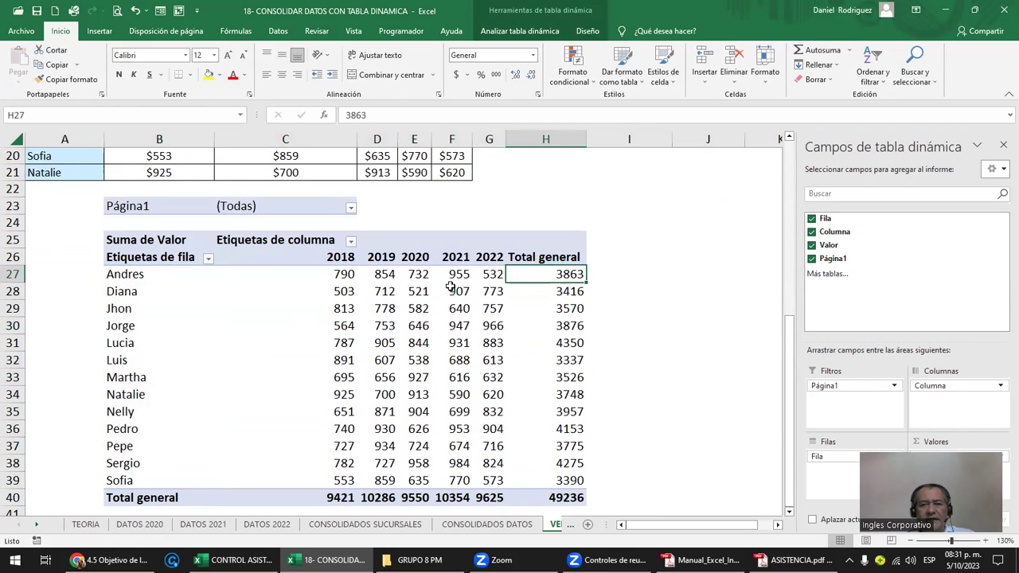
Filter the pivot's Etiquetas de columna to show only 2022.
{"action": "left_click", "coordinate": [351, 242]}
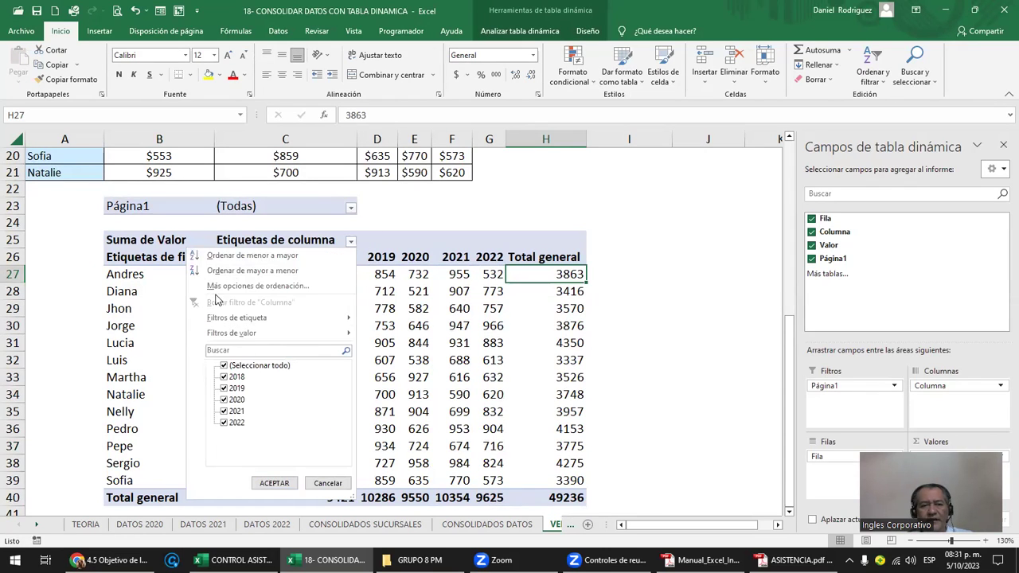
{"action": "left_click", "coordinate": [223, 367]}
{"action": "left_click", "coordinate": [224, 423]}
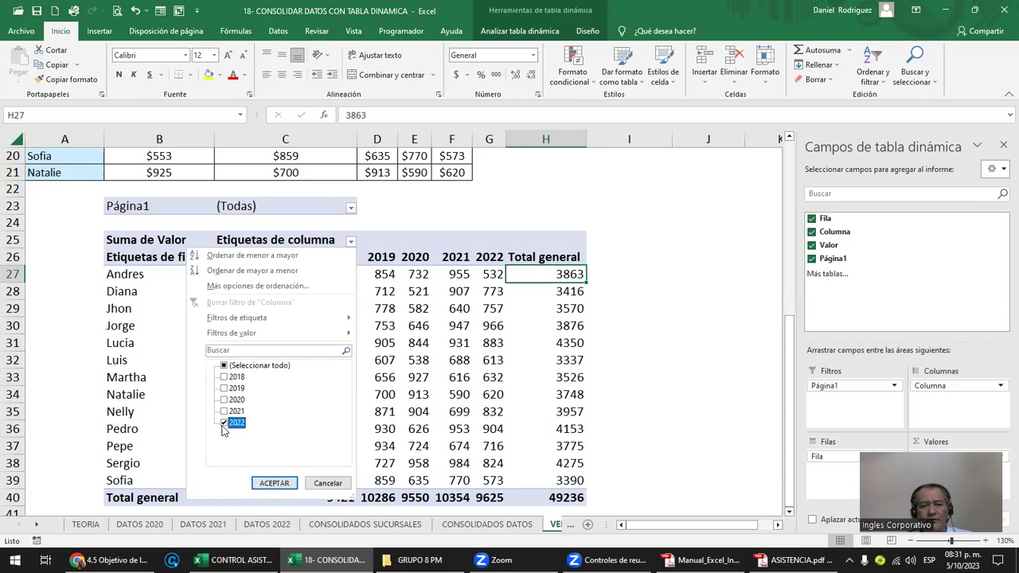
{"action": "left_click", "coordinate": [274, 483]}
Review each seller's 2022 totals and bring up the Diseño ribbon.
{"action": "left_click", "coordinate": [342, 275]}
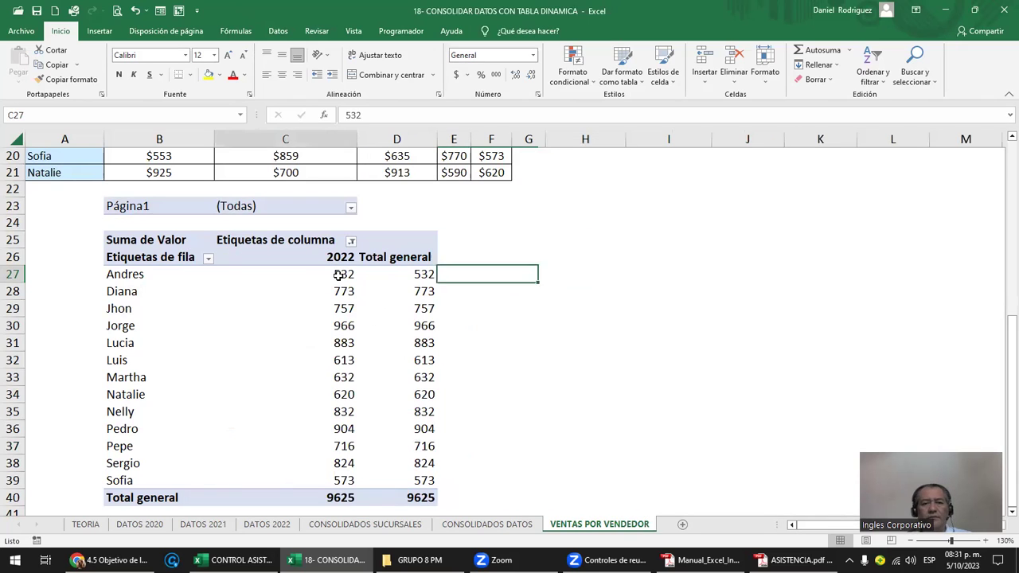
{"action": "left_click_drag", "start_coordinate": [420, 275], "coordinate": [430, 463]}
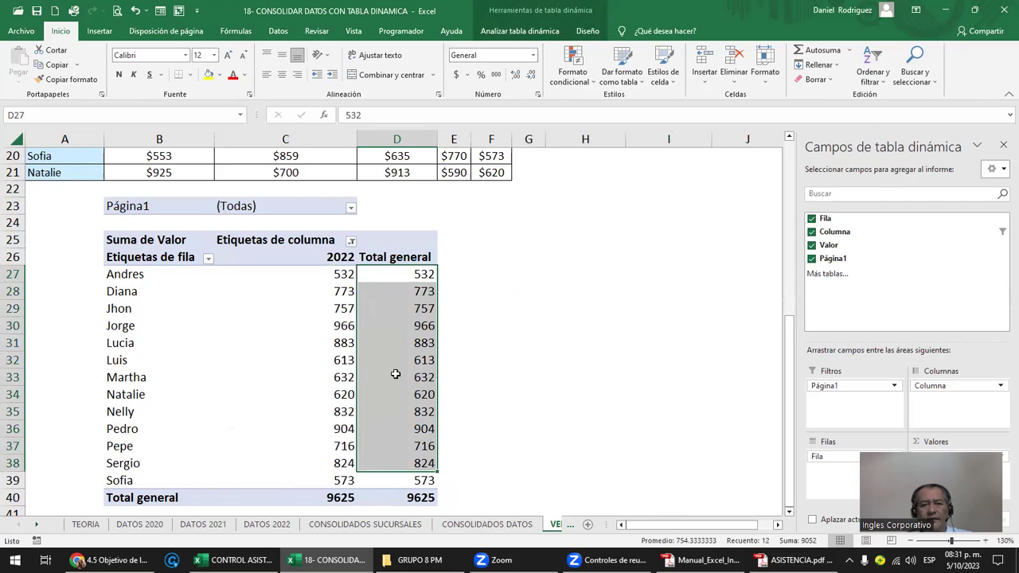
{"action": "left_click", "coordinate": [521, 32]}
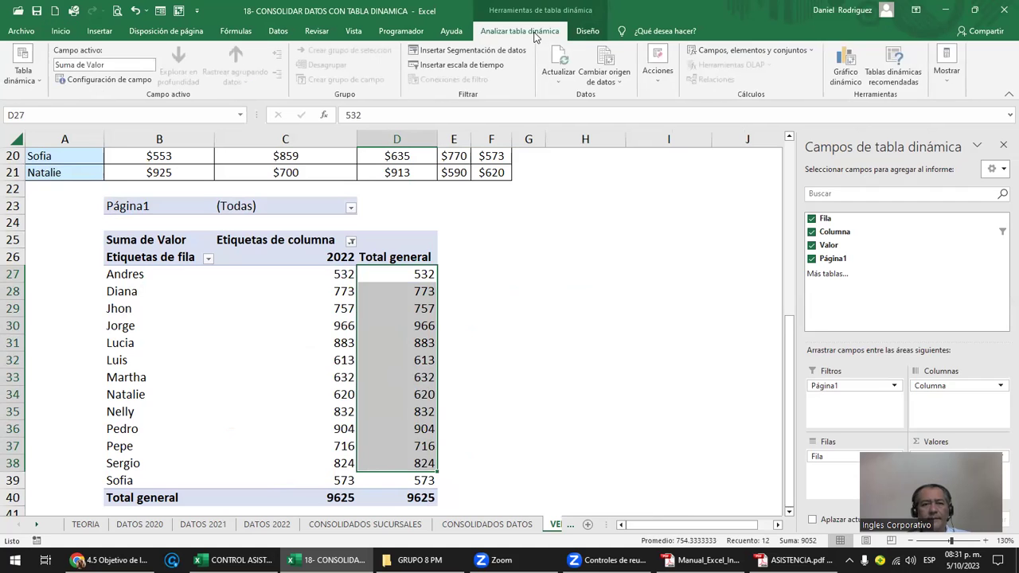
{"action": "left_click", "coordinate": [589, 32]}
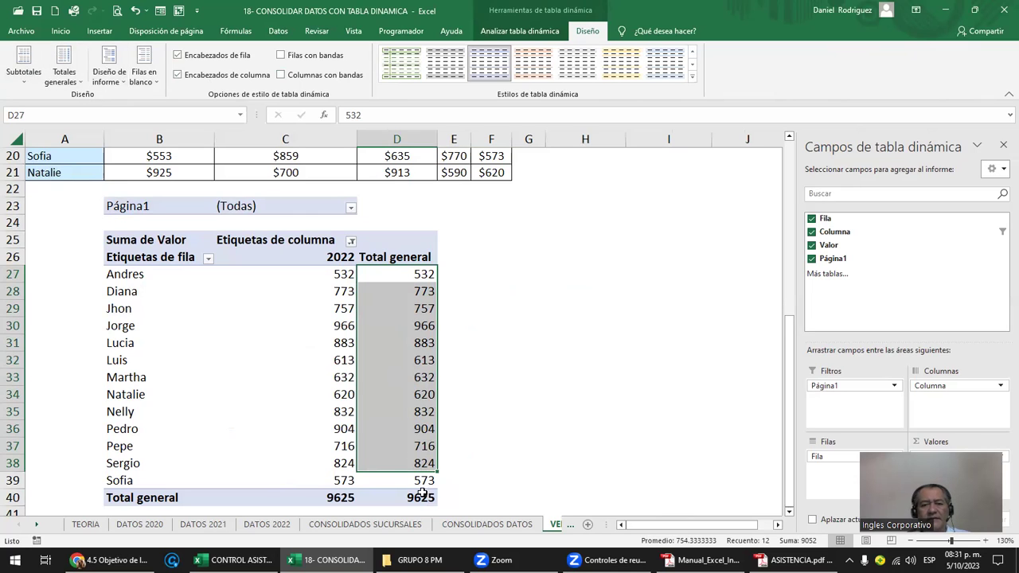
Turn off the pivot table's grand totals for rows and columns.
{"action": "left_click_drag", "start_coordinate": [254, 496], "coordinate": [400, 488]}
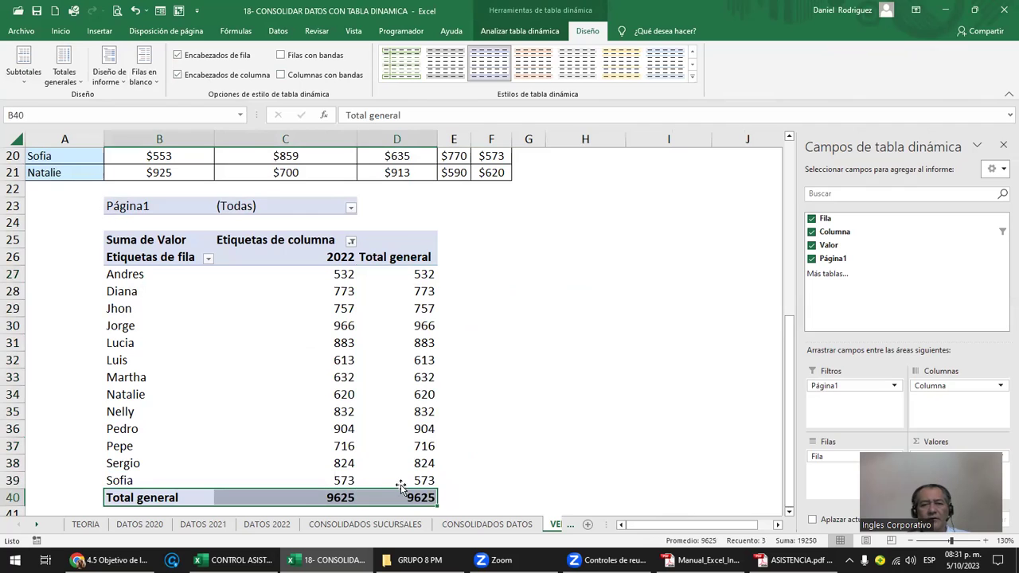
{"action": "left_click", "coordinate": [405, 239]}
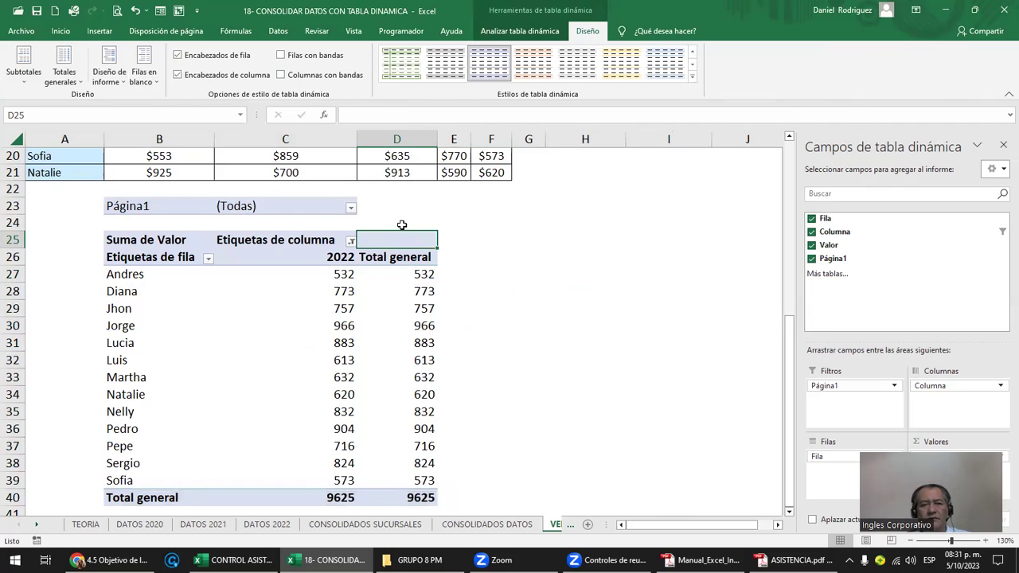
{"action": "left_click_drag", "start_coordinate": [402, 241], "coordinate": [398, 497]}
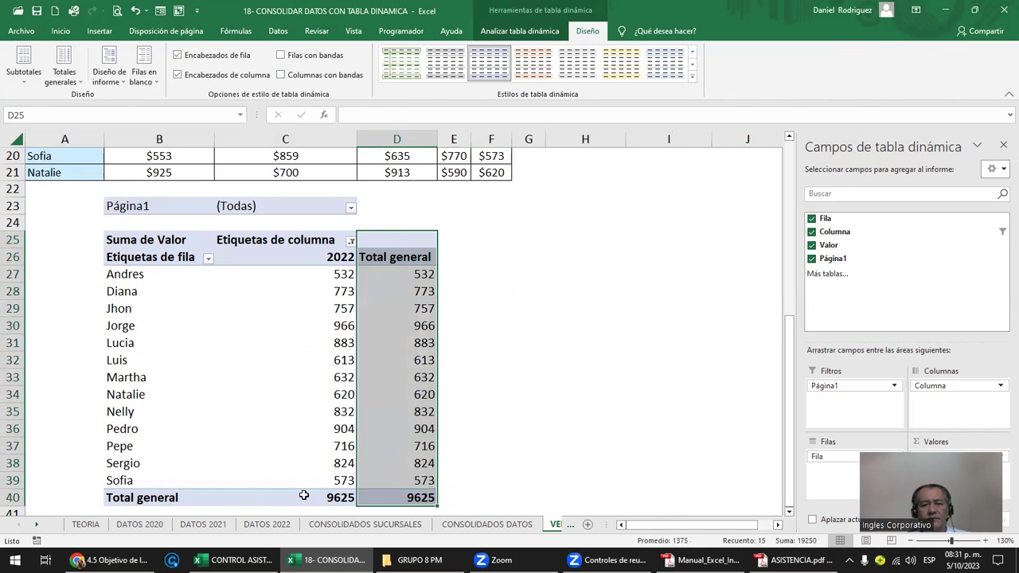
{"action": "left_click_drag", "start_coordinate": [170, 497], "coordinate": [334, 498]}
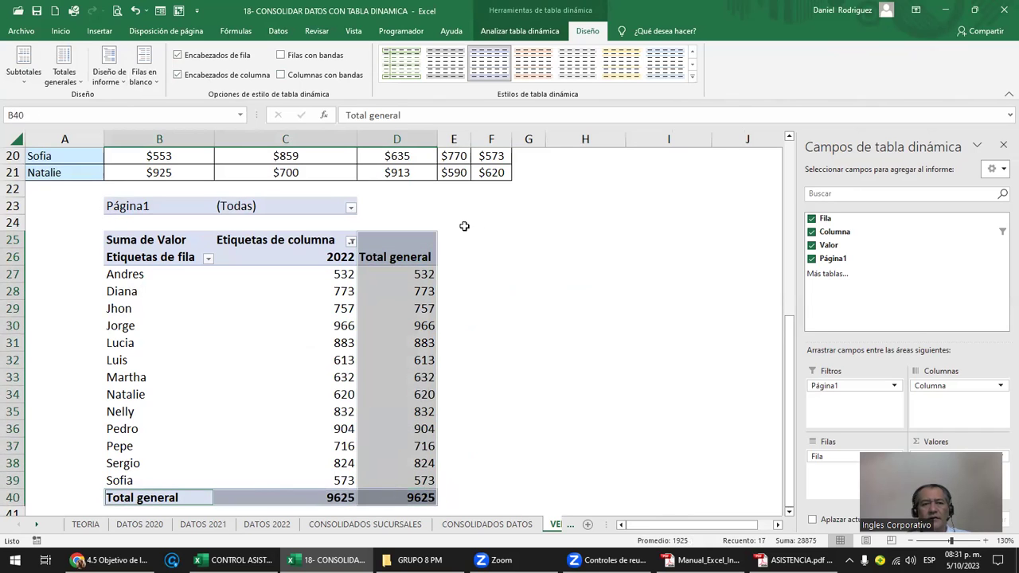
{"action": "left_click", "coordinate": [66, 76]}
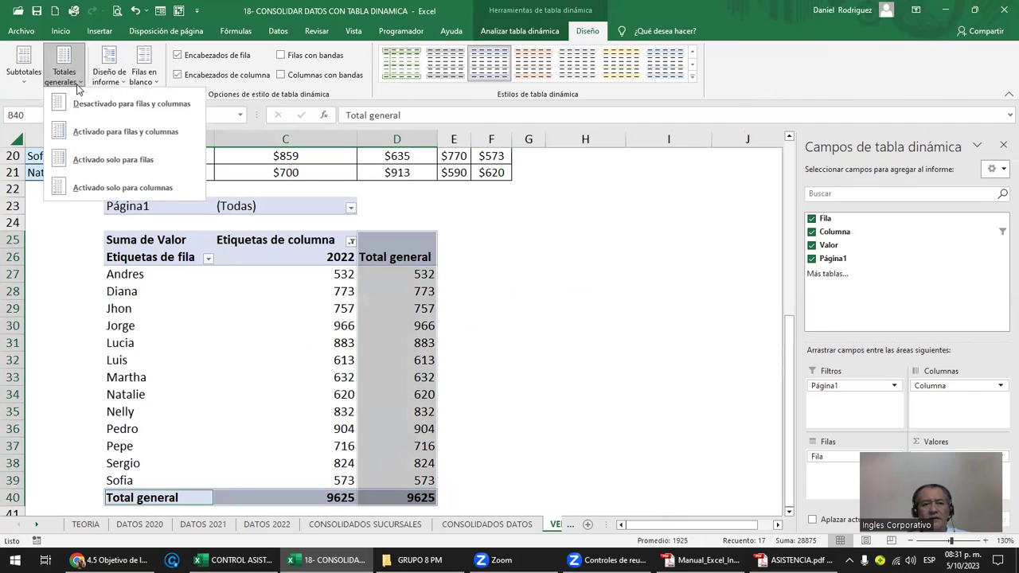
{"action": "left_click", "coordinate": [88, 105]}
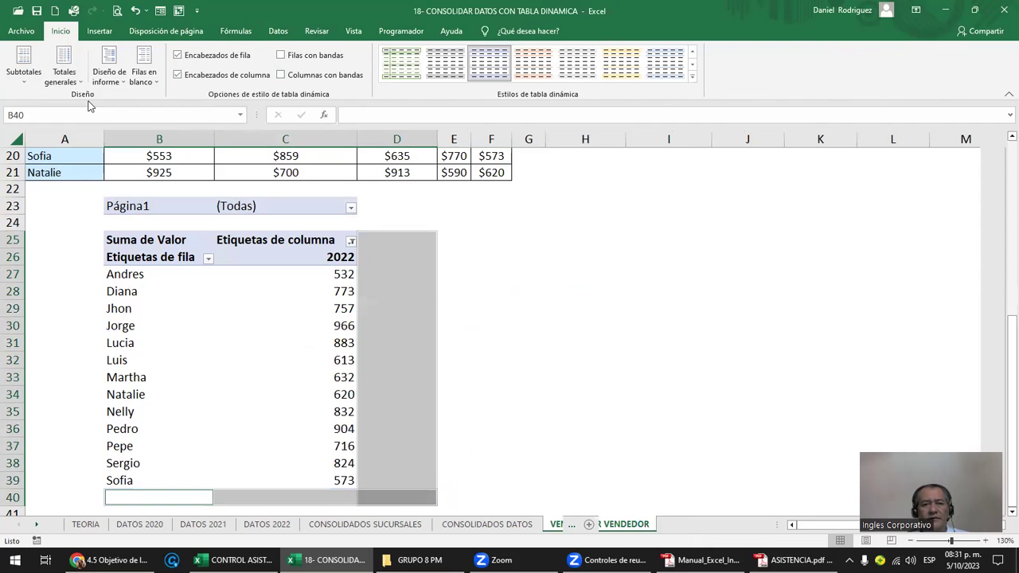
{"action": "left_click", "coordinate": [635, 395]}
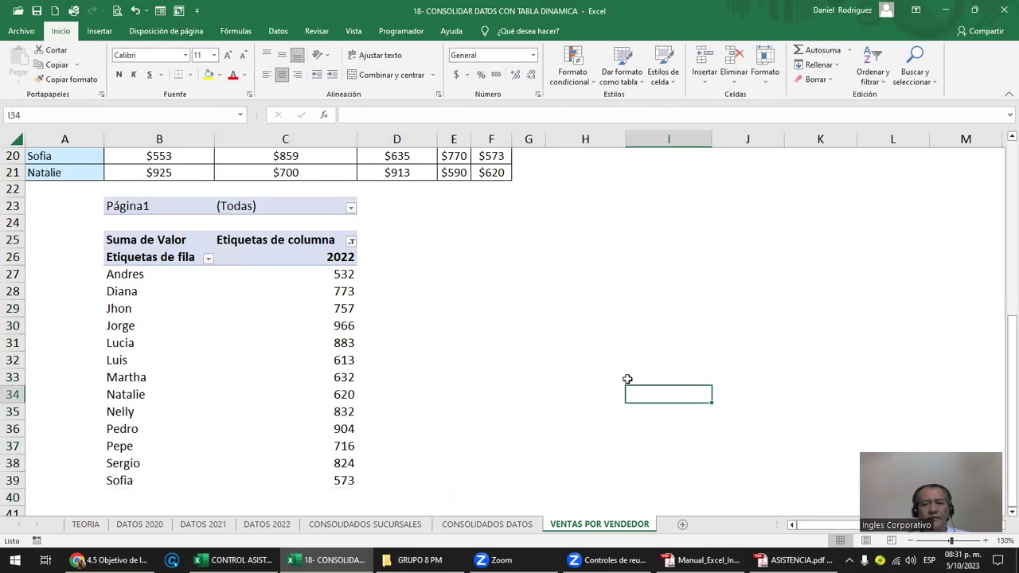
Restore all years 2018–2022 and turn grand totals on for rows and columns.
{"action": "left_click", "coordinate": [350, 242]}
{"action": "left_click", "coordinate": [269, 301]}
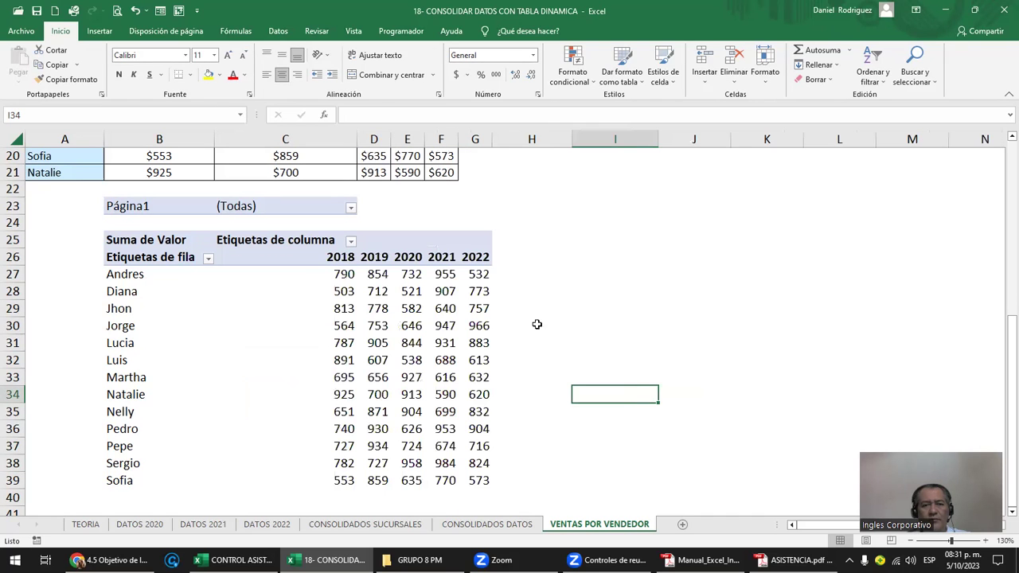
{"action": "left_click", "coordinate": [412, 239]}
{"action": "left_click", "coordinate": [587, 30]}
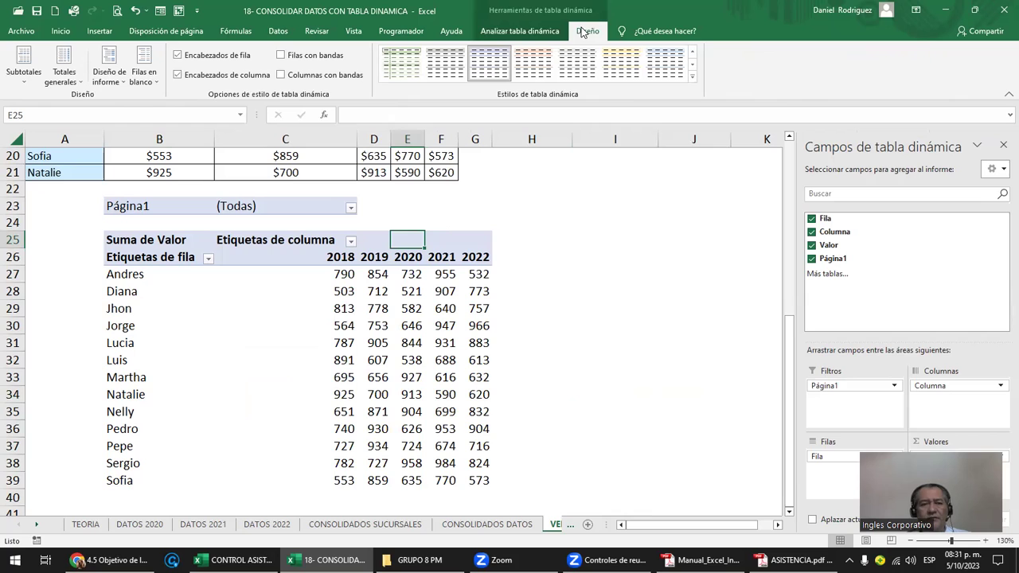
{"action": "left_click", "coordinate": [73, 83]}
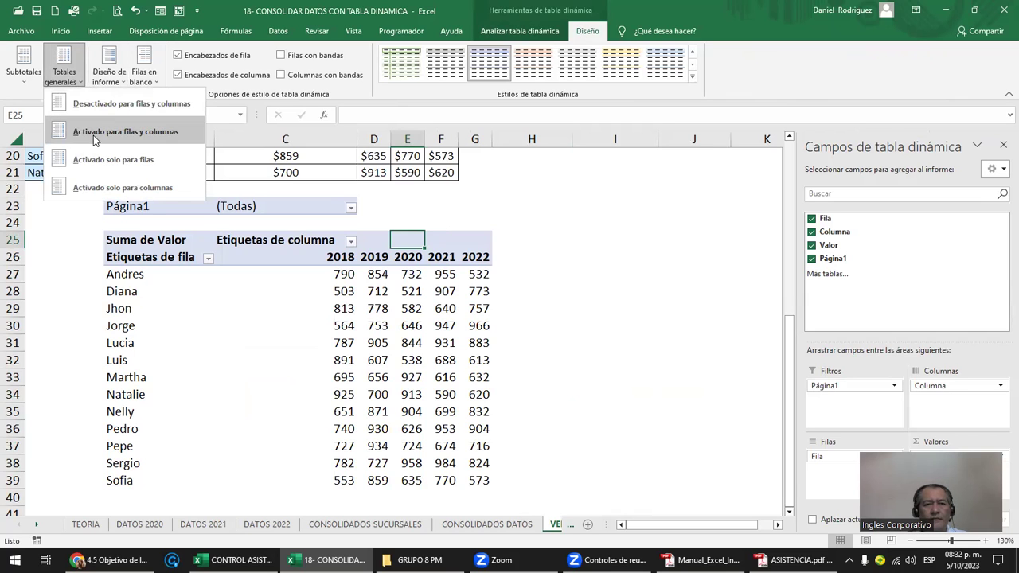
{"action": "left_click", "coordinate": [93, 134]}
{"action": "left_click", "coordinate": [660, 317]}
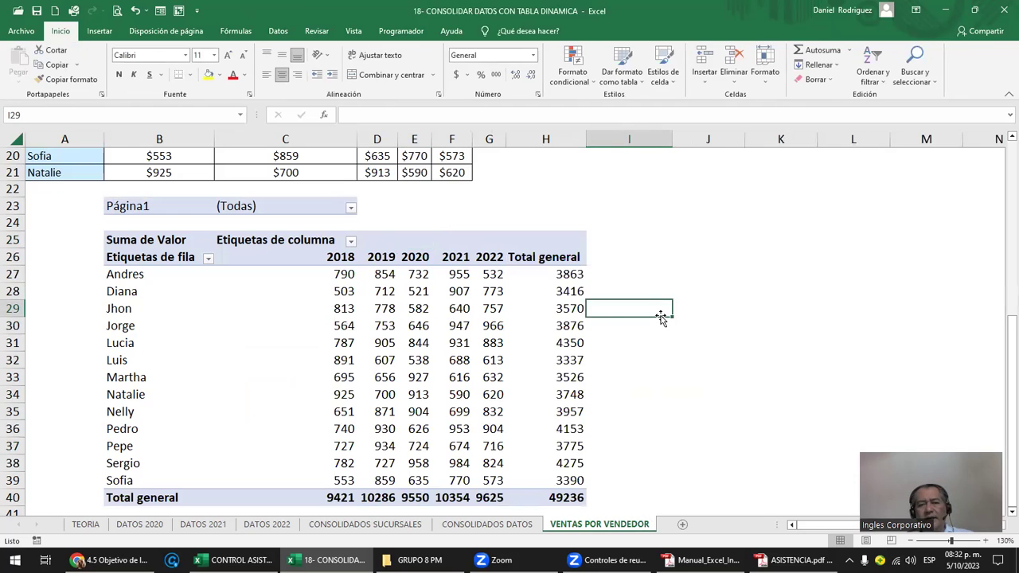
{"action": "scroll", "coordinate": [661, 319], "scroll_direction": "up", "scroll_amount": 1}
{"action": "scroll", "coordinate": [661, 318], "scroll_direction": "up", "scroll_amount": 1}
{"action": "scroll", "coordinate": [660, 317], "scroll_direction": "down", "scroll_amount": 2}
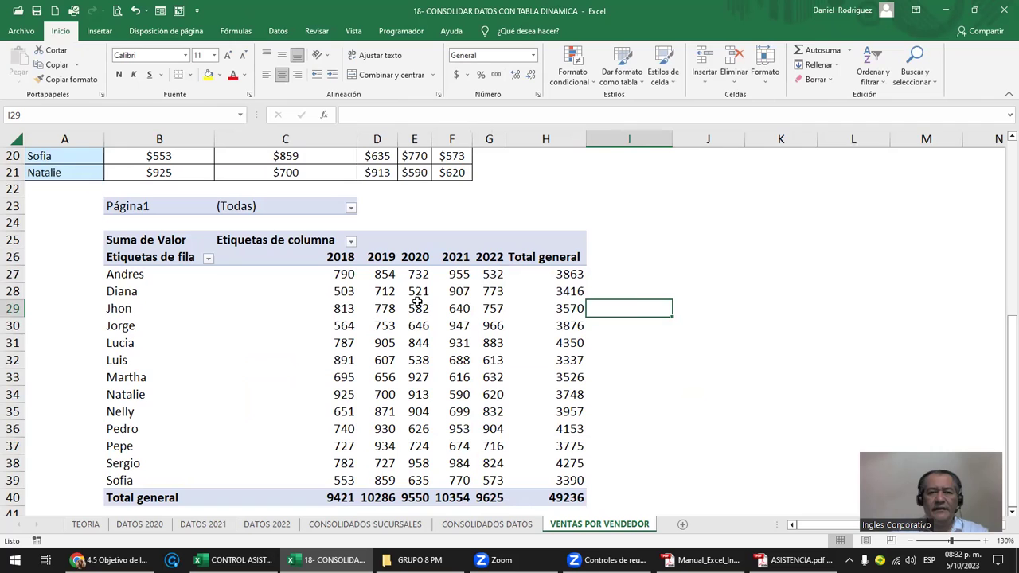
Insert a line pivot chart of the seller pivot table.
{"action": "left_click", "coordinate": [338, 274]}
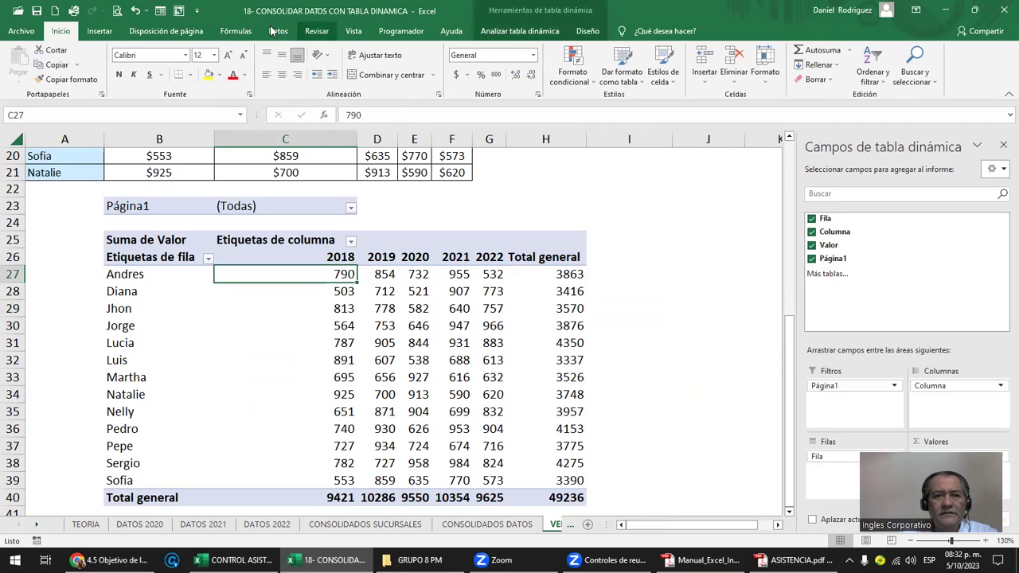
{"action": "left_click", "coordinate": [99, 30]}
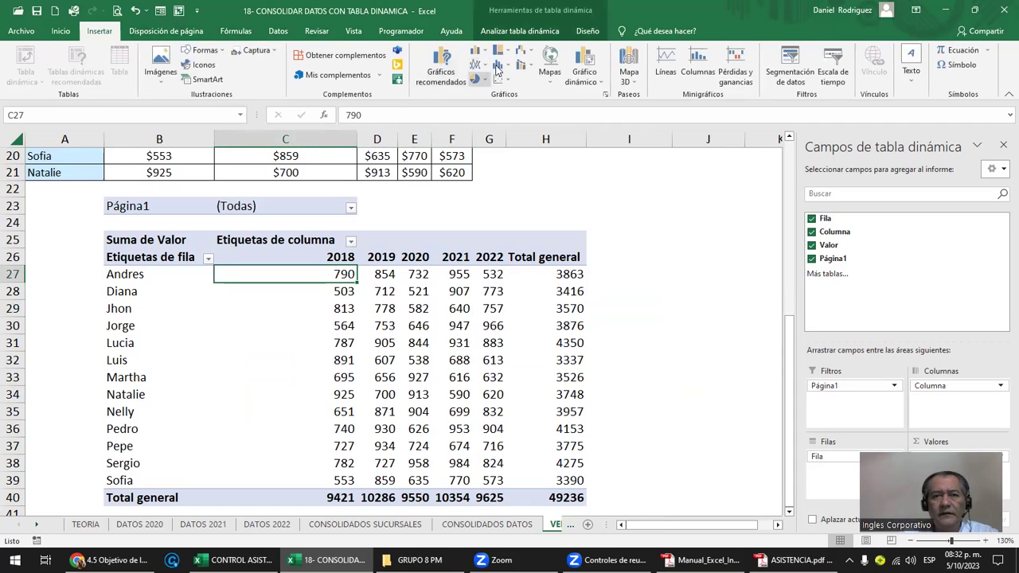
{"action": "left_click", "coordinate": [593, 75]}
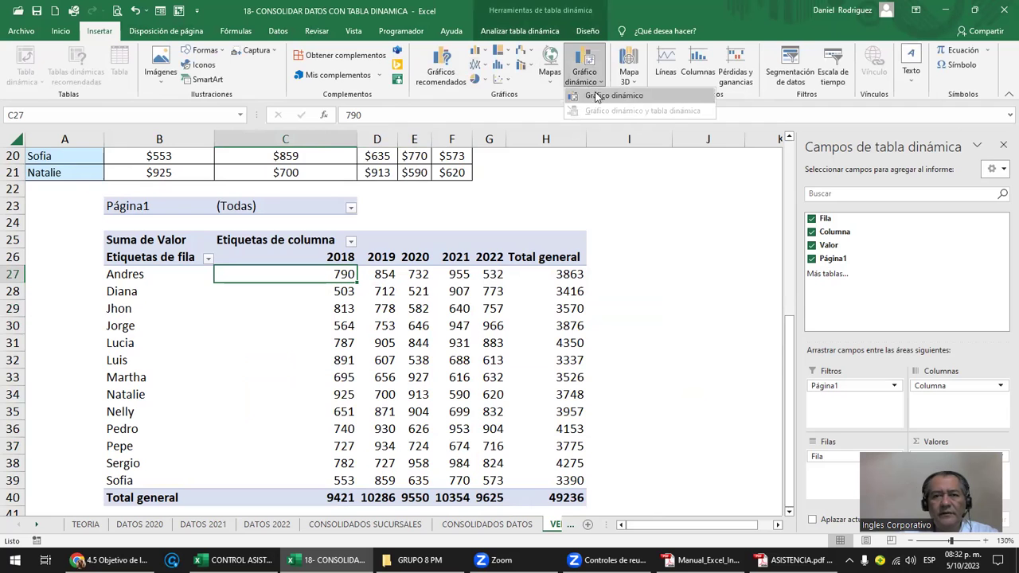
{"action": "left_click", "coordinate": [612, 95]}
{"action": "left_click", "coordinate": [351, 180]}
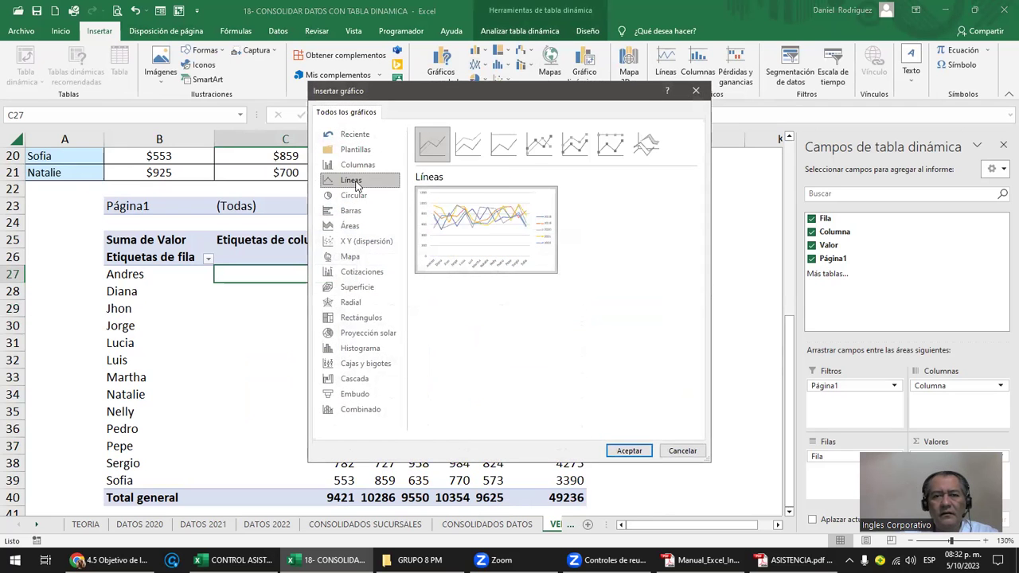
{"action": "left_click", "coordinate": [630, 453]}
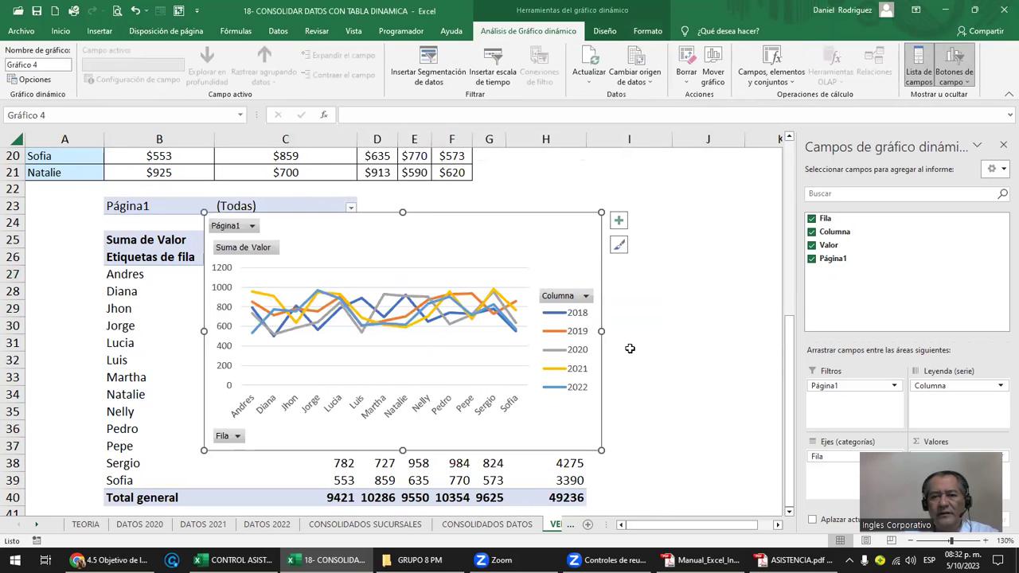
Move the line chart beside the pivot table and stretch it taller.
{"action": "mouse_move", "coordinate": [477, 232]}
{"action": "left_mouse_down"}
{"action": "mouse_move", "coordinate": [718, 254]}
{"action": "mouse_move", "coordinate": [879, 249]}
{"action": "left_mouse_up"}
{"action": "left_click", "coordinate": [1003, 145]}
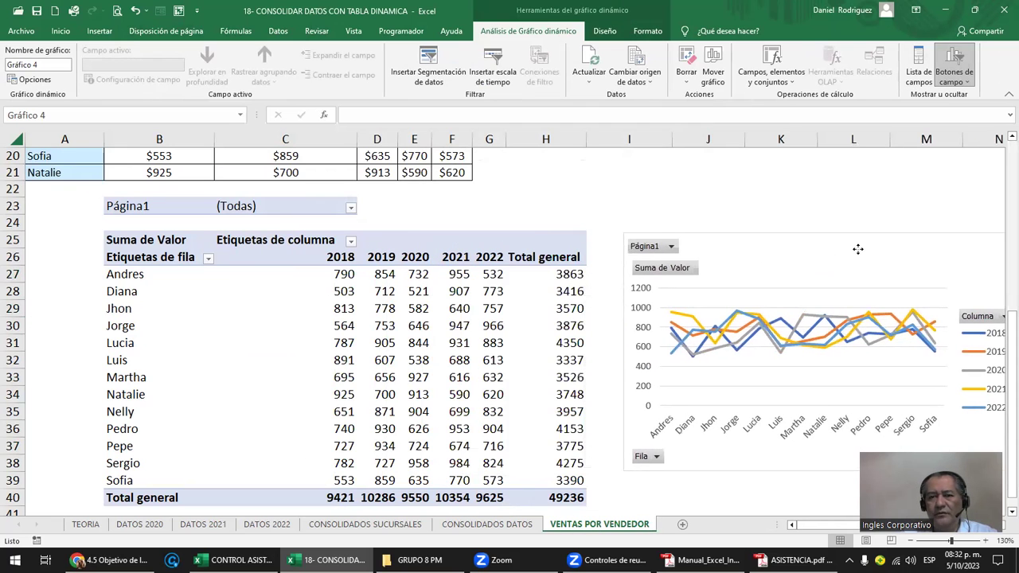
{"action": "left_click", "coordinate": [812, 204]}
{"action": "key", "text": "Right"}
{"action": "key", "text": "Right"}
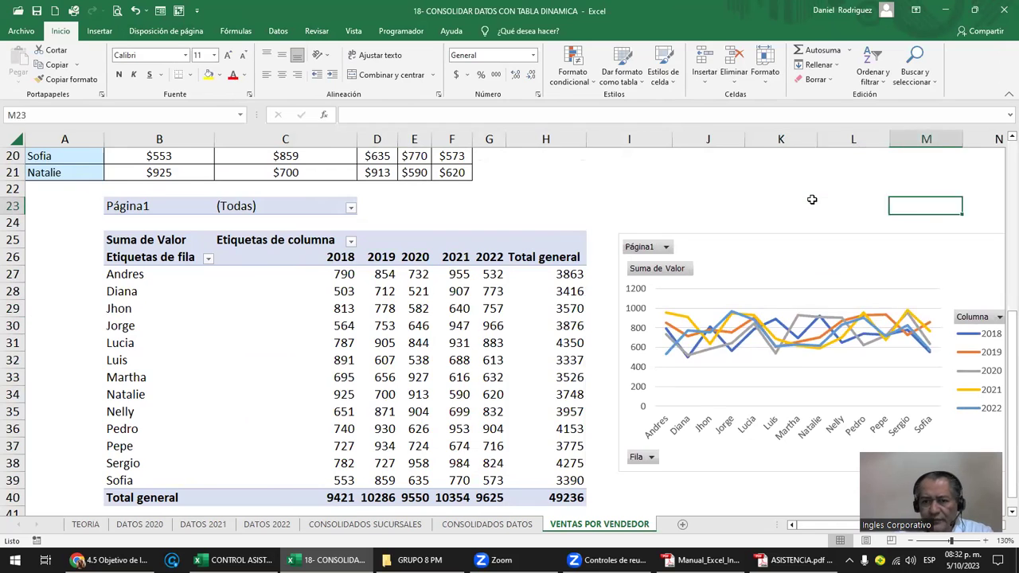
{"action": "key", "text": "Right"}
{"action": "key", "text": "Right"}
{"action": "key", "text": "Right"}
{"action": "key", "text": "Right"}
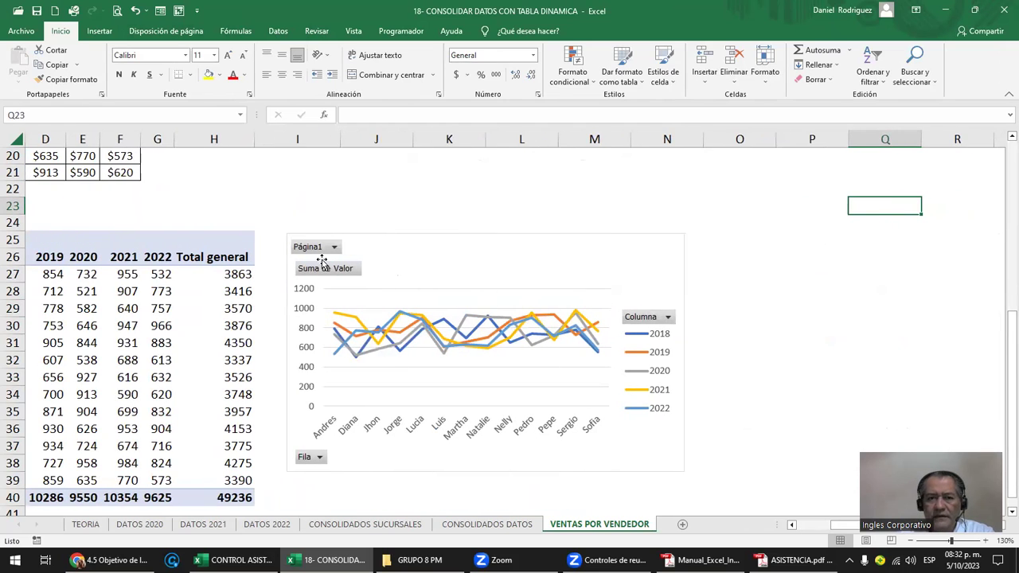
{"action": "right_click", "coordinate": [638, 316]}
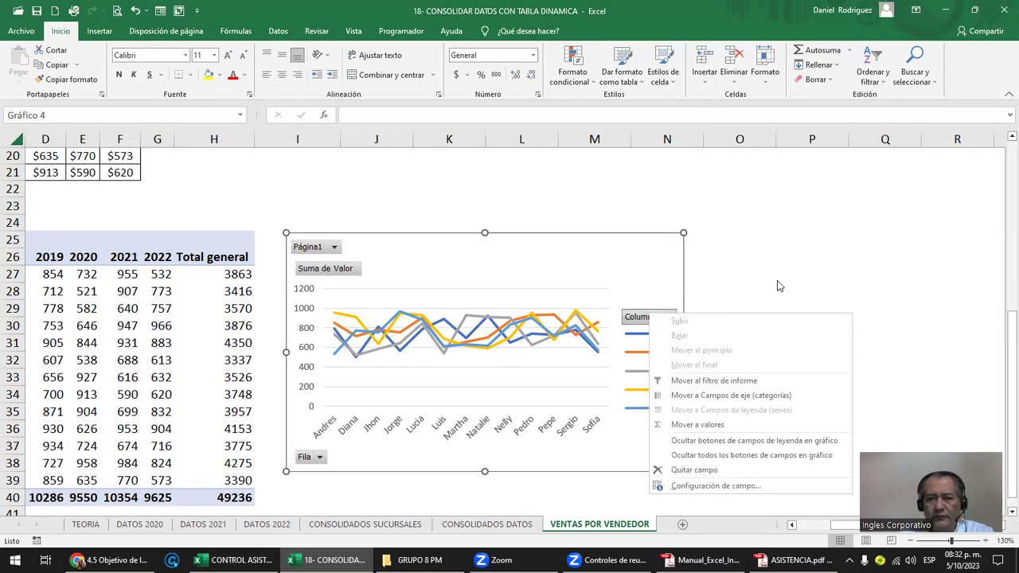
{"action": "left_click", "coordinate": [812, 274]}
{"action": "left_click", "coordinate": [528, 255]}
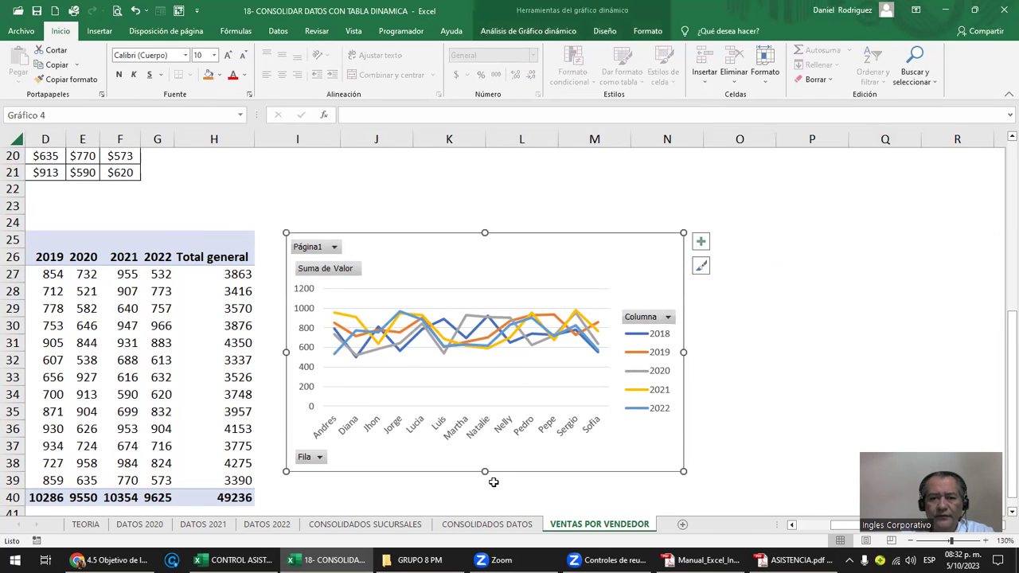
{"action": "left_click_drag", "start_coordinate": [485, 475], "coordinate": [548, 494]}
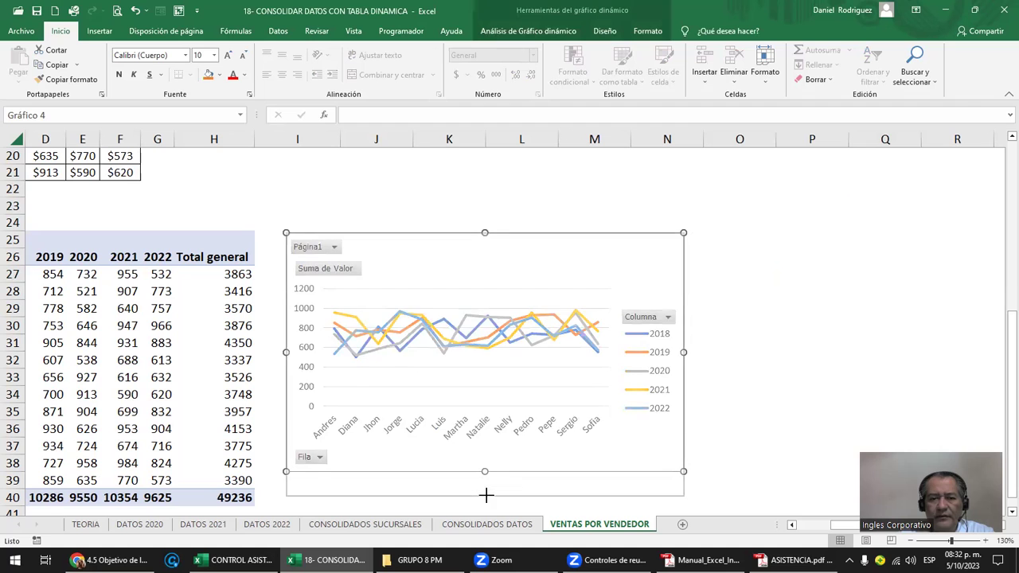
{"action": "left_click", "coordinate": [402, 188]}
{"action": "key", "text": "Left"}
{"action": "key", "text": "Left"}
{"action": "key", "text": "Left"}
{"action": "key", "text": "Left"}
{"action": "key", "text": "Left"}
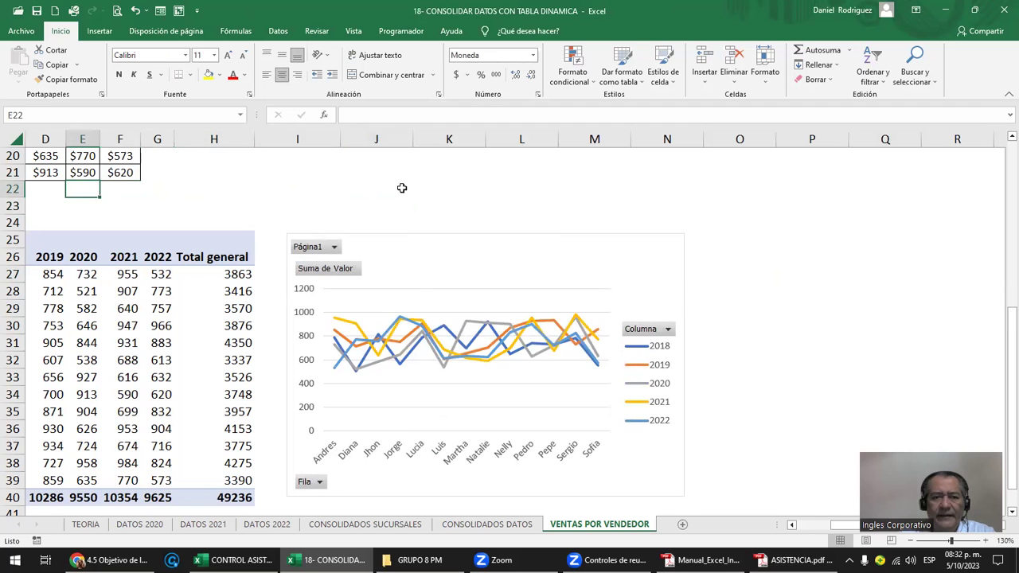
{"action": "key", "text": "Left"}
{"action": "key", "text": "Left"}
{"action": "key", "text": "Left"}
{"action": "key", "text": "Left"}
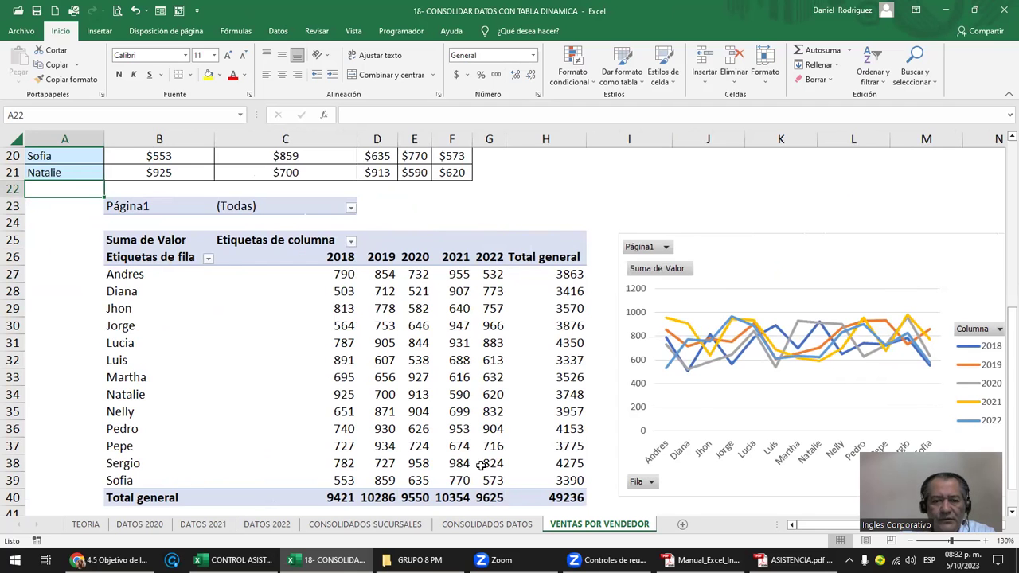
{"action": "scroll", "coordinate": [393, 347], "scroll_direction": "up", "scroll_amount": 3}
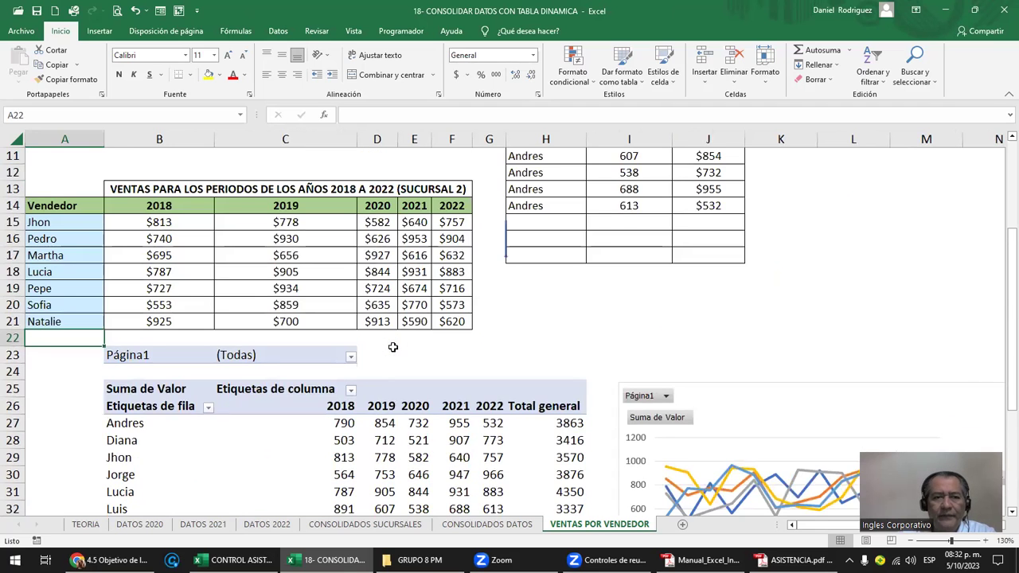
{"action": "scroll", "coordinate": [393, 348], "scroll_direction": "up", "scroll_amount": 1}
{"action": "scroll", "coordinate": [392, 347], "scroll_direction": "up", "scroll_amount": 3}
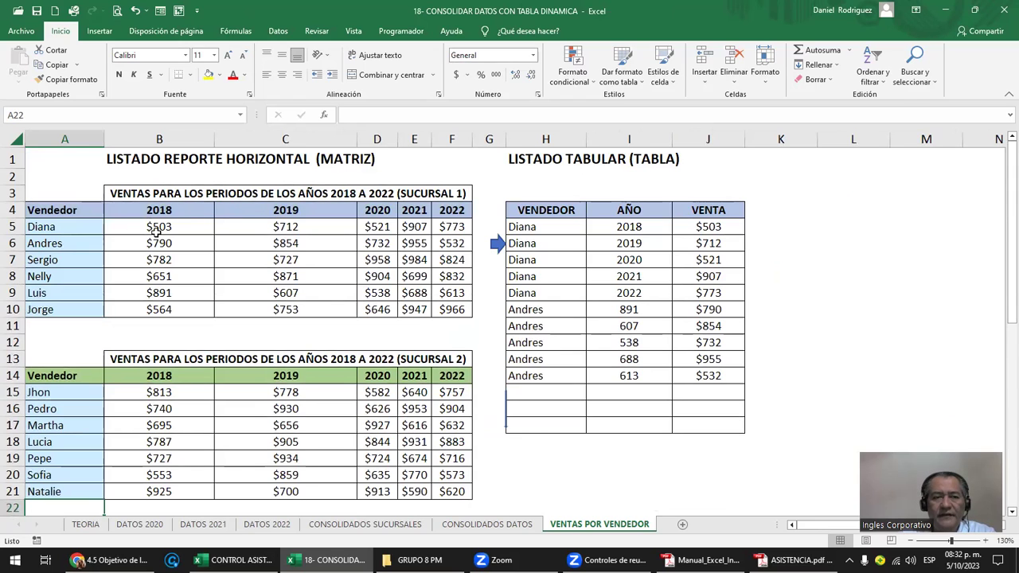
{"action": "mouse_move", "coordinate": [40, 211]}
{"action": "left_mouse_down"}
{"action": "mouse_move", "coordinate": [392, 217]}
{"action": "mouse_move", "coordinate": [439, 310]}
{"action": "left_mouse_up"}
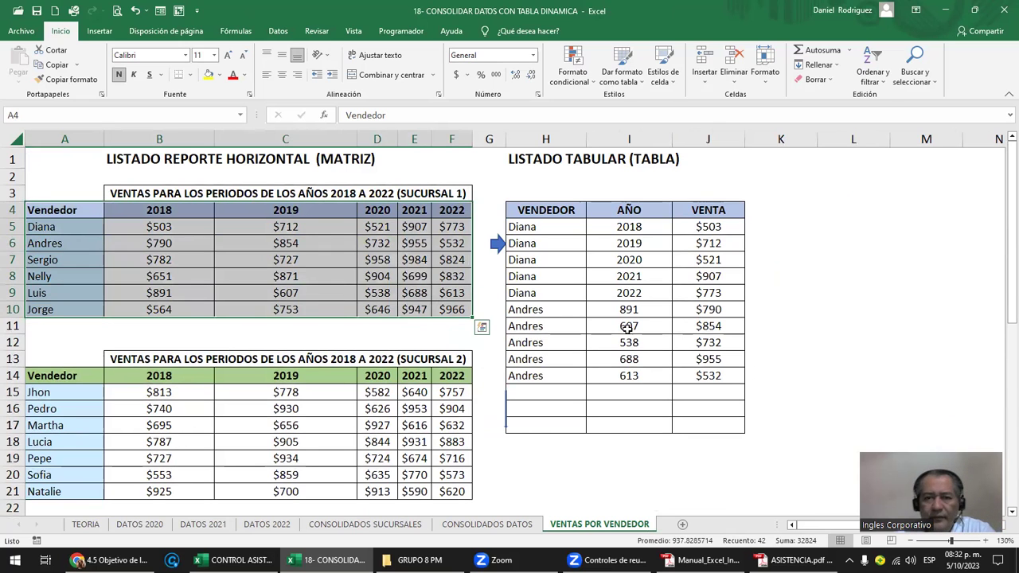
{"action": "left_click_drag", "start_coordinate": [546, 211], "coordinate": [716, 425]}
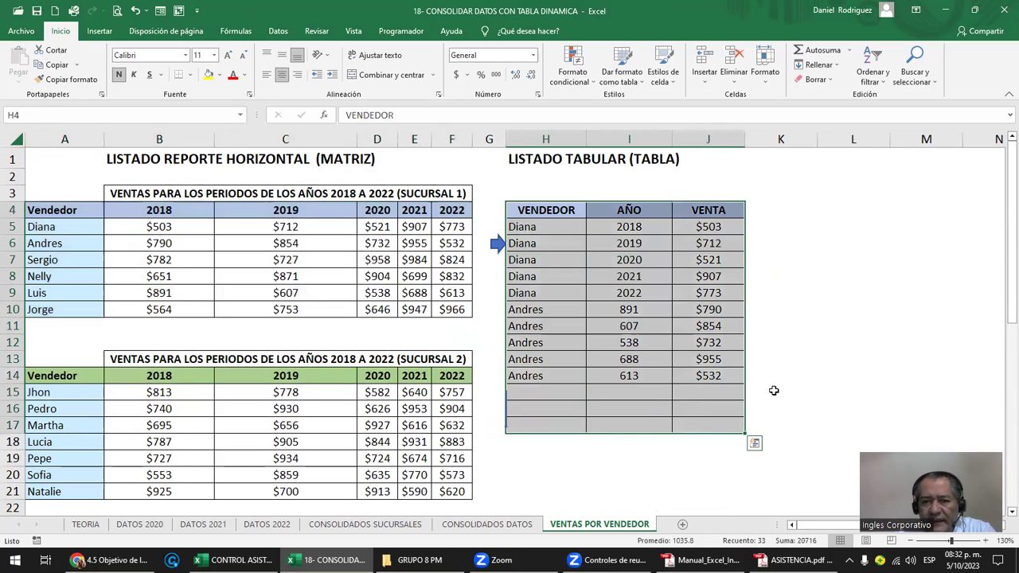
{"action": "scroll", "coordinate": [806, 355], "scroll_direction": "down", "scroll_amount": 4}
{"action": "scroll", "coordinate": [804, 358], "scroll_direction": "down", "scroll_amount": 3}
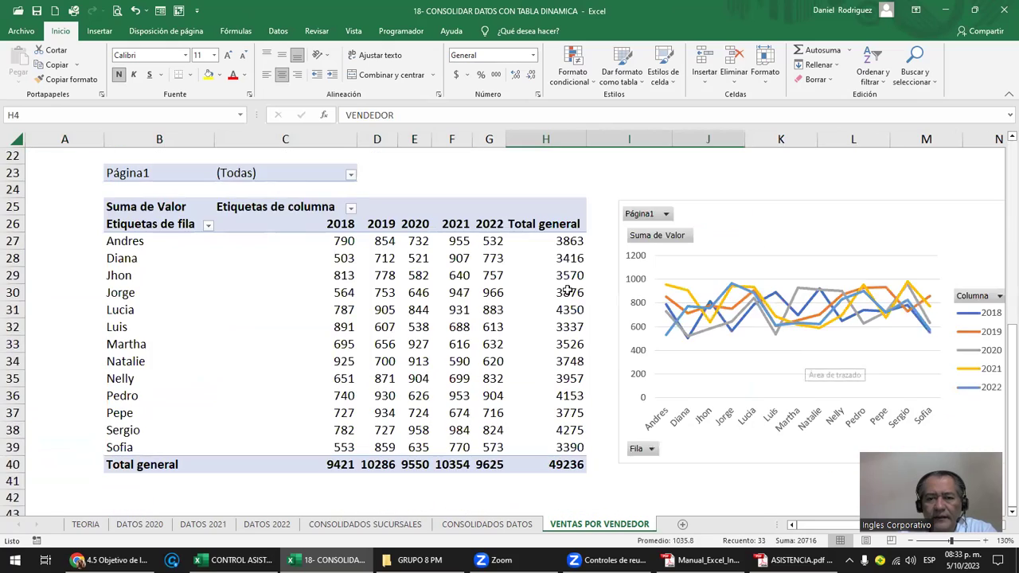
{"action": "scroll", "coordinate": [649, 175], "scroll_direction": "up", "scroll_amount": 2}
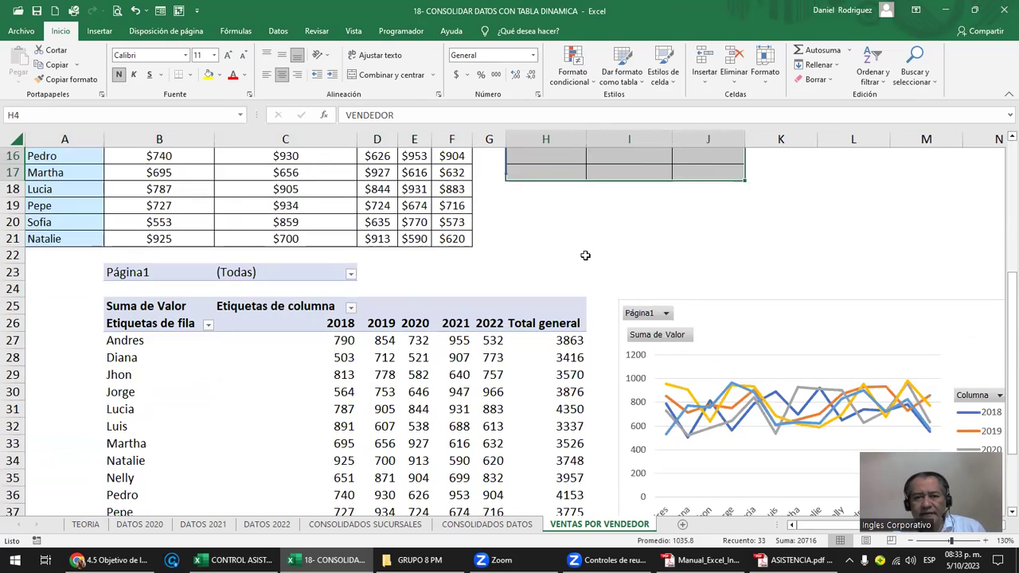
{"action": "scroll", "coordinate": [586, 255], "scroll_direction": "down", "scroll_amount": 1}
{"action": "scroll", "coordinate": [585, 255], "scroll_direction": "down", "scroll_amount": 4, "text": "ctrl"}
{"action": "left_click", "coordinate": [541, 234]}
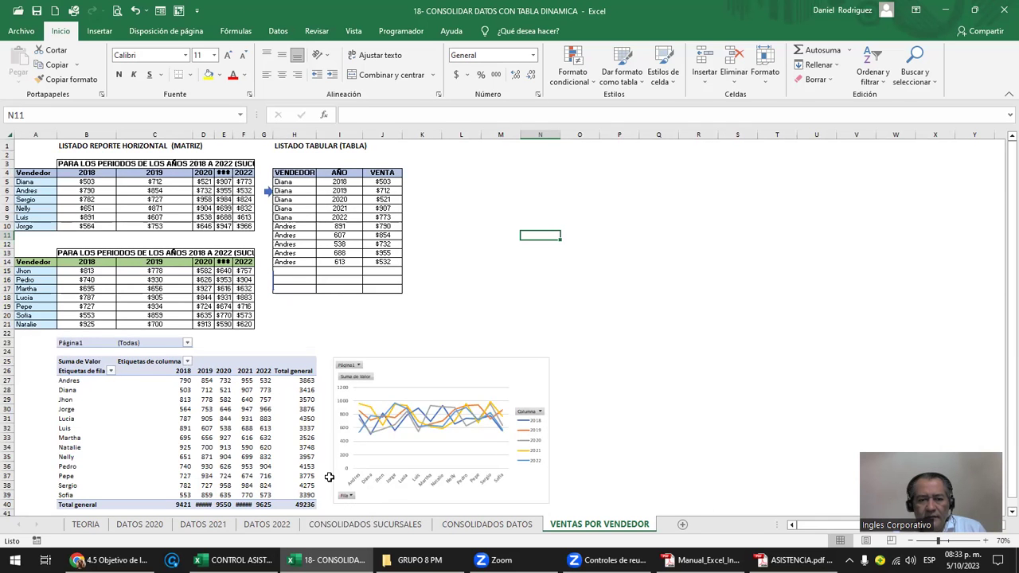
{"action": "scroll", "coordinate": [329, 476], "scroll_direction": "up", "scroll_amount": 1, "text": "ctrl"}
{"action": "scroll", "coordinate": [329, 476], "scroll_direction": "up", "scroll_amount": 1, "text": "ctrl"}
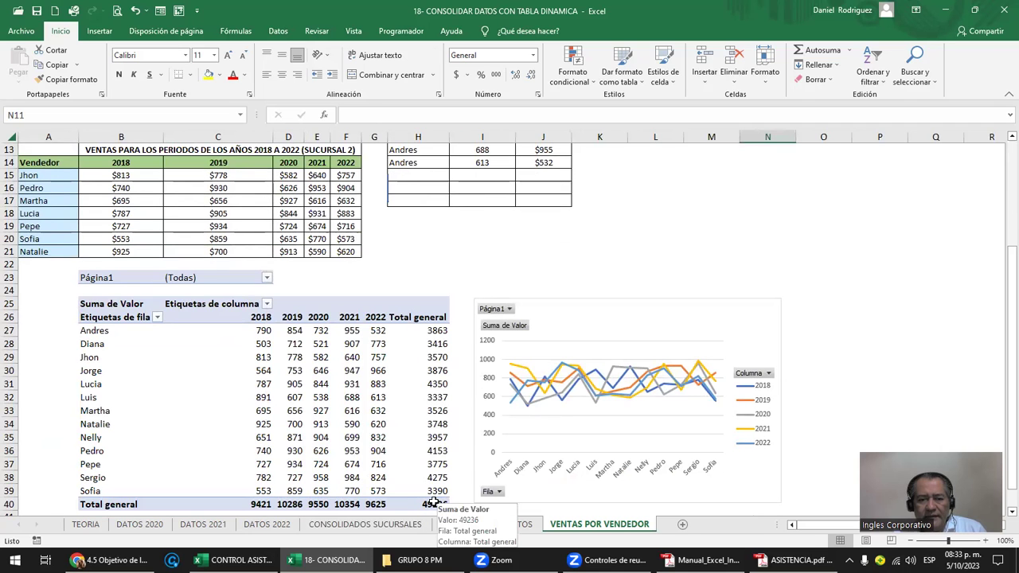
Drill into the pivot's grand total to list source rows on Hoja3, reviewing seller, year and sales columns.
{"action": "double_click", "coordinate": [430, 504]}
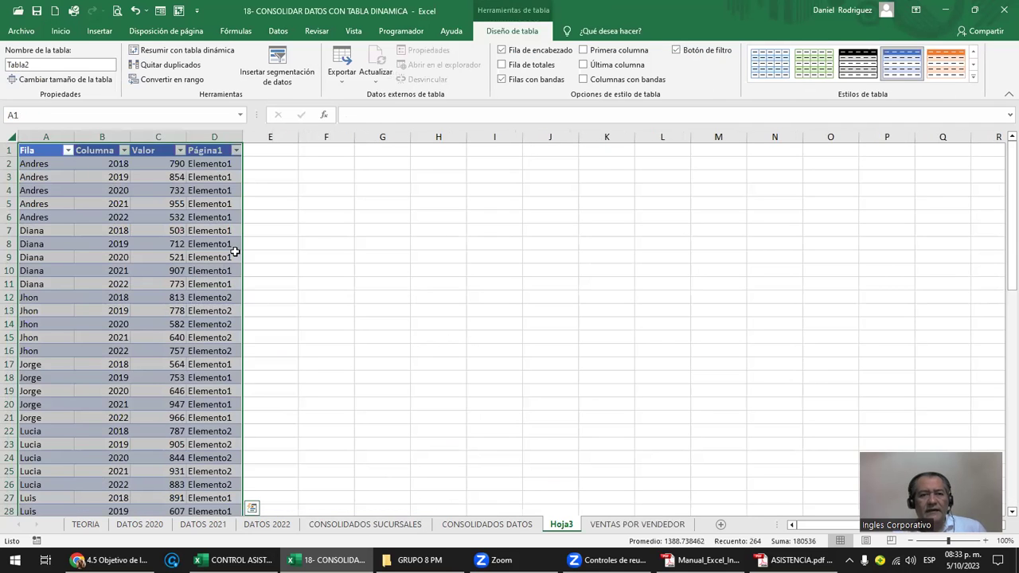
{"action": "left_click", "coordinate": [311, 239]}
{"action": "scroll", "coordinate": [310, 238], "scroll_direction": "up", "scroll_amount": 1, "text": "ctrl"}
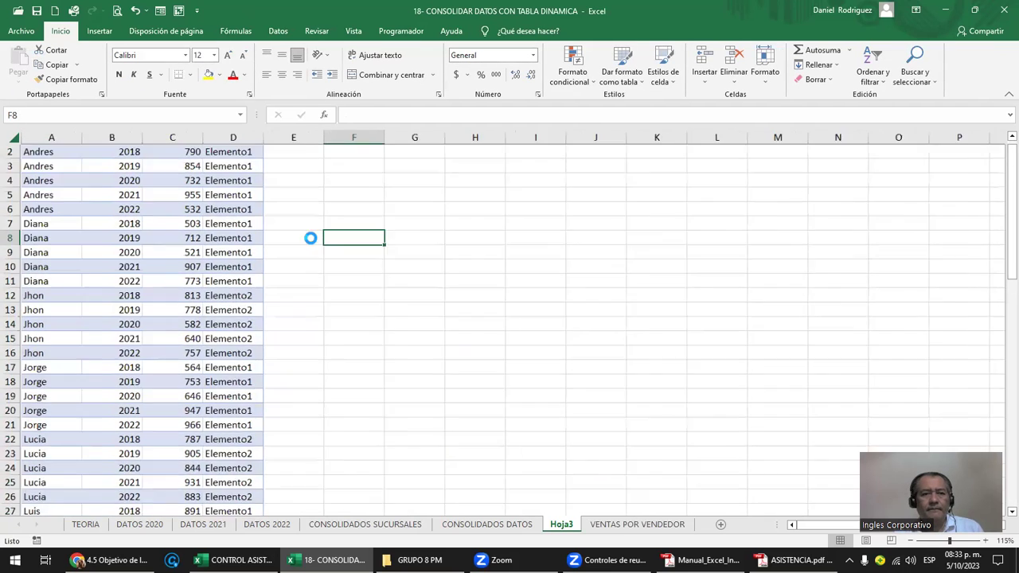
{"action": "scroll", "coordinate": [311, 238], "scroll_direction": "up", "scroll_amount": 1, "text": "ctrl"}
{"action": "scroll", "coordinate": [291, 241], "scroll_direction": "up", "scroll_amount": 1}
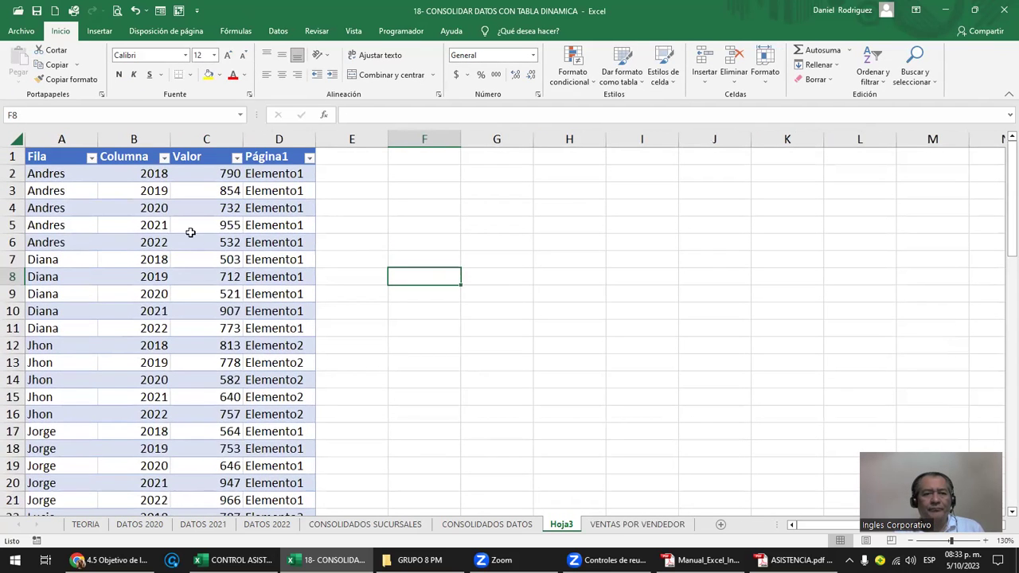
{"action": "left_click_drag", "start_coordinate": [50, 172], "coordinate": [82, 328]}
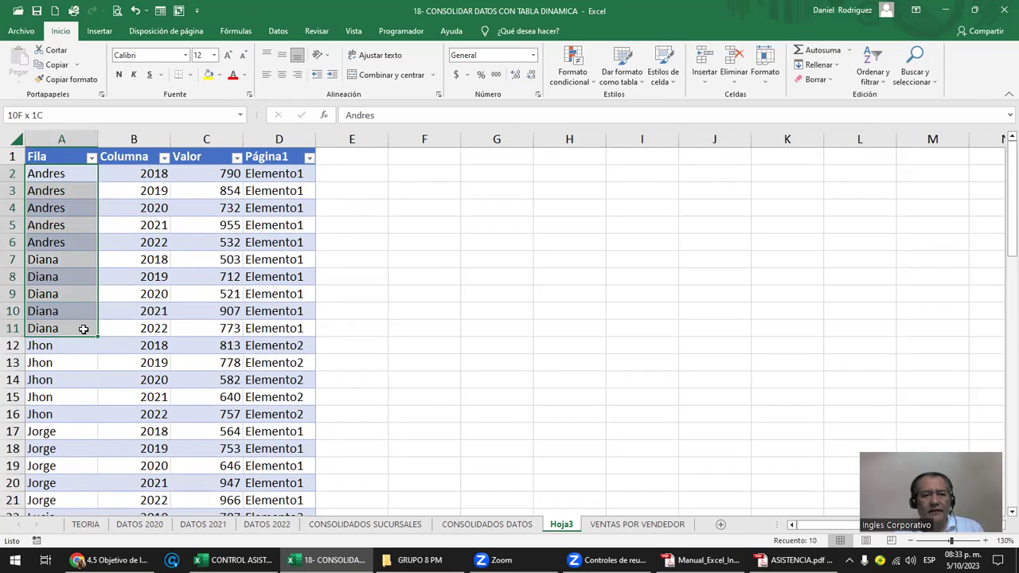
{"action": "left_click_drag", "start_coordinate": [155, 175], "coordinate": [164, 326]}
{"action": "left_click_drag", "start_coordinate": [222, 172], "coordinate": [237, 315]}
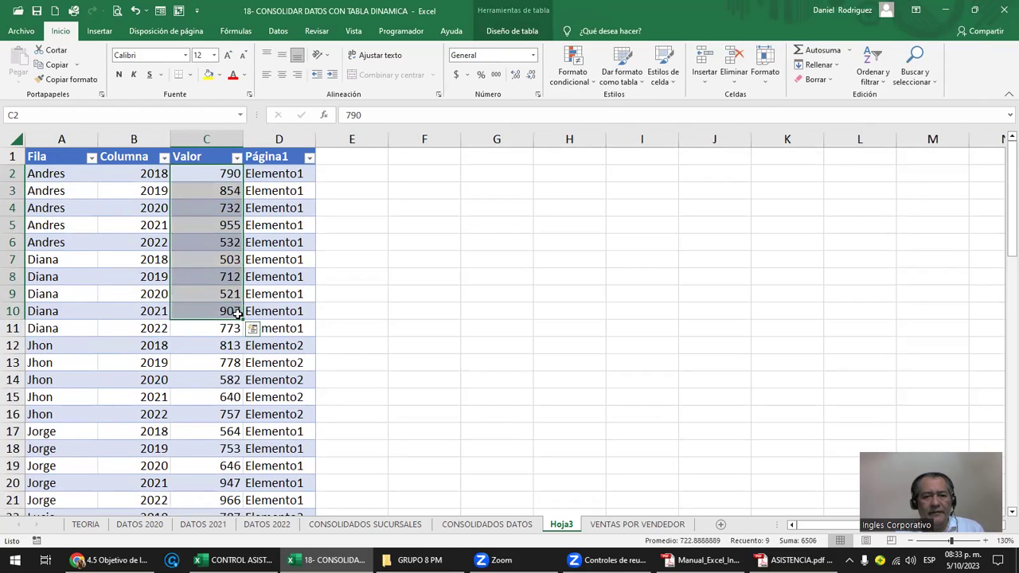
{"action": "left_click", "coordinate": [647, 527]}
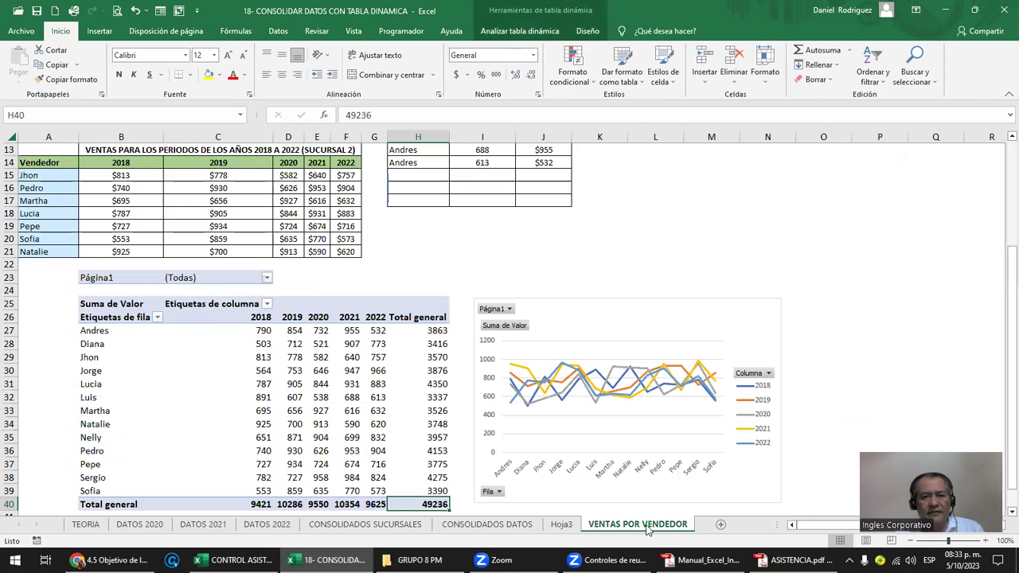
{"action": "scroll", "coordinate": [443, 193], "scroll_direction": "up", "scroll_amount": 3}
{"action": "scroll", "coordinate": [443, 193], "scroll_direction": "up", "scroll_amount": 1}
{"action": "left_click_drag", "start_coordinate": [418, 205], "coordinate": [437, 324]}
{"action": "left_click_drag", "start_coordinate": [480, 205], "coordinate": [512, 318]}
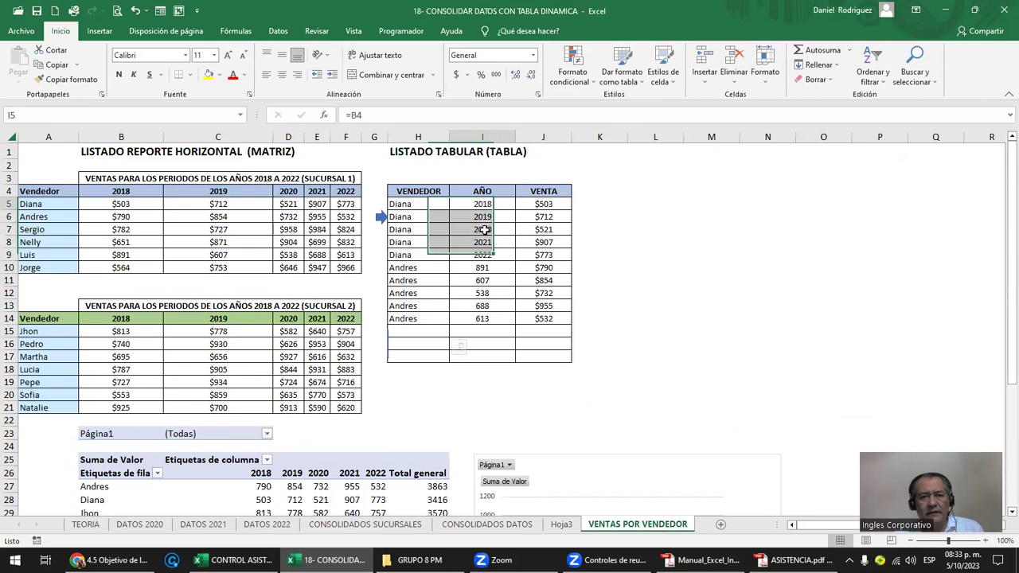
{"action": "left_click_drag", "start_coordinate": [548, 204], "coordinate": [557, 330]}
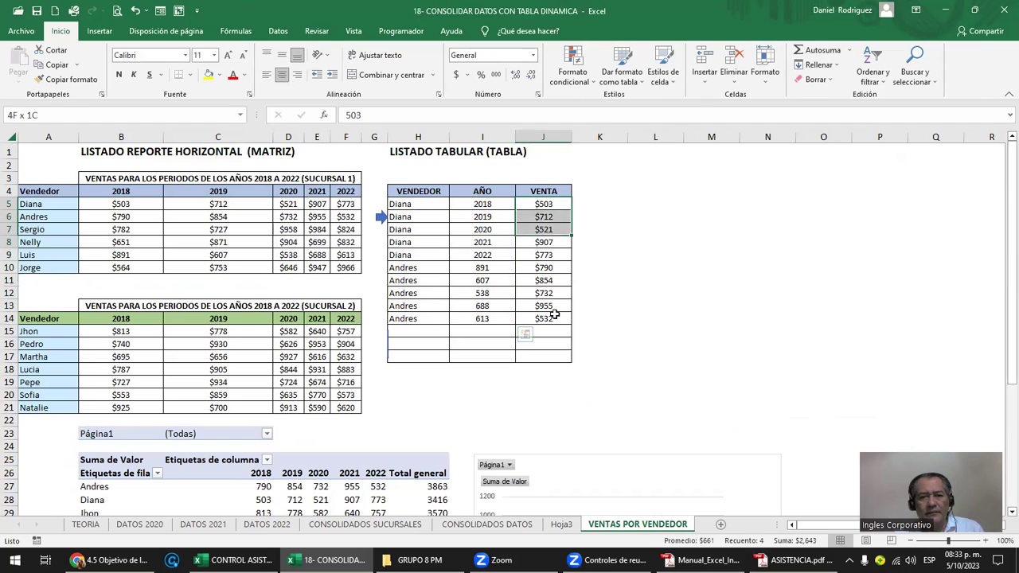
{"action": "scroll", "coordinate": [414, 358], "scroll_direction": "down", "scroll_amount": 1}
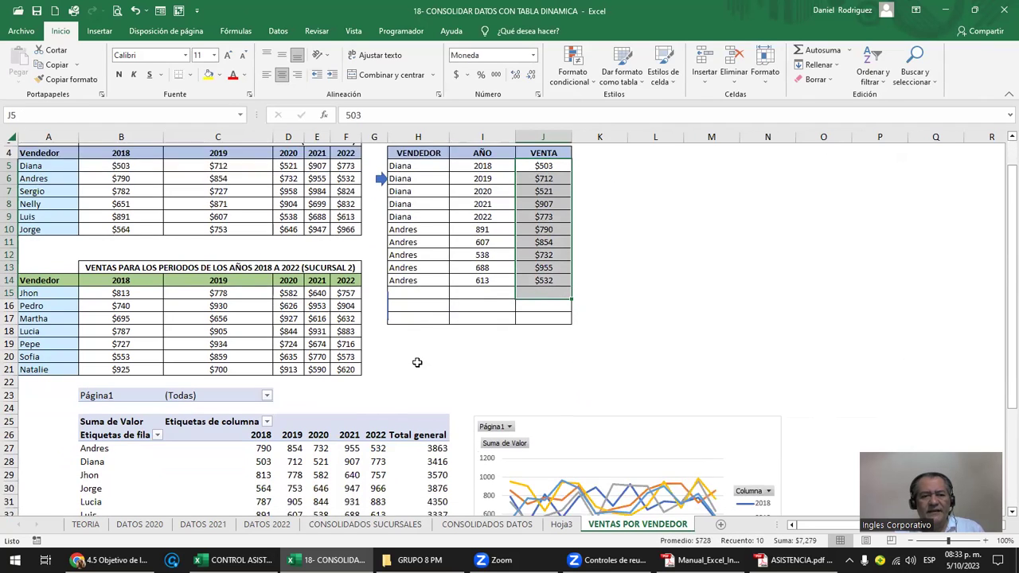
{"action": "scroll", "coordinate": [417, 422], "scroll_direction": "down", "scroll_amount": 1}
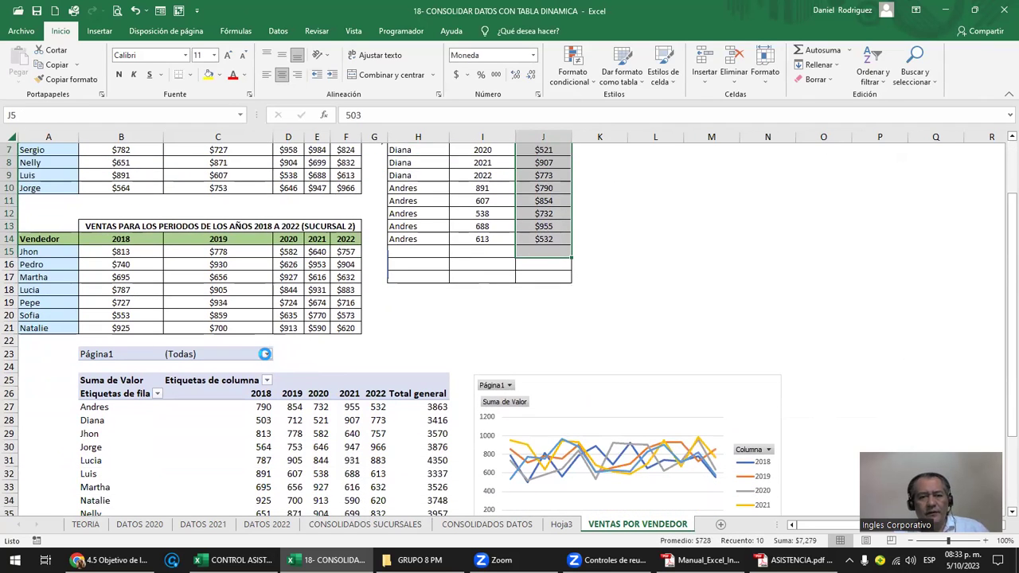
{"action": "left_click", "coordinate": [266, 354]}
{"action": "left_click", "coordinate": [146, 384]}
{"action": "left_click", "coordinate": [154, 395]}
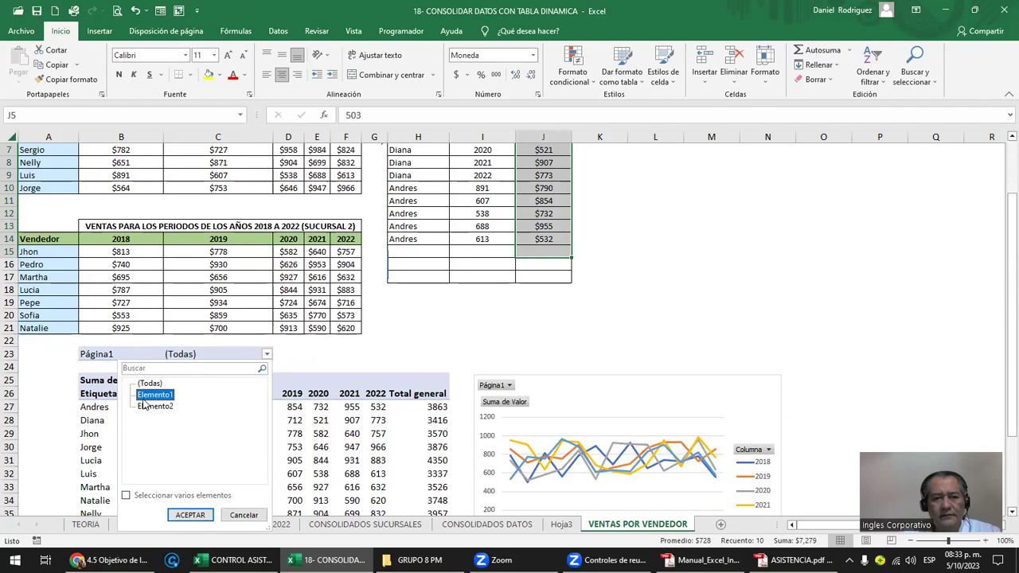
{"action": "left_click", "coordinate": [190, 515]}
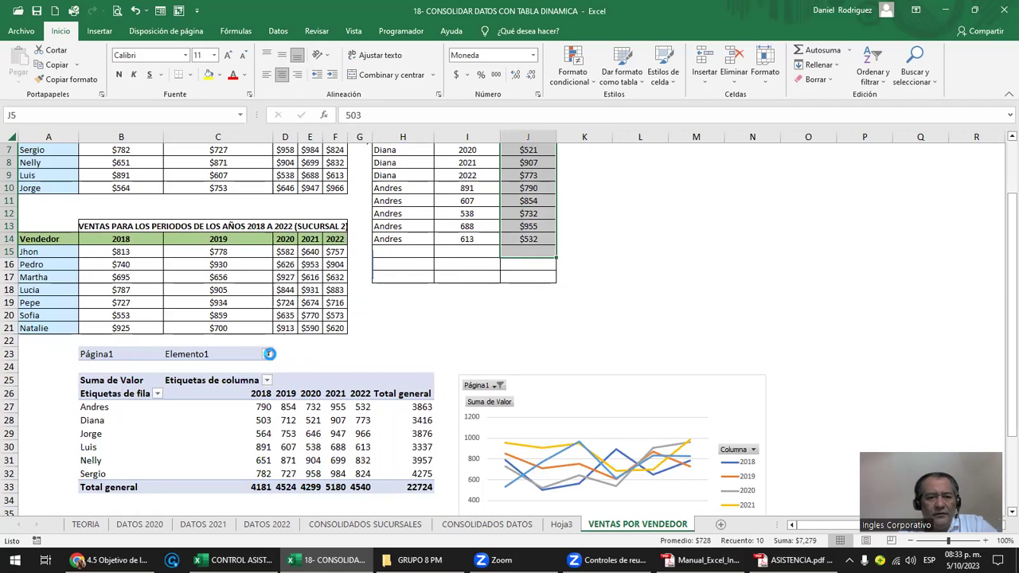
{"action": "left_click", "coordinate": [267, 354]}
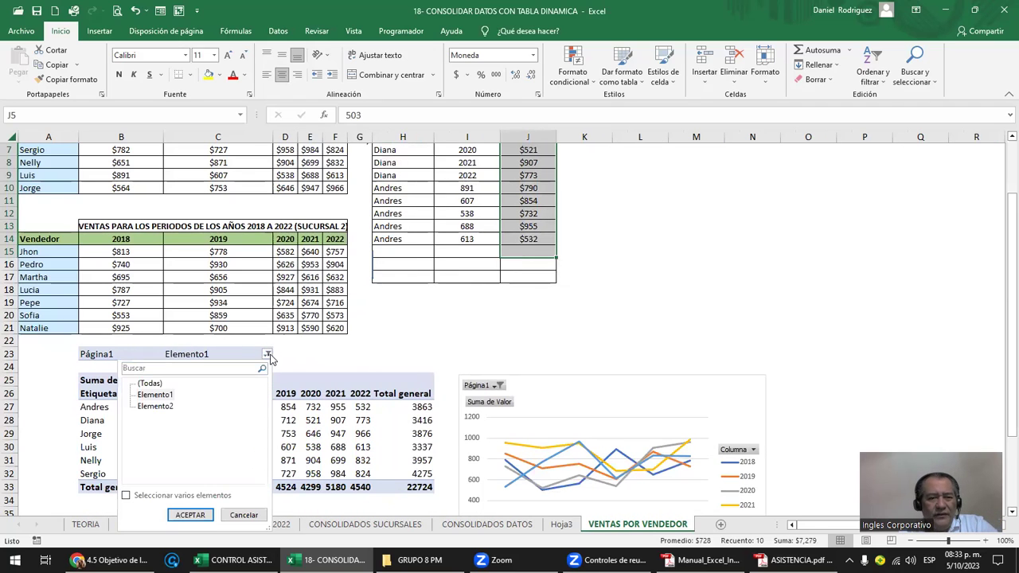
{"action": "left_click", "coordinate": [155, 406]}
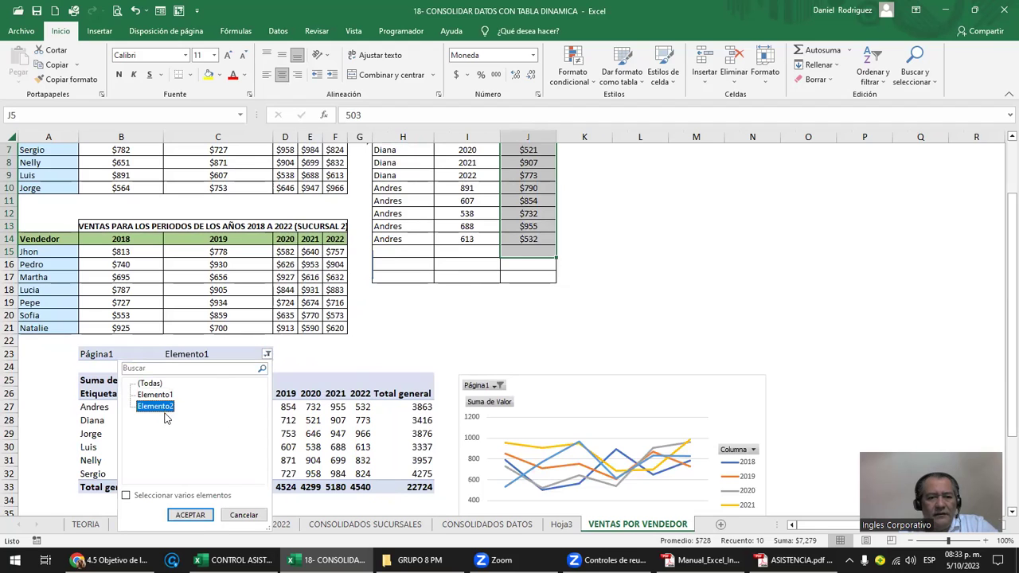
{"action": "left_click", "coordinate": [191, 515]}
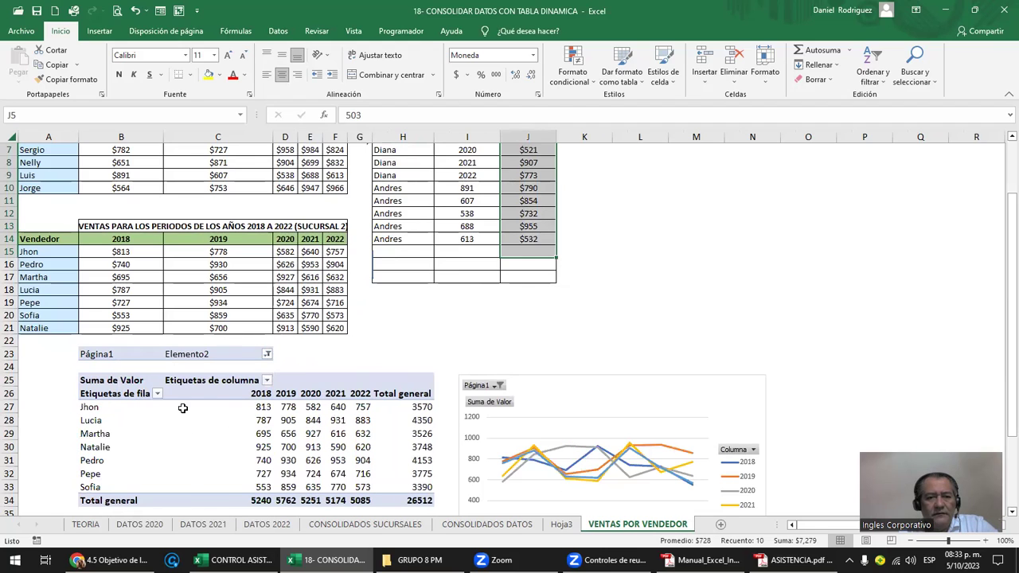
{"action": "left_click", "coordinate": [266, 355]}
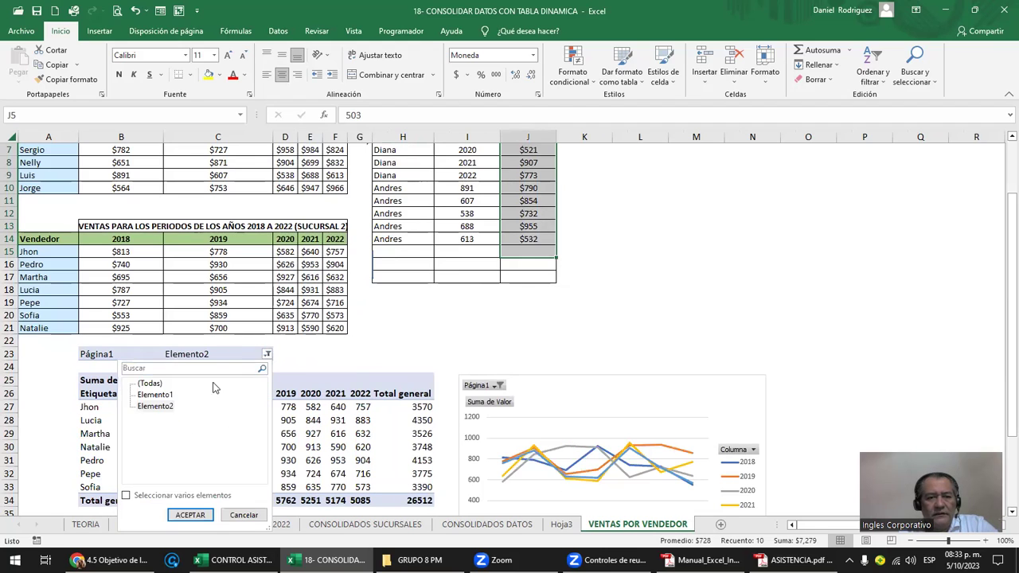
{"action": "left_click", "coordinate": [126, 496]}
{"action": "left_click", "coordinate": [190, 515]}
{"action": "scroll", "coordinate": [250, 237], "scroll_direction": "up", "scroll_amount": 2}
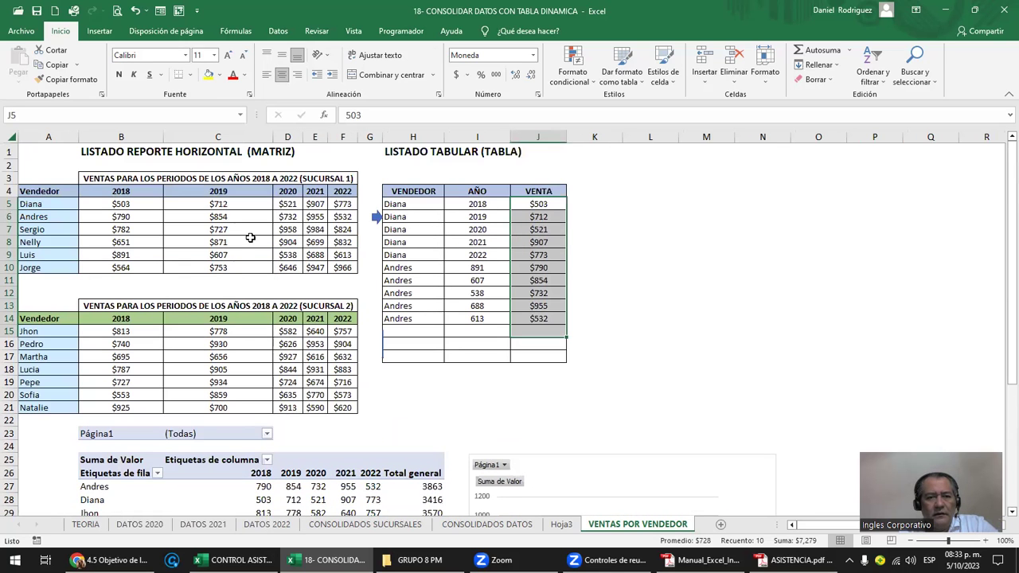
{"action": "left_click_drag", "start_coordinate": [95, 179], "coordinate": [315, 267]}
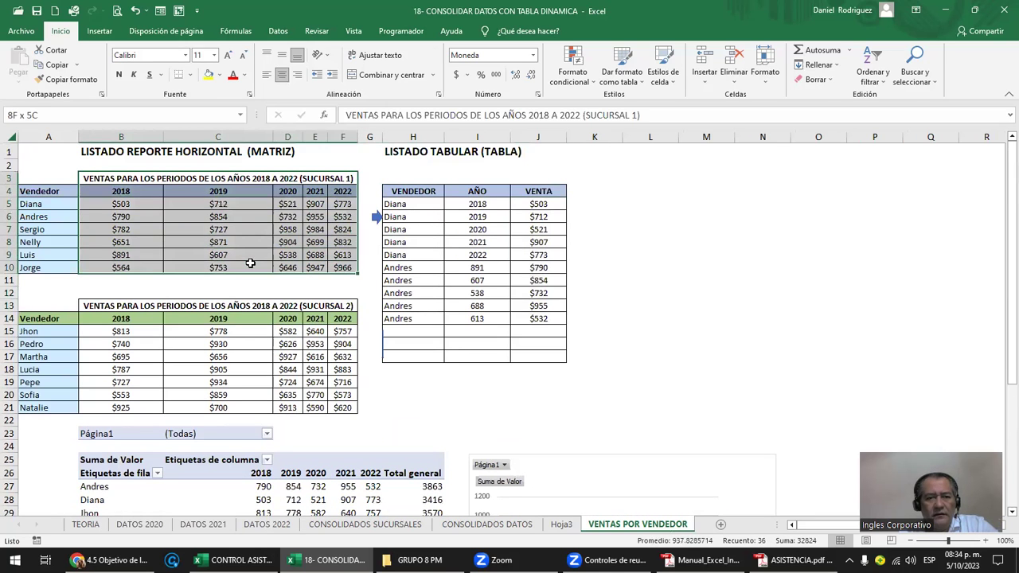
{"action": "left_click_drag", "start_coordinate": [44, 190], "coordinate": [342, 268]}
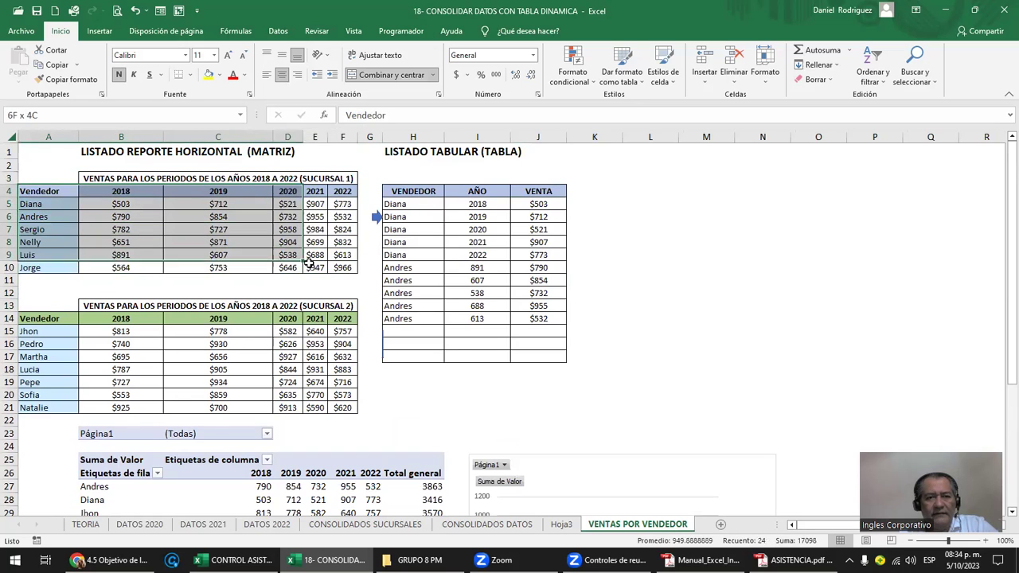
{"action": "left_click_drag", "start_coordinate": [38, 321], "coordinate": [347, 408]}
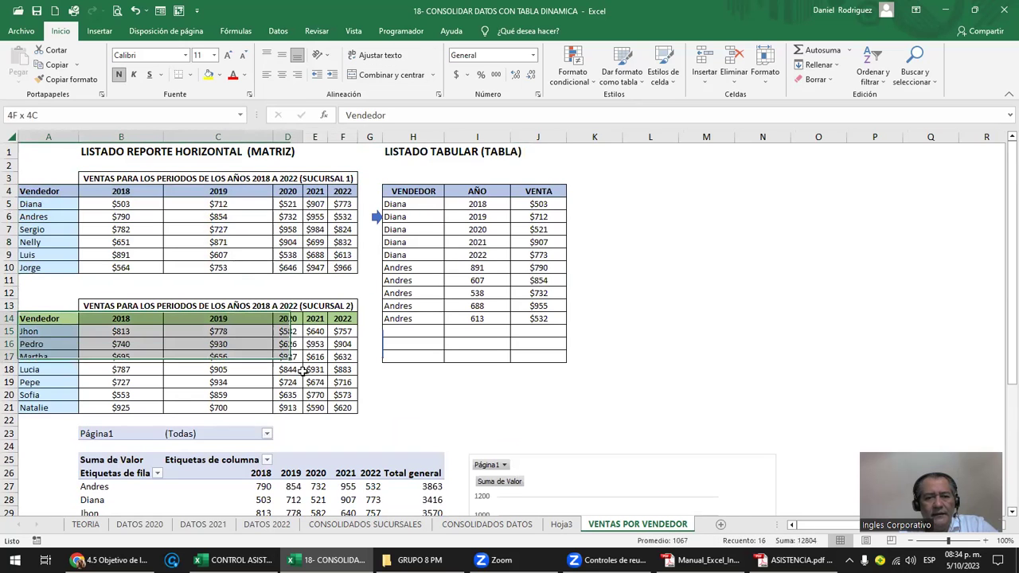
{"action": "left_click", "coordinate": [443, 406]}
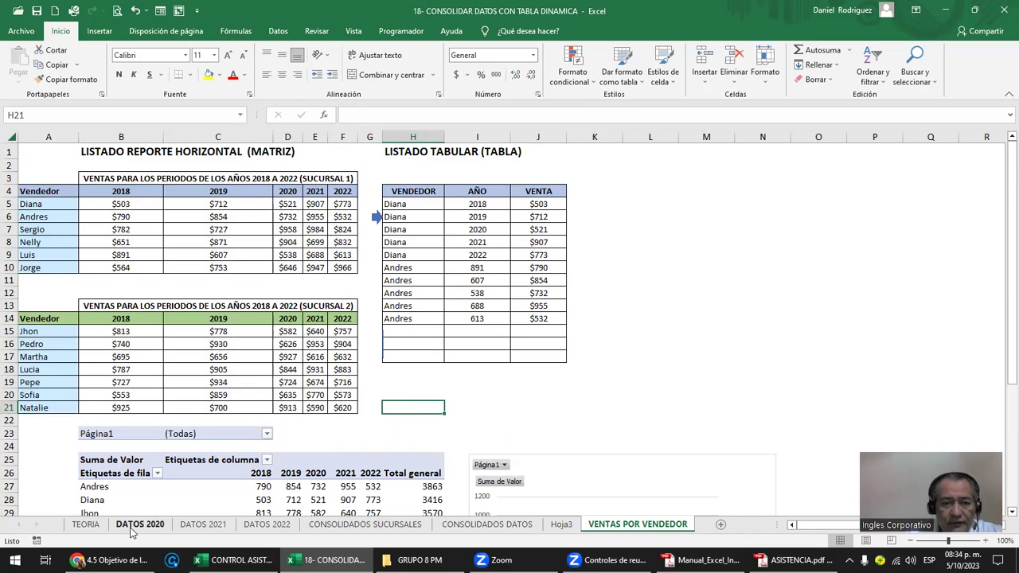
{"action": "left_click", "coordinate": [267, 434]}
{"action": "left_click", "coordinate": [156, 280]}
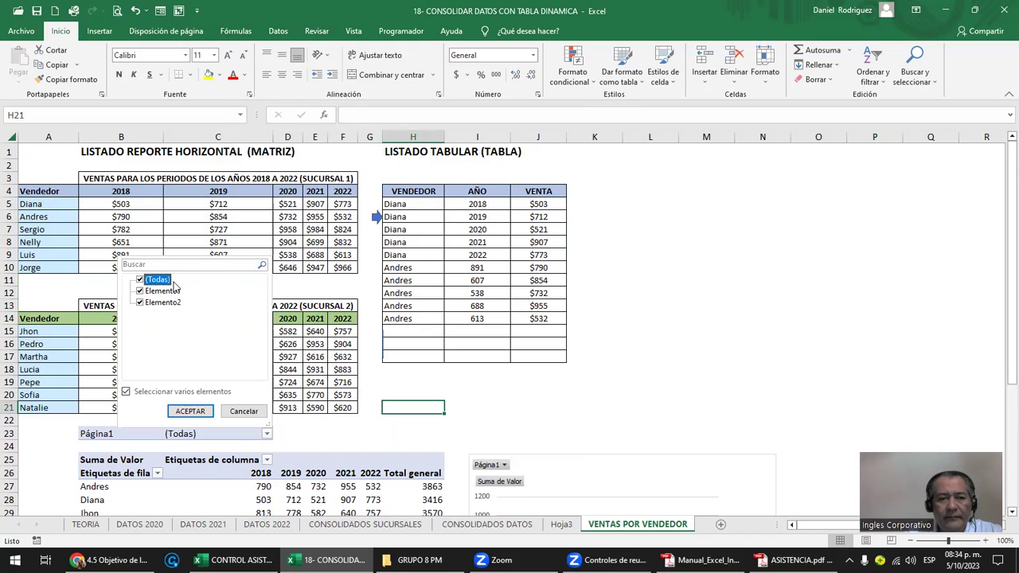
{"action": "left_click", "coordinate": [125, 393]}
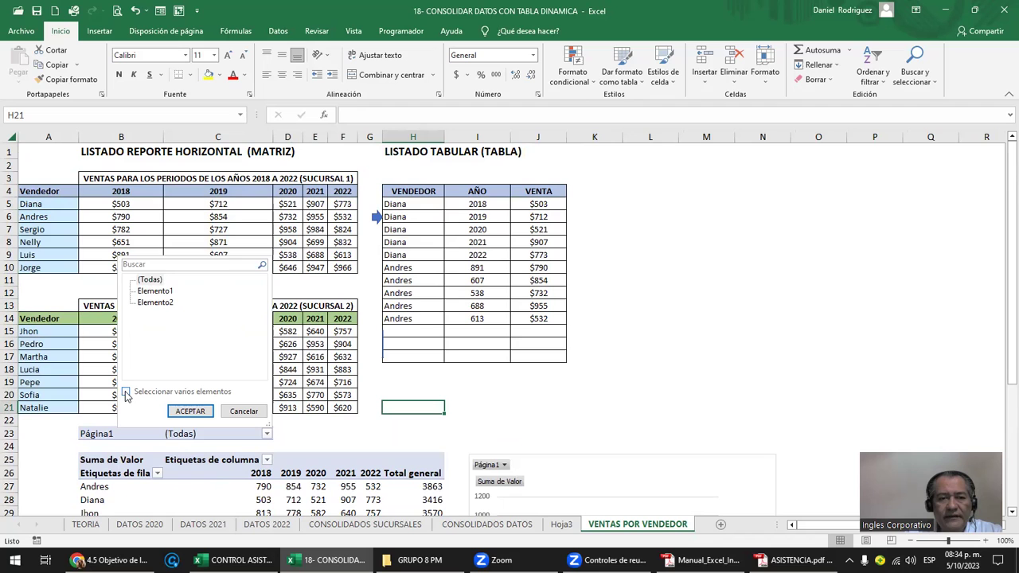
{"action": "left_click", "coordinate": [151, 291]}
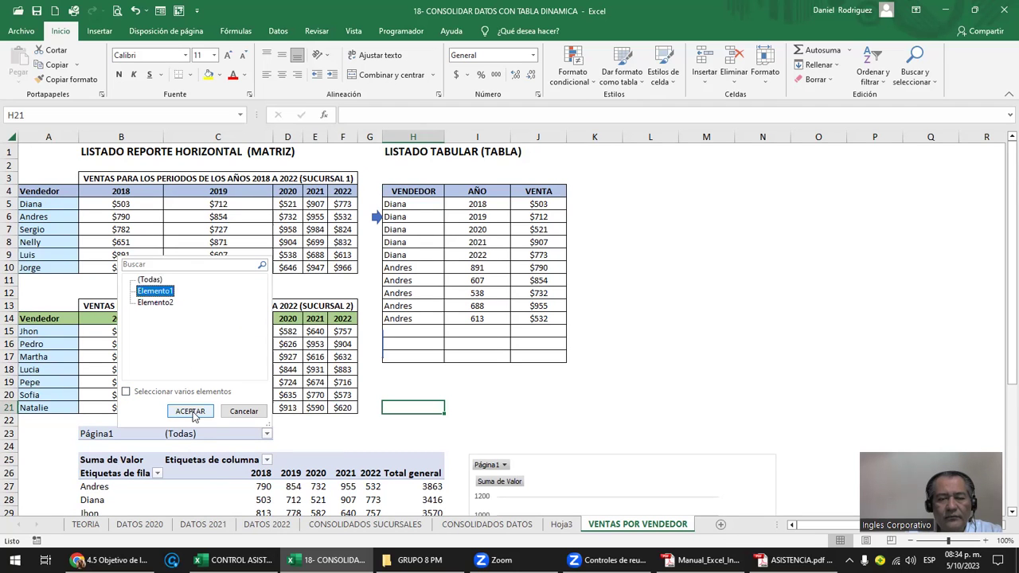
{"action": "left_click", "coordinate": [190, 411]}
{"action": "scroll", "coordinate": [281, 426], "scroll_direction": "down", "scroll_amount": 1}
{"action": "scroll", "coordinate": [281, 426], "scroll_direction": "down", "scroll_amount": 1}
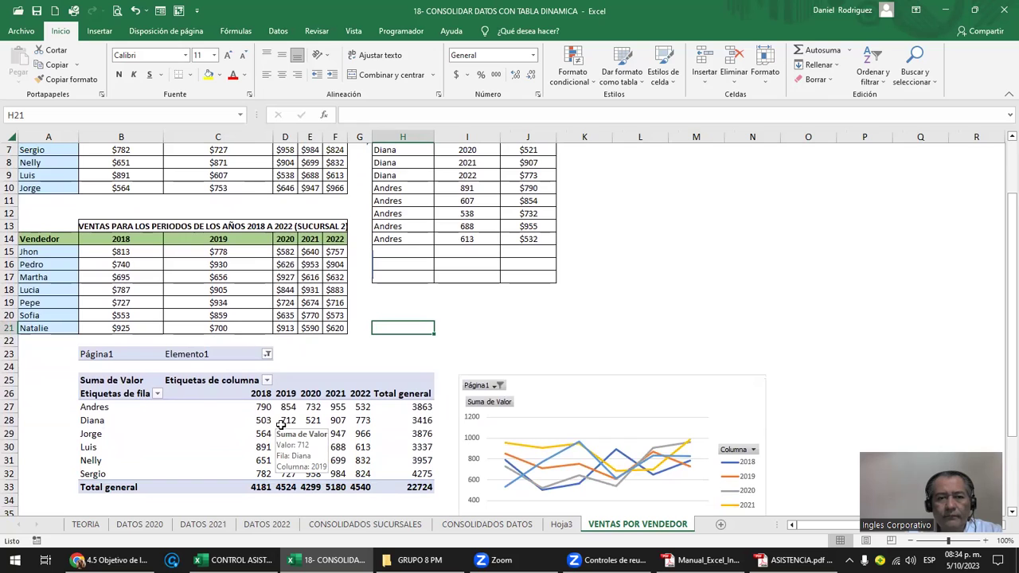
{"action": "left_click", "coordinate": [268, 355]}
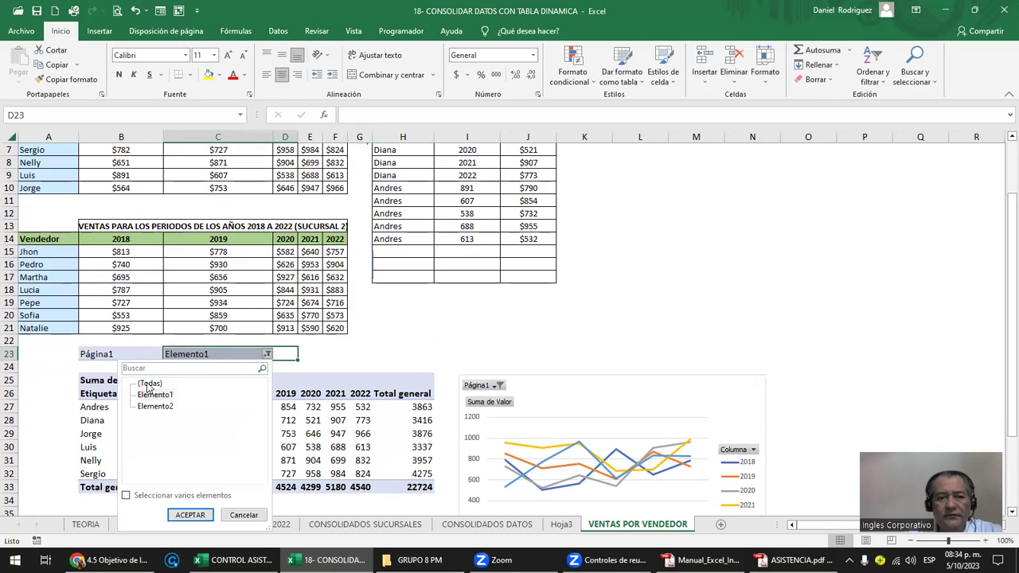
{"action": "left_click", "coordinate": [128, 495]}
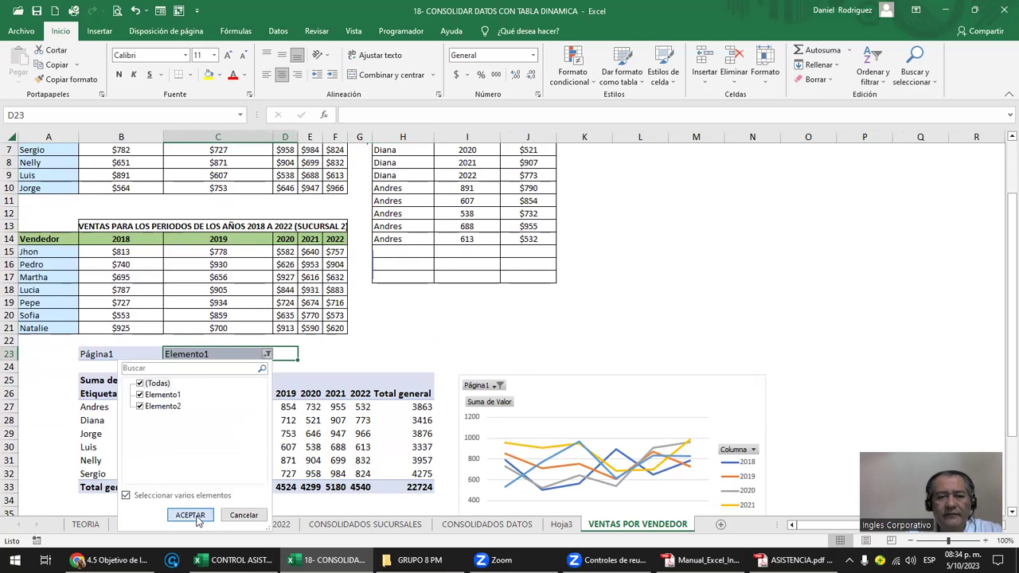
{"action": "left_click", "coordinate": [190, 515]}
{"action": "scroll", "coordinate": [540, 345], "scroll_direction": "up", "scroll_amount": 2}
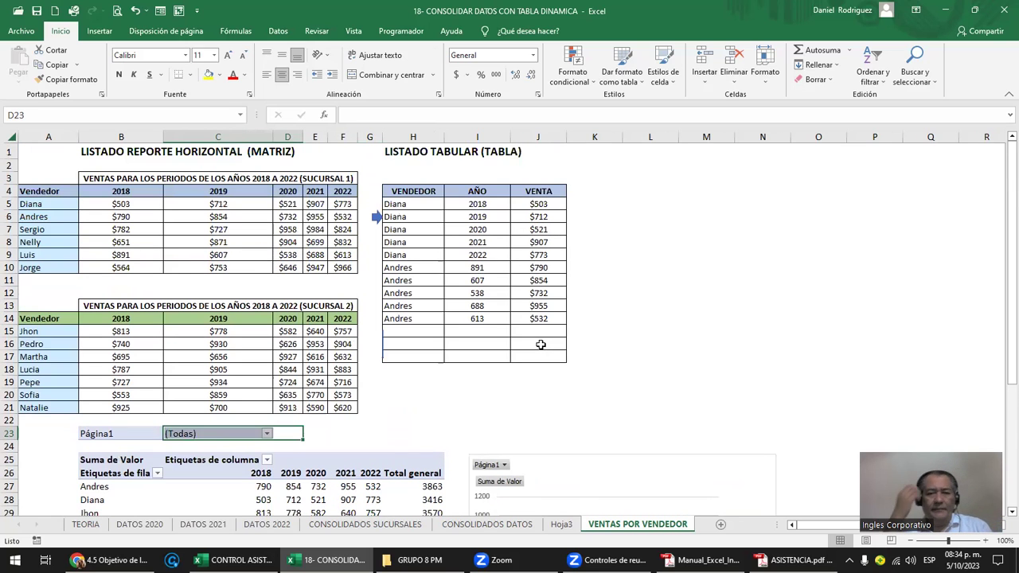
Select cell I21 on the worksheet.
{"action": "scroll", "coordinate": [581, 337], "scroll_direction": "up", "scroll_amount": 1, "text": "ctrl"}
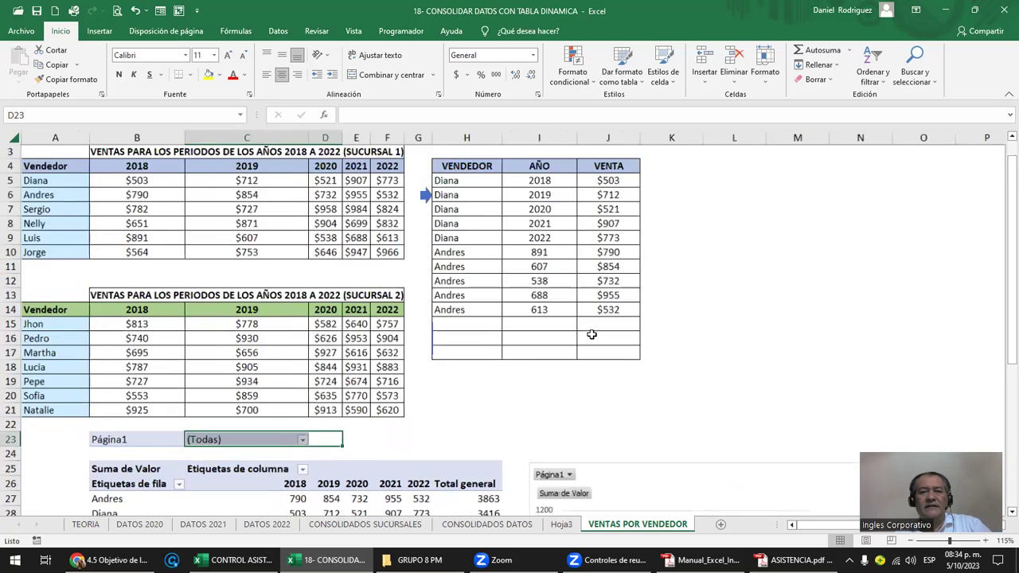
{"action": "scroll", "coordinate": [586, 336], "scroll_direction": "up", "scroll_amount": 1, "text": "ctrl"}
{"action": "scroll", "coordinate": [592, 335], "scroll_direction": "up", "scroll_amount": 1, "text": "ctrl"}
{"action": "scroll", "coordinate": [592, 334], "scroll_direction": "up", "scroll_amount": 2}
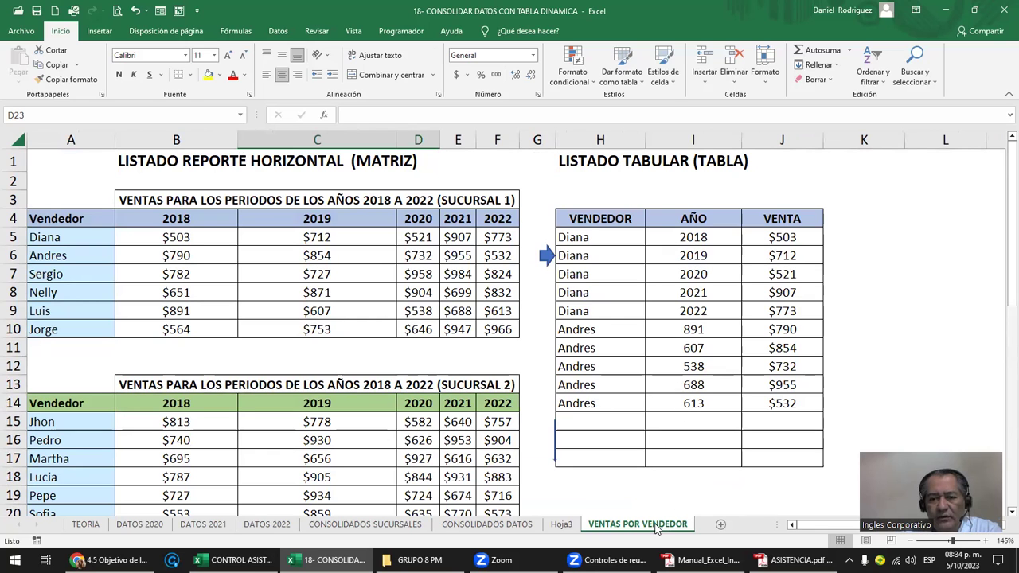
{"action": "scroll", "coordinate": [607, 495], "scroll_direction": "down", "scroll_amount": 1}
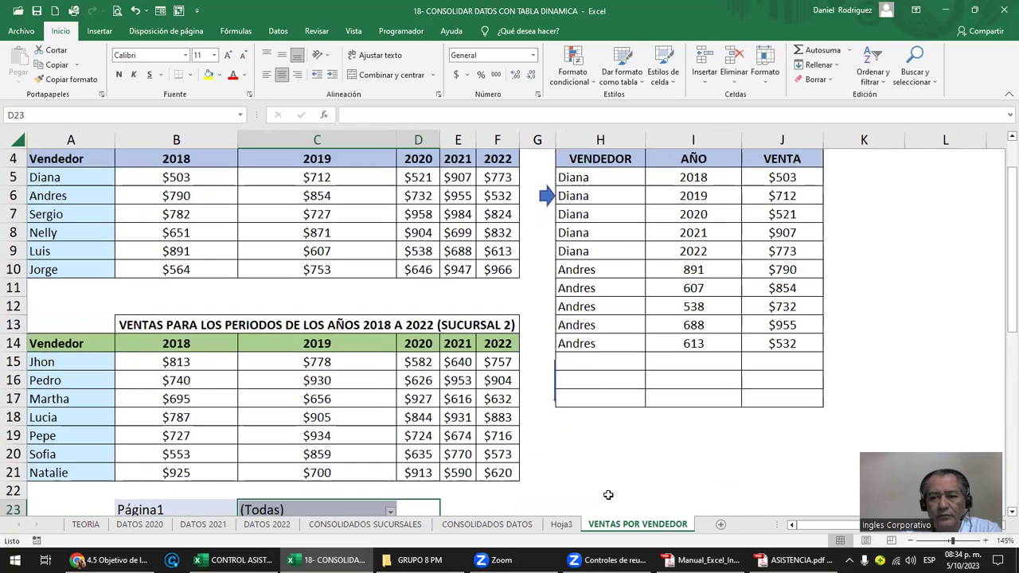
{"action": "left_click", "coordinate": [649, 476]}
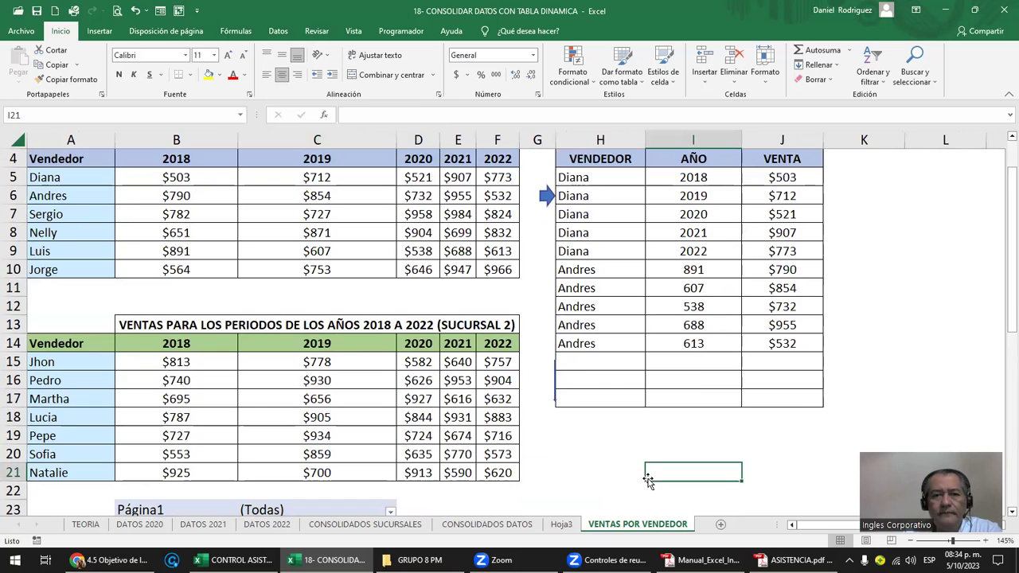
{"action": "scroll", "coordinate": [649, 480], "scroll_direction": "up", "scroll_amount": 1}
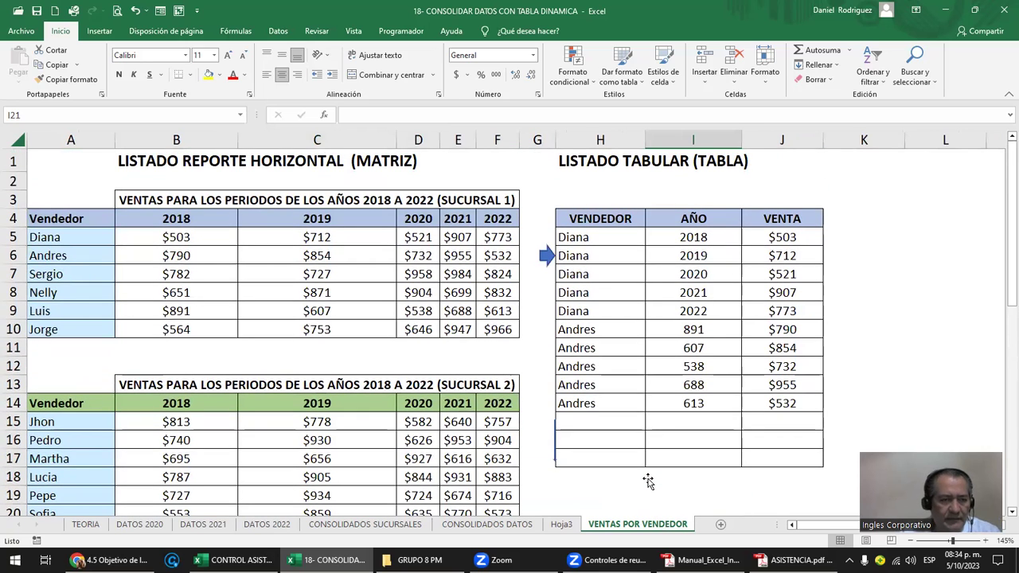
Start the PivotTable wizard using Rangos de consolidación múltiples with custom page fields.
{"action": "left_click", "coordinate": [178, 11]}
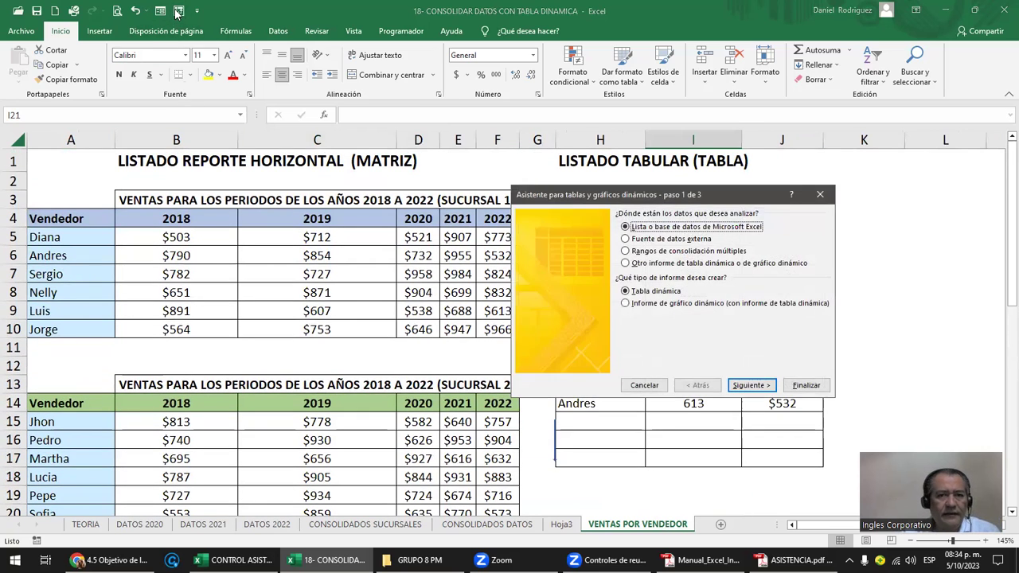
{"action": "left_click", "coordinate": [664, 253]}
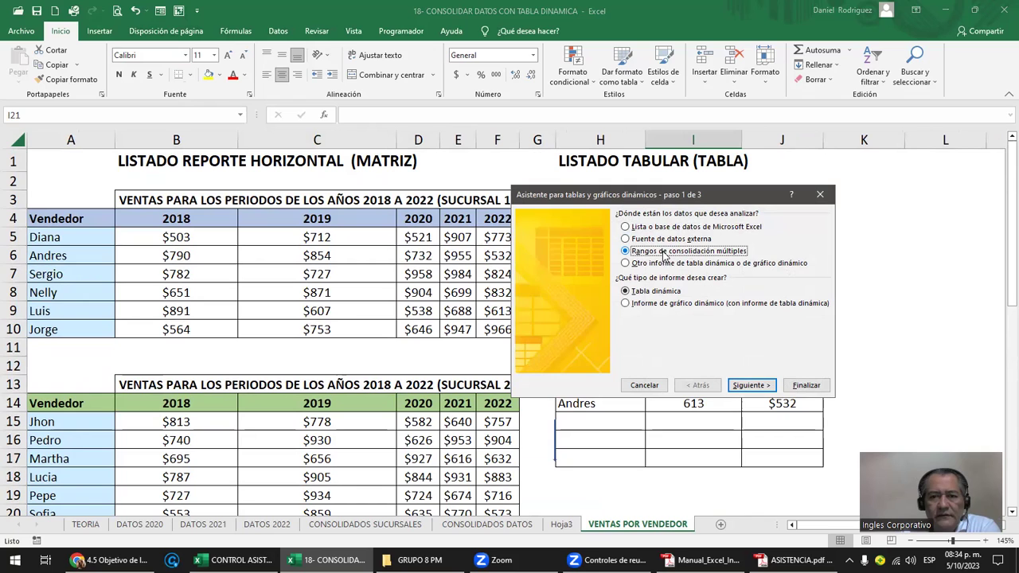
{"action": "left_click", "coordinate": [751, 385]}
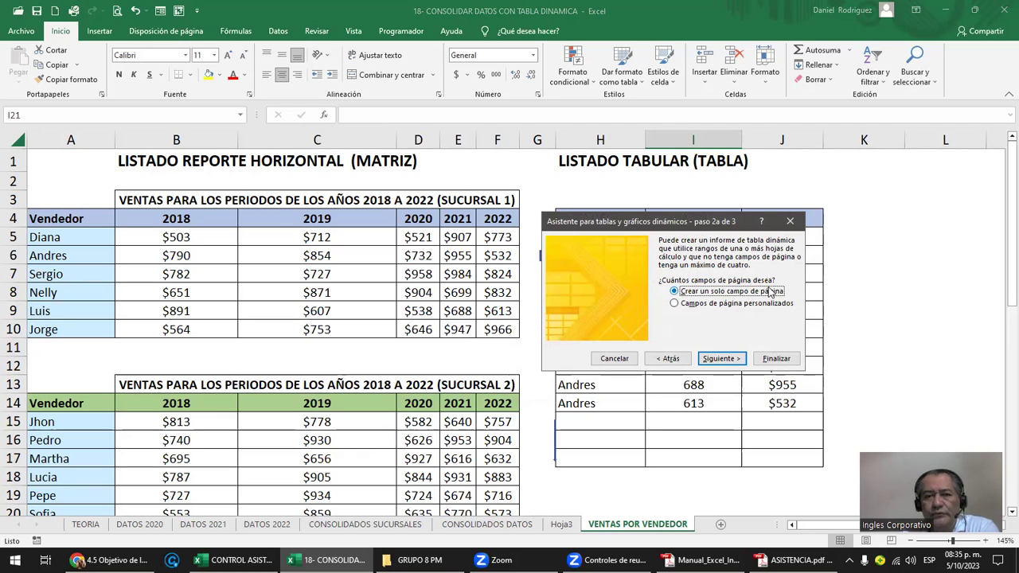
{"action": "left_click", "coordinate": [686, 309]}
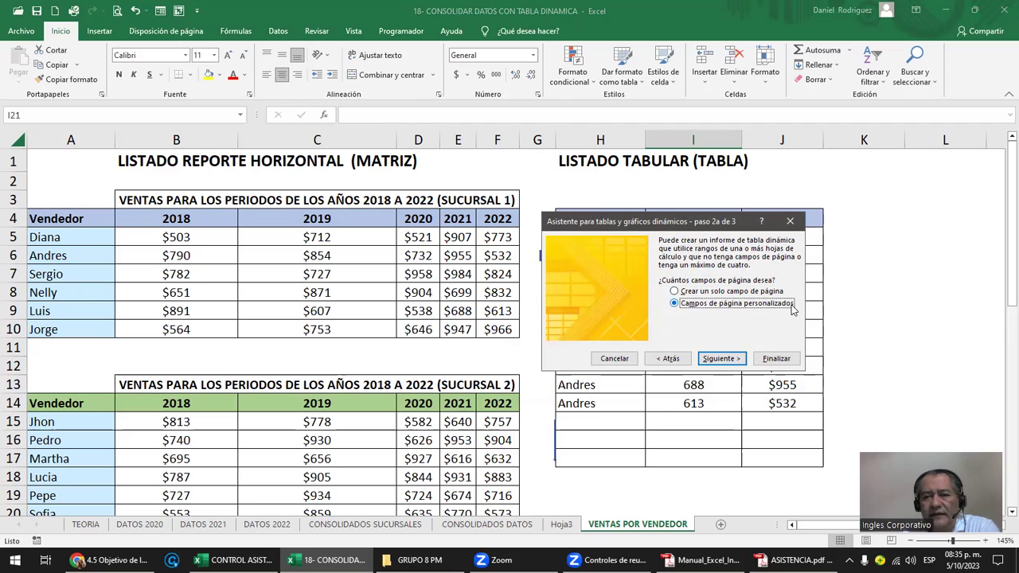
{"action": "left_click", "coordinate": [729, 360]}
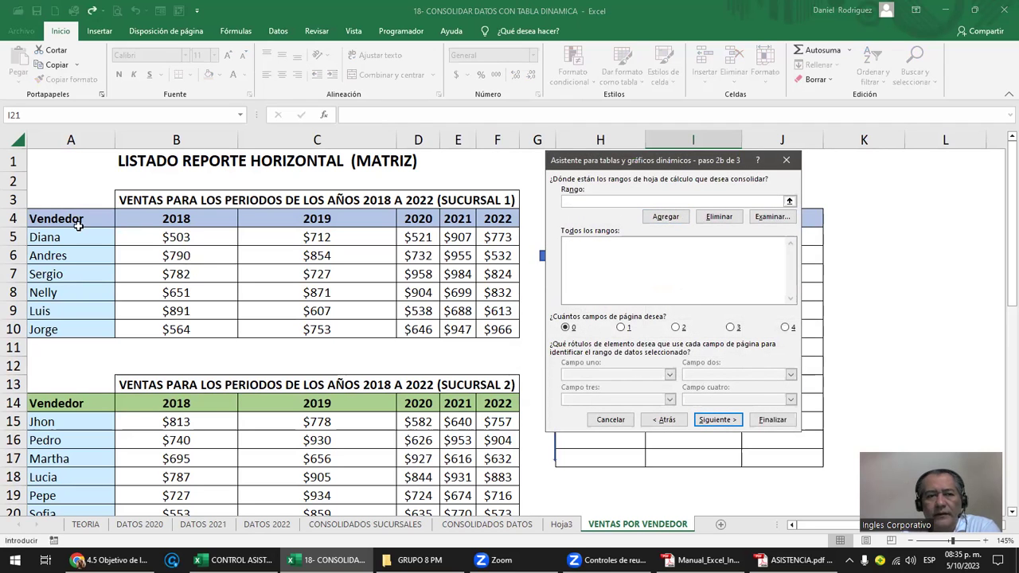
Add the Sucursal 1 range A4:F10 and Sucursal 2 range A14:F21 to the wizard.
{"action": "left_click_drag", "start_coordinate": [79, 226], "coordinate": [514, 328]}
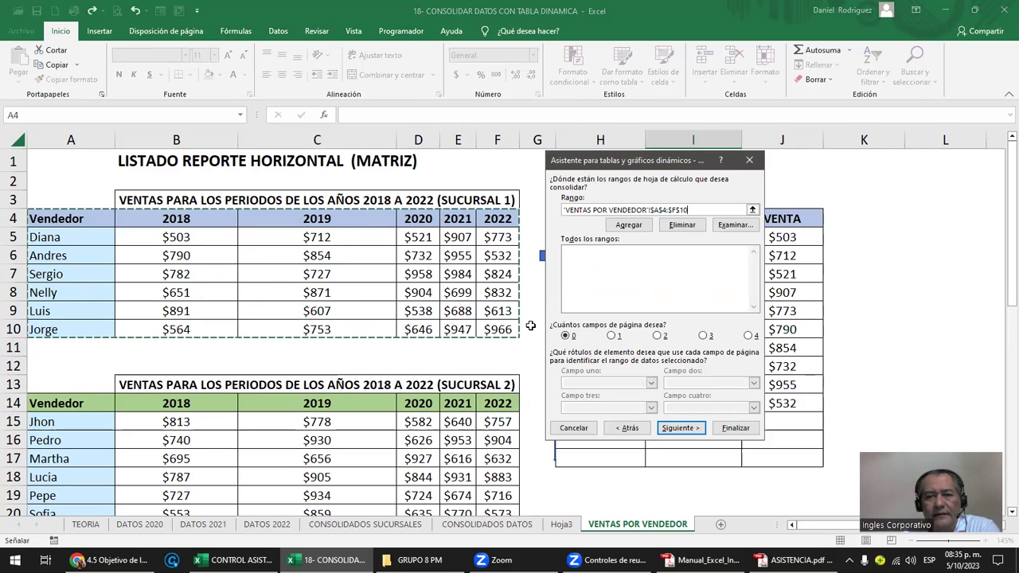
{"action": "left_click", "coordinate": [627, 227]}
{"action": "left_click_drag", "start_coordinate": [66, 400], "coordinate": [492, 476]}
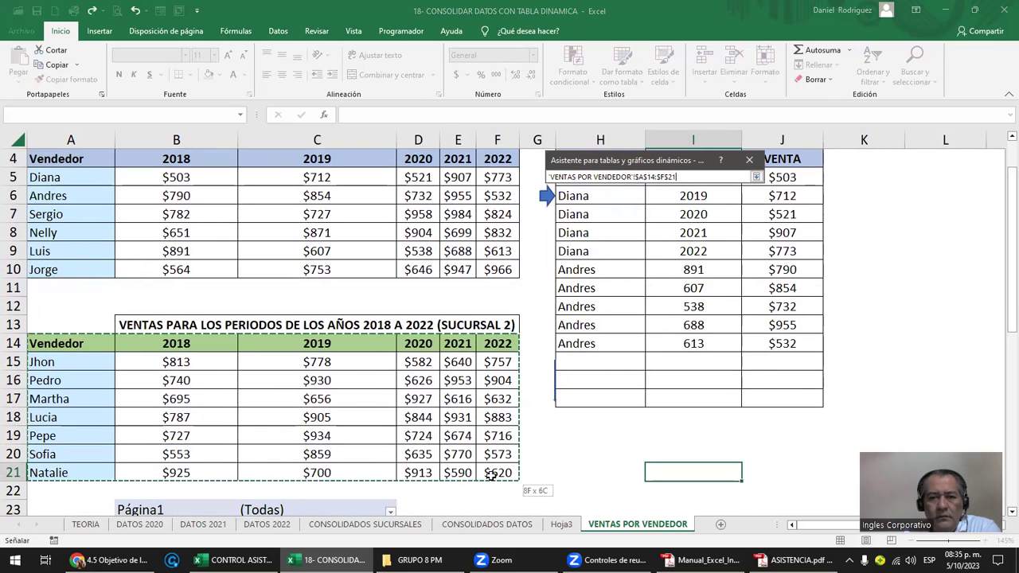
{"action": "left_click", "coordinate": [629, 226]}
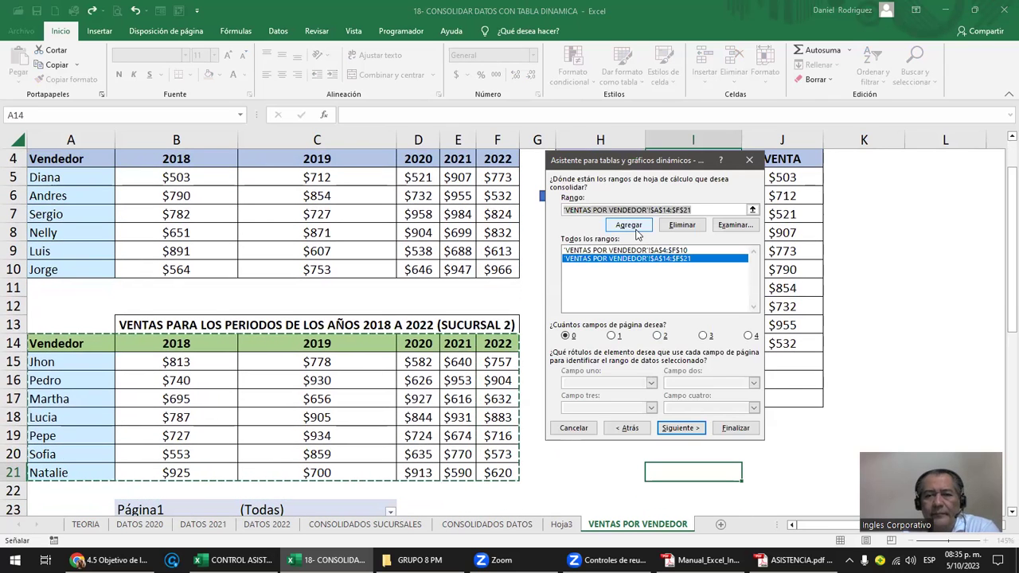
{"action": "left_click_drag", "start_coordinate": [672, 162], "coordinate": [708, 155]}
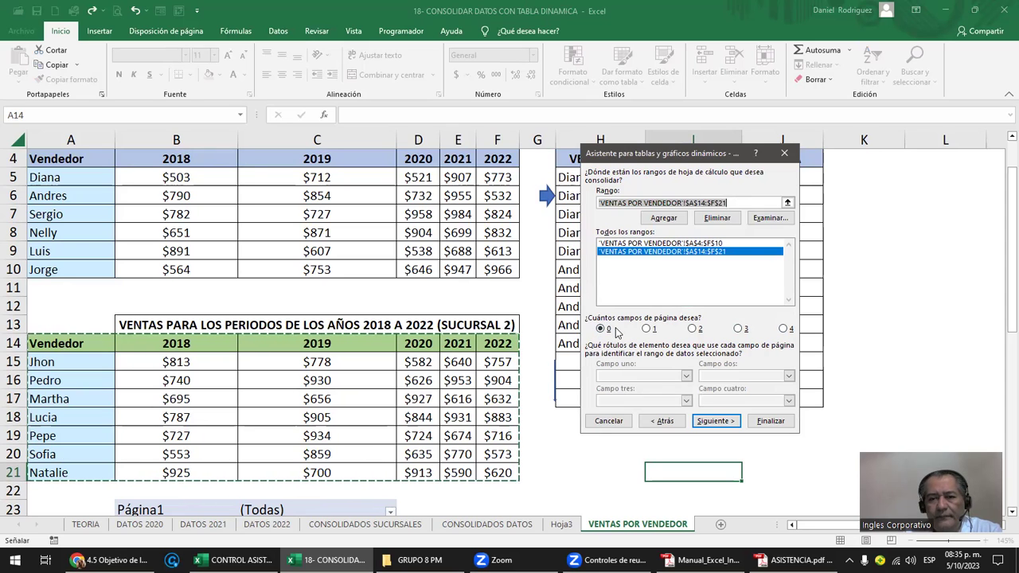
Place the pivot table on a new worksheet and finish the wizard.
{"action": "left_click", "coordinate": [715, 421]}
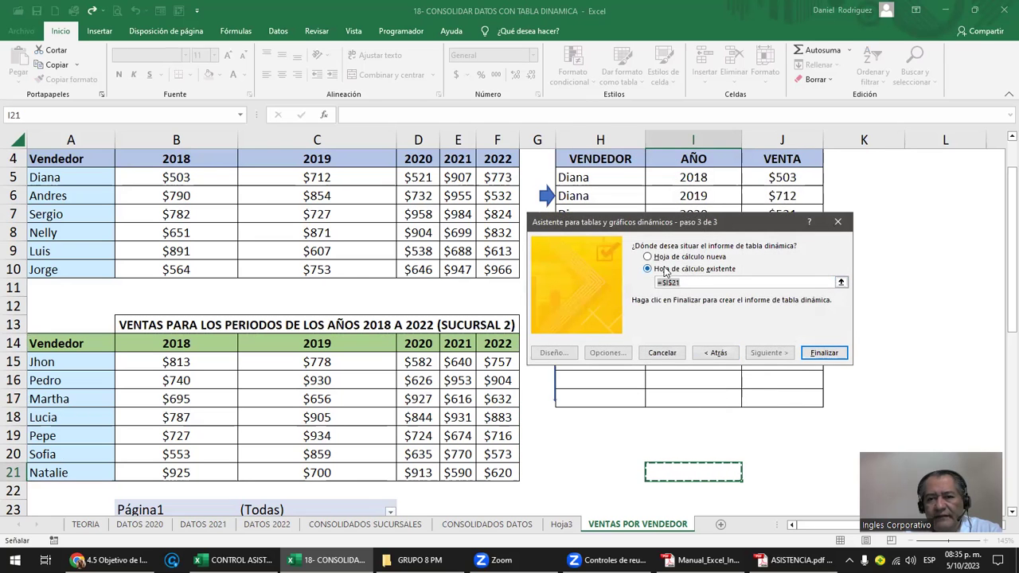
{"action": "left_click", "coordinate": [665, 257]}
{"action": "left_click", "coordinate": [820, 354]}
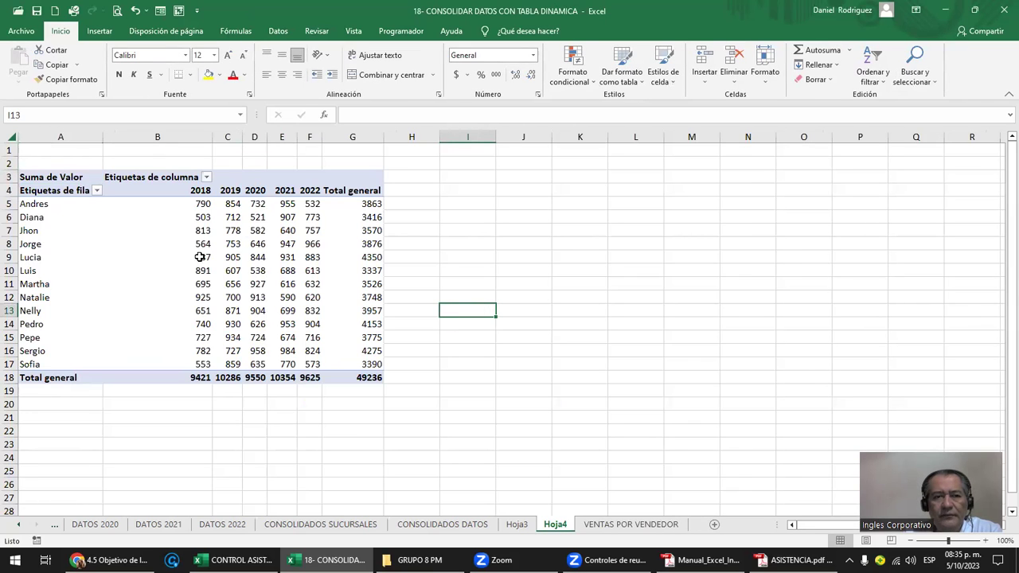
{"action": "mouse_move", "coordinate": [199, 217]}
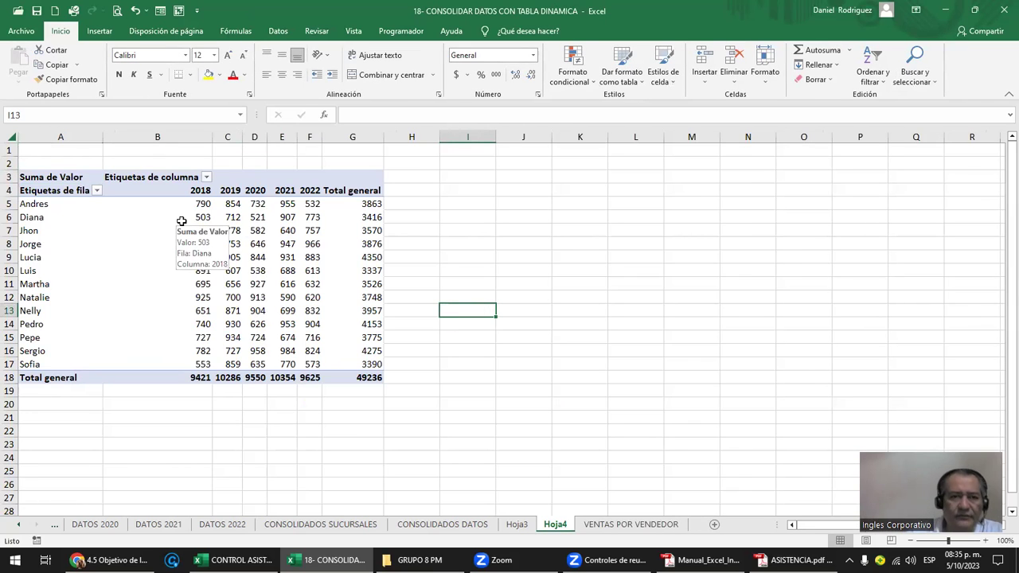
Review the pivot table values B5:G18, then move to the CONSOLIDADOS DATOS sheet.
{"action": "left_click", "coordinate": [185, 204]}
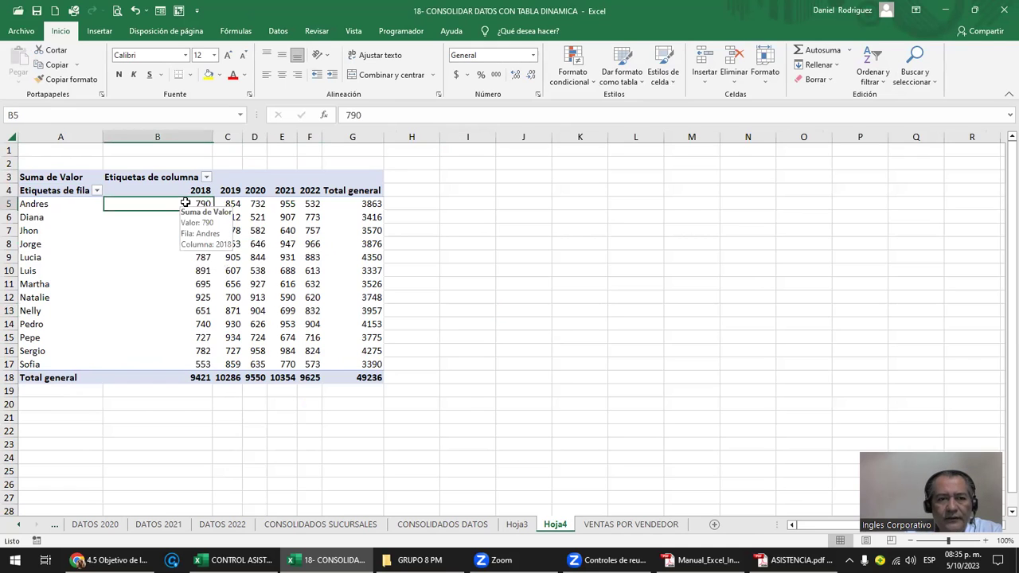
{"action": "left_click_drag", "start_coordinate": [185, 203], "coordinate": [369, 377]}
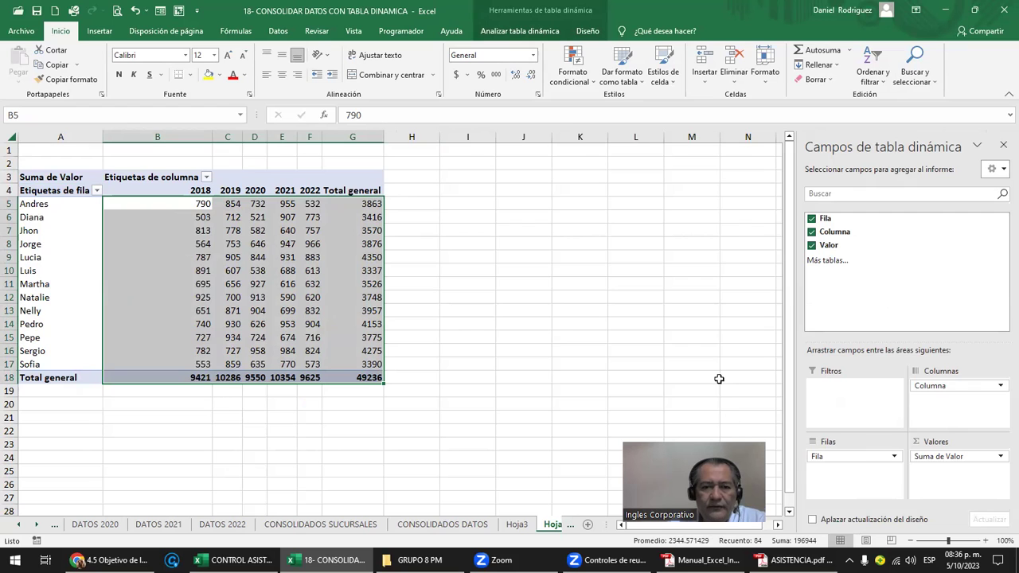
{"action": "left_click_drag", "start_coordinate": [719, 379], "coordinate": [637, 365]}
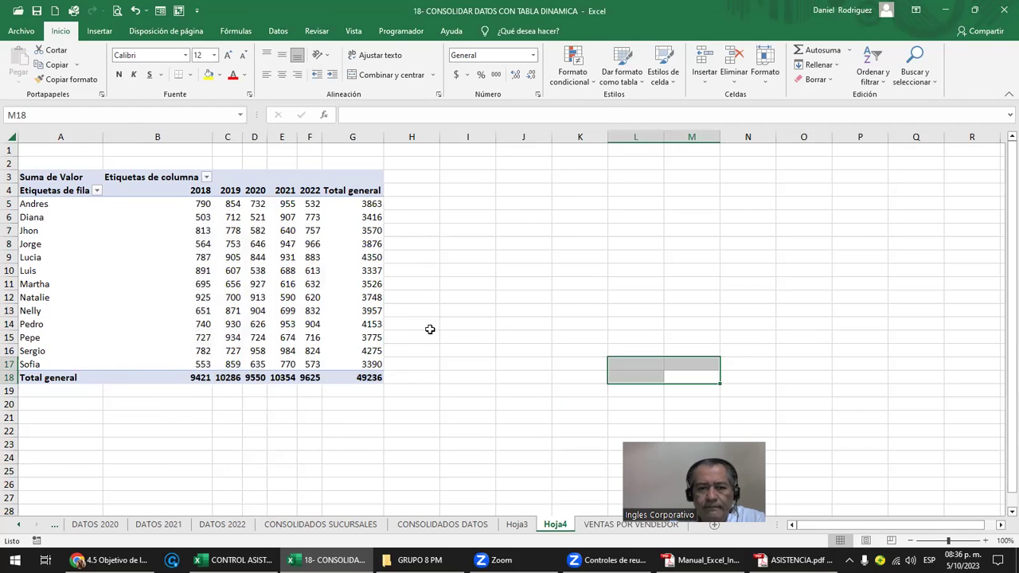
{"action": "key", "text": "ctrl+Page_Up"}
{"action": "key", "text": "ctrl+Page_Up"}
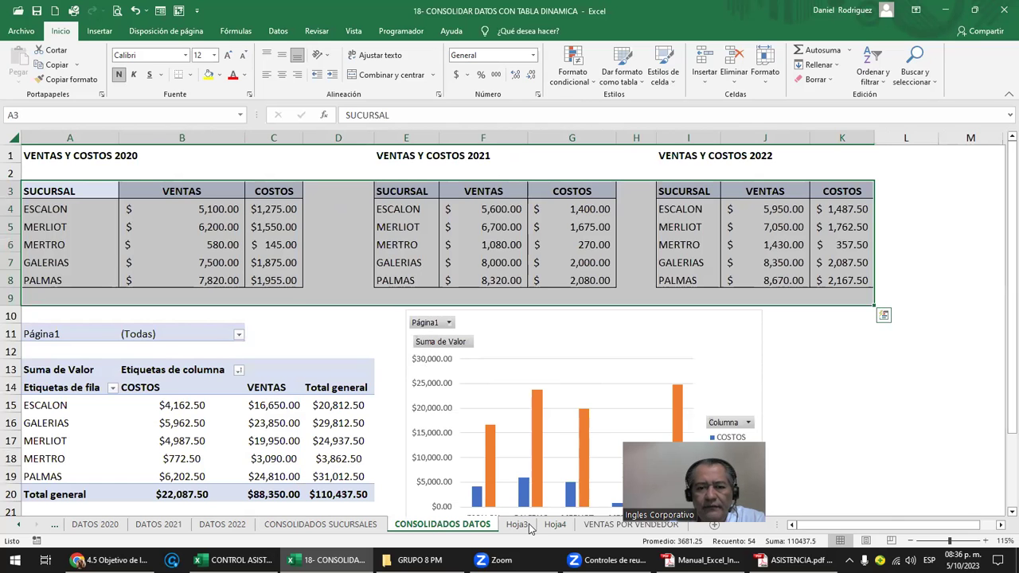
On VENTAS POR VENDEDOR, start a new Rangos de consolidación múltiples pivot with a single page field.
{"action": "left_click", "coordinate": [602, 527]}
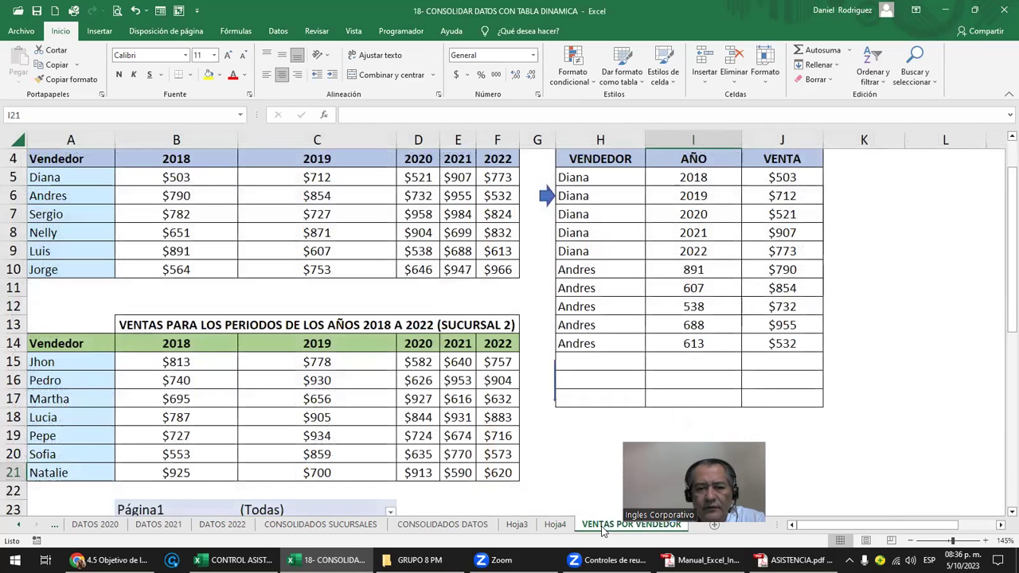
{"action": "left_click", "coordinate": [491, 307]}
{"action": "scroll", "coordinate": [492, 306], "scroll_direction": "up", "scroll_amount": 1}
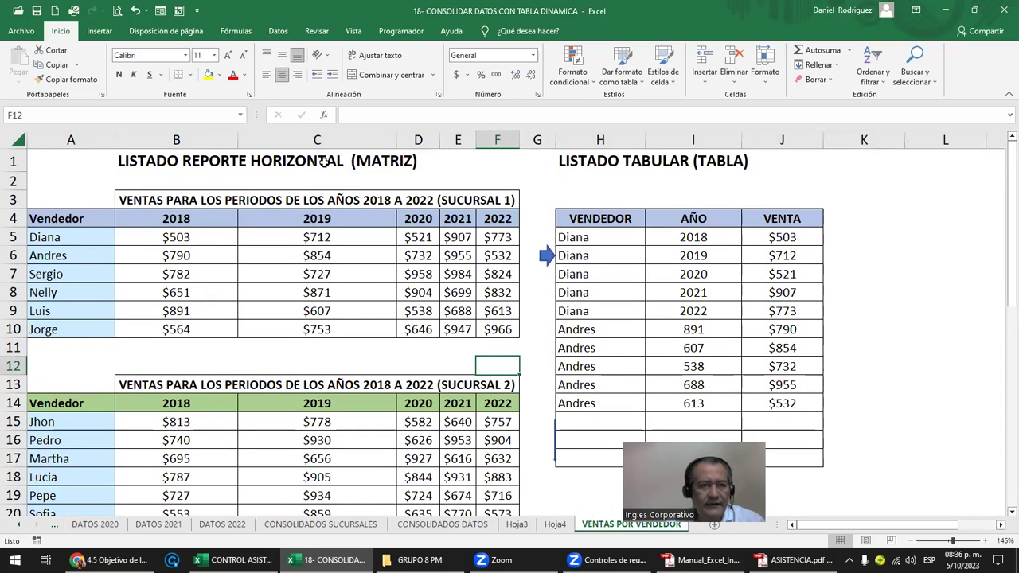
{"action": "left_click", "coordinate": [178, 11]}
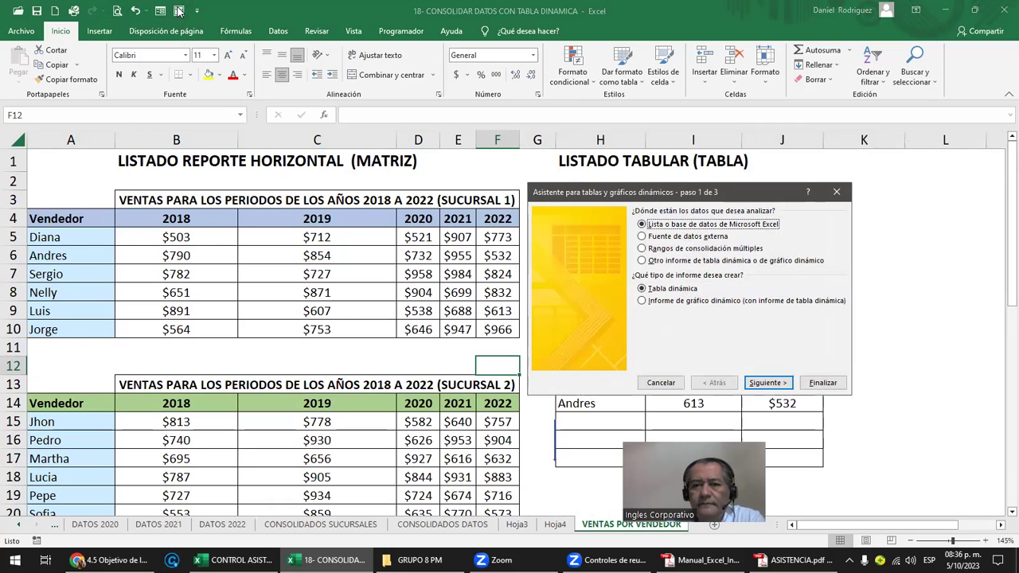
{"action": "left_click", "coordinate": [704, 250]}
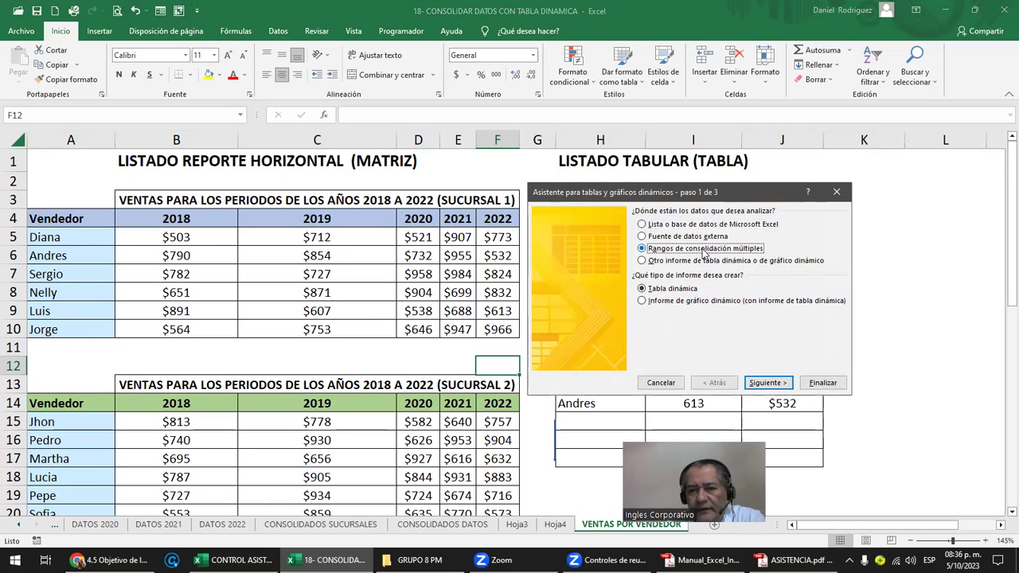
{"action": "left_click", "coordinate": [768, 383]}
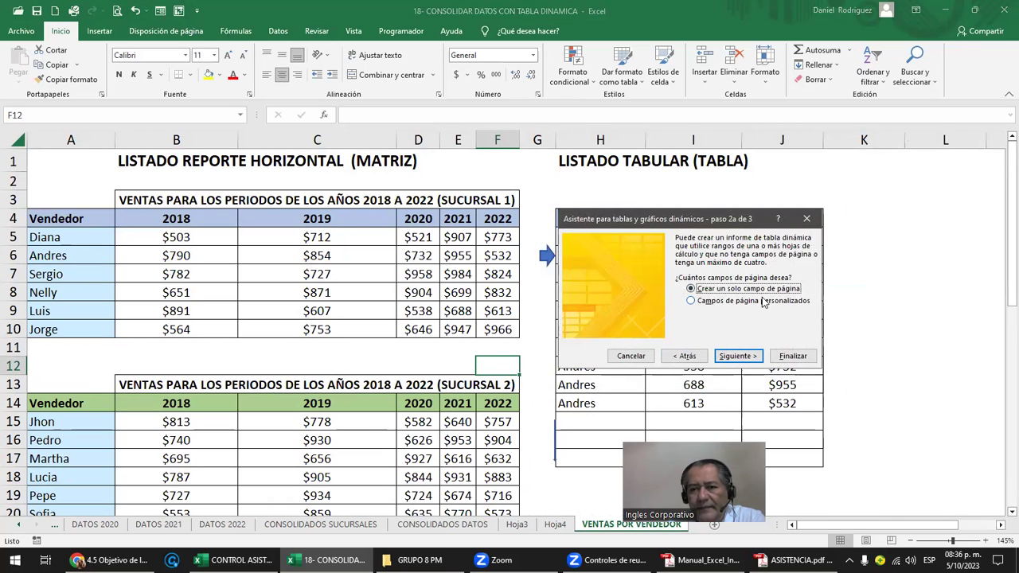
{"action": "left_click", "coordinate": [738, 356]}
Add A4:F10 and A14:F21 as the ranges to consolidate.
{"action": "left_click_drag", "start_coordinate": [81, 226], "coordinate": [503, 332]}
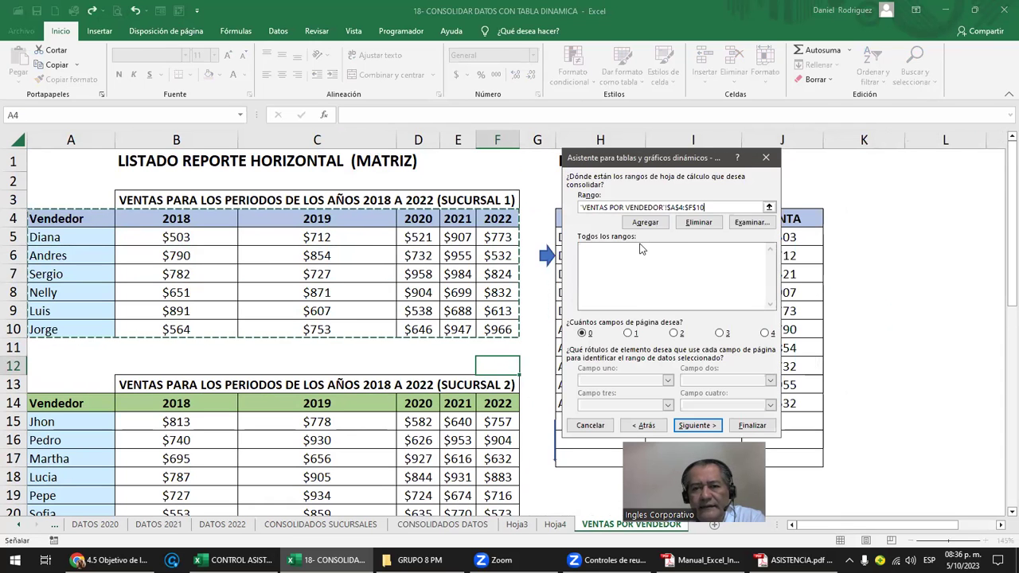
{"action": "left_click", "coordinate": [645, 222]}
{"action": "left_click_drag", "start_coordinate": [102, 403], "coordinate": [492, 494]}
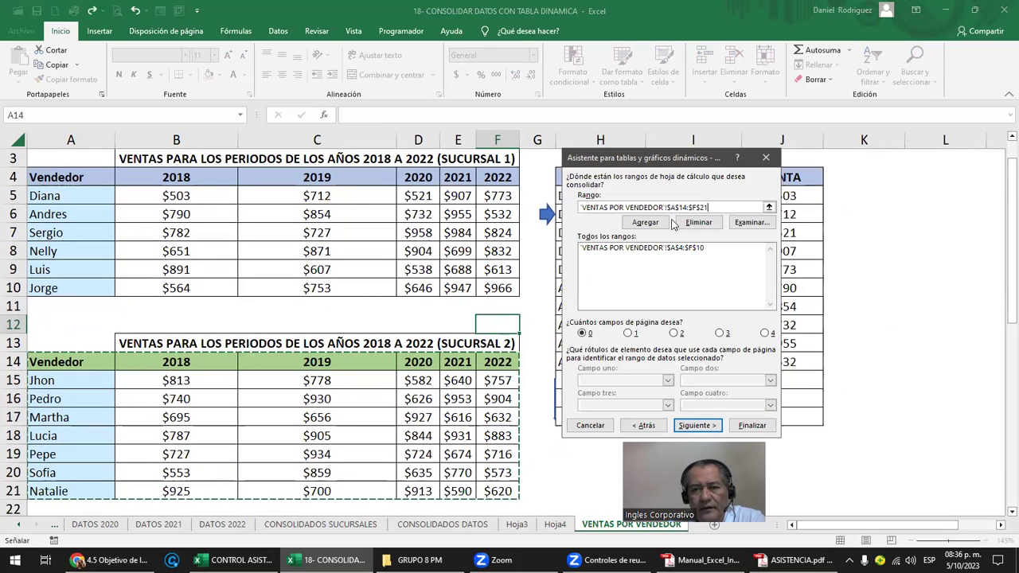
{"action": "left_click", "coordinate": [651, 223]}
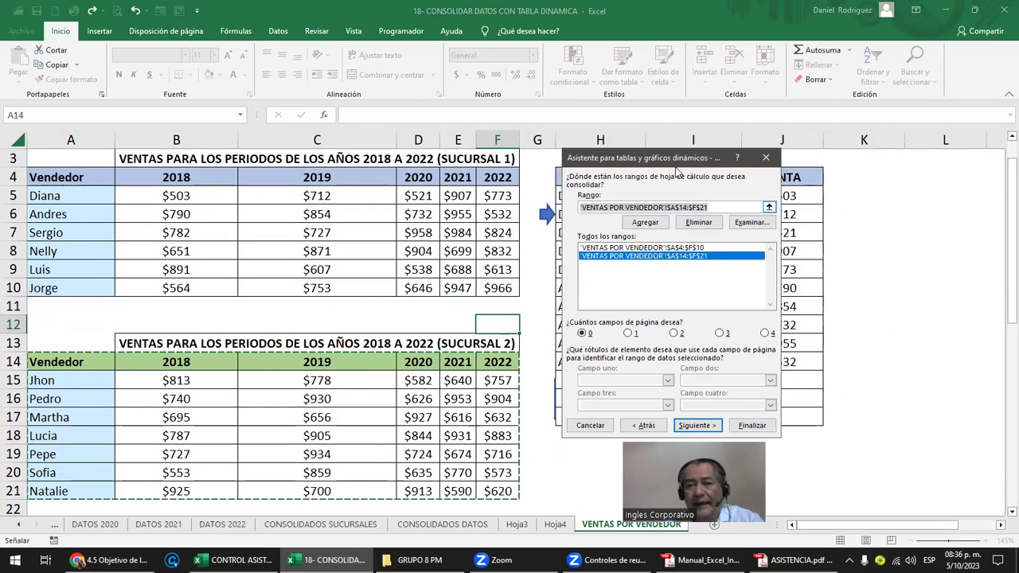
{"action": "left_click_drag", "start_coordinate": [673, 158], "coordinate": [651, 158]}
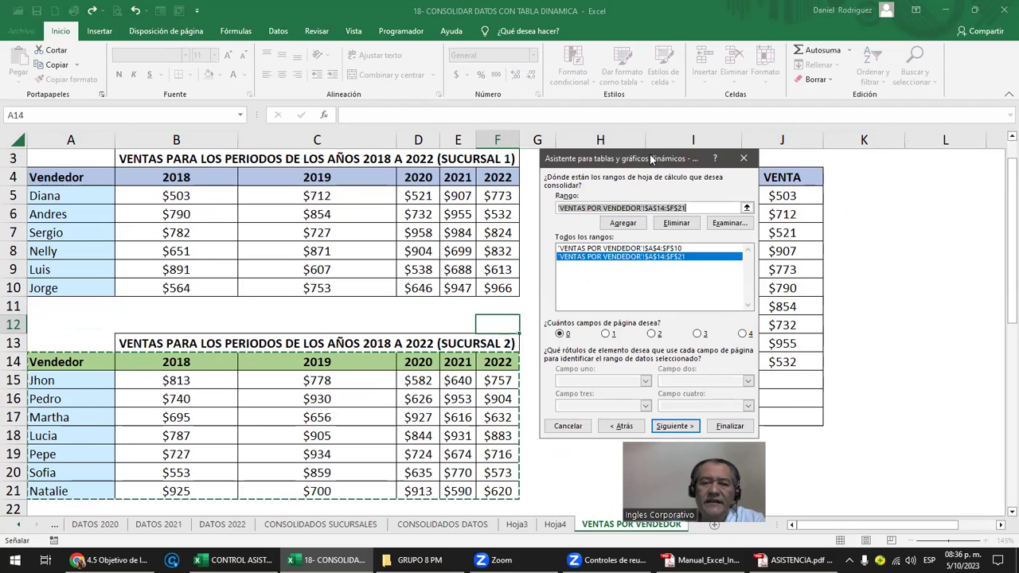
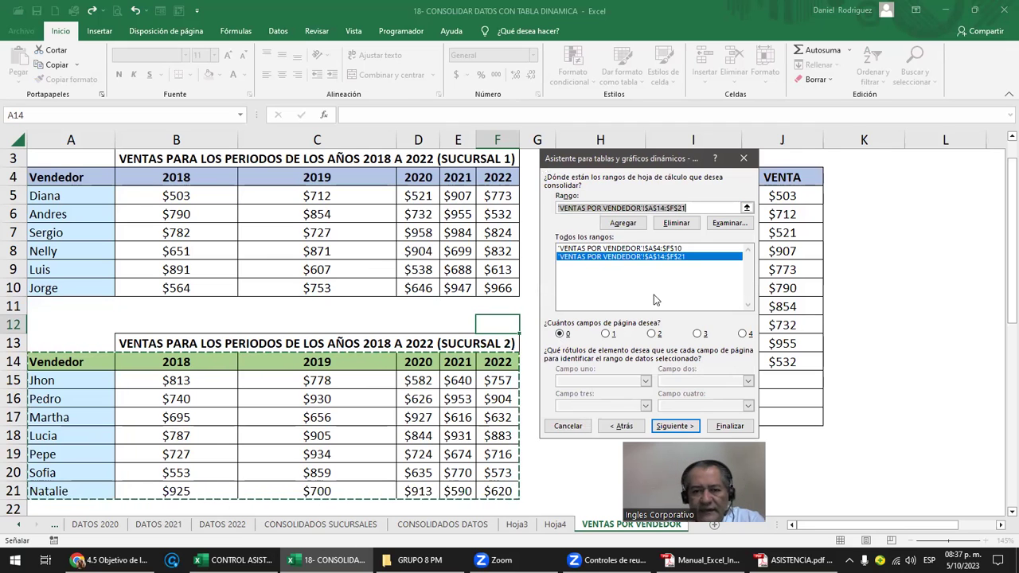
Use one page field and label both Sucursal ranges AÑO 2018 in wizard step 2b.
{"action": "left_click", "coordinate": [607, 334]}
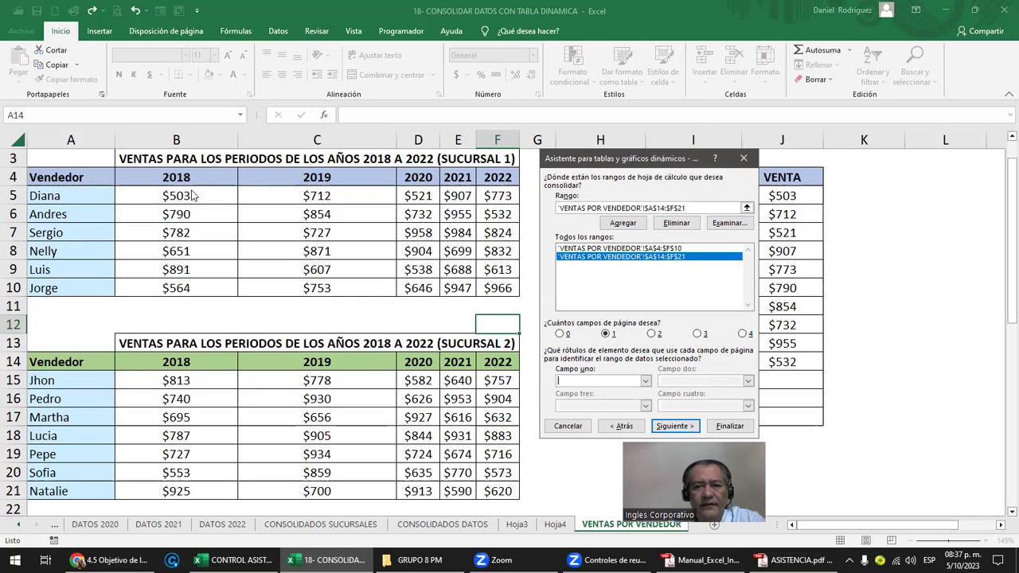
{"action": "left_click", "coordinate": [607, 249]}
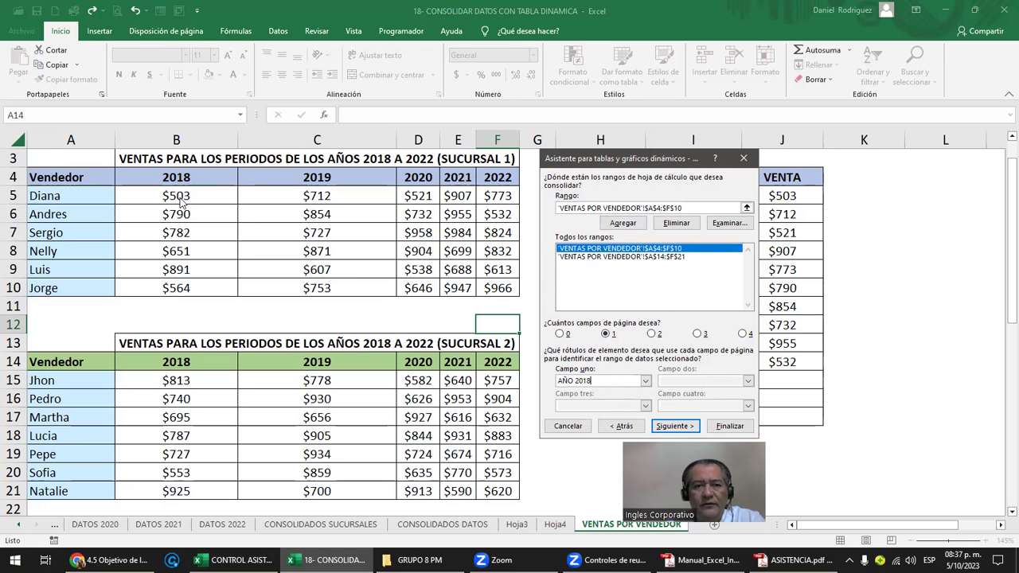
{"action": "left_click", "coordinate": [612, 257]}
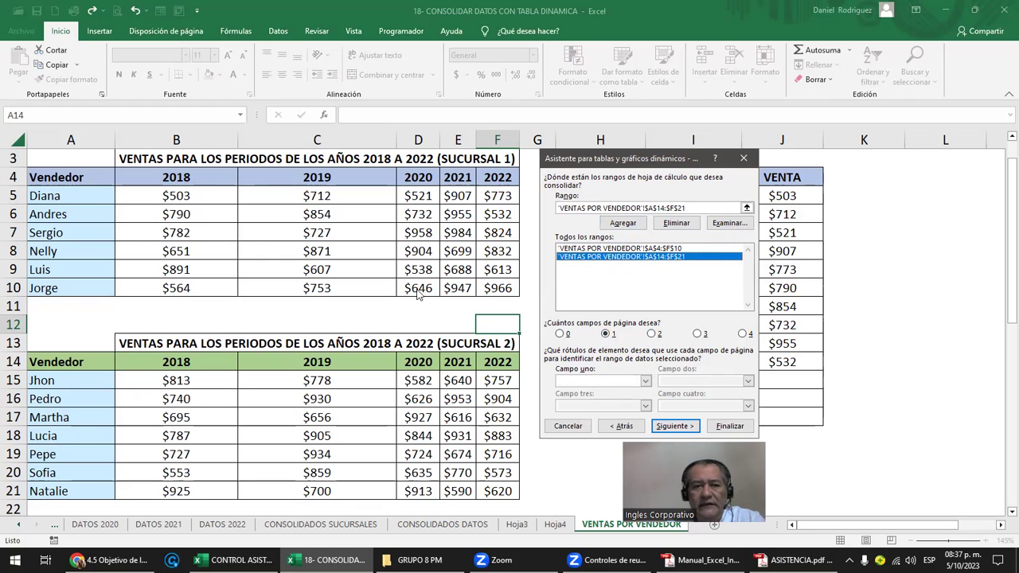
{"action": "left_click", "coordinate": [563, 381]}
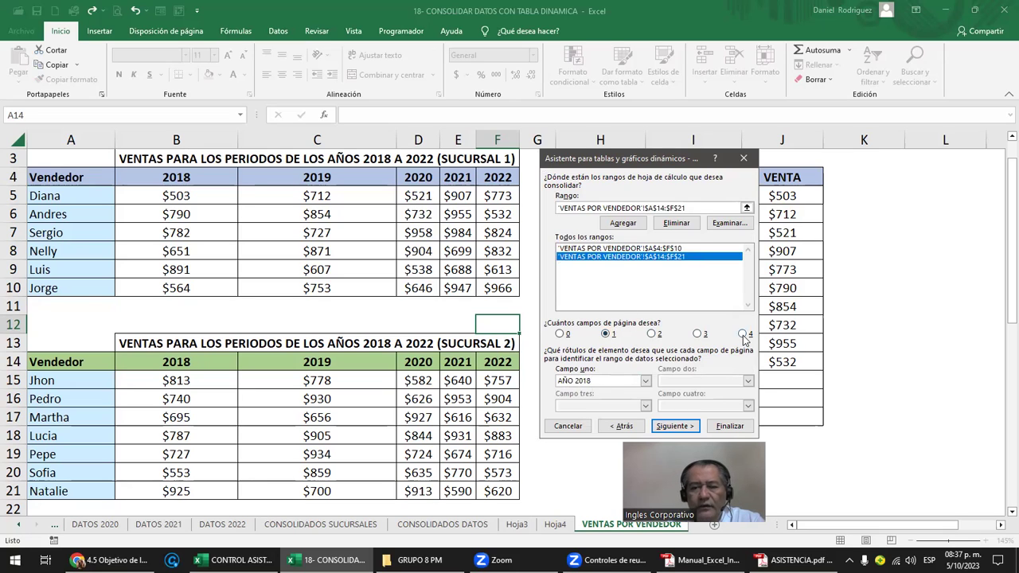
{"action": "left_click", "coordinate": [670, 427]}
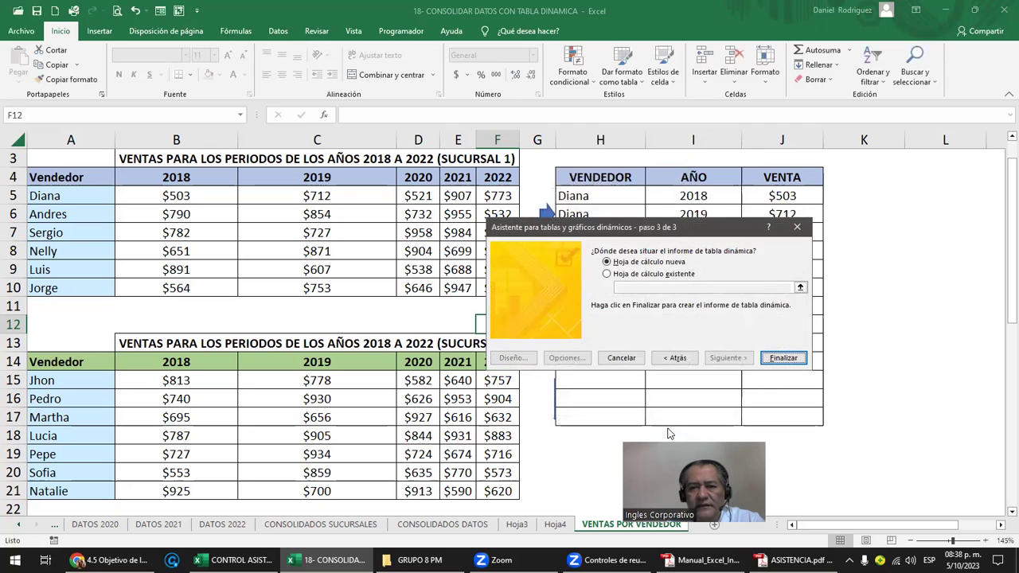
Finish the wizard to place the consolidated vendor-by-year pivot table on a new sheet.
{"action": "left_click", "coordinate": [783, 358]}
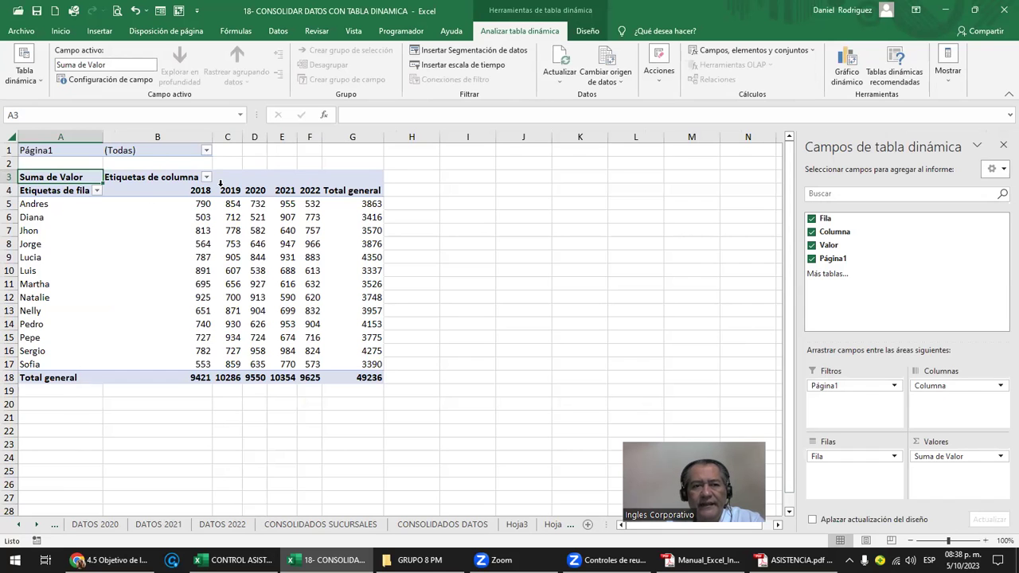
{"action": "left_click", "coordinate": [652, 291]}
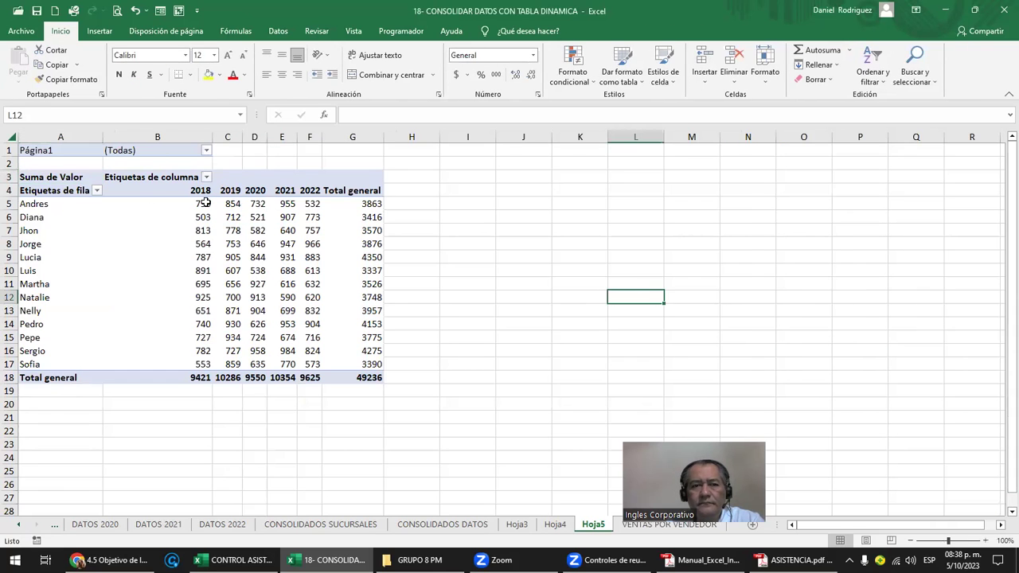
{"action": "left_click", "coordinate": [194, 192]}
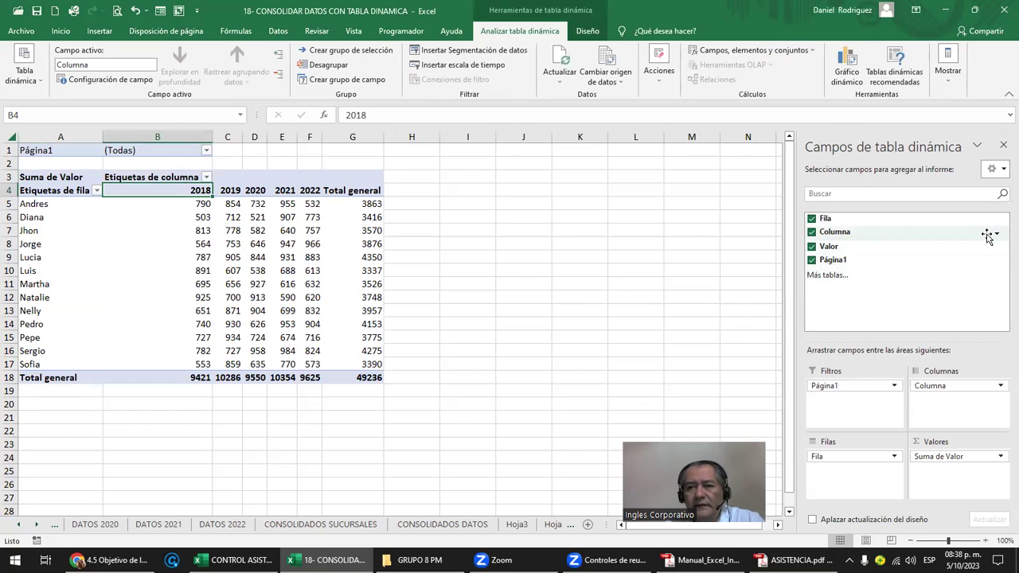
{"action": "left_click", "coordinate": [997, 231]}
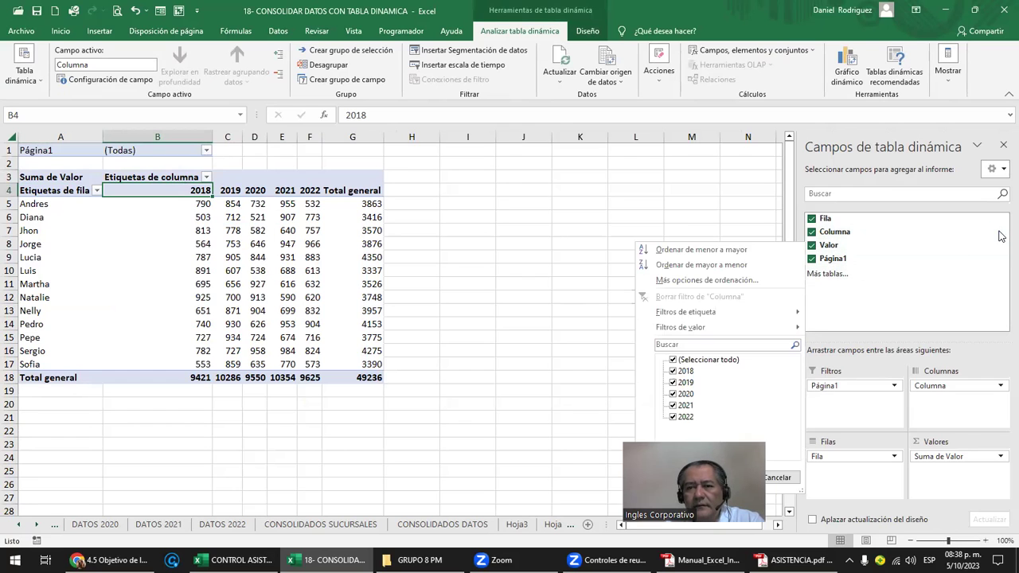
Filter the Página1 page field to AÑO 2018.
{"action": "left_click", "coordinate": [207, 150]}
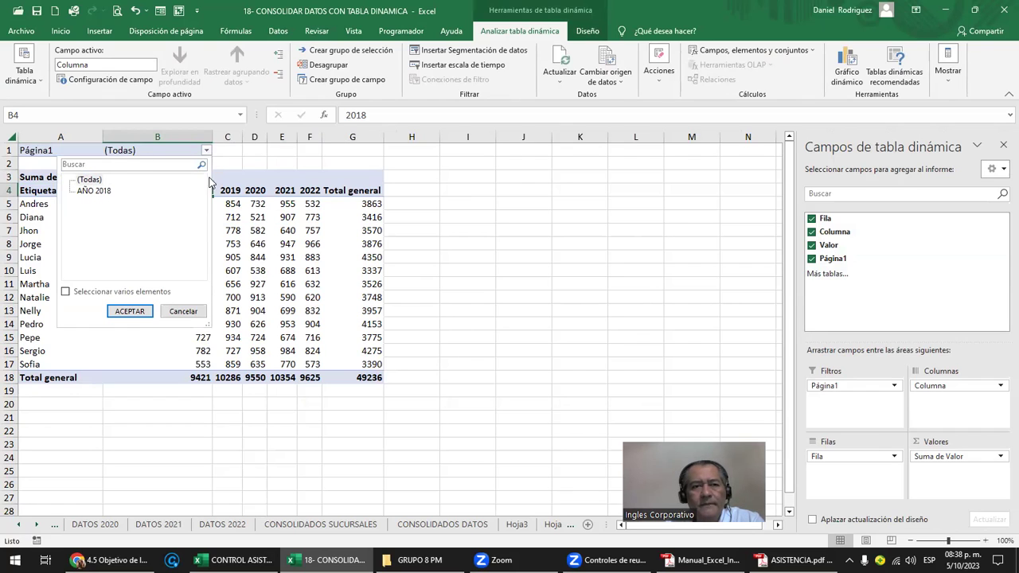
{"action": "left_click", "coordinate": [305, 158]}
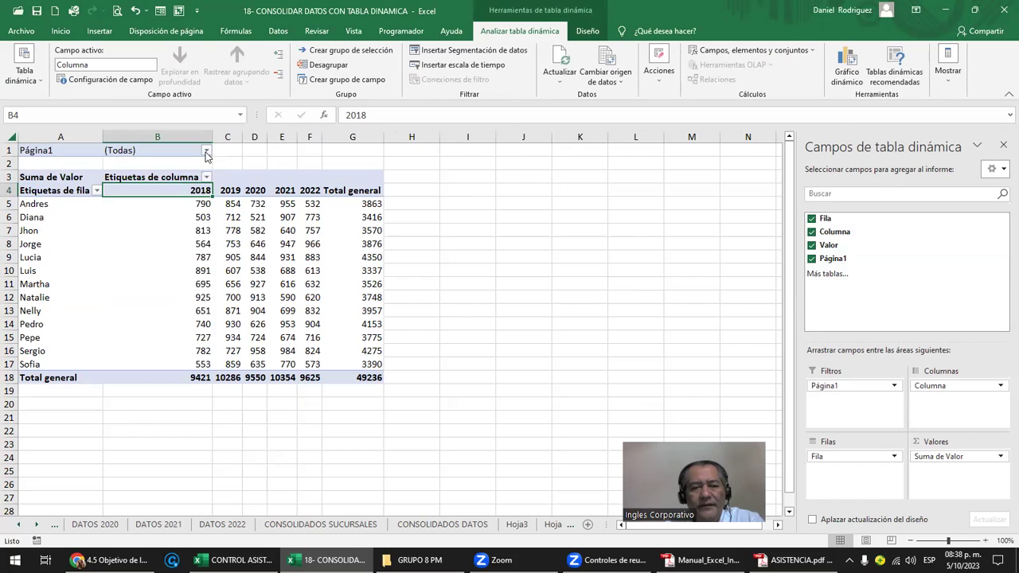
{"action": "left_click", "coordinate": [206, 152]}
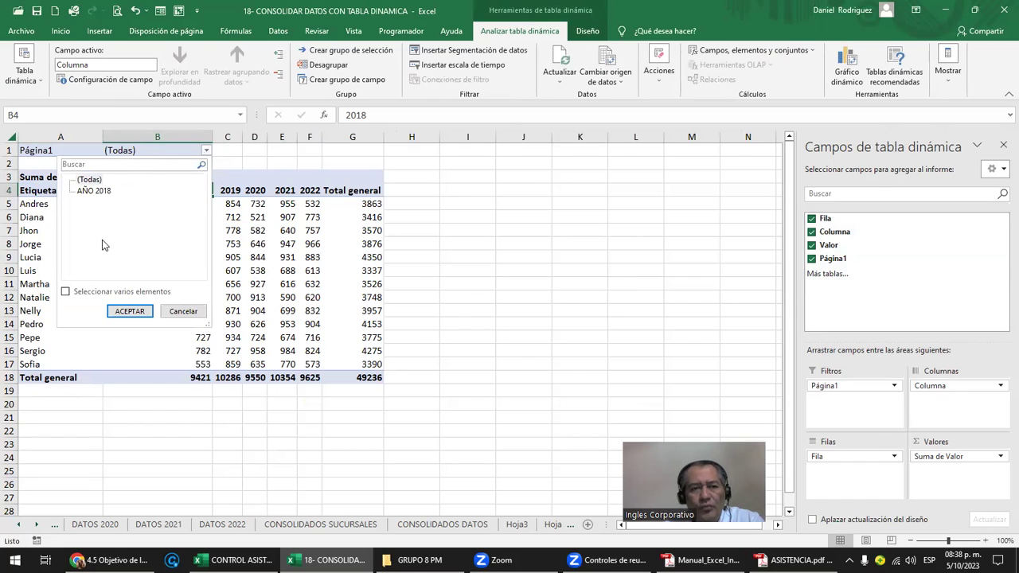
{"action": "left_click", "coordinate": [94, 191]}
{"action": "left_click", "coordinate": [130, 311]}
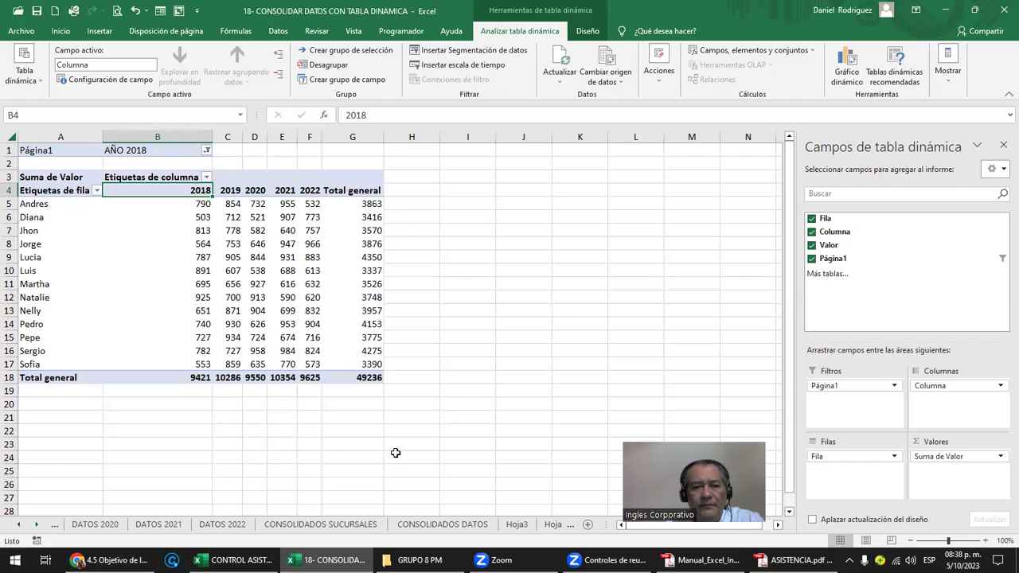
Review the DATOS 2020 sheet and the VENTAS and COSTOS columns of DATOS 2021.
{"action": "left_click", "coordinate": [120, 525]}
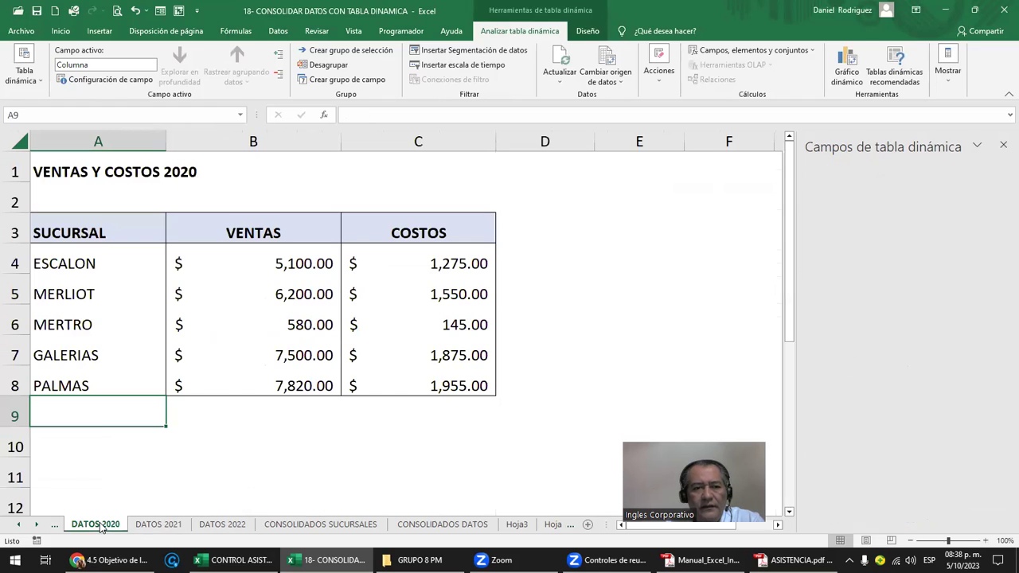
{"action": "left_click", "coordinate": [101, 257]}
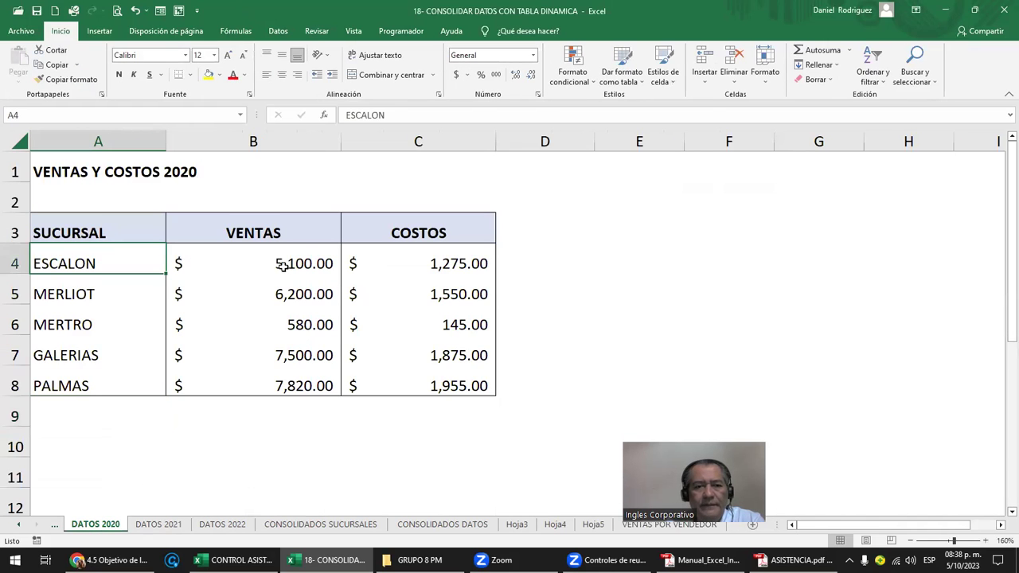
{"action": "left_click", "coordinate": [163, 524]}
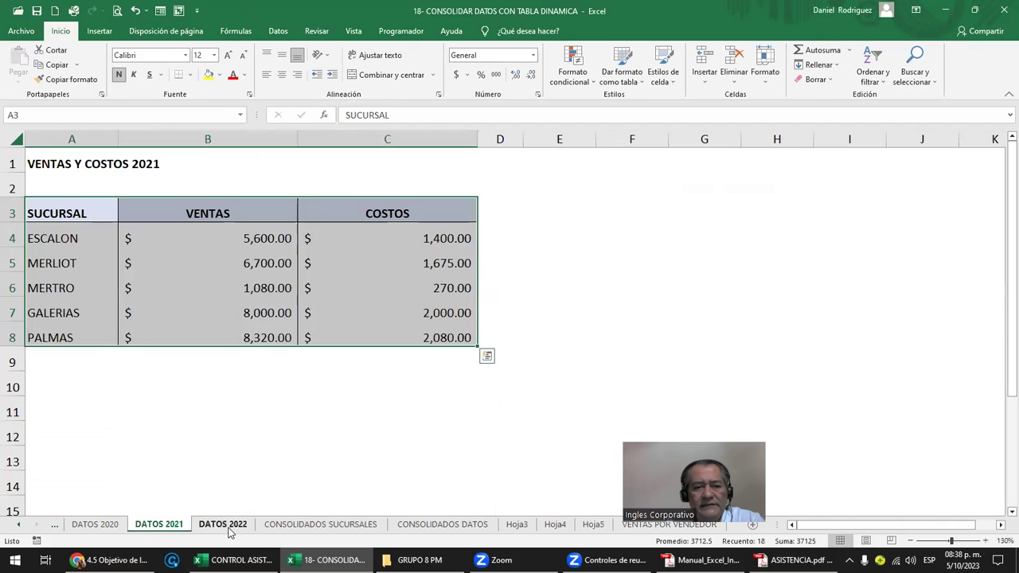
{"action": "left_click", "coordinate": [69, 138]}
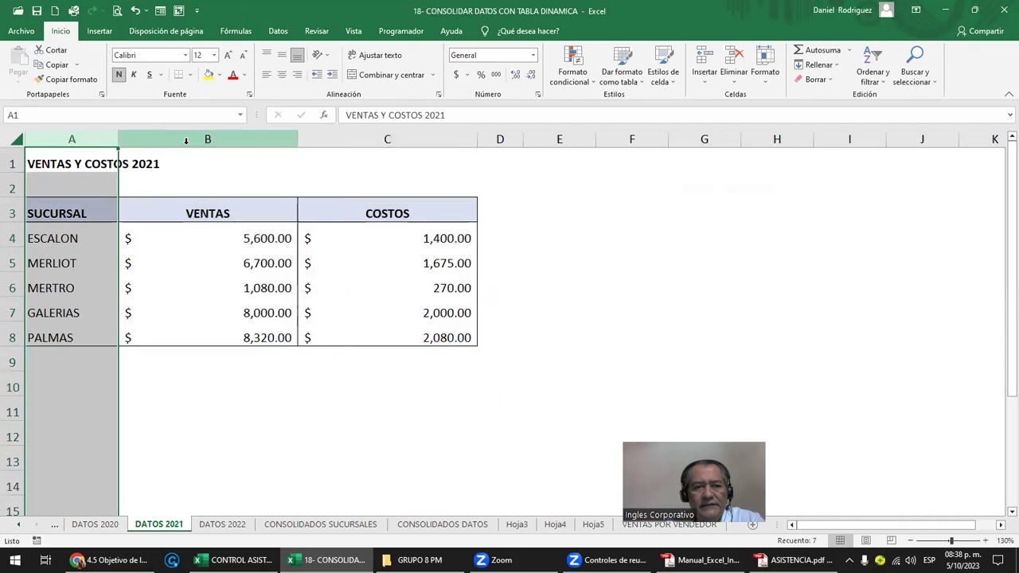
{"action": "left_click", "coordinate": [180, 141]}
{"action": "left_click_drag", "start_coordinate": [264, 147], "coordinate": [352, 144]}
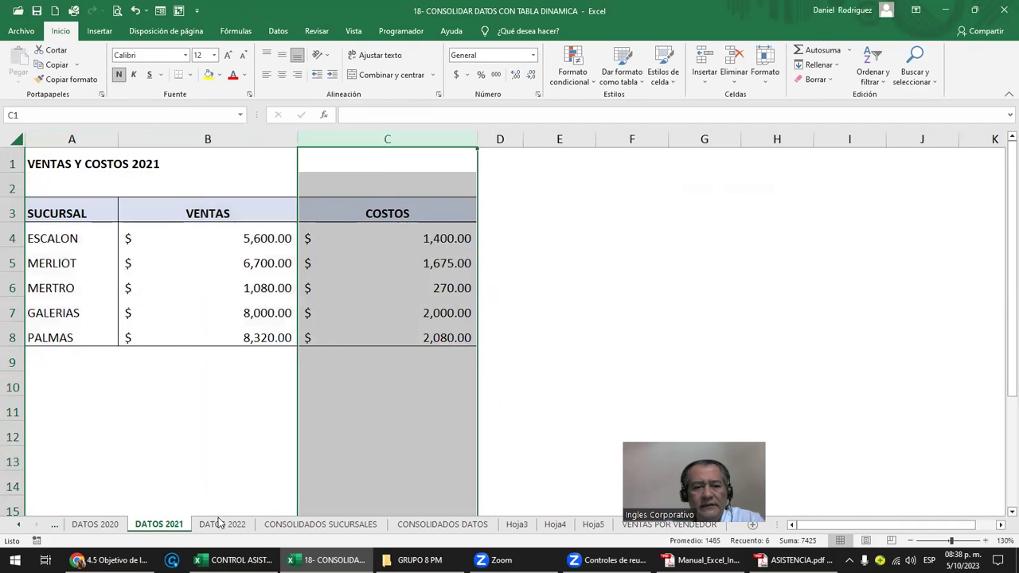
Look over DATOS 2022 and the 2020 table A3:C8, ending on CONSOLIDADOS SUCURSALES.
{"action": "left_click", "coordinate": [223, 525]}
{"action": "left_click", "coordinate": [158, 524]}
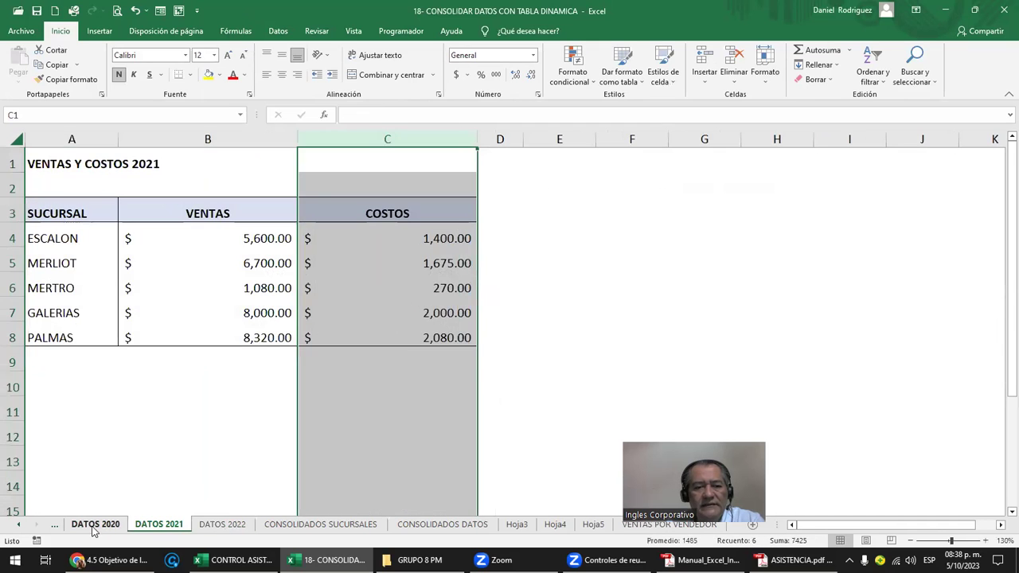
{"action": "left_click", "coordinate": [94, 525]}
{"action": "left_click", "coordinate": [153, 409]}
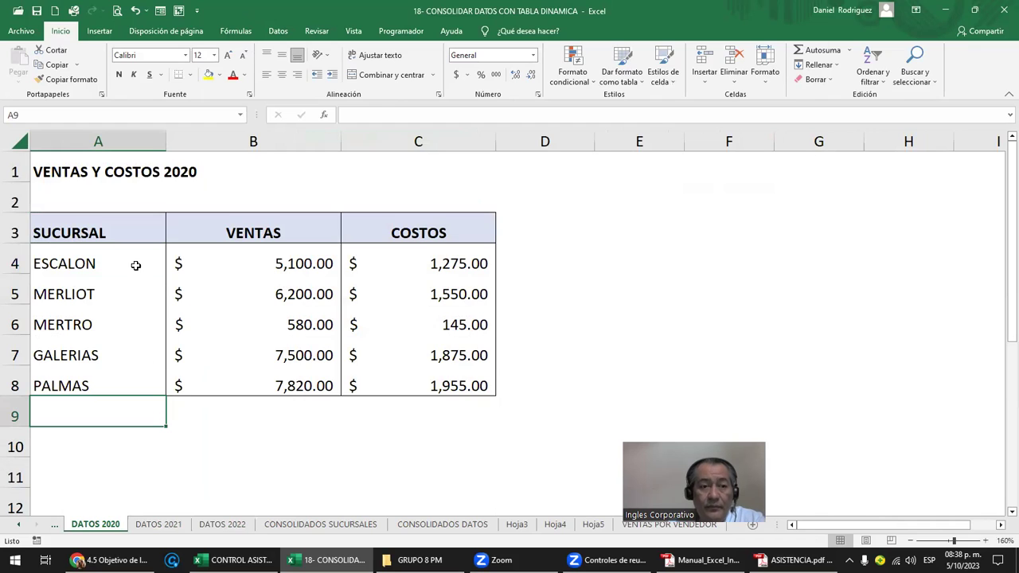
{"action": "left_click_drag", "start_coordinate": [102, 231], "coordinate": [434, 388]}
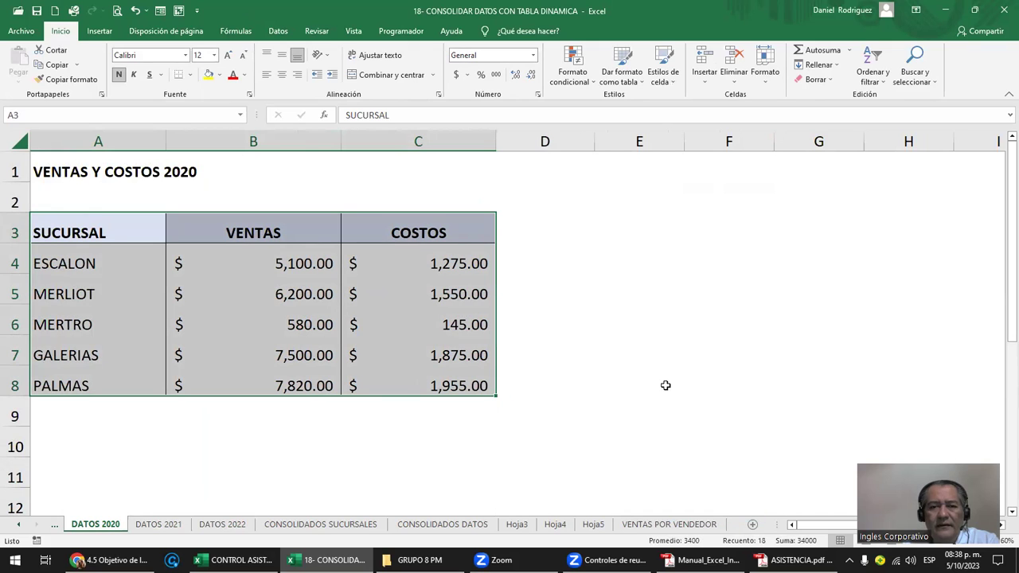
{"action": "left_click", "coordinate": [88, 415]}
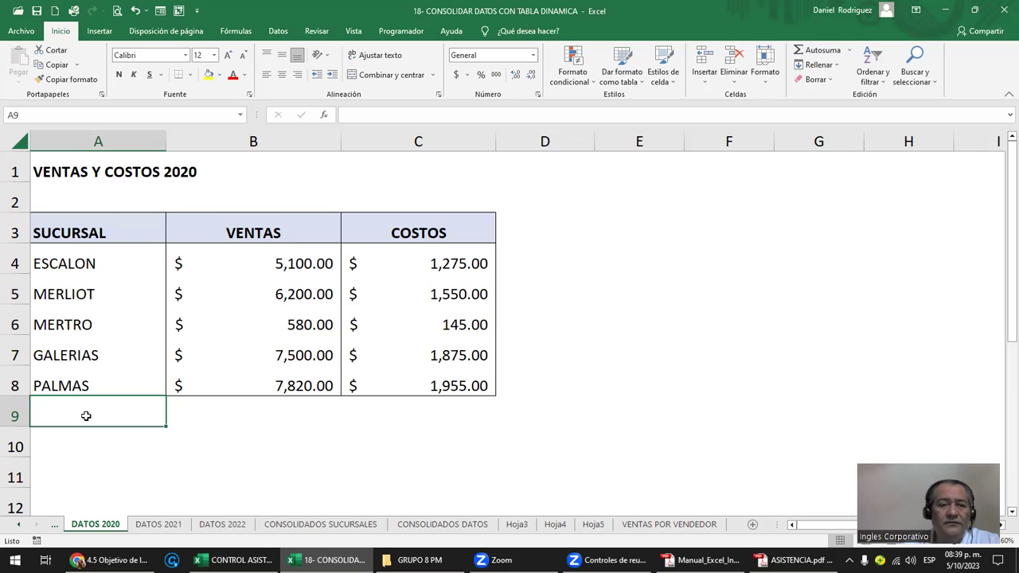
{"action": "left_click", "coordinate": [71, 255]}
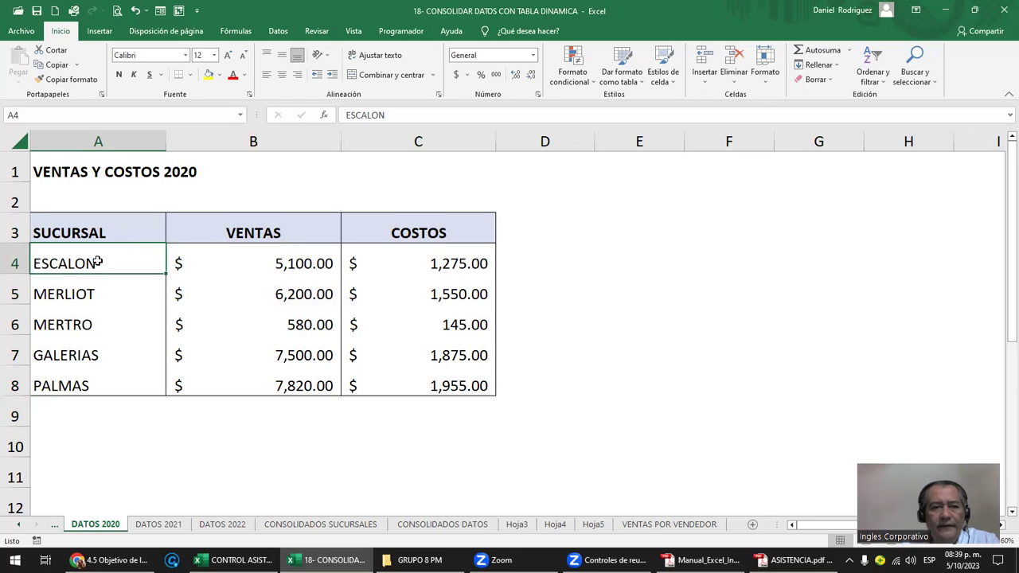
{"action": "left_click", "coordinate": [351, 525]}
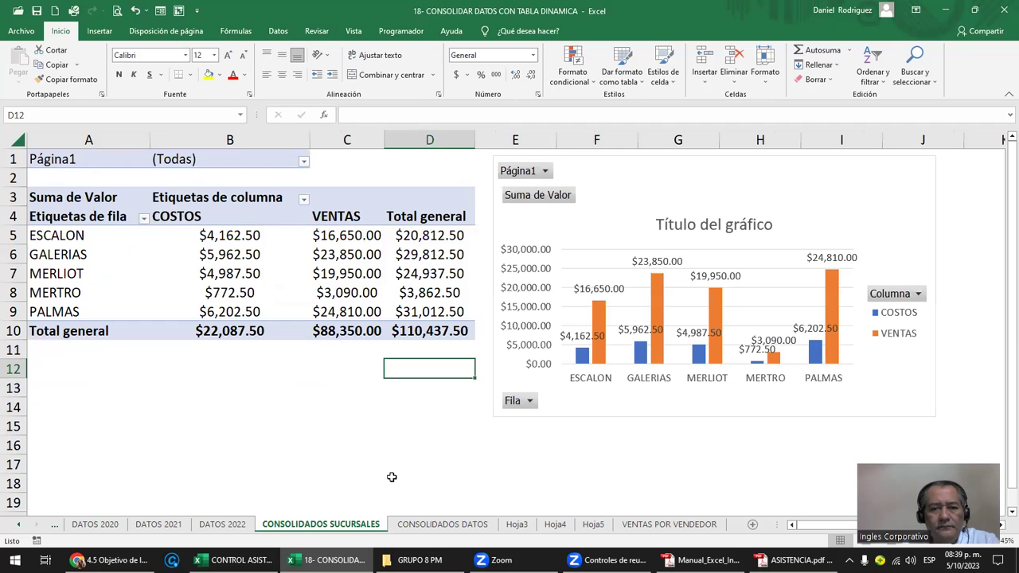
On CONSOLIDADOS DATOS, fill the 2020 branch names A3:A8 yellow.
{"action": "left_click", "coordinate": [443, 525]}
{"action": "left_click", "coordinate": [322, 319]}
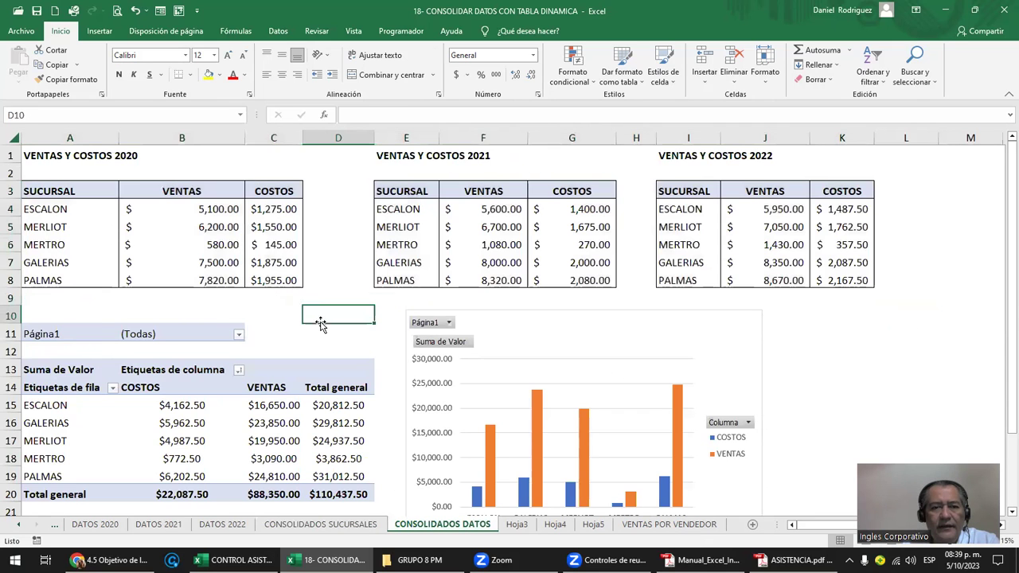
{"action": "left_click_drag", "start_coordinate": [69, 192], "coordinate": [89, 280]}
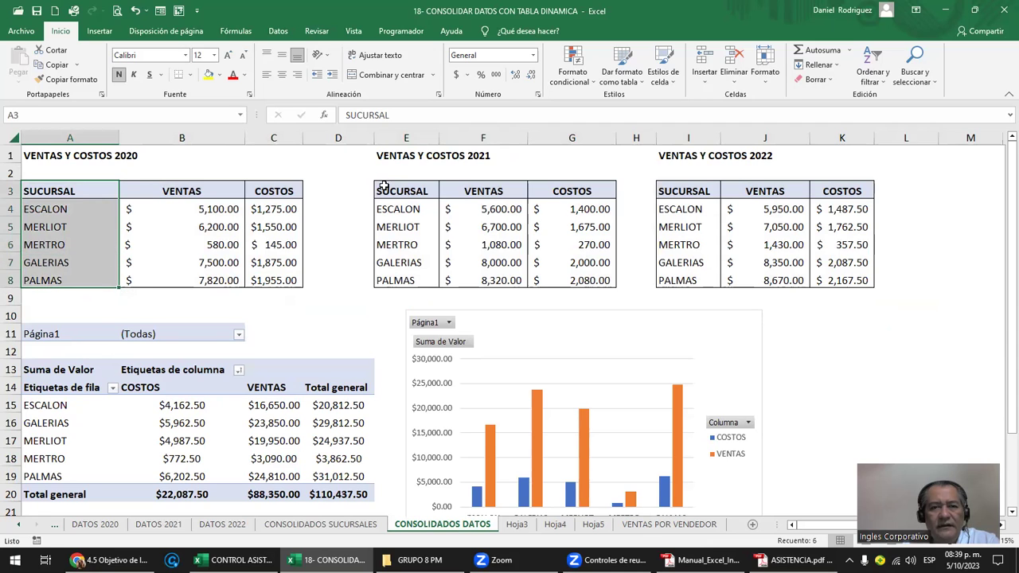
{"action": "left_click_drag", "start_coordinate": [402, 191], "coordinate": [409, 280]}
{"action": "left_click_drag", "start_coordinate": [410, 281], "coordinate": [410, 281]}
{"action": "left_click_drag", "start_coordinate": [84, 192], "coordinate": [89, 279]}
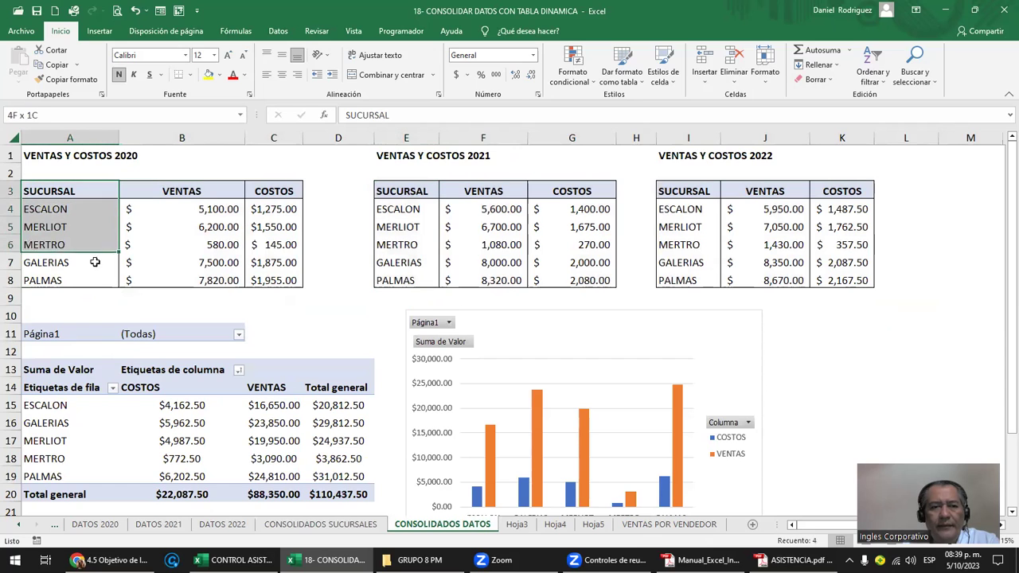
{"action": "left_click", "coordinate": [208, 74]}
Fill the 2021 branch names E3:E8 and the 2022 branch names yellow.
{"action": "left_click_drag", "start_coordinate": [407, 195], "coordinate": [403, 280]}
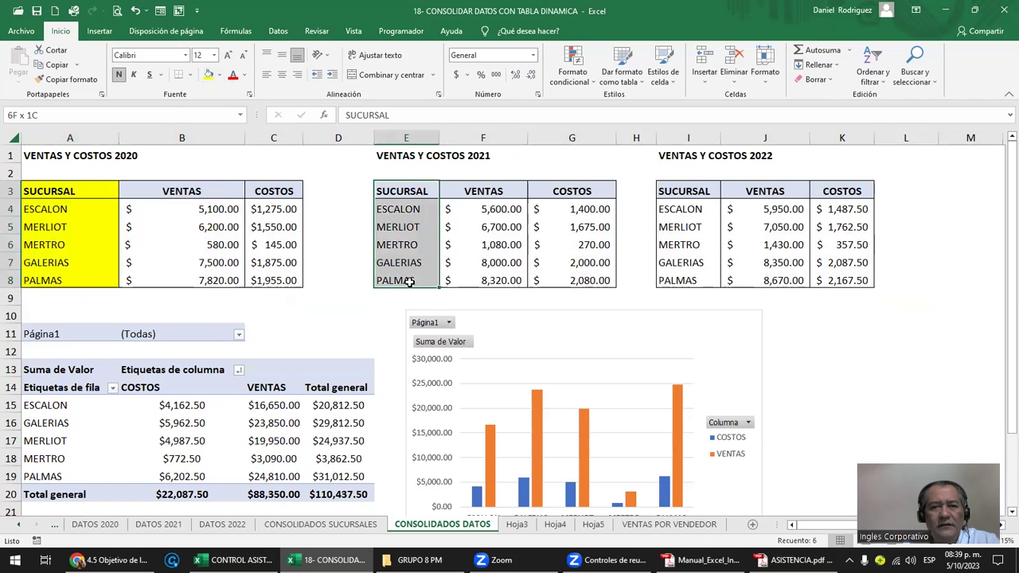
{"action": "left_click", "coordinate": [208, 74]}
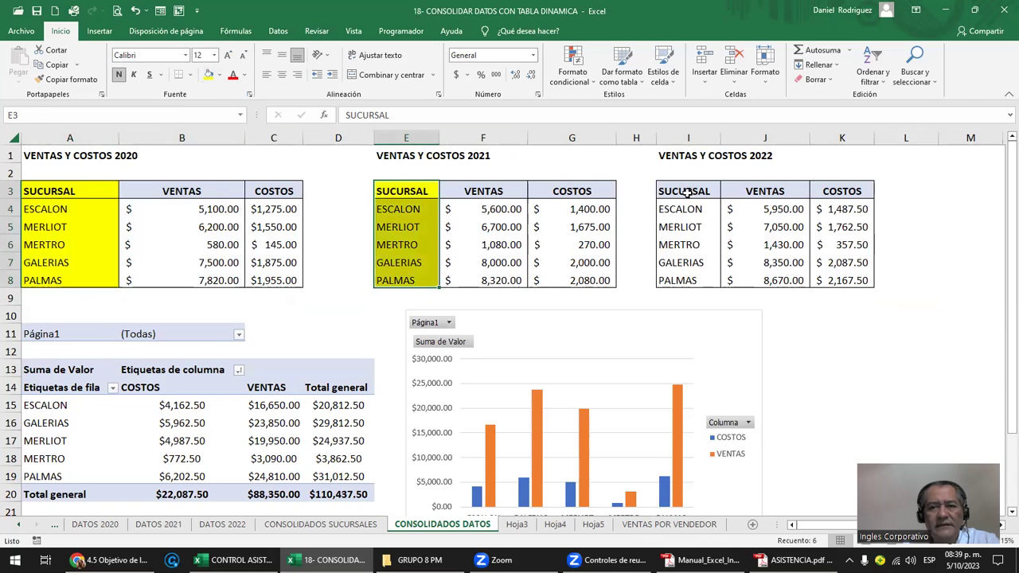
{"action": "left_click_drag", "start_coordinate": [678, 192], "coordinate": [699, 277]}
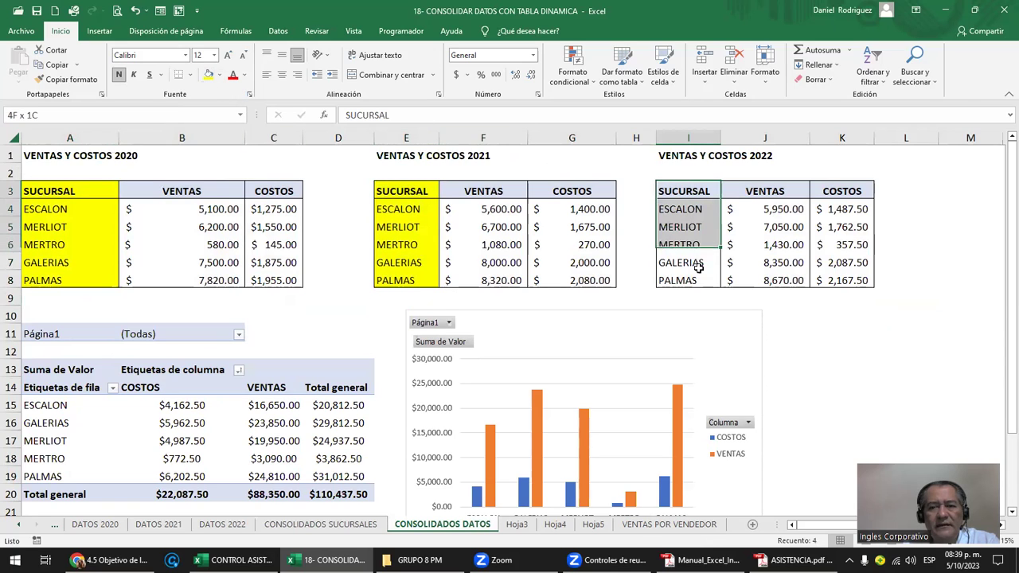
{"action": "left_click", "coordinate": [208, 74]}
{"action": "left_click", "coordinate": [70, 211]}
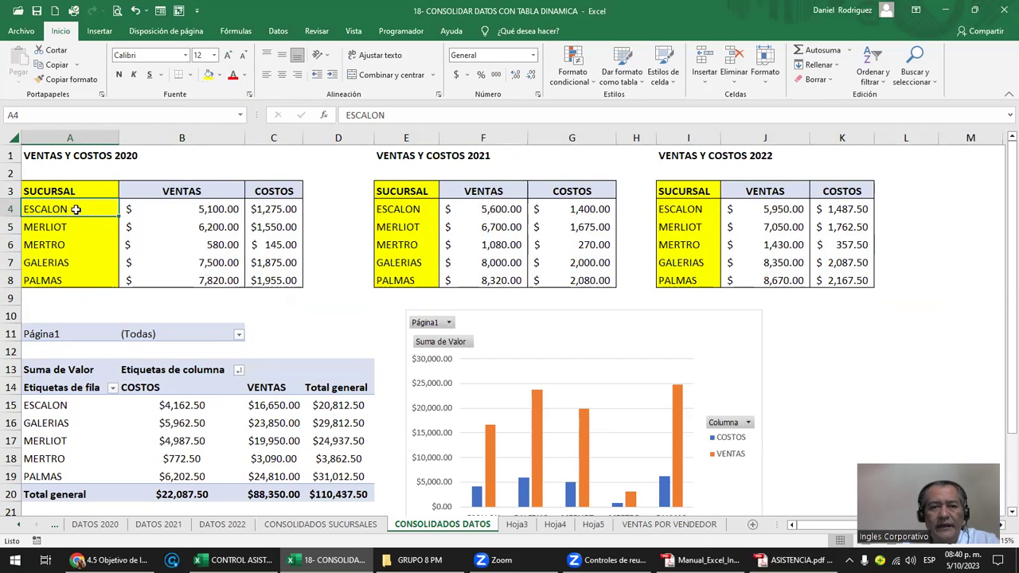
Check the ESCALON cells and 2020 figures, then select the whole 2022 table.
{"action": "left_click", "coordinate": [399, 209]}
{"action": "left_click", "coordinate": [673, 210]}
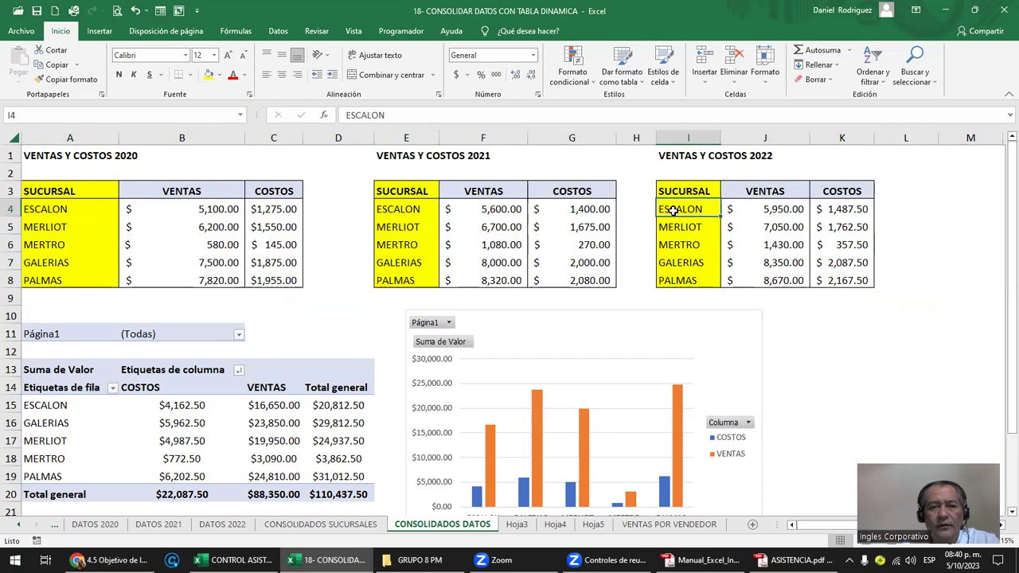
{"action": "left_click_drag", "start_coordinate": [211, 208], "coordinate": [274, 279]}
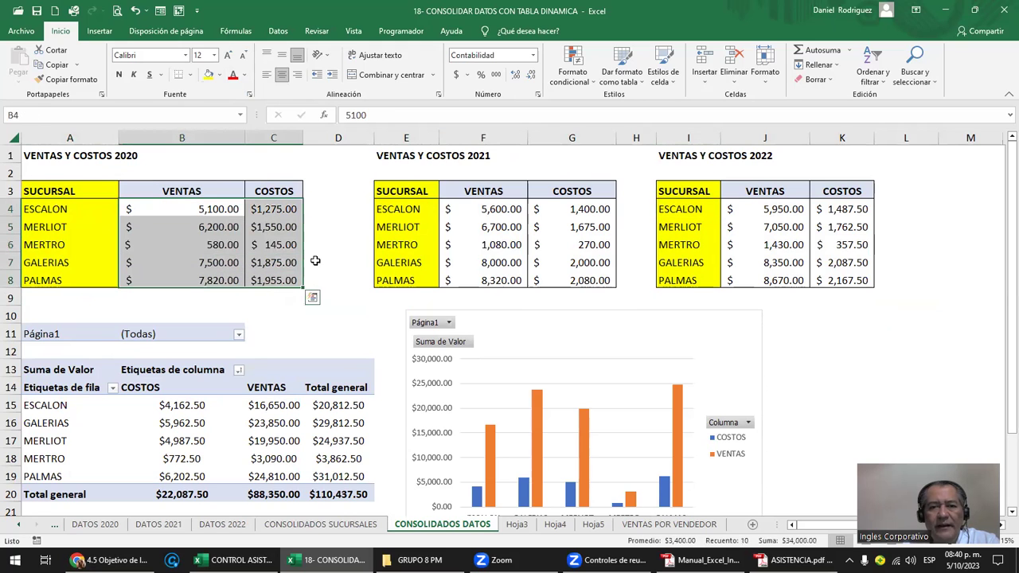
{"action": "left_click", "coordinate": [322, 201]}
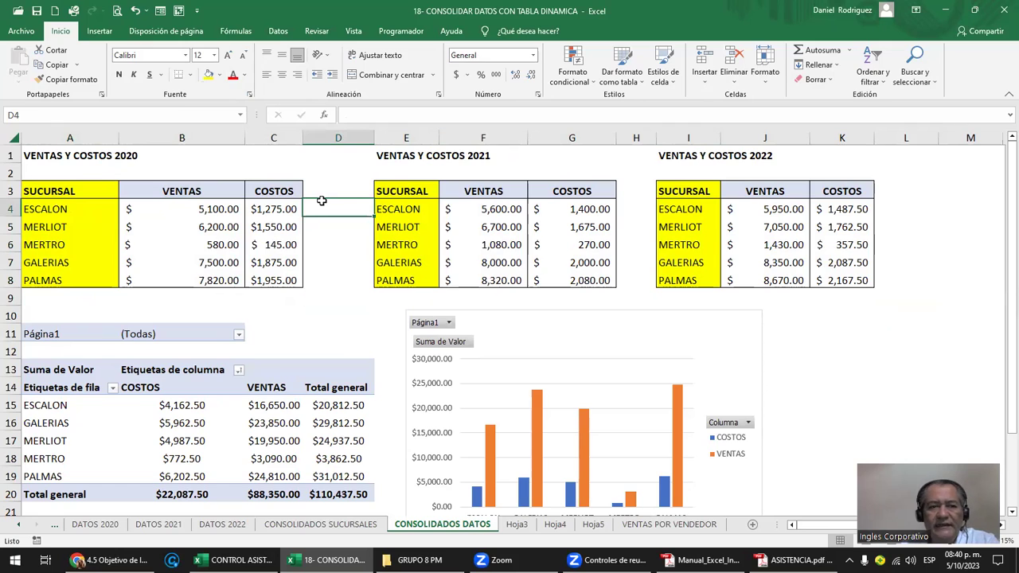
{"action": "left_click", "coordinate": [59, 210]}
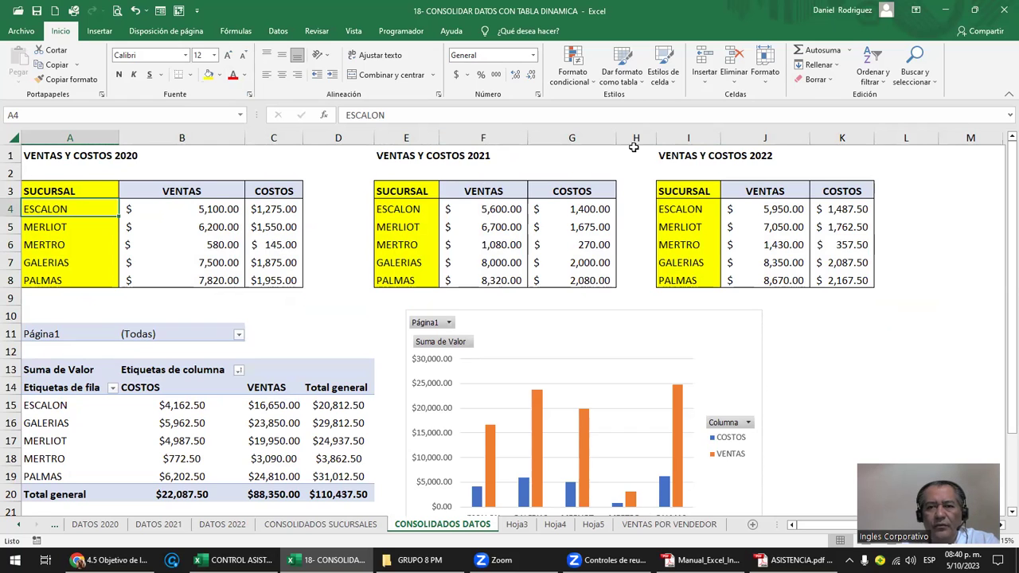
{"action": "left_click_drag", "start_coordinate": [690, 156], "coordinate": [842, 282]}
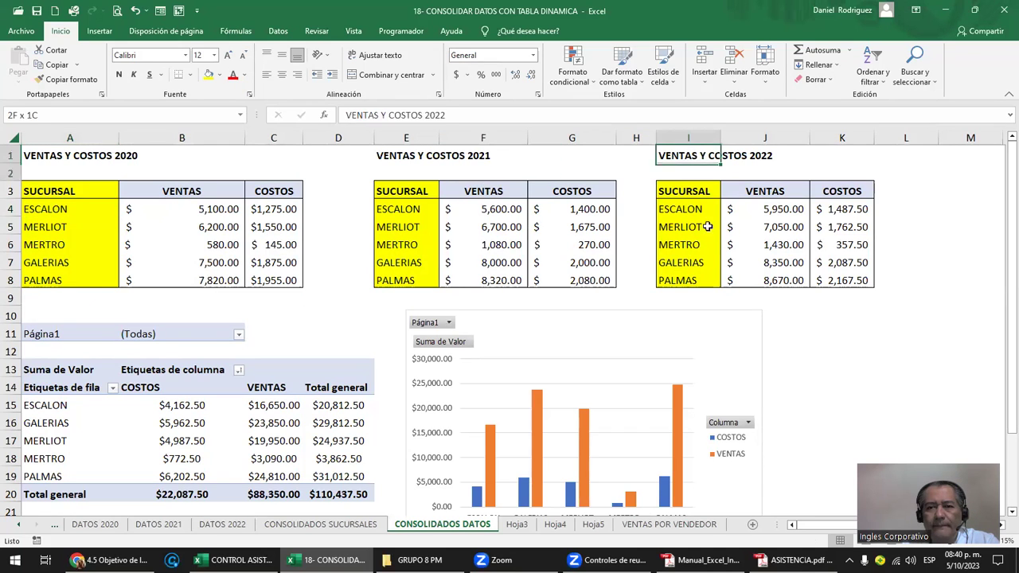
Shift the 2022 table two columns right and cut the 2021 table to move it.
{"action": "key", "text": "ctrl+c"}
{"action": "key", "text": "Right"}
{"action": "key", "text": "Right"}
{"action": "key", "text": "ctrl+v"}
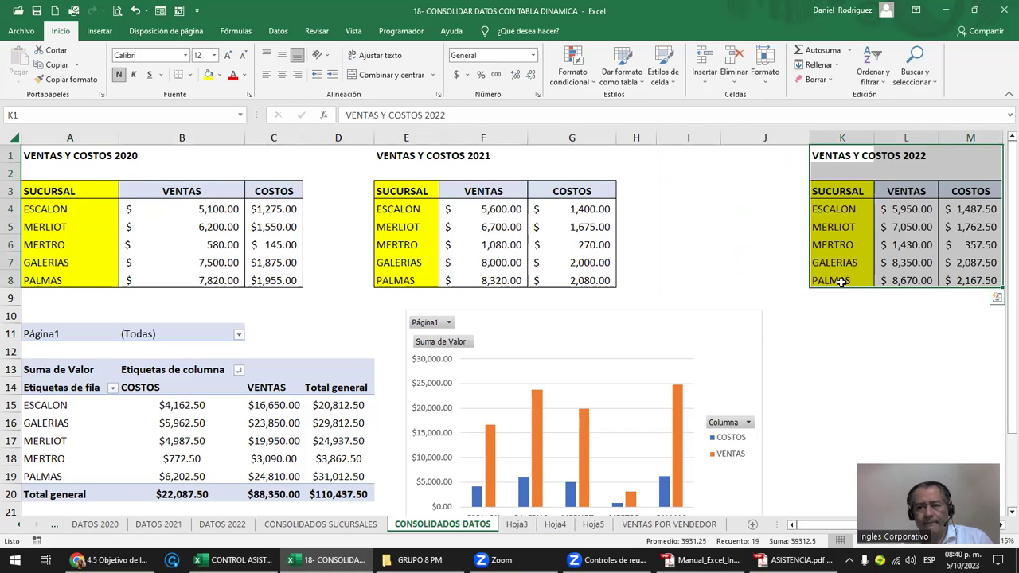
{"action": "left_click", "coordinate": [659, 233]}
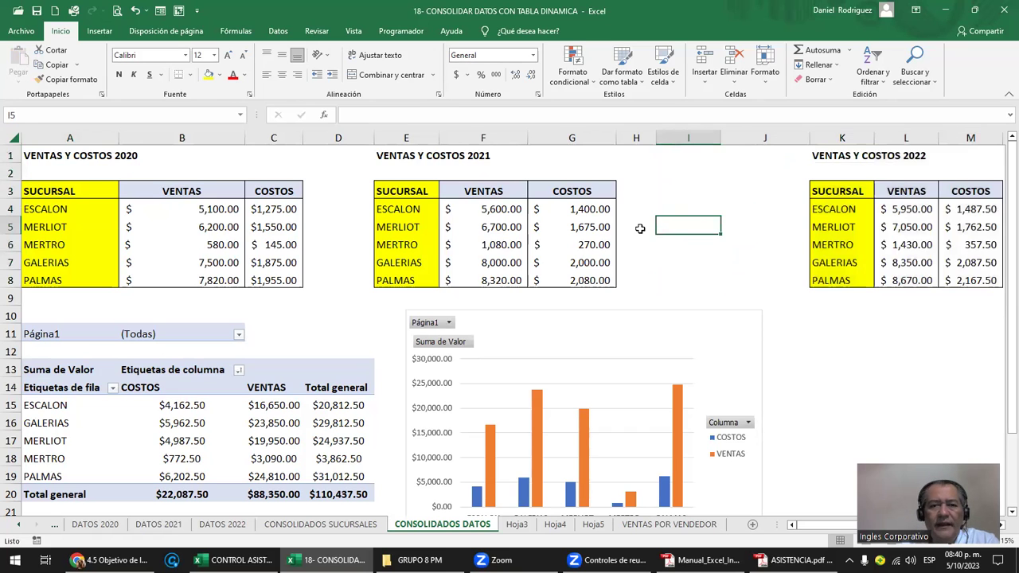
{"action": "left_click_drag", "start_coordinate": [402, 151], "coordinate": [589, 302]}
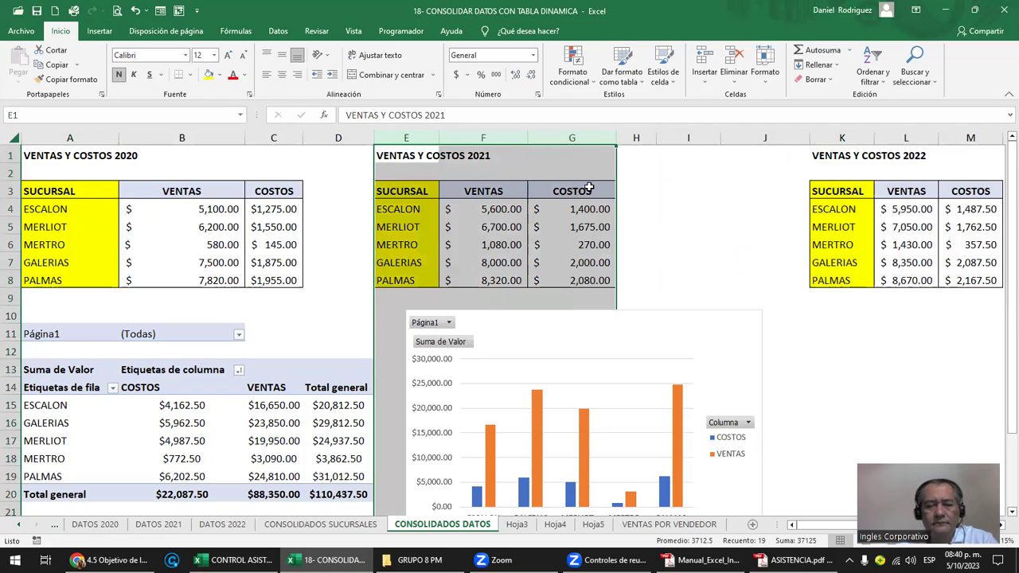
{"action": "mouse_move", "coordinate": [406, 157]}
{"action": "left_mouse_down"}
{"action": "mouse_move", "coordinate": [582, 287]}
{"action": "mouse_move", "coordinate": [652, 288]}
{"action": "left_mouse_up"}
{"action": "key", "text": "ctrl+c"}
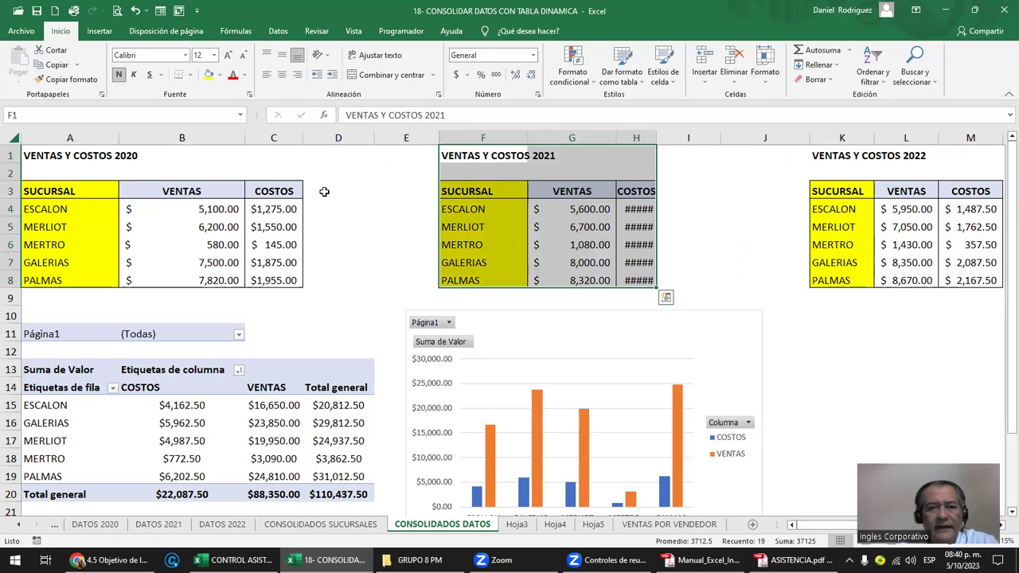
Add a VENDEDOR header with seller numbers 1–5 beside the 2020 table.
{"action": "left_click", "coordinate": [324, 191]}
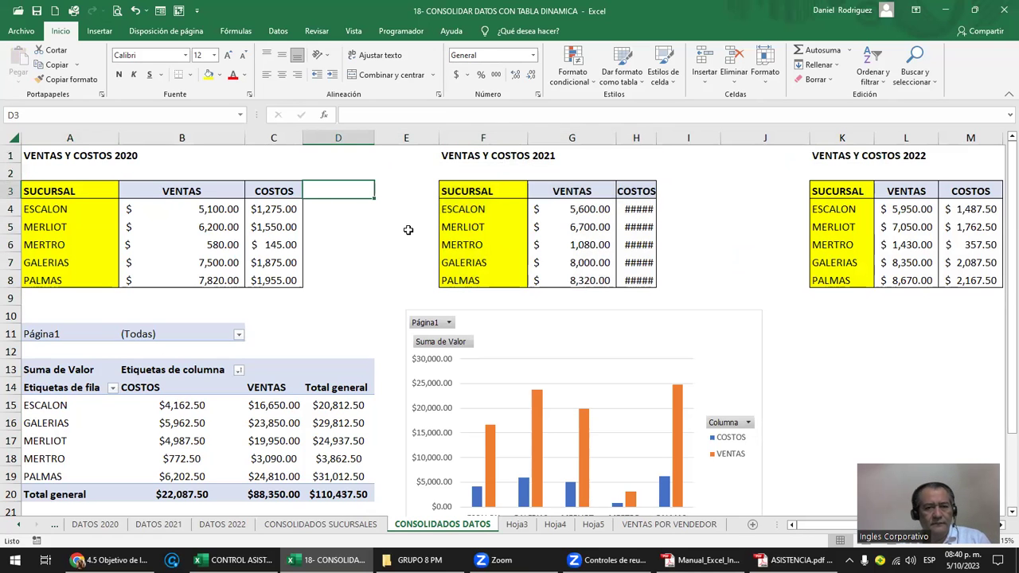
{"action": "type", "text": "R"}
{"action": "key", "text": "BackSpace"}
{"action": "key", "text": "BackSpace"}
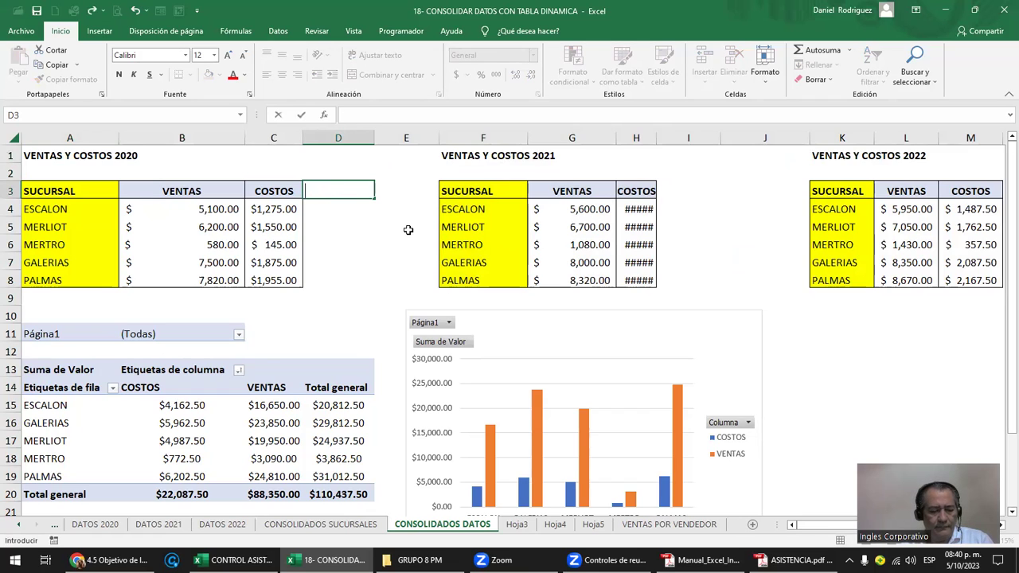
{"action": "type", "text": "VENDEDOR"}
{"action": "key", "text": "Return"}
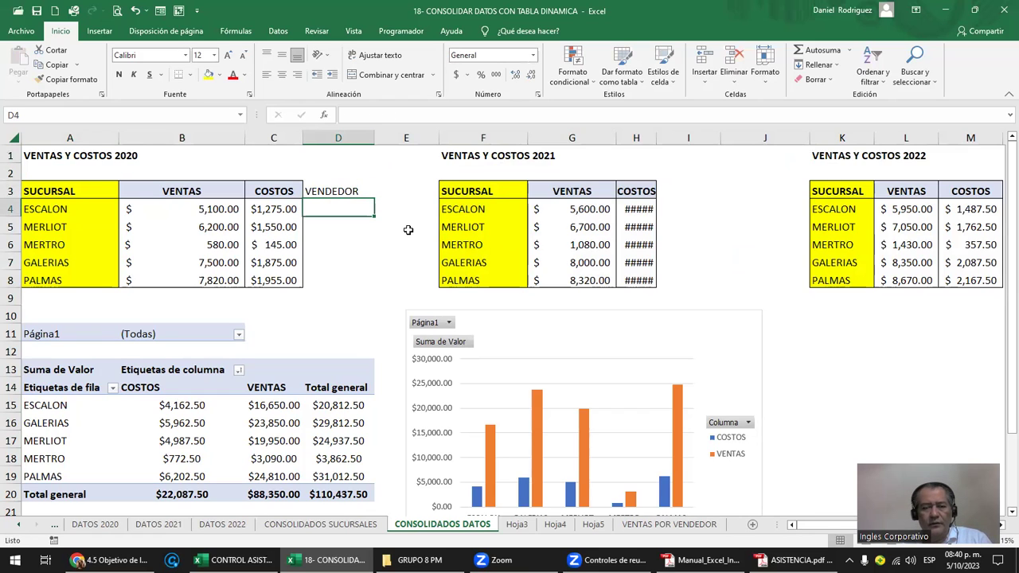
{"action": "type", "text": "1"}
{"action": "key", "text": "Return"}
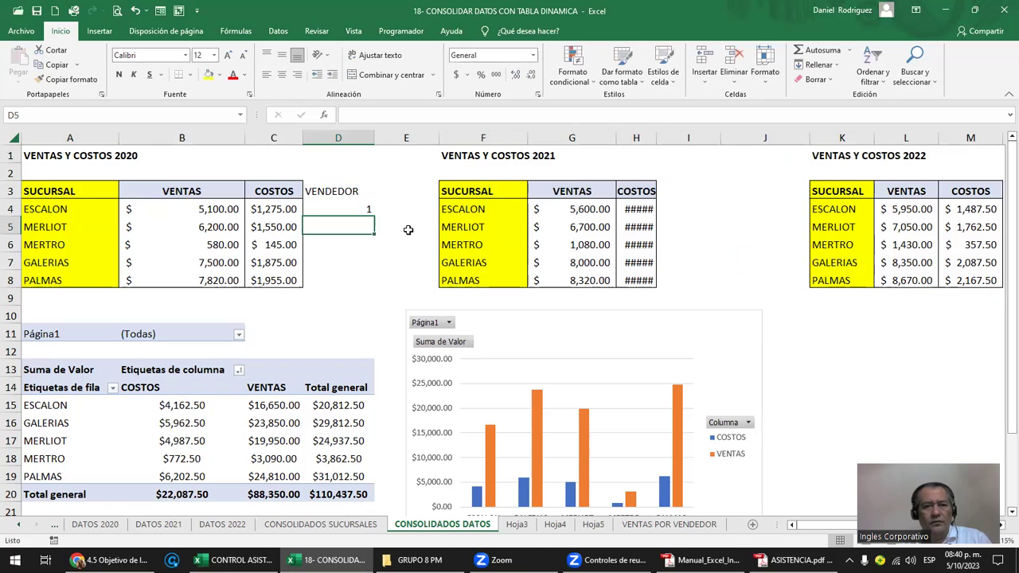
{"action": "type", "text": "2"}
{"action": "key", "text": "Return"}
{"action": "type", "text": "3"}
{"action": "key", "text": "Return"}
{"action": "type", "text": "4"}
{"action": "key", "text": "Return"}
{"action": "type", "text": "5"}
{"action": "key", "text": "Tab"}
Copy the VENDEDOR column and paste it beside the 2021 table.
{"action": "key", "text": "Up"}
{"action": "key", "text": "Up"}
{"action": "key", "text": "Up"}
{"action": "key", "text": "Up"}
{"action": "key", "text": "Left"}
{"action": "key", "text": "Up"}
{"action": "key", "text": "shift+Down"}
{"action": "key", "text": "shift+Down"}
{"action": "key", "text": "shift+Down"}
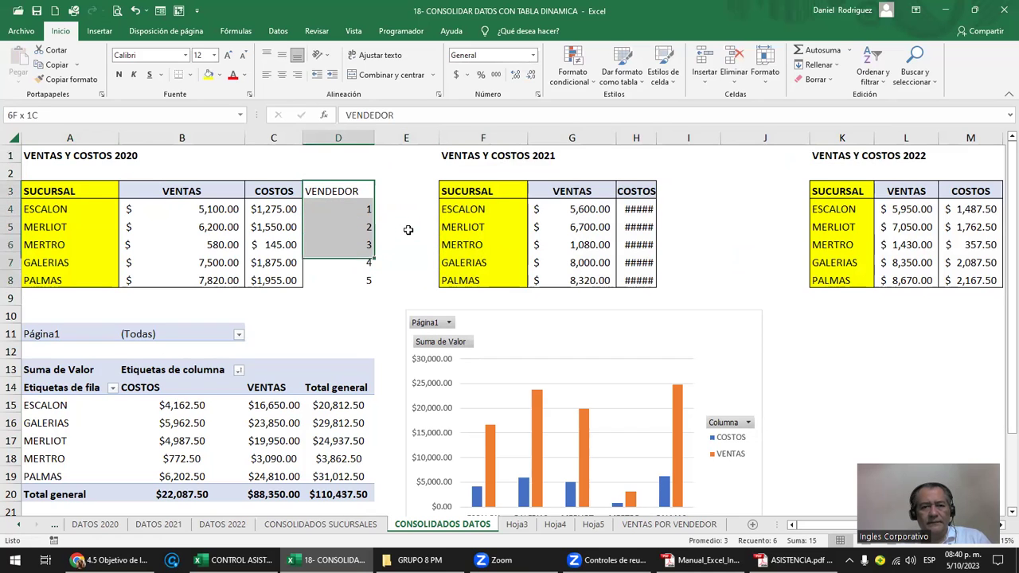
{"action": "key", "text": "shift+Down"}
{"action": "key", "text": "shift+Down"}
{"action": "key", "text": "shift+Down"}
{"action": "key", "text": "shift+Up"}
{"action": "key", "text": "shift+Up"}
{"action": "key", "text": "shift+Up"}
{"action": "key", "text": "ctrl+c"}
{"action": "key", "text": "Right"}
{"action": "key", "text": "Right"}
{"action": "key", "text": "Right"}
{"action": "key", "text": "Right"}
{"action": "key", "text": "Right"}
{"action": "key", "text": "ctrl+v"}
Renumber the pasted 2021 sellers 6, 7, 8, 9 and 10.
{"action": "key", "text": "Down"}
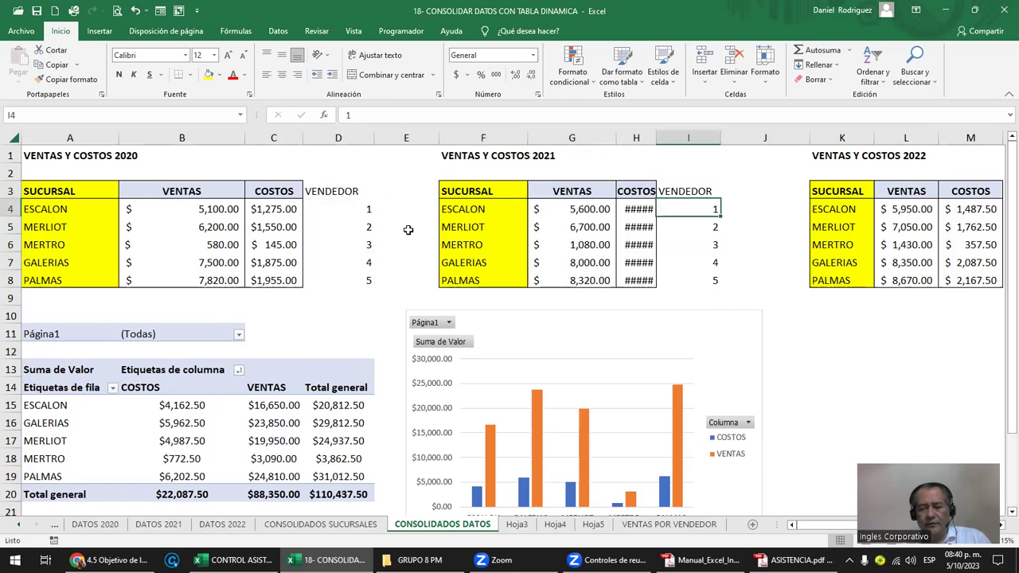
{"action": "type", "text": "6"}
{"action": "key", "text": "Return"}
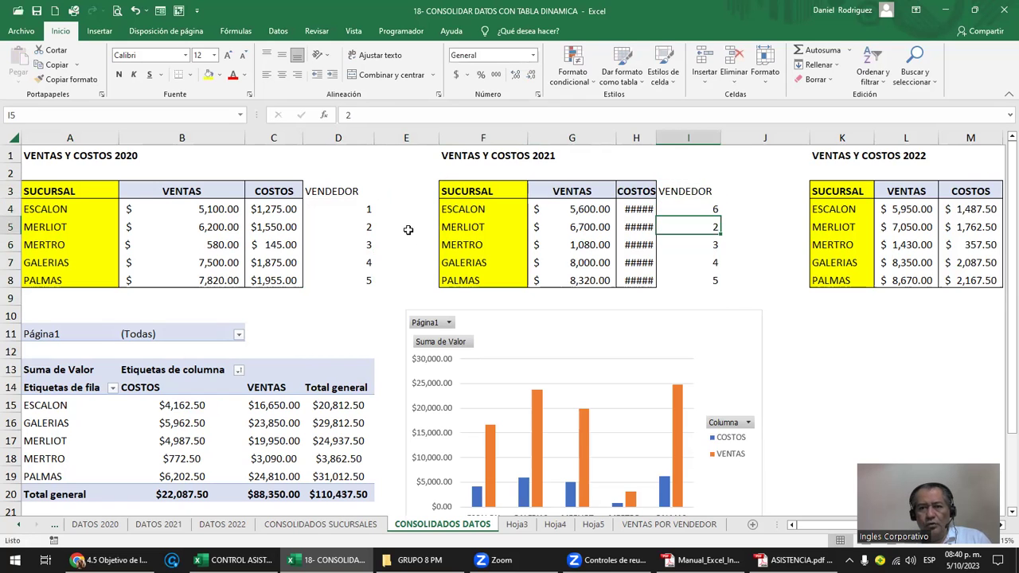
{"action": "type", "text": "7"}
{"action": "key", "text": "Return"}
{"action": "type", "text": "8"}
{"action": "key", "text": "Return"}
{"action": "type", "text": "9"}
{"action": "key", "text": "Return"}
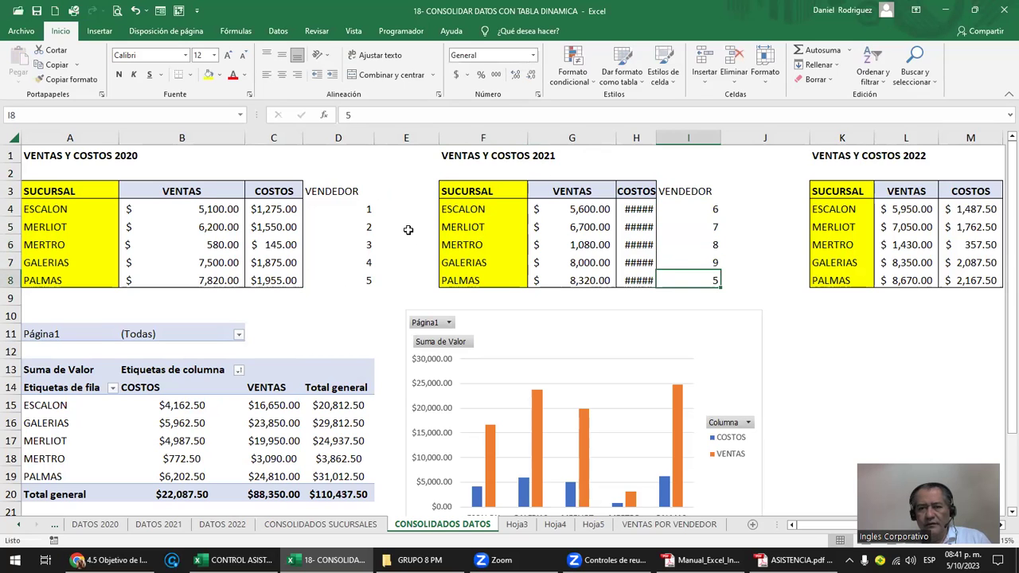
{"action": "type", "text": "10"}
{"action": "key", "text": "Return"}
Check both VENDEDOR columns and autofit column H so 2021 costs show in full.
{"action": "key", "text": "Up"}
{"action": "key", "text": "Up"}
{"action": "left_click_drag", "start_coordinate": [337, 191], "coordinate": [363, 275]}
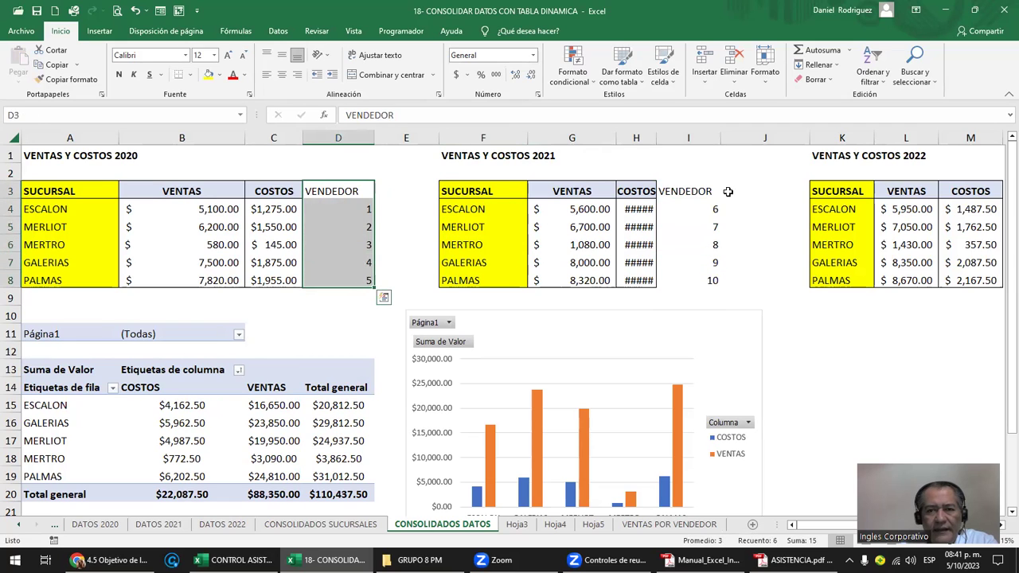
{"action": "left_click_drag", "start_coordinate": [700, 191], "coordinate": [748, 280]}
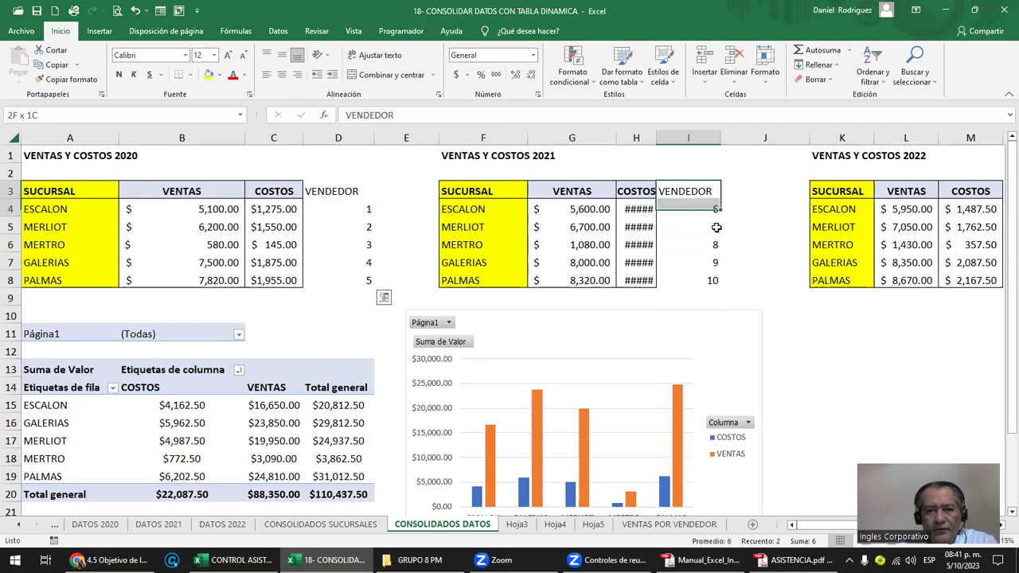
{"action": "left_click", "coordinate": [363, 213]}
{"action": "left_click", "coordinate": [349, 227]}
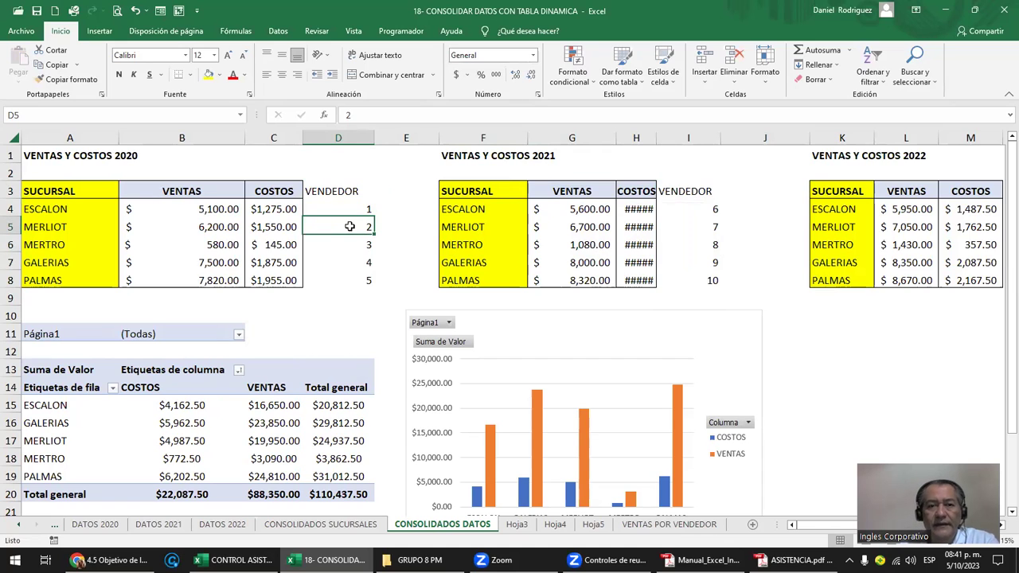
{"action": "left_click", "coordinate": [344, 138]}
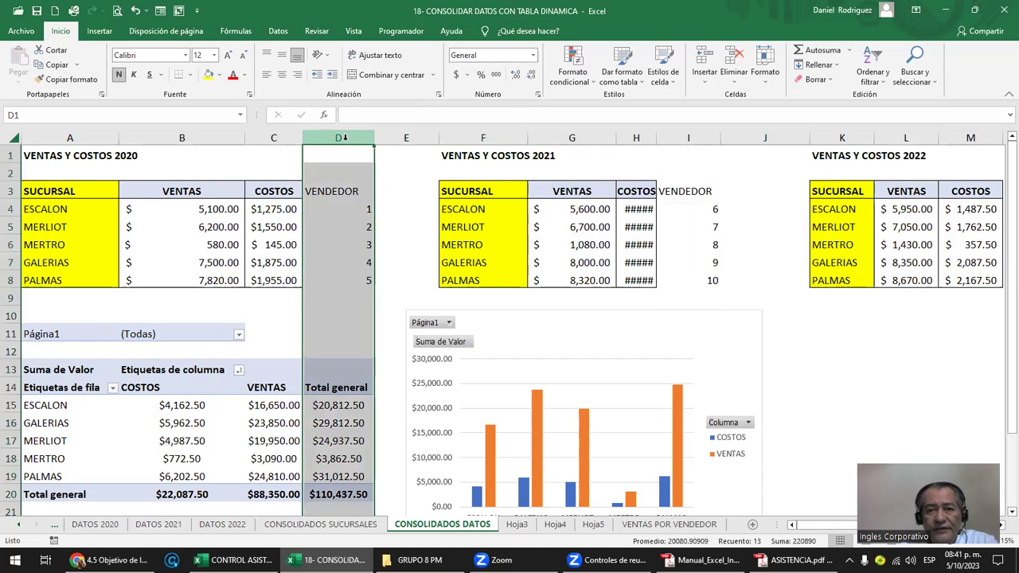
{"action": "left_click", "coordinate": [690, 137]}
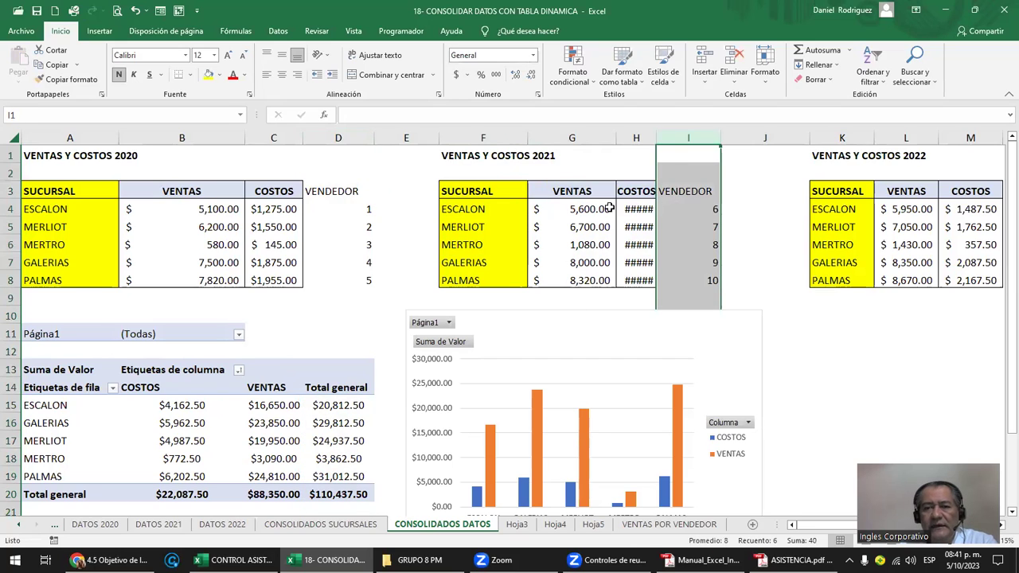
{"action": "left_click", "coordinate": [330, 210]}
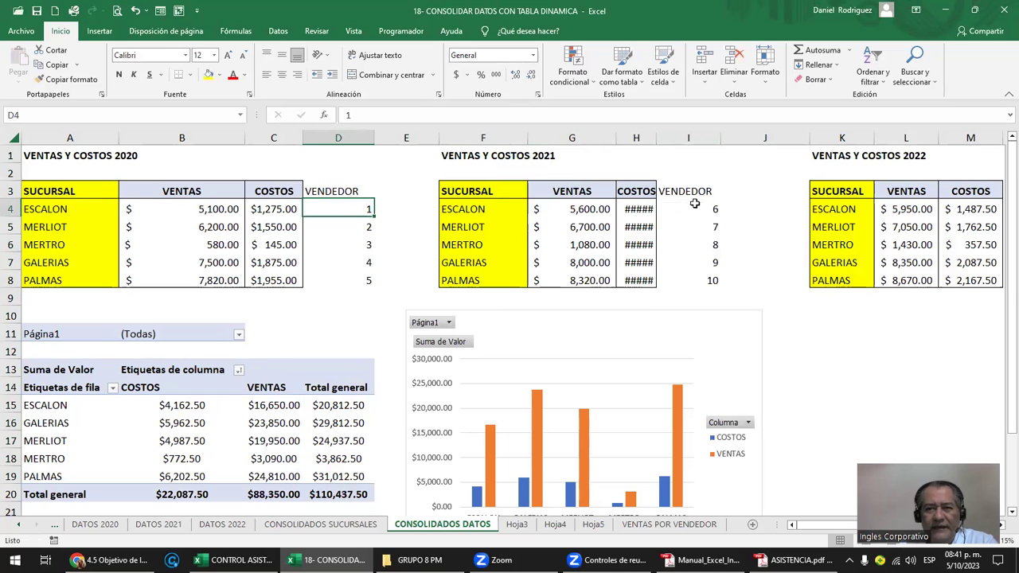
{"action": "double_click", "coordinate": [657, 140]}
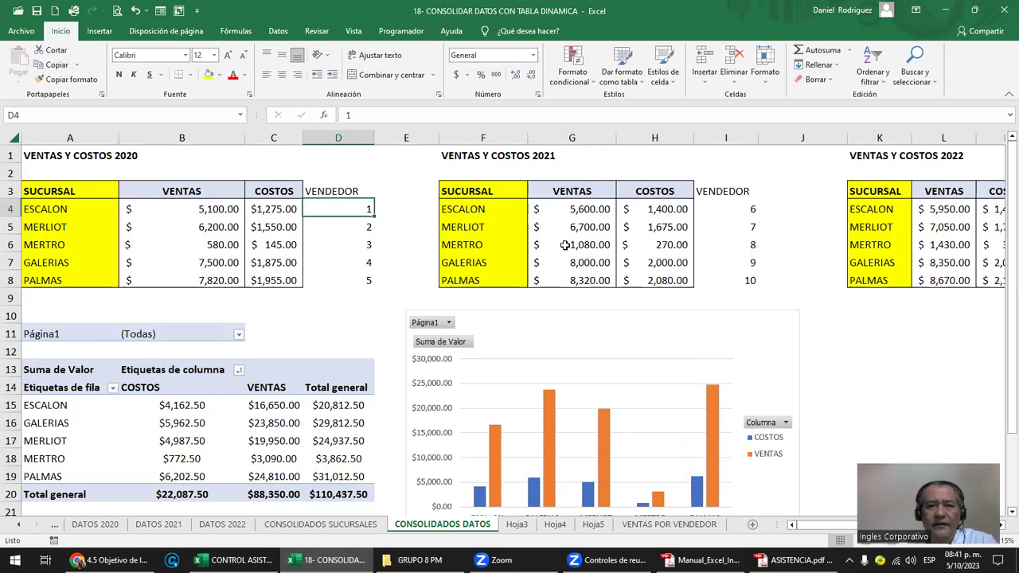
{"action": "left_click", "coordinate": [752, 262]}
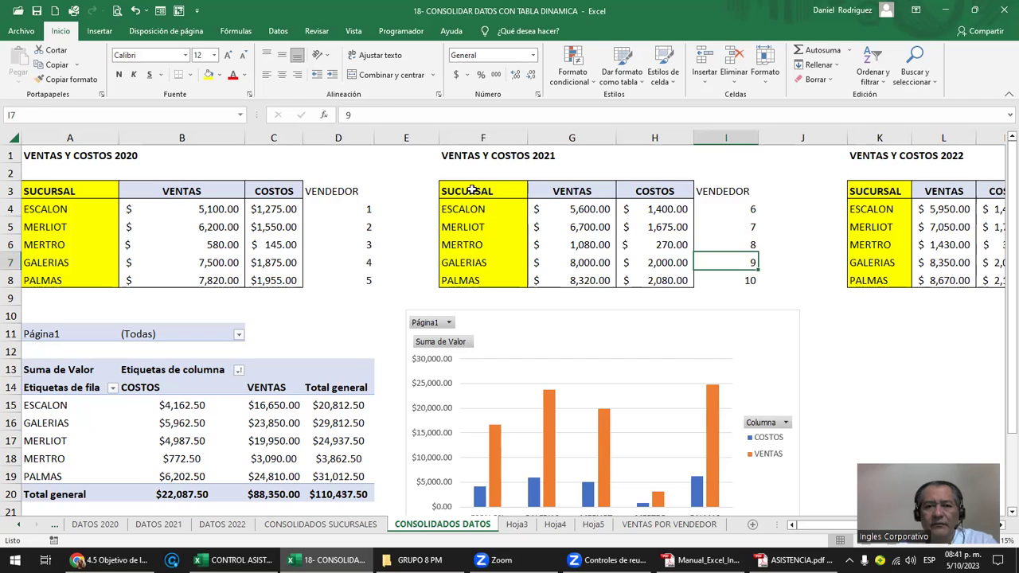
{"action": "left_click_drag", "start_coordinate": [475, 194], "coordinate": [734, 280]}
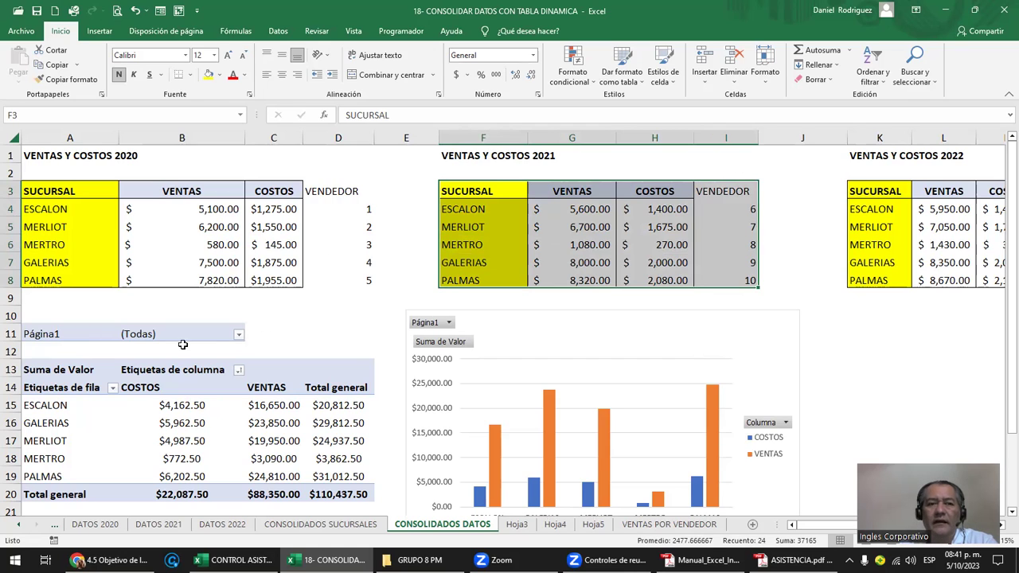
{"action": "left_click", "coordinate": [161, 386]}
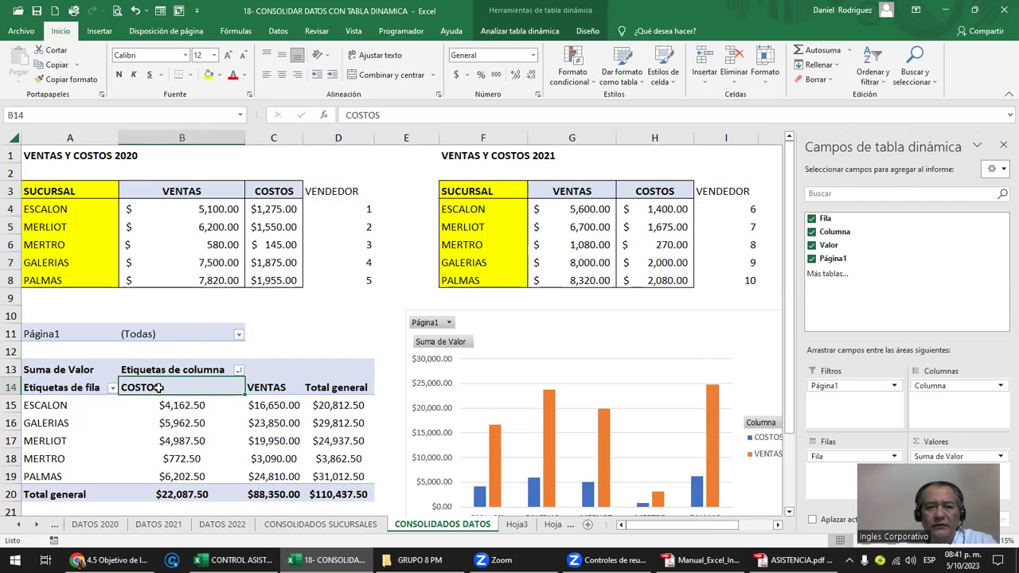
{"action": "left_click", "coordinate": [366, 272]}
{"action": "key", "text": "Right"}
{"action": "key", "text": "Right"}
{"action": "key", "text": "Right"}
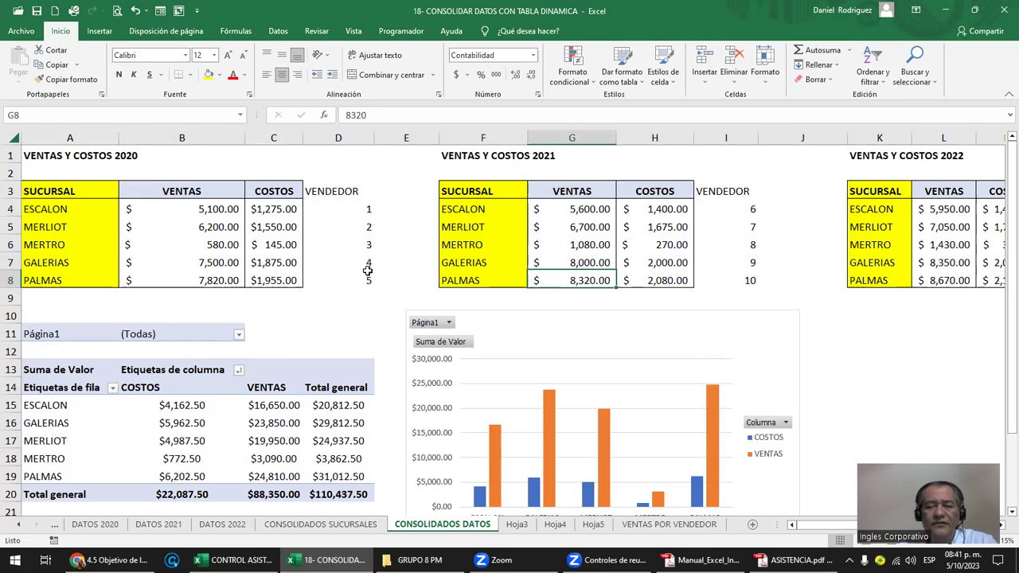
{"action": "left_click", "coordinate": [273, 404]}
{"action": "left_click", "coordinate": [351, 310]}
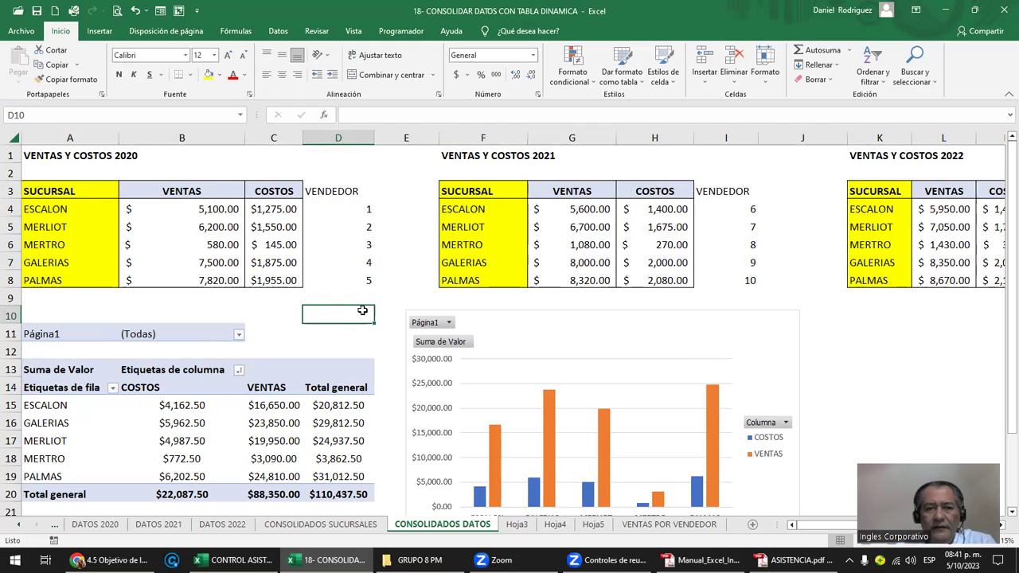
{"action": "left_click", "coordinate": [366, 278]}
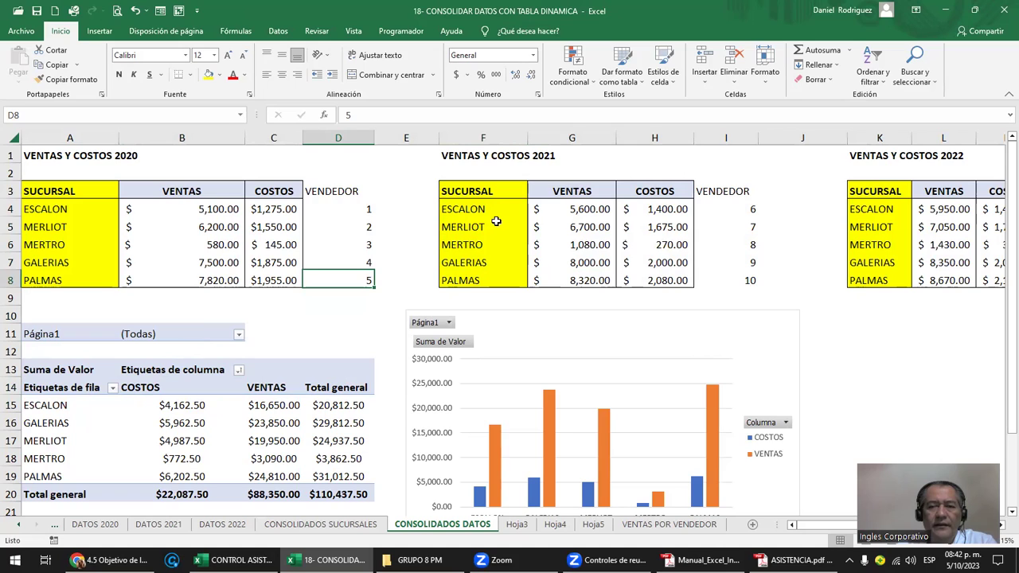
Copy the 2021 VENDEDOR column and paste it beside the 2022 table.
{"action": "left_click_drag", "start_coordinate": [353, 188], "coordinate": [360, 271]}
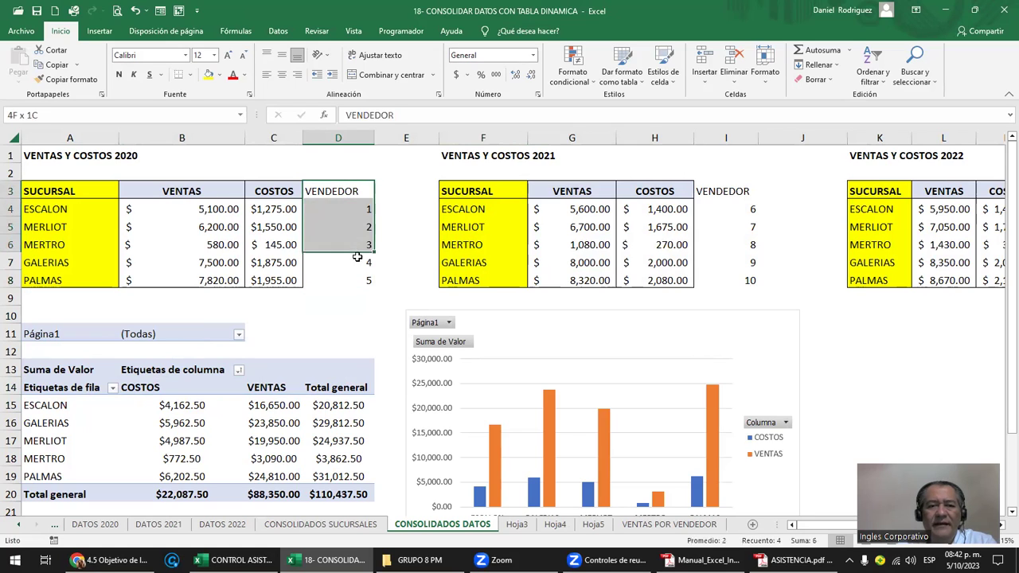
{"action": "left_click", "coordinate": [485, 209]}
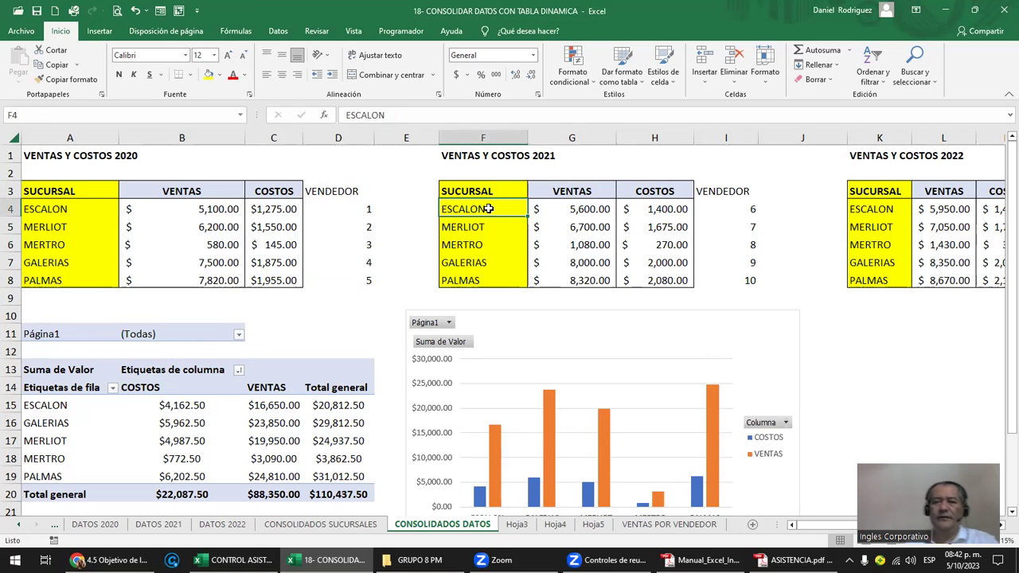
{"action": "key", "text": "Right"}
{"action": "key", "text": "Right"}
{"action": "key", "text": "Right"}
{"action": "key", "text": "Right"}
{"action": "key", "text": "Up"}
{"action": "key", "text": "Left"}
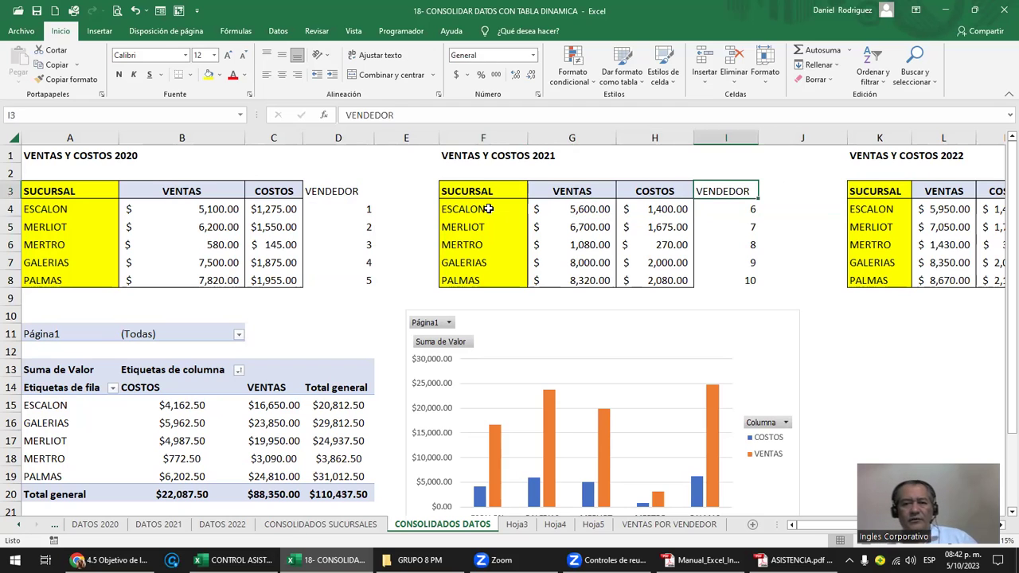
{"action": "key", "text": "shift+Down"}
{"action": "key", "text": "shift+Down"}
{"action": "key", "text": "shift+Down"}
{"action": "key", "text": "shift+Down"}
{"action": "key", "text": "shift+Down"}
{"action": "key", "text": "ctrl+c"}
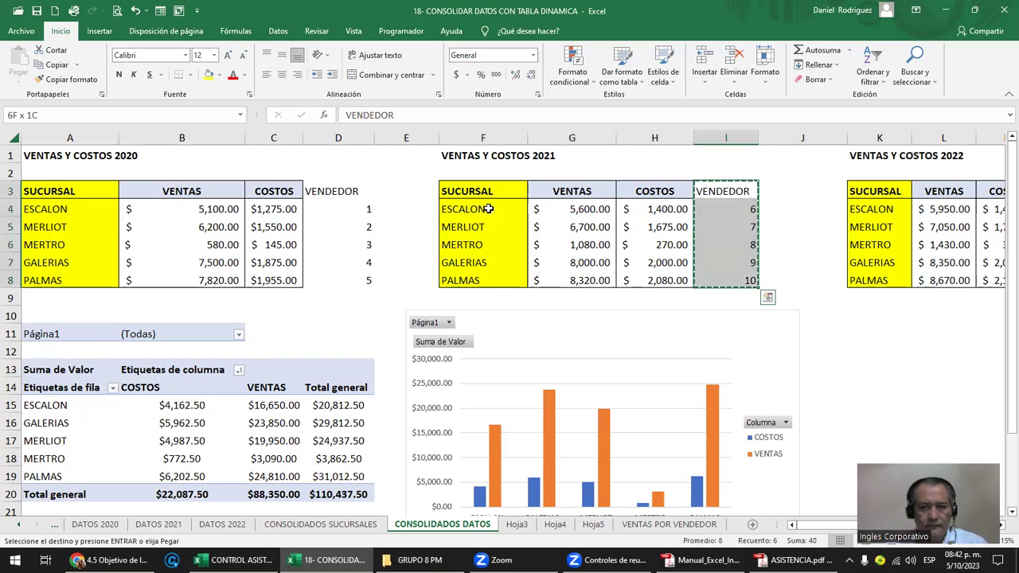
{"action": "key", "text": "Right"}
{"action": "key", "text": "Right"}
{"action": "key", "text": "Right"}
Number the 2022 sellers 11, 12, 13, 14 and 15.
{"action": "key", "text": "Right"}
{"action": "key", "text": "Right"}
{"action": "key", "text": "Return"}
{"action": "key", "text": "Down"}
{"action": "type", "text": "11"}
{"action": "key", "text": "Return"}
{"action": "type", "text": "12"}
{"action": "key", "text": "Return"}
{"action": "type", "text": "13"}
{"action": "key", "text": "Return"}
{"action": "type", "text": "14"}
{"action": "key", "text": "Return"}
{"action": "type", "text": "15"}
{"action": "key", "text": "Right"}
{"action": "key", "text": "Right"}
{"action": "key", "text": "Right"}
{"action": "key", "text": "Right"}
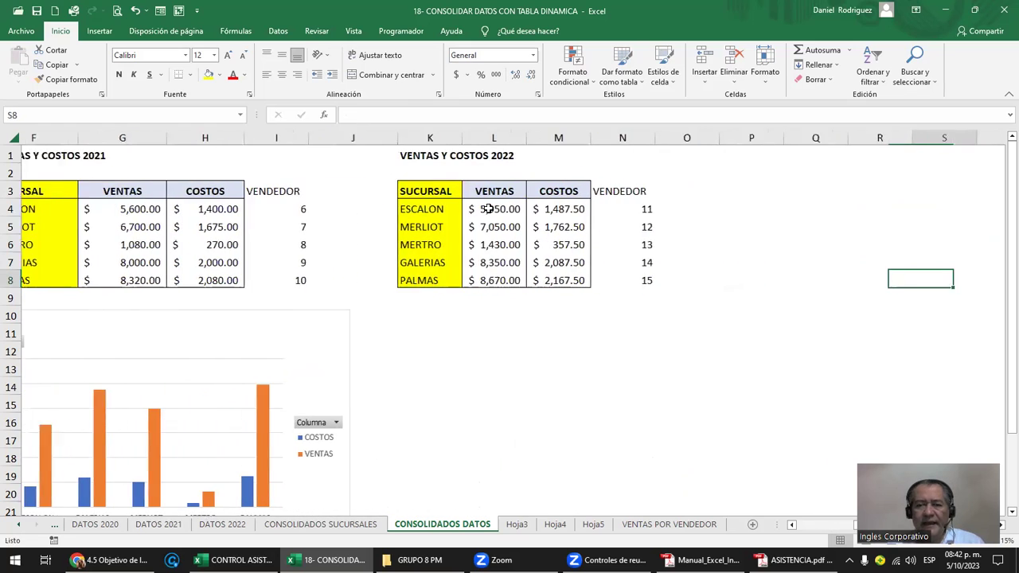
{"action": "key", "text": "Right"}
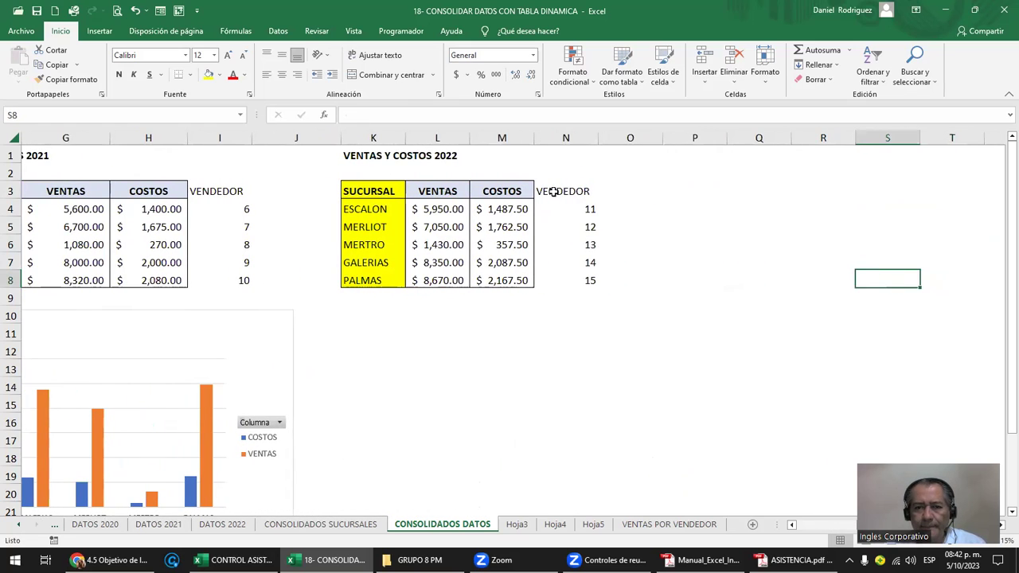
Copy the 2022 VENDEDOR column with its header into Q3.
{"action": "left_click_drag", "start_coordinate": [563, 191], "coordinate": [590, 274]}
{"action": "key", "text": "ctrl+c"}
{"action": "left_click", "coordinate": [770, 193]}
{"action": "key", "text": "ctrl+v"}
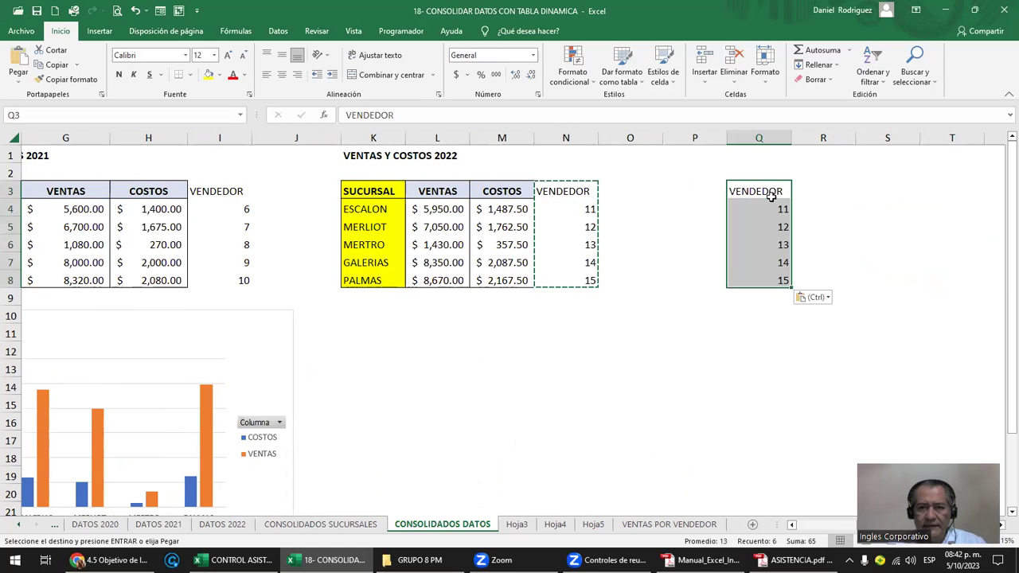
Add a bold VENDEDORES title in Q1.
{"action": "key", "text": "Up"}
{"action": "key", "text": "Up"}
{"action": "key", "text": "ctrl+n"}
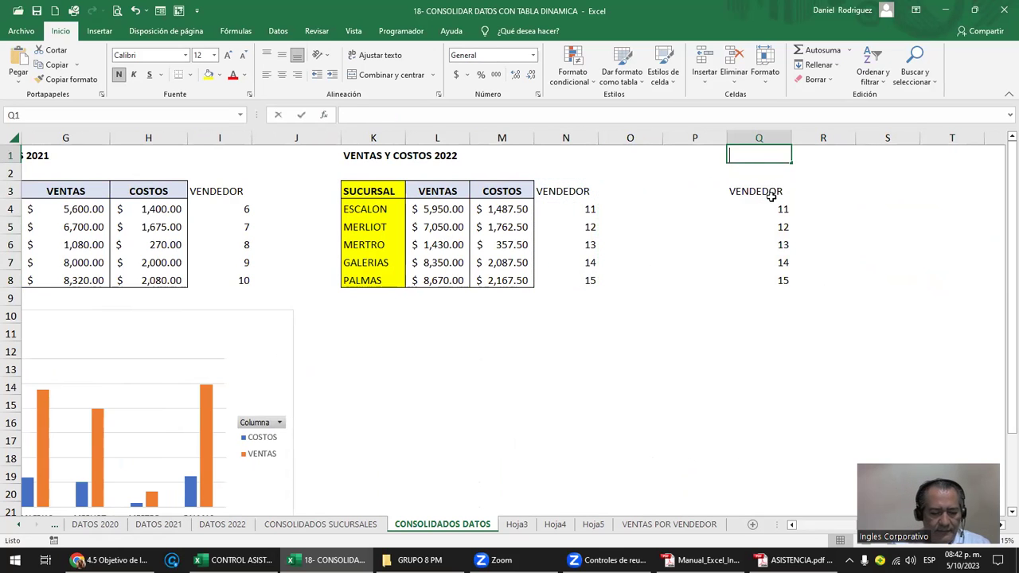
{"action": "type", "text": "VENDEDORES"}
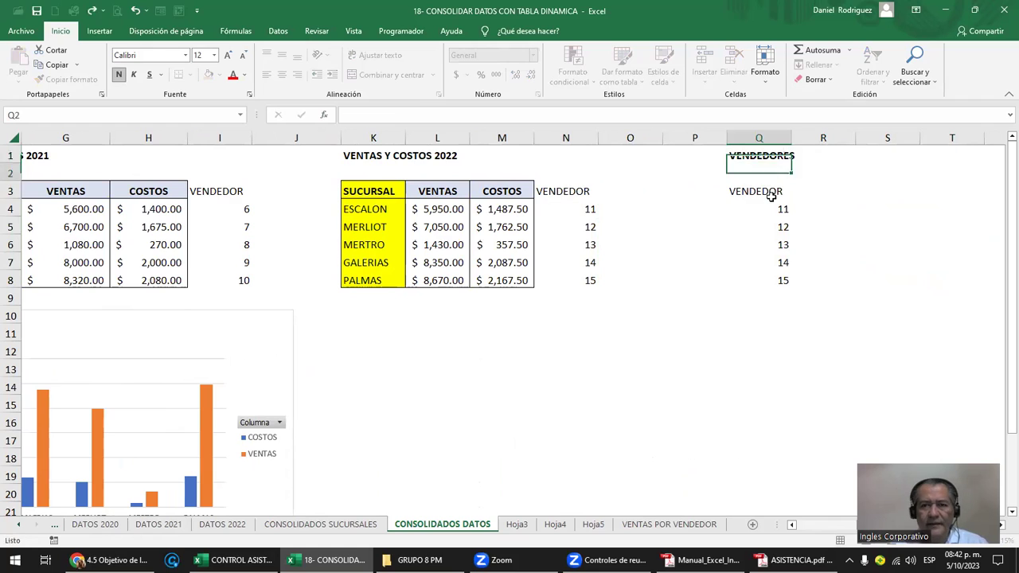
{"action": "key", "text": "Return"}
Enter the headers NOMBRE, DUI and COMISION in R3:T3.
{"action": "key", "text": "Down"}
{"action": "key", "text": "Down"}
{"action": "key", "text": "Right"}
{"action": "key", "text": "Up"}
{"action": "type", "text": "NOMBR"}
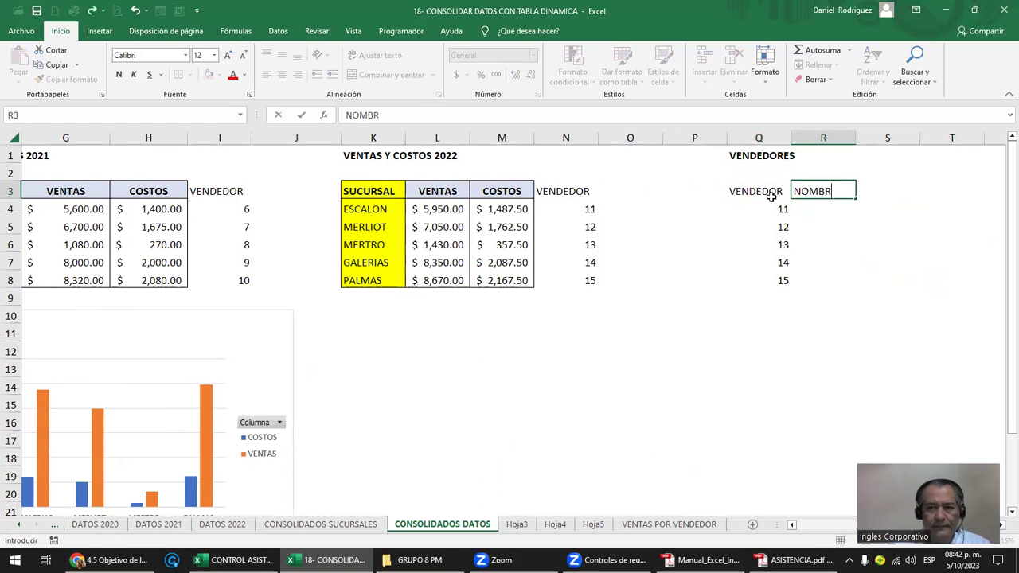
{"action": "type", "text": "E"}
{"action": "key", "text": "Tab"}
{"action": "type", "text": "DUI"}
{"action": "key", "text": "Tab"}
{"action": "type", "text": "COMISION"}
{"action": "key", "text": "Tab"}
Number the vendors 1 and 2 in Q4:Q5 and fill the series down to 15.
{"action": "key", "text": "Down"}
{"action": "key", "text": "Left"}
{"action": "key", "text": "Left"}
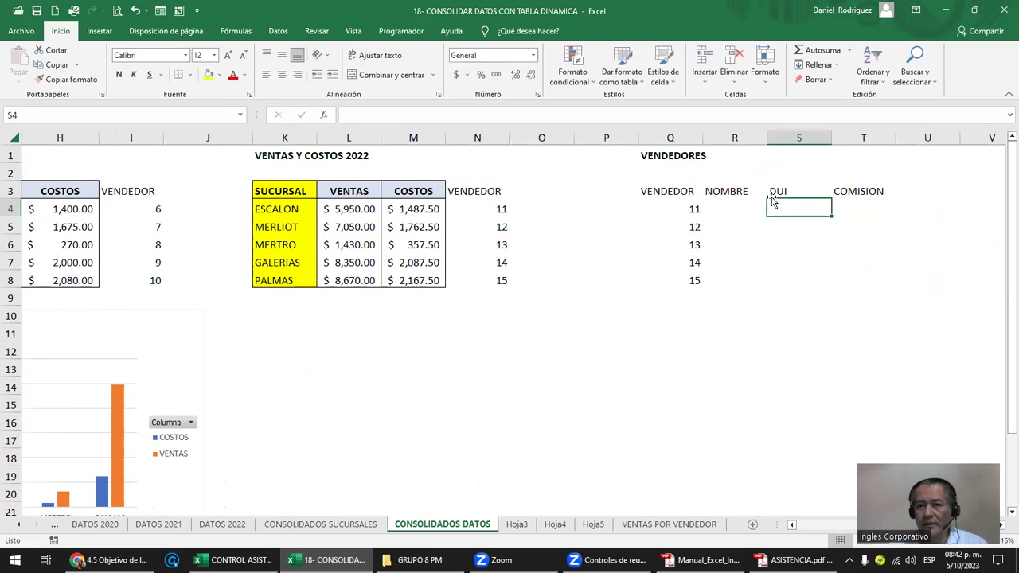
{"action": "left_click", "coordinate": [715, 209]}
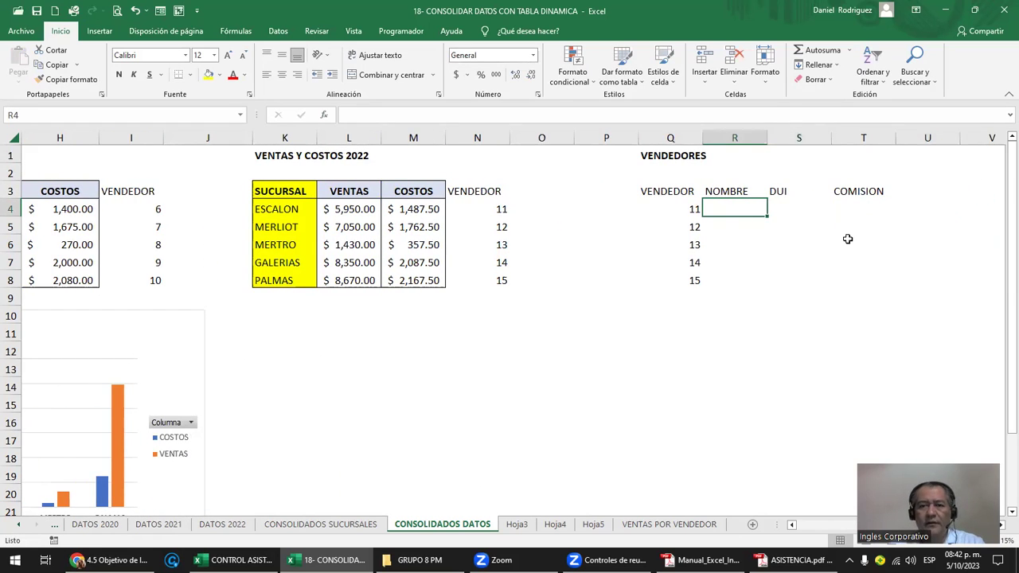
{"action": "left_click", "coordinate": [690, 209]}
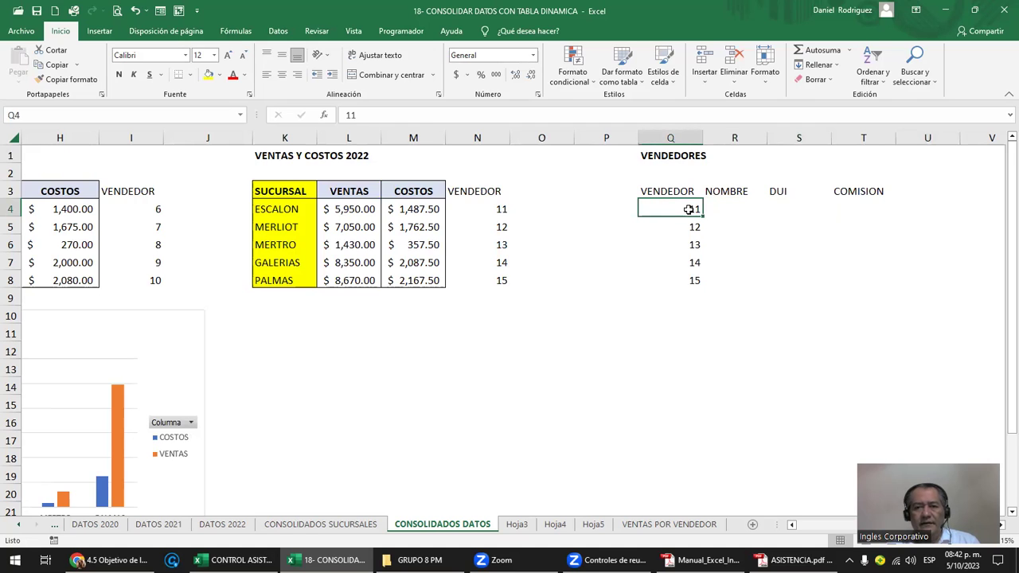
{"action": "type", "text": "1"}
{"action": "key", "text": "Down"}
{"action": "type", "text": "2"}
{"action": "key", "text": "Return"}
{"action": "left_click", "coordinate": [688, 209]}
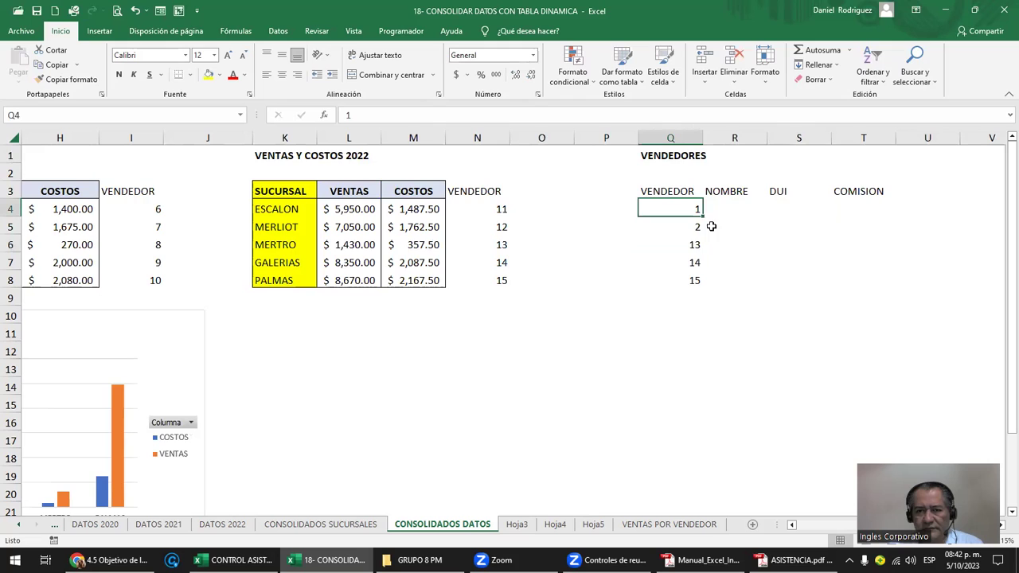
{"action": "left_click_drag", "start_coordinate": [689, 209], "coordinate": [706, 462]}
{"action": "left_click", "coordinate": [674, 207]}
Enter the first three vendors' names in the NOMBRE column.
{"action": "left_click", "coordinate": [723, 207]}
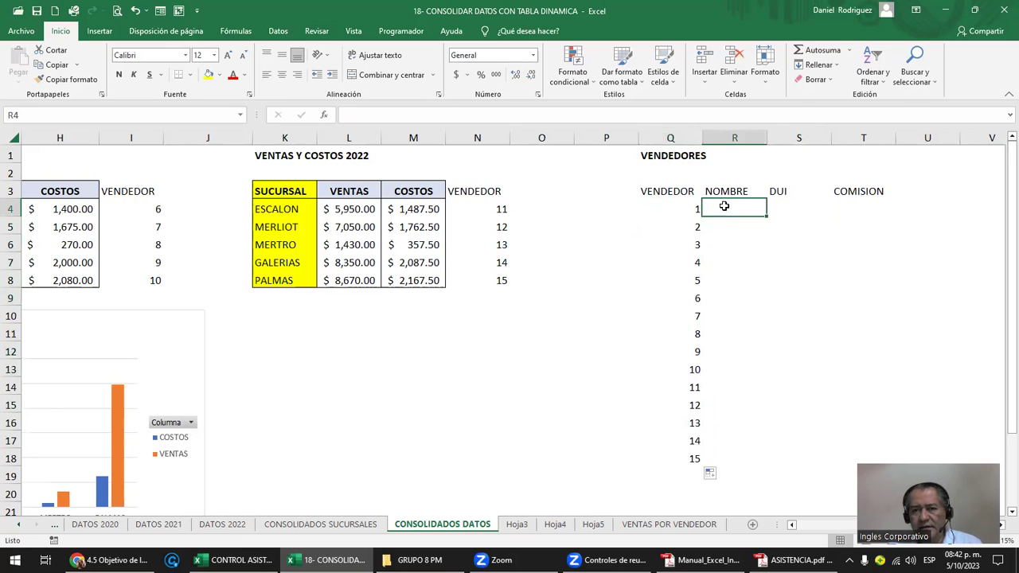
{"action": "type", "text": "JU"}
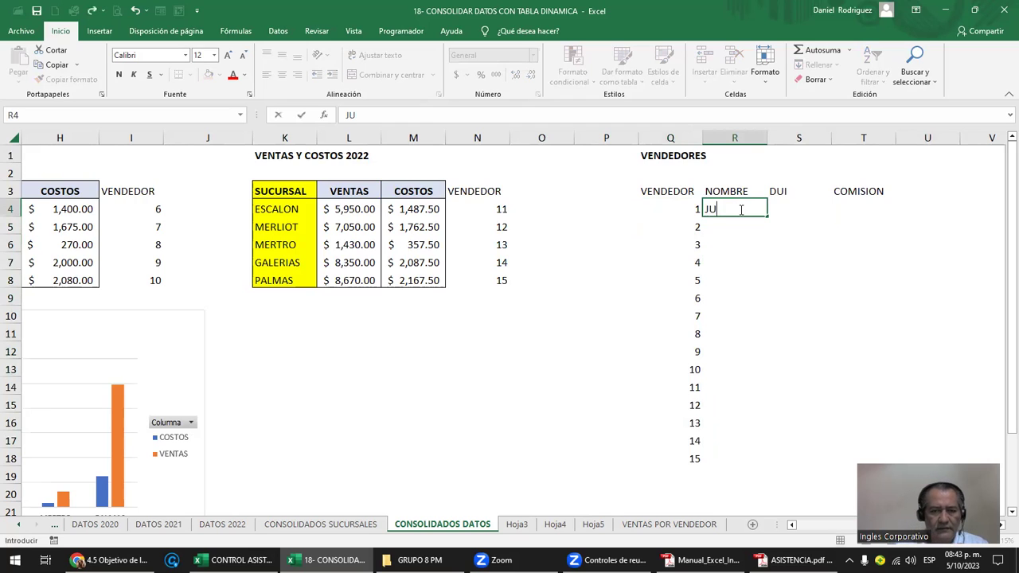
{"action": "key", "text": "Return"}
{"action": "type", "text": "CARLOS"}
{"action": "key", "text": "Return"}
{"action": "type", "text": "LOLO"}
{"action": "key", "text": "Return"}
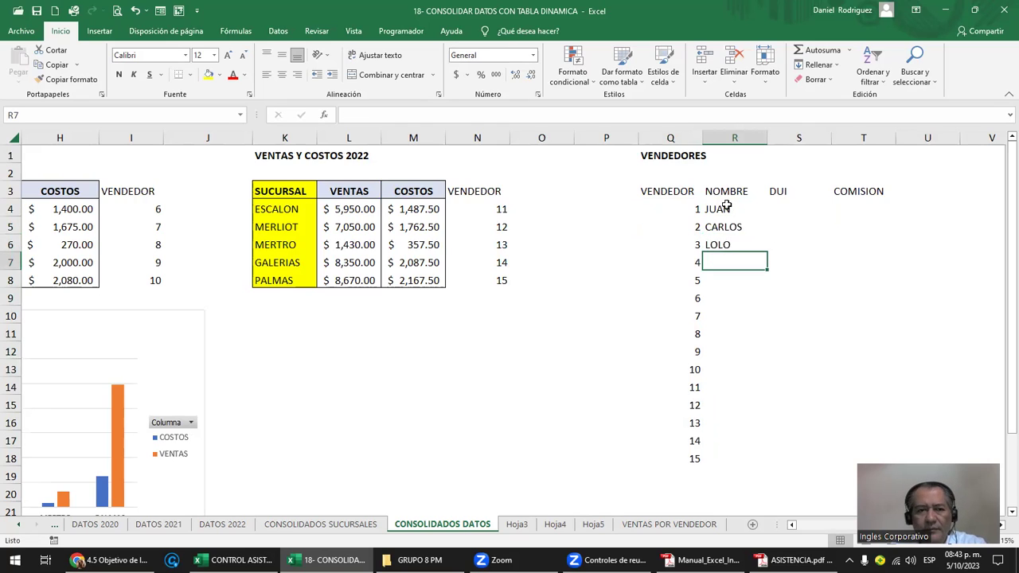
Delete the DUI column and centre the vendor numbers in column Q.
{"action": "right_click", "coordinate": [796, 139]}
{"action": "left_click", "coordinate": [843, 262]}
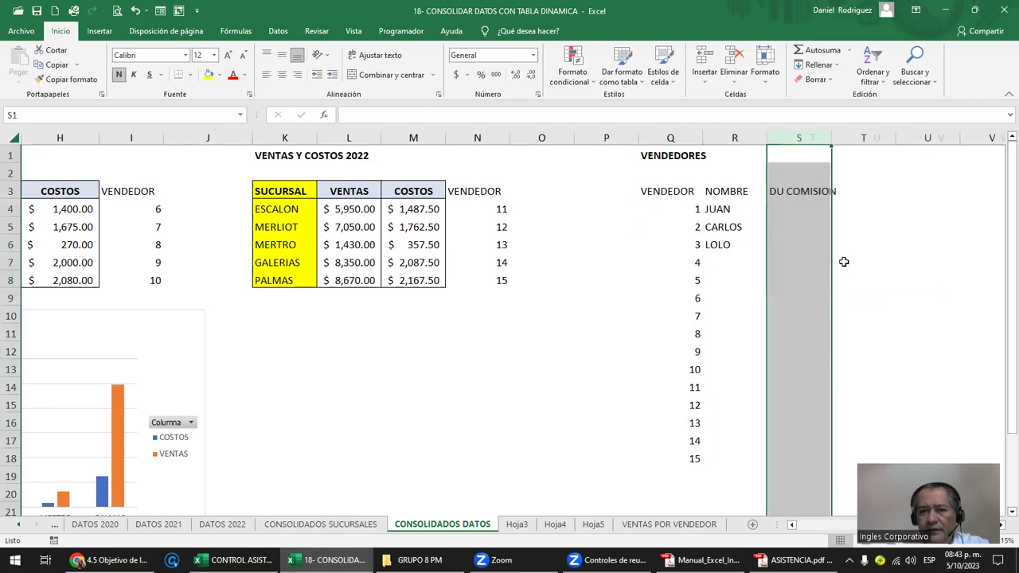
{"action": "left_click", "coordinate": [673, 210]}
{"action": "left_click", "coordinate": [664, 137]}
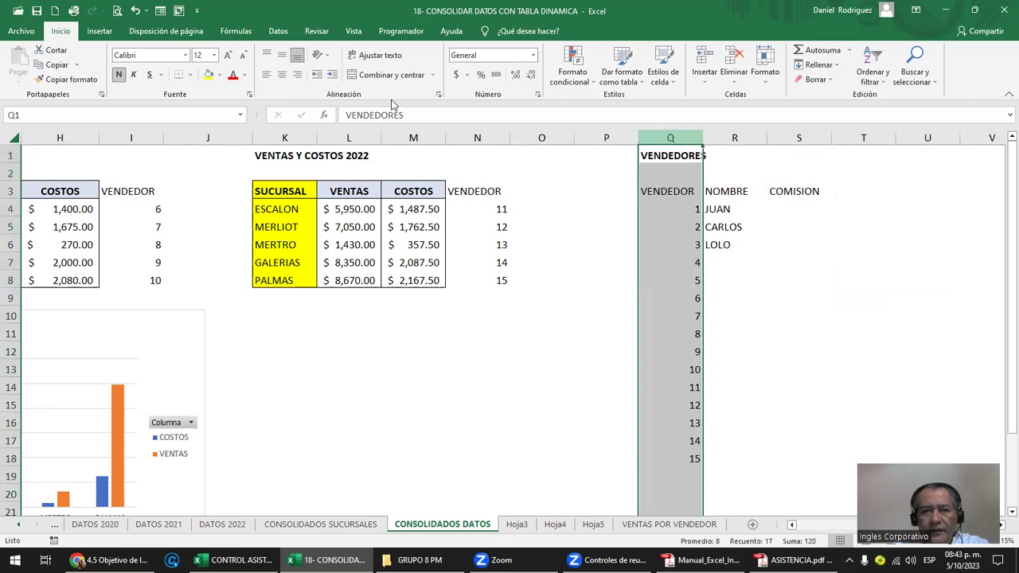
{"action": "left_click", "coordinate": [282, 74]}
{"action": "left_click", "coordinate": [674, 207]}
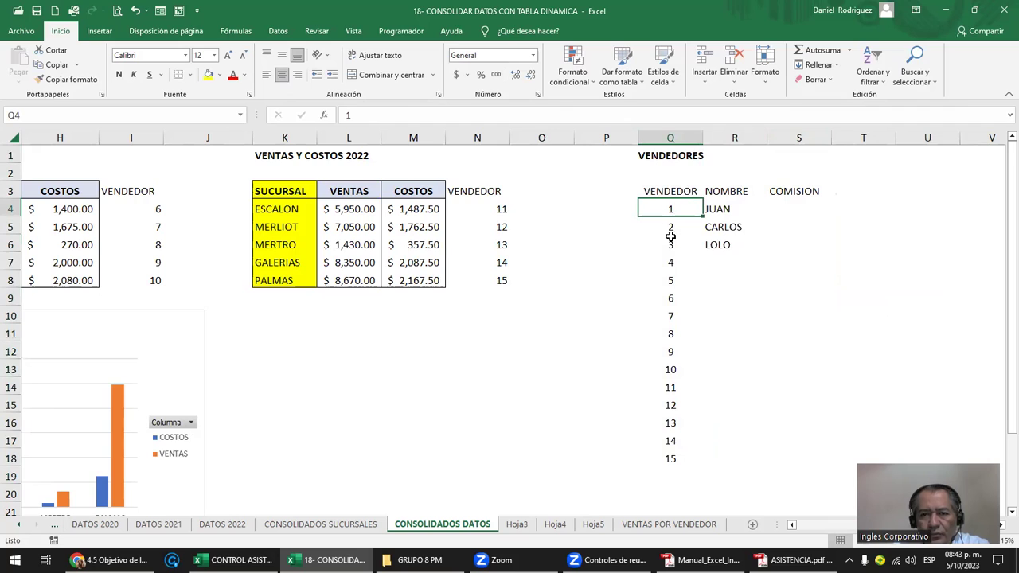
Format the COMISION column as percentages.
{"action": "left_click", "coordinate": [788, 204]}
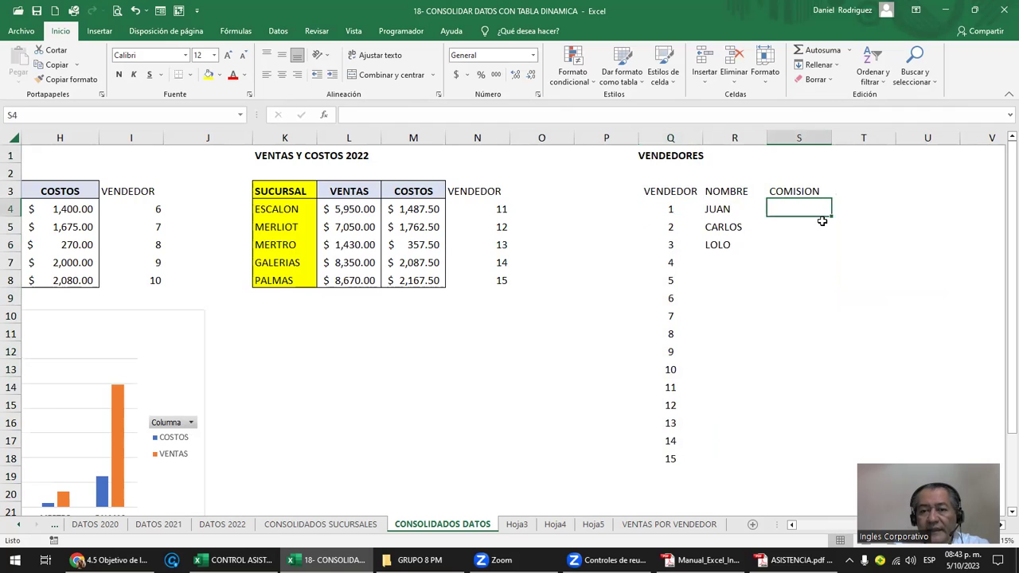
{"action": "type", "text": "2"}
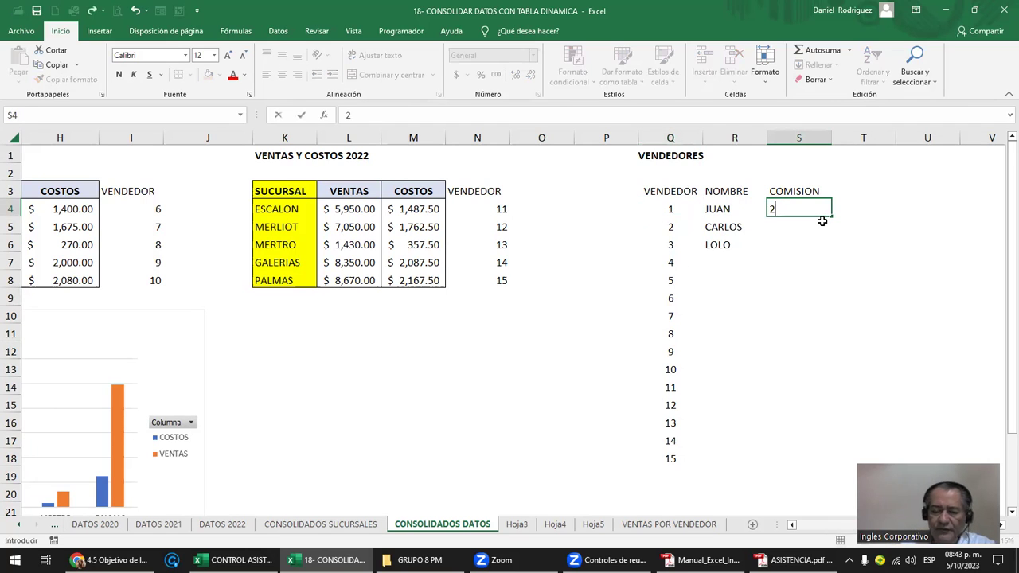
{"action": "key", "text": "Escape"}
{"action": "left_click", "coordinate": [808, 137]}
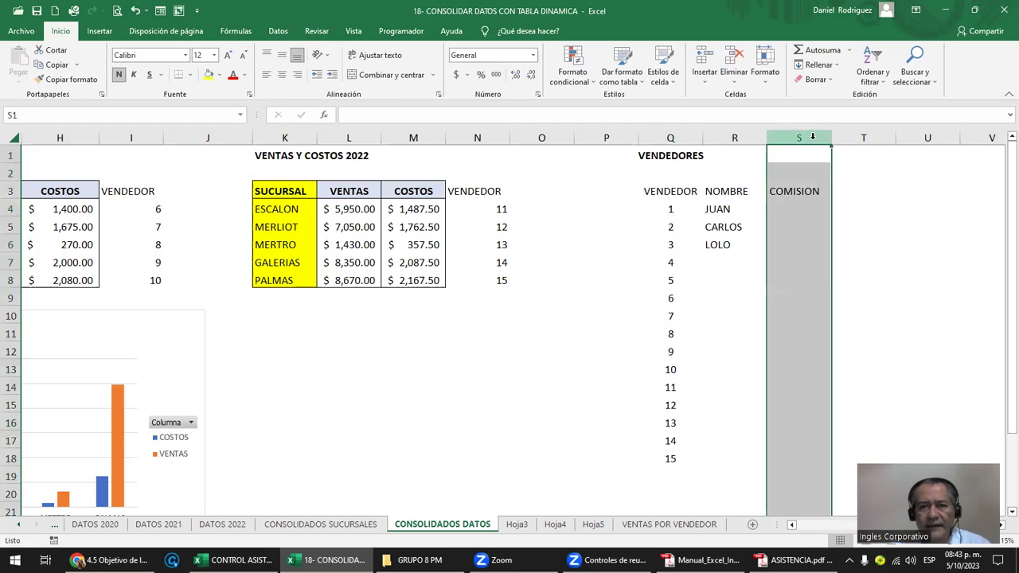
{"action": "left_click", "coordinate": [481, 74]}
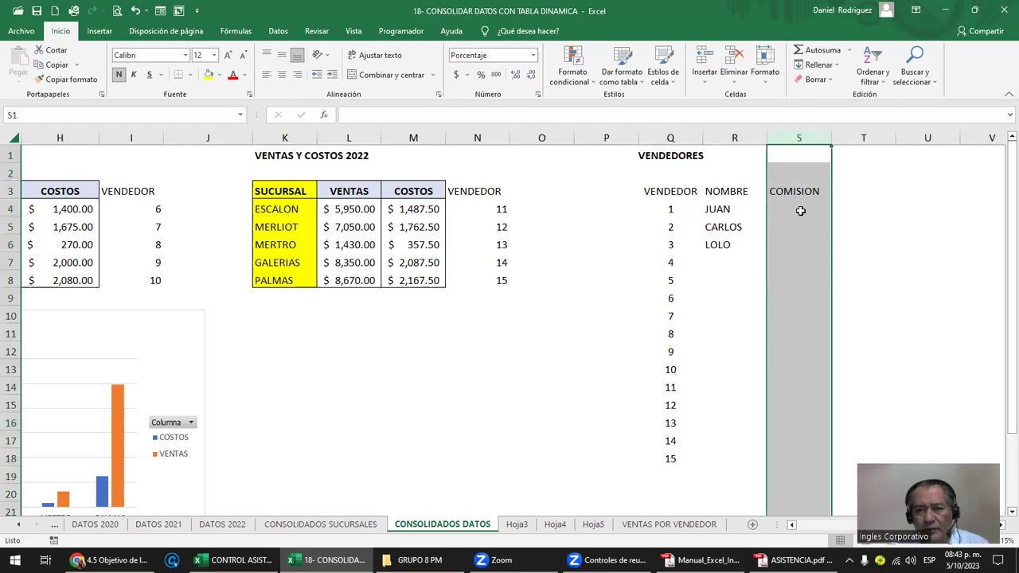
Enter commissions of 2%, 3% and 3% for the first three vendors.
{"action": "left_click", "coordinate": [804, 209]}
{"action": "type", "text": "2"}
{"action": "key", "text": "Return"}
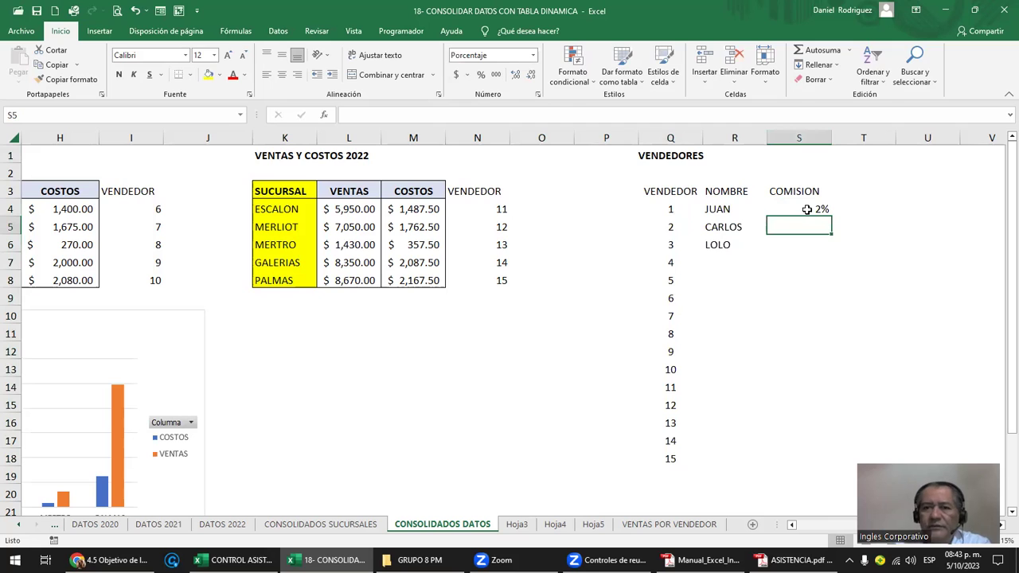
{"action": "type", "text": "3"}
{"action": "key", "text": "Return"}
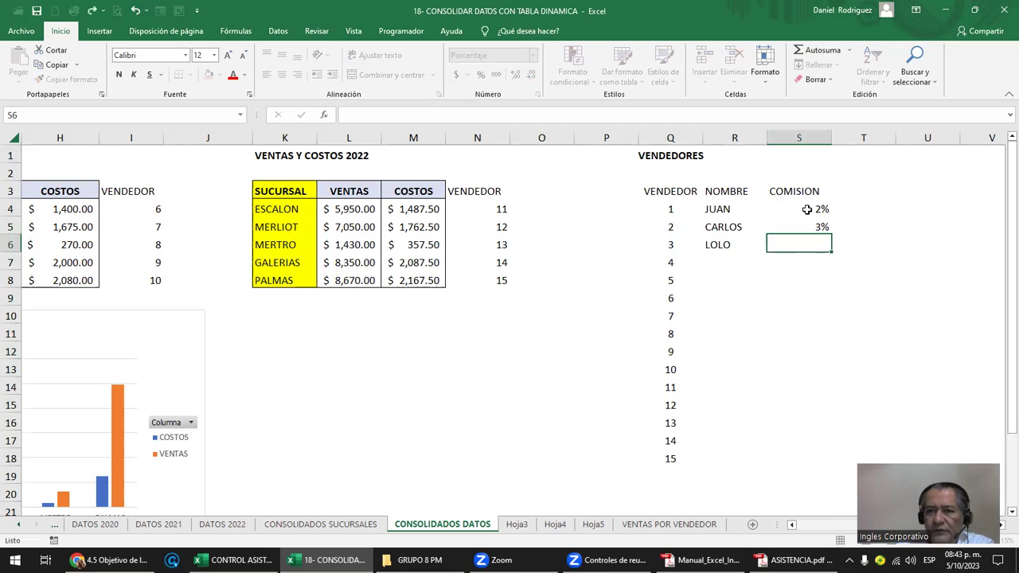
{"action": "type", "text": "3"}
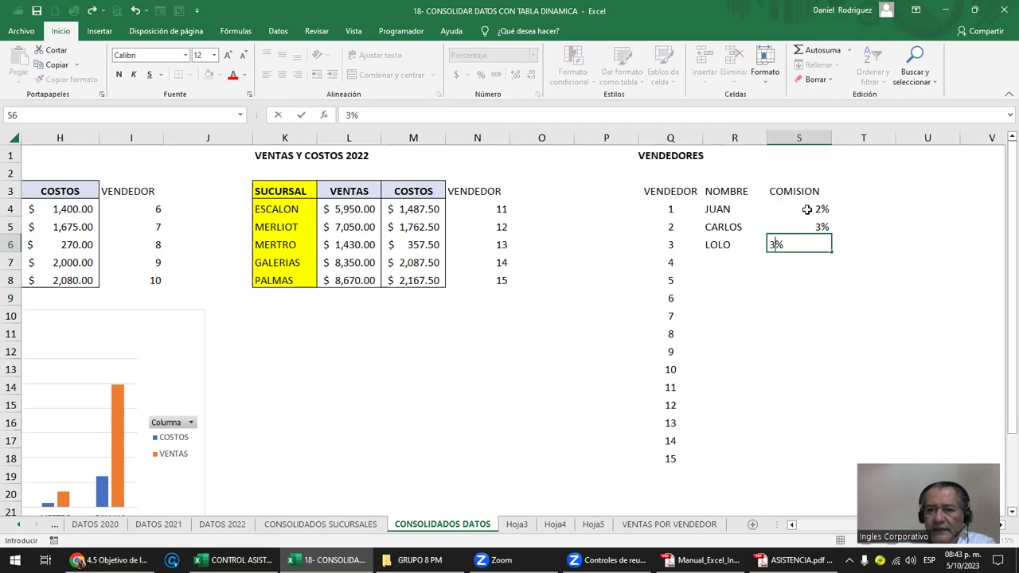
{"action": "key", "text": "Return"}
{"action": "key", "text": "Left"}
{"action": "key", "text": "Left"}
{"action": "key", "text": "Left"}
{"action": "key", "text": "Left"}
{"action": "key", "text": "Left"}
{"action": "key", "text": "Left"}
{"action": "key", "text": "Left"}
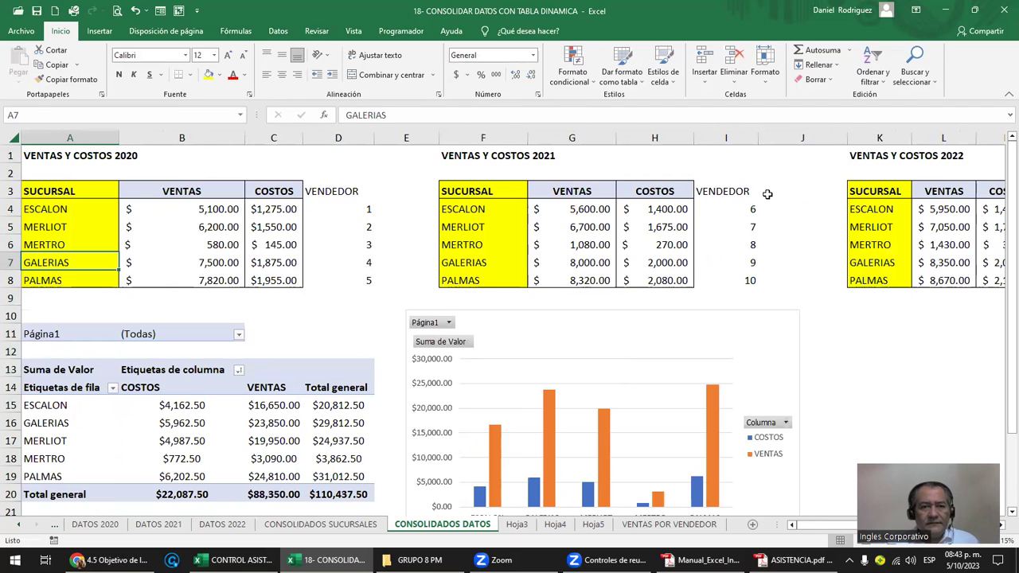
{"action": "left_click", "coordinate": [407, 138]}
{"action": "right_click", "coordinate": [404, 142]}
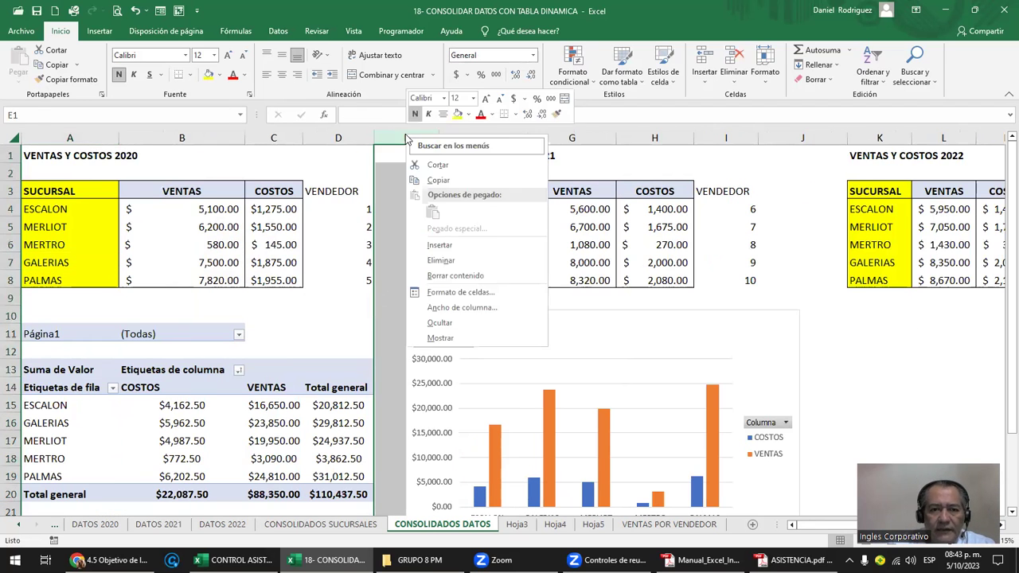
Insert a new column E in the 2020 table headed COMISION.
{"action": "left_click", "coordinate": [449, 246]}
{"action": "left_click", "coordinate": [391, 191]}
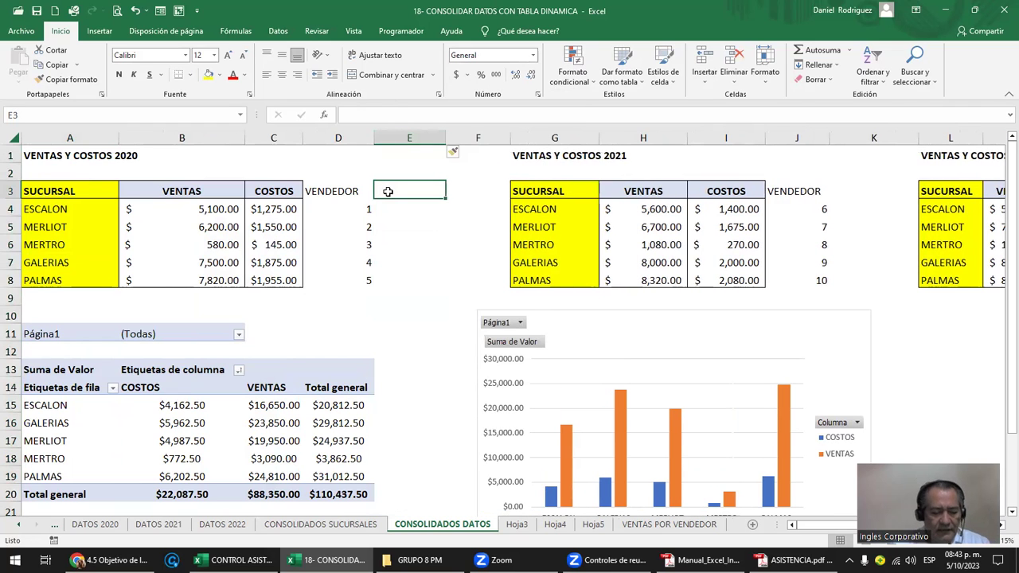
{"action": "type", "text": "COMISION"}
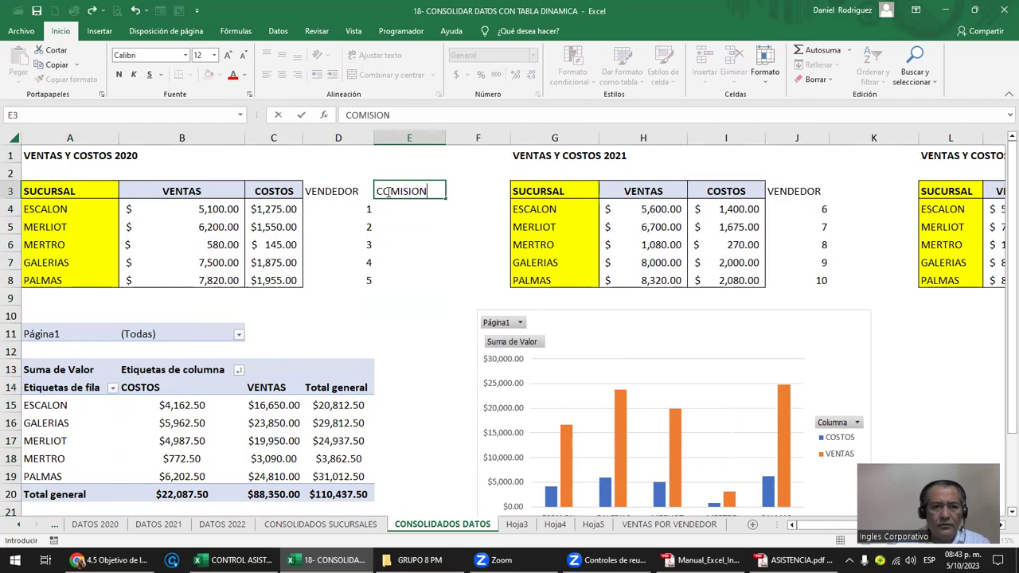
{"action": "key", "text": "Return"}
Enter =B4*T4 in E4 so ESCALON's commission shows $102.00.
{"action": "type", "text": "="}
{"action": "key", "text": "Left"}
{"action": "key", "text": "Left"}
{"action": "key", "text": "Left"}
{"action": "type", "text": "*"}
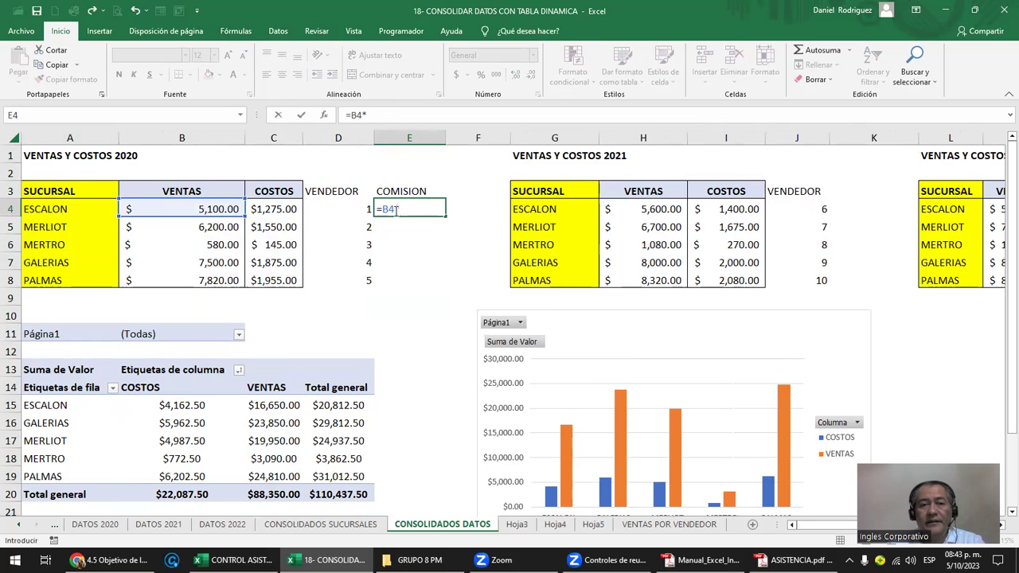
{"action": "left_click", "coordinate": [355, 209]}
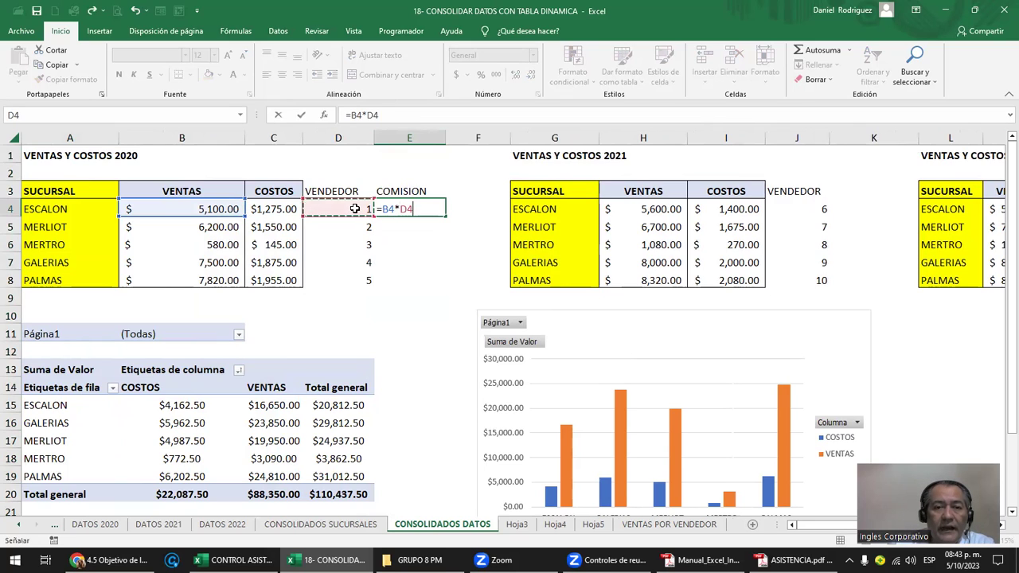
{"action": "key", "text": "Right"}
{"action": "key", "text": "Right"}
{"action": "key", "text": "Right"}
{"action": "key", "text": "Right"}
{"action": "key", "text": "Right"}
{"action": "key", "text": "Right"}
{"action": "key", "text": "Right"}
{"action": "key", "text": "Right"}
{"action": "key", "text": "Right"}
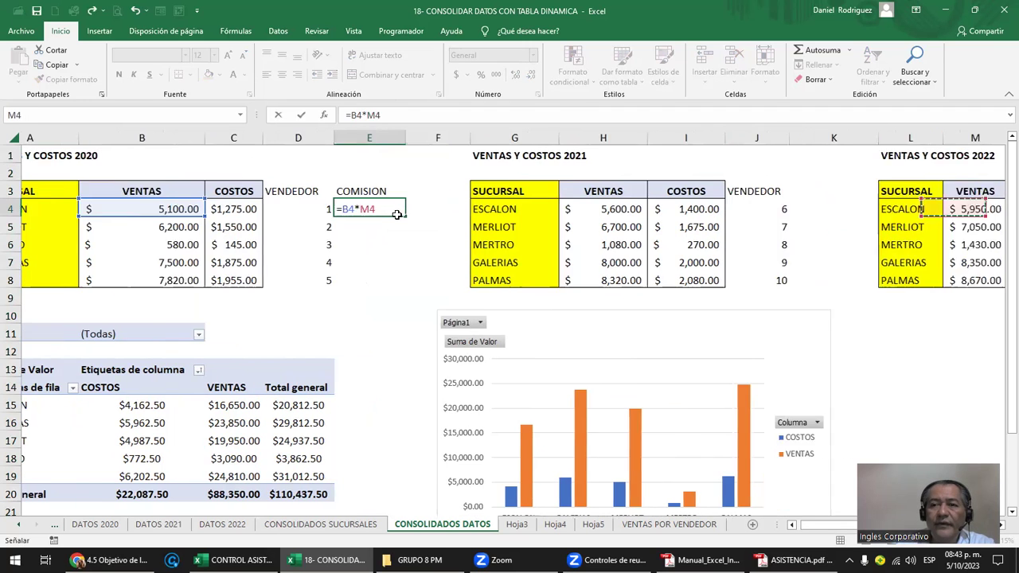
{"action": "key", "text": "Right"}
{"action": "key", "text": "Right"}
{"action": "key", "text": "Right"}
{"action": "key", "text": "Right"}
{"action": "key", "text": "Right"}
{"action": "key", "text": "Right"}
{"action": "key", "text": "Right"}
{"action": "key", "text": "Right"}
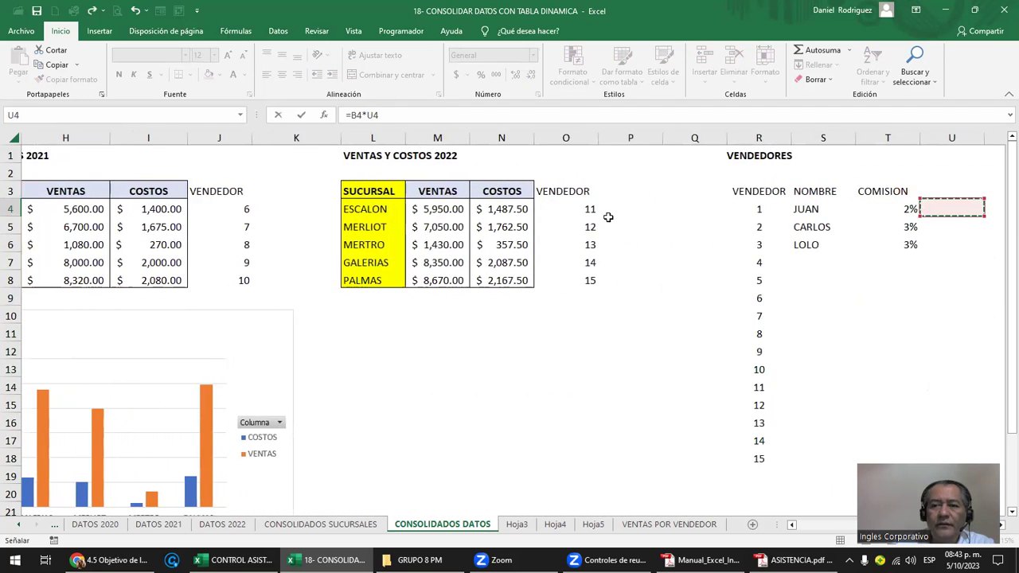
{"action": "left_click", "coordinate": [906, 205]}
{"action": "key", "text": "Return"}
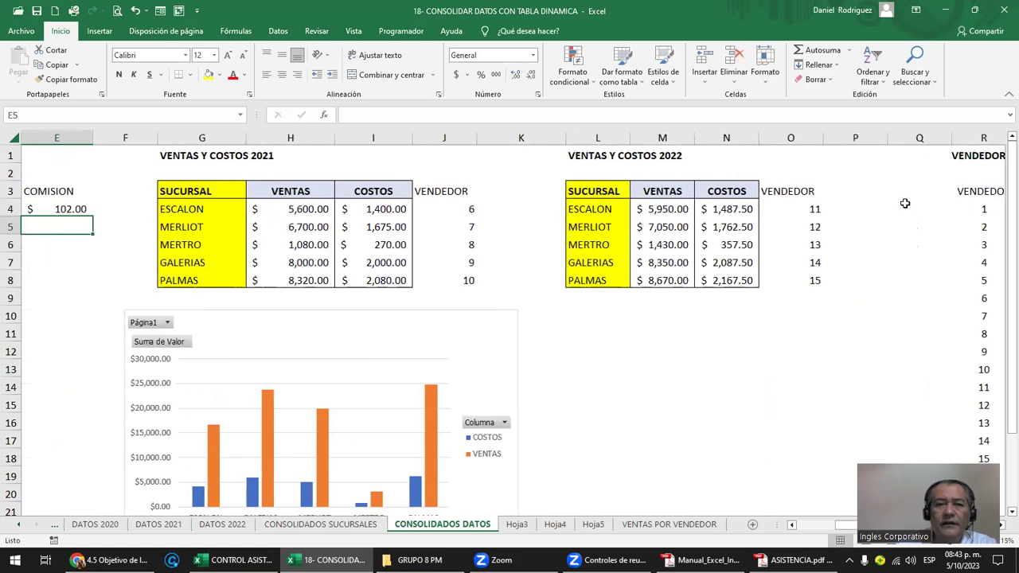
Review the ESCALON and MERLIOT values around the new commission result.
{"action": "key", "text": "Left"}
{"action": "key", "text": "Left"}
{"action": "key", "text": "Up"}
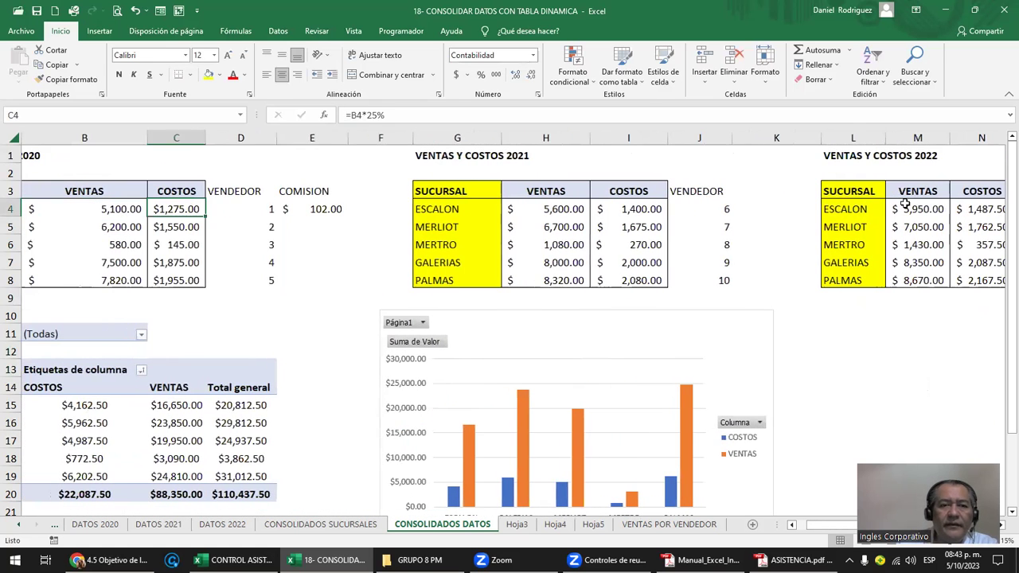
{"action": "key", "text": "Right"}
{"action": "key", "text": "Right"}
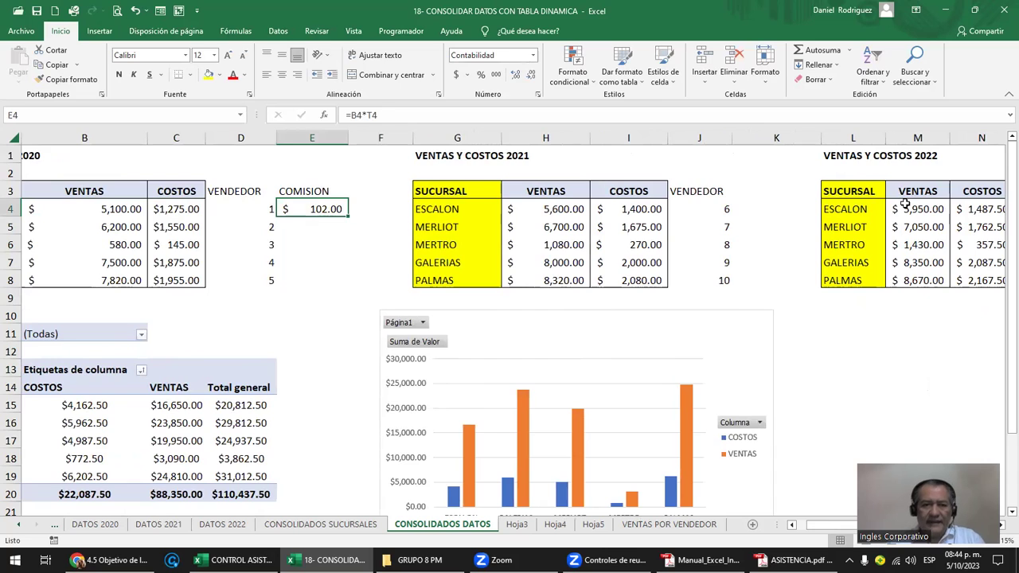
{"action": "key", "text": "Left"}
{"action": "key", "text": "Left"}
{"action": "key", "text": "Left"}
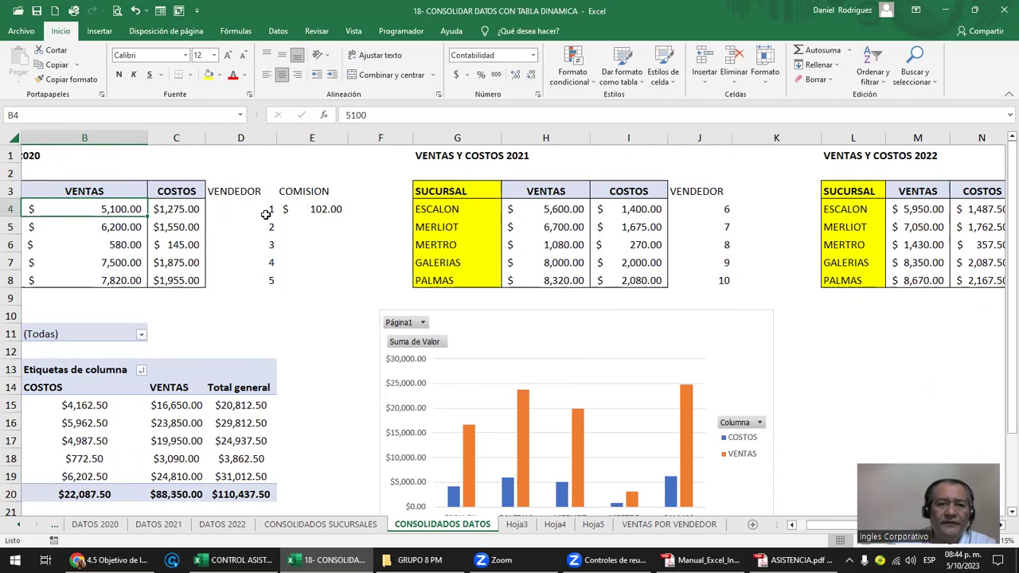
{"action": "key", "text": "Right"}
{"action": "key", "text": "Down"}
{"action": "key", "text": "Left"}
{"action": "key", "text": "Left"}
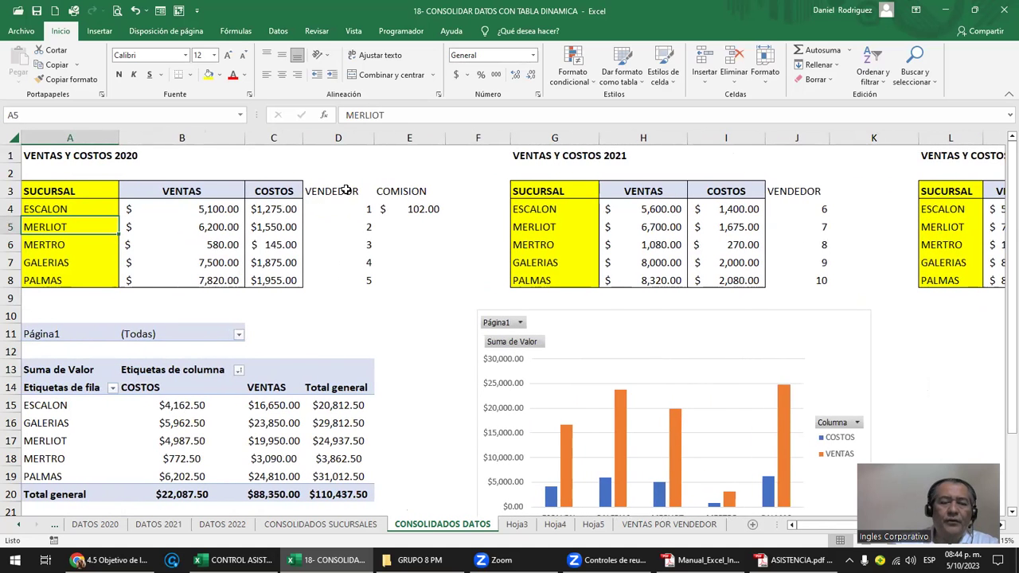
Fill the 2020 and 2021 VENDEDOR columns green.
{"action": "left_click_drag", "start_coordinate": [76, 191], "coordinate": [69, 280]}
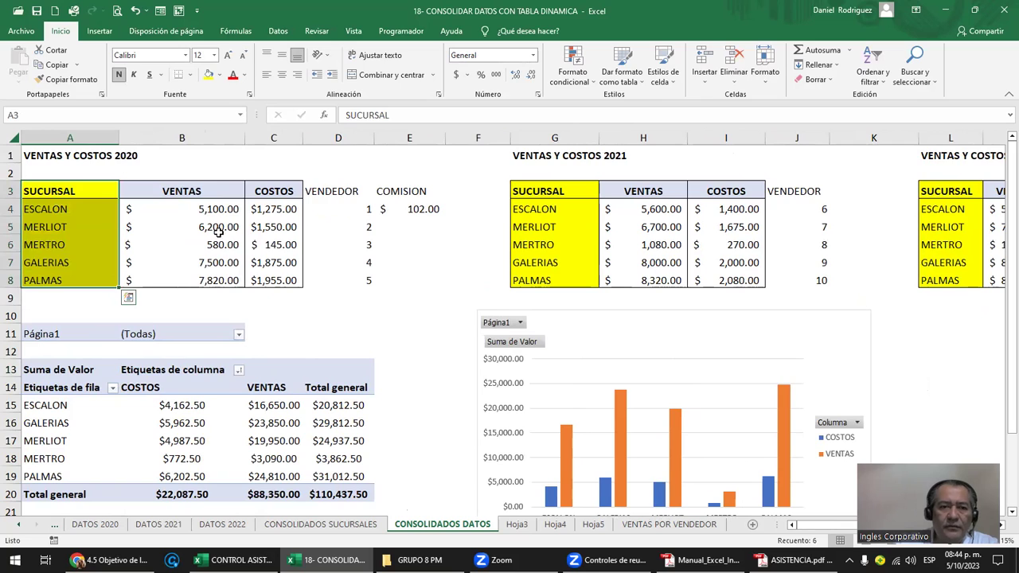
{"action": "left_click", "coordinate": [333, 191]}
{"action": "left_click_drag", "start_coordinate": [342, 191], "coordinate": [341, 279]}
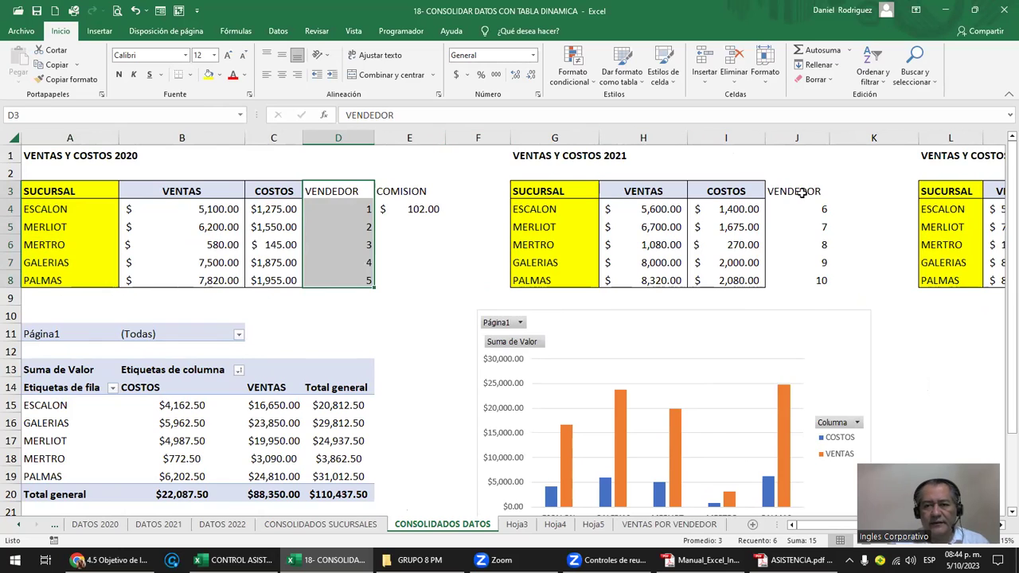
{"action": "left_click_drag", "start_coordinate": [802, 193], "coordinate": [820, 280]}
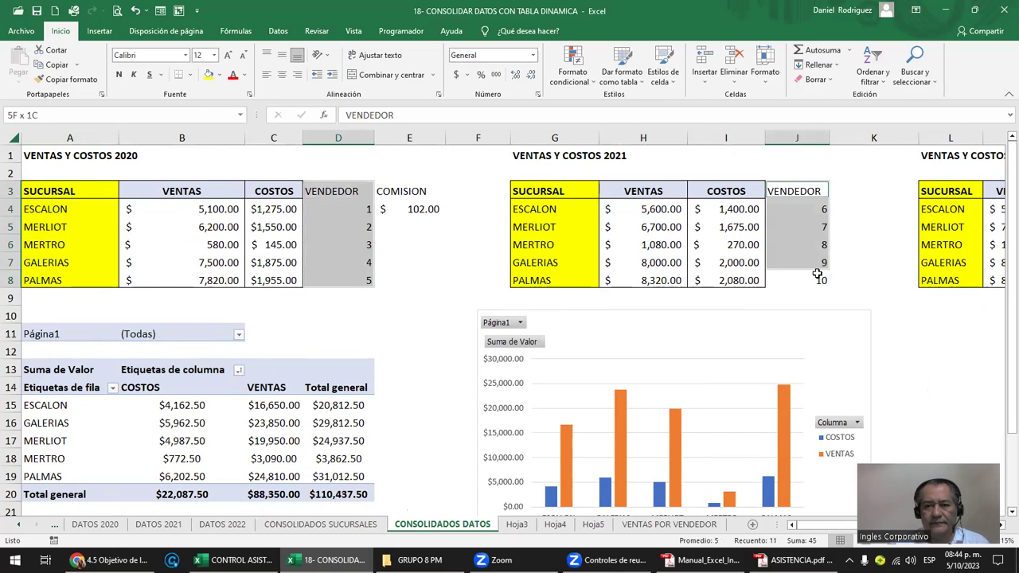
{"action": "left_click", "coordinate": [219, 76]}
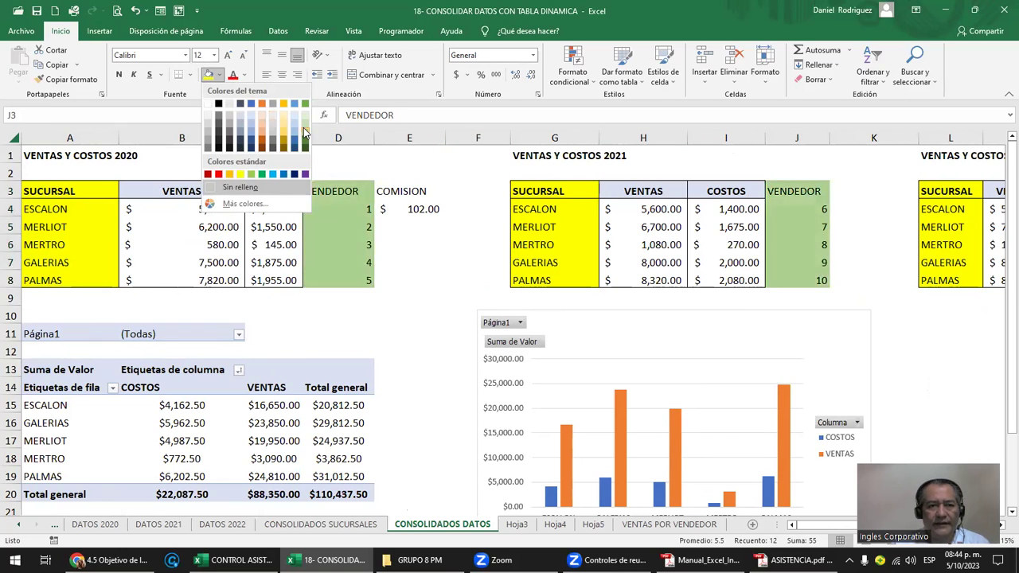
{"action": "left_click", "coordinate": [304, 131]}
{"action": "left_click", "coordinate": [423, 237]}
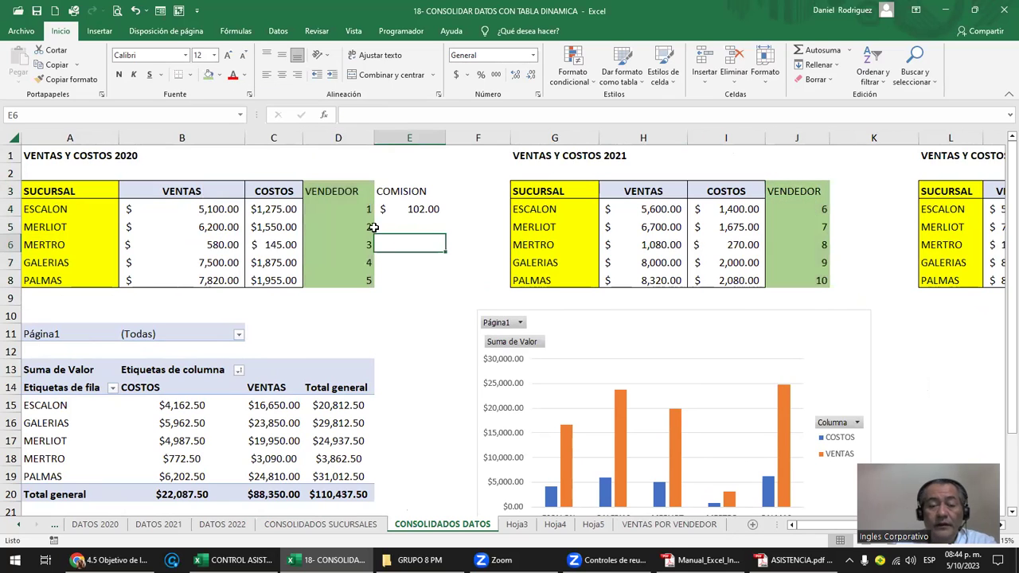
Fill the 2022 VENDEDOR column green with the same colour.
{"action": "left_click", "coordinate": [353, 209]}
{"action": "left_click", "coordinate": [418, 208]}
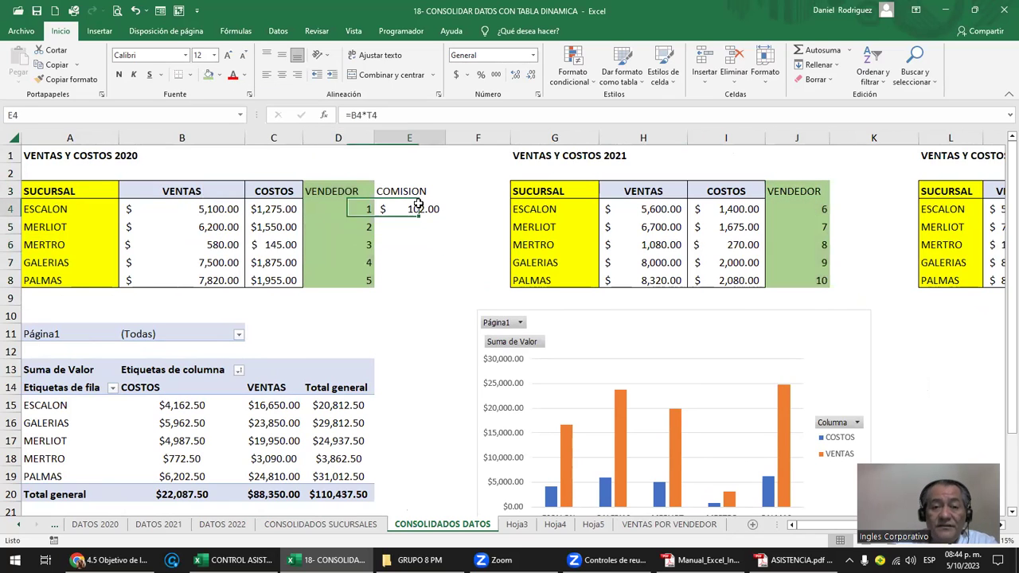
{"action": "left_click", "coordinate": [339, 209]}
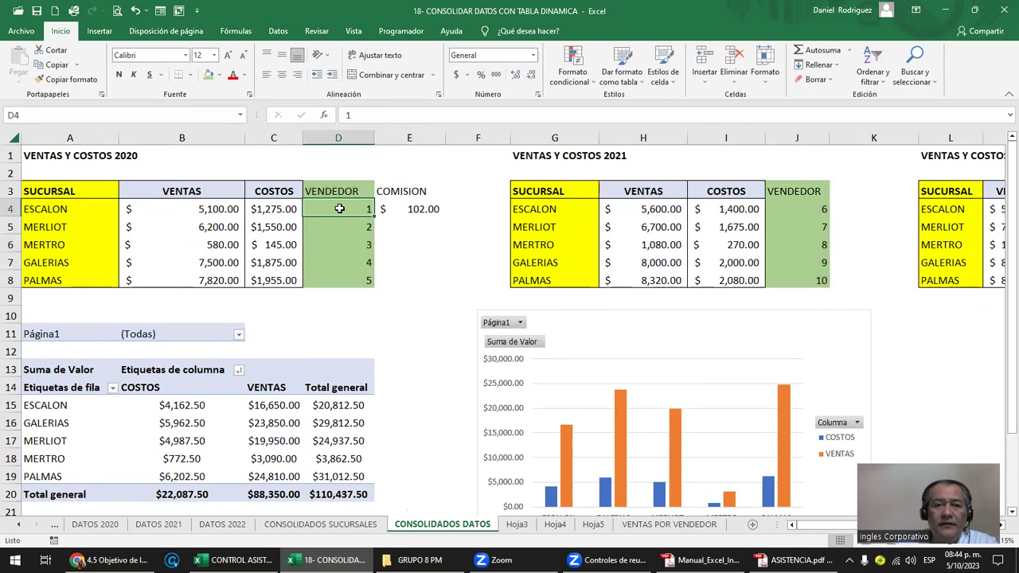
{"action": "left_click", "coordinate": [414, 209]}
{"action": "key", "text": "Right"}
{"action": "key", "text": "Right"}
{"action": "key", "text": "Right"}
{"action": "key", "text": "Right"}
{"action": "key", "text": "Right"}
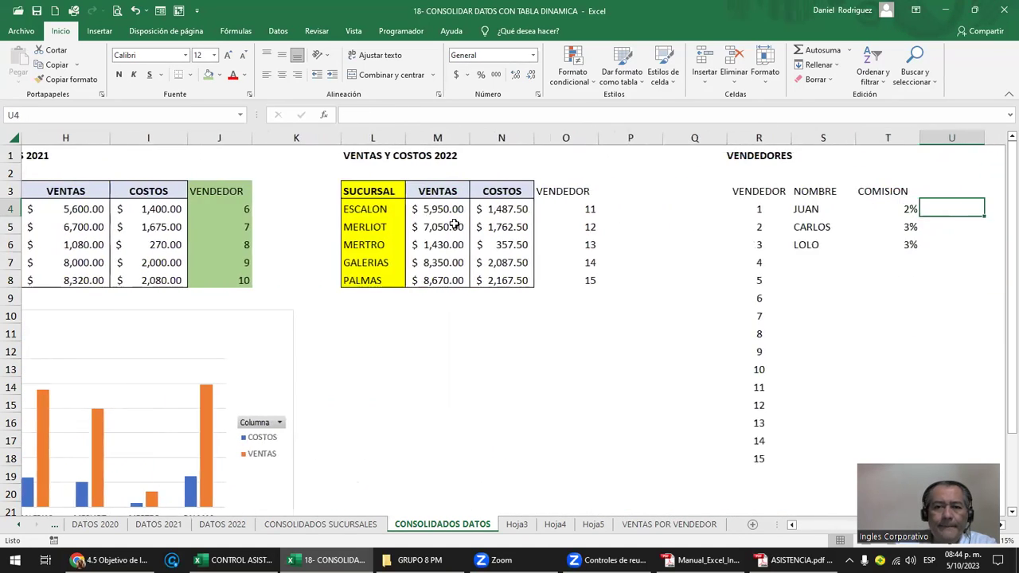
{"action": "key", "text": "Right"}
{"action": "key", "text": "Right"}
{"action": "left_click_drag", "start_coordinate": [414, 192], "coordinate": [412, 274]}
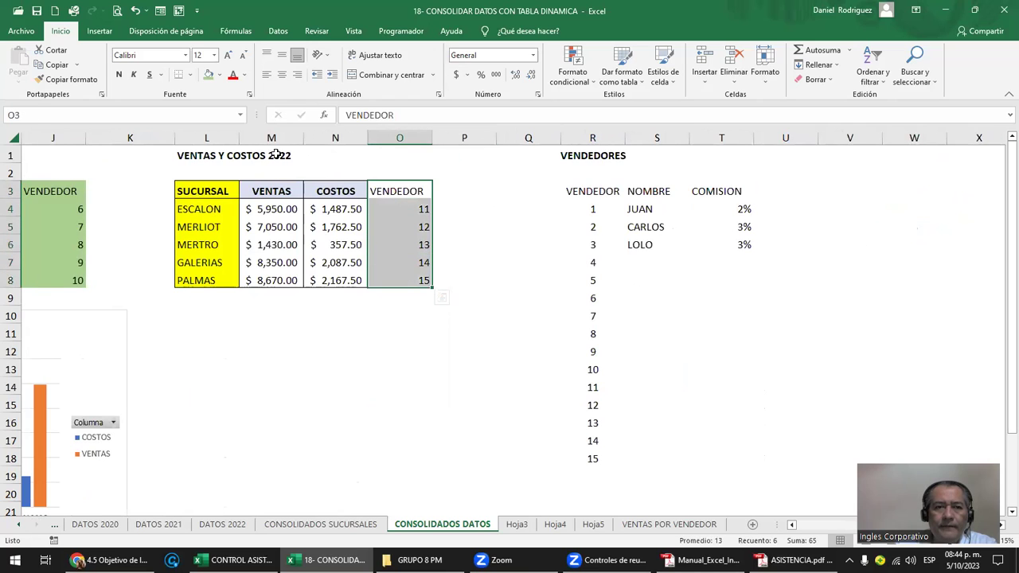
{"action": "left_click", "coordinate": [208, 74]}
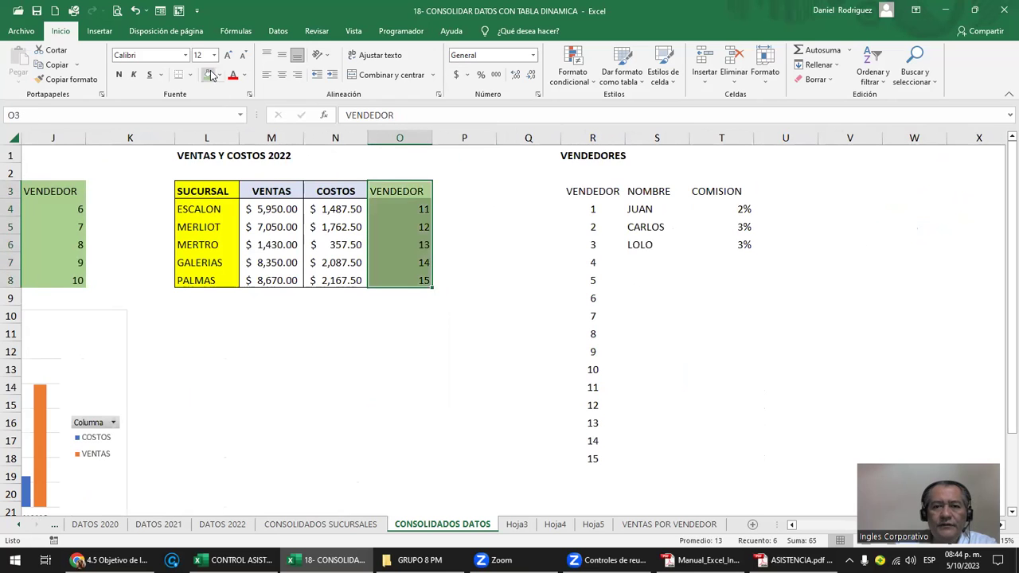
Fill the whole VENDEDORES table green.
{"action": "left_click", "coordinate": [584, 192]}
{"action": "left_click_drag", "start_coordinate": [584, 192], "coordinate": [728, 453]}
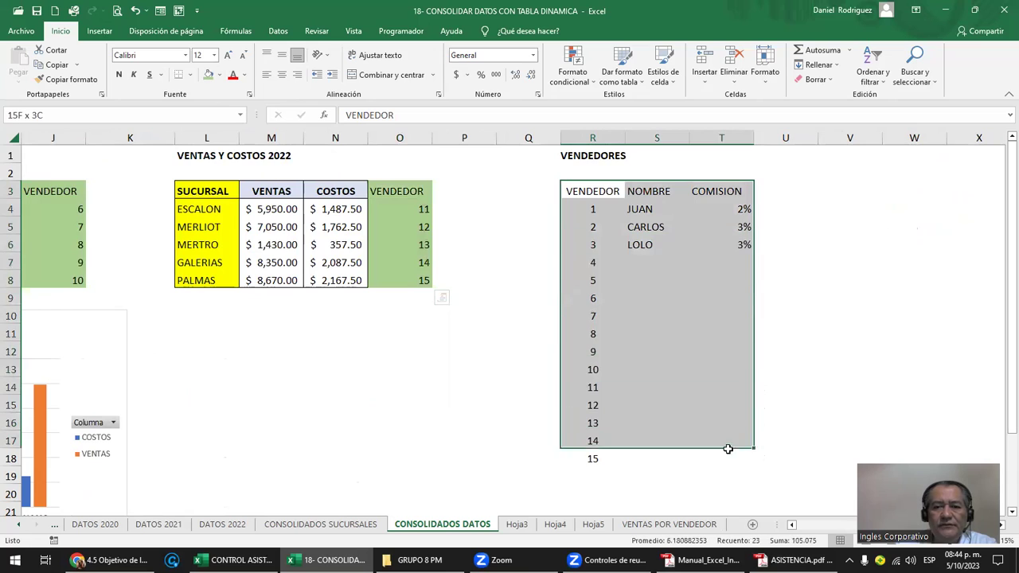
{"action": "left_click", "coordinate": [209, 74]}
{"action": "left_click", "coordinate": [653, 209]}
{"action": "left_click", "coordinate": [416, 206]}
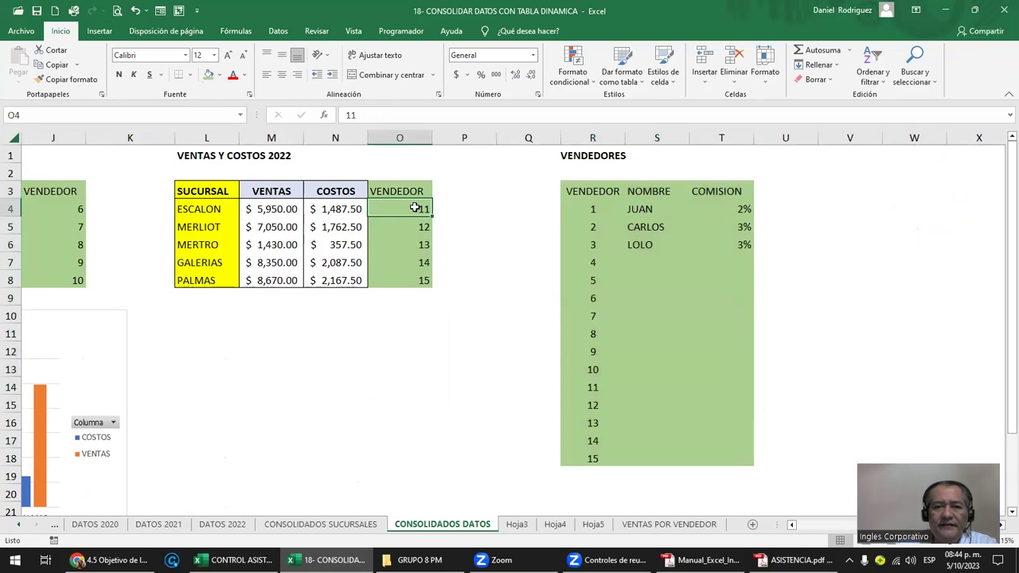
{"action": "left_click", "coordinate": [595, 390]}
{"action": "left_click_drag", "start_coordinate": [595, 389], "coordinate": [709, 384]}
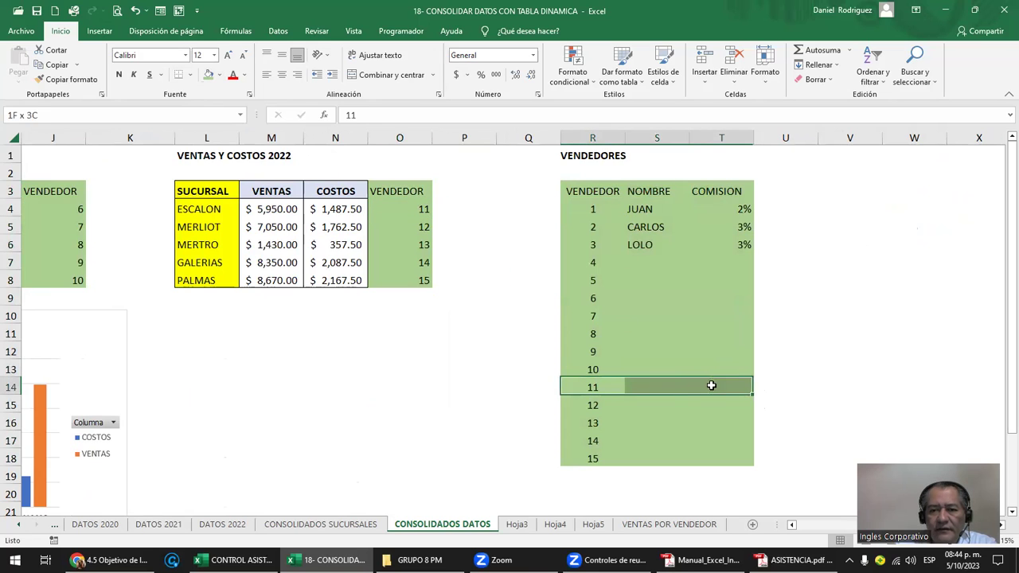
{"action": "left_click", "coordinate": [736, 387]}
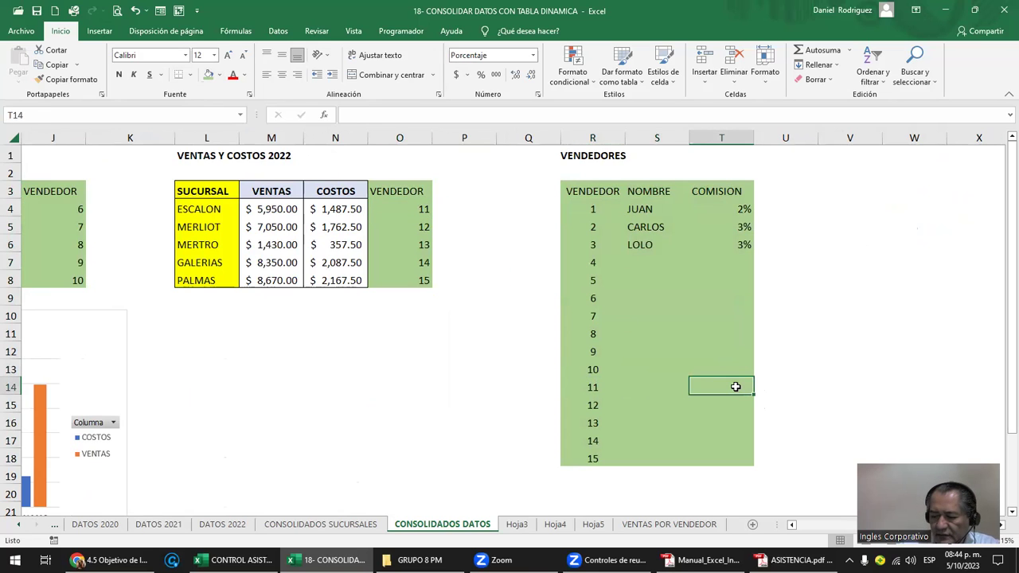
Set vendor 11's commission to 3.15 and add a COMISION heading in P3.
{"action": "type", "text": "3.15"}
{"action": "key", "text": "Return"}
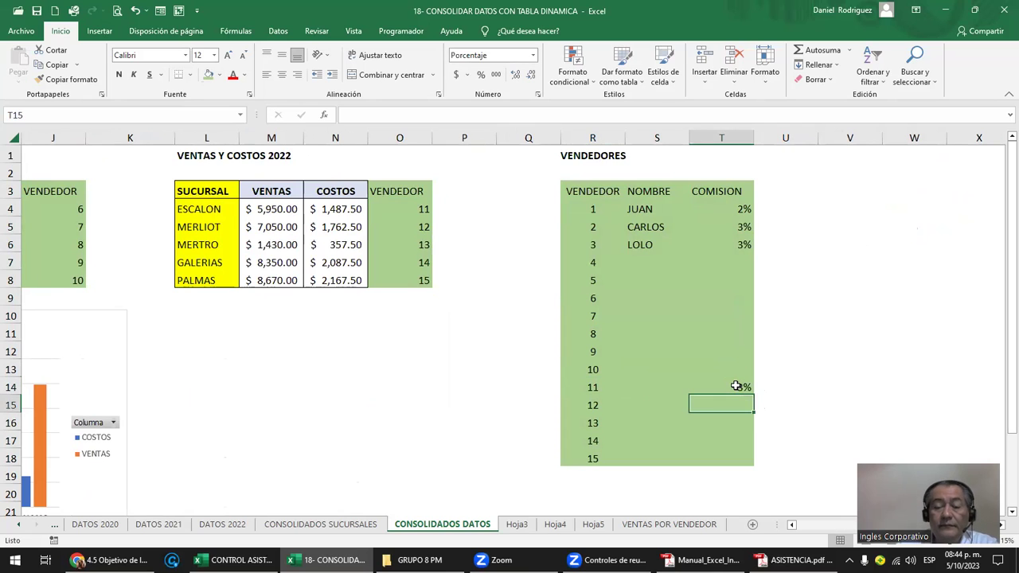
{"action": "left_click", "coordinate": [414, 208]}
{"action": "left_click", "coordinate": [470, 207]}
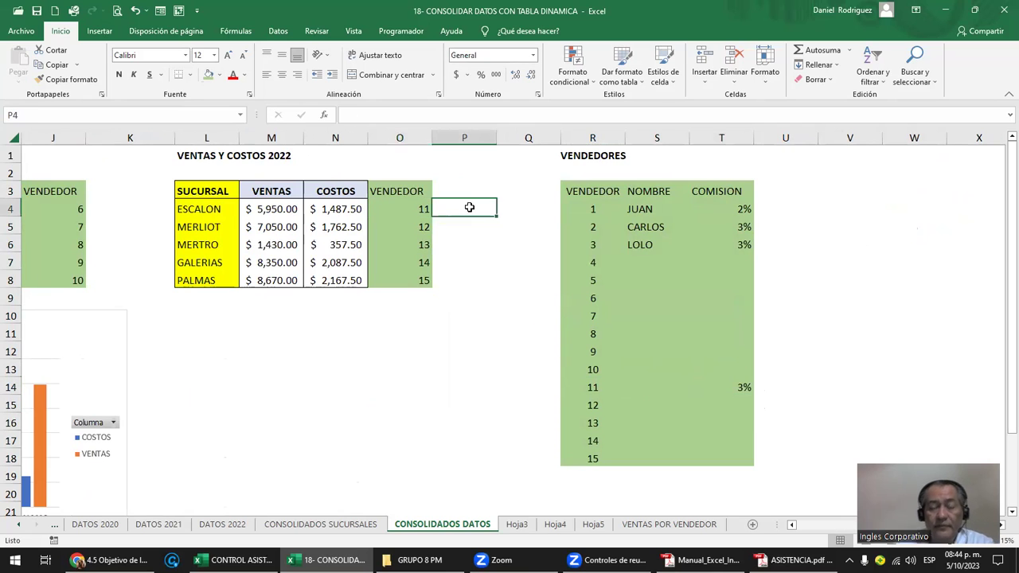
{"action": "key", "text": "Up"}
{"action": "key", "text": "Up"}
{"action": "key", "text": "Down"}
{"action": "type", "text": "COMISION"}
{"action": "key", "text": "Return"}
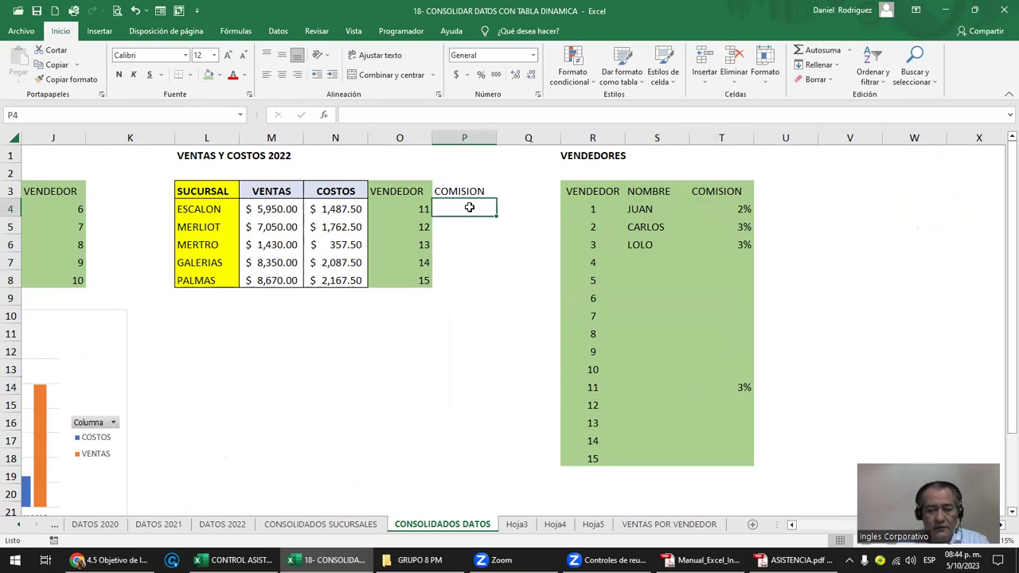
Enter =M8*T14 in P8 so the PALMAS commission shows $273.11.
{"action": "type", "text": "="}
{"action": "key", "text": "Escape"}
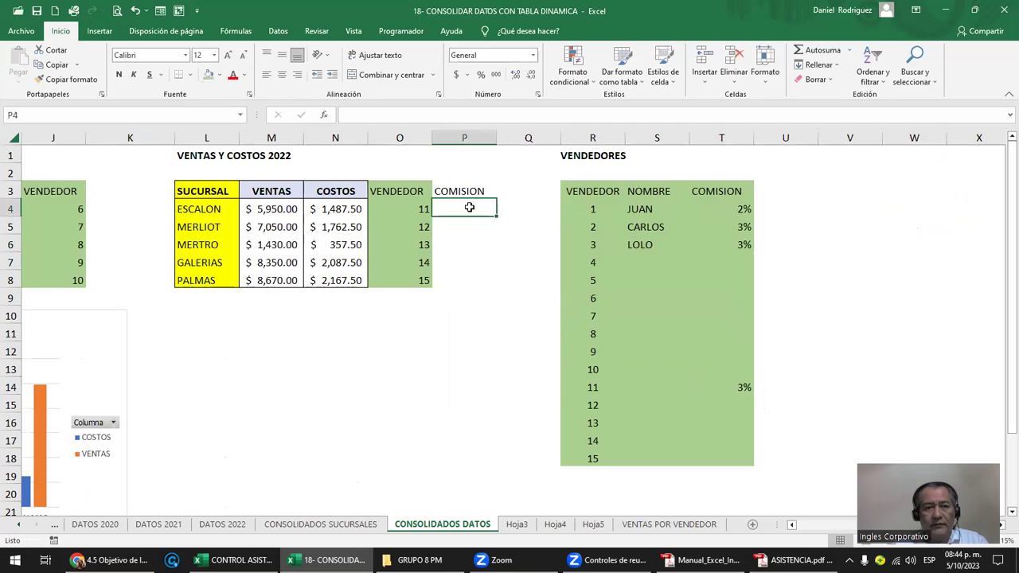
{"action": "left_click", "coordinate": [454, 275]}
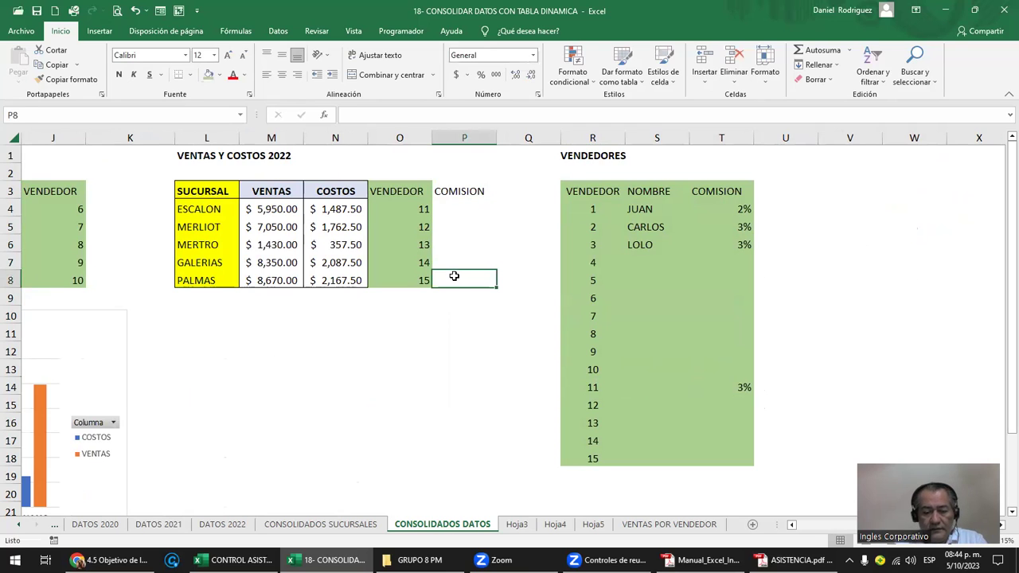
{"action": "type", "text": "="}
{"action": "left_click", "coordinate": [272, 283]}
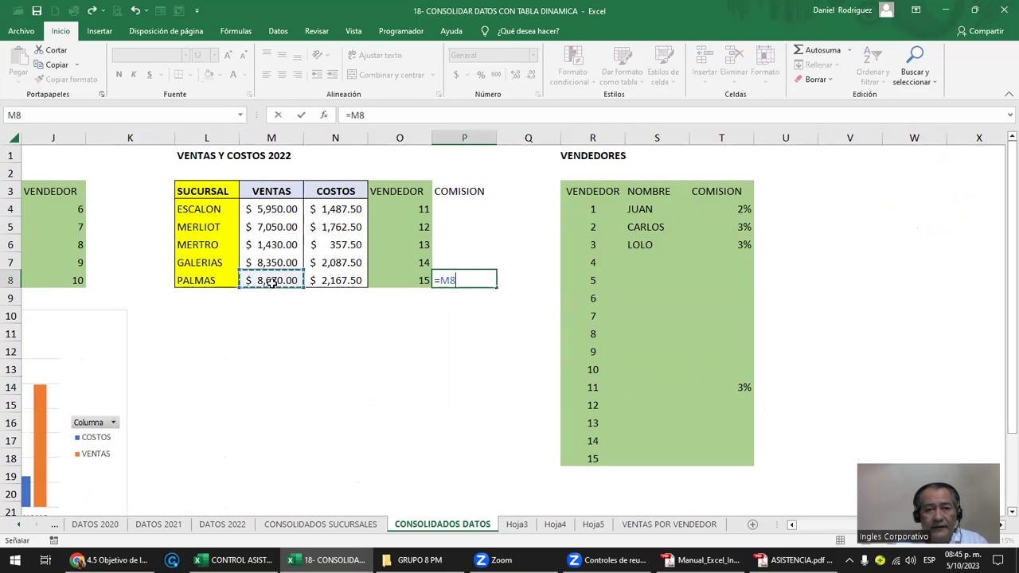
{"action": "type", "text": "*"}
{"action": "left_click", "coordinate": [741, 387]}
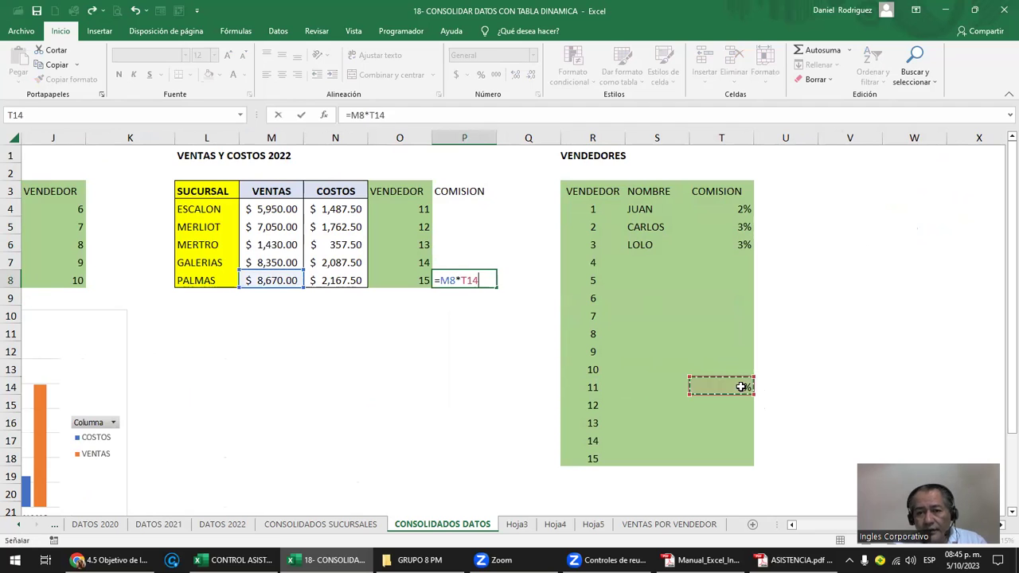
{"action": "key", "text": "ctrl+Return"}
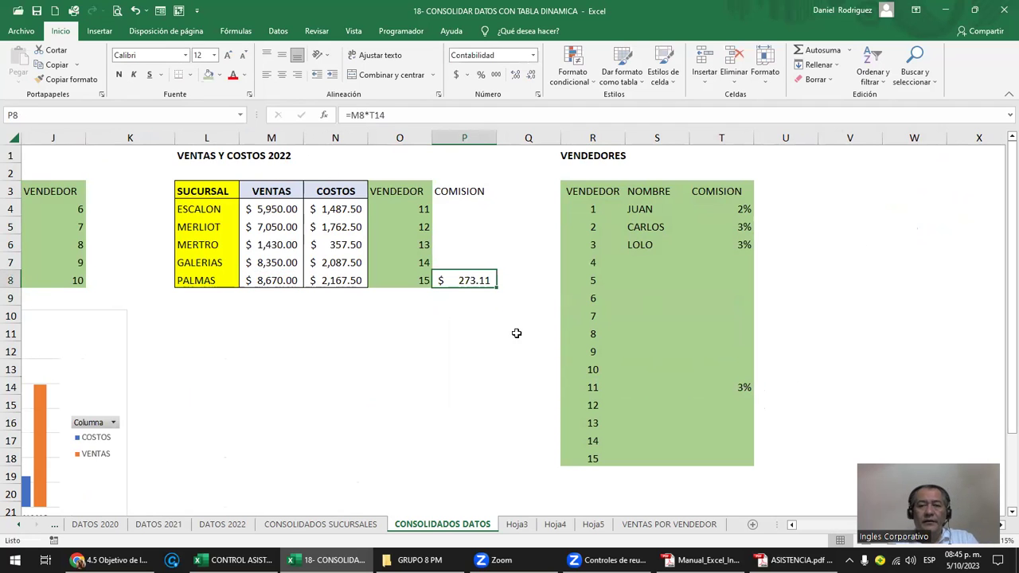
Select the VENDEDORES and 2022 table columns, then return to A3.
{"action": "left_click_drag", "start_coordinate": [589, 138], "coordinate": [723, 139]}
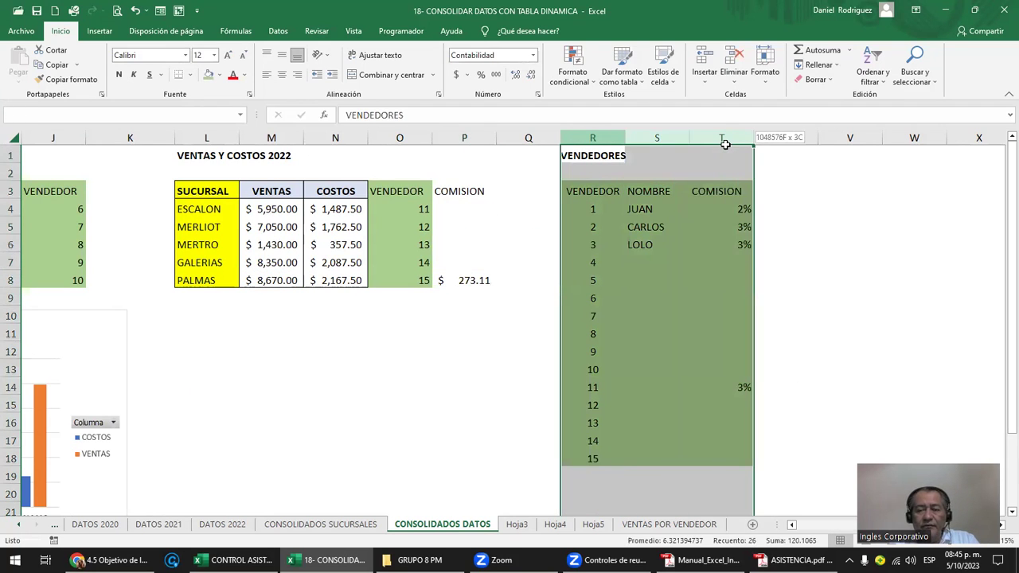
{"action": "left_click_drag", "start_coordinate": [206, 138], "coordinate": [431, 140]}
{"action": "left_click", "coordinate": [592, 188]}
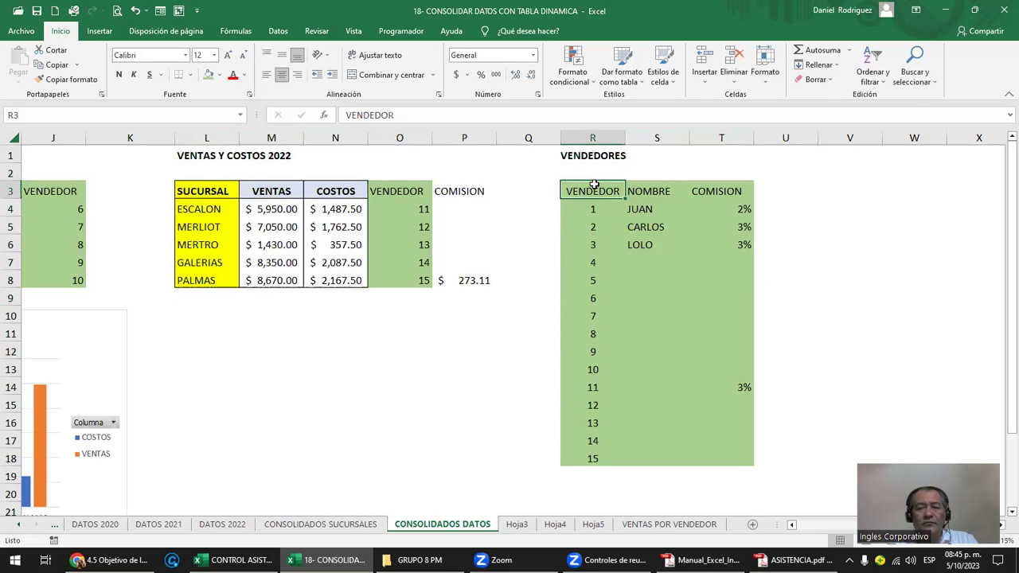
{"action": "key", "text": "Left"}
{"action": "key", "text": "Left"}
{"action": "key", "text": "Left"}
{"action": "key", "text": "Left"}
{"action": "key", "text": "Left"}
{"action": "key", "text": "Left"}
{"action": "key", "text": "Left"}
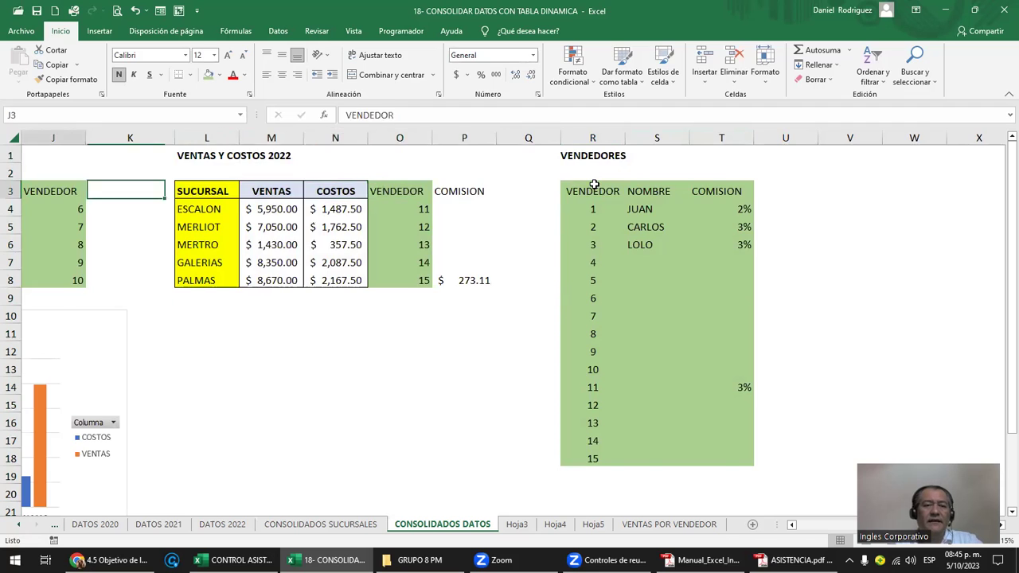
{"action": "key", "text": "Left"}
{"action": "key", "text": "Left"}
{"action": "key", "text": "Left"}
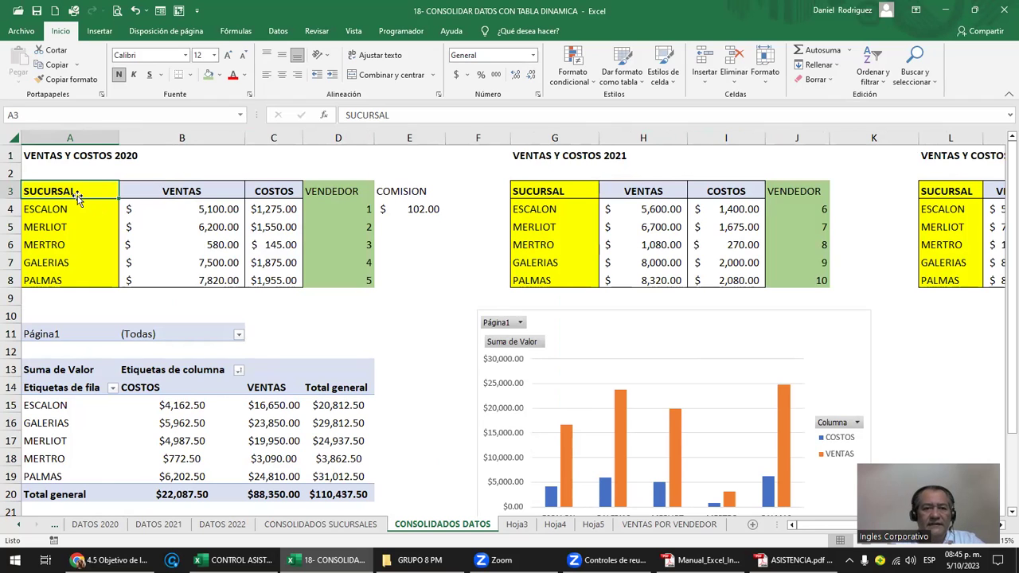
Select A3:E8 and try creating a table, cancelling after an invalid range error.
{"action": "left_click", "coordinate": [279, 31]}
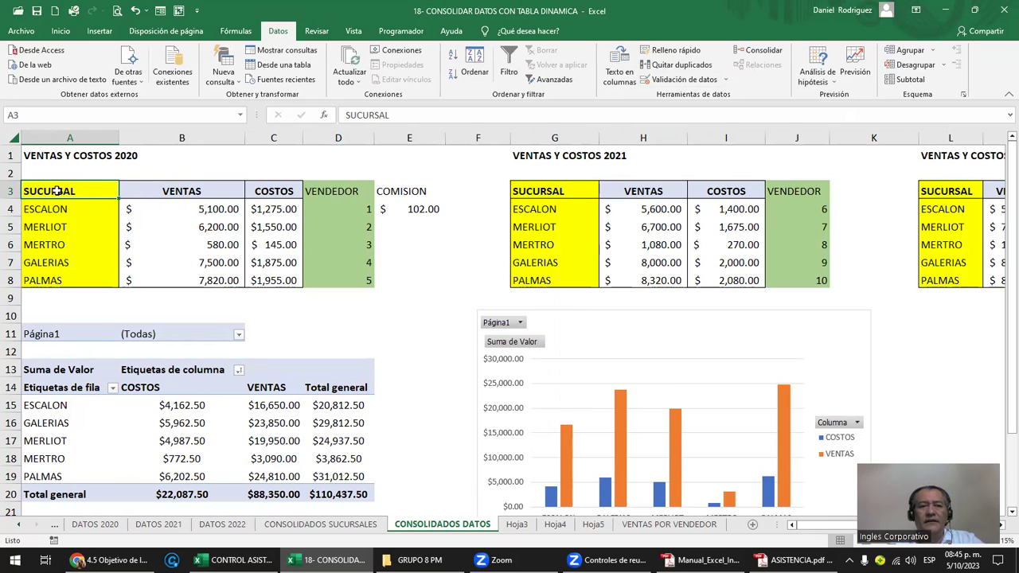
{"action": "left_click_drag", "start_coordinate": [54, 191], "coordinate": [426, 275]}
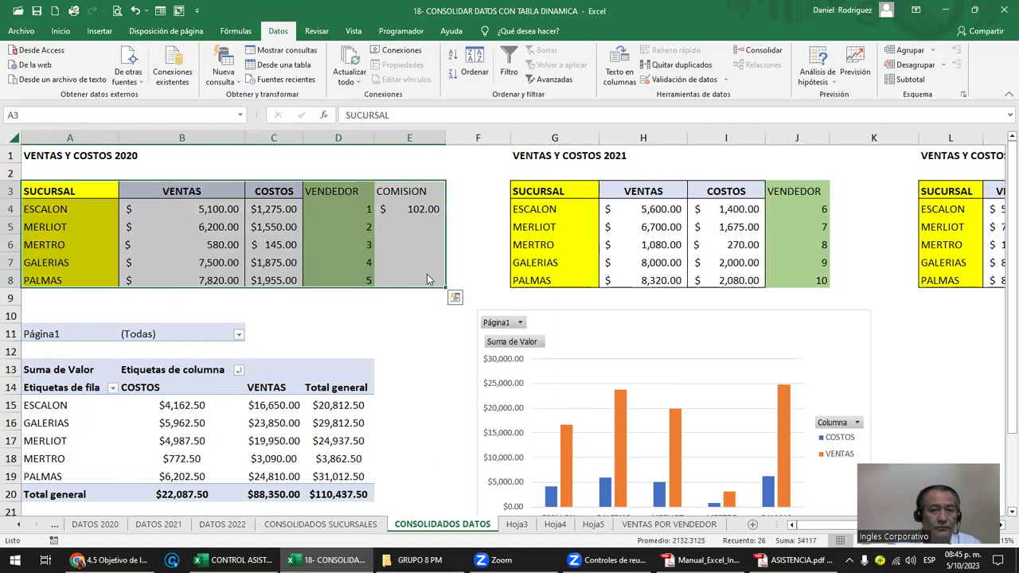
{"action": "key", "text": "ctrl+t"}
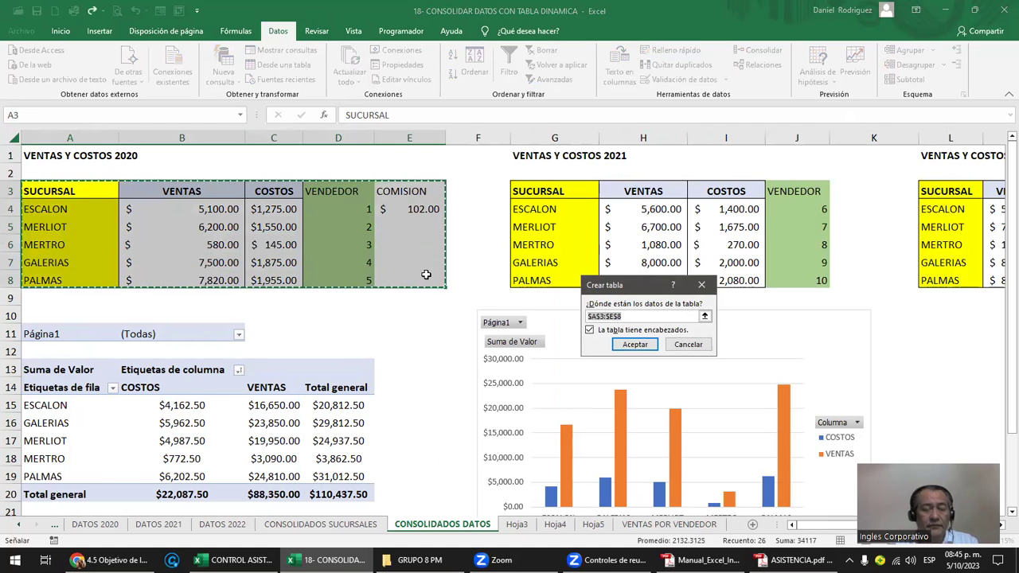
{"action": "type", "text": "AÑO 2020"}
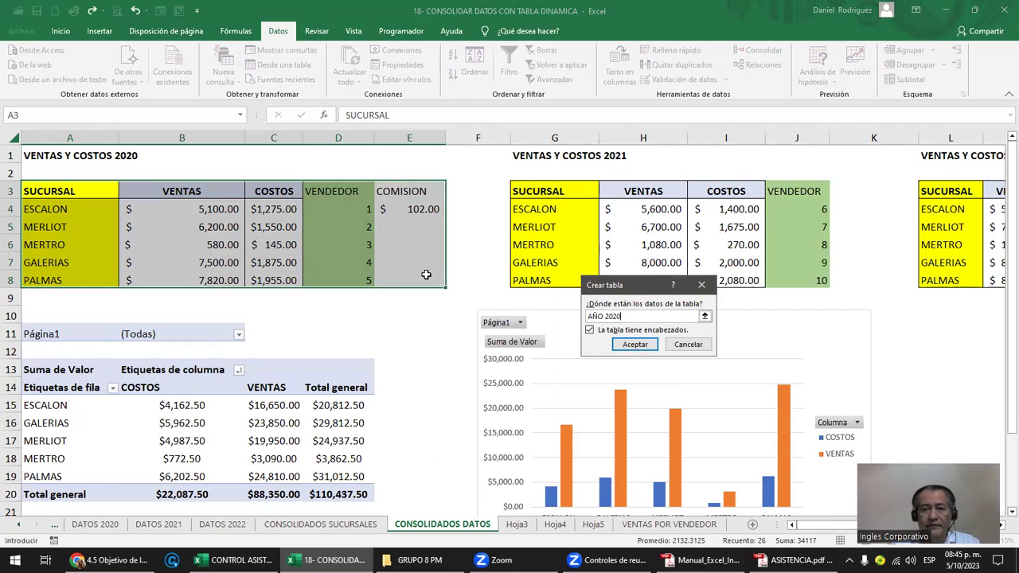
{"action": "key", "text": "Return"}
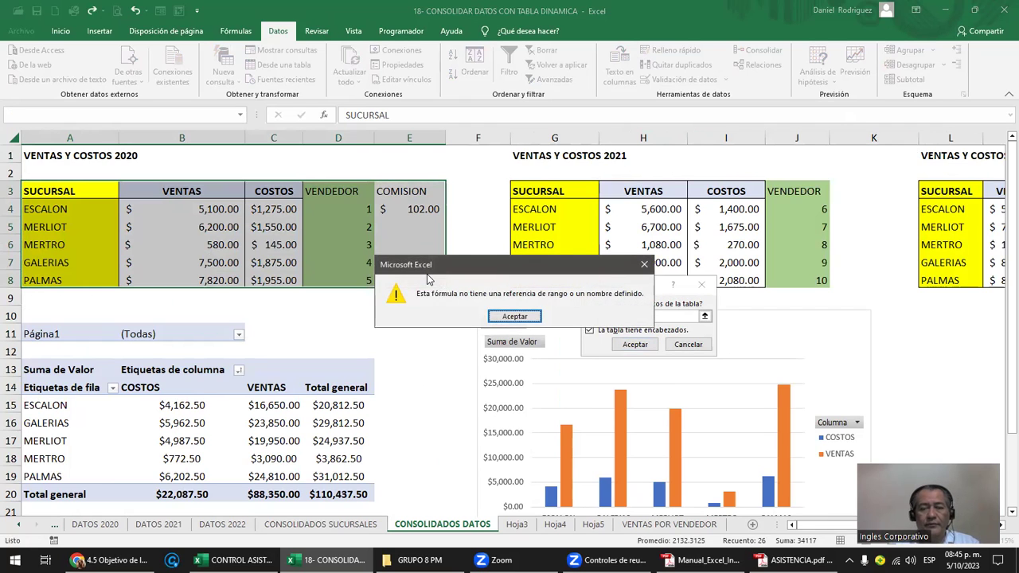
{"action": "key", "text": "Return"}
{"action": "key", "text": "Escape"}
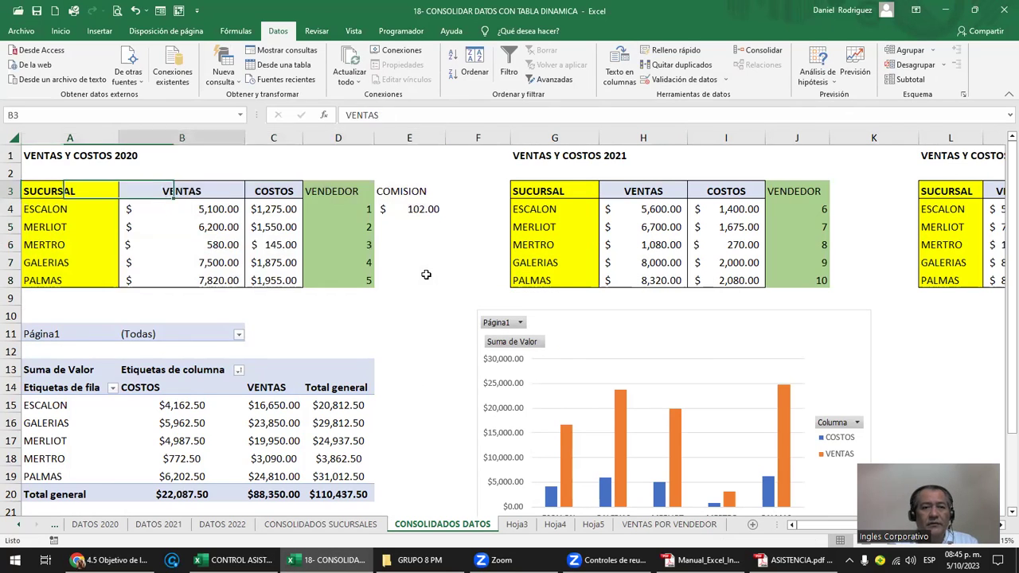
{"action": "key", "text": "Right"}
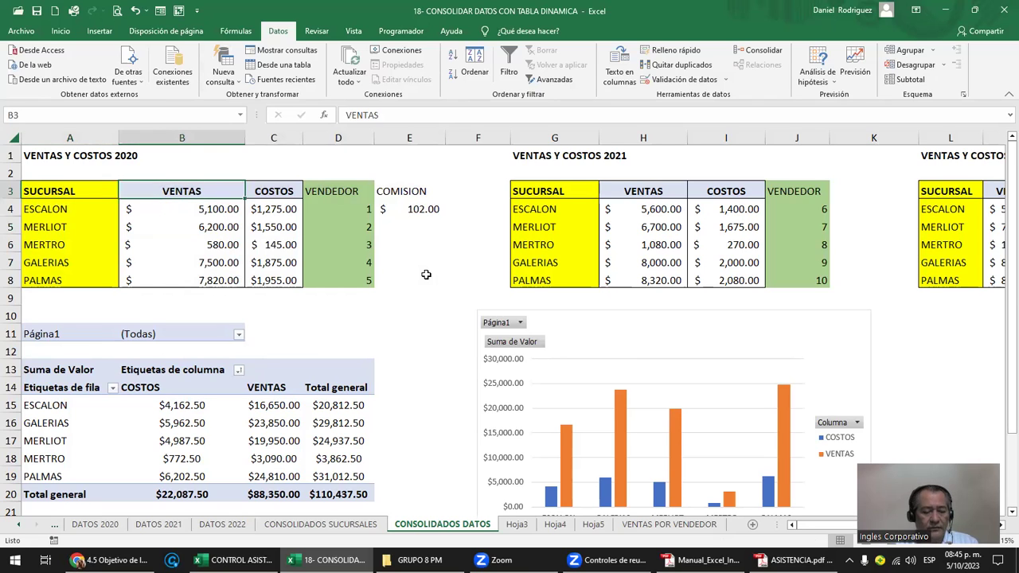
Convert A3:E8 into a formatted table and check its name, Tabla20.
{"action": "key", "text": "ctrl+t"}
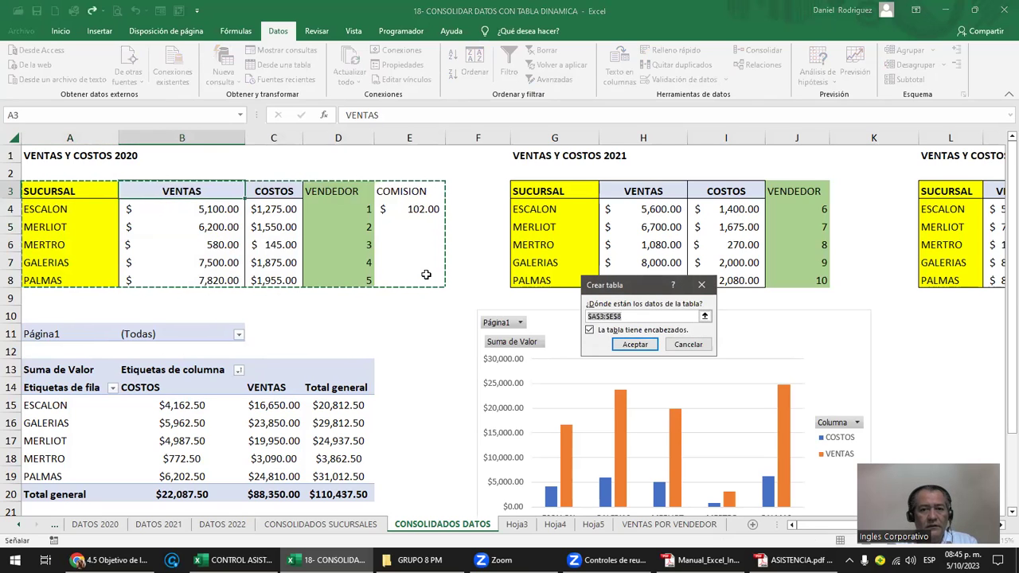
{"action": "key", "text": "Return"}
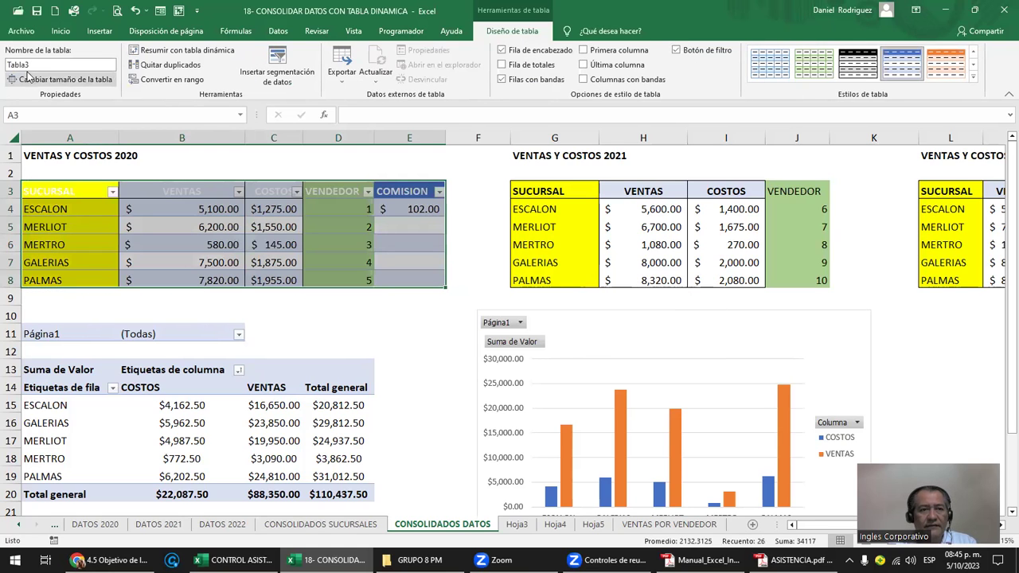
{"action": "left_click", "coordinate": [36, 65]}
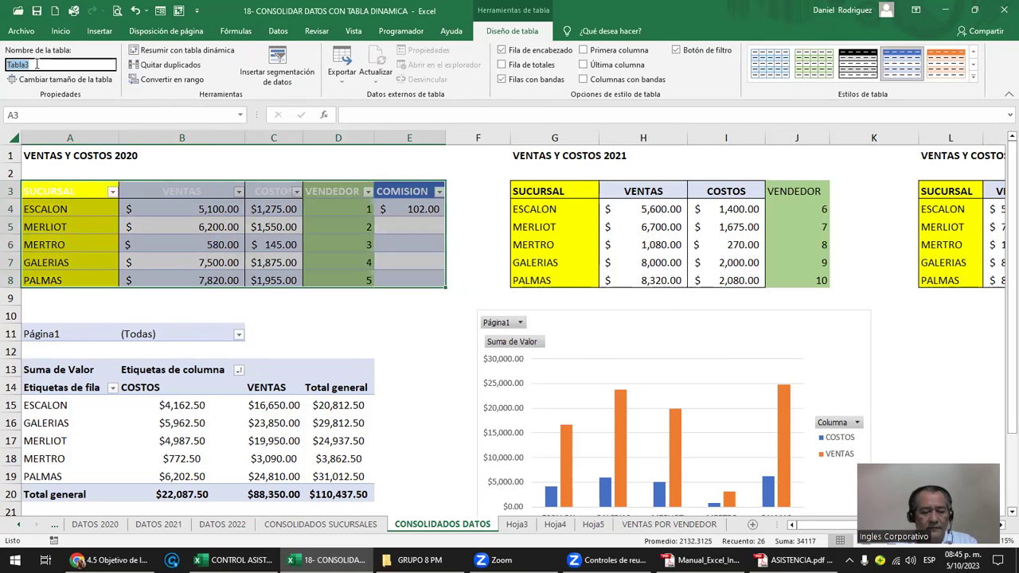
{"action": "left_click", "coordinate": [36, 65]}
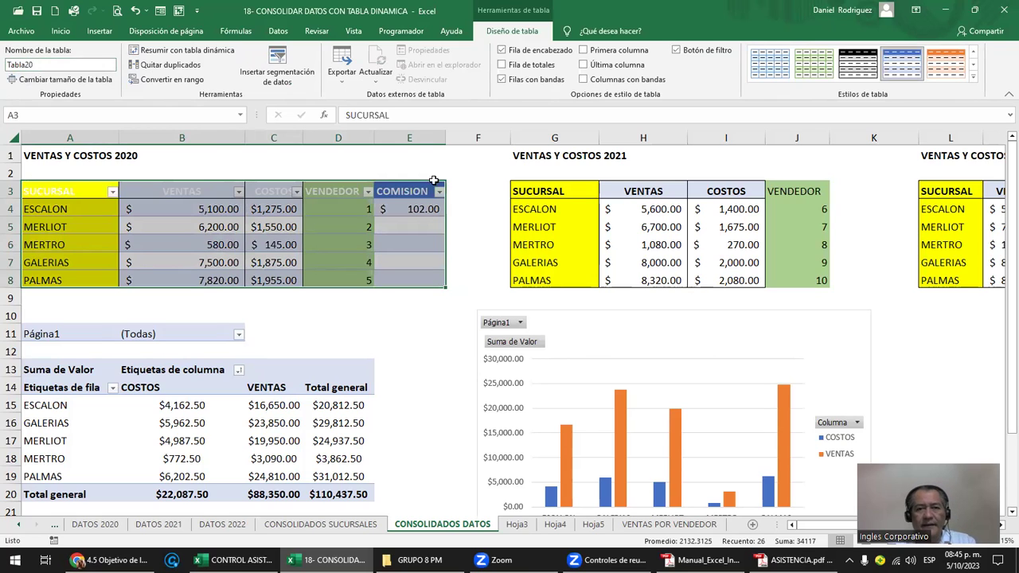
{"action": "left_click", "coordinate": [489, 188]}
{"action": "key", "text": "Right"}
{"action": "key", "text": "Right"}
{"action": "key", "text": "Right"}
{"action": "key", "text": "Right"}
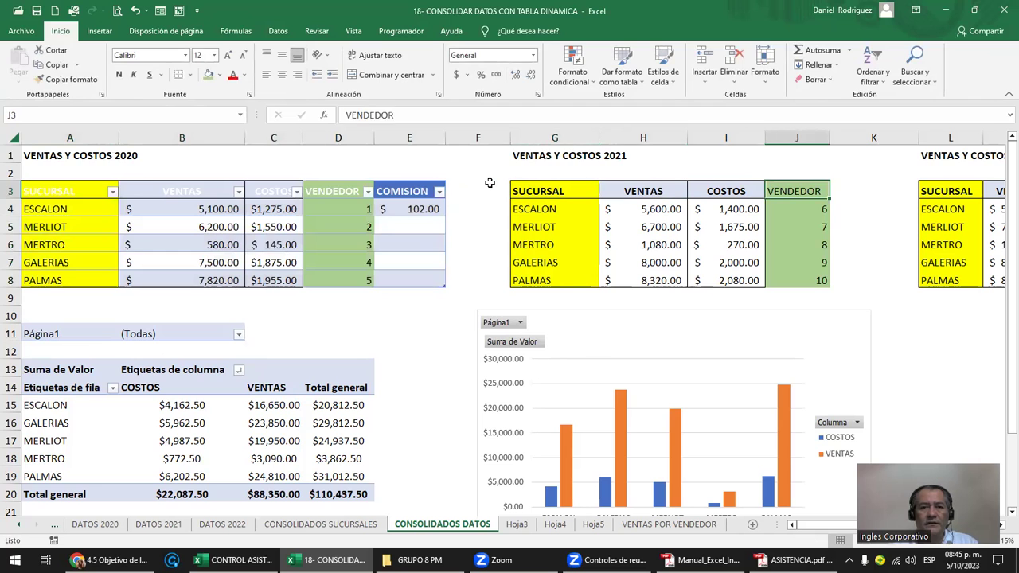
{"action": "key", "text": "Right"}
{"action": "key", "text": "Right"}
{"action": "key", "text": "Right"}
{"action": "key", "text": "Right"}
{"action": "key", "text": "Right"}
{"action": "key", "text": "Right"}
{"action": "key", "text": "Right"}
{"action": "key", "text": "Right"}
{"action": "key", "text": "Right"}
{"action": "key", "text": "Right"}
{"action": "key", "text": "Right"}
Convert the seller list R3:T18 into an Excel table named VENDEDORES.
{"action": "key", "text": "Left"}
{"action": "key", "text": "Left"}
{"action": "key", "text": "Left"}
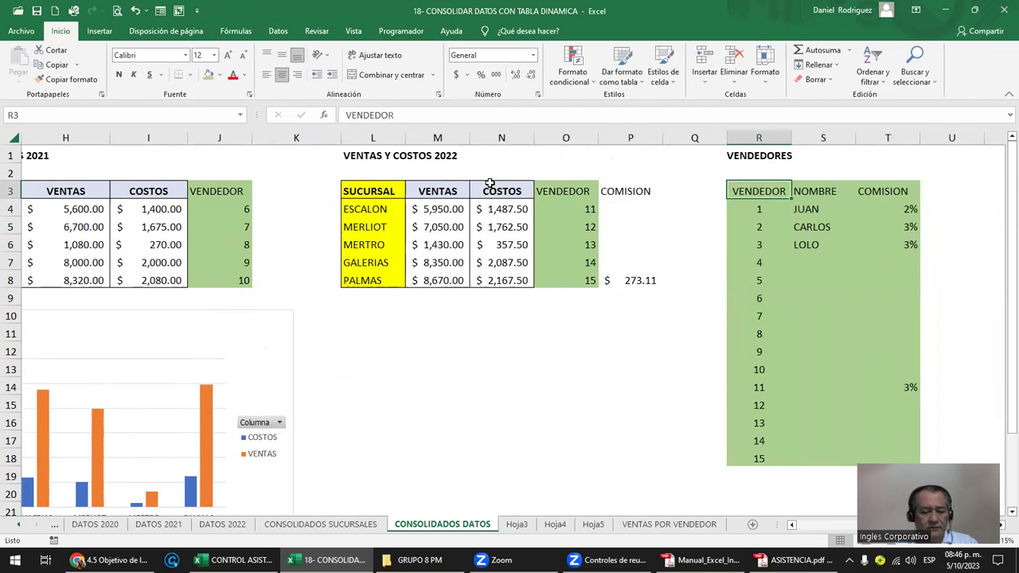
{"action": "key", "text": "ctrl+t"}
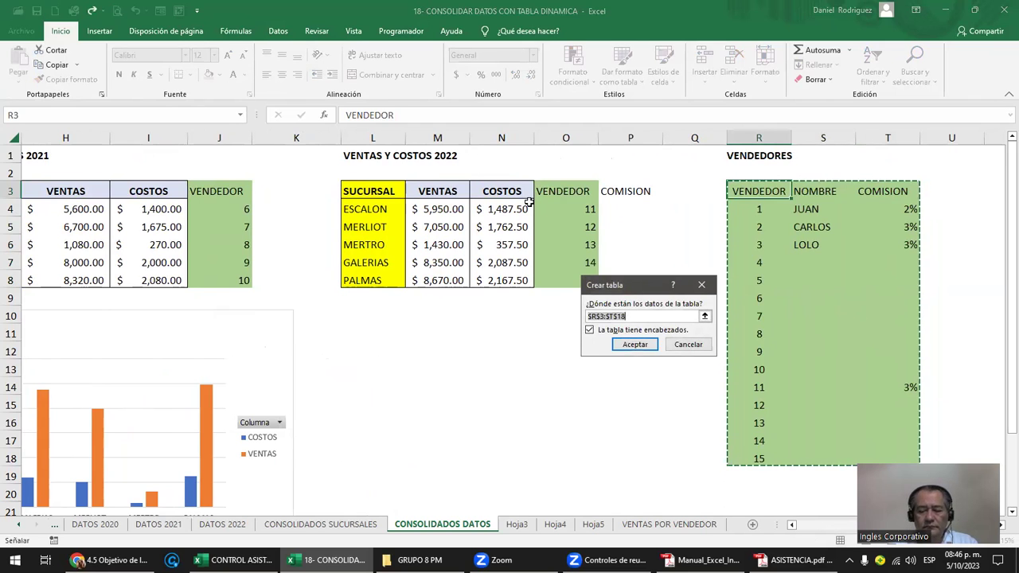
{"action": "key", "text": "Return"}
{"action": "left_click", "coordinate": [71, 65]}
{"action": "type", "text": "VENDE"}
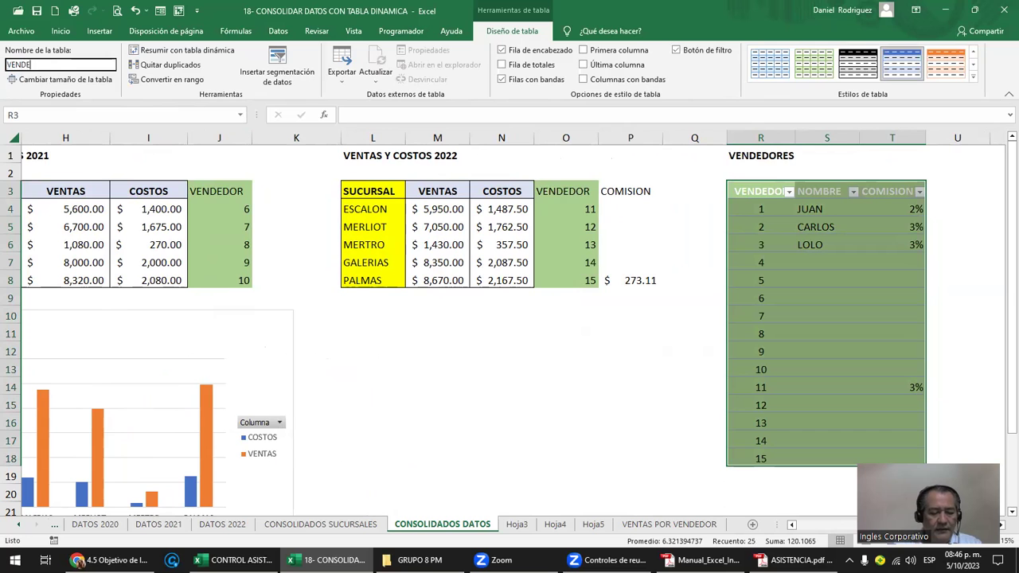
{"action": "type", "text": "DORES"}
{"action": "key", "text": "Return"}
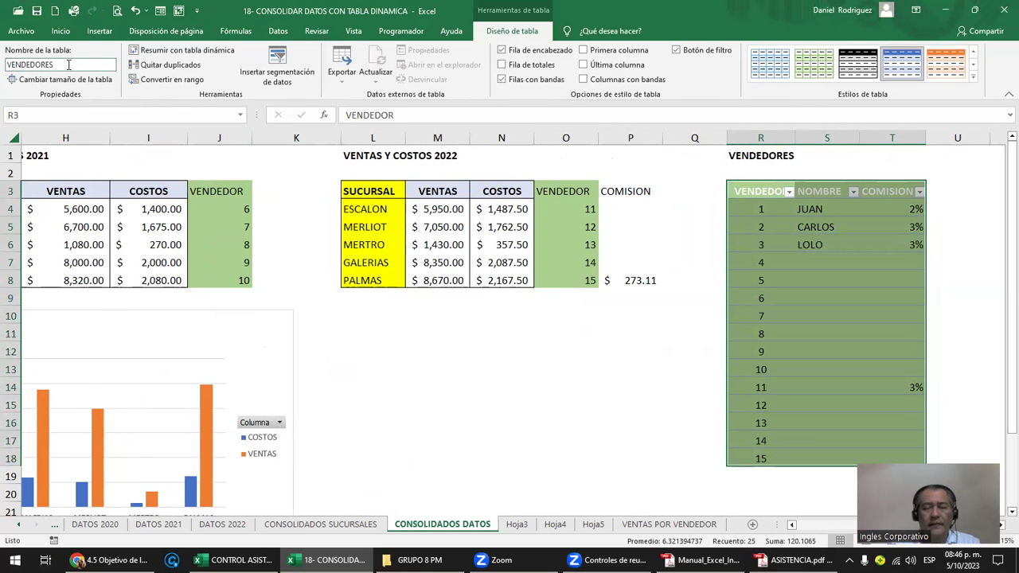
Jump to the VENDEDORES table via the Name Box, then return to the 2020 table's SUCURSAL header.
{"action": "key", "text": "Left"}
{"action": "key", "text": "Left"}
{"action": "key", "text": "Home"}
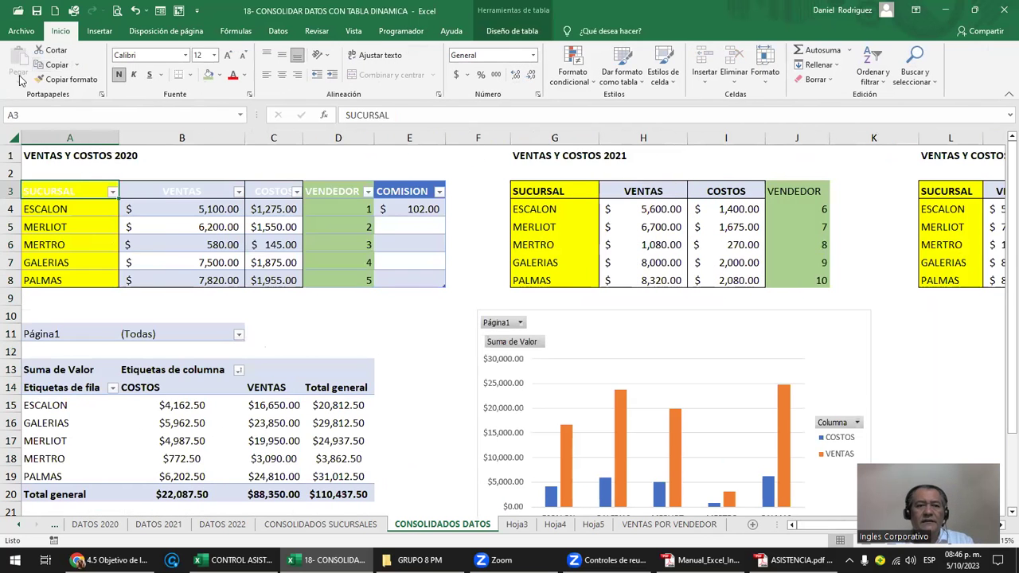
{"action": "left_click", "coordinate": [241, 116]}
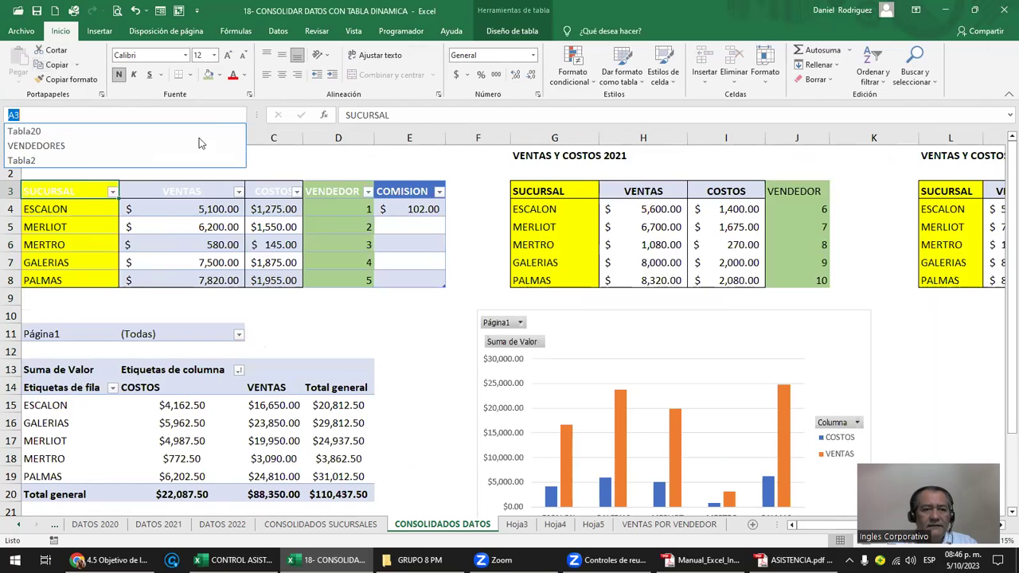
{"action": "left_click", "coordinate": [115, 146]}
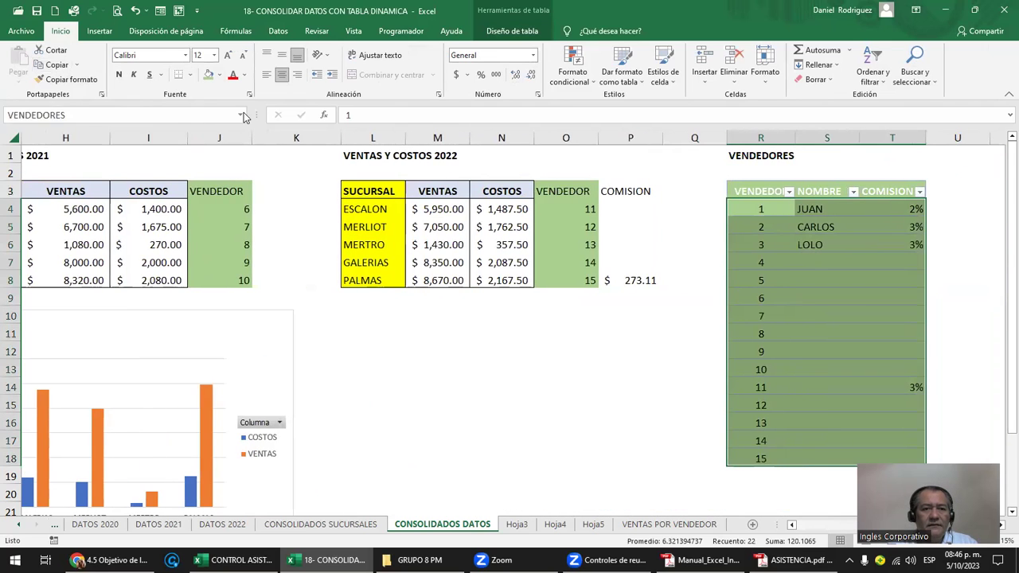
{"action": "left_click", "coordinate": [241, 116]}
{"action": "left_click", "coordinate": [115, 146]}
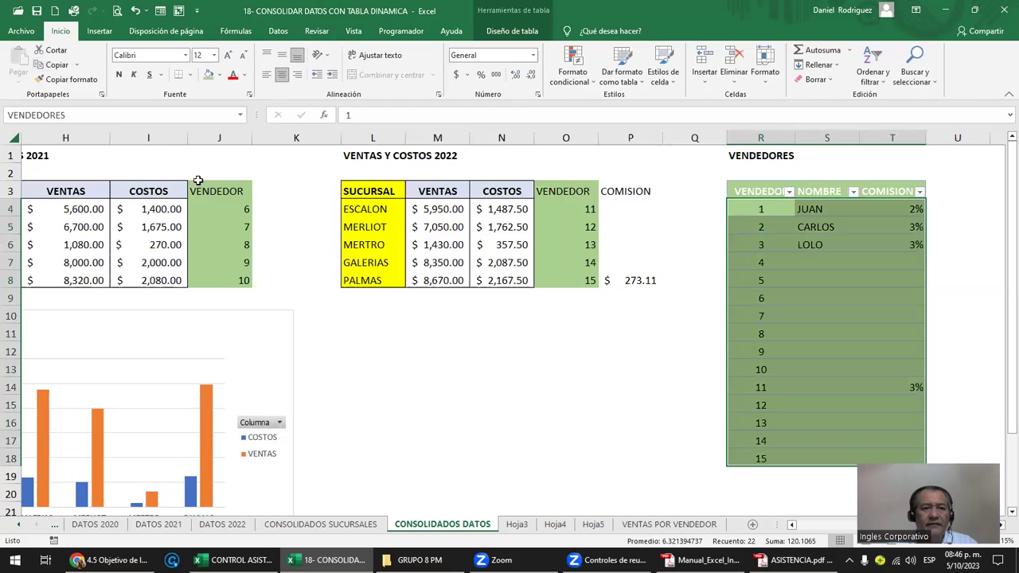
{"action": "left_click", "coordinate": [239, 169]}
{"action": "key", "text": "Left"}
{"action": "key", "text": "Left"}
{"action": "key", "text": "Left"}
{"action": "key", "text": "Left"}
{"action": "key", "text": "Left"}
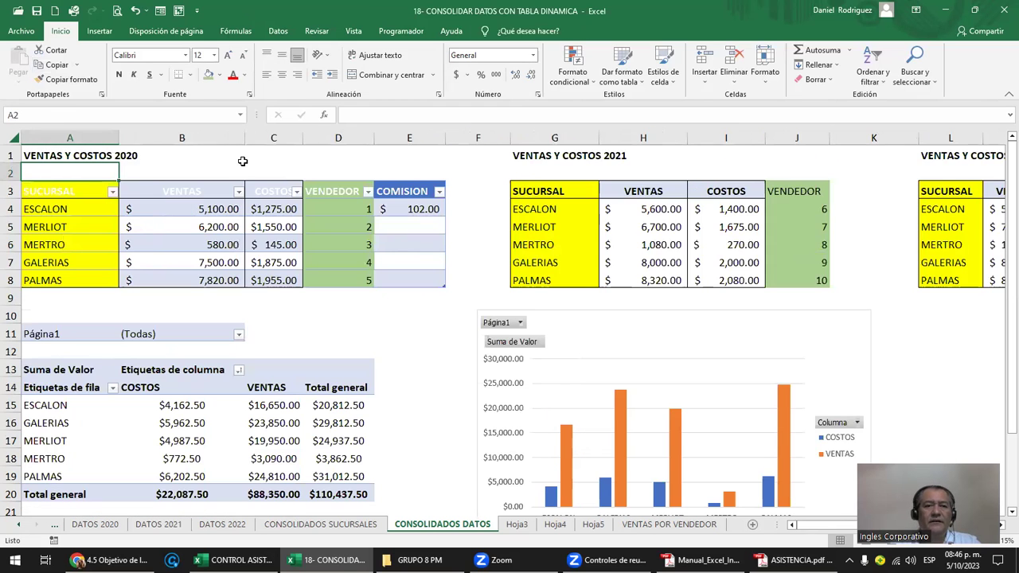
{"action": "left_click", "coordinate": [55, 190]}
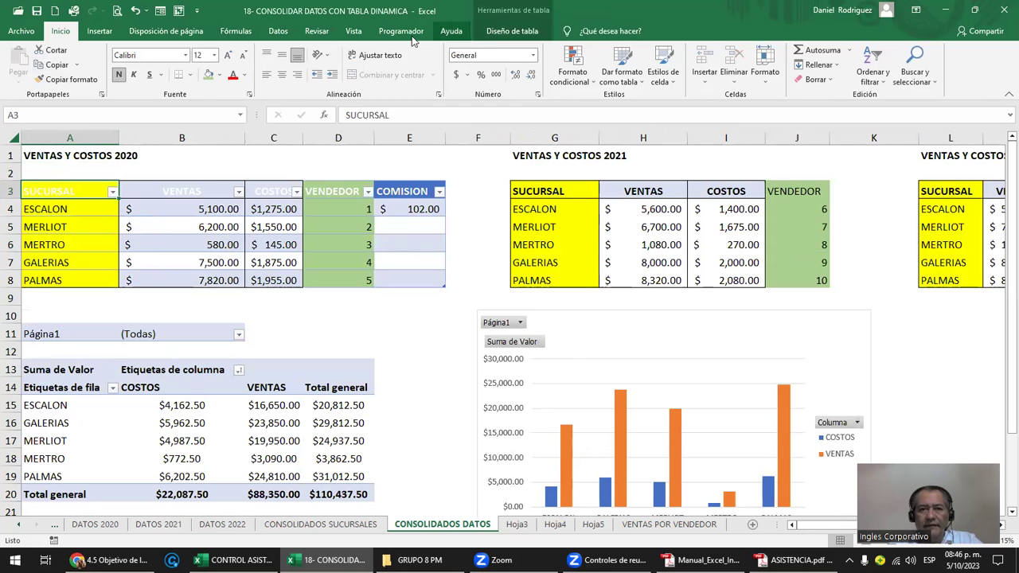
{"action": "left_click", "coordinate": [278, 31]}
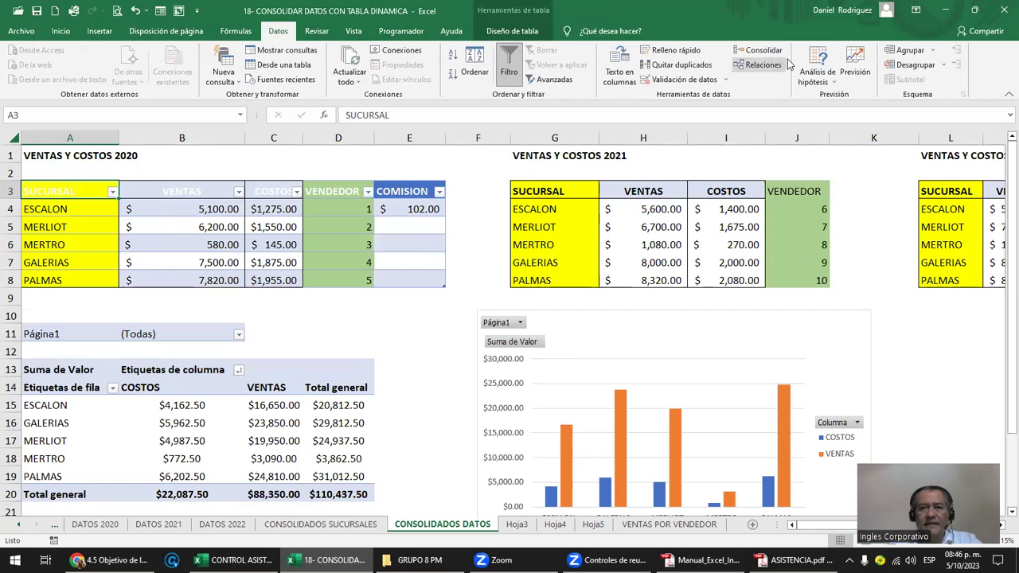
Start a new relationship using Tabla20 and its VENDEDOR column.
{"action": "left_click", "coordinate": [761, 65]}
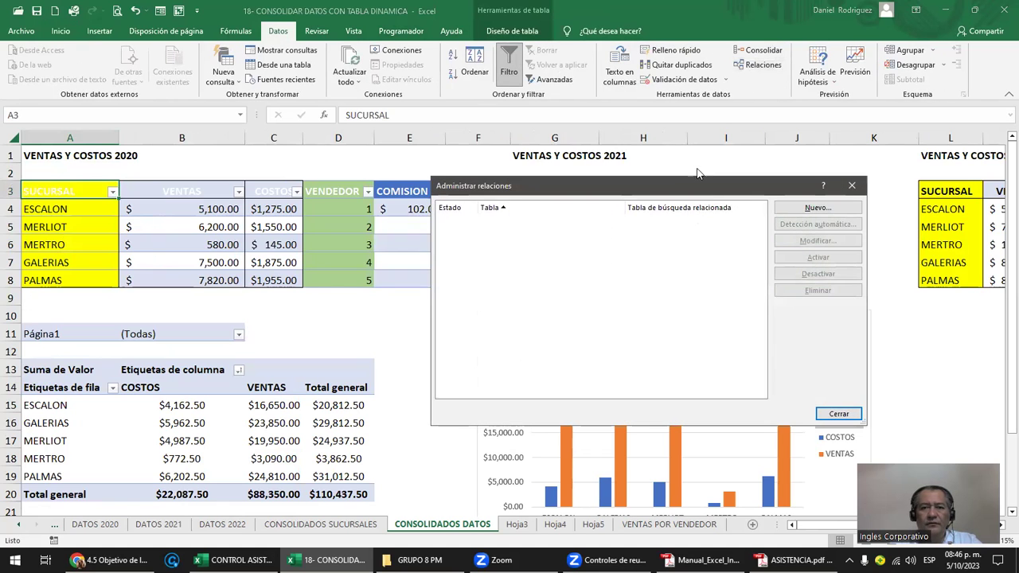
{"action": "left_click_drag", "start_coordinate": [673, 182], "coordinate": [659, 194]}
{"action": "left_click_drag", "start_coordinate": [655, 192], "coordinate": [590, 131]}
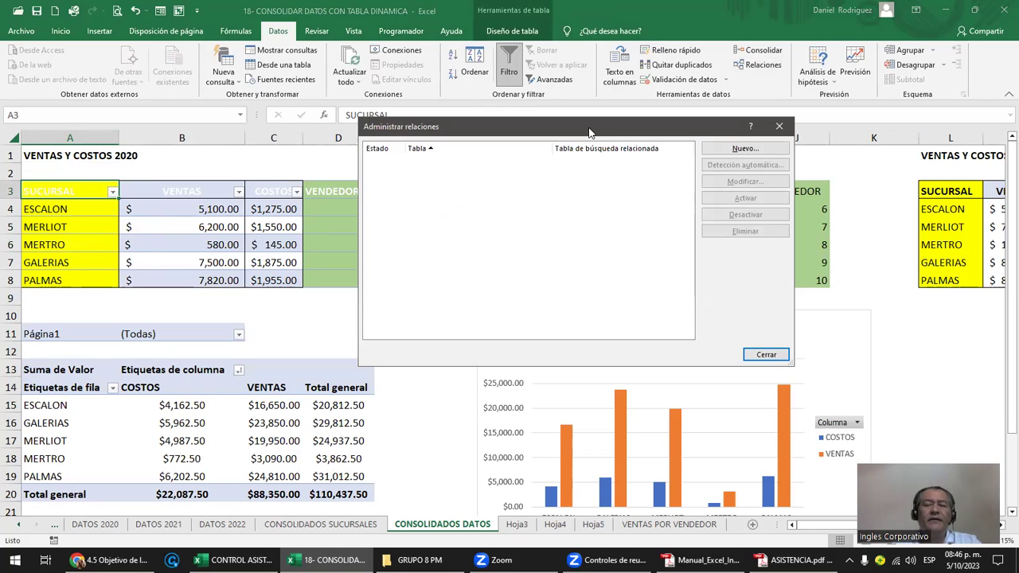
{"action": "left_click", "coordinate": [745, 149]}
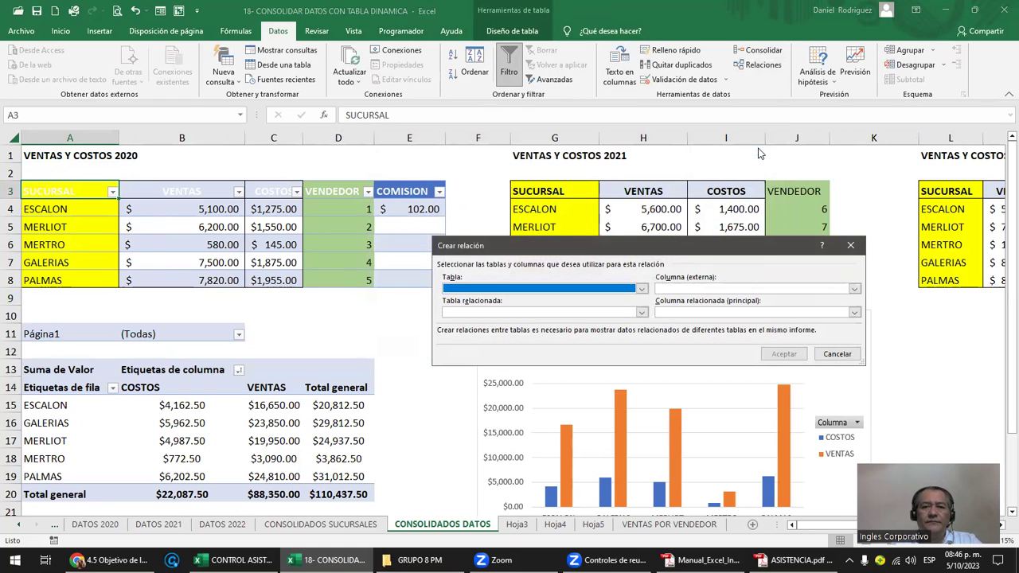
{"action": "left_click_drag", "start_coordinate": [653, 245], "coordinate": [560, 176]}
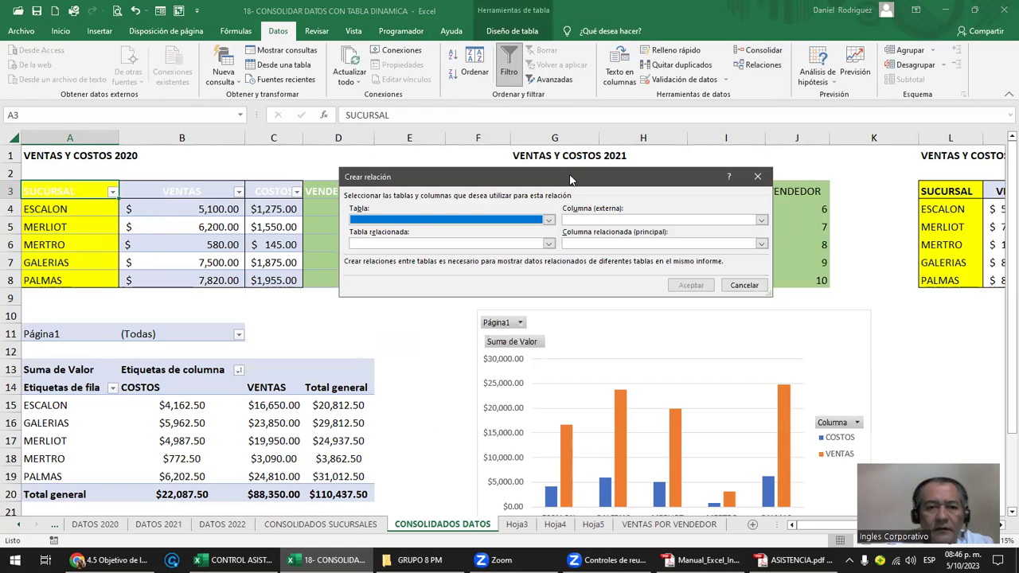
{"action": "left_click", "coordinate": [548, 221]}
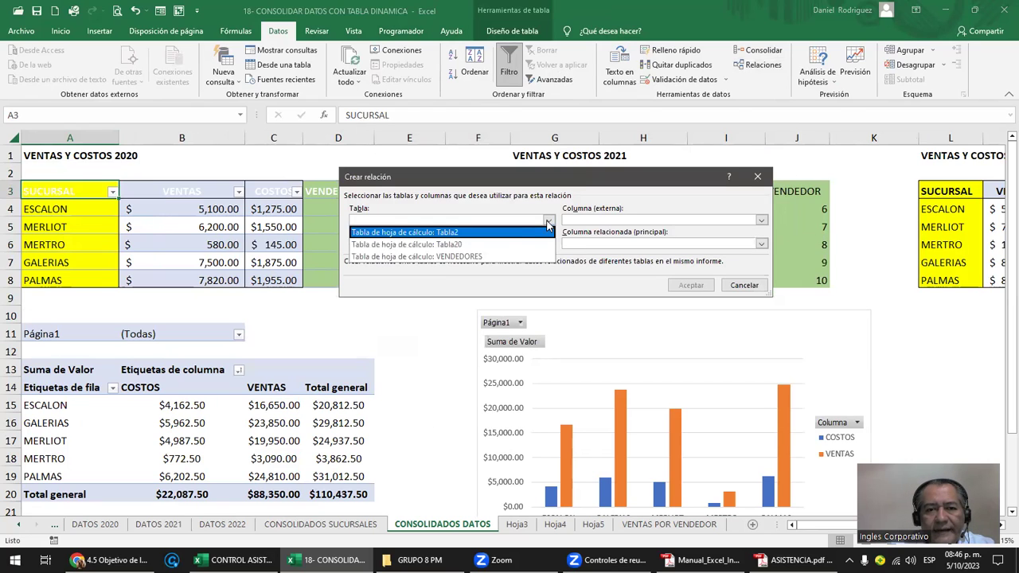
{"action": "left_click", "coordinate": [448, 246]}
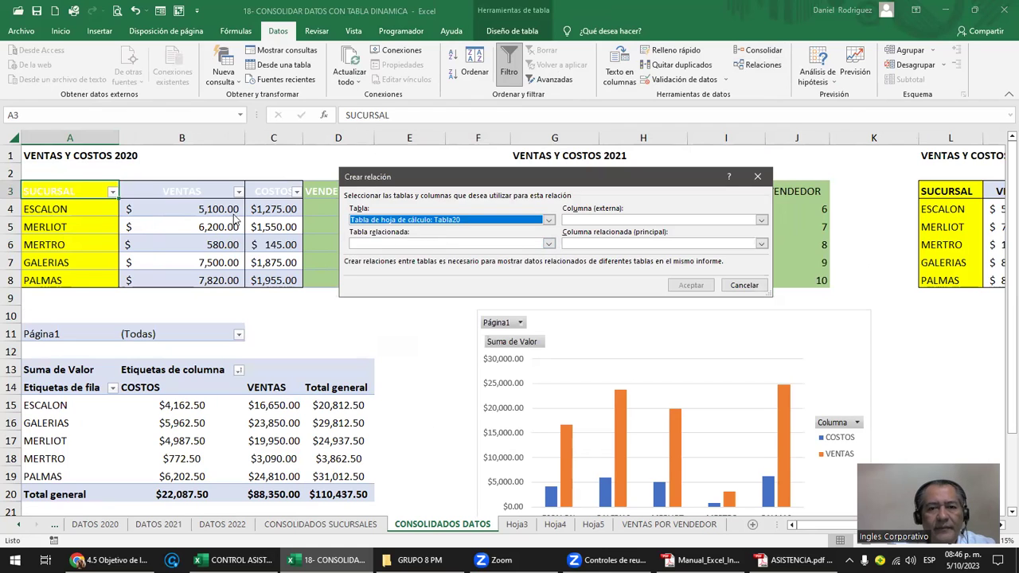
{"action": "left_click", "coordinate": [619, 222]}
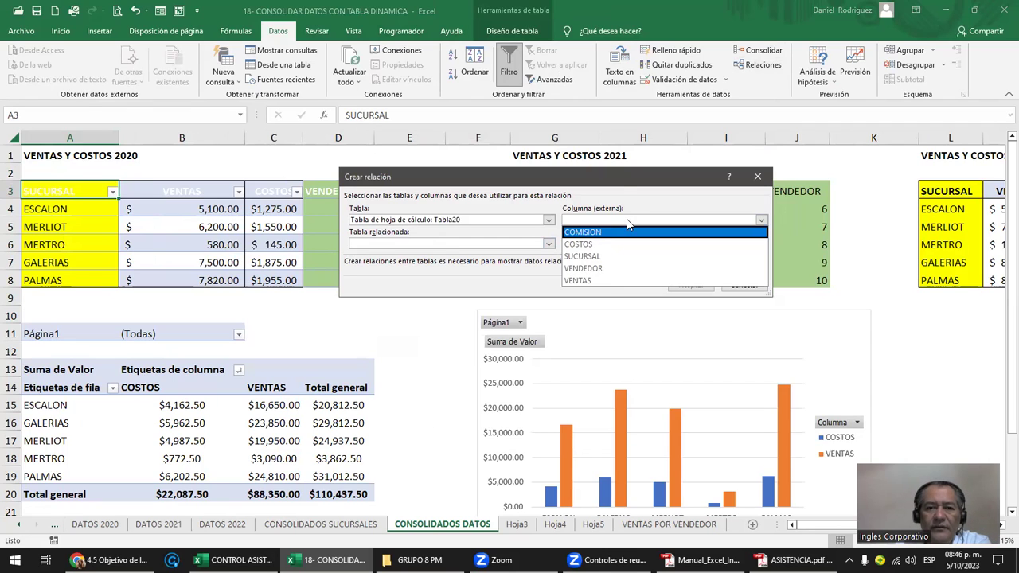
{"action": "left_click", "coordinate": [619, 184]}
{"action": "left_click", "coordinate": [706, 219]}
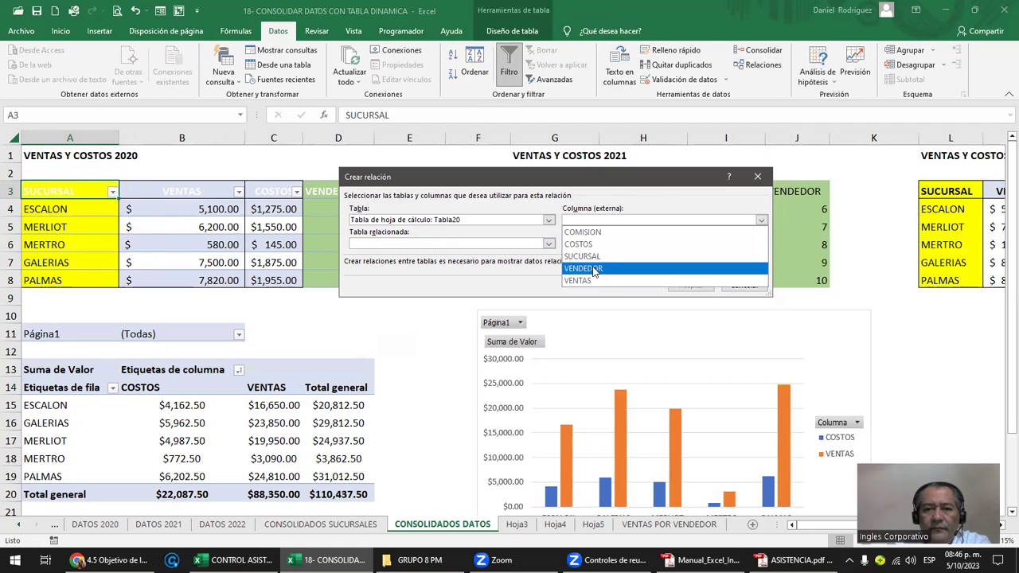
{"action": "left_click", "coordinate": [593, 270]}
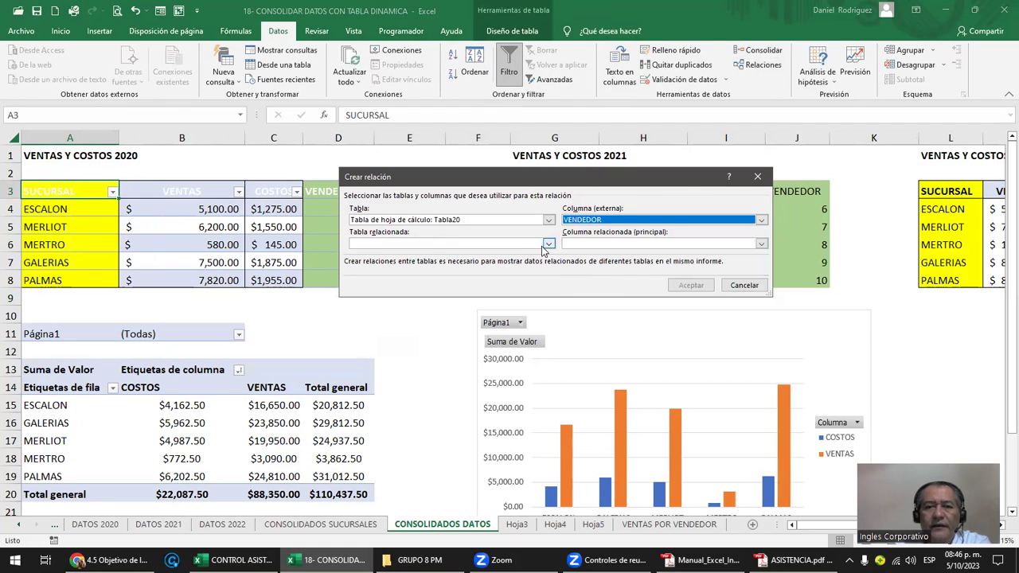
Relate it to the VENDEDOR column of the VENDEDORES table and confirm the relationship.
{"action": "left_click", "coordinate": [549, 244]}
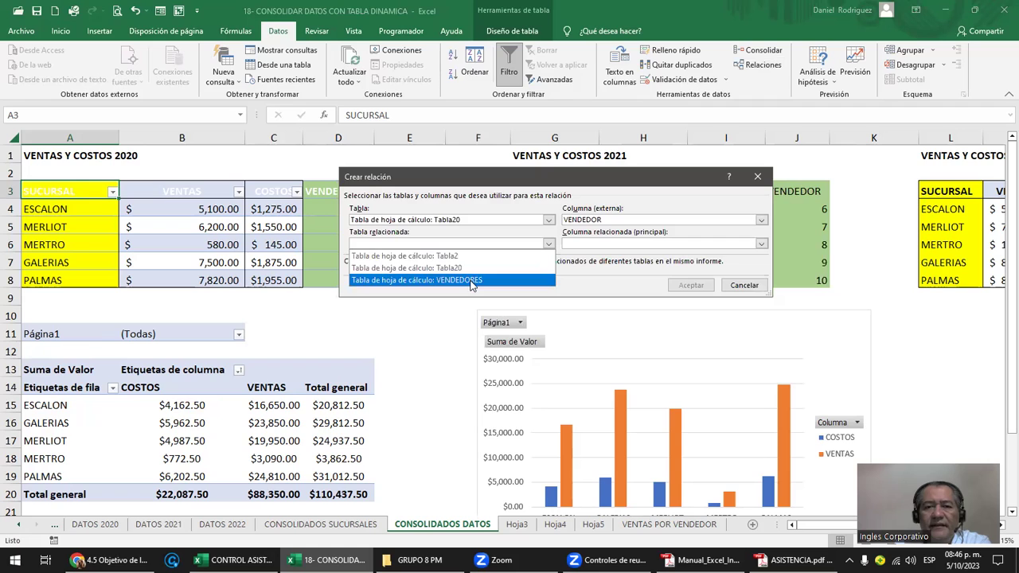
{"action": "left_click", "coordinate": [470, 279]}
{"action": "left_click", "coordinate": [578, 245]}
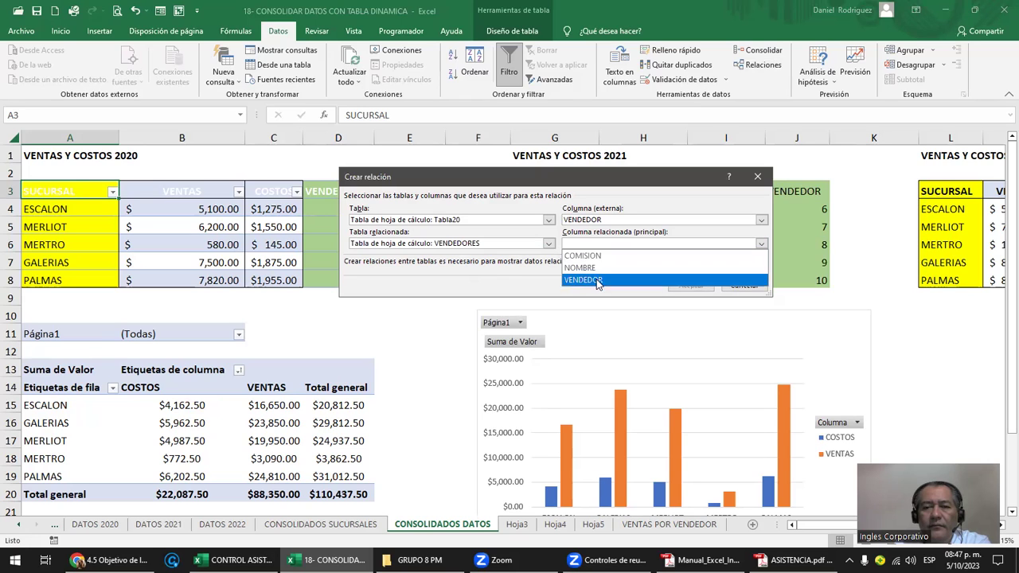
{"action": "left_click", "coordinate": [598, 280]}
{"action": "left_click", "coordinate": [691, 288]}
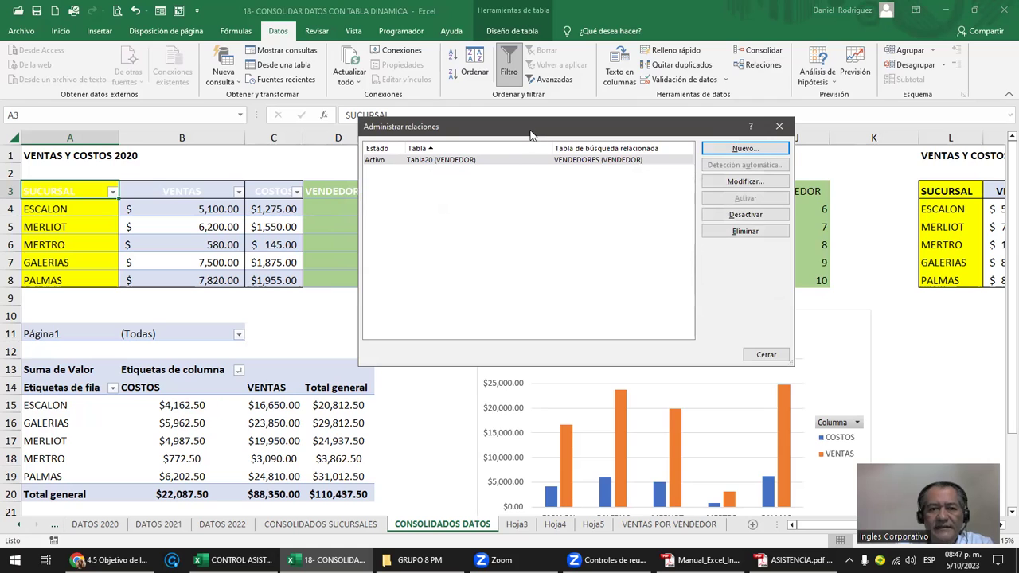
{"action": "left_click_drag", "start_coordinate": [531, 136], "coordinate": [539, 265]}
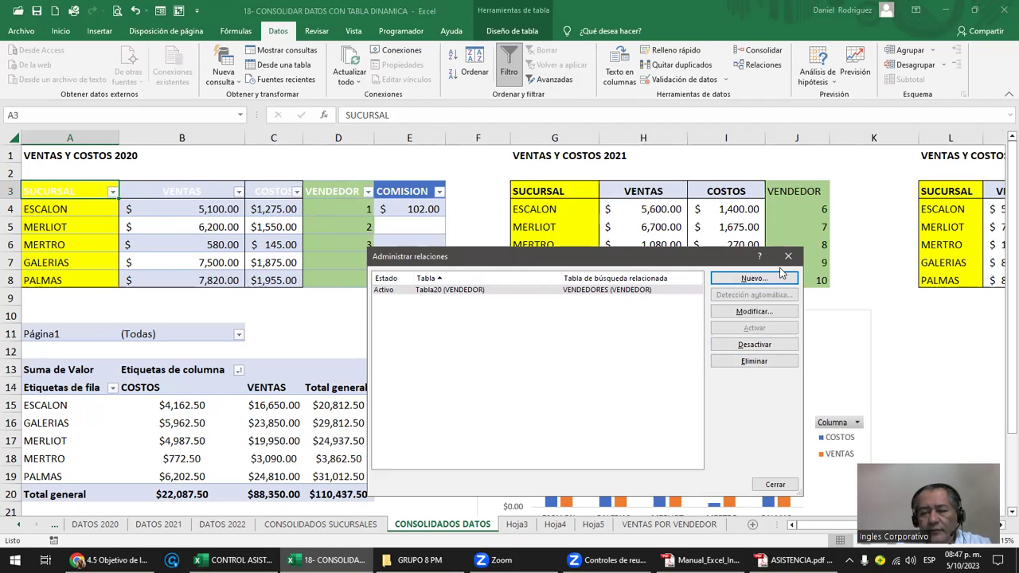
Close the Relationships window and review both VENDEDOR columns, returning to the SUCURSAL header.
{"action": "left_click", "coordinate": [775, 484]}
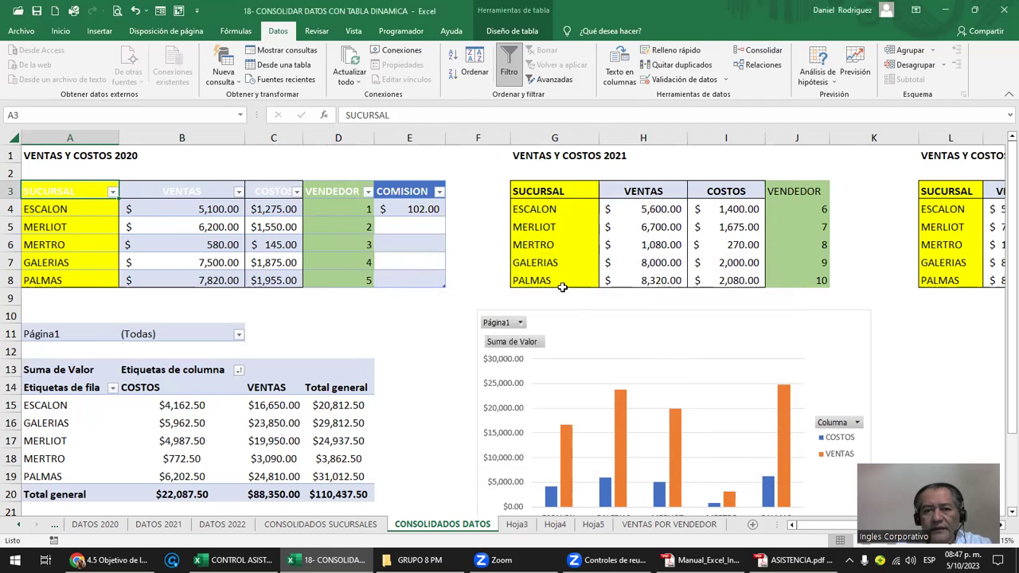
{"action": "left_click_drag", "start_coordinate": [348, 193], "coordinate": [374, 279]}
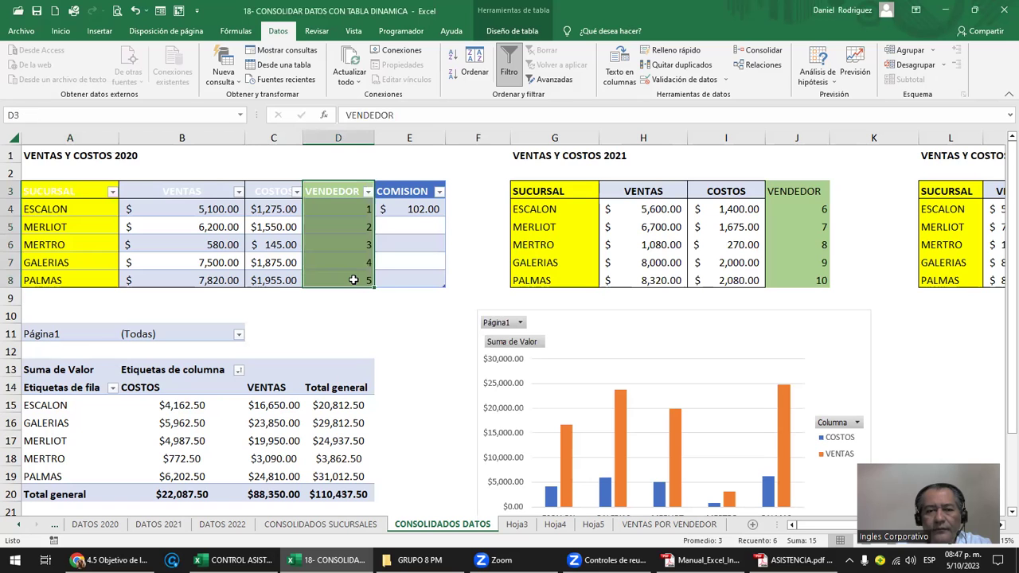
{"action": "key", "text": "Right"}
{"action": "key", "text": "Right"}
{"action": "key", "text": "Right"}
{"action": "key", "text": "Right"}
{"action": "key", "text": "Right"}
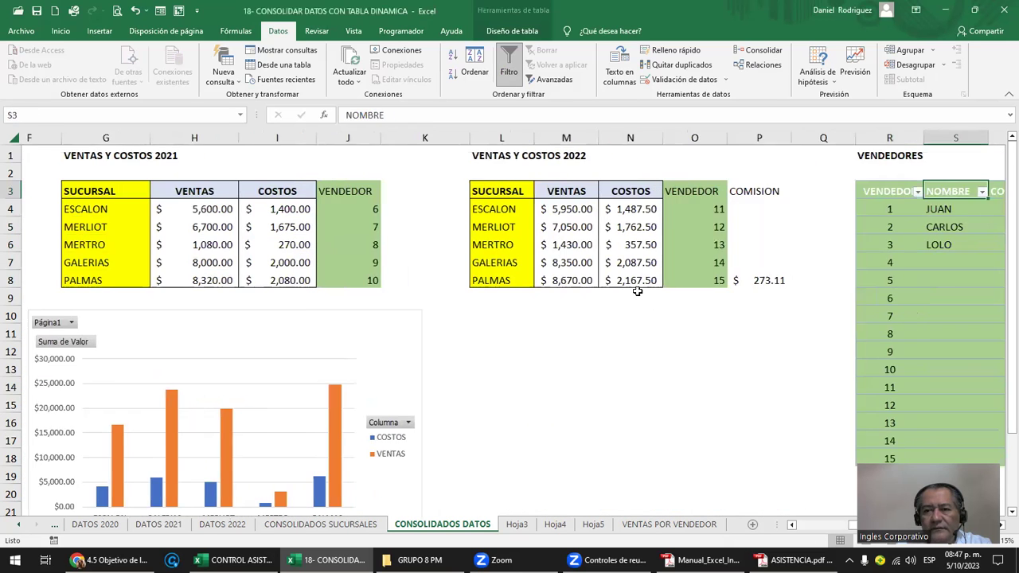
{"action": "key", "text": "Right"}
{"action": "key", "text": "Right"}
{"action": "key", "text": "Right"}
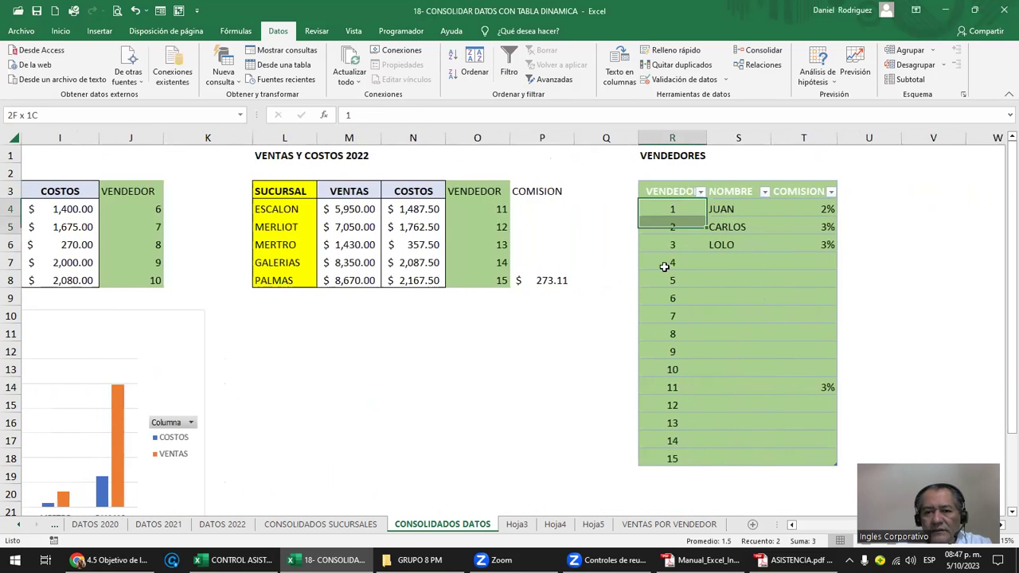
{"action": "left_click_drag", "start_coordinate": [667, 205], "coordinate": [668, 330]}
{"action": "left_click", "coordinate": [574, 190]}
{"action": "key", "text": "Left"}
{"action": "key", "text": "Left"}
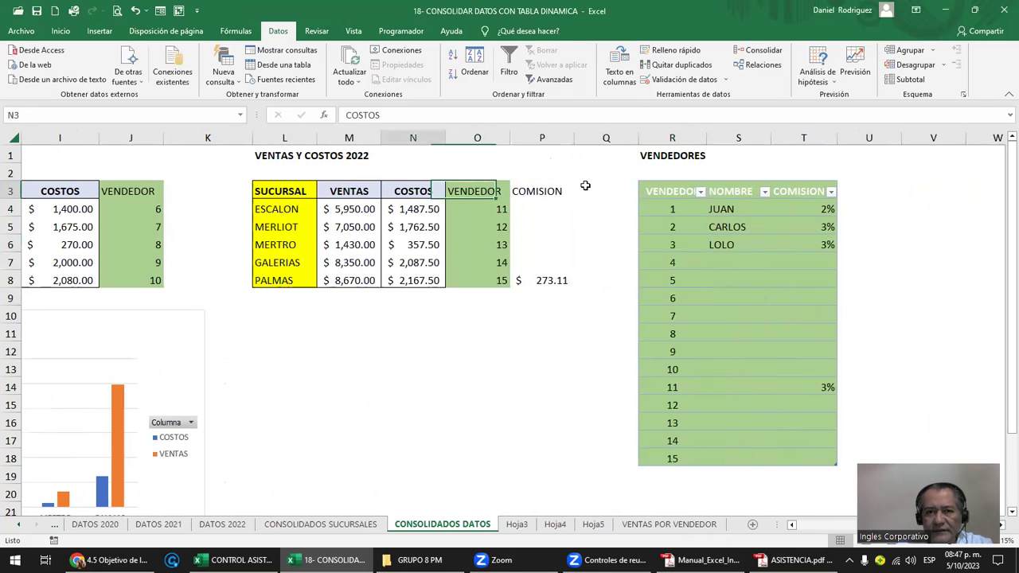
{"action": "key", "text": "Home"}
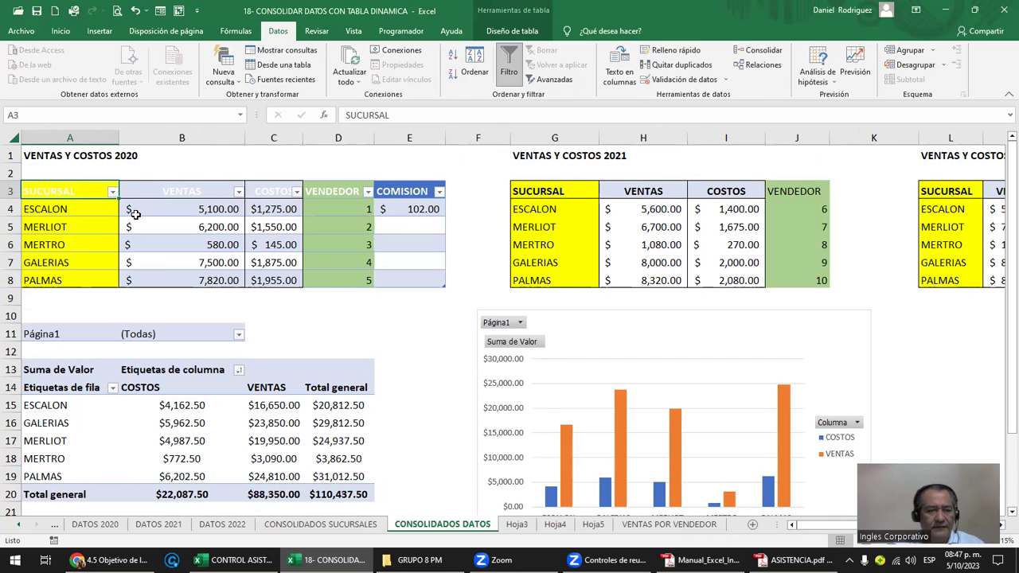
Create a PivotTable from Tabla20 on a new sheet, adding the data to the Data Model.
{"action": "left_click", "coordinate": [96, 34]}
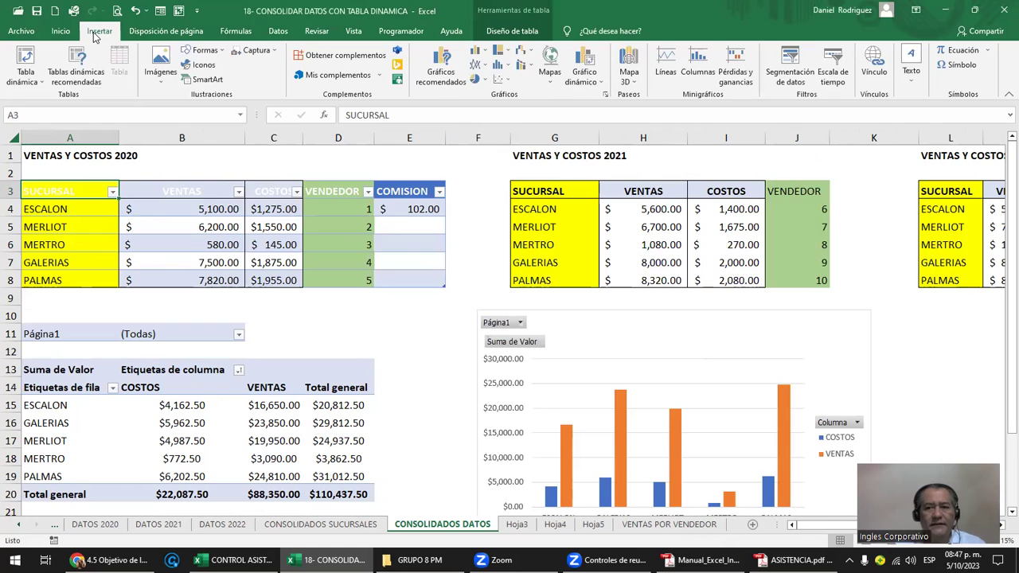
{"action": "left_click", "coordinate": [26, 79]}
{"action": "left_click", "coordinate": [50, 97]}
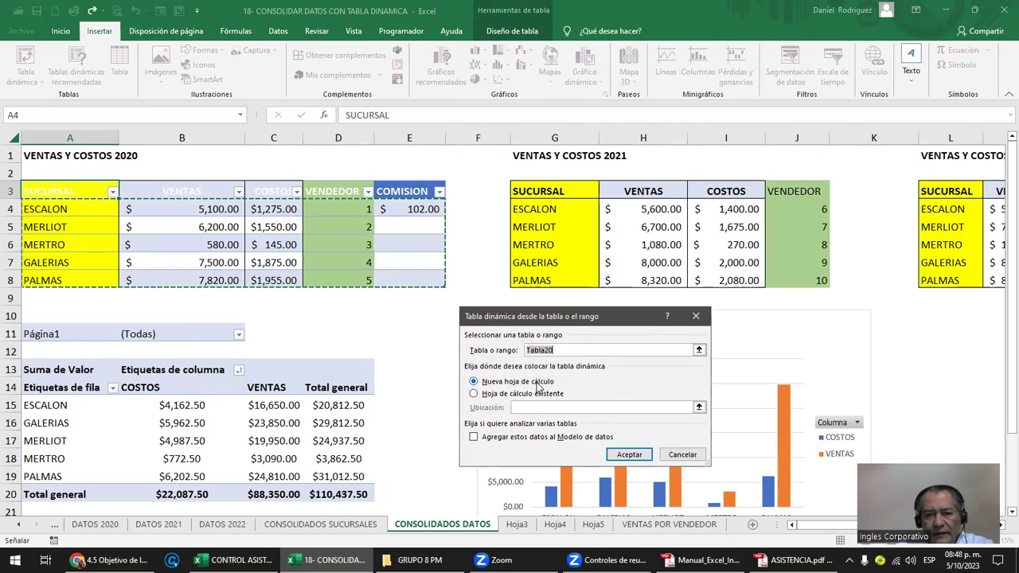
{"action": "left_click", "coordinate": [538, 385]}
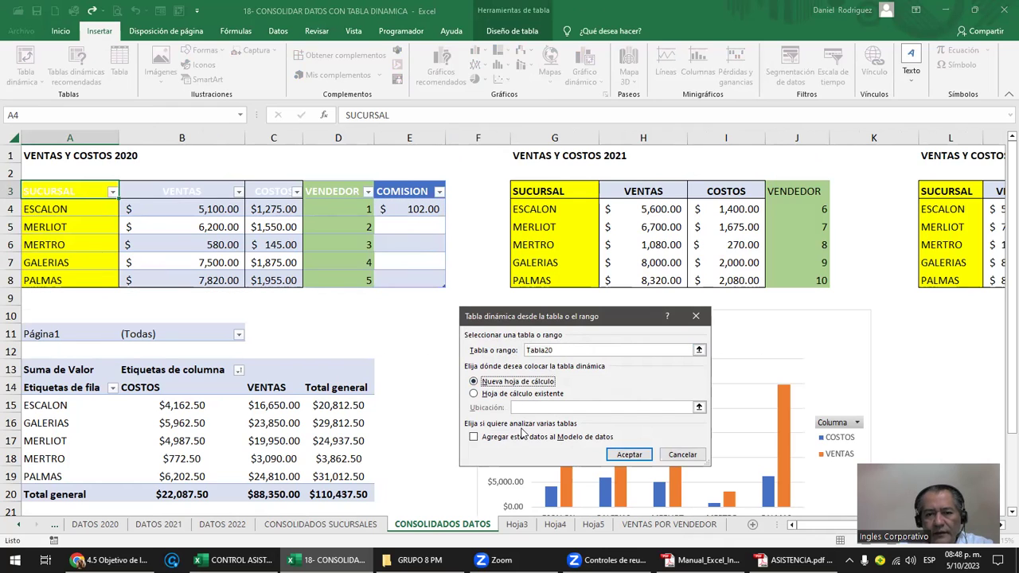
{"action": "left_click", "coordinate": [491, 443]}
{"action": "left_click", "coordinate": [631, 456]}
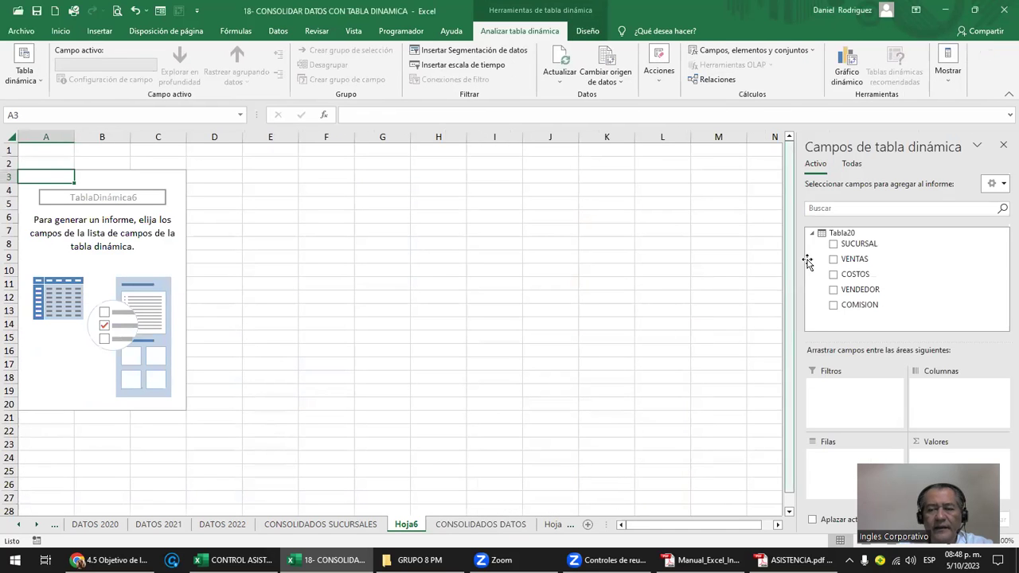
Reselect the empty PivotTable6 so its Tabla20 field list is displayed.
{"action": "double_click", "coordinate": [848, 235]}
{"action": "double_click", "coordinate": [840, 236]}
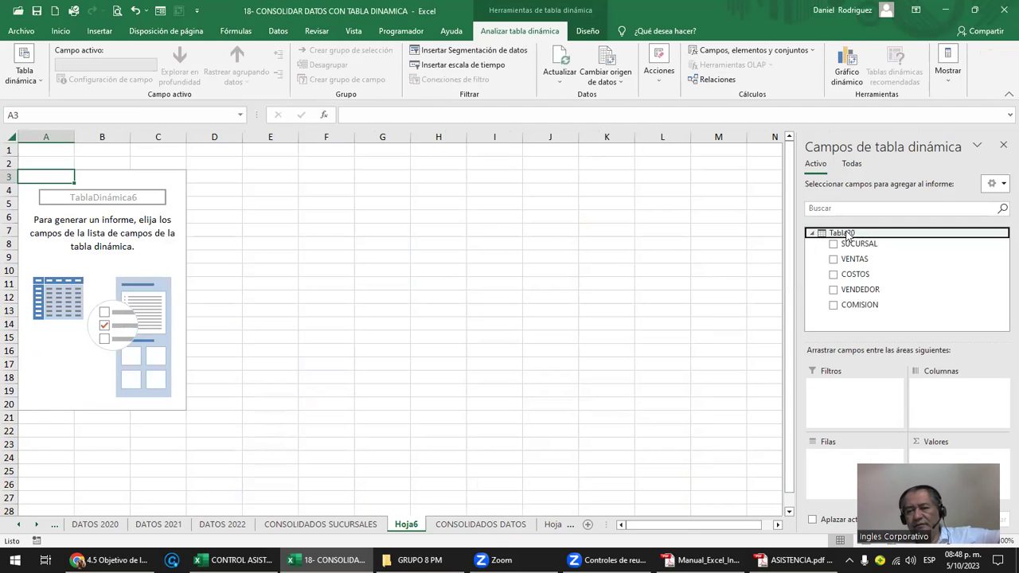
{"action": "left_click", "coordinate": [454, 322]}
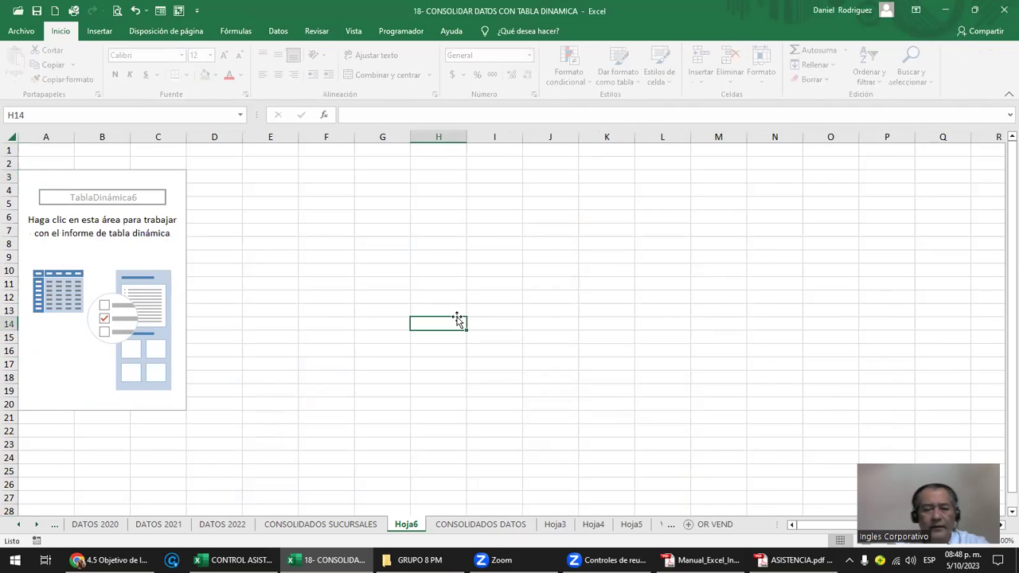
{"action": "left_click", "coordinate": [93, 188]}
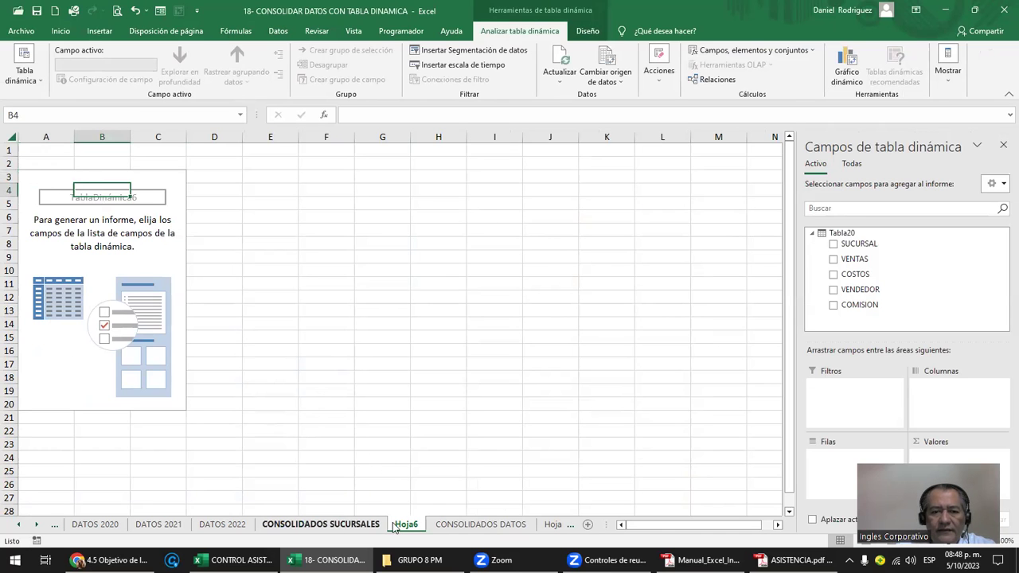
Build an empty PivotTable from the VENDEDORES table on new sheet Hoja7, added to the Data Model.
{"action": "left_click", "coordinate": [462, 524]}
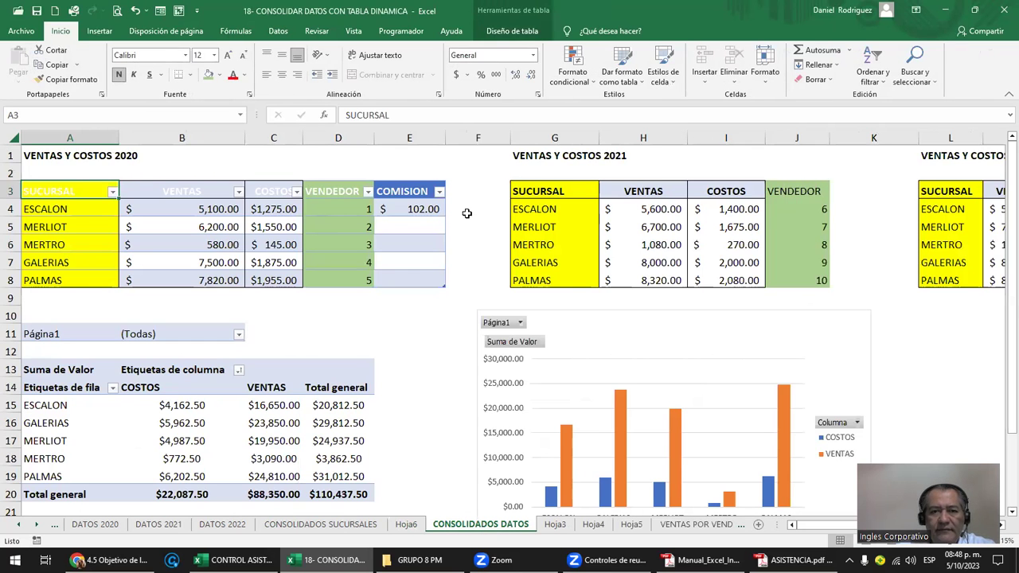
{"action": "left_click", "coordinate": [471, 212]}
{"action": "key", "text": "Right"}
{"action": "key", "text": "Right"}
{"action": "key", "text": "Right"}
{"action": "key", "text": "Right"}
{"action": "key", "text": "Right"}
{"action": "key", "text": "Right"}
{"action": "key", "text": "Right"}
{"action": "key", "text": "Right"}
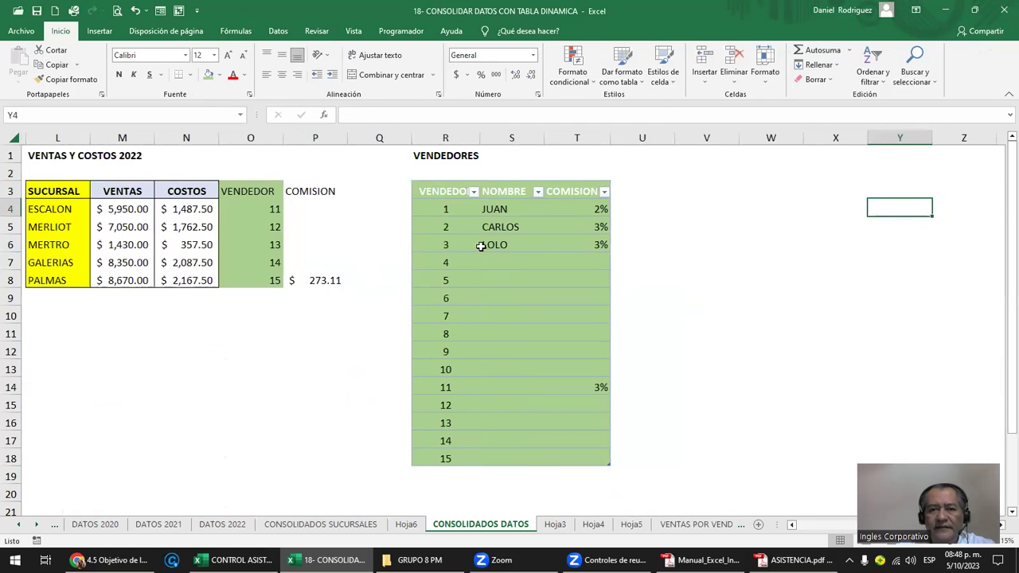
{"action": "left_click", "coordinate": [436, 191]}
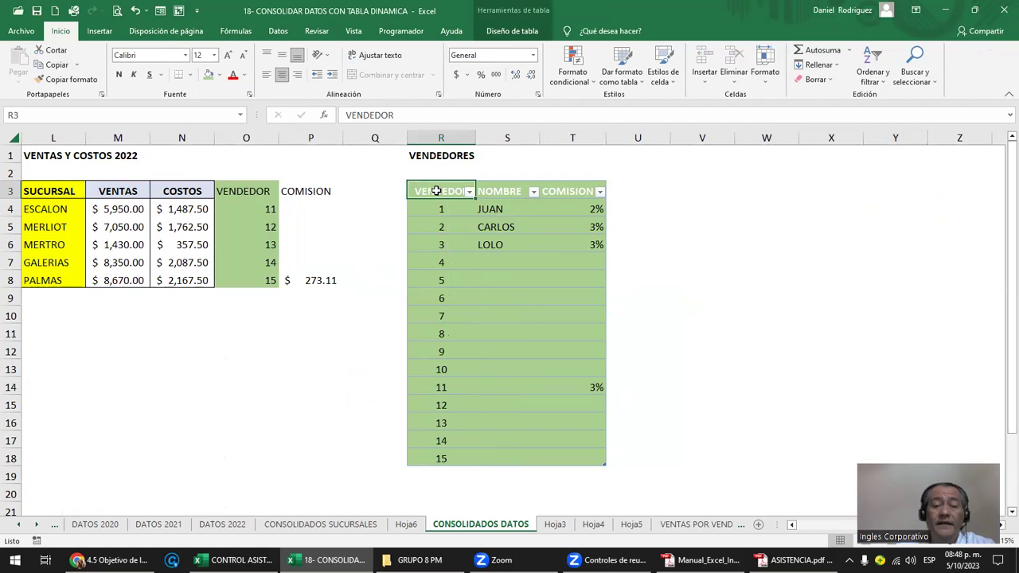
{"action": "left_click", "coordinate": [99, 30]}
{"action": "left_click", "coordinate": [36, 80]}
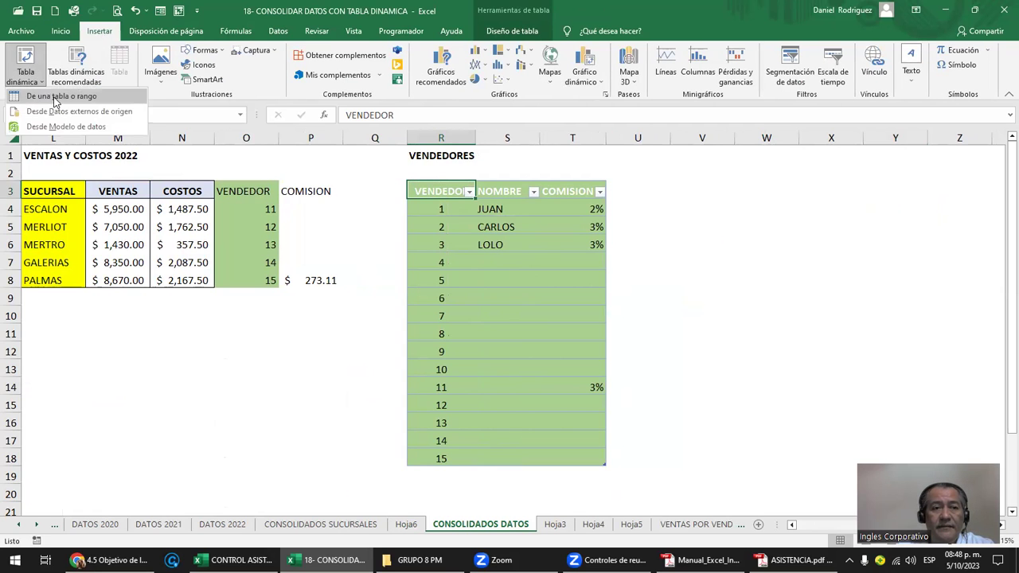
{"action": "left_click", "coordinate": [55, 97]}
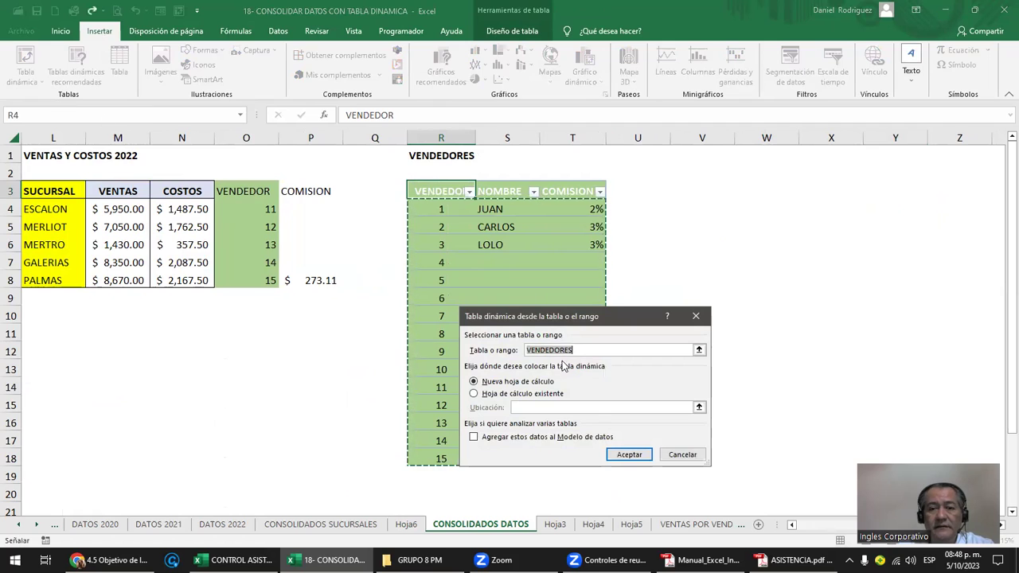
{"action": "left_click", "coordinate": [500, 437]}
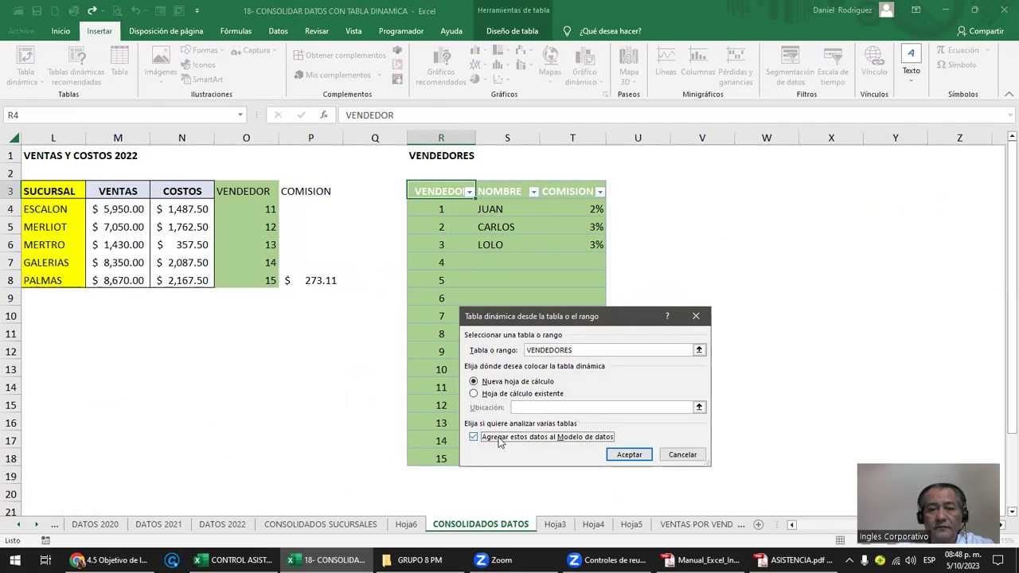
{"action": "left_click", "coordinate": [625, 454]}
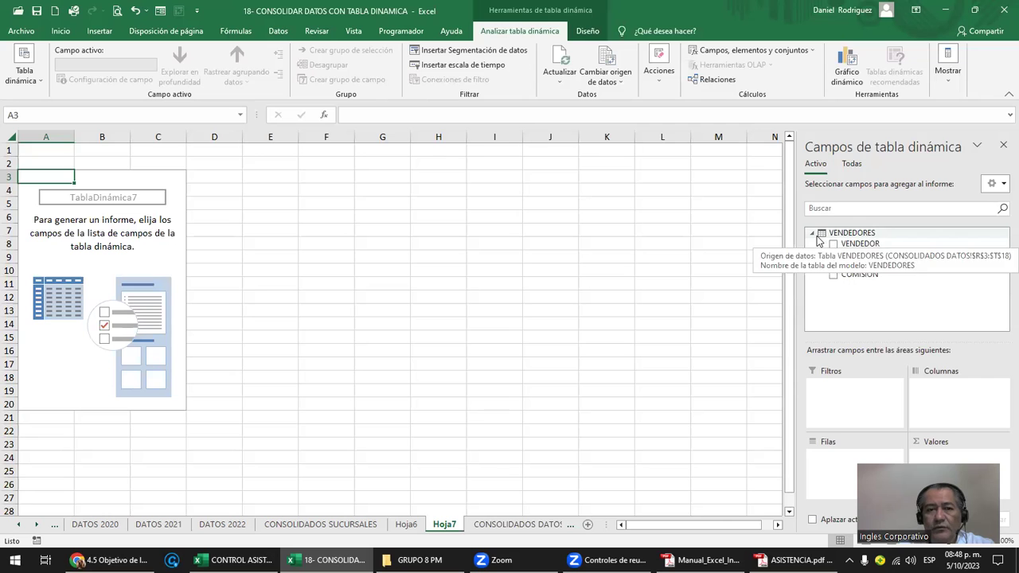
{"action": "left_click", "coordinate": [430, 296]}
Return to Hoja6 and select a cell outside PivotTable6.
{"action": "left_click", "coordinate": [408, 525]}
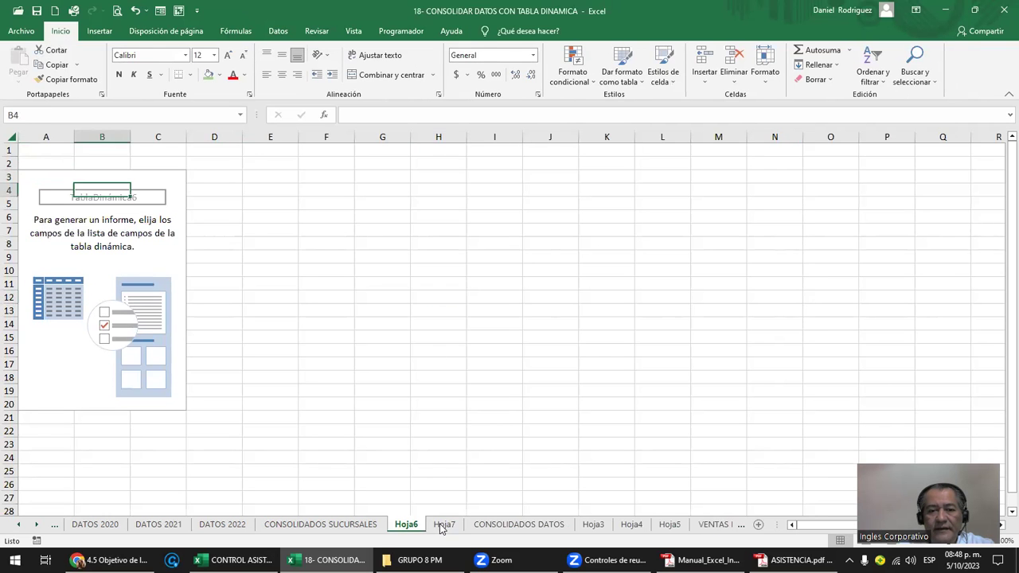
{"action": "left_click", "coordinate": [443, 525]}
{"action": "left_click", "coordinate": [408, 524]}
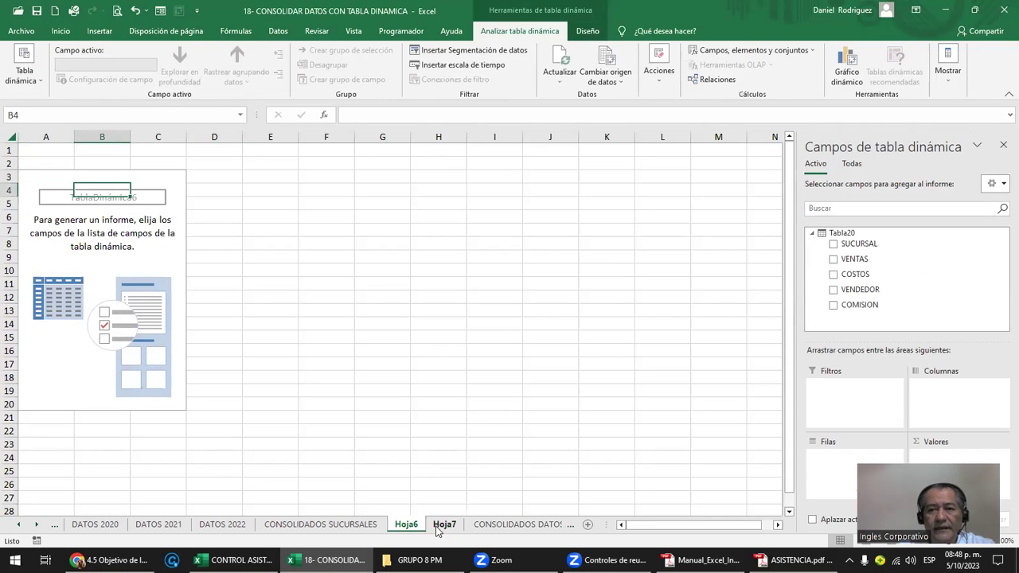
{"action": "left_click", "coordinate": [143, 271]}
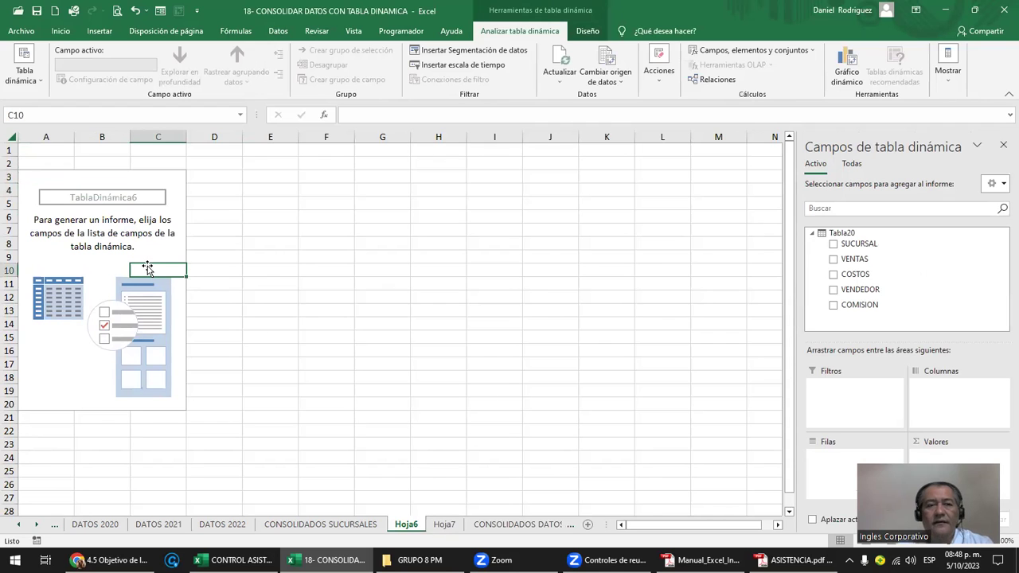
{"action": "left_click", "coordinate": [316, 205]}
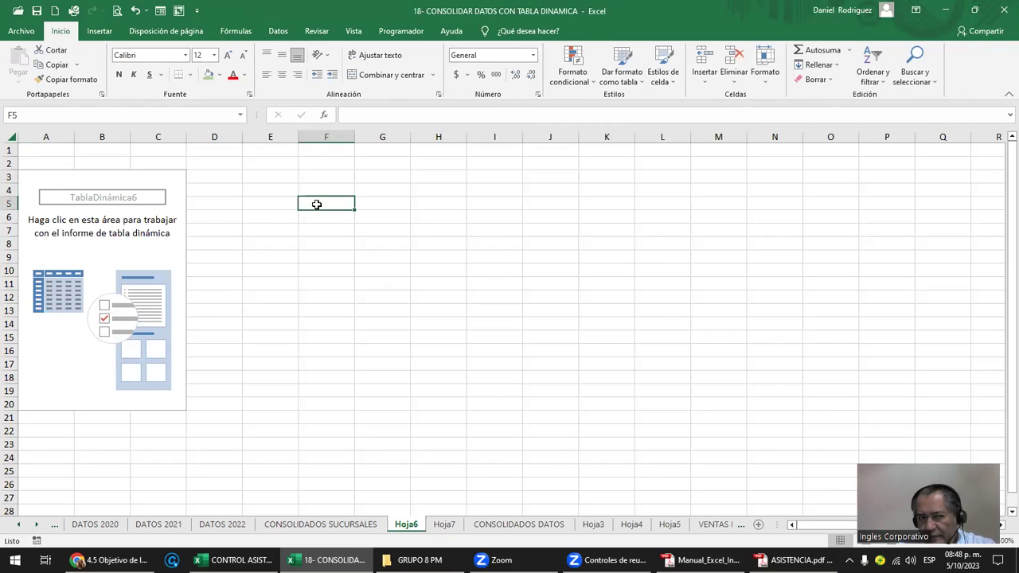
{"action": "left_click", "coordinate": [330, 189]}
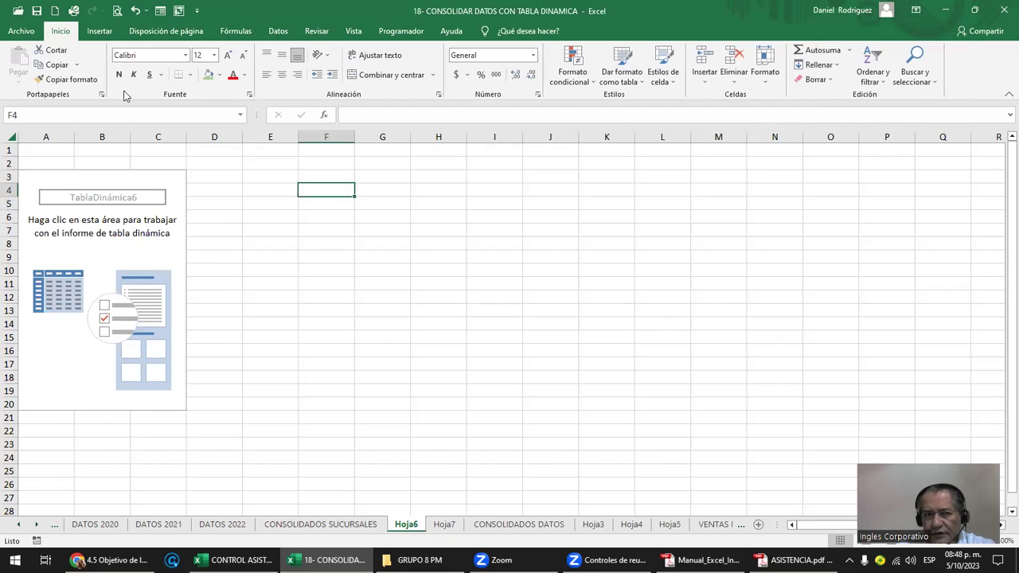
Insert a PivotTable from the Data Model at Hoja6!$E$5.
{"action": "left_click", "coordinate": [100, 31]}
{"action": "left_click", "coordinate": [35, 80]}
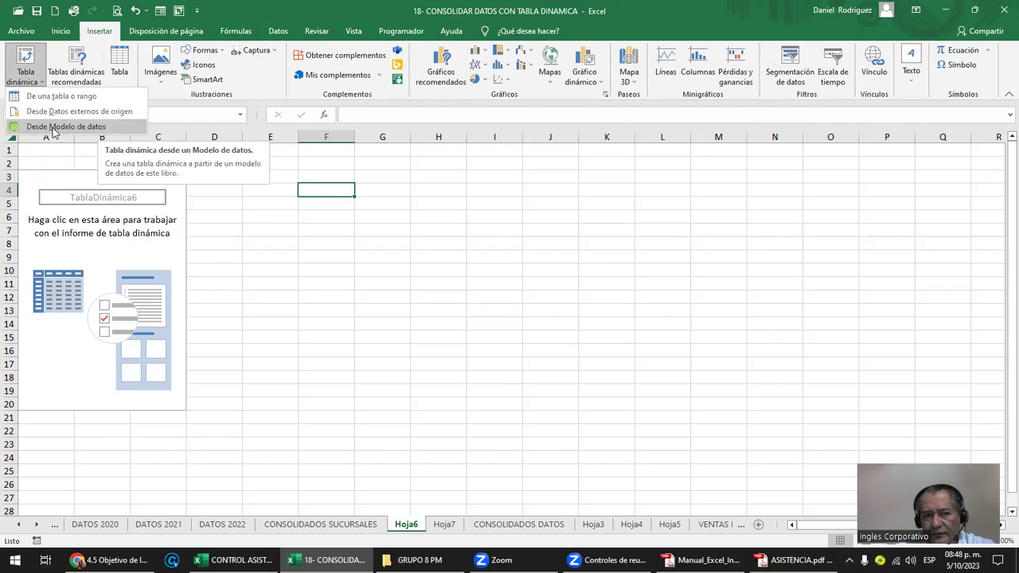
{"action": "left_click", "coordinate": [142, 241]}
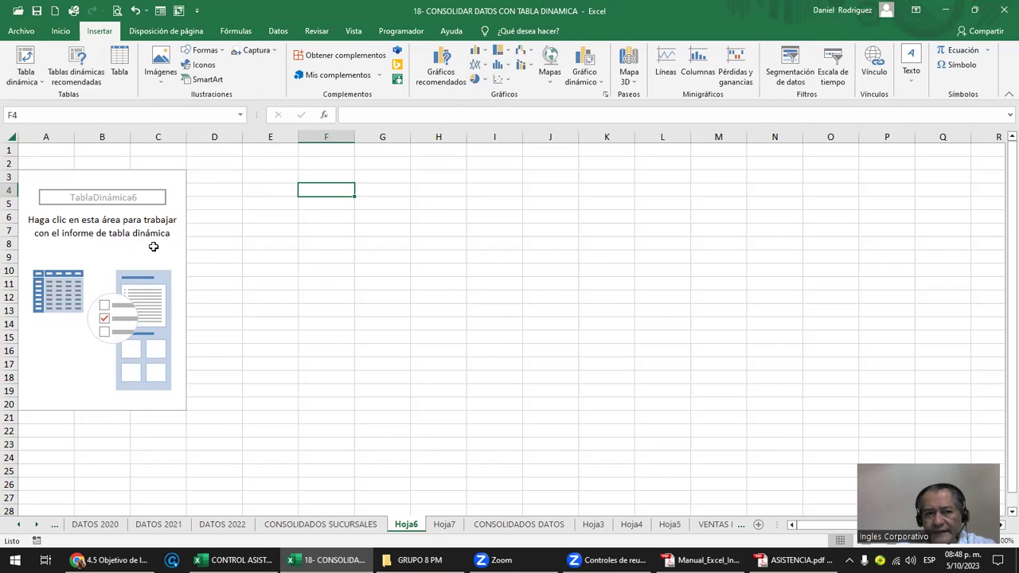
{"action": "left_click", "coordinate": [154, 254]}
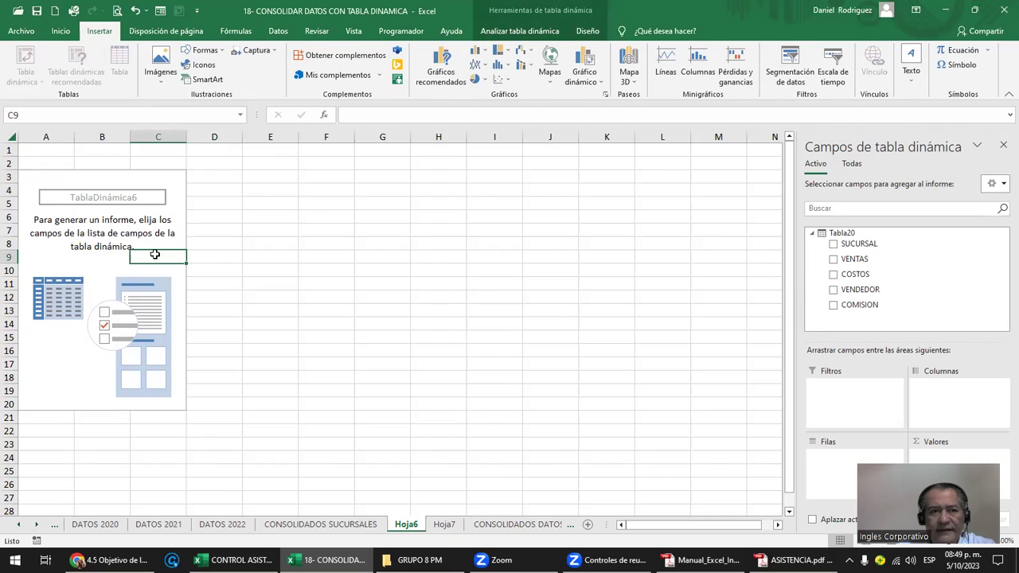
{"action": "left_click", "coordinate": [249, 205]}
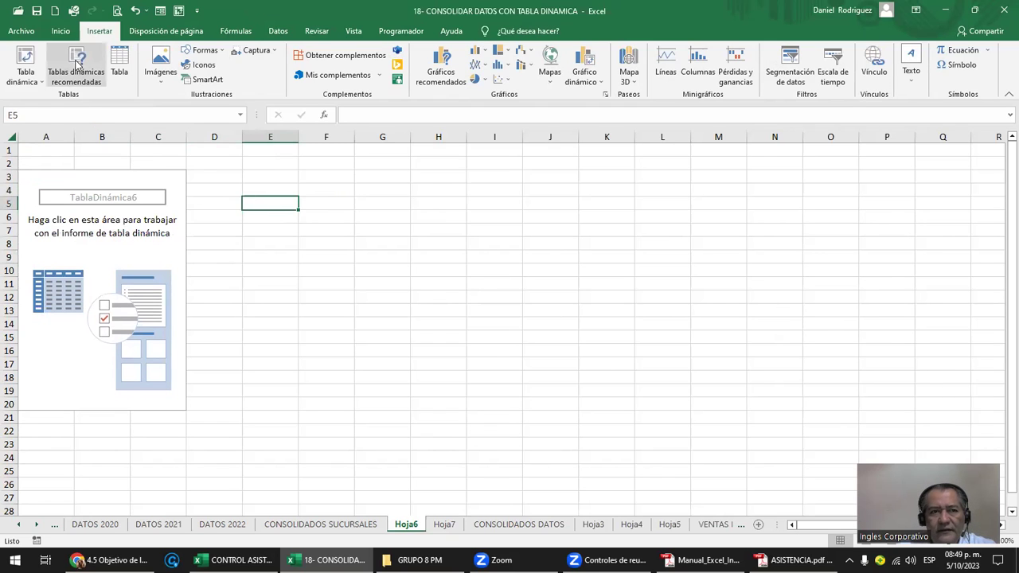
{"action": "left_click", "coordinate": [26, 78]}
{"action": "mouse_move", "coordinate": [66, 127]}
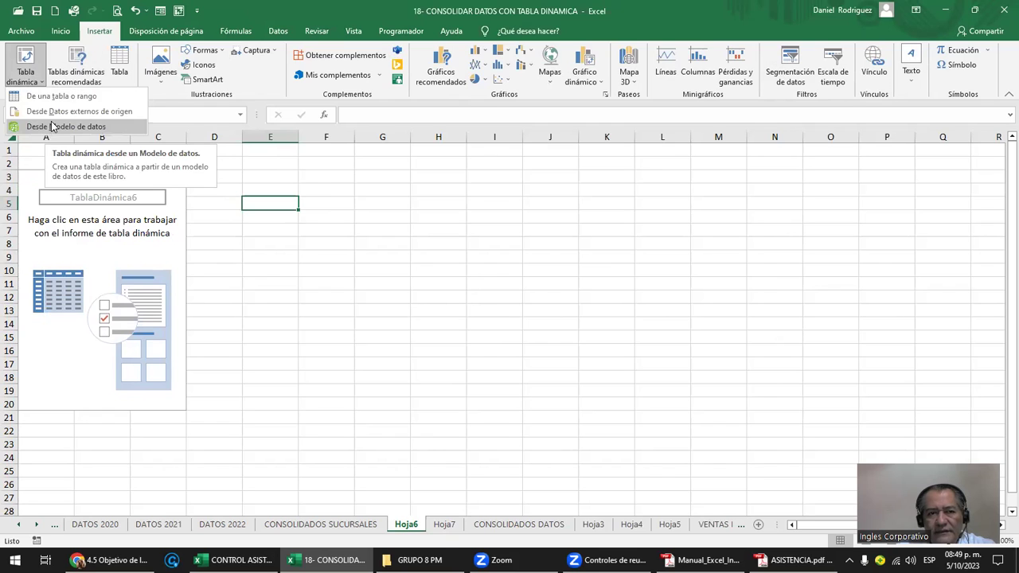
{"action": "left_click", "coordinate": [56, 129]}
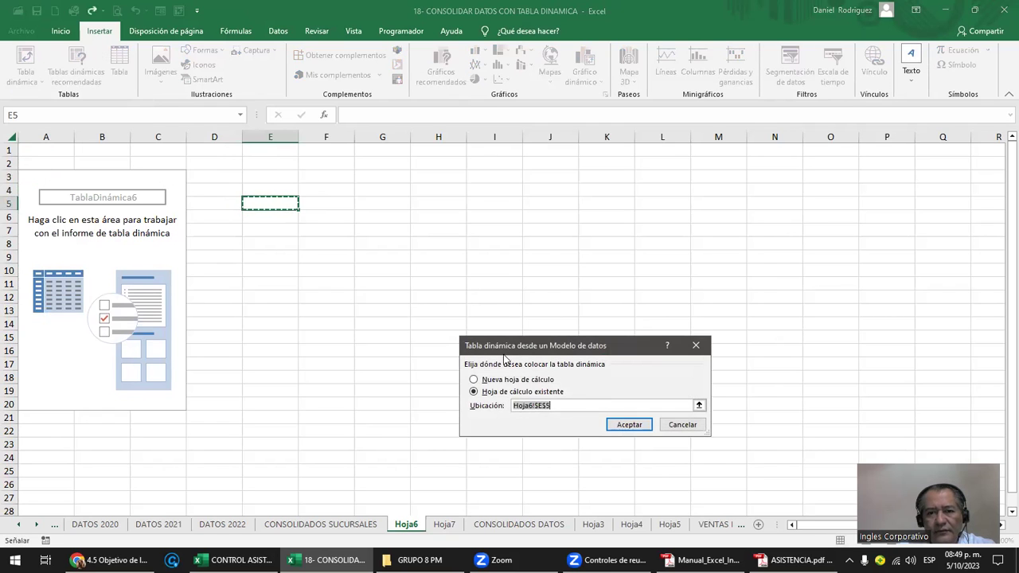
{"action": "left_click", "coordinate": [629, 426]}
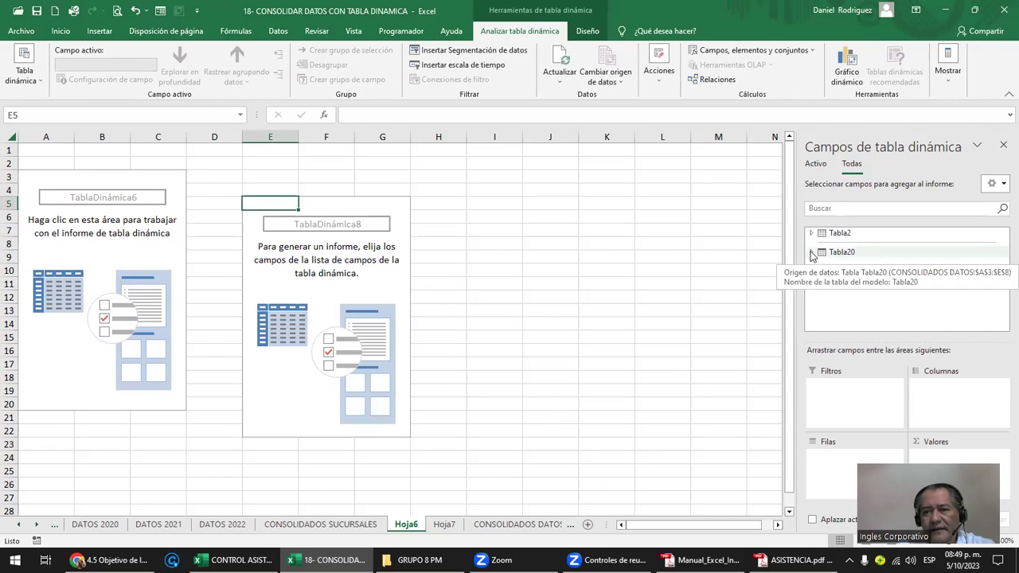
From Tabla20, add VENDEDOR to the pivot rows and Suma de VENTAS to values.
{"action": "left_click", "coordinate": [812, 252]}
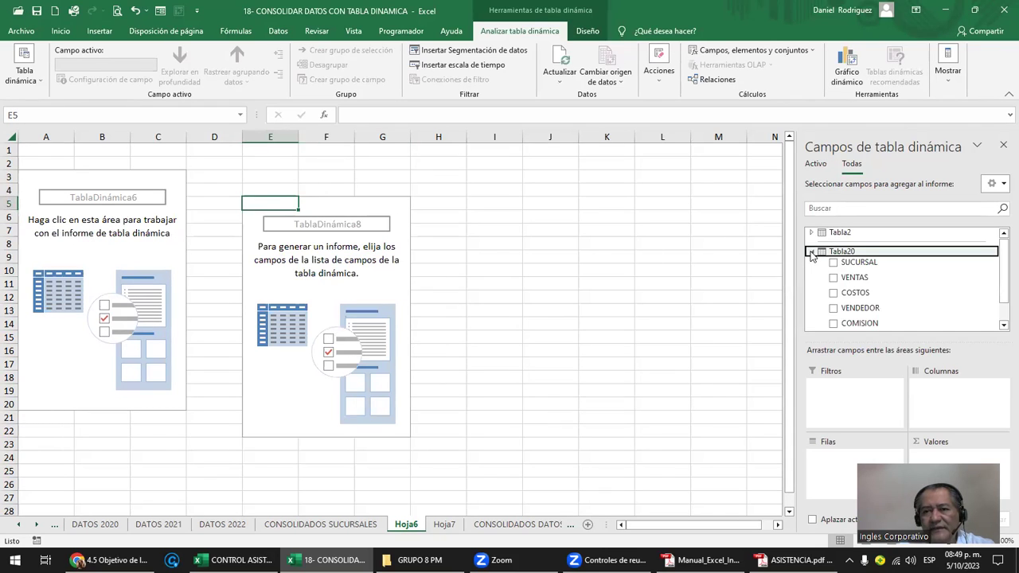
{"action": "left_click", "coordinate": [811, 252]}
{"action": "left_click", "coordinate": [812, 272]}
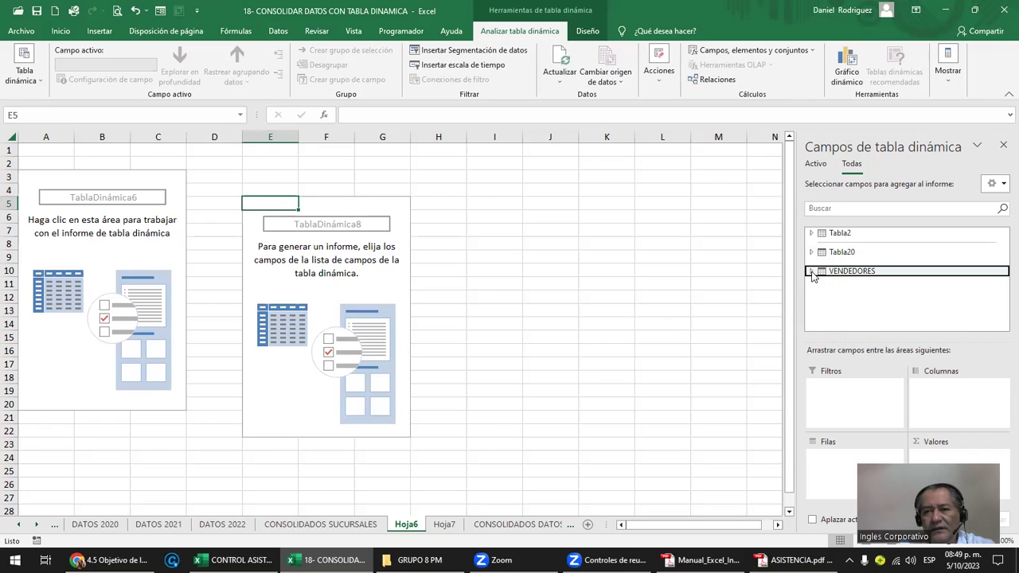
{"action": "left_click", "coordinate": [811, 272]}
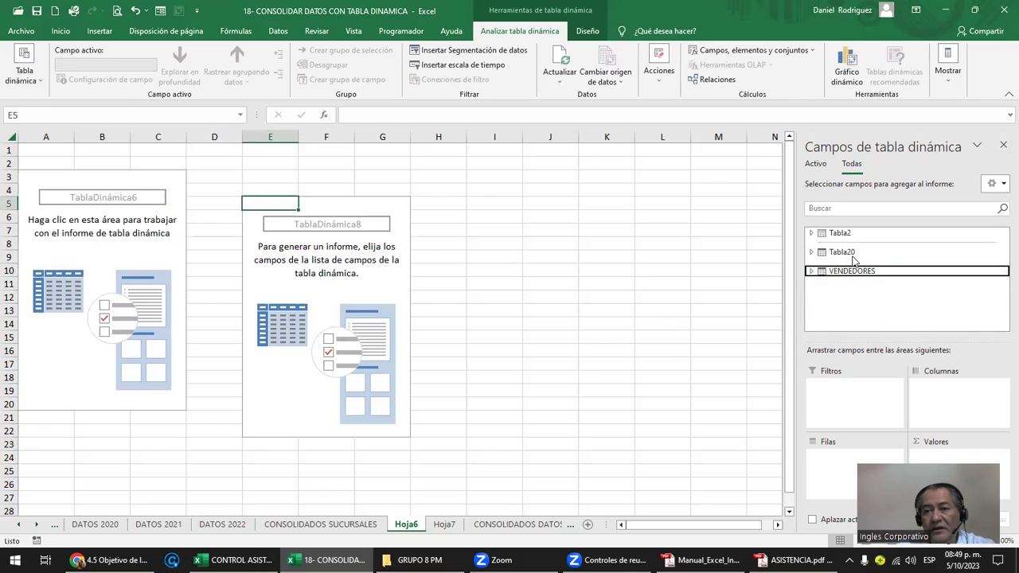
{"action": "left_click", "coordinate": [812, 253]}
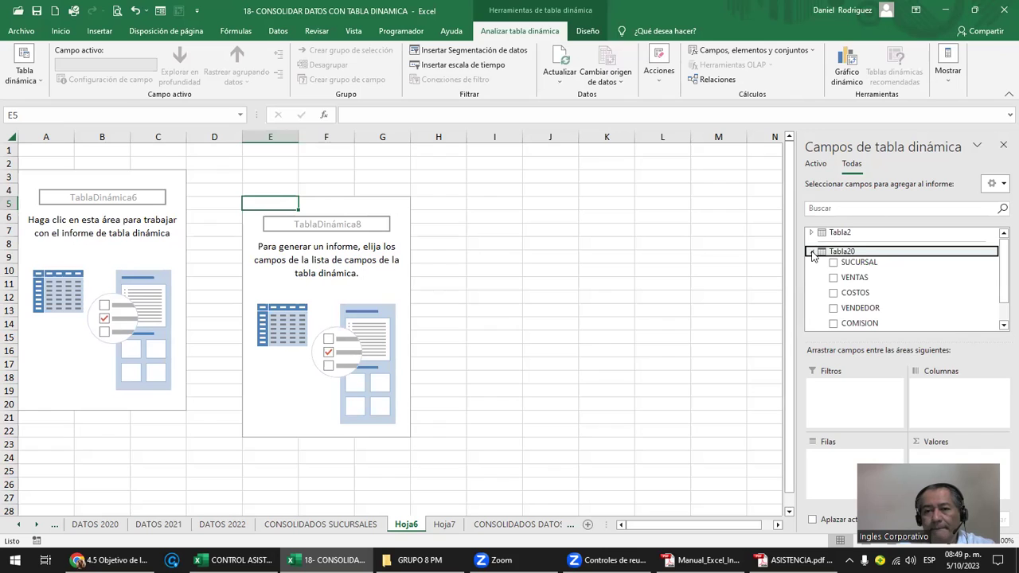
{"action": "left_click", "coordinate": [812, 252]}
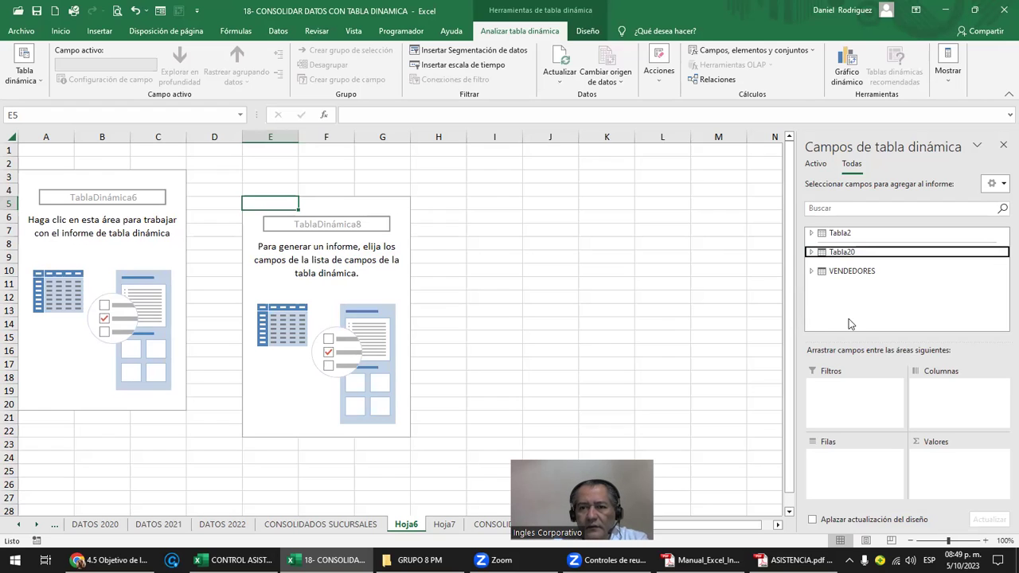
{"action": "left_click", "coordinate": [810, 252]}
{"action": "mouse_move", "coordinate": [908, 278]}
{"action": "left_click_drag", "start_coordinate": [860, 308], "coordinate": [844, 467]}
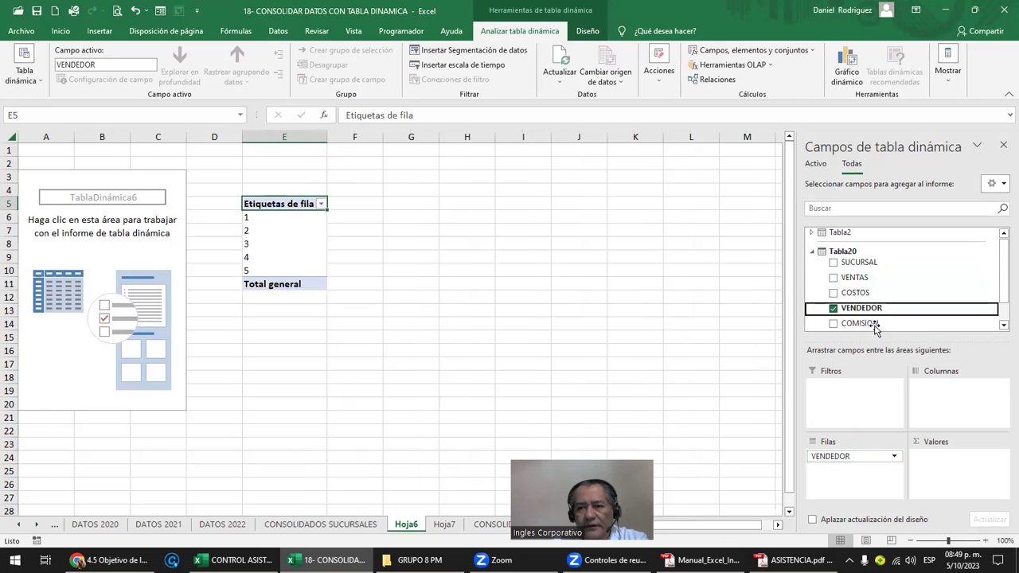
{"action": "left_click_drag", "start_coordinate": [936, 396], "coordinate": [946, 460]}
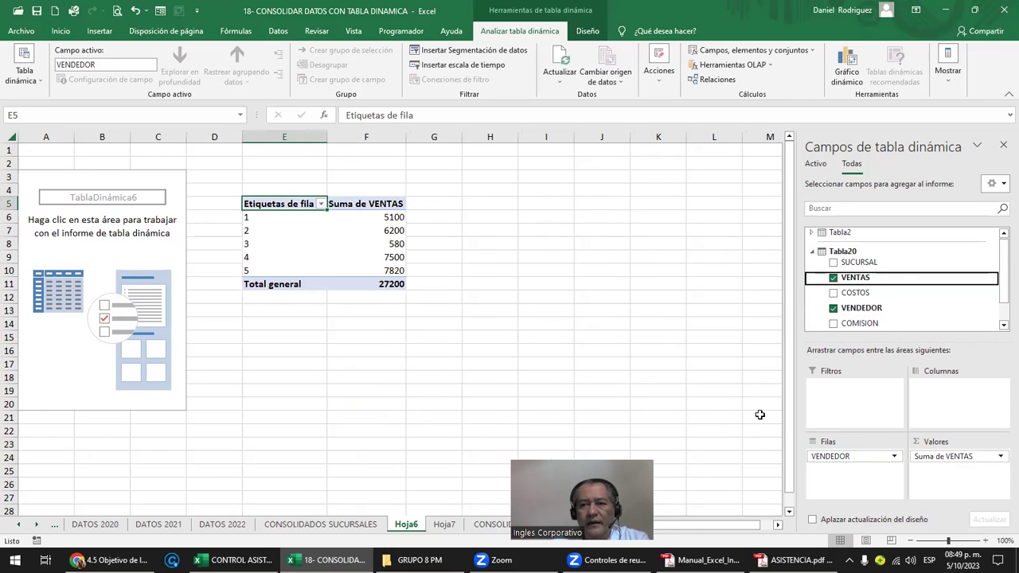
Nest the VENDEDORES NOMBRE field under VENDEDOR in the pivot rows.
{"action": "left_click", "coordinate": [813, 254]}
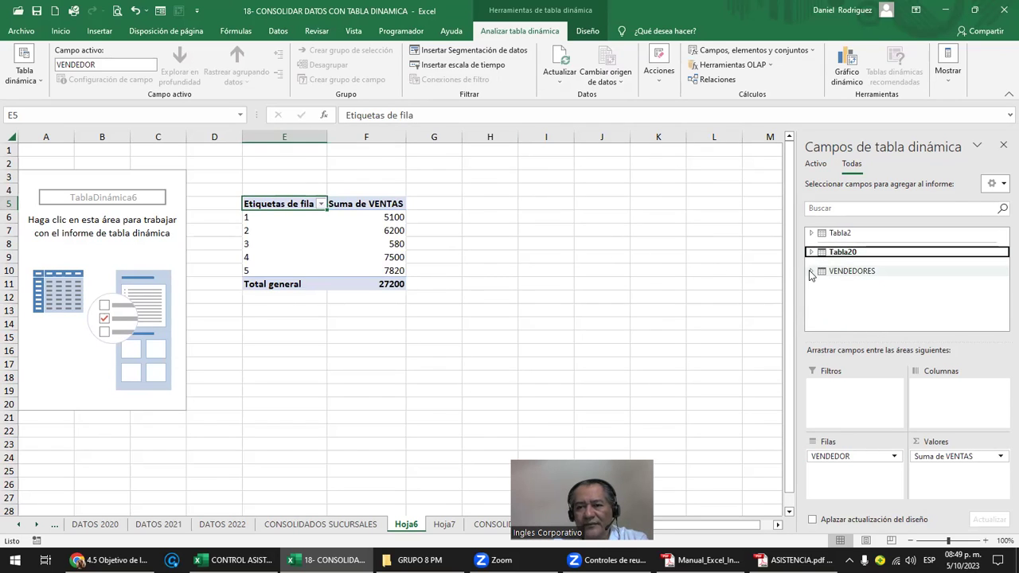
{"action": "left_click", "coordinate": [811, 272]}
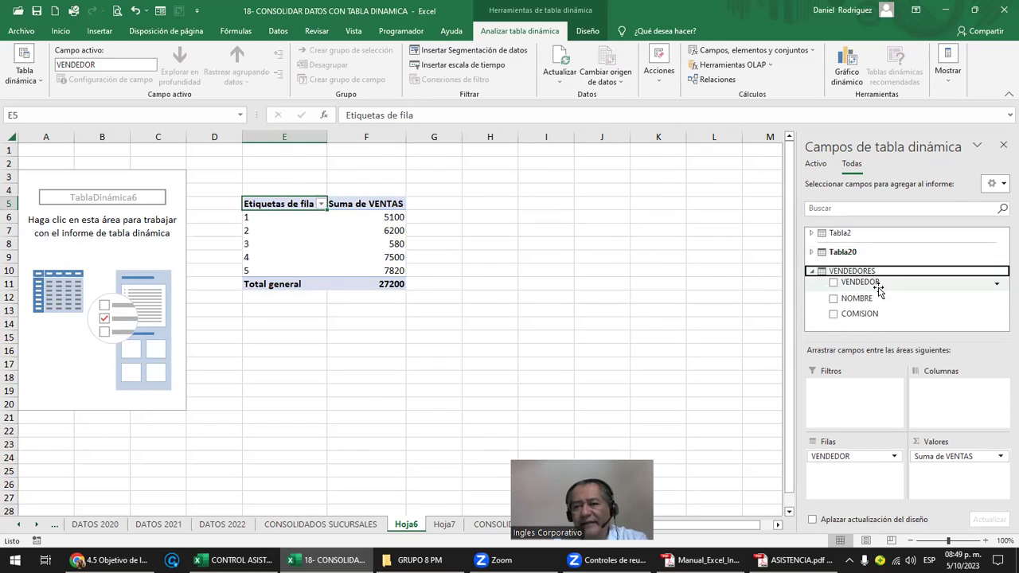
{"action": "left_click", "coordinate": [858, 298]}
{"action": "left_click_drag", "start_coordinate": [859, 298], "coordinate": [849, 472]}
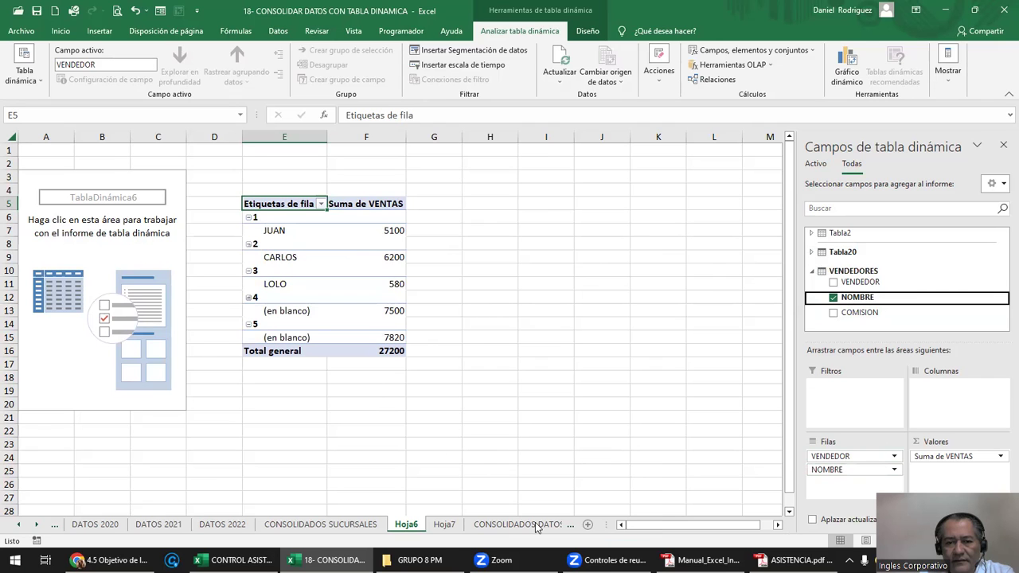
Enter CHARLY as vendor 4's name on the CONSOLIDADOS DATOS sheet.
{"action": "left_click", "coordinate": [519, 524]}
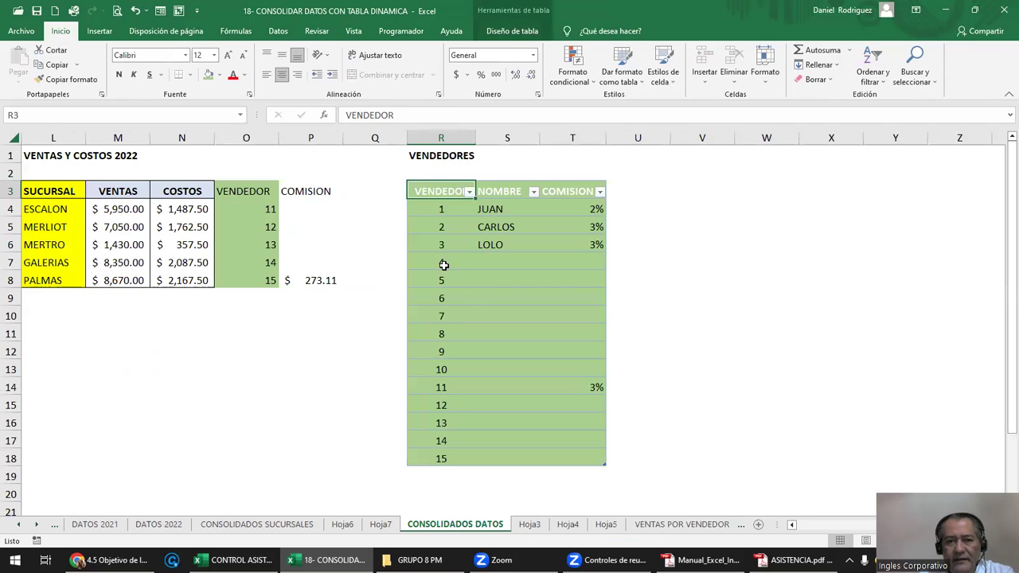
{"action": "left_click", "coordinate": [443, 265]}
{"action": "left_click", "coordinate": [514, 265]}
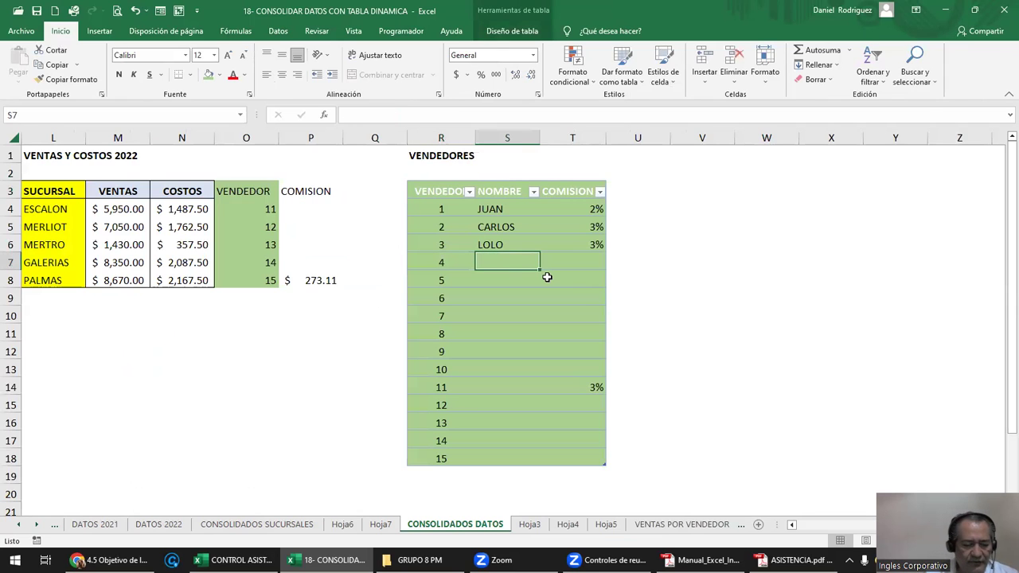
{"action": "type", "text": "CHARLY"}
{"action": "key", "text": "Return"}
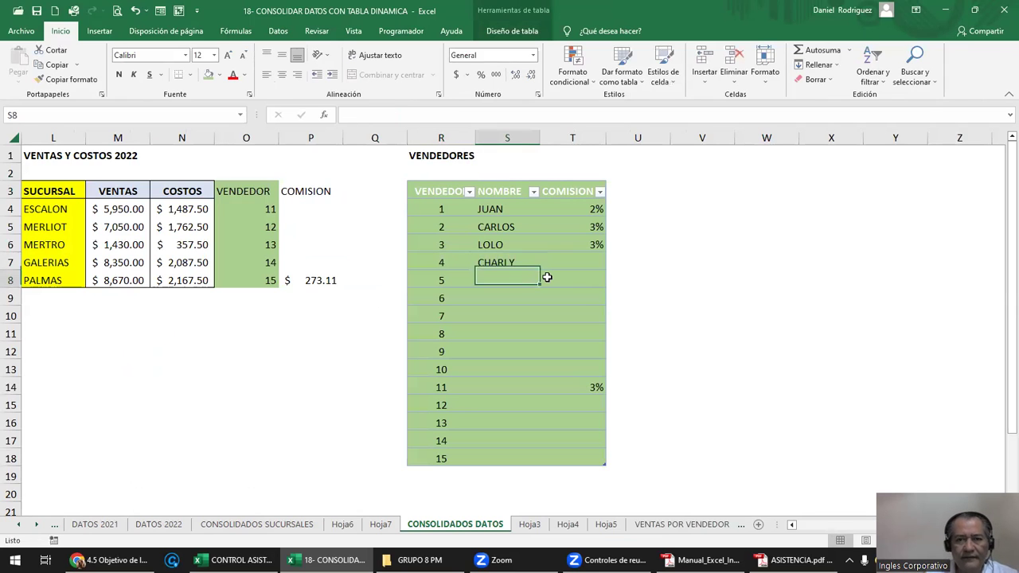
{"action": "key", "text": "Up"}
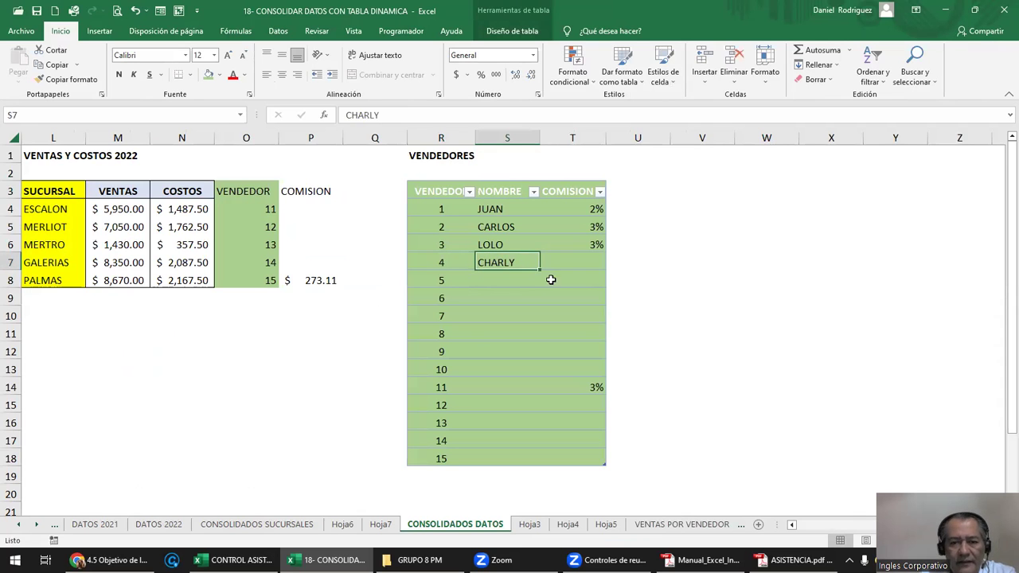
Go back to the Hoja6 pivot and refresh it so CHARLY appears under vendor 4.
{"action": "left_click", "coordinate": [682, 524]}
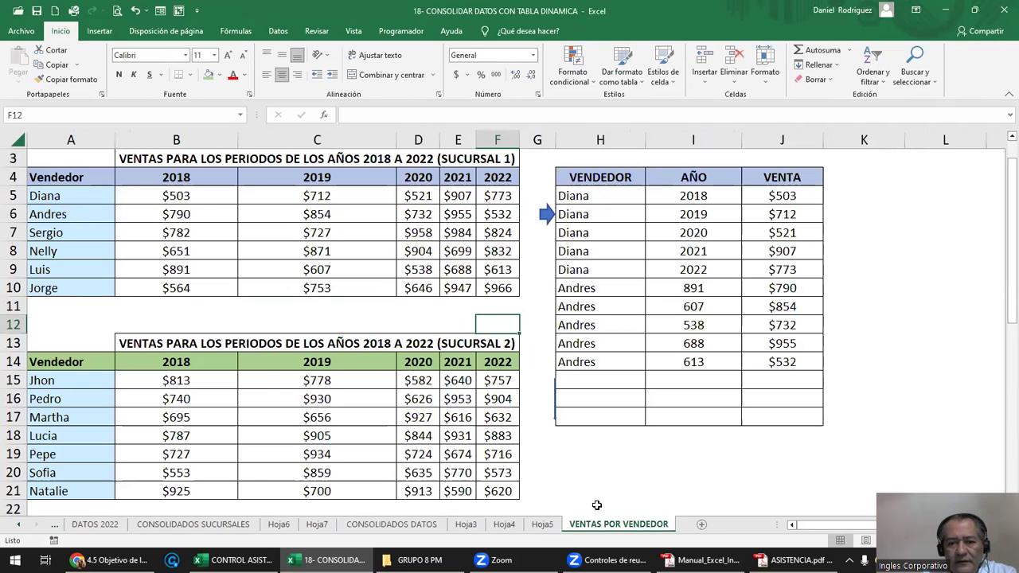
{"action": "left_click", "coordinate": [544, 525]}
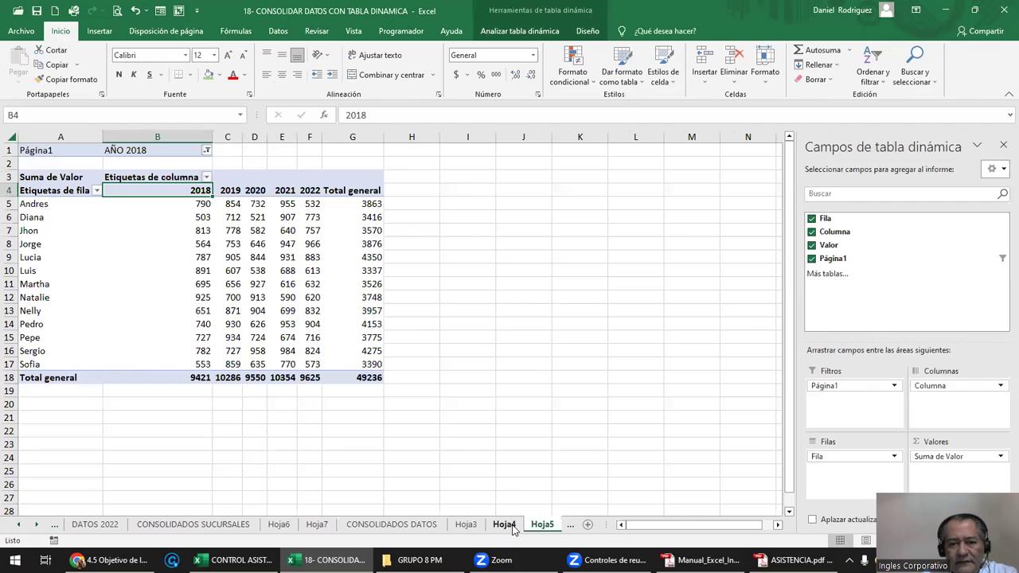
{"action": "left_click", "coordinate": [505, 524]}
{"action": "left_click", "coordinate": [470, 527]}
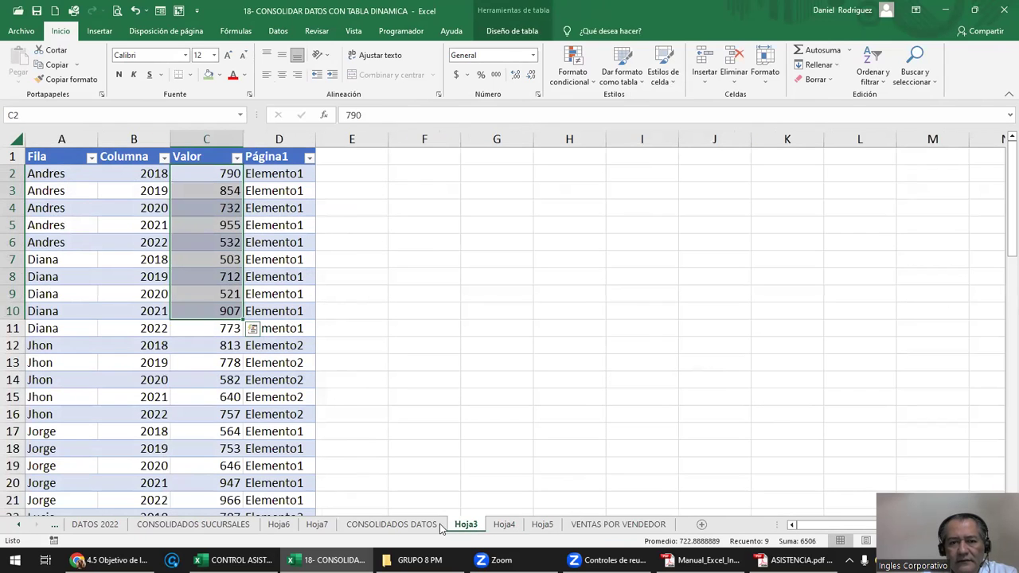
{"action": "left_click", "coordinate": [412, 528]}
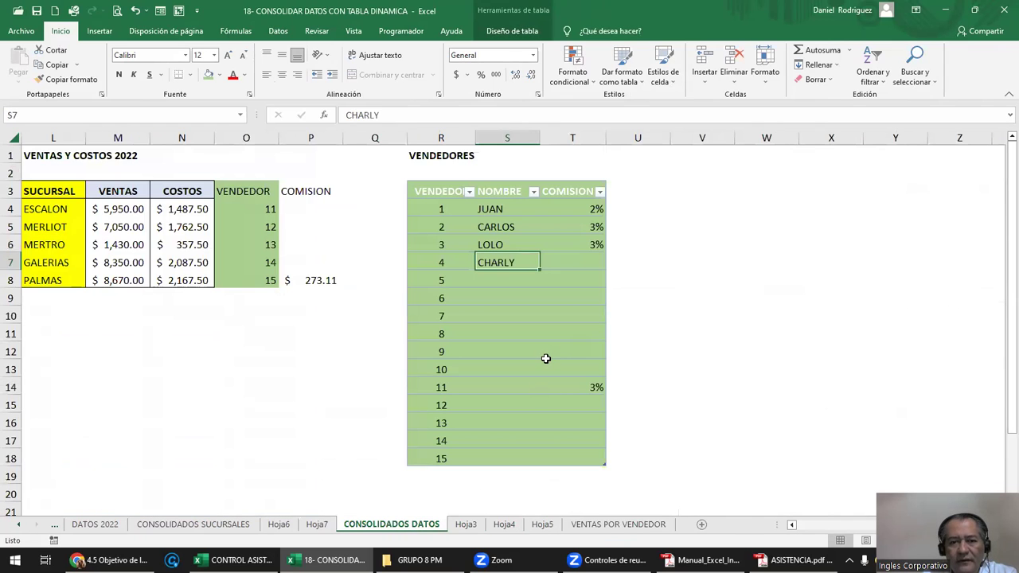
{"action": "left_click", "coordinate": [317, 525]}
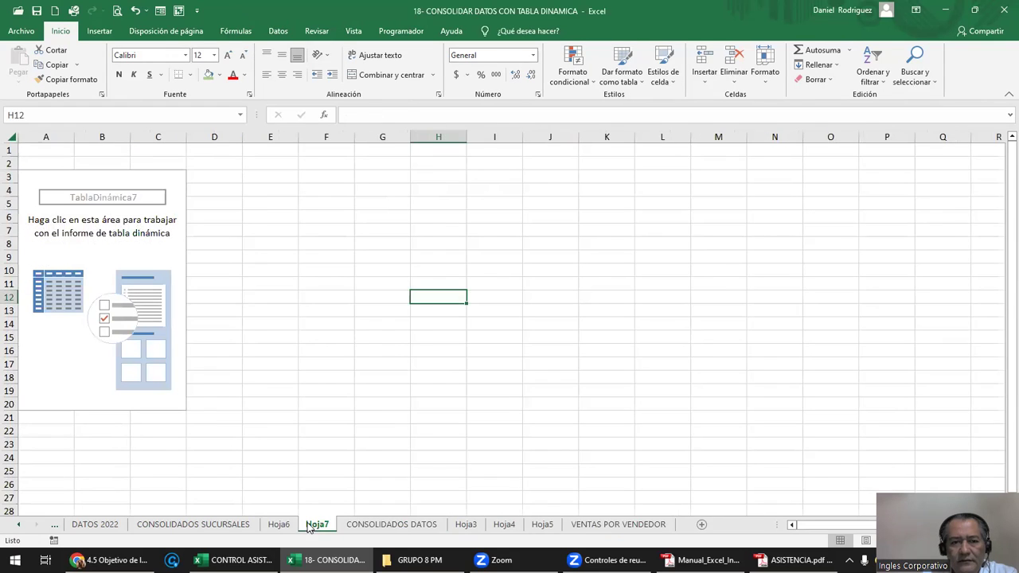
{"action": "left_click", "coordinate": [279, 525]}
{"action": "left_click", "coordinate": [284, 205]}
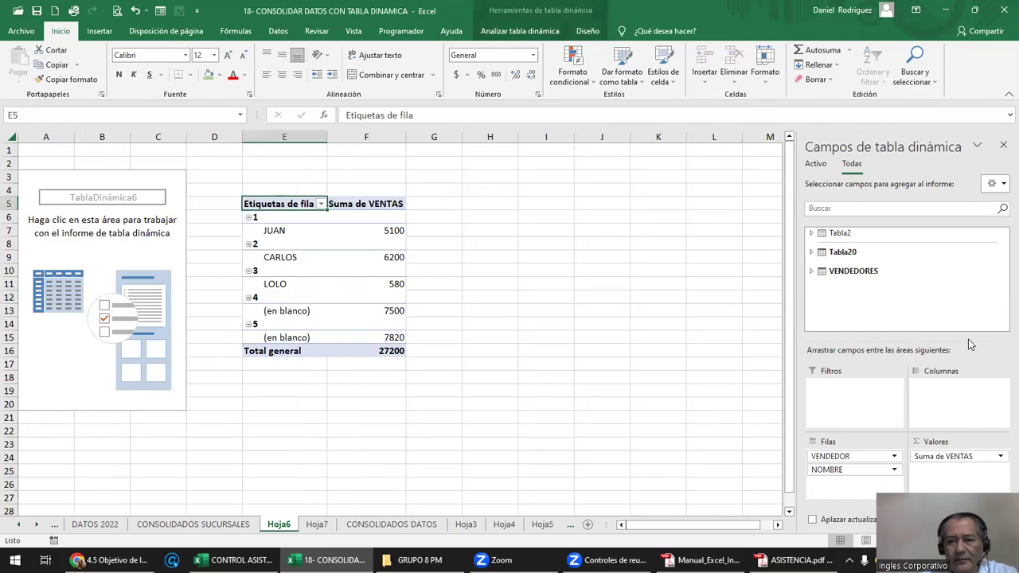
{"action": "mouse_move", "coordinate": [872, 470]}
{"action": "left_mouse_down"}
{"action": "mouse_move", "coordinate": [951, 393]}
{"action": "mouse_move", "coordinate": [856, 476]}
{"action": "left_mouse_up"}
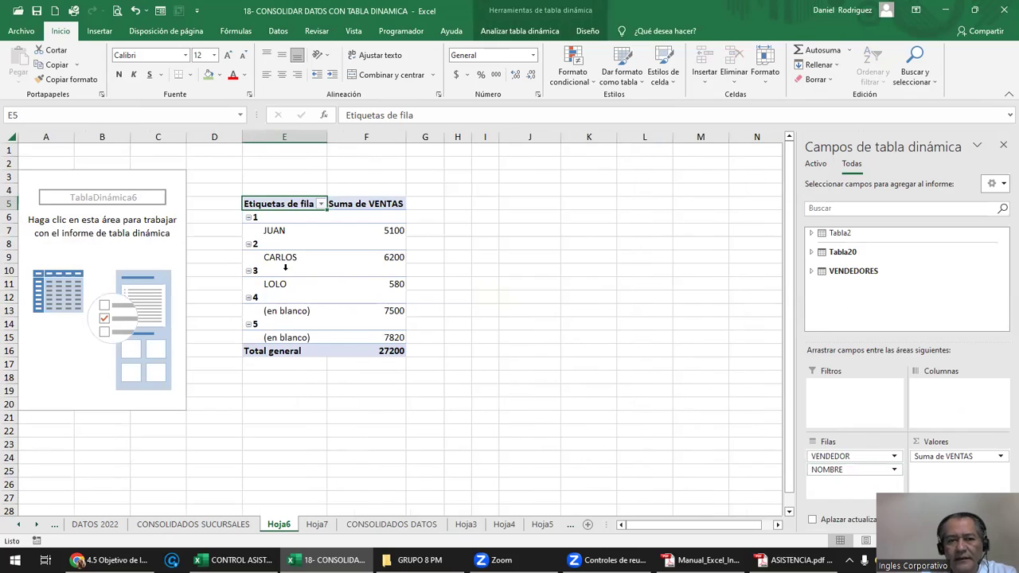
{"action": "right_click", "coordinate": [290, 206]}
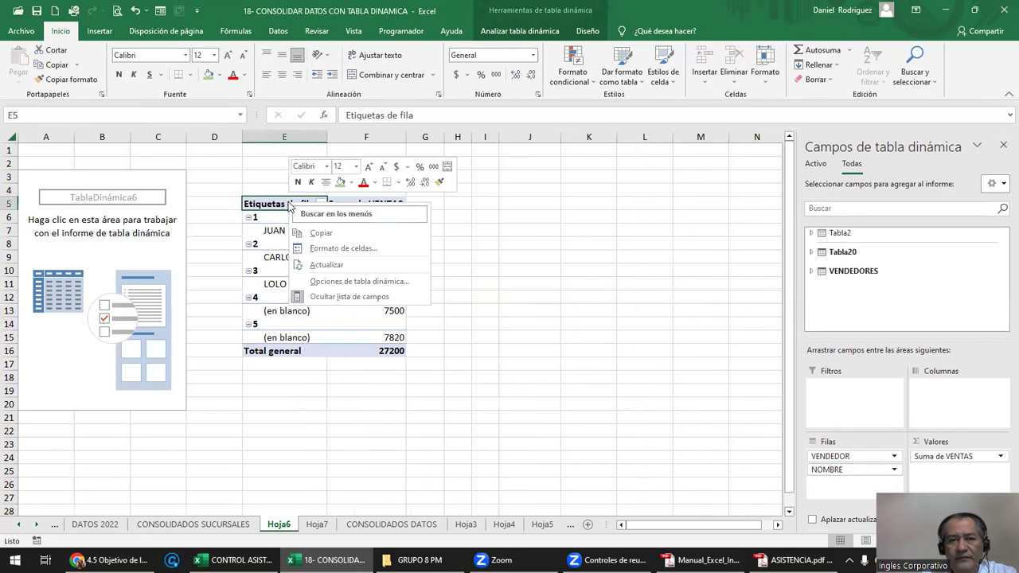
{"action": "left_click", "coordinate": [349, 264]}
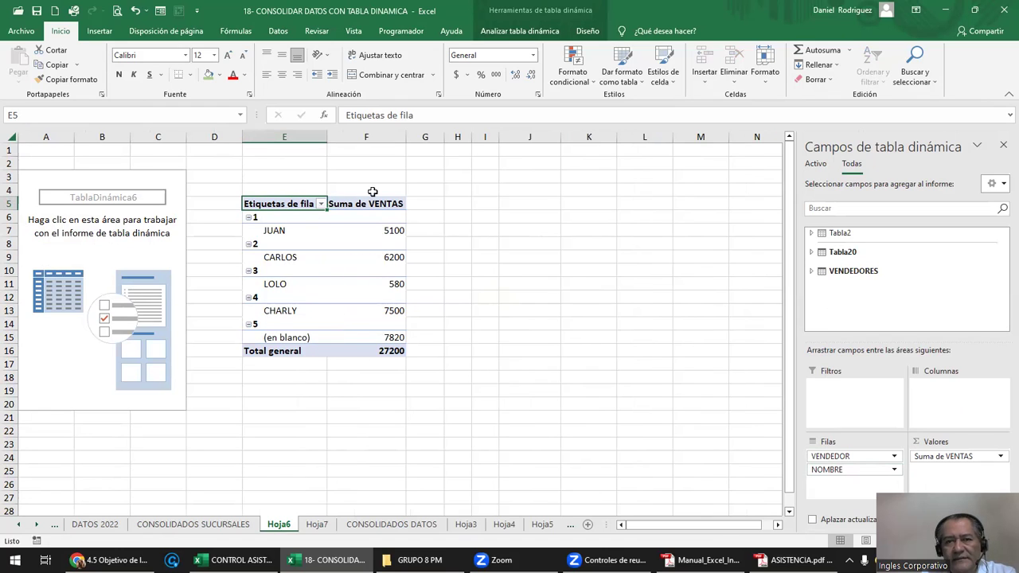
Change the pivot's report layout to tabular form (Mostrar en formato tabular).
{"action": "left_click", "coordinate": [588, 31]}
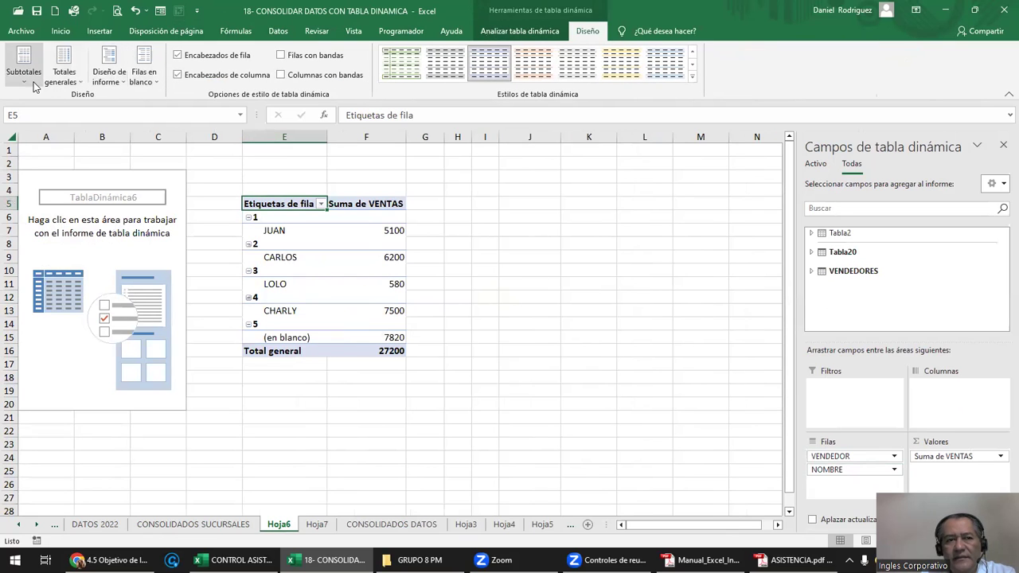
{"action": "left_click", "coordinate": [109, 74]}
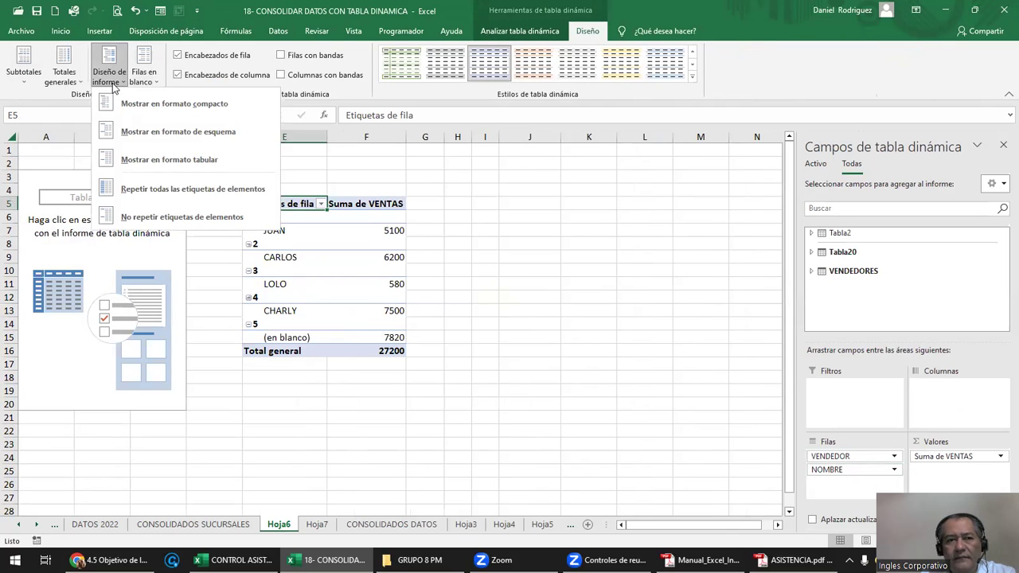
{"action": "left_click", "coordinate": [124, 131]}
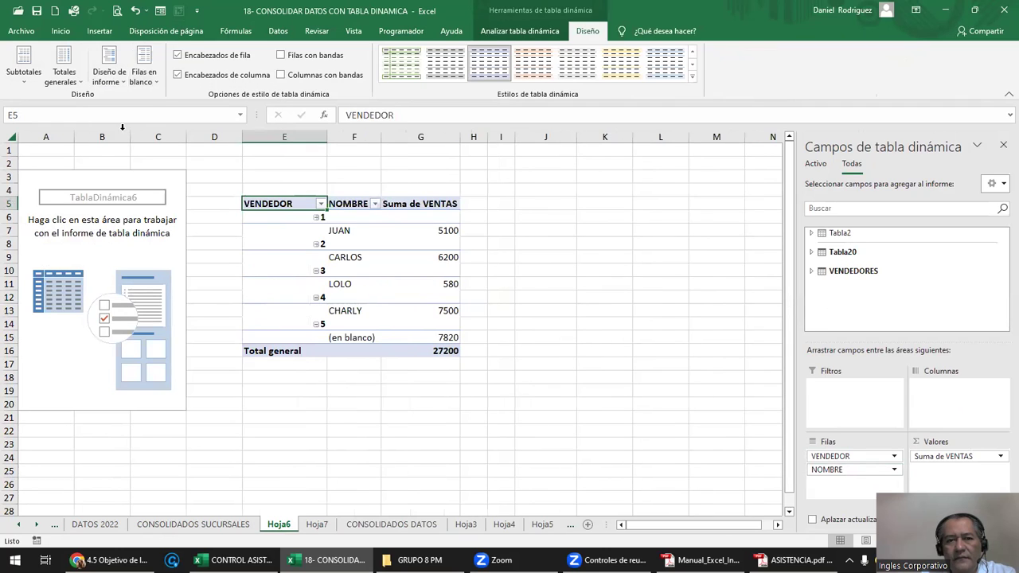
{"action": "left_click", "coordinate": [118, 80]}
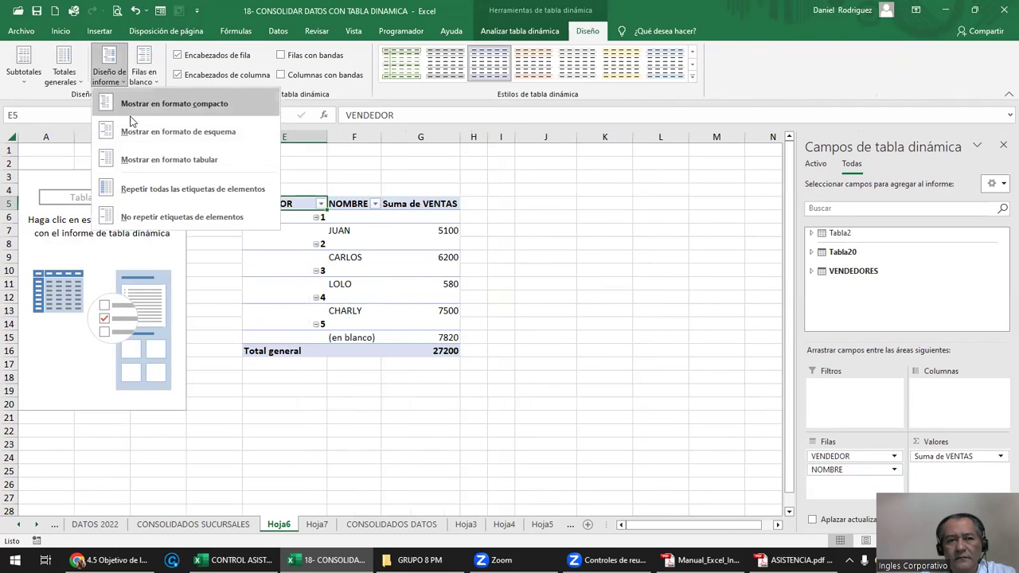
{"action": "left_click", "coordinate": [160, 160]}
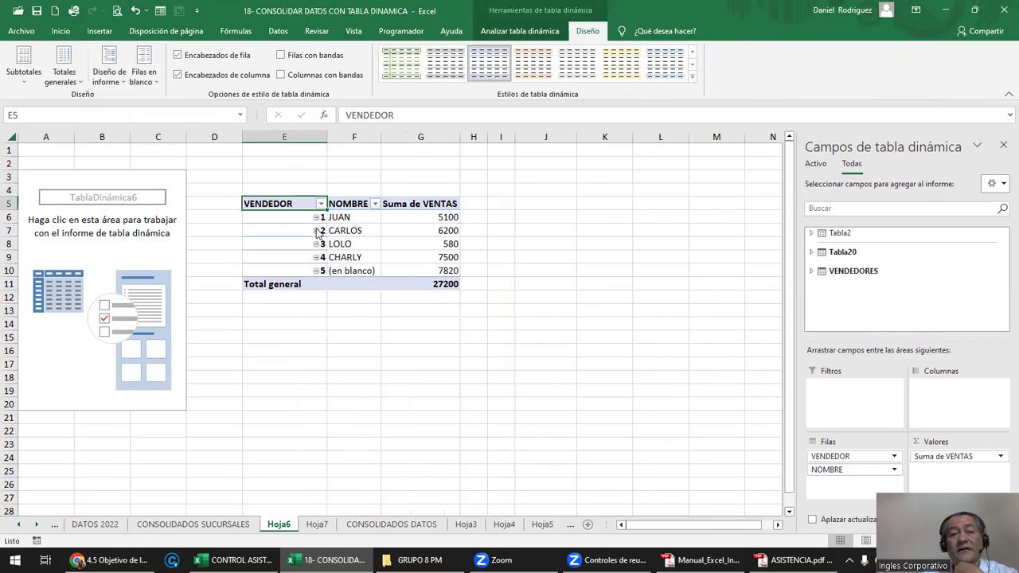
Select the pivot's VENDEDOR, NOMBRE and Suma de VENTAS cells, then column F.
{"action": "left_click_drag", "start_coordinate": [298, 204], "coordinate": [298, 272]}
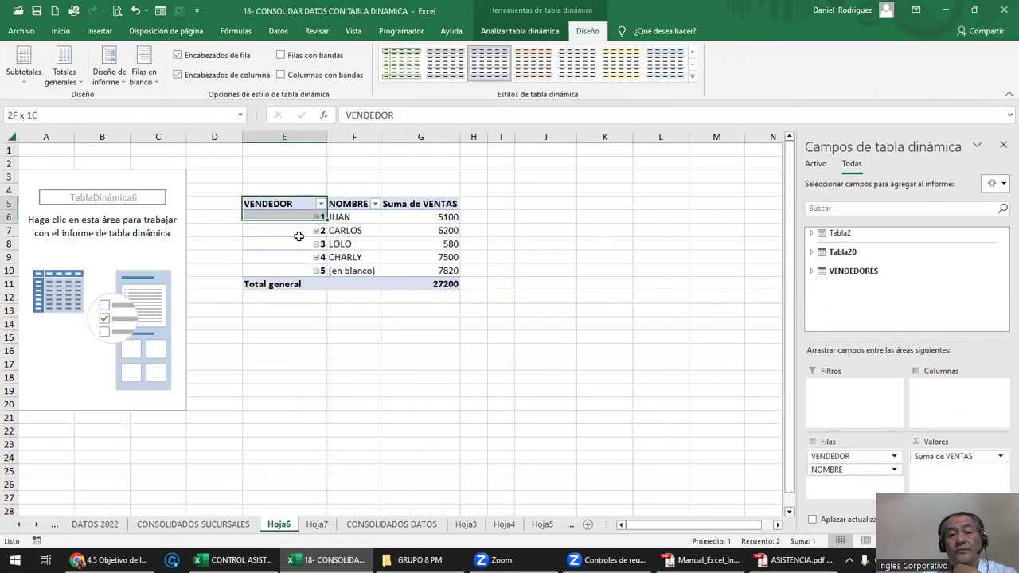
{"action": "left_click_drag", "start_coordinate": [354, 216], "coordinate": [356, 265]}
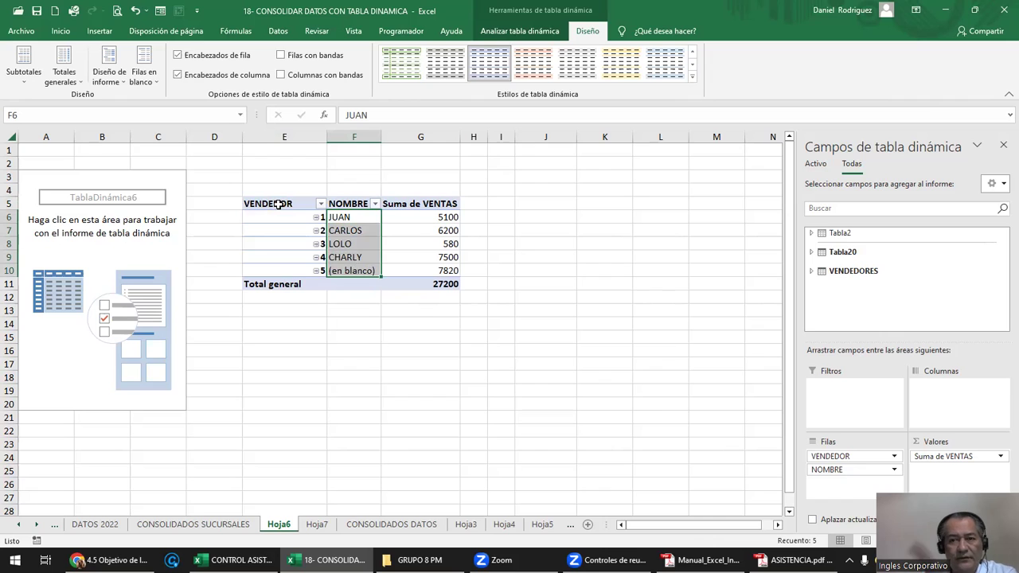
{"action": "left_click_drag", "start_coordinate": [279, 205], "coordinate": [277, 274]}
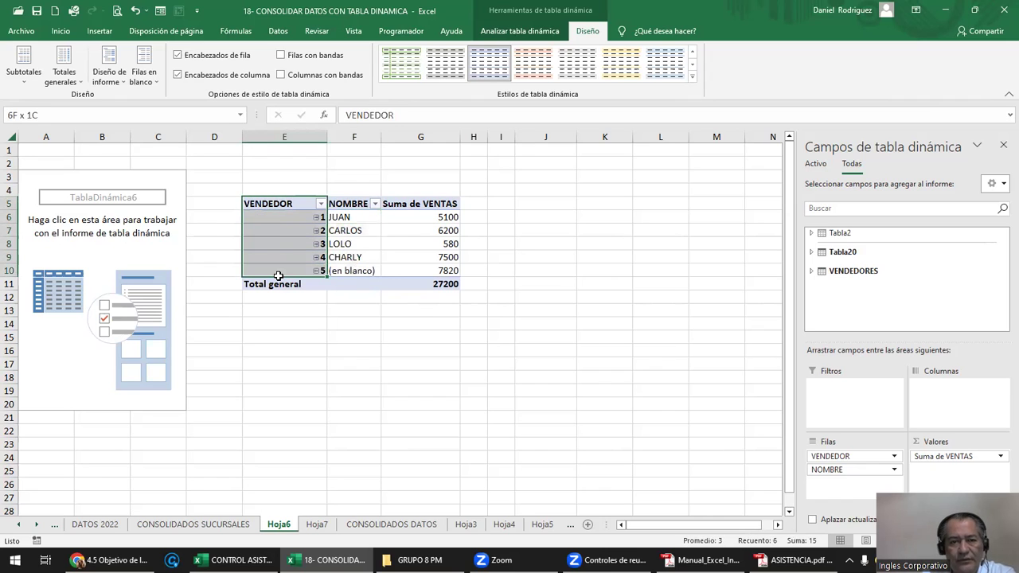
{"action": "left_click_drag", "start_coordinate": [428, 204], "coordinate": [440, 265], "text": "ctrl"}
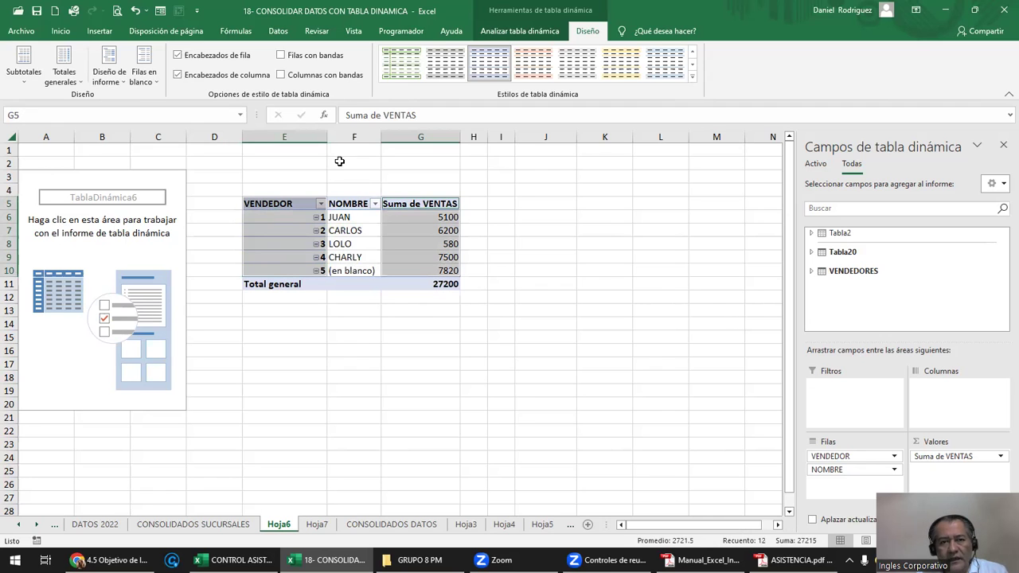
{"action": "left_click", "coordinate": [352, 137]}
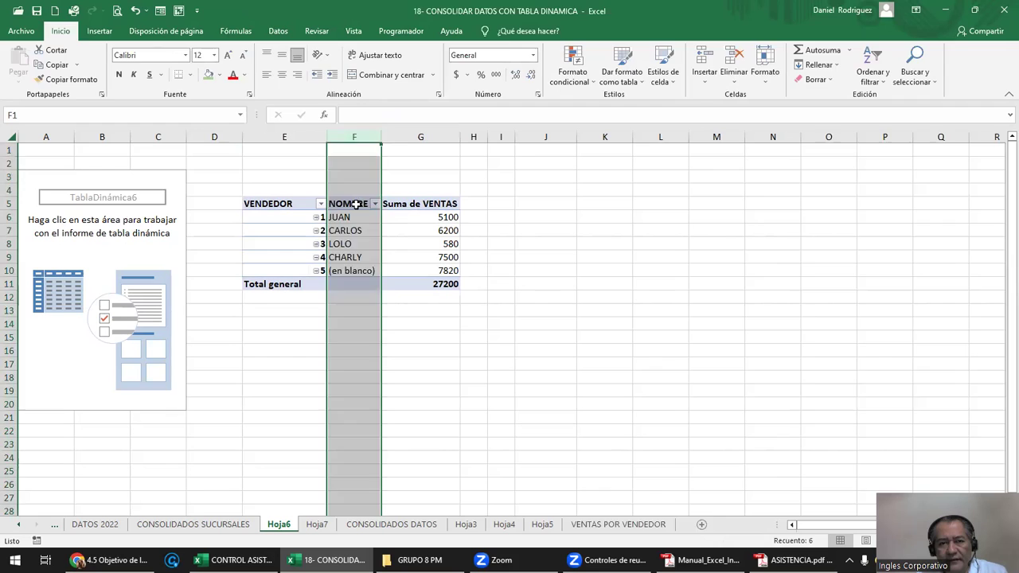
Add the VENDEDORES COMISION field to the pivot rows.
{"action": "left_click", "coordinate": [356, 204]}
{"action": "left_click", "coordinate": [811, 253]}
{"action": "mouse_move", "coordinate": [908, 262]}
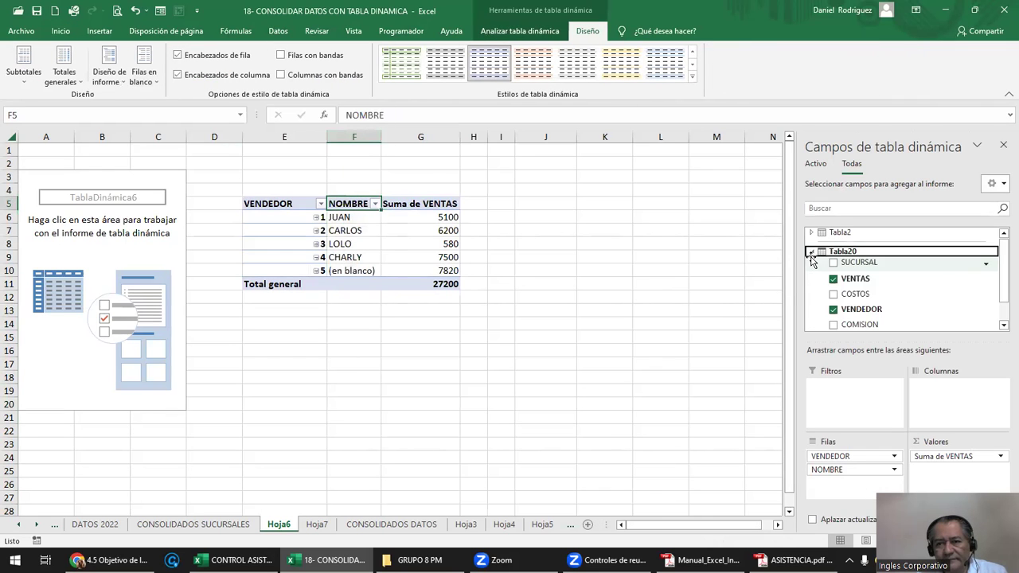
{"action": "scroll", "coordinate": [1002, 292], "scroll_direction": "down", "scroll_amount": 1}
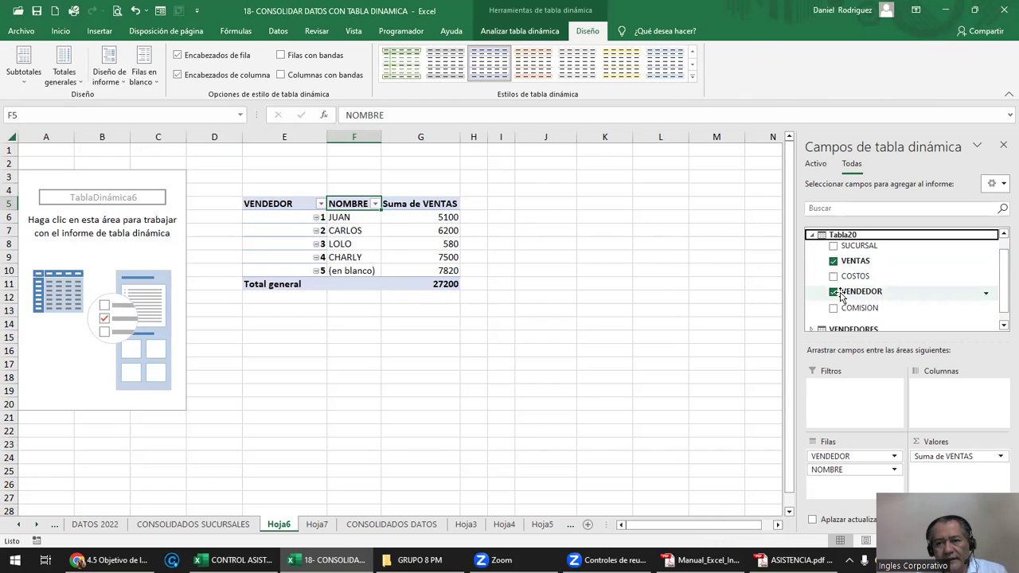
{"action": "left_click", "coordinate": [812, 318]}
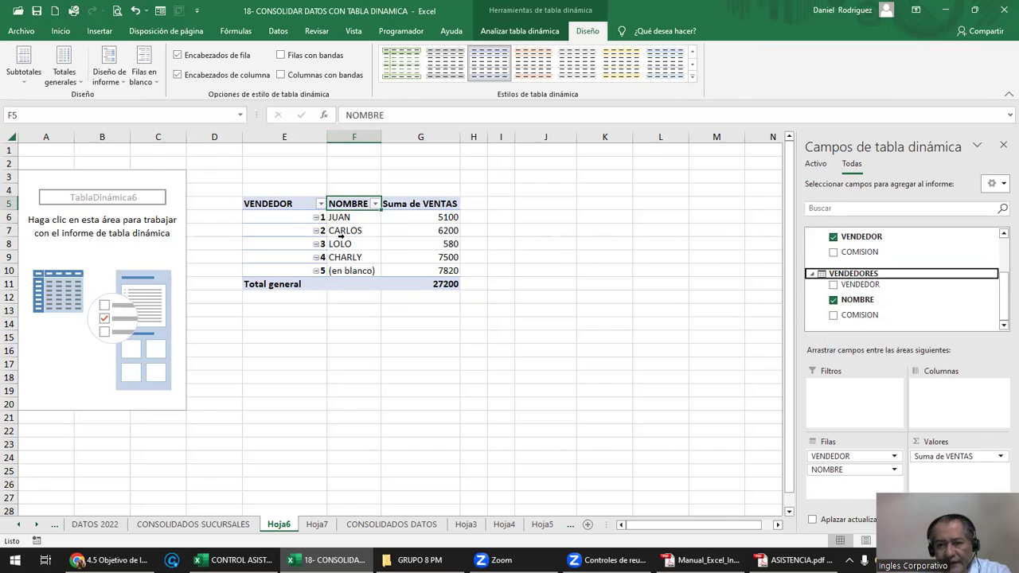
{"action": "mouse_move", "coordinate": [860, 315]}
{"action": "left_mouse_down"}
{"action": "mouse_move", "coordinate": [879, 360]}
{"action": "mouse_move", "coordinate": [870, 481]}
{"action": "left_mouse_up"}
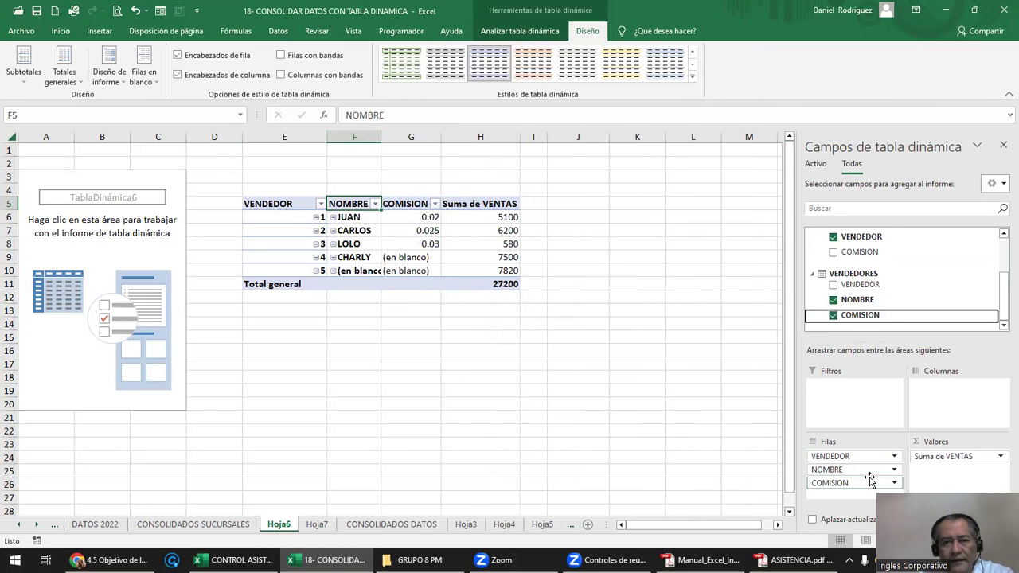
Format the commission values G6:G10 as percentages.
{"action": "left_click", "coordinate": [417, 220]}
{"action": "left_click_drag", "start_coordinate": [417, 221], "coordinate": [410, 273]}
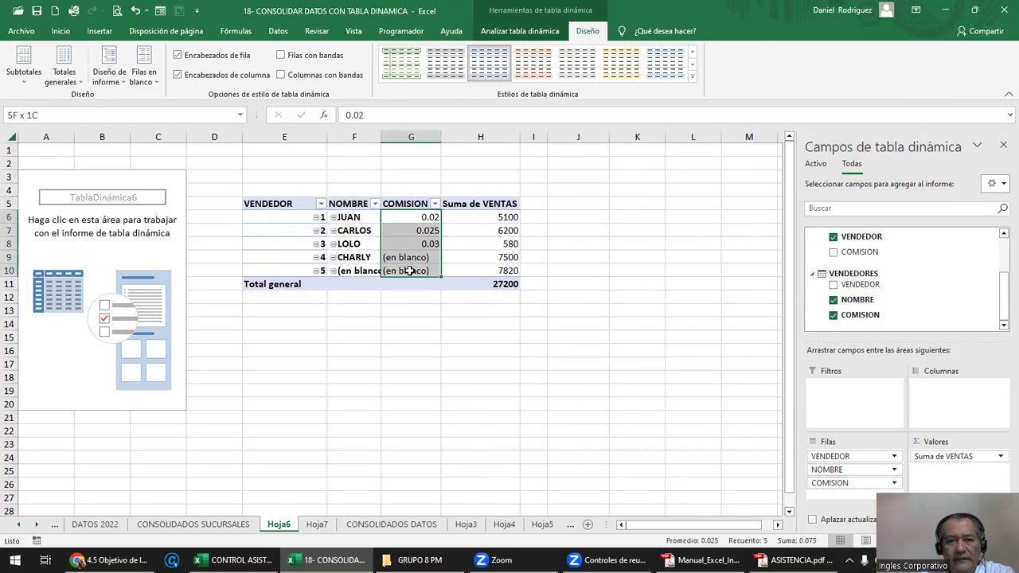
{"action": "left_click", "coordinate": [69, 31]}
{"action": "left_click", "coordinate": [481, 74]}
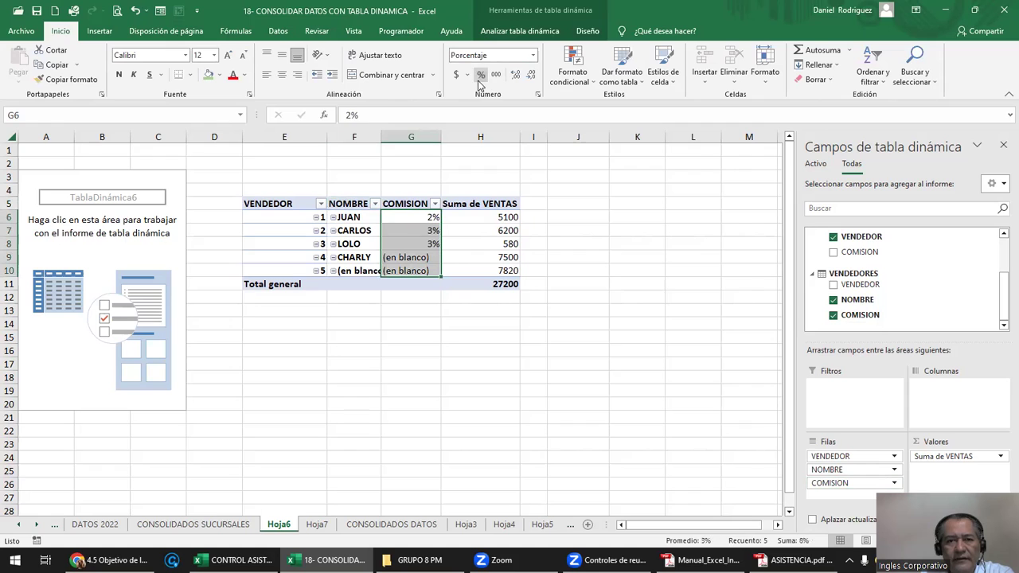
{"action": "left_click", "coordinate": [634, 285]}
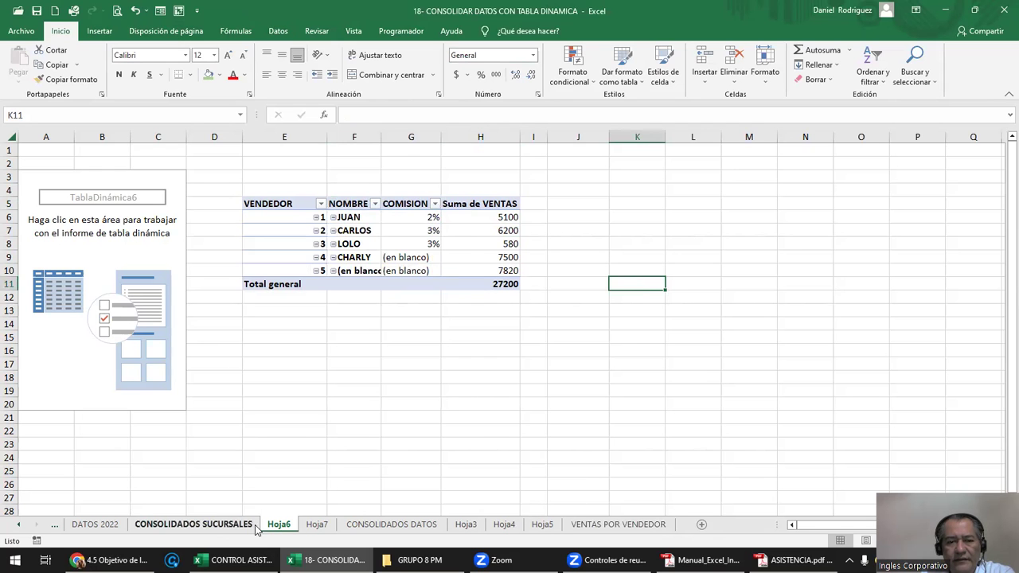
Enter a 10% commission for CHARLY in the VENDEDORES table on CONSOLIDADOS DATOS.
{"action": "left_click", "coordinate": [603, 527]}
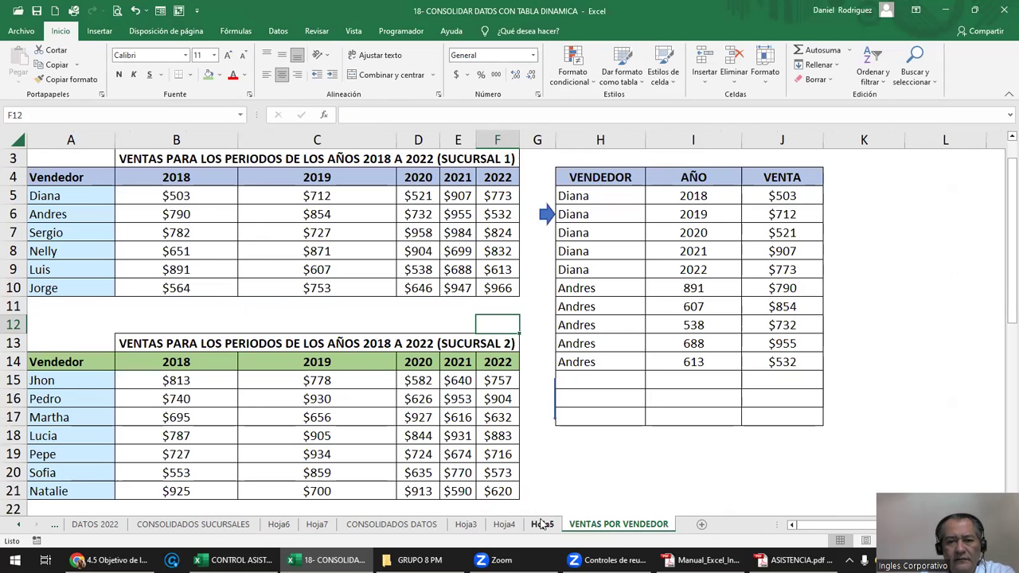
{"action": "left_click", "coordinate": [543, 527]}
{"action": "left_click", "coordinate": [508, 527]}
{"action": "left_click", "coordinate": [467, 527]}
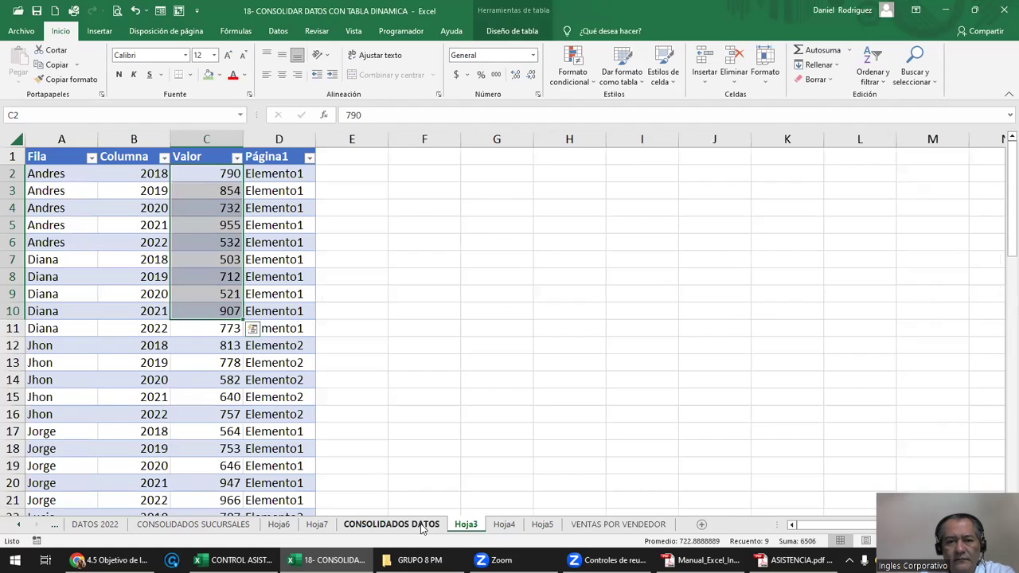
{"action": "left_click", "coordinate": [414, 527]}
{"action": "left_click", "coordinate": [575, 263]}
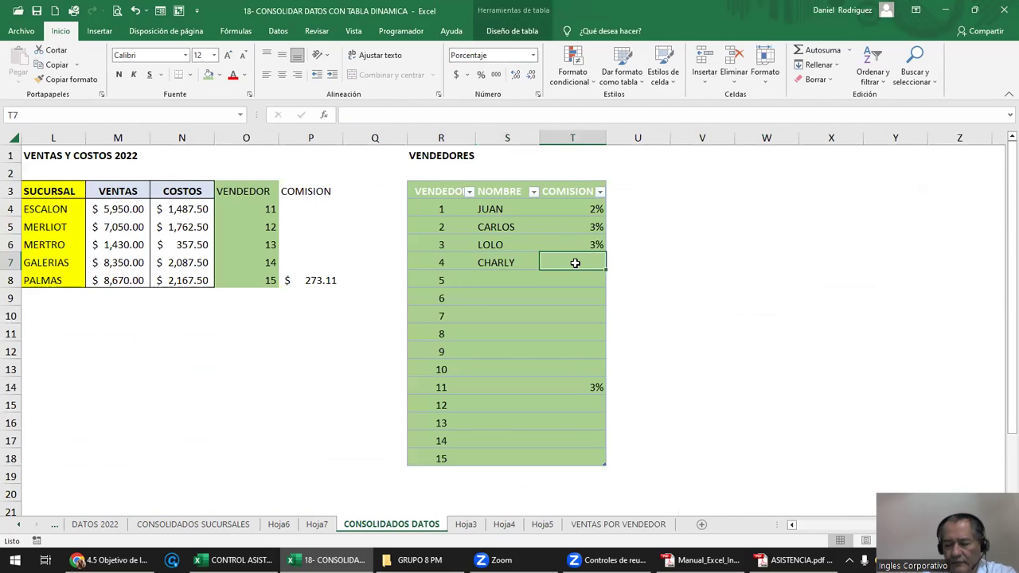
{"action": "type", "text": "10%"}
{"action": "key", "text": "Return"}
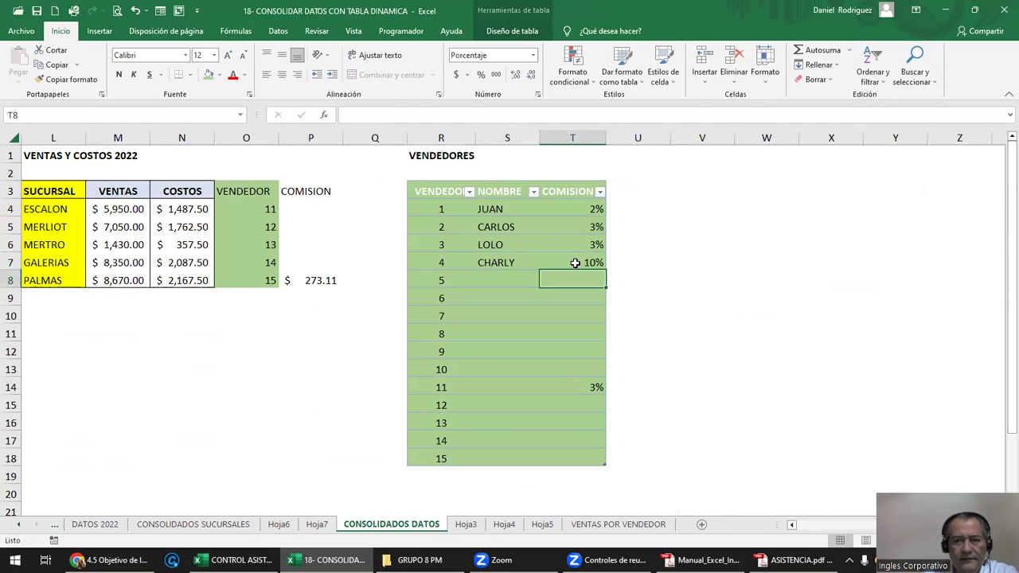
Refresh the Hoja6 pivot and format CHARLY's commission in G9 as a percentage.
{"action": "left_click", "coordinate": [318, 528]}
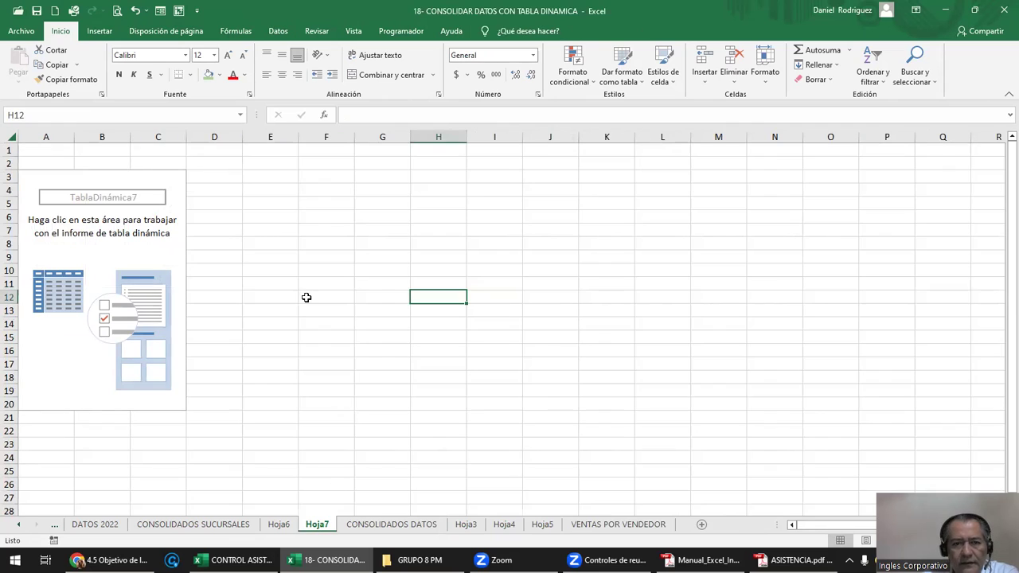
{"action": "left_click", "coordinate": [278, 525]}
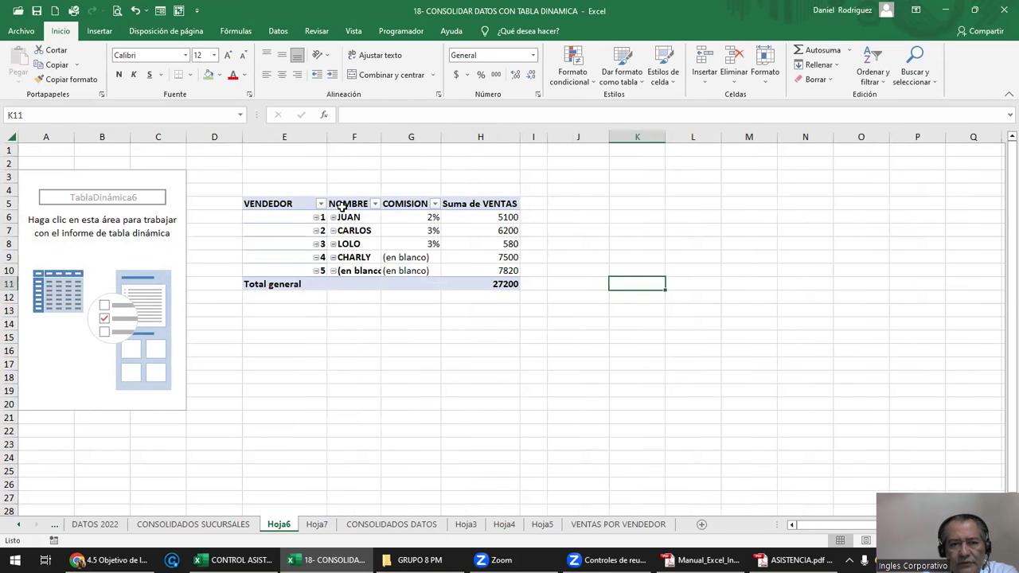
{"action": "right_click", "coordinate": [341, 205]}
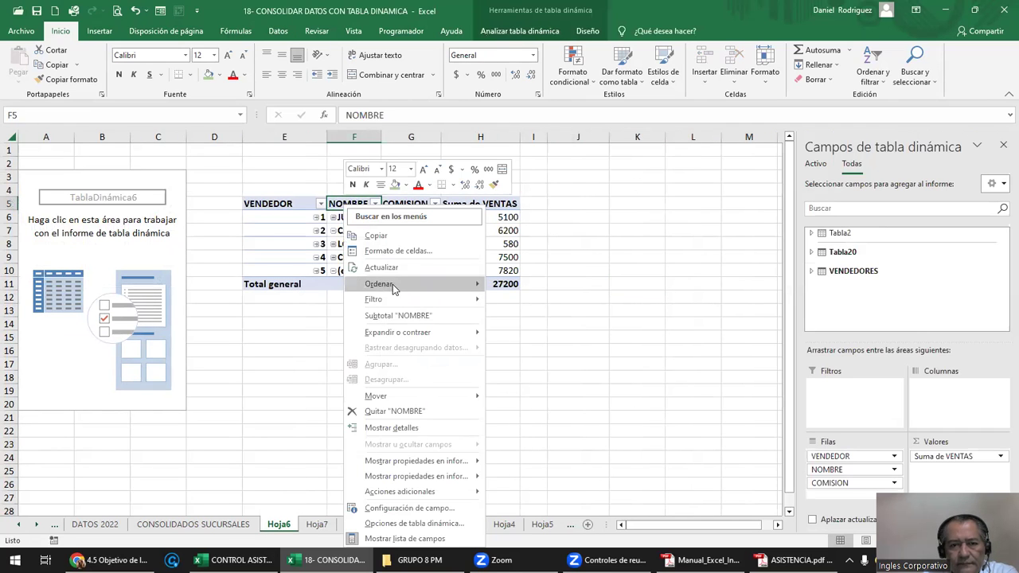
{"action": "left_click", "coordinate": [409, 263]}
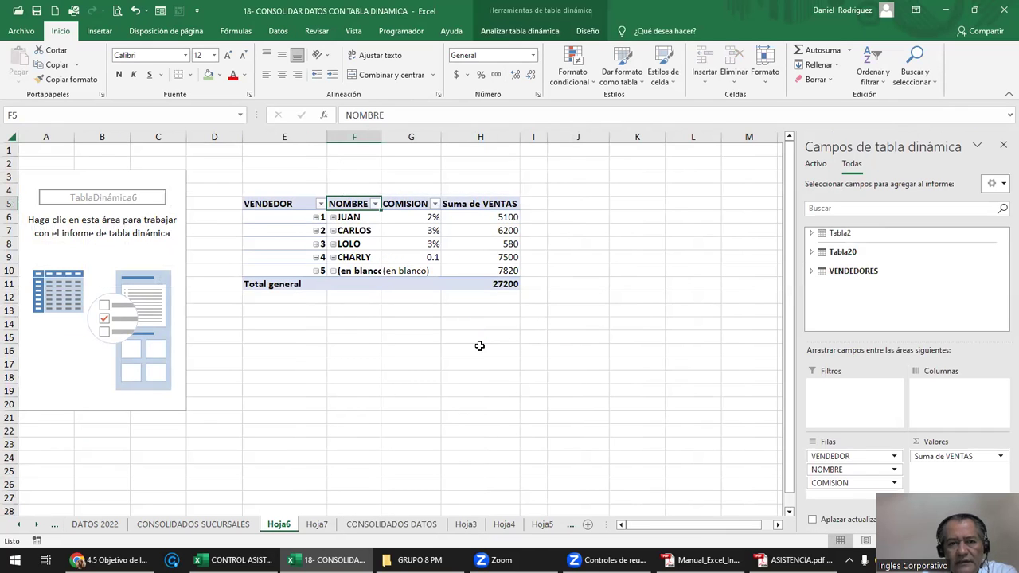
{"action": "left_click", "coordinate": [430, 260]}
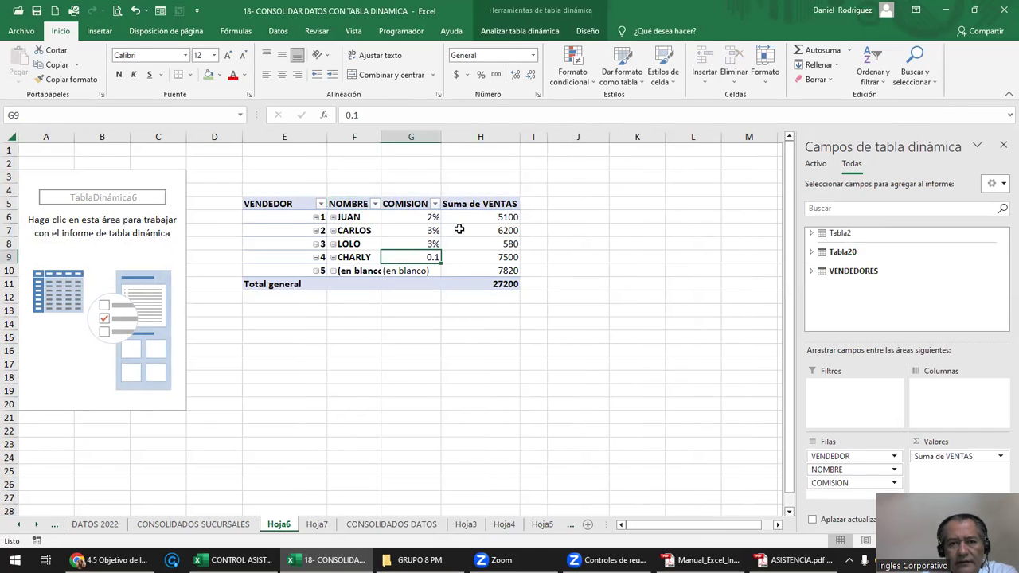
{"action": "left_click", "coordinate": [481, 74]}
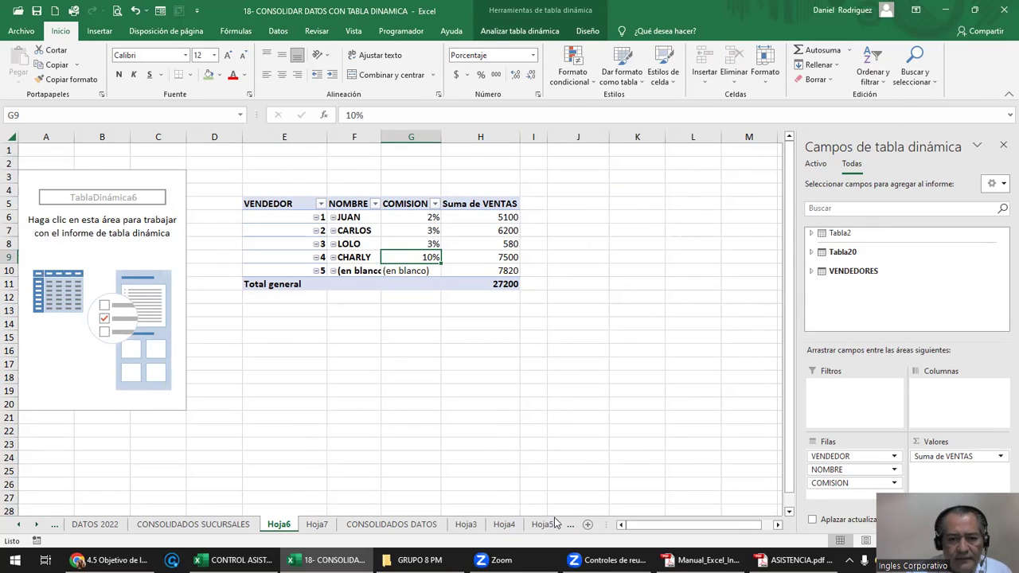
{"action": "left_click", "coordinate": [406, 524]}
{"action": "left_click", "coordinate": [356, 345]}
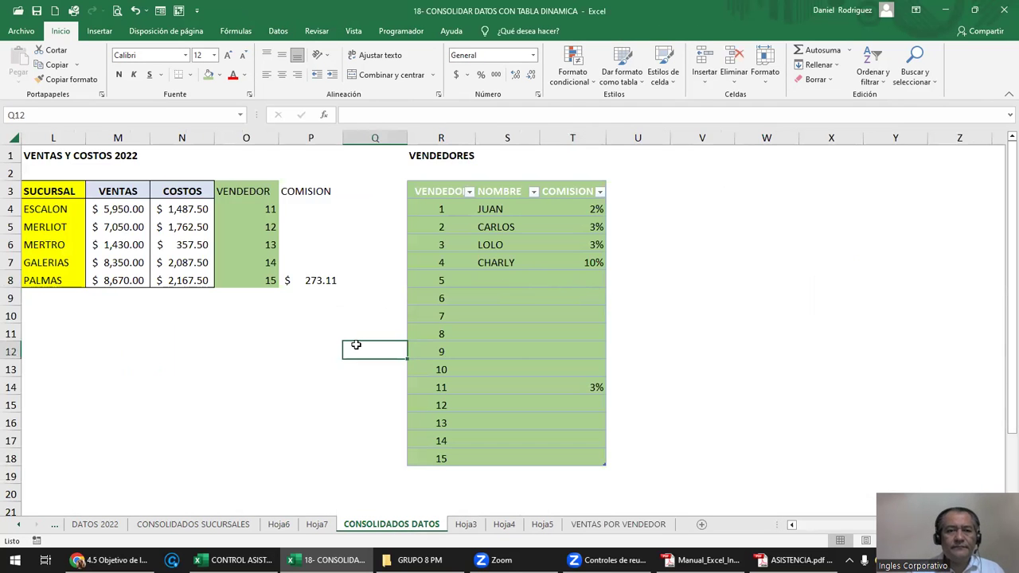
{"action": "key", "text": "Left"}
{"action": "scroll", "coordinate": [398, 343], "scroll_direction": "down", "scroll_amount": 3}
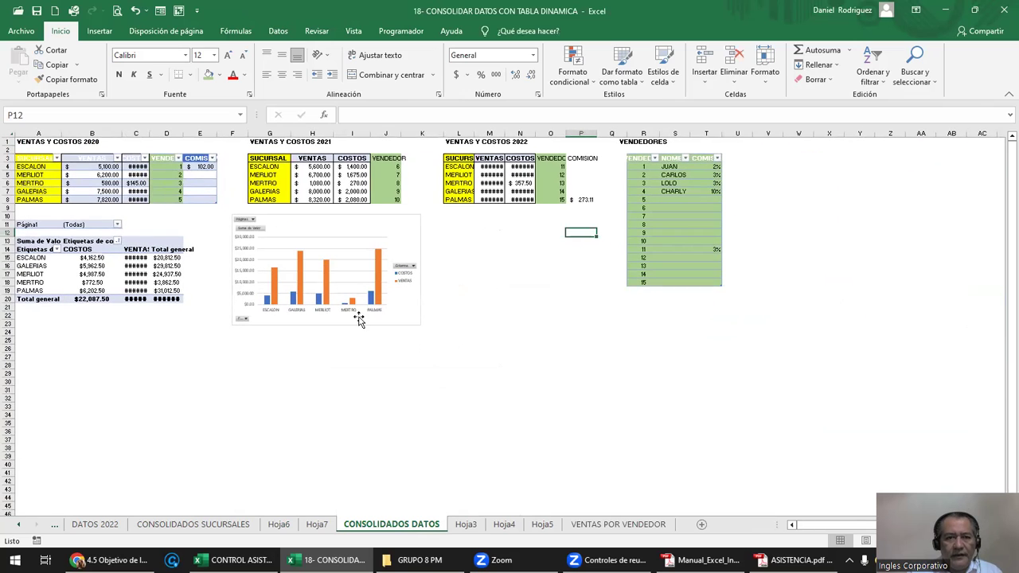
{"action": "left_click_drag", "start_coordinate": [45, 143], "coordinate": [211, 208]}
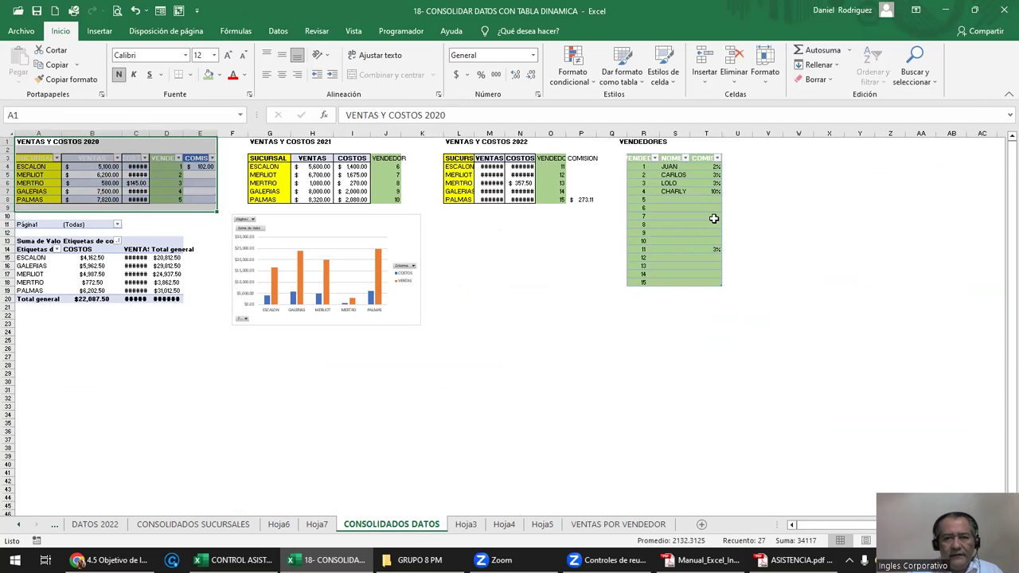
{"action": "left_click_drag", "start_coordinate": [739, 316], "coordinate": [628, 141]}
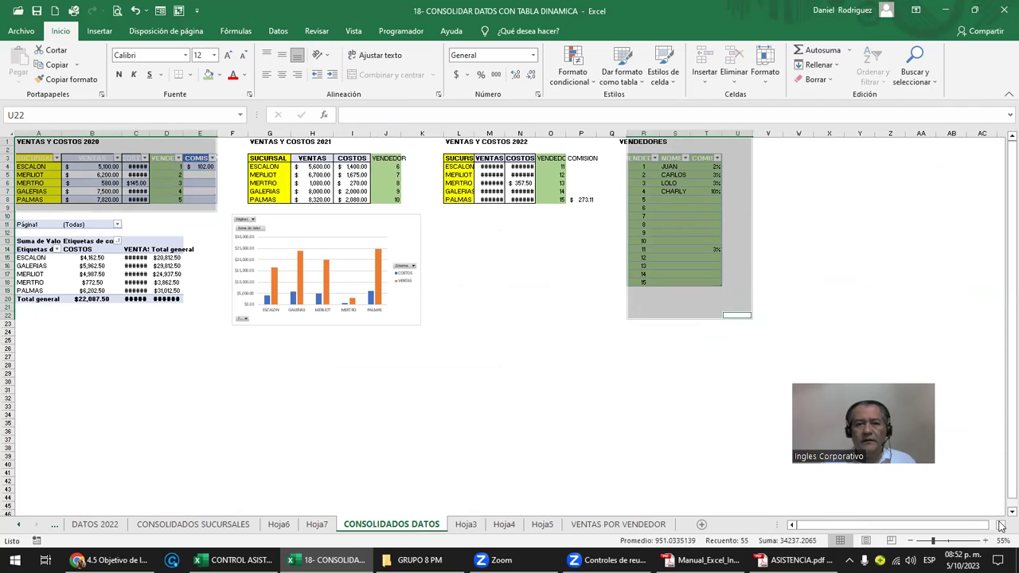
{"action": "left_click", "coordinate": [498, 406]}
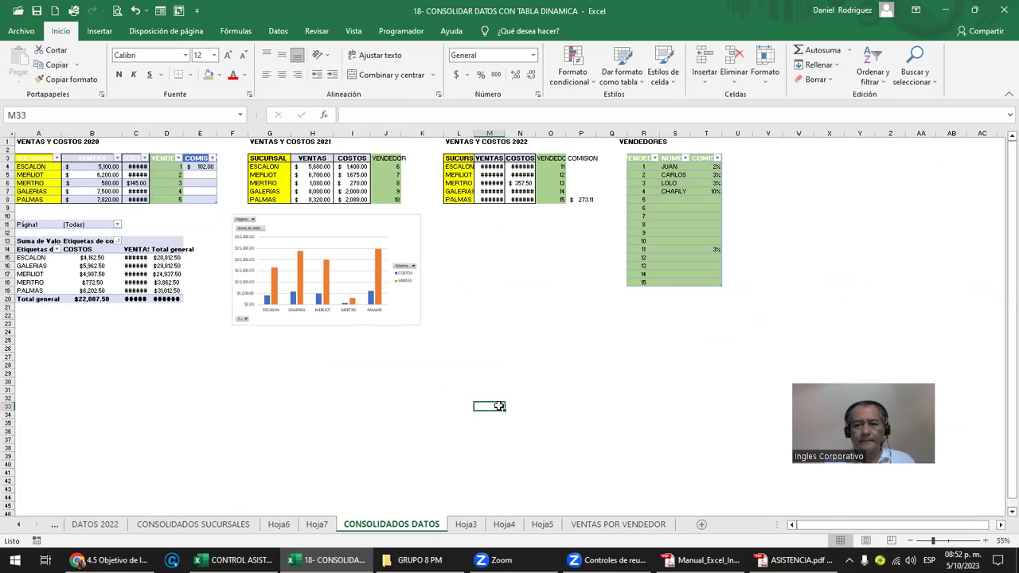
{"action": "scroll", "coordinate": [498, 407], "scroll_direction": "up", "scroll_amount": 1, "text": "ctrl"}
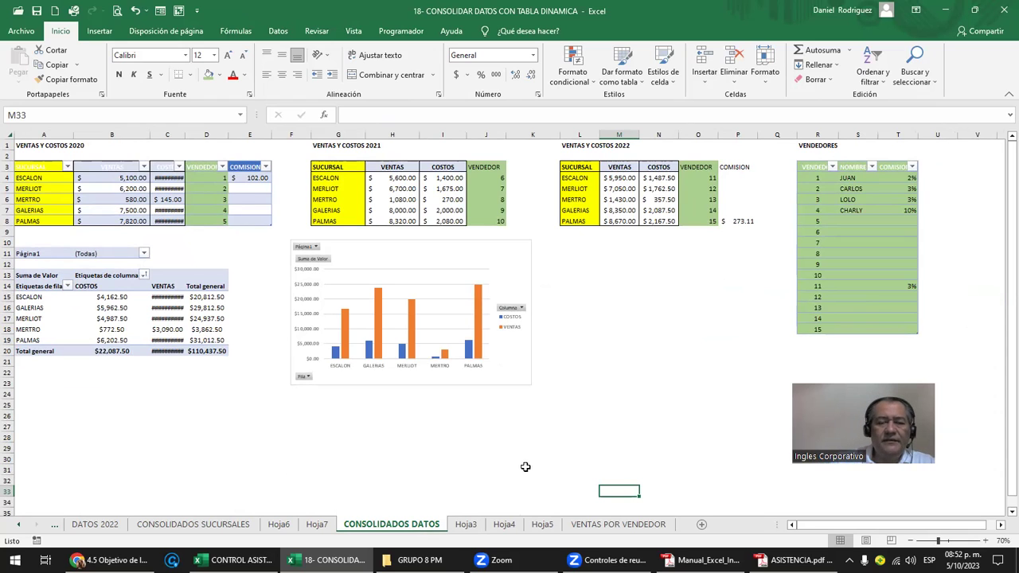
{"action": "left_click", "coordinate": [187, 428]}
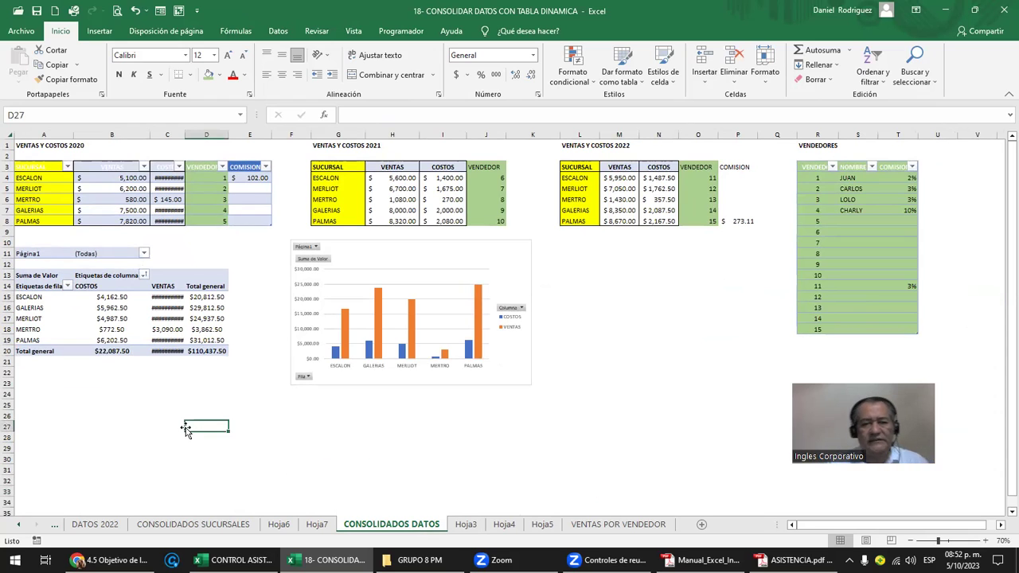
{"action": "scroll", "coordinate": [185, 428], "scroll_direction": "up", "scroll_amount": 2, "text": "ctrl"}
{"action": "scroll", "coordinate": [185, 427], "scroll_direction": "up", "scroll_amount": 2, "text": "ctrl"}
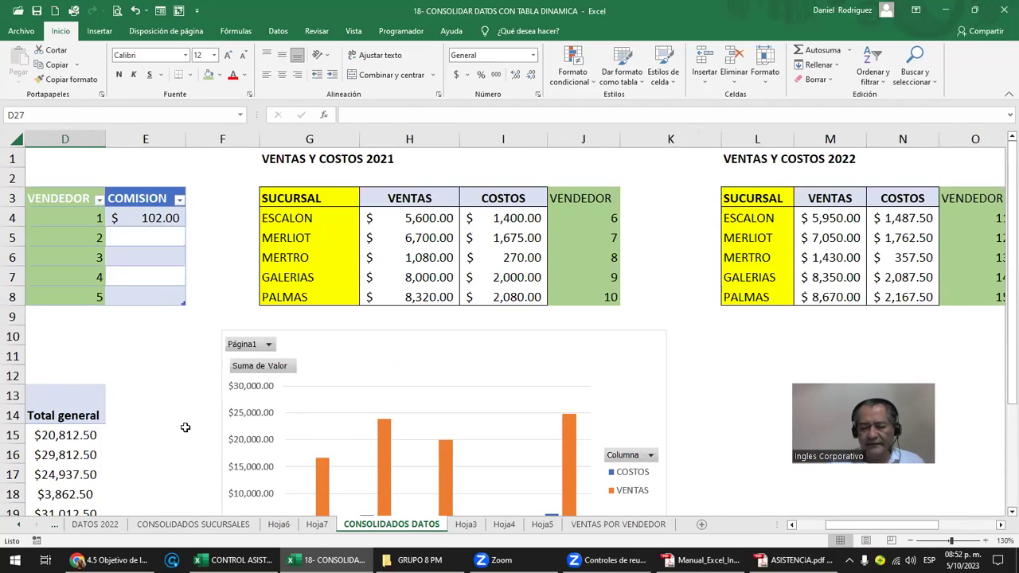
{"action": "key", "text": "ctrl+Home"}
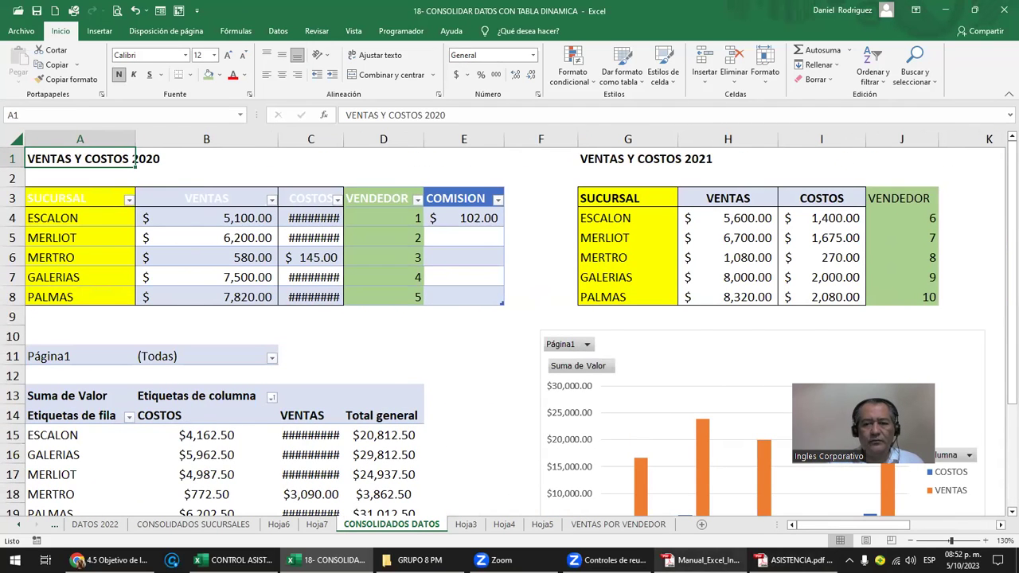
{"action": "left_click", "coordinate": [701, 559]}
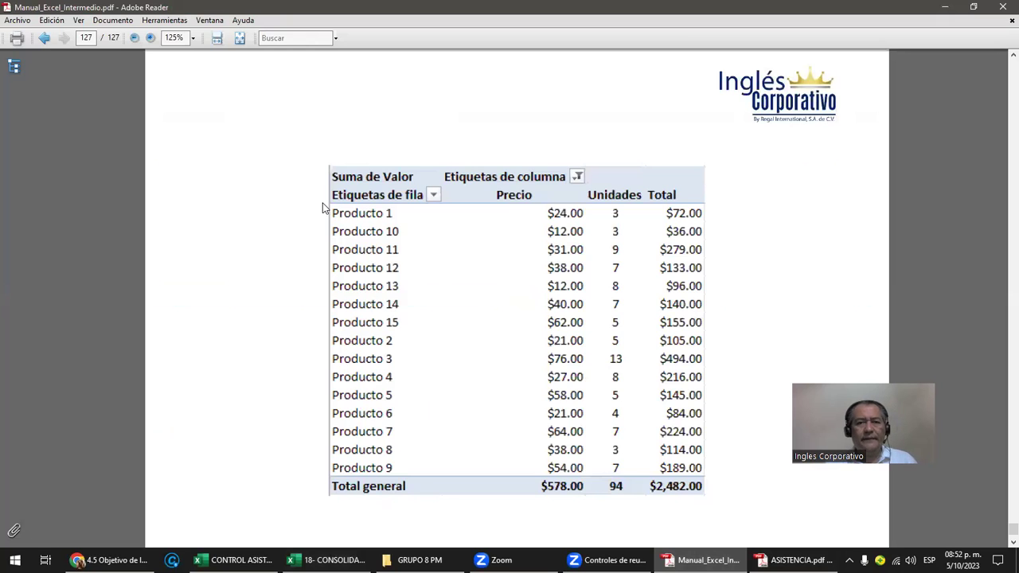
Look over the pivot table page, then close Manual_Excel_Intermedio.pdf in Adobe Reader.
{"action": "scroll", "coordinate": [326, 223], "scroll_direction": "down", "scroll_amount": 3}
{"action": "scroll", "coordinate": [337, 261], "scroll_direction": "down", "scroll_amount": 1}
{"action": "scroll", "coordinate": [337, 262], "scroll_direction": "up", "scroll_amount": 4}
{"action": "scroll", "coordinate": [515, 213], "scroll_direction": "up", "scroll_amount": 2}
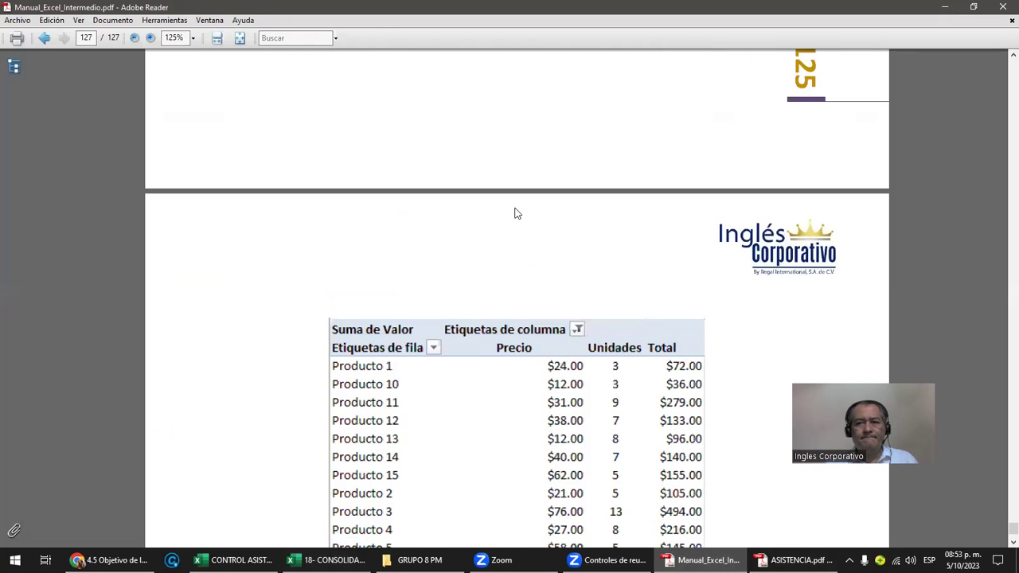
{"action": "left_click", "coordinate": [998, 14]}
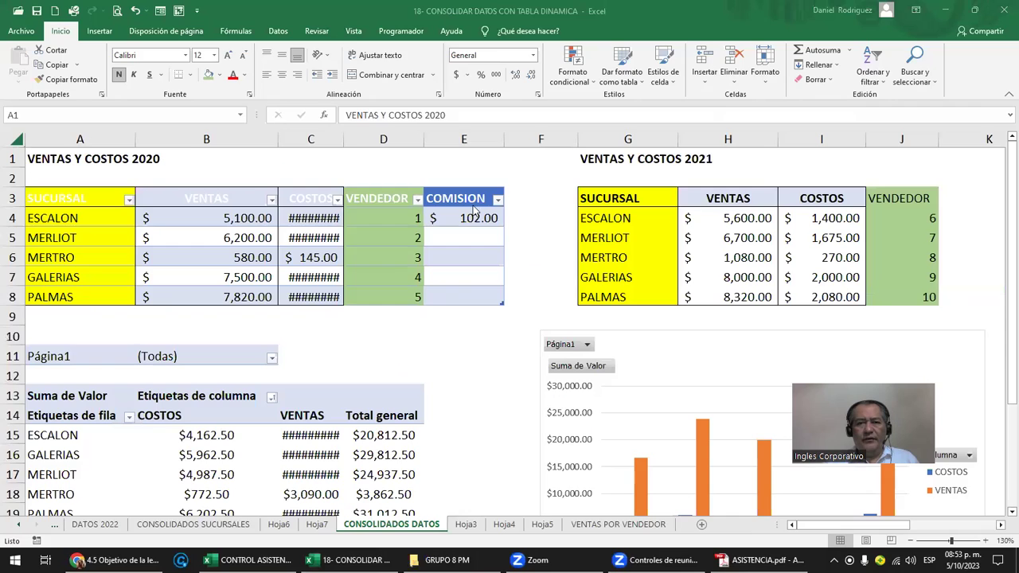
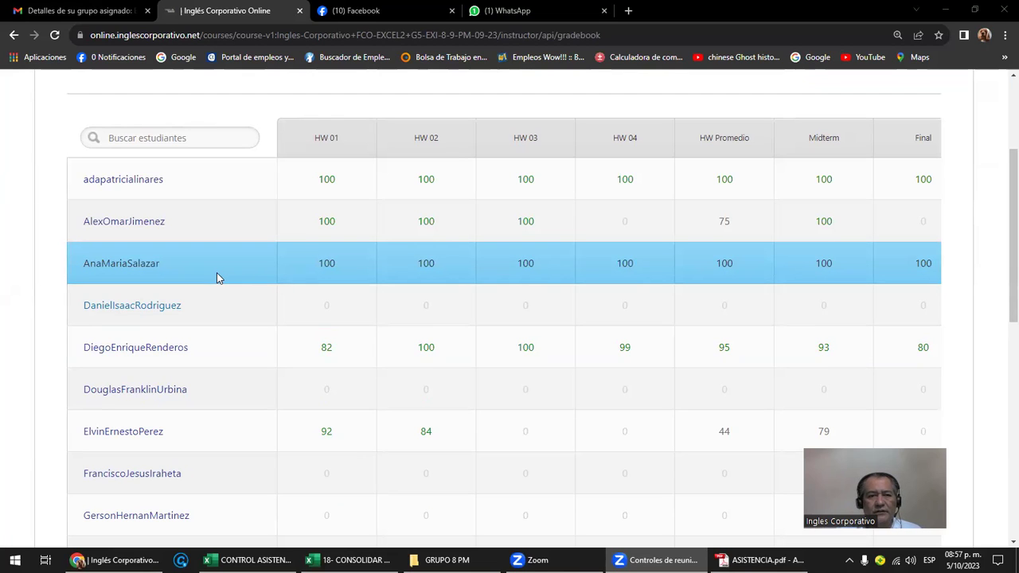
Scroll through the first gradebook page to review students' HW, Midterm and Final scores.
{"action": "scroll", "coordinate": [215, 278], "scroll_direction": "down", "scroll_amount": 2}
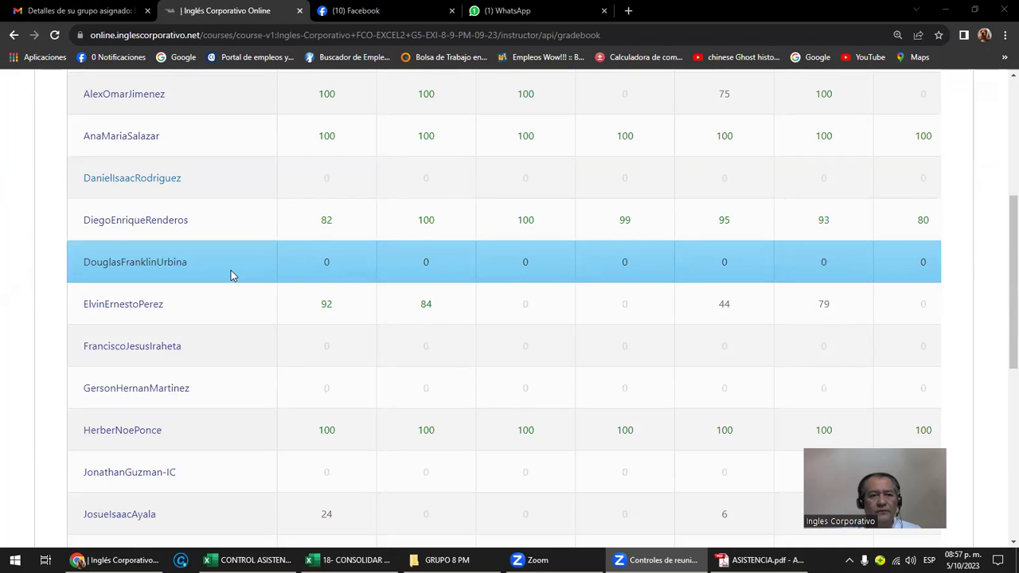
{"action": "scroll", "coordinate": [231, 275], "scroll_direction": "down", "scroll_amount": 1}
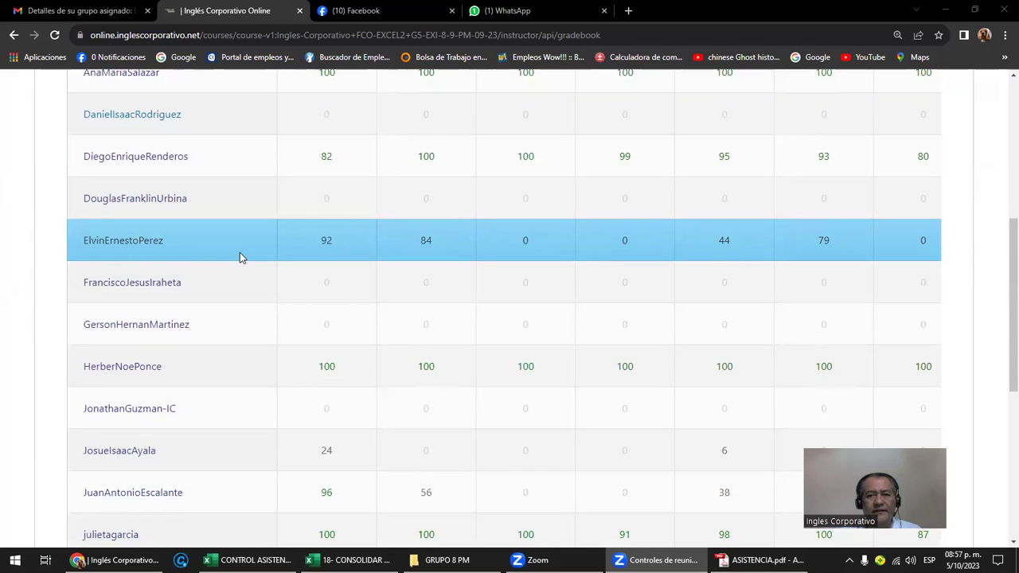
{"action": "scroll", "coordinate": [462, 298], "scroll_direction": "up", "scroll_amount": 1}
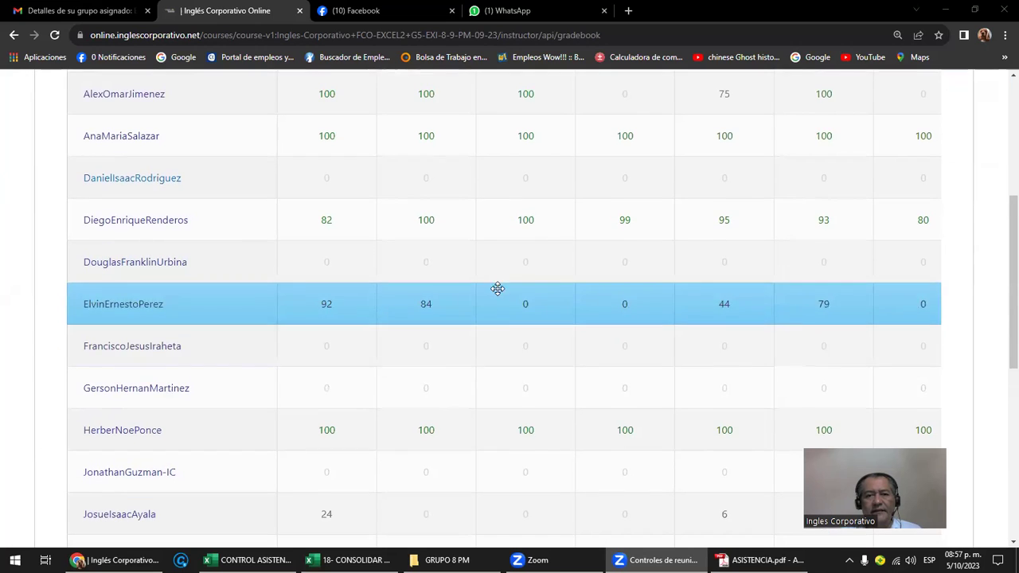
{"action": "scroll", "coordinate": [527, 309], "scroll_direction": "up", "scroll_amount": 2}
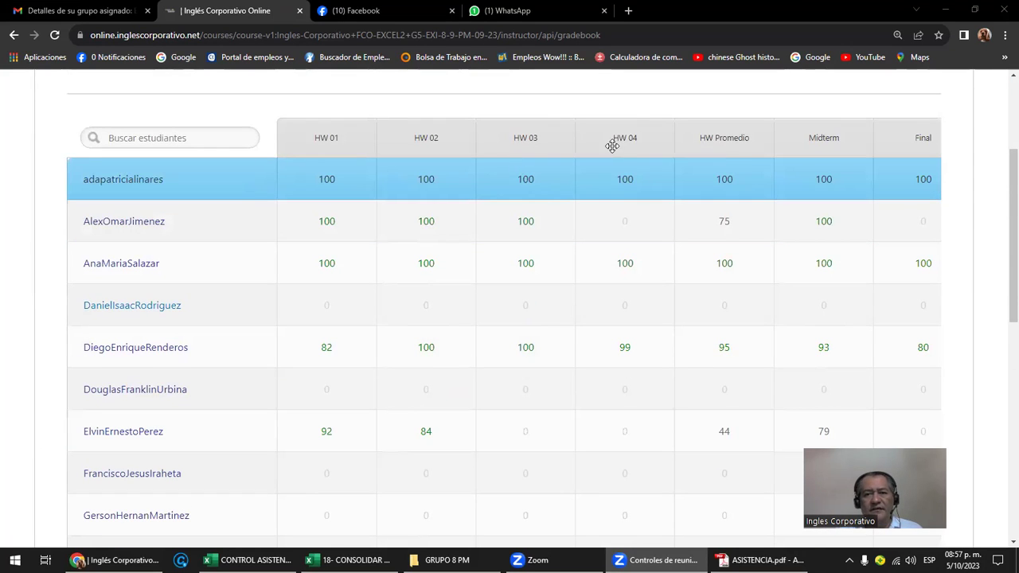
{"action": "scroll", "coordinate": [477, 402], "scroll_direction": "up", "scroll_amount": 1}
{"action": "scroll", "coordinate": [478, 406], "scroll_direction": "down", "scroll_amount": 1}
{"action": "scroll", "coordinate": [477, 405], "scroll_direction": "down", "scroll_amount": 3}
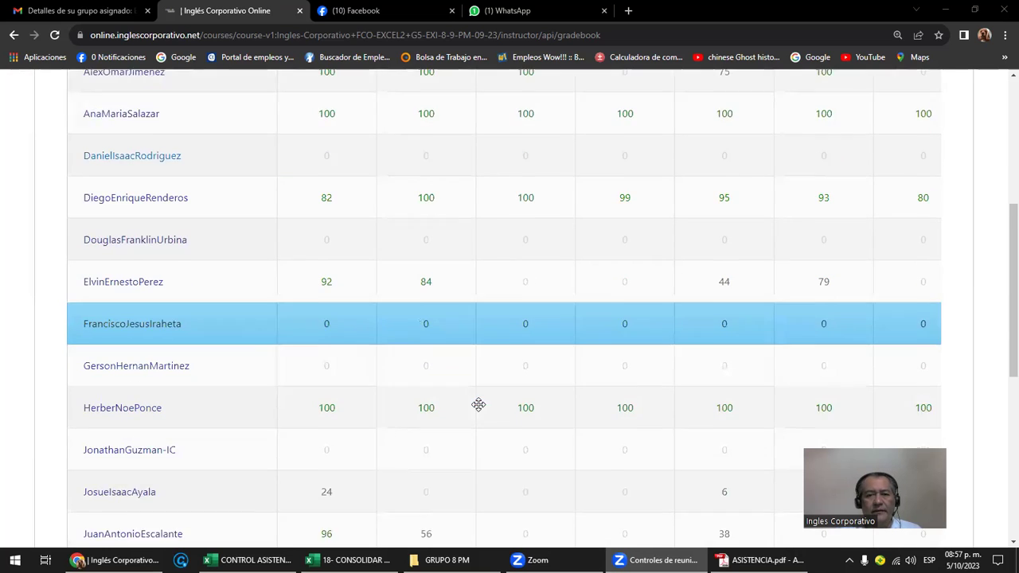
{"action": "scroll", "coordinate": [235, 382], "scroll_direction": "down", "scroll_amount": 1}
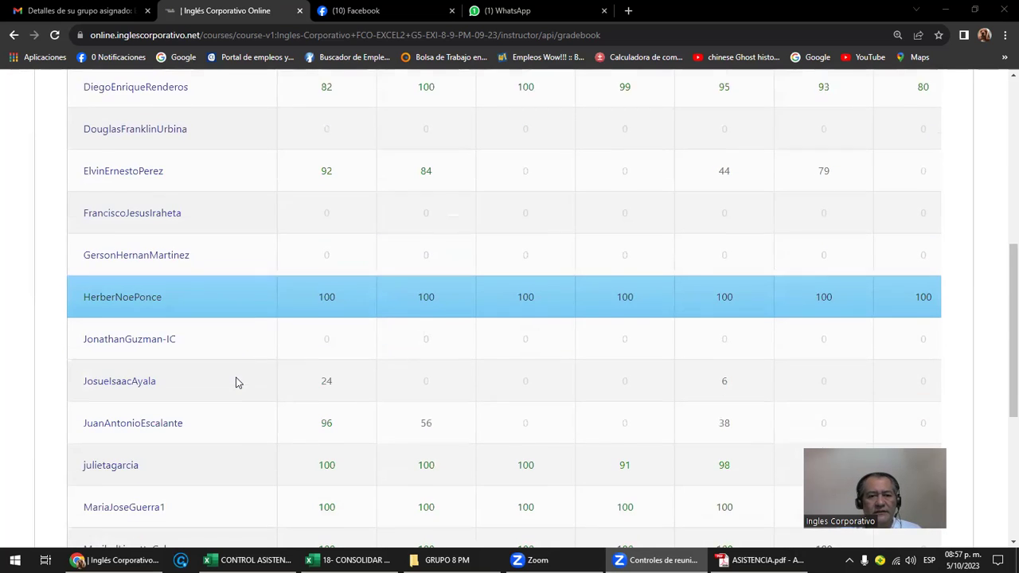
{"action": "scroll", "coordinate": [235, 382], "scroll_direction": "down", "scroll_amount": 1}
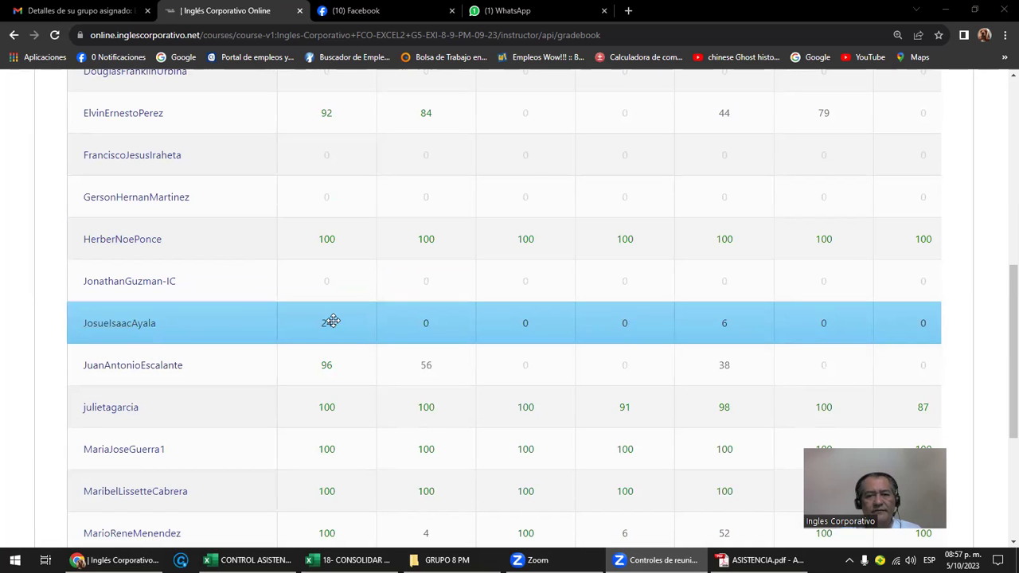
{"action": "mouse_move", "coordinate": [326, 381]}
{"action": "scroll", "coordinate": [330, 344], "scroll_direction": "down", "scroll_amount": 2}
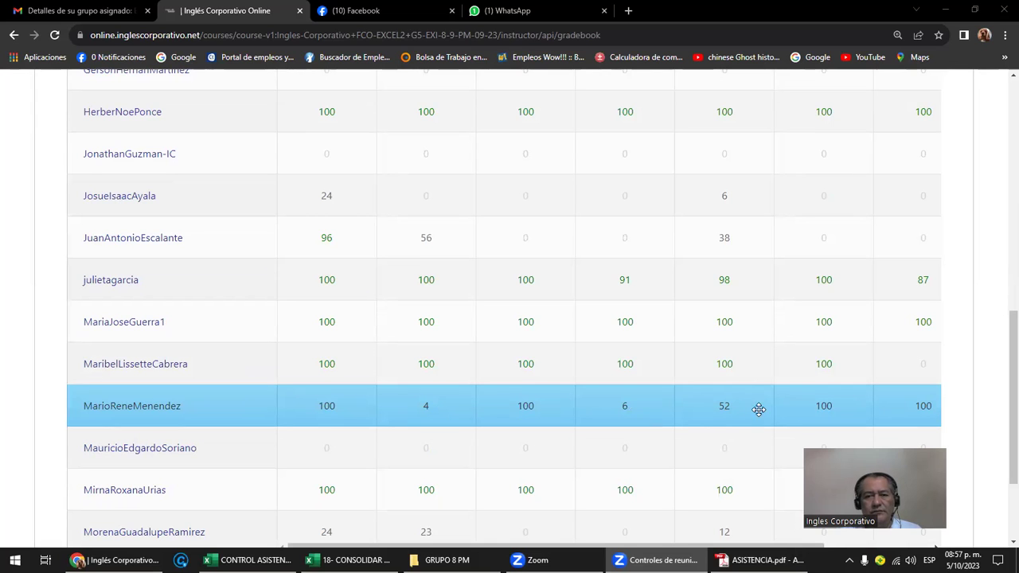
{"action": "scroll", "coordinate": [796, 412], "scroll_direction": "down", "scroll_amount": 2}
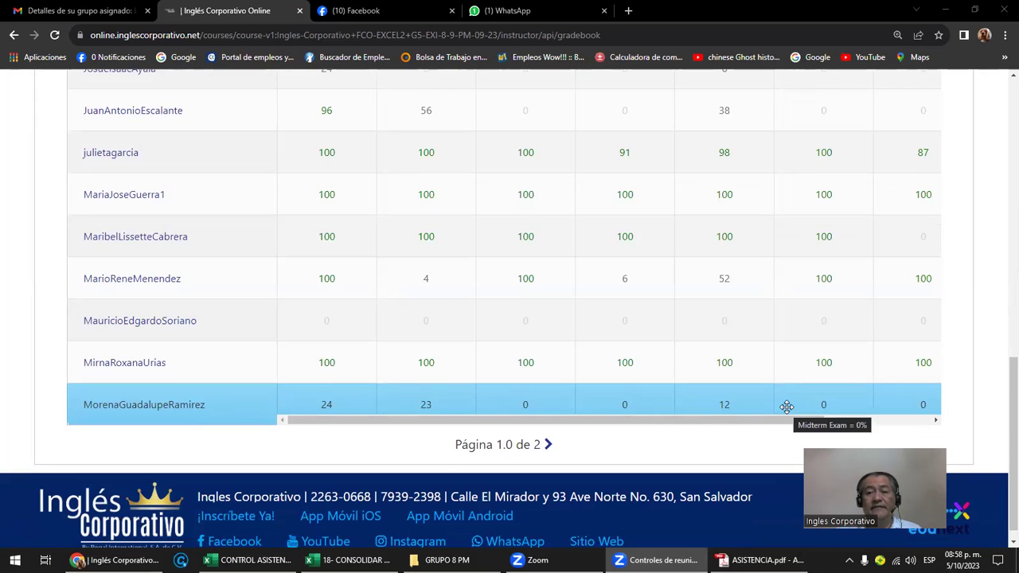
Go to page 2 of the gradebook and open the first student's progress report.
{"action": "left_click", "coordinate": [548, 446]}
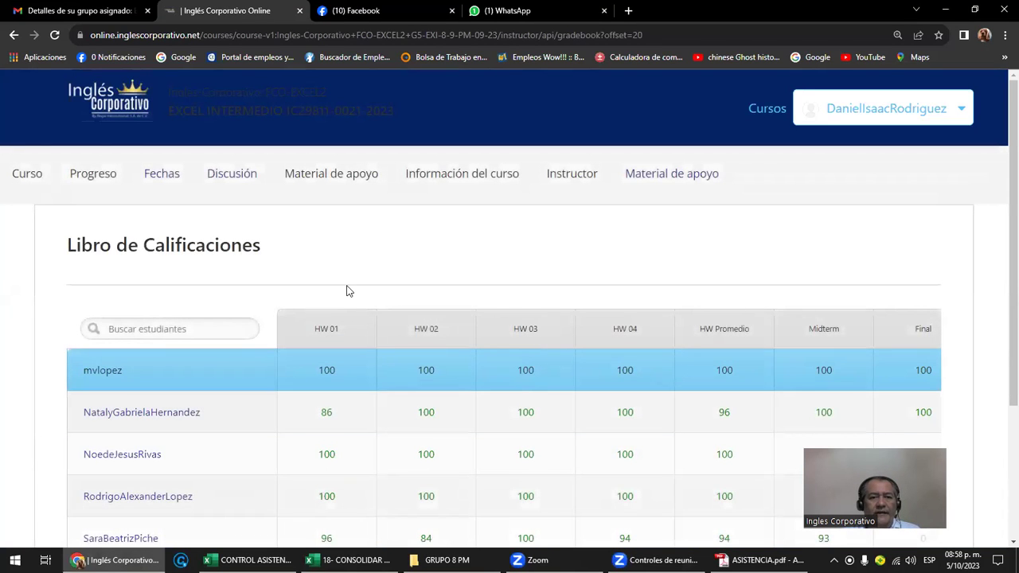
{"action": "scroll", "coordinate": [346, 291], "scroll_direction": "down", "scroll_amount": 1}
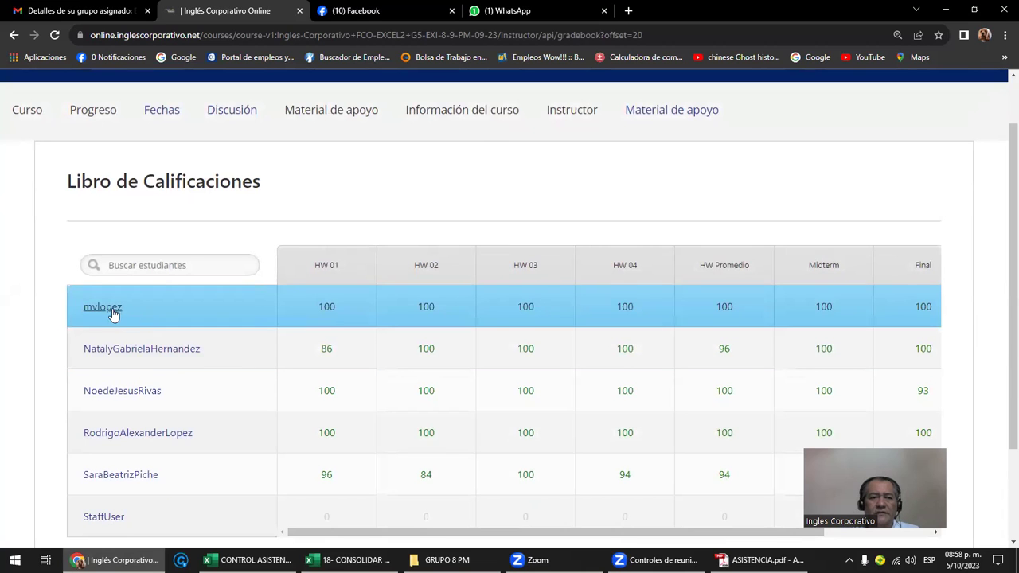
{"action": "left_click", "coordinate": [102, 309]}
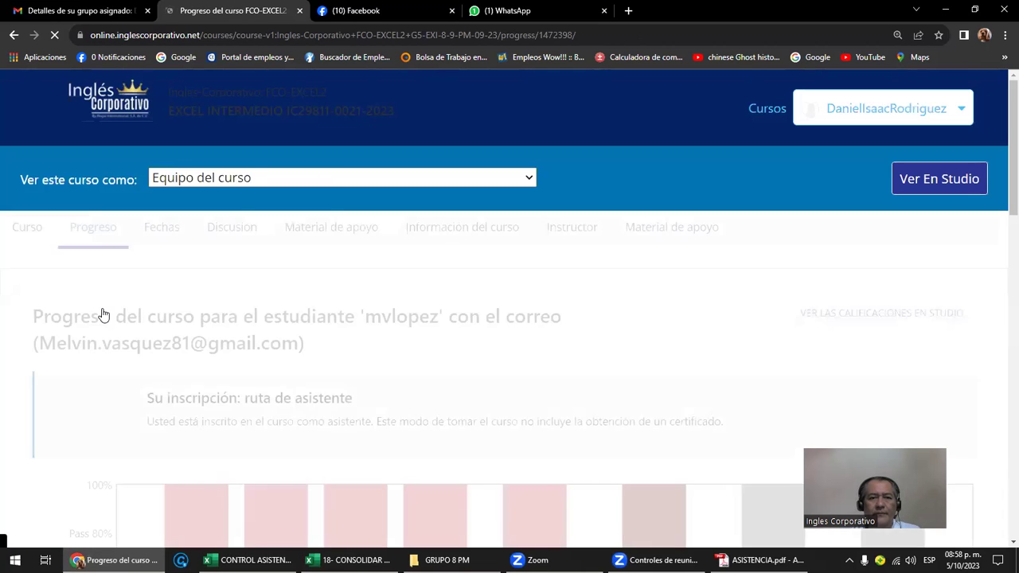
Scroll down to the student's per-assignment grade chart with the Total at 100%, then back up.
{"action": "scroll", "coordinate": [108, 309], "scroll_direction": "down", "scroll_amount": 3}
{"action": "scroll", "coordinate": [109, 312], "scroll_direction": "down", "scroll_amount": 1}
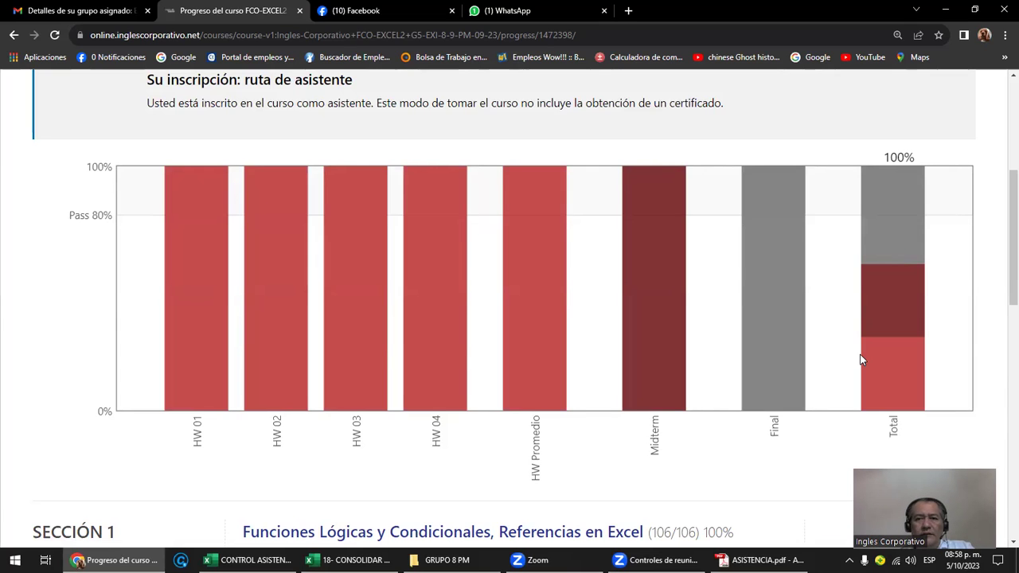
{"action": "mouse_move", "coordinate": [773, 303]}
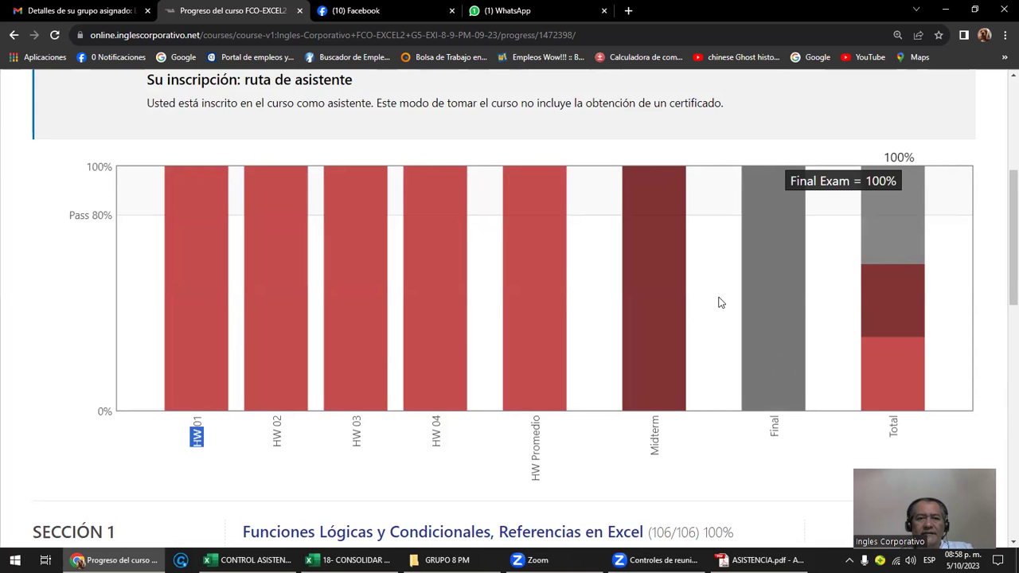
{"action": "scroll", "coordinate": [701, 303], "scroll_direction": "up", "scroll_amount": 3}
{"action": "scroll", "coordinate": [700, 303], "scroll_direction": "up", "scroll_amount": 1}
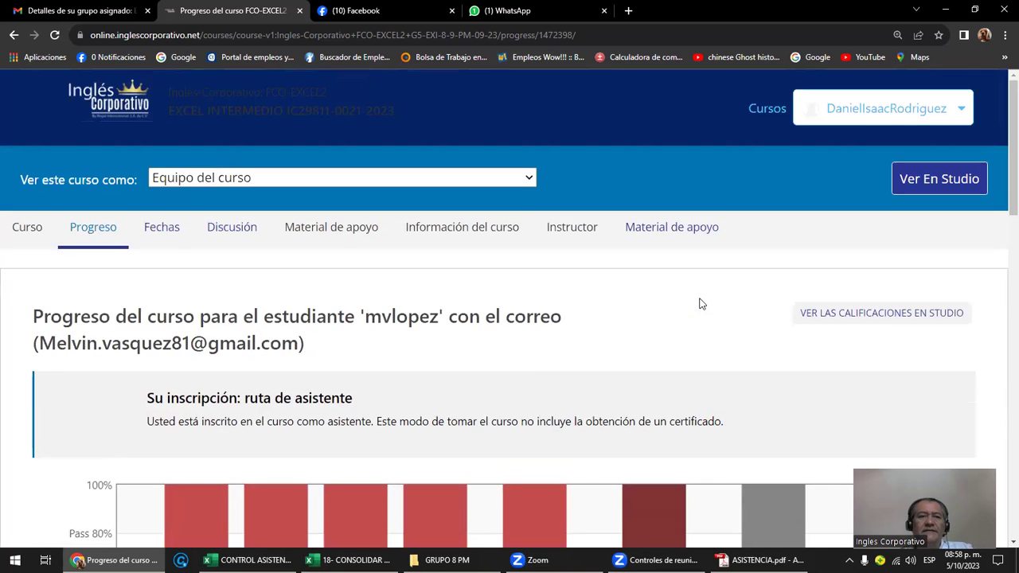
From the Curso outline, open Examen Final under Sección 4 and scroll through its 0.0/100.0 questions.
{"action": "left_click", "coordinate": [24, 233]}
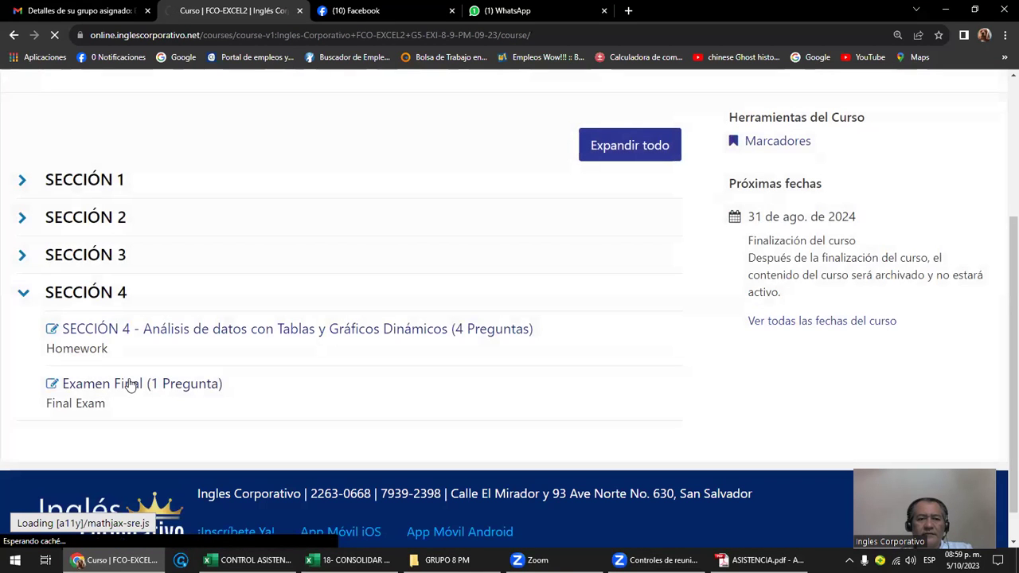
{"action": "left_click", "coordinate": [131, 384]}
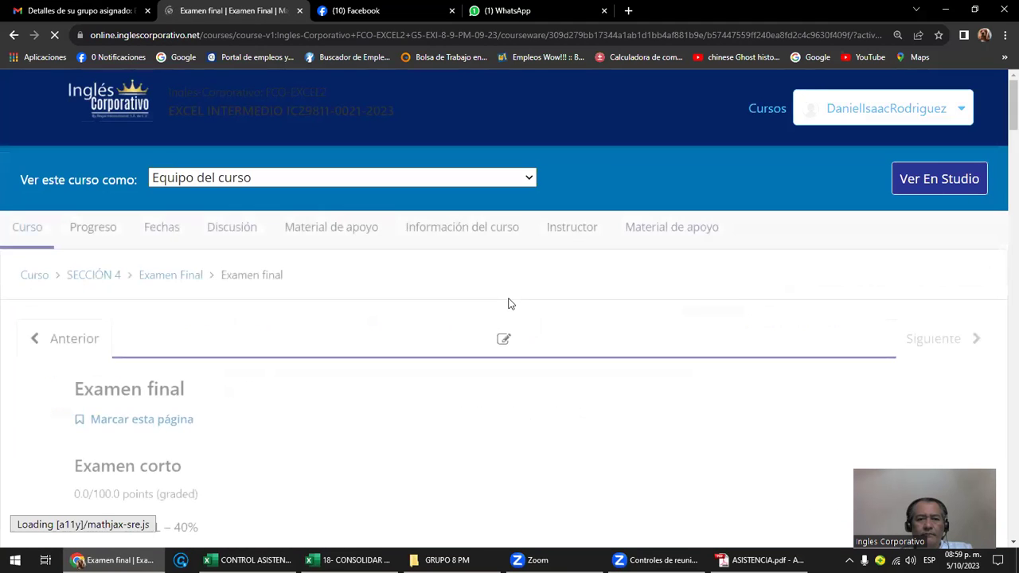
{"action": "scroll", "coordinate": [509, 303], "scroll_direction": "down", "scroll_amount": 4}
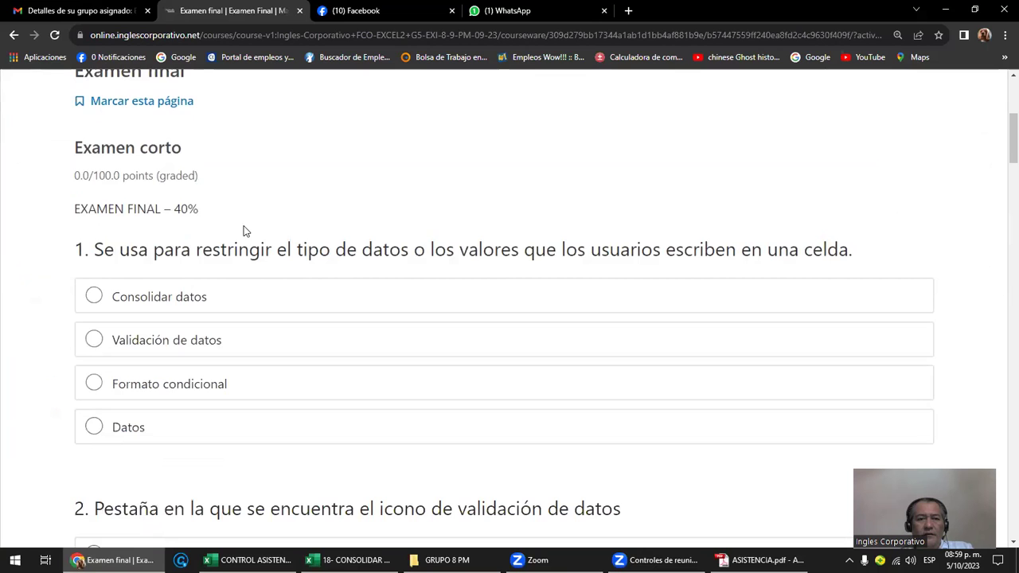
{"action": "scroll", "coordinate": [249, 274], "scroll_direction": "down", "scroll_amount": 2}
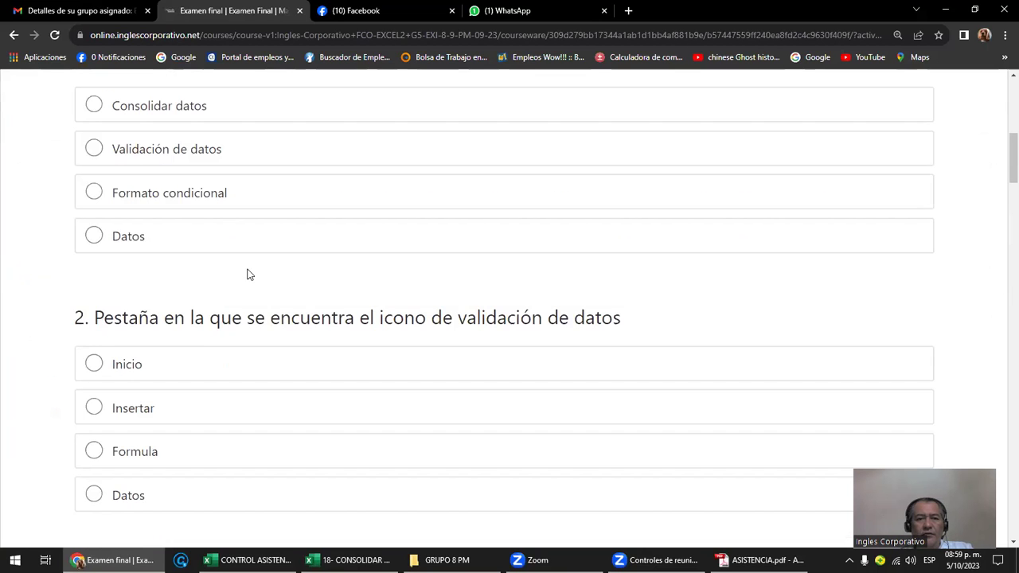
{"action": "scroll", "coordinate": [247, 275], "scroll_direction": "down", "scroll_amount": 2}
{"action": "scroll", "coordinate": [247, 274], "scroll_direction": "down", "scroll_amount": 2}
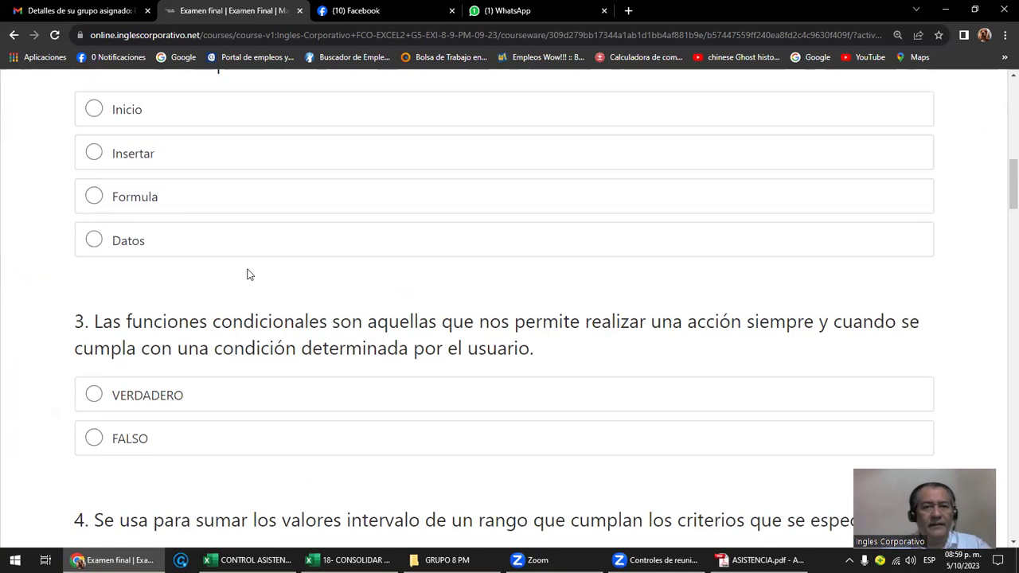
In the course provider's WhatsApp chat, follow the 'Enlace para tomar la encuesta' survey link.
{"action": "left_click", "coordinate": [545, 14]}
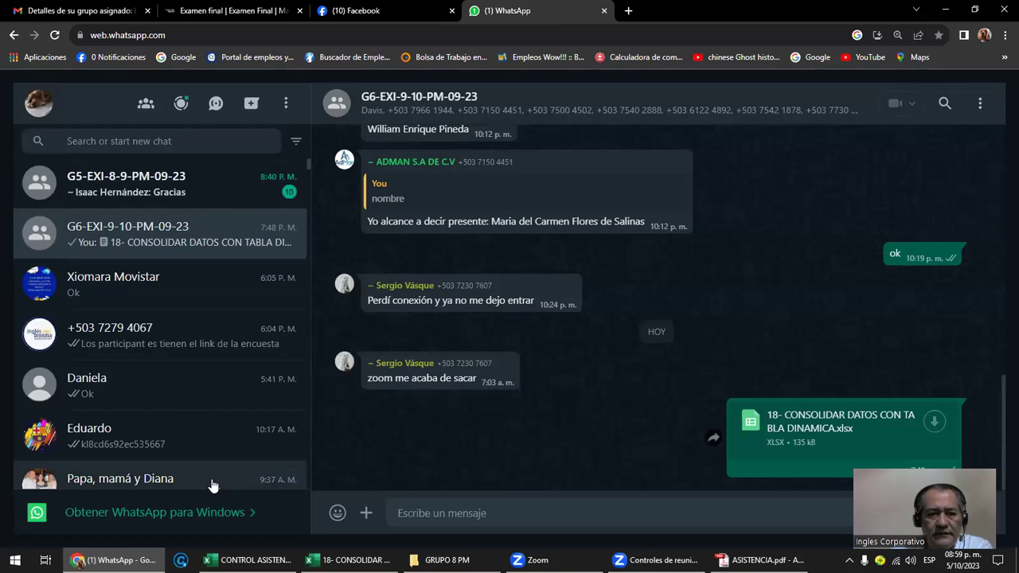
{"action": "left_click", "coordinate": [137, 354]}
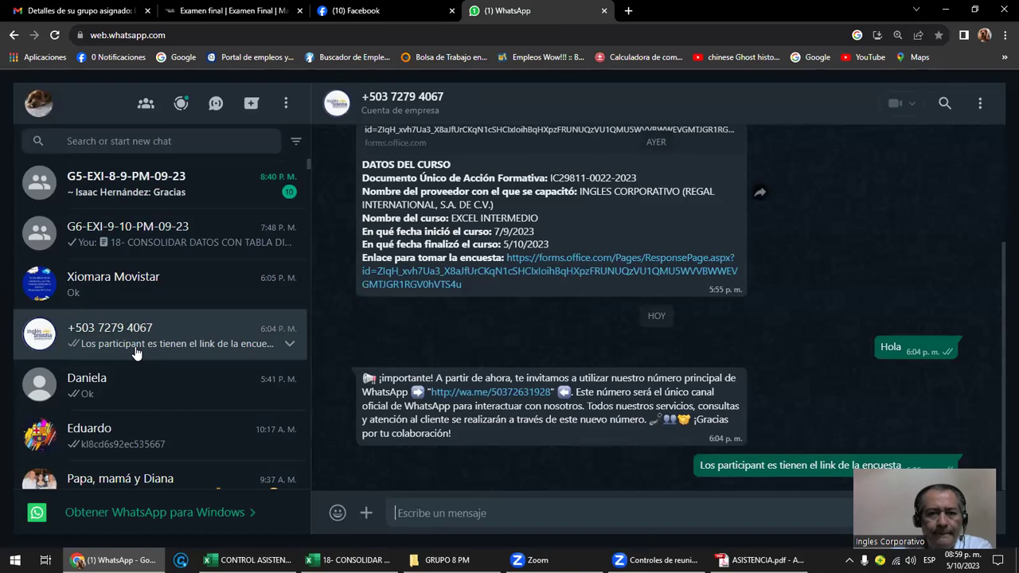
{"action": "mouse_move", "coordinate": [569, 253]}
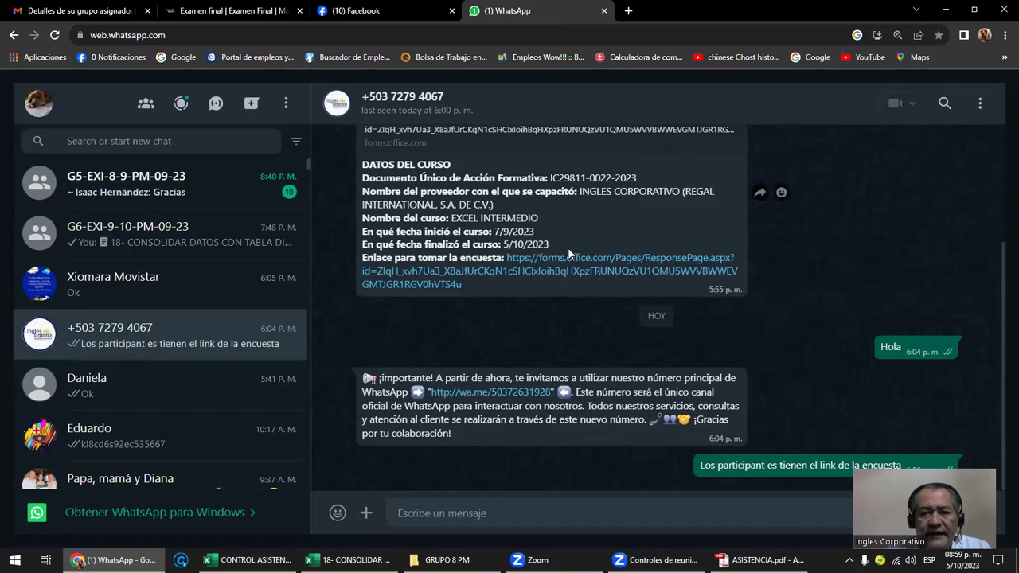
{"action": "scroll", "coordinate": [569, 253], "scroll_direction": "up", "scroll_amount": 3}
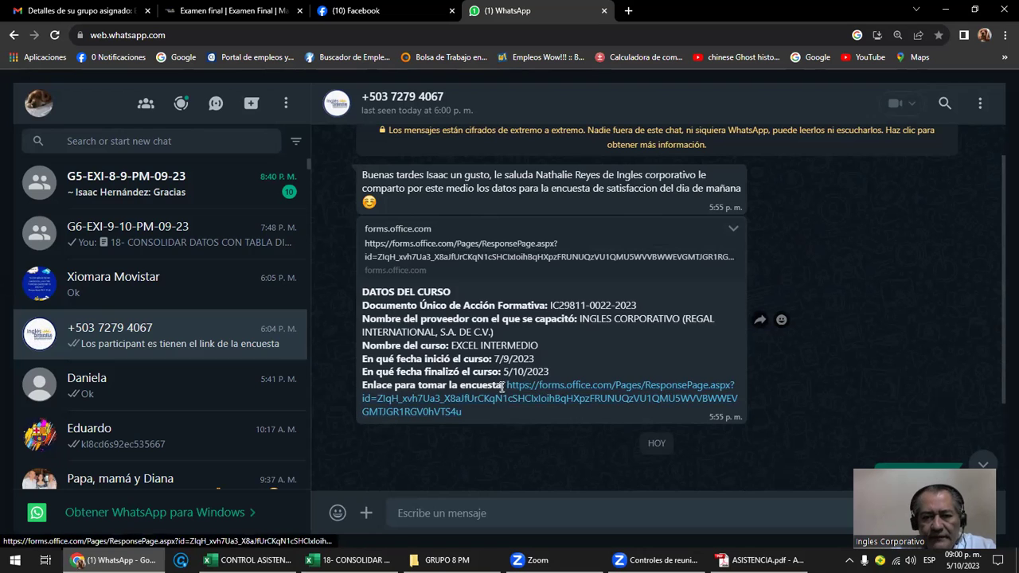
{"action": "left_click_drag", "start_coordinate": [552, 376], "coordinate": [496, 431]}
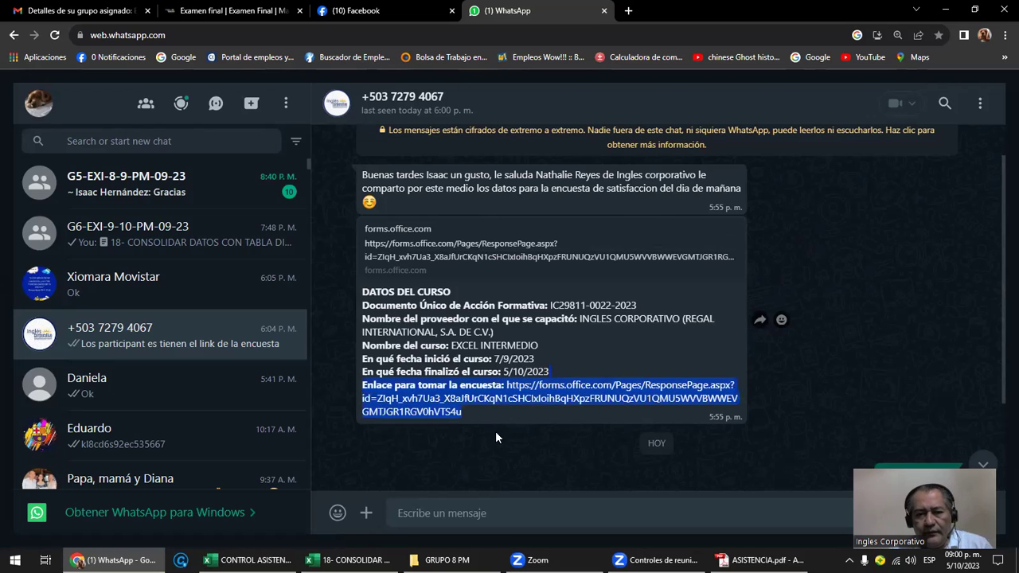
{"action": "left_click", "coordinate": [514, 404]}
{"action": "left_click", "coordinate": [513, 404]}
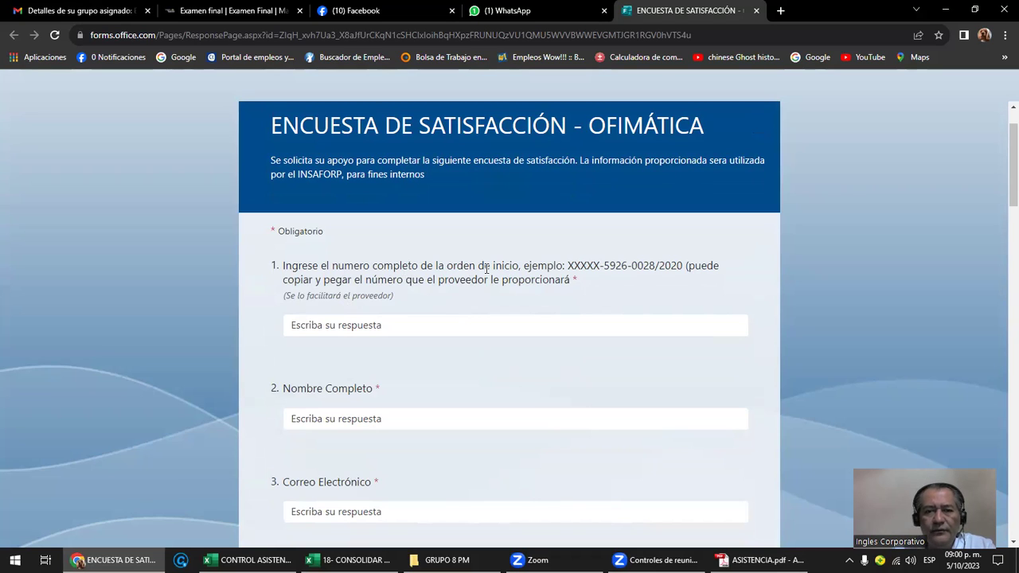
{"action": "left_click", "coordinate": [545, 11]}
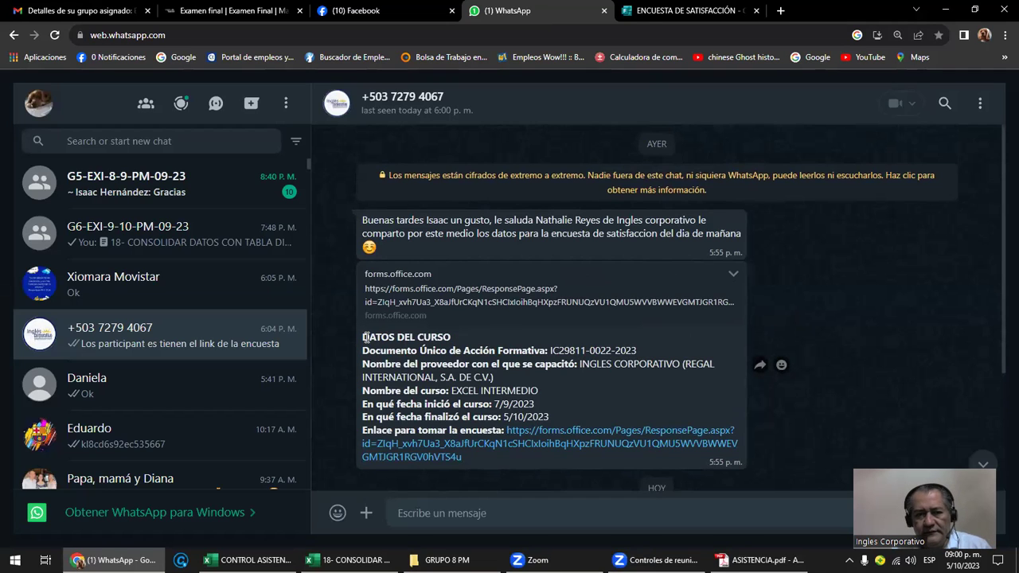
{"action": "left_click_drag", "start_coordinate": [363, 337], "coordinate": [491, 455]}
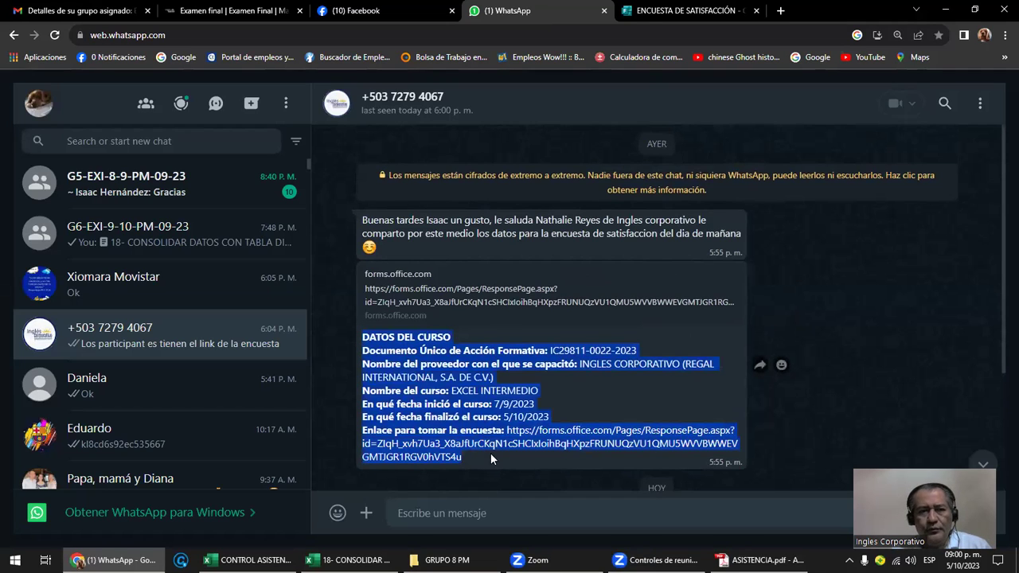
{"action": "left_click", "coordinate": [165, 199]}
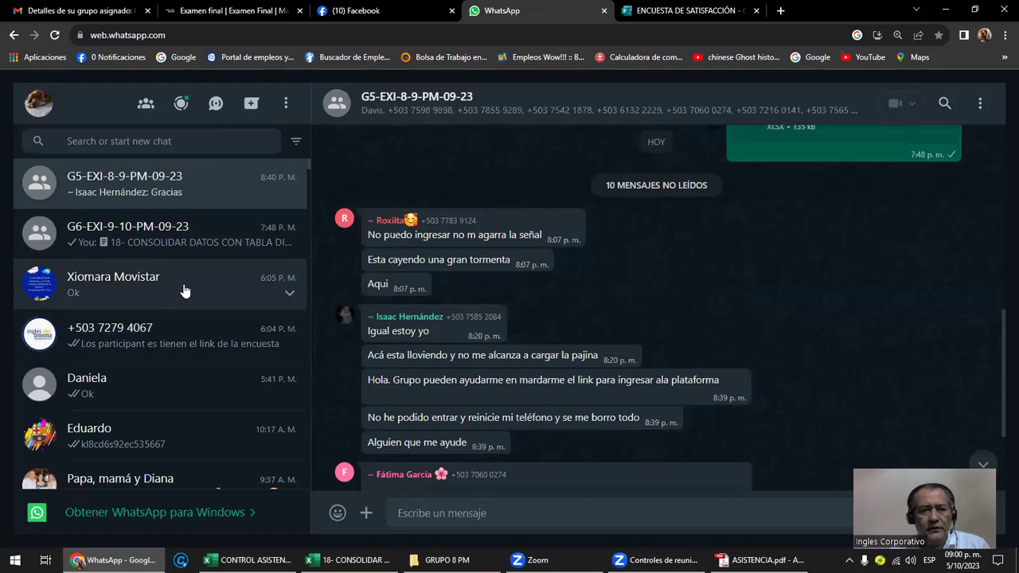
{"action": "key", "text": "ctrl+Tab"}
{"action": "left_click", "coordinate": [387, 324]}
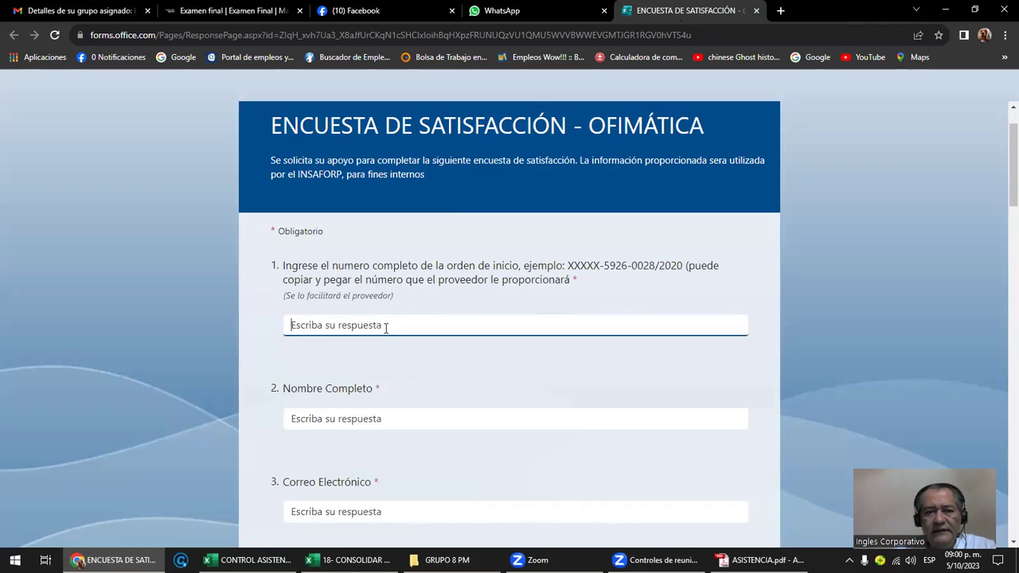
Step through the survey's Nombre Completo, Correo Electrónico and Numero Celular answer fields.
{"action": "scroll", "coordinate": [386, 327], "scroll_direction": "down", "scroll_amount": 2}
{"action": "left_click", "coordinate": [390, 290]}
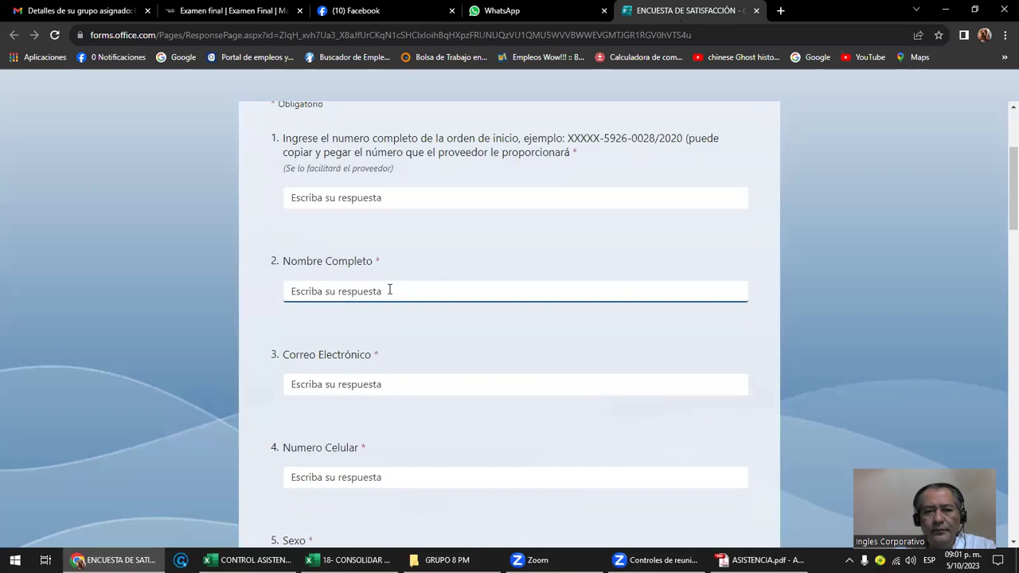
{"action": "scroll", "coordinate": [390, 290], "scroll_direction": "down", "scroll_amount": 2}
{"action": "left_click", "coordinate": [400, 259]}
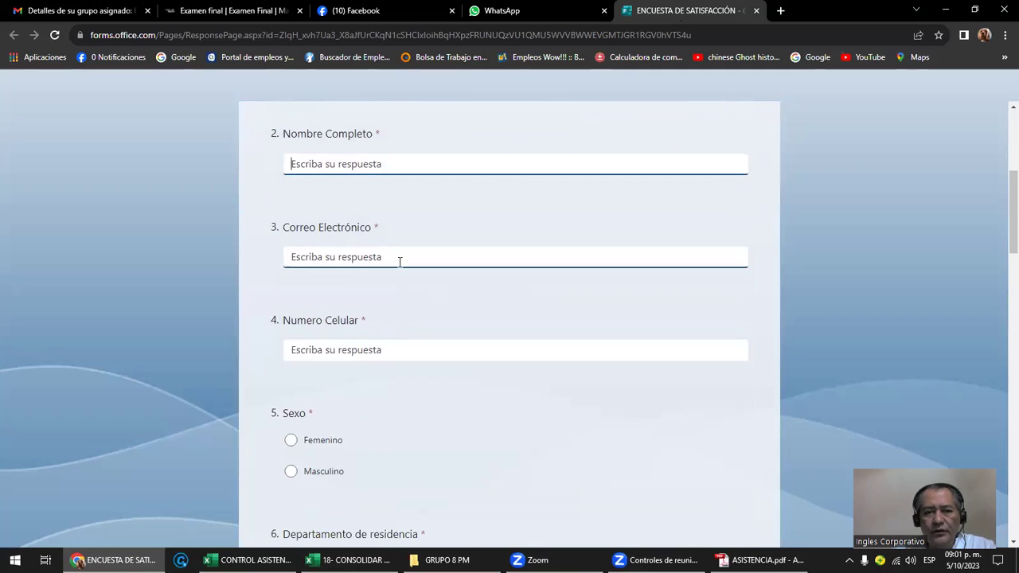
{"action": "left_click", "coordinate": [381, 352]}
Scroll on to the course start date and question 14, then bring up the 18- CONSOLIDAR DATOS CON TABLA DINAMICA workbook.
{"action": "scroll", "coordinate": [382, 354], "scroll_direction": "down", "scroll_amount": 3}
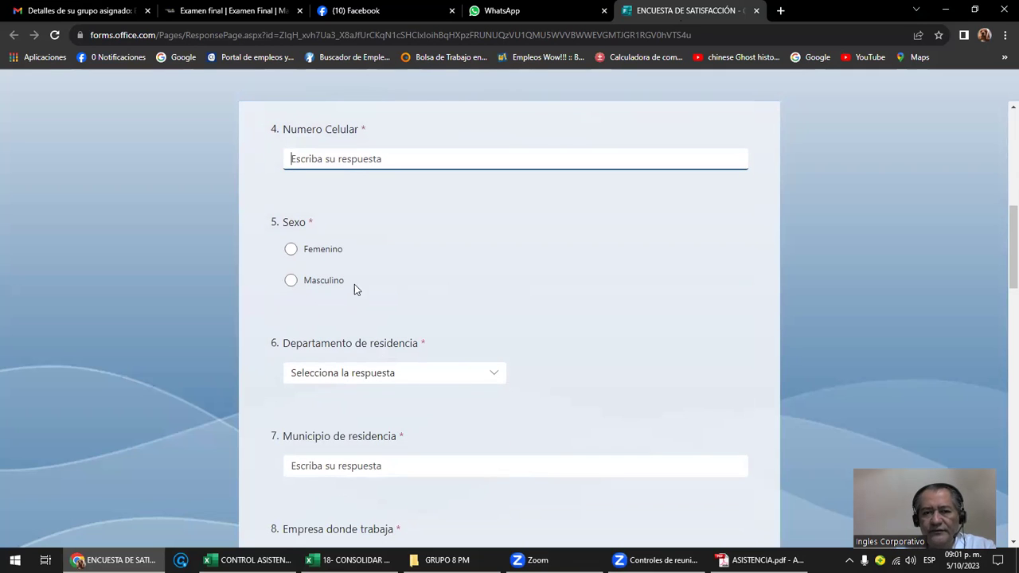
{"action": "scroll", "coordinate": [529, 390], "scroll_direction": "down", "scroll_amount": 2}
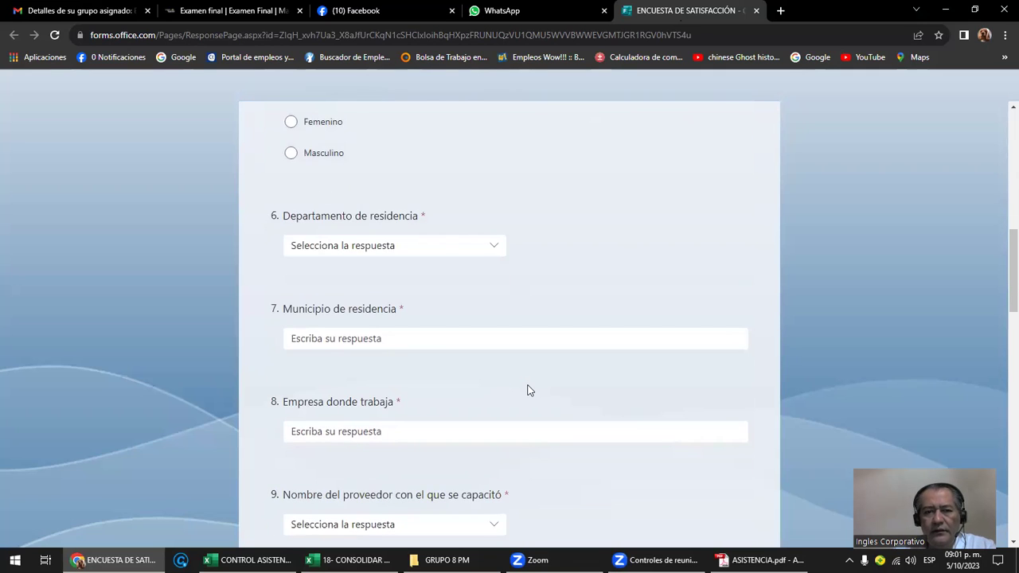
{"action": "scroll", "coordinate": [528, 391], "scroll_direction": "down", "scroll_amount": 1}
{"action": "scroll", "coordinate": [405, 310], "scroll_direction": "down", "scroll_amount": 1}
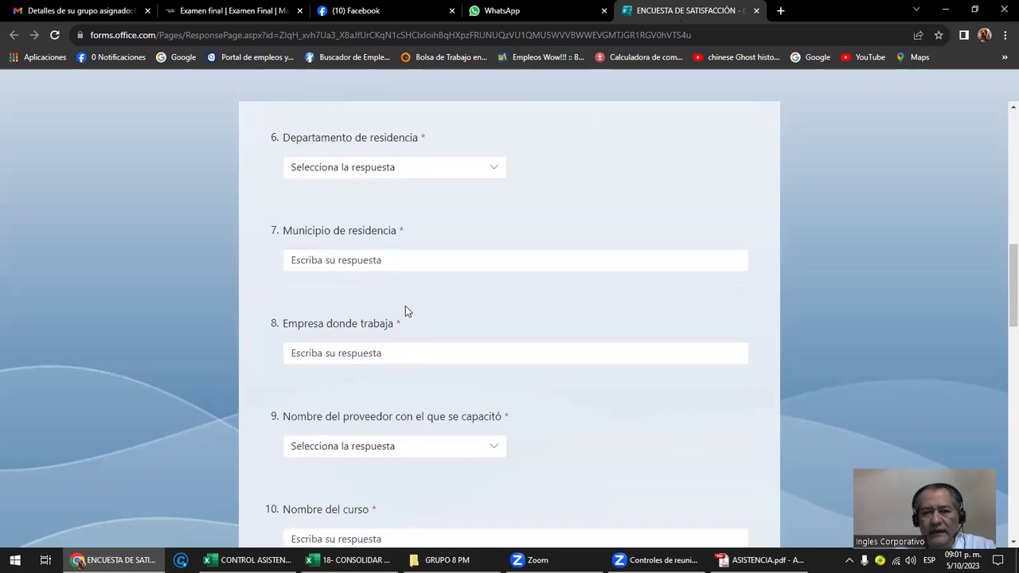
{"action": "scroll", "coordinate": [406, 310], "scroll_direction": "down", "scroll_amount": 3}
{"action": "scroll", "coordinate": [407, 310], "scroll_direction": "down", "scroll_amount": 2}
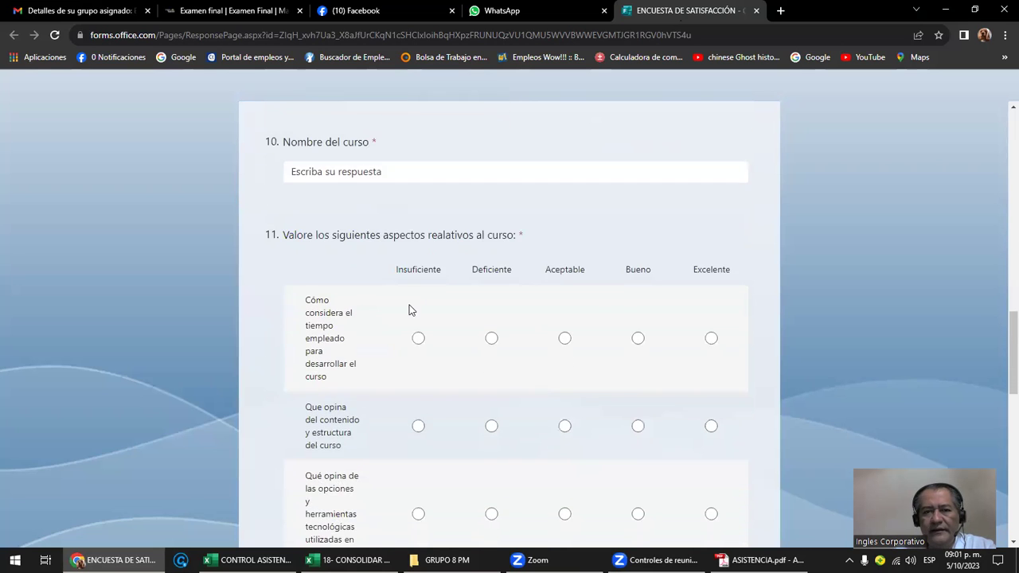
{"action": "scroll", "coordinate": [409, 309], "scroll_direction": "down", "scroll_amount": 1}
{"action": "scroll", "coordinate": [409, 309], "scroll_direction": "down", "scroll_amount": 1}
{"action": "scroll", "coordinate": [410, 310], "scroll_direction": "down", "scroll_amount": 2}
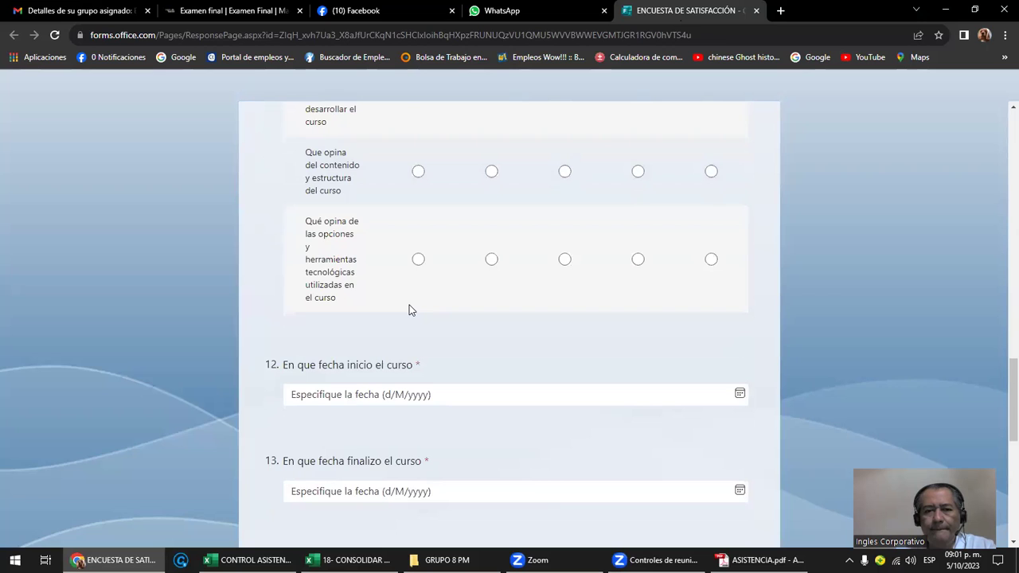
{"action": "scroll", "coordinate": [409, 309], "scroll_direction": "down", "scroll_amount": 2}
{"action": "left_click", "coordinate": [377, 271]}
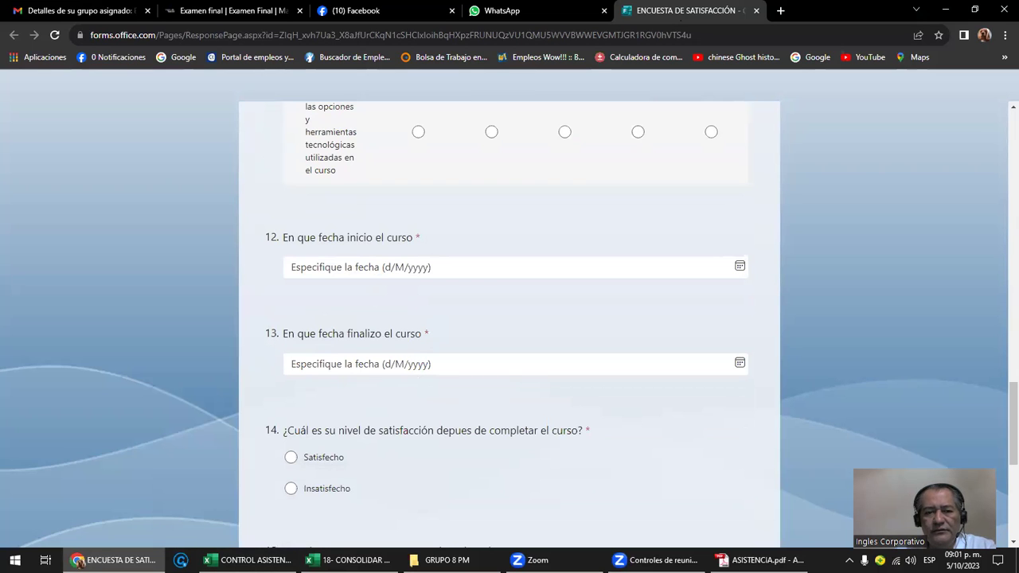
{"action": "left_click", "coordinate": [351, 560]}
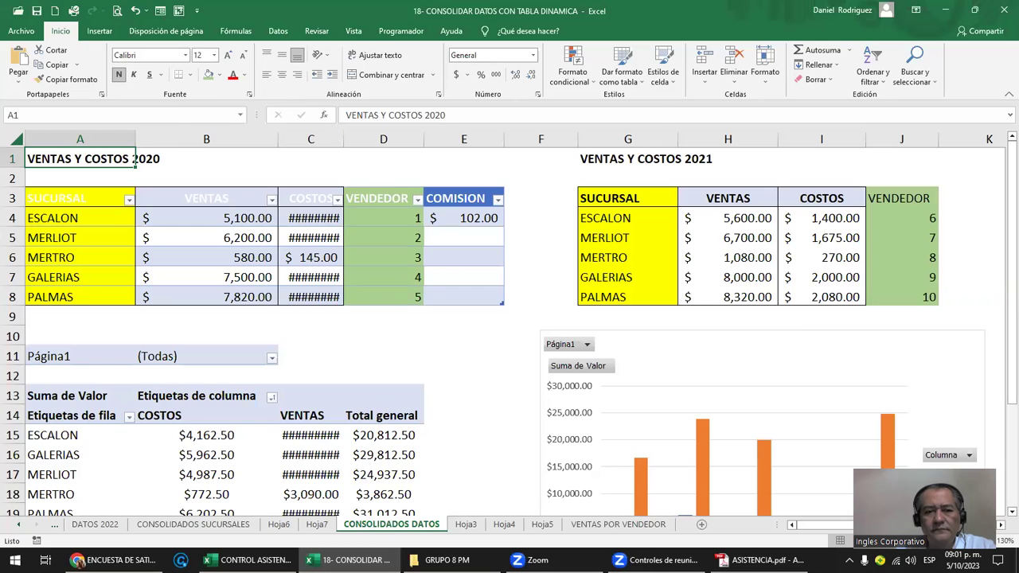
Leave Excel via the ASISTENCIA PDF and return to Chrome's WhatsApp tab.
{"action": "key", "text": "alt+Tab"}
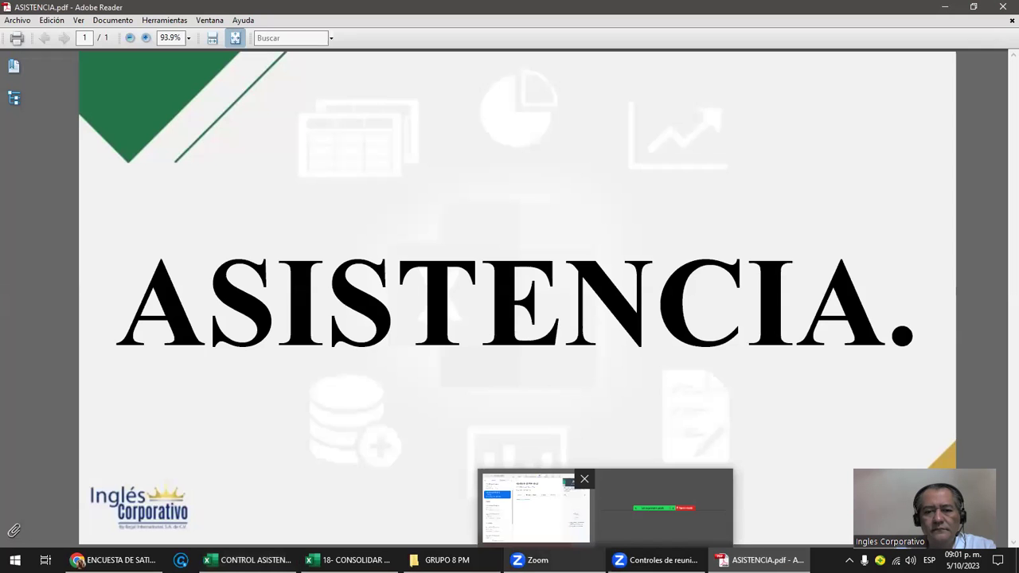
{"action": "left_click", "coordinate": [111, 560]}
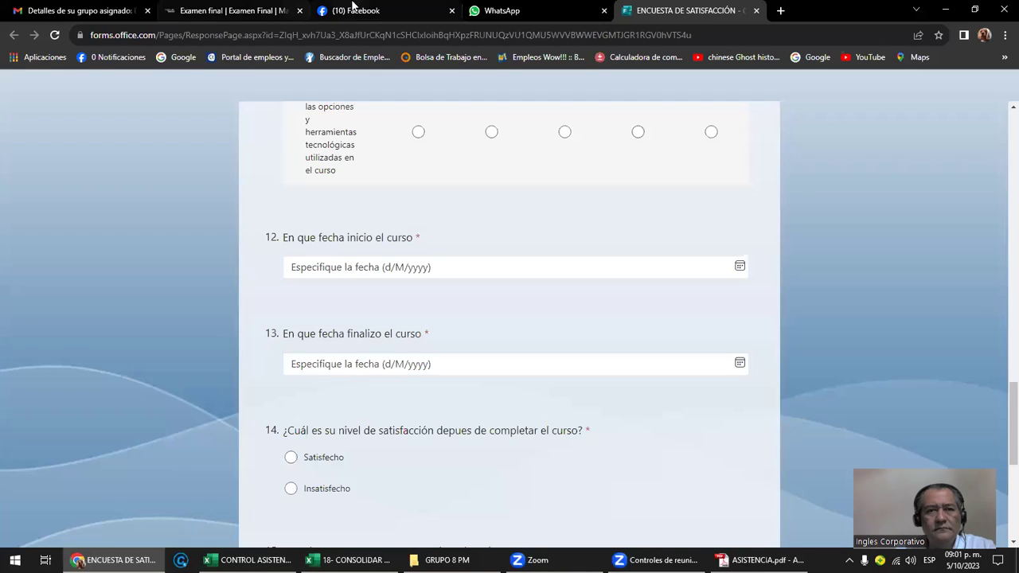
{"action": "left_click", "coordinate": [517, 10]}
Reopen the chat holding the survey link, then return to the survey's questions 15 and 16.
{"action": "scroll", "coordinate": [623, 335], "scroll_direction": "up", "scroll_amount": 2}
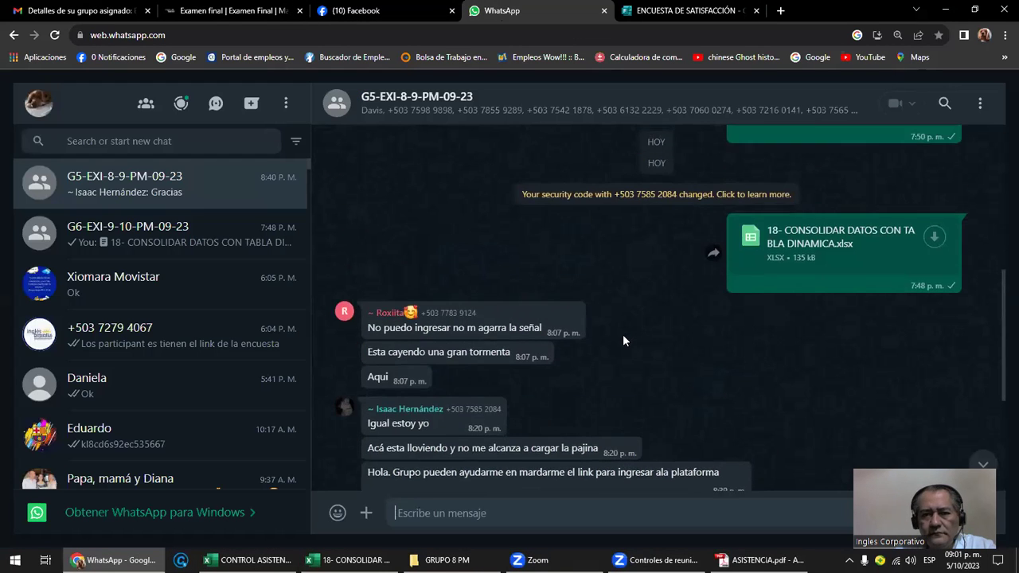
{"action": "scroll", "coordinate": [623, 334], "scroll_direction": "up", "scroll_amount": 3}
{"action": "scroll", "coordinate": [623, 334], "scroll_direction": "up", "scroll_amount": 3}
{"action": "scroll", "coordinate": [622, 334], "scroll_direction": "up", "scroll_amount": 1}
{"action": "scroll", "coordinate": [622, 334], "scroll_direction": "up", "scroll_amount": 3}
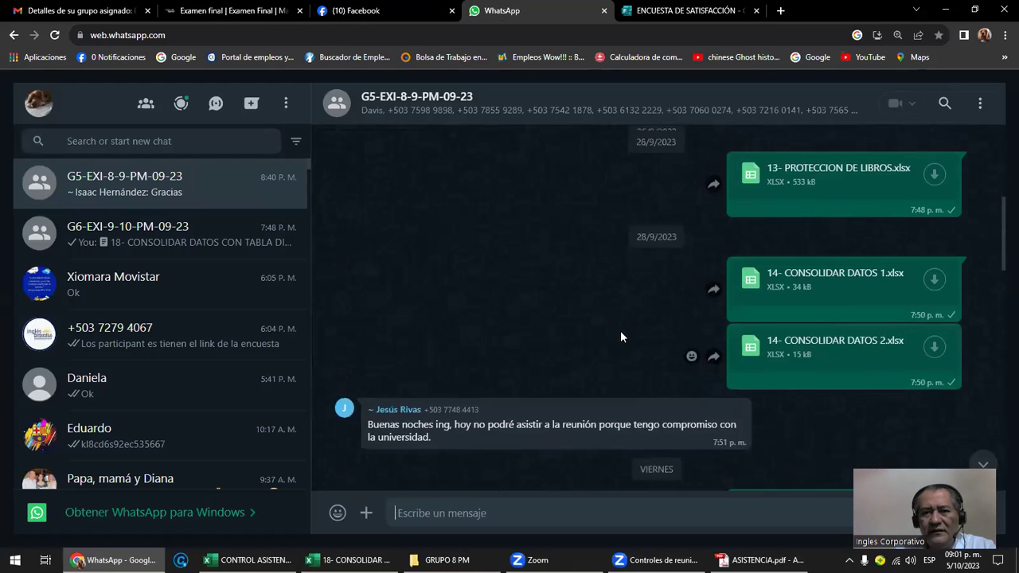
{"action": "scroll", "coordinate": [620, 331], "scroll_direction": "down", "scroll_amount": 5}
{"action": "scroll", "coordinate": [635, 324], "scroll_direction": "down", "scroll_amount": 5}
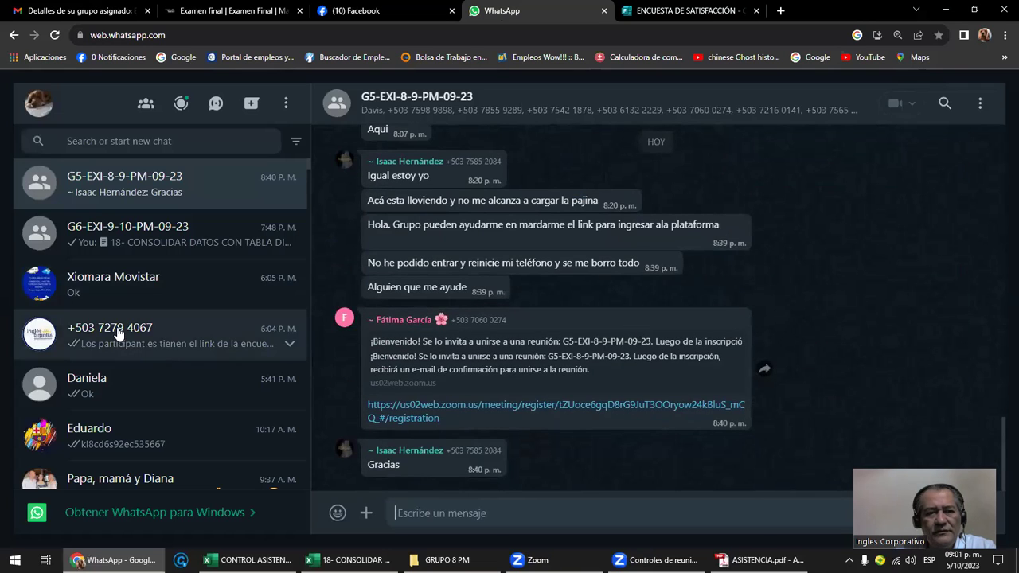
{"action": "left_click", "coordinate": [118, 333]}
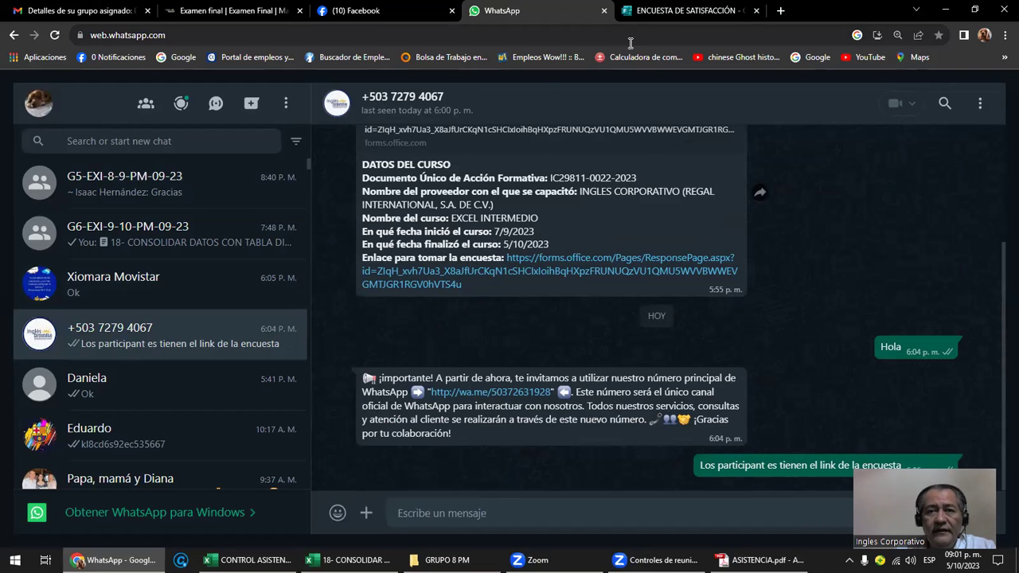
{"action": "left_click", "coordinate": [649, 18]}
{"action": "scroll", "coordinate": [559, 307], "scroll_direction": "down", "scroll_amount": 5}
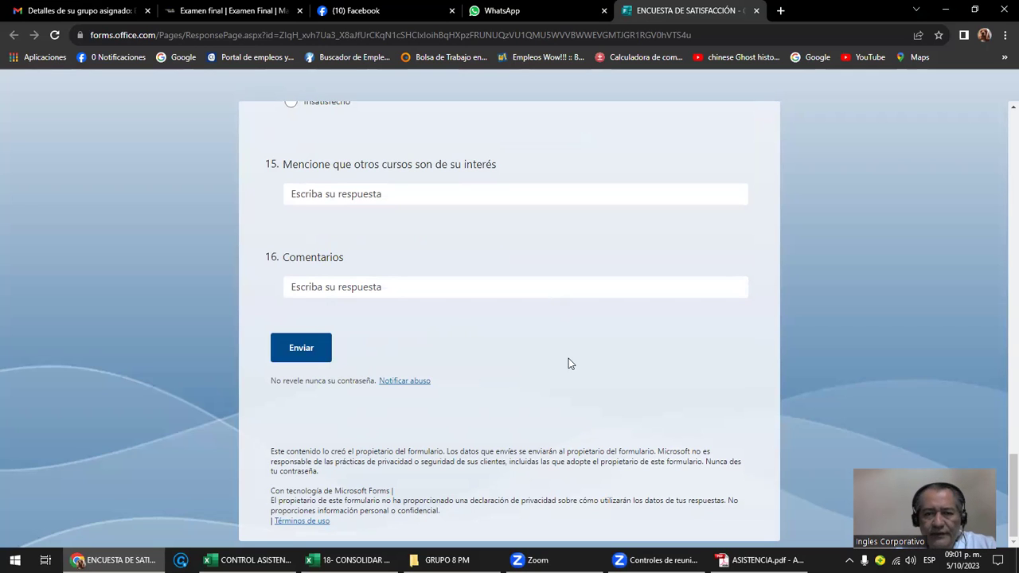
Scroll the blank satisfaction survey back up to its Insaforp header.
{"action": "scroll", "coordinate": [568, 358], "scroll_direction": "up", "scroll_amount": 1}
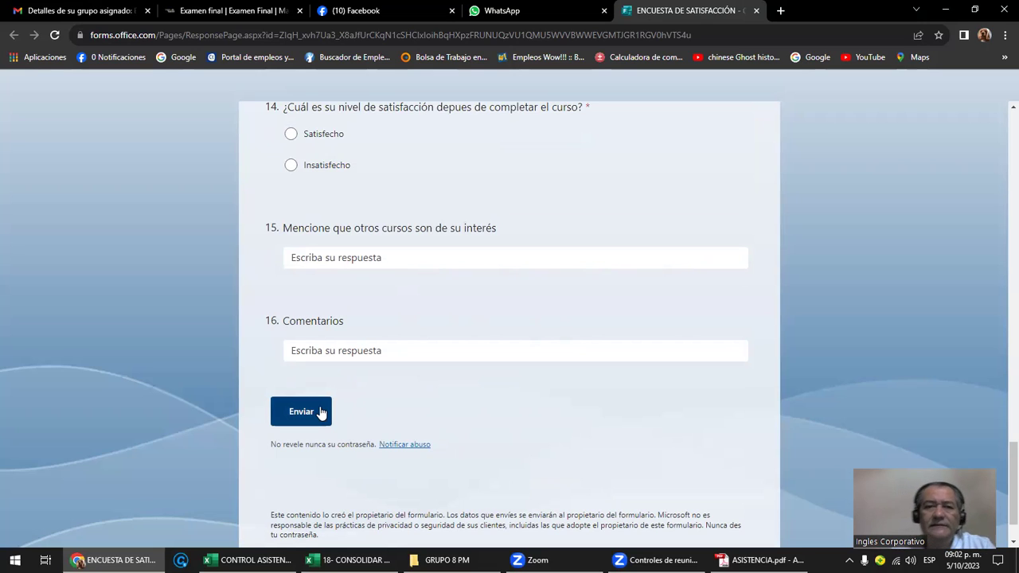
{"action": "scroll", "coordinate": [412, 388], "scroll_direction": "up", "scroll_amount": 10}
{"action": "scroll", "coordinate": [412, 388], "scroll_direction": "up", "scroll_amount": 3}
{"action": "scroll", "coordinate": [412, 387], "scroll_direction": "up", "scroll_amount": 5}
{"action": "scroll", "coordinate": [411, 388], "scroll_direction": "up", "scroll_amount": 5}
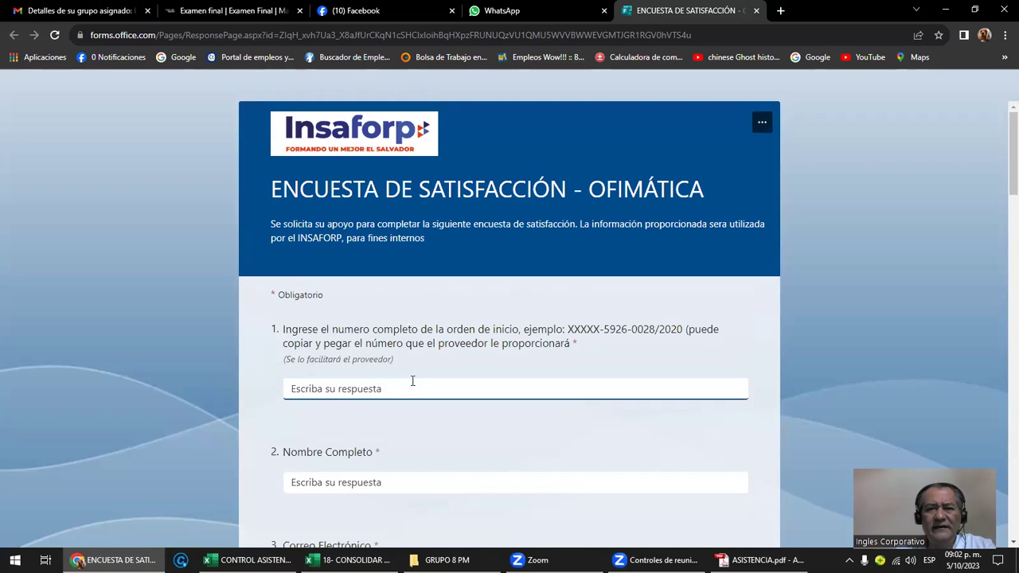